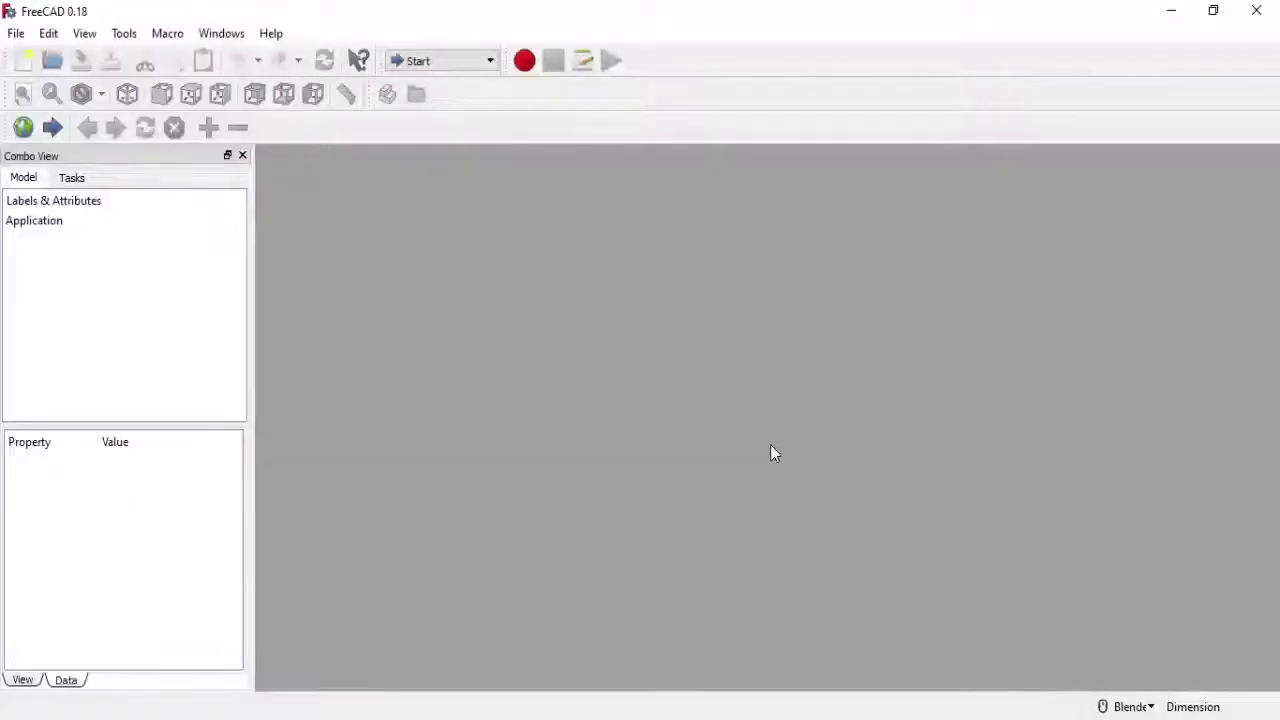
Switch to Part Design, create a new document and start a sketch on XY_Plane
click(474, 64)
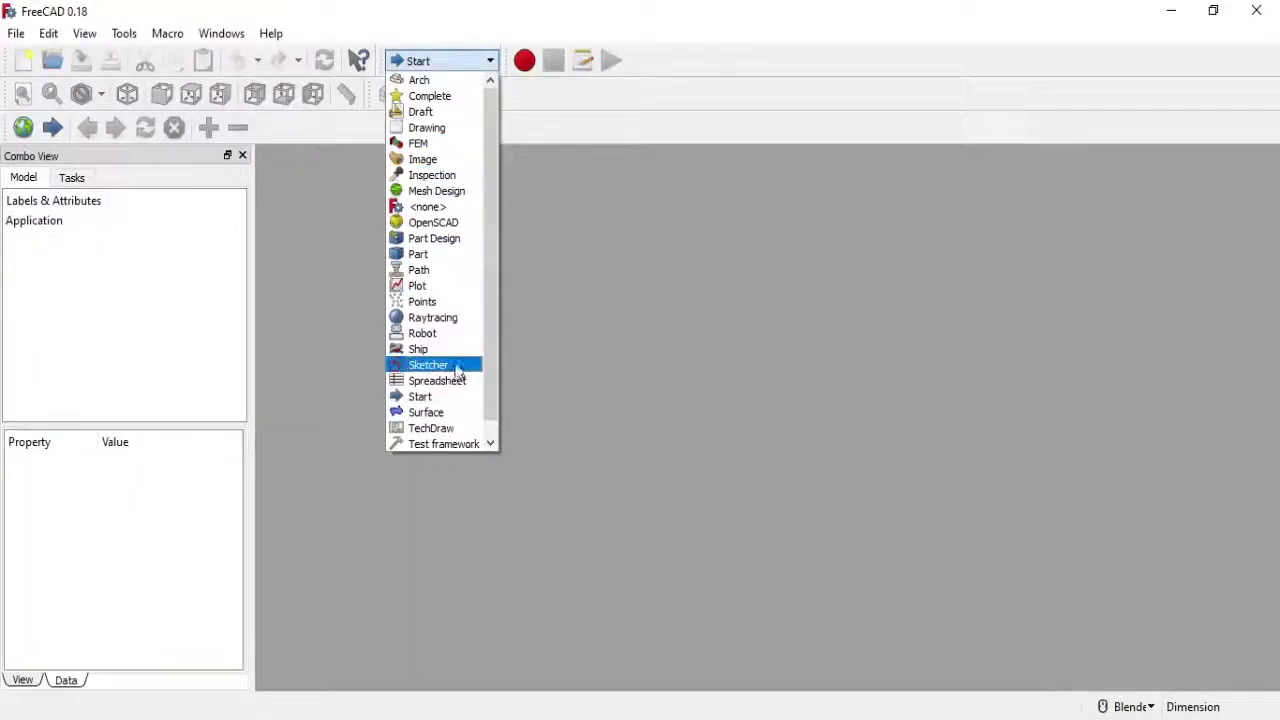
click(457, 240)
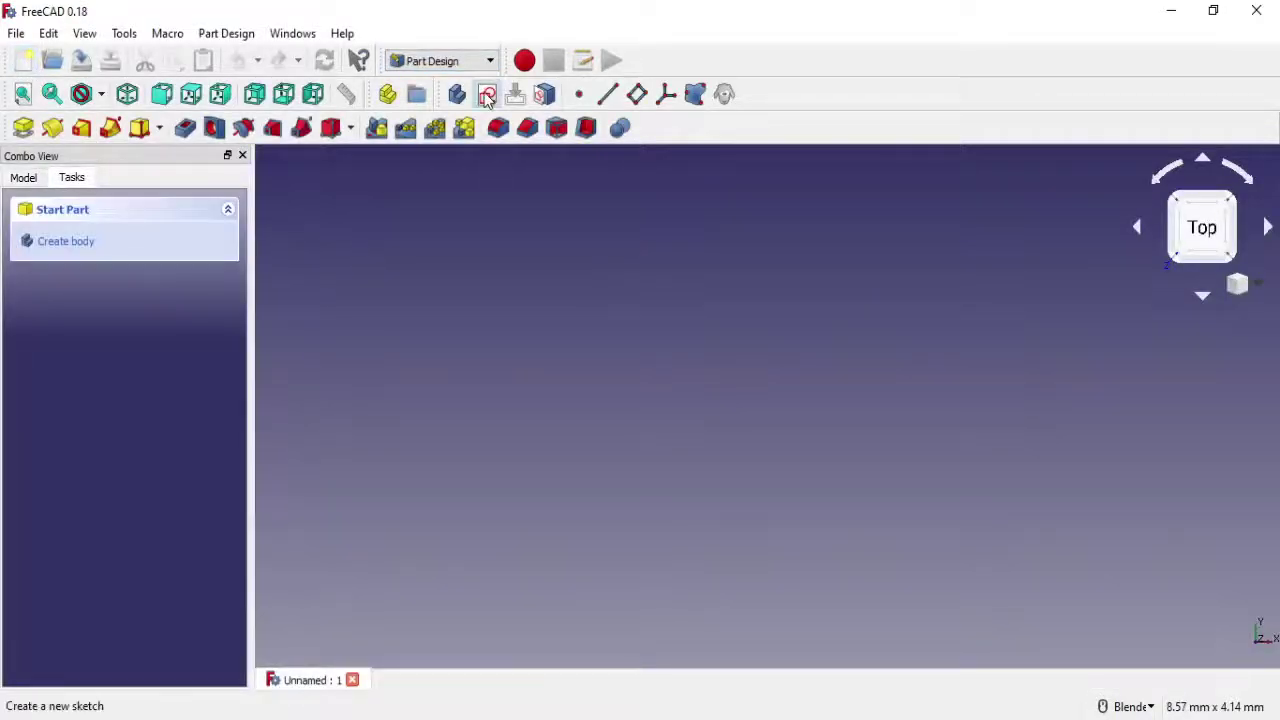
click(486, 93)
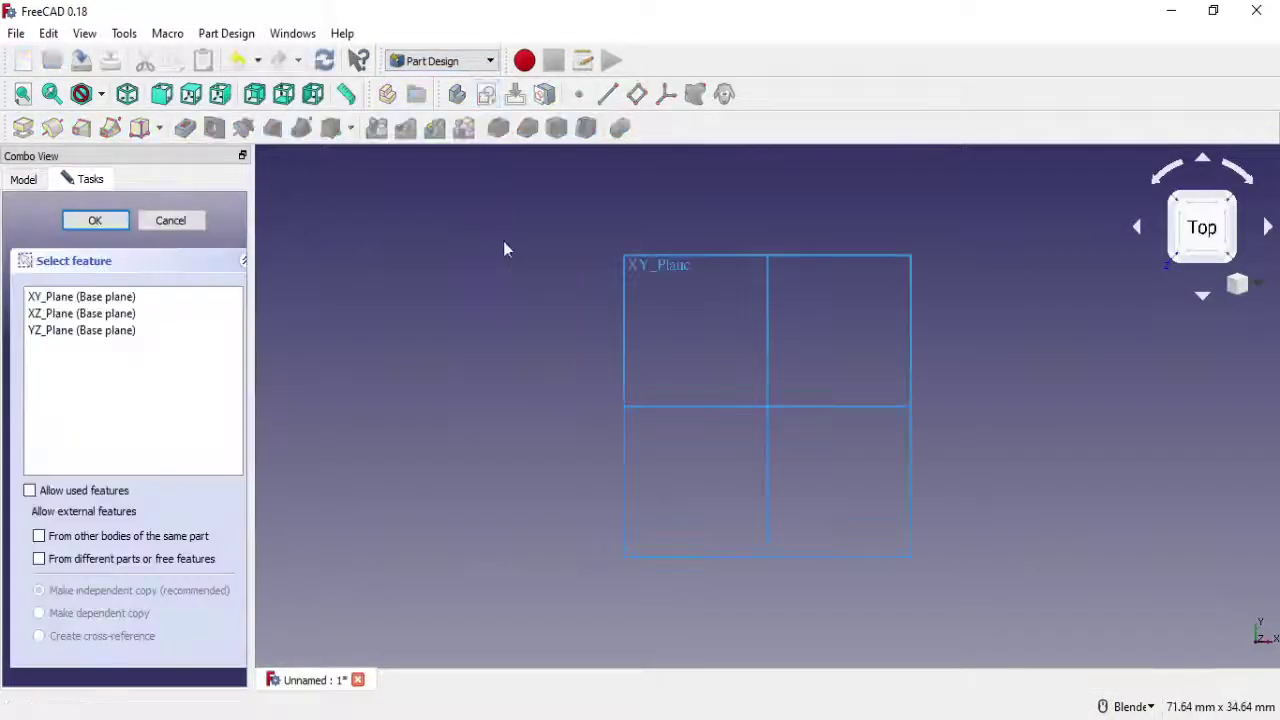
middle_drag(506, 243, 870, 342)
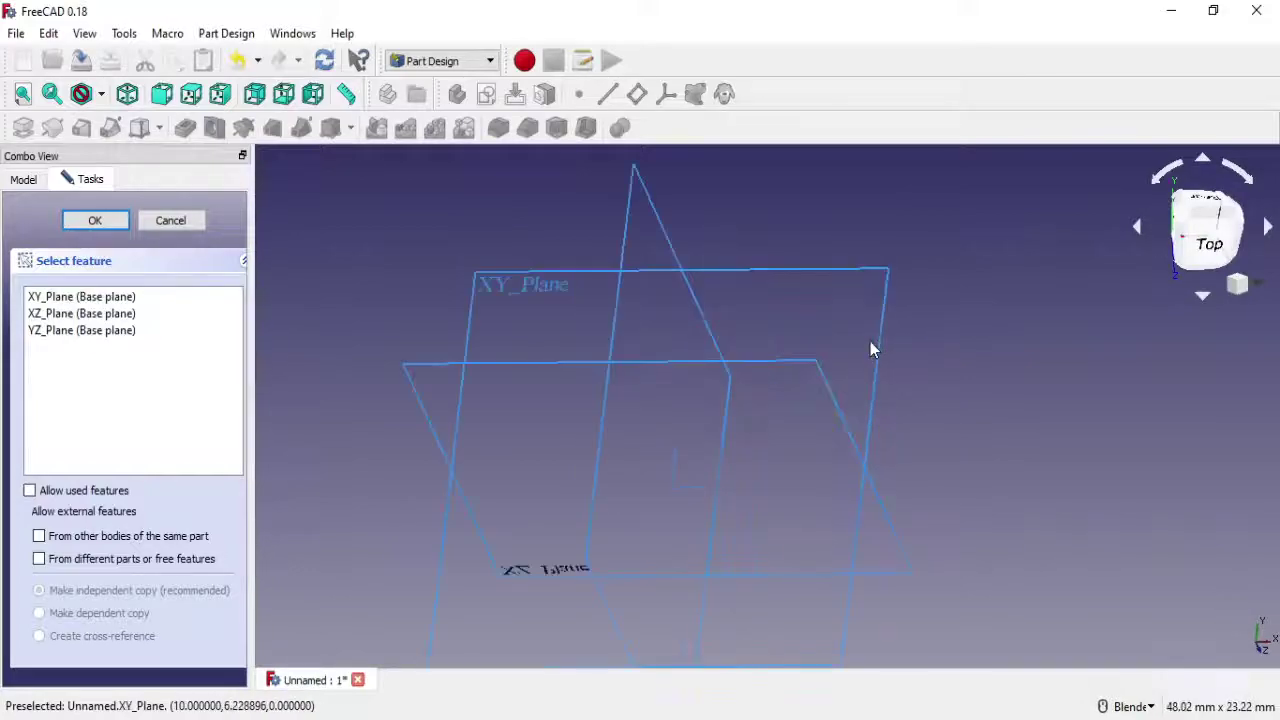
scroll(872, 312, down, 2)
click(879, 310)
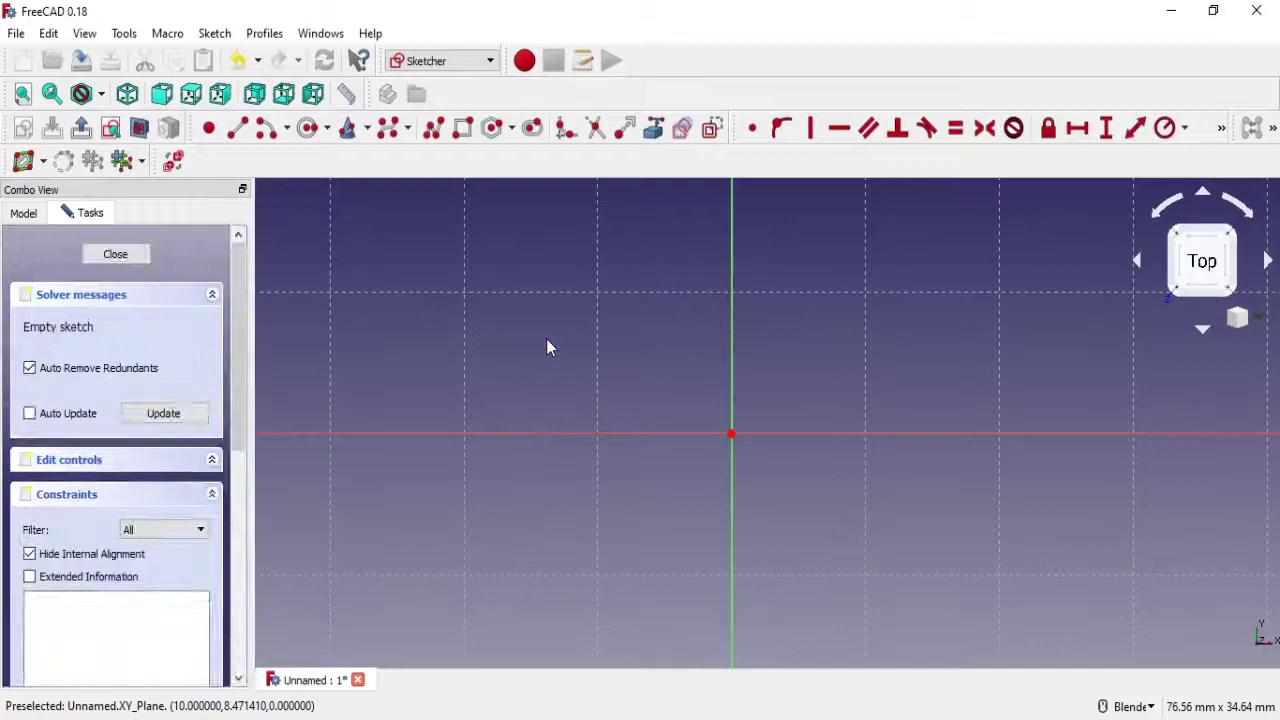
click(1125, 706)
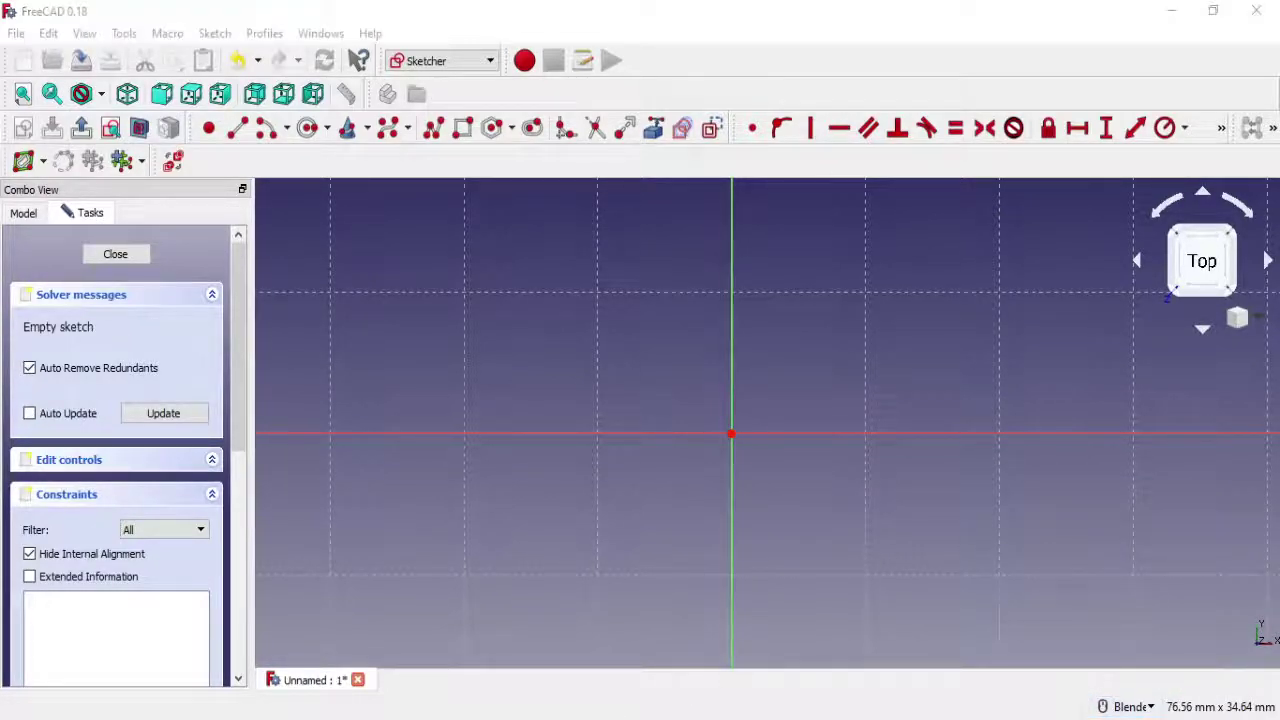
Note the Blender-style navigation, centre-click to rotate, and demonstrate orbiting the sketch
text(1)
text(sing )
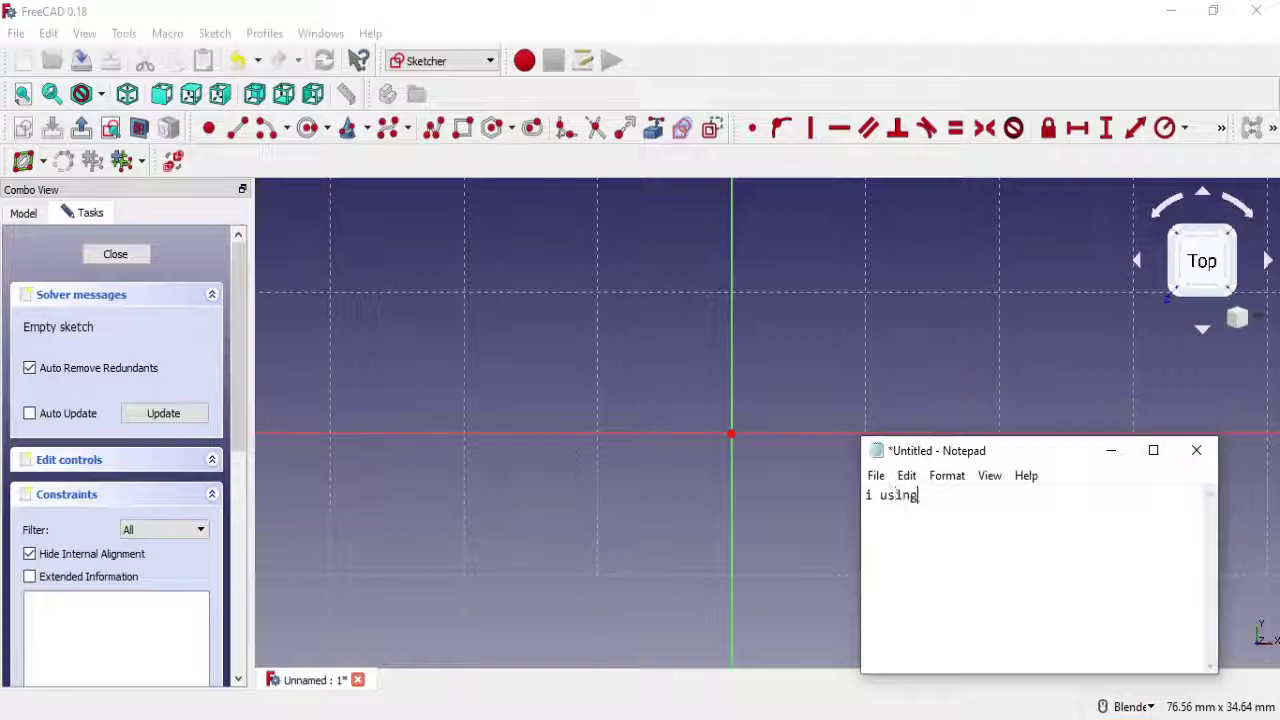
text("Blen)
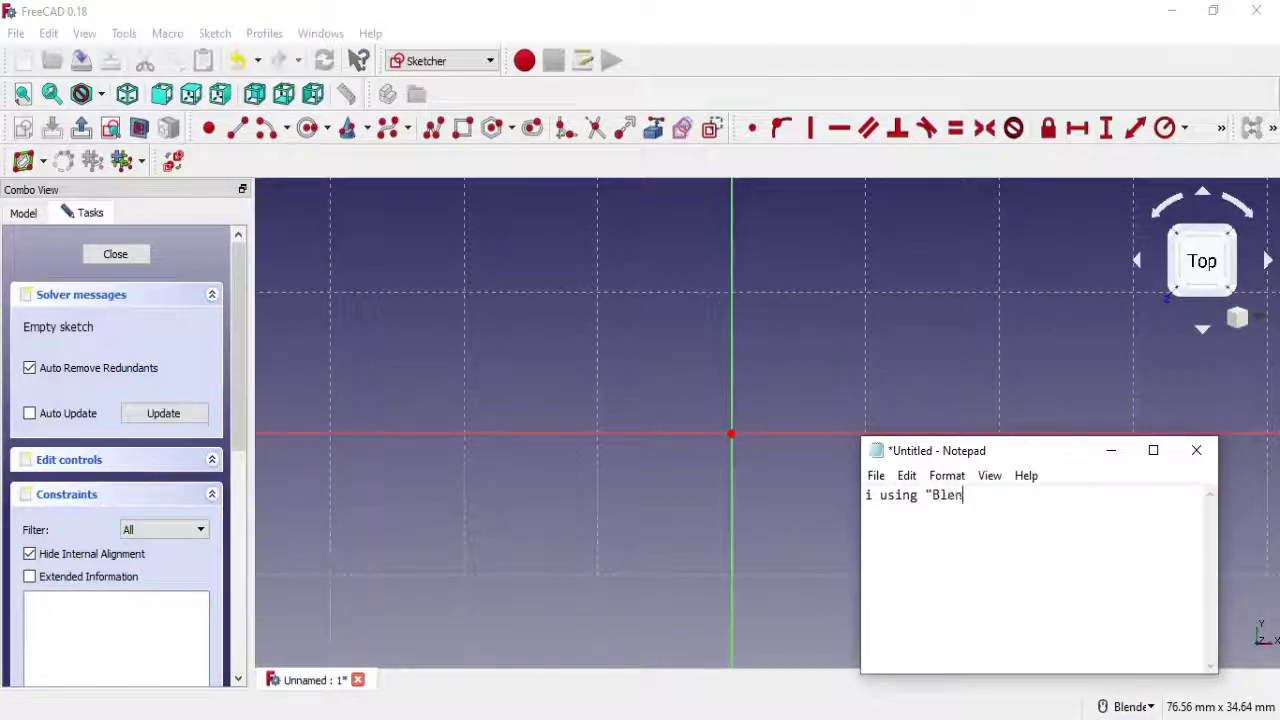
text(der" mouse )
text(navigation style)
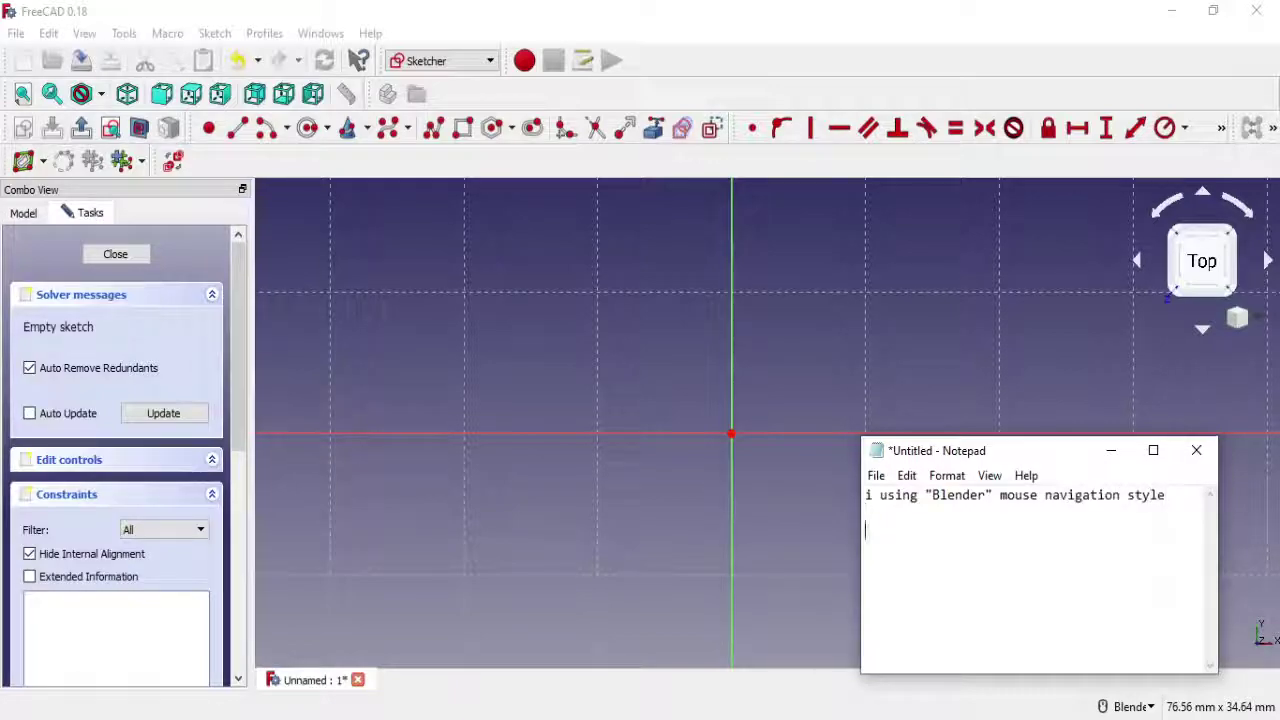
text(So)
text(terclick -)
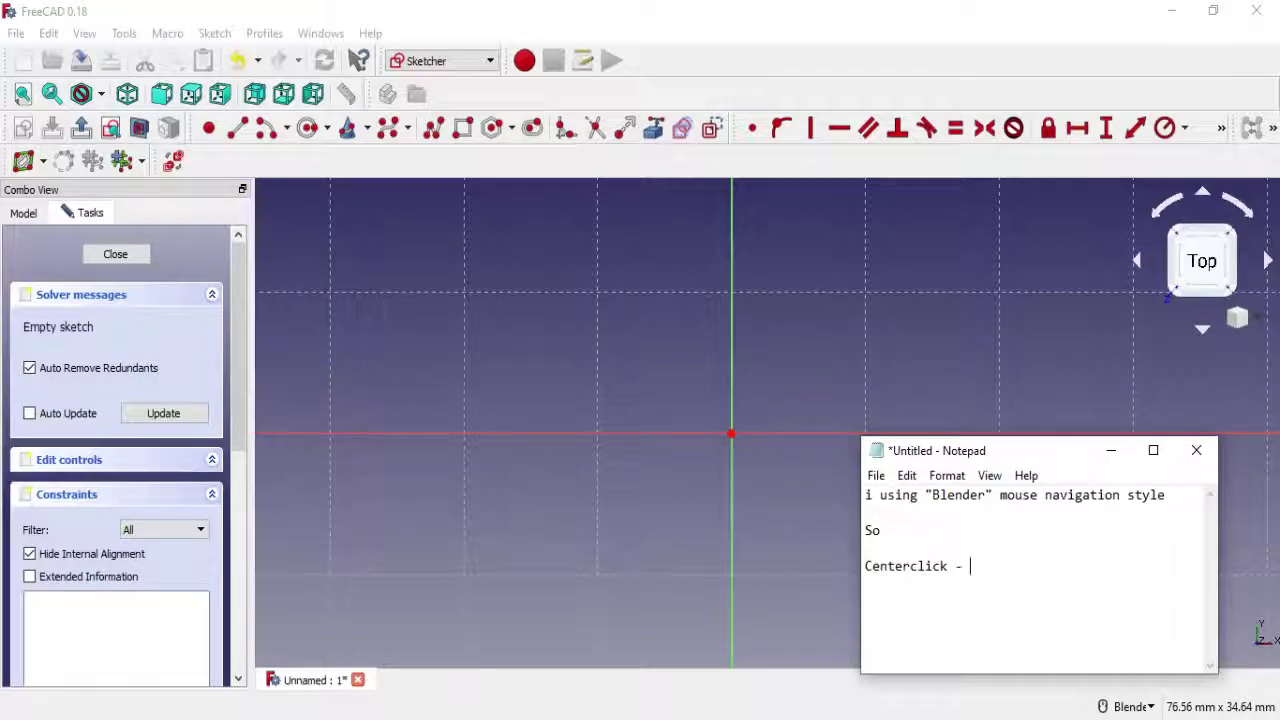
text(rotate)
click(812, 505)
mouse_move(800, 443)
middle_down()
mouse_move(726, 400)
mouse_move(858, 393)
mouse_move(797, 377)
mouse_move(800, 400)
middle_up()
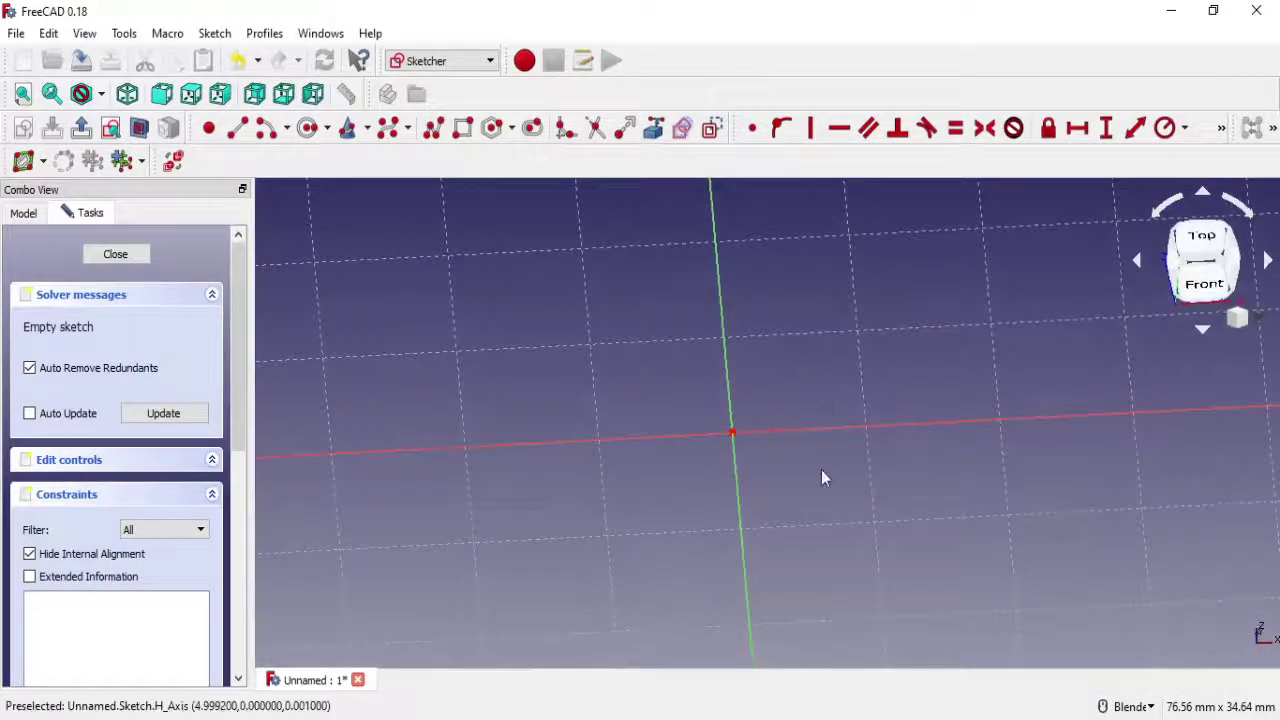
key(alt+Tab)
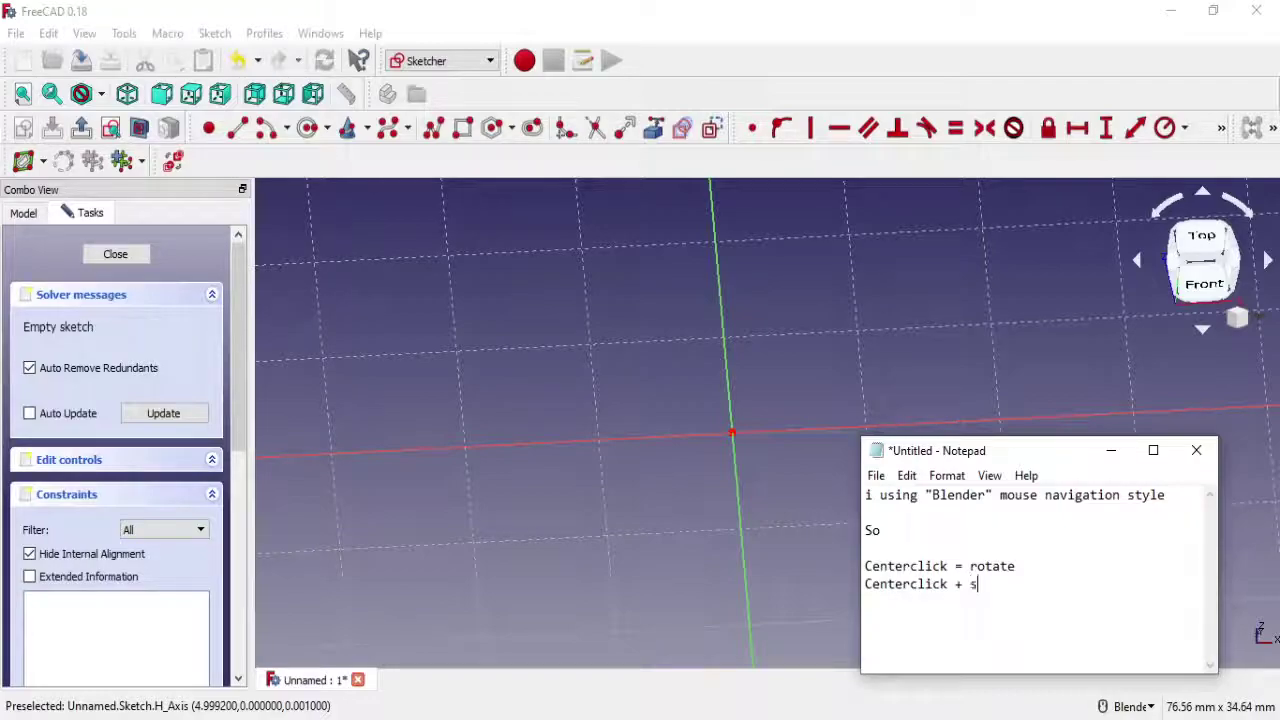
Add the Shift-to-move note and demonstrate panning the sketch view
text(hift = move)
mouse_move(808, 402)
middle_down()
mouse_move(671, 331)
mouse_move(746, 309)
mouse_move(1063, 357)
mouse_move(842, 411)
middle_up()
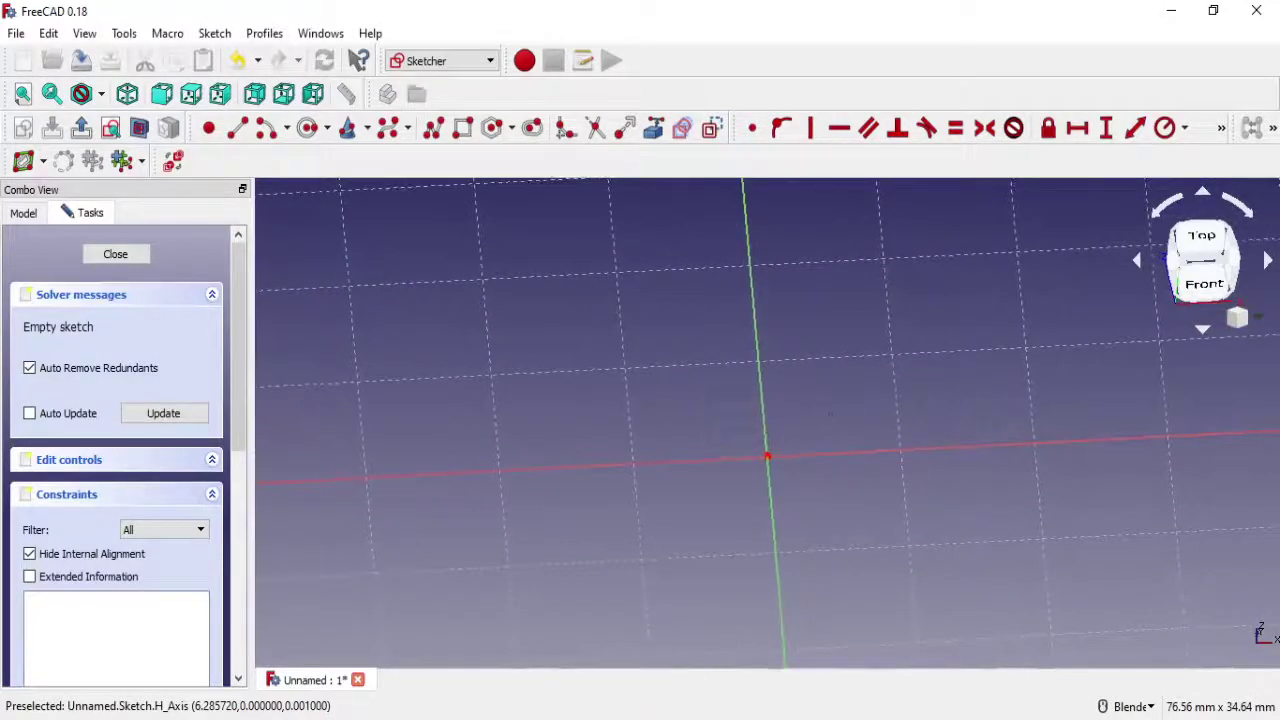
click(684, 716)
text(Centerclick + ctrl)
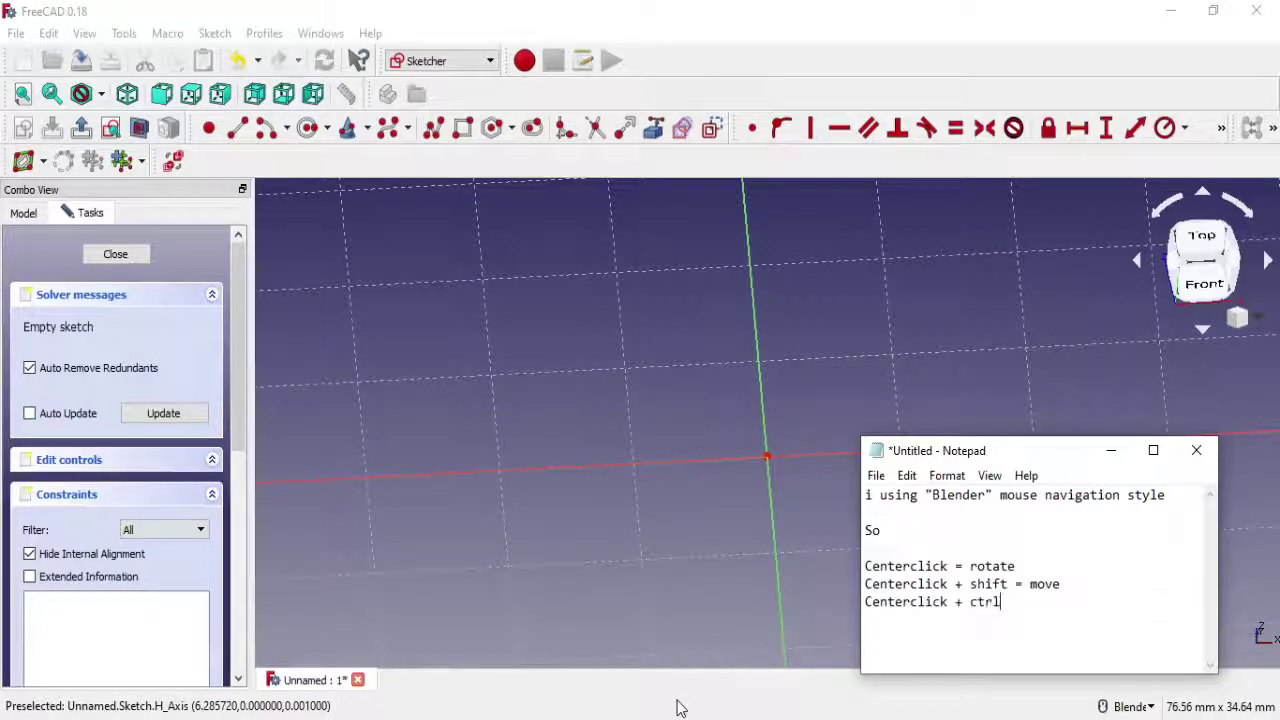
Add the Ctrl-to-zoom note, demonstrate zooming, then clear the note
text(= zoom in /)
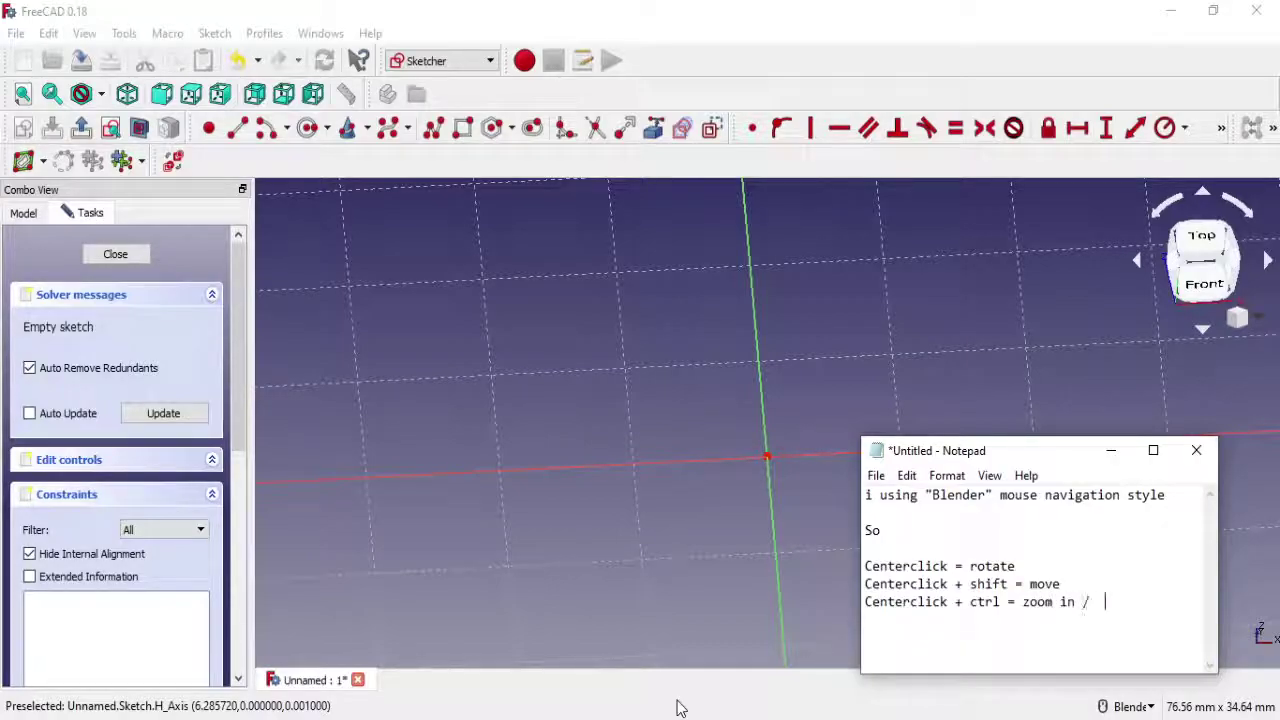
text(m out)
mouse_move(614, 567)
ctrl+middle_down()
mouse_move(686, 474)
mouse_move(674, 403)
mouse_move(720, 517)
mouse_move(660, 370)
mouse_move(711, 526)
mouse_move(674, 434)
ctrl+middle_up()
key(alt+Tab)
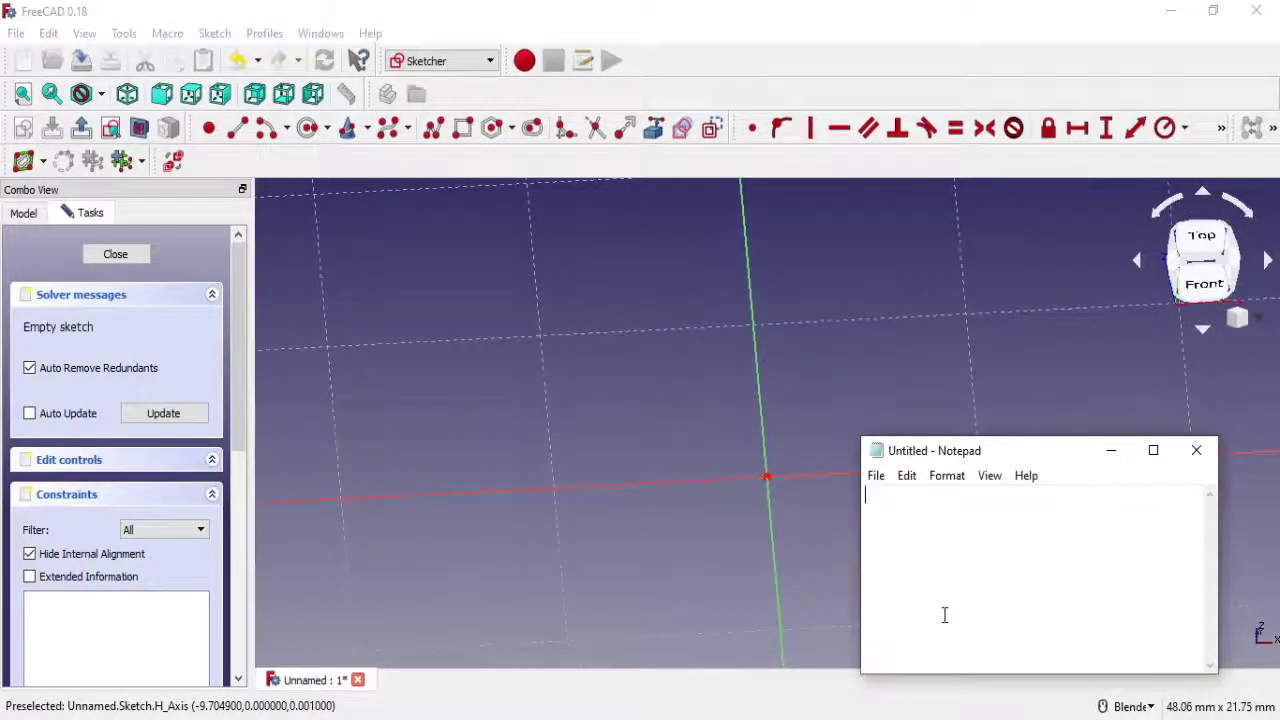
key(alt+Tab)
In top view, draw a polyline: vertical edge up from origin, top edge left, slanted end
click(1197, 243)
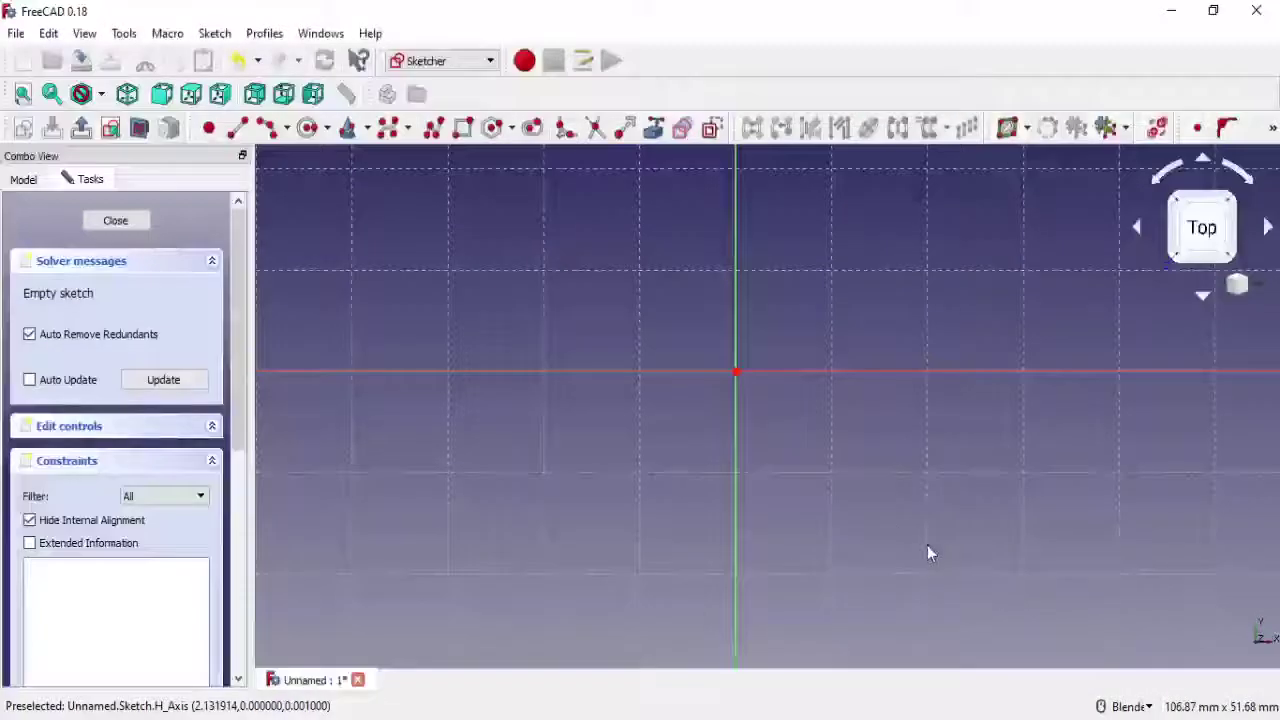
scroll(766, 512, down, 5)
scroll(766, 504, up, 2)
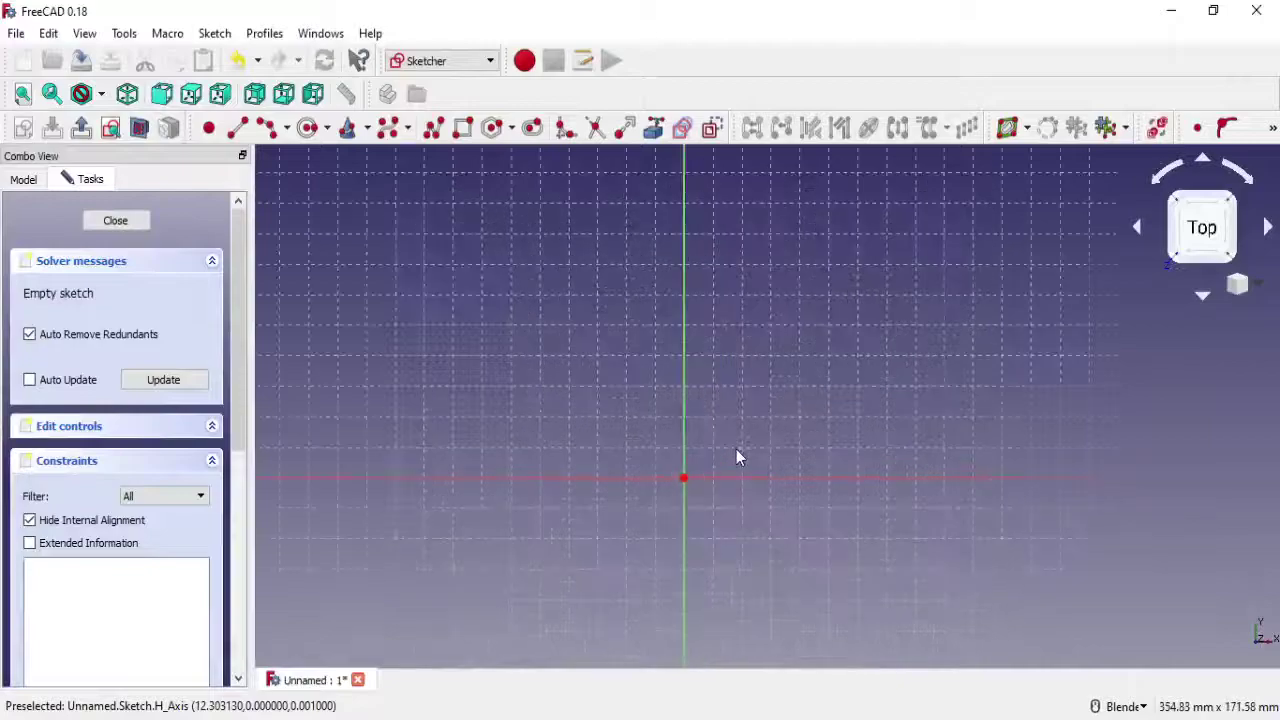
scroll(755, 435, up, 2)
key(g)
key(m)
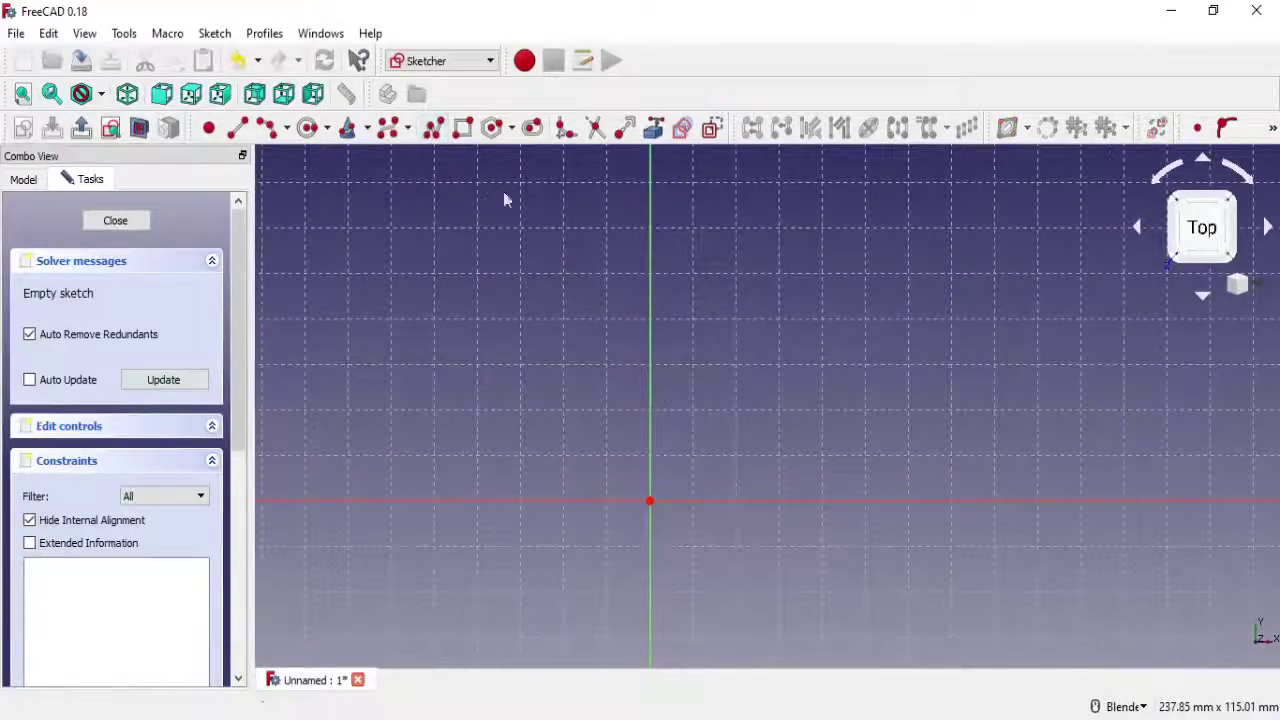
click(650, 500)
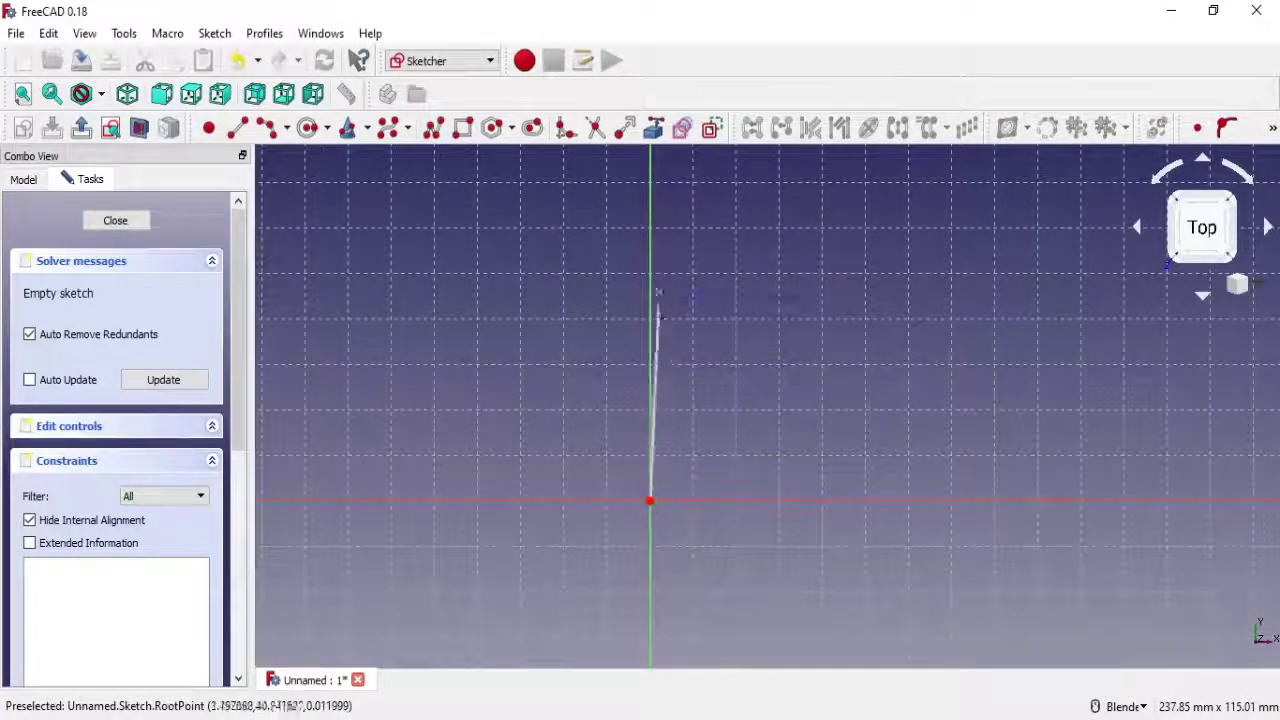
click(650, 243)
click(542, 244)
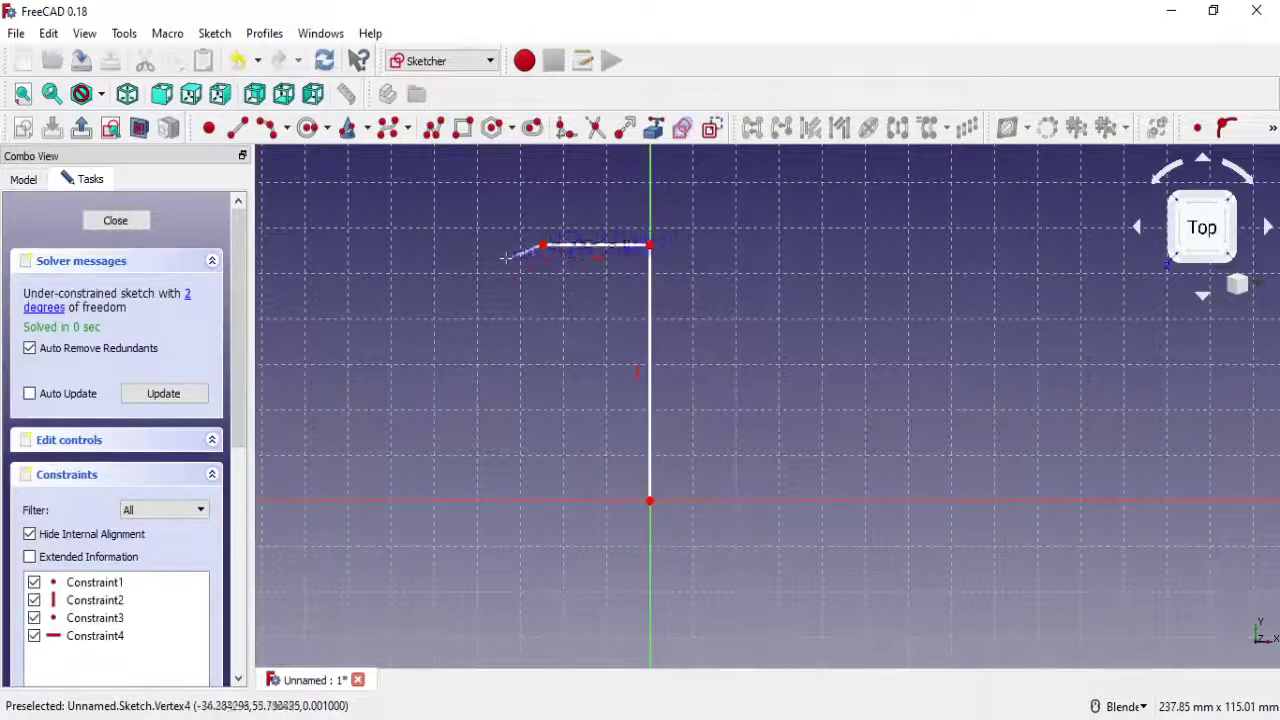
double_click(456, 284)
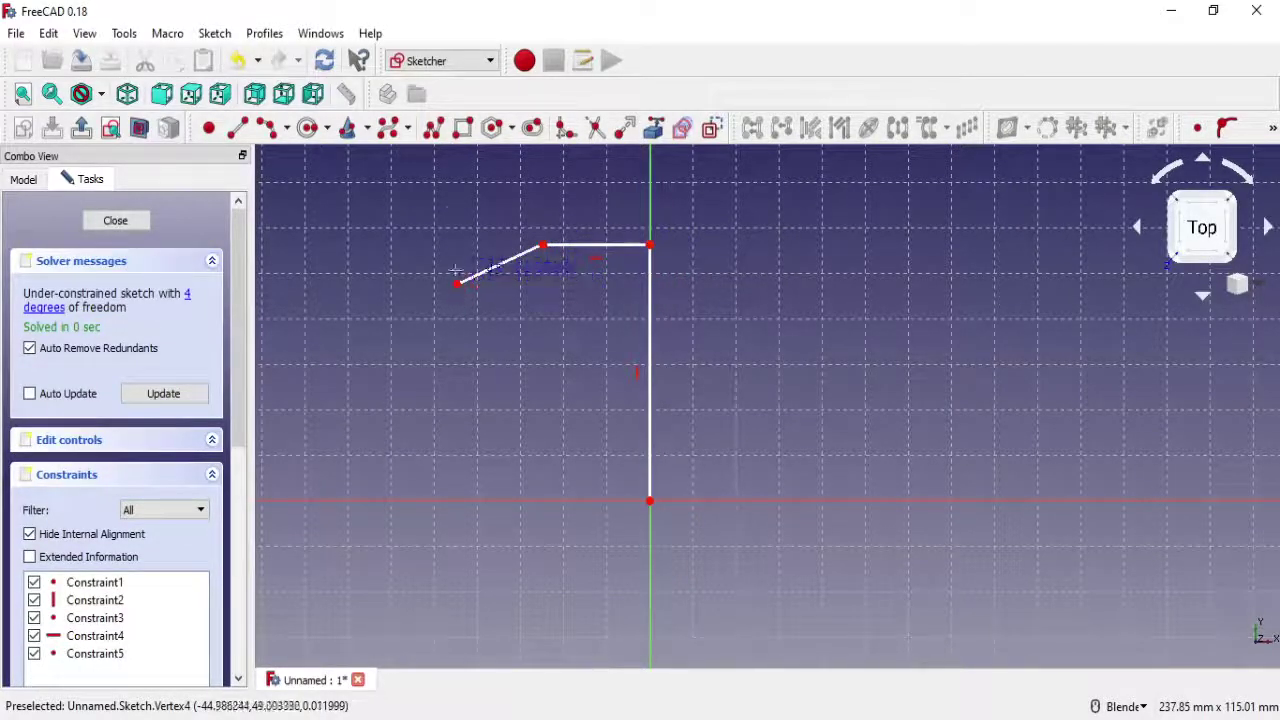
Draw the bottom edge with its slanted end from the origin, plus a separate left line
click(650, 500)
click(557, 500)
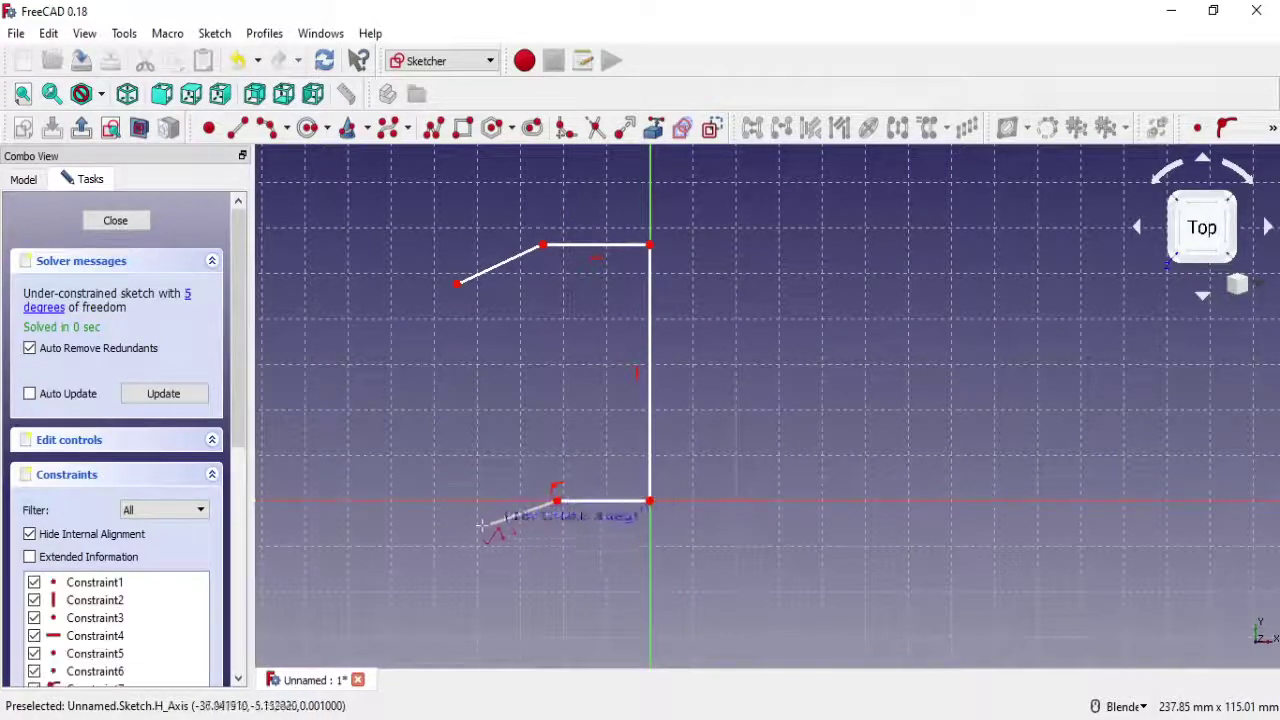
double_click(470, 533)
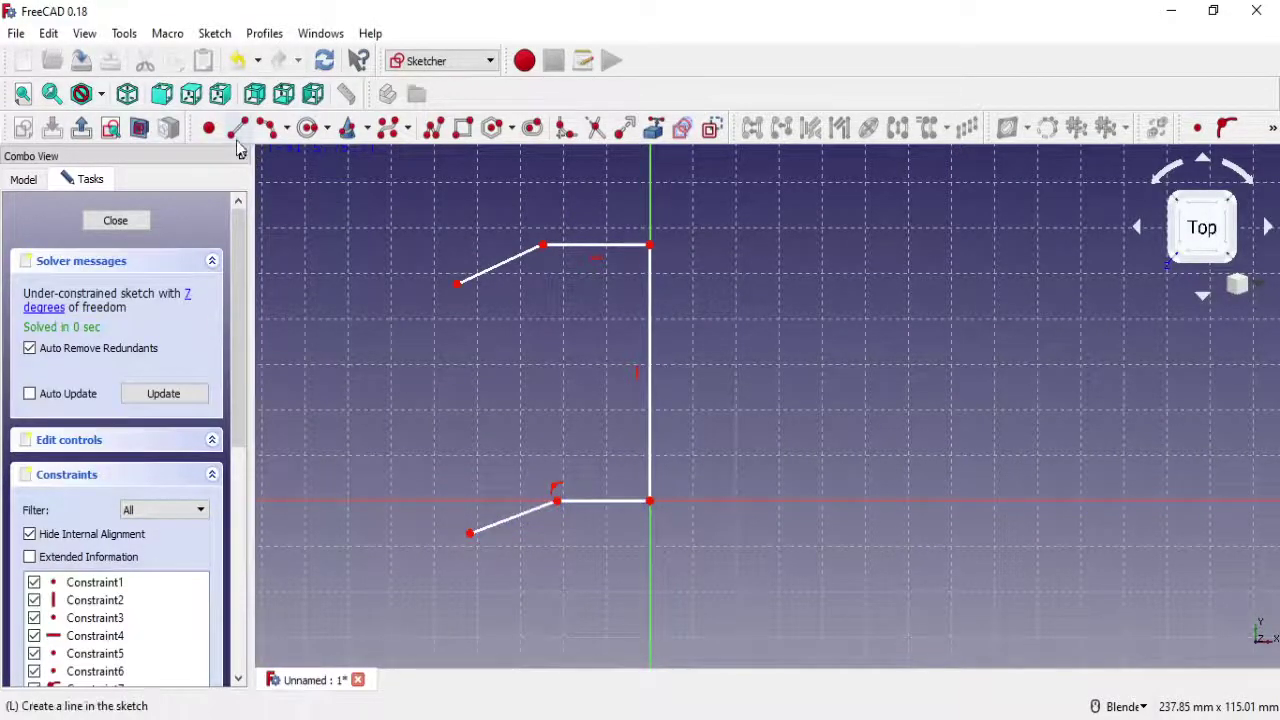
click(436, 329)
double_click(466, 459)
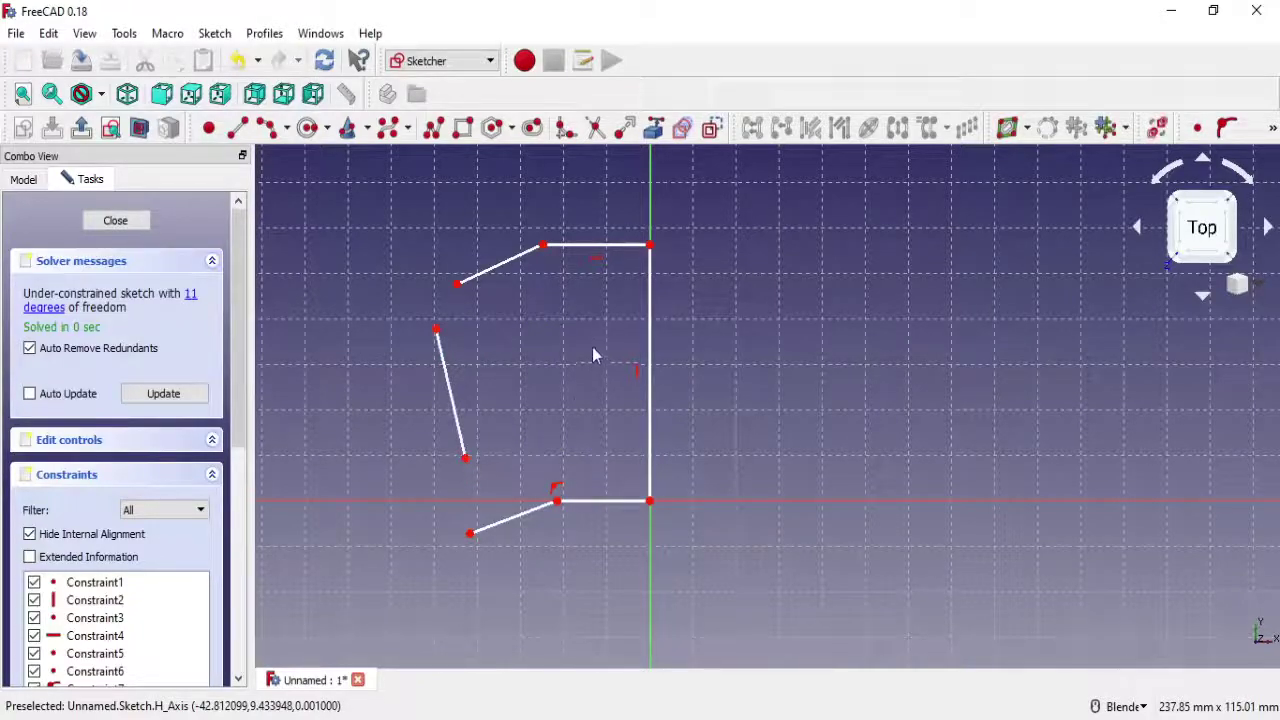
Make the top and bottom horizontal edges equal in length
click(592, 245)
click(592, 503)
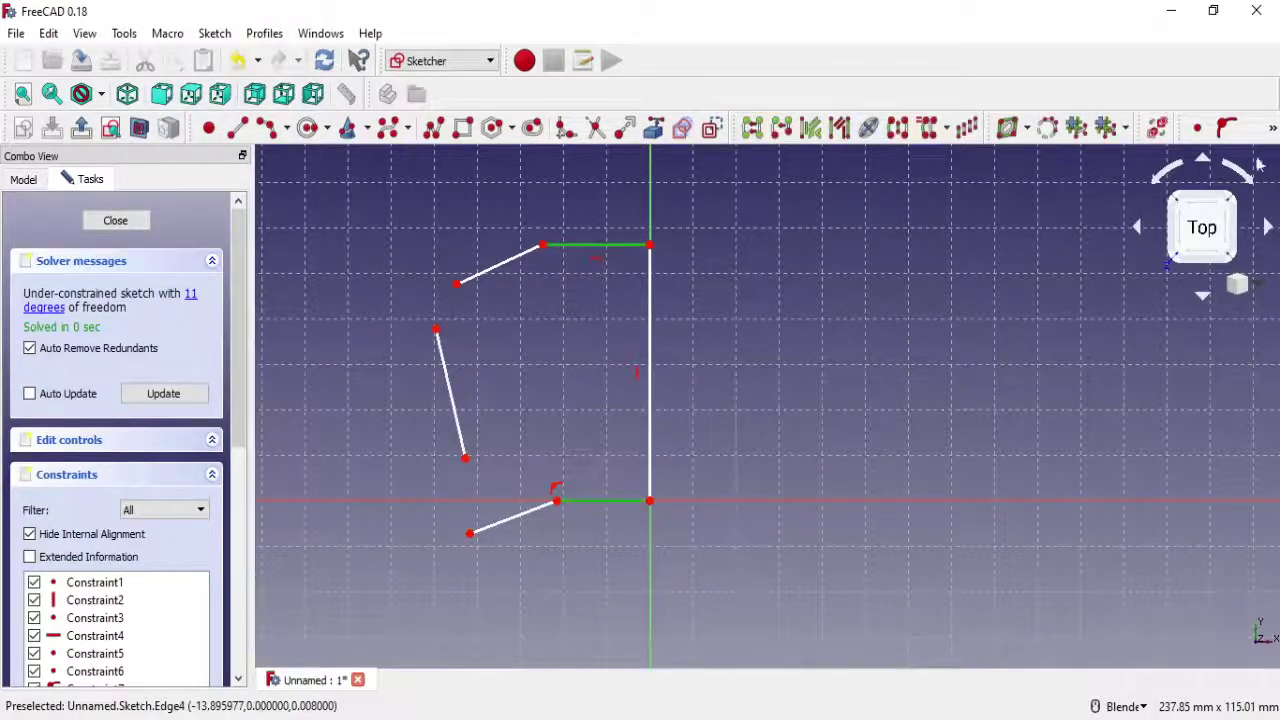
click(1273, 130)
click(1245, 160)
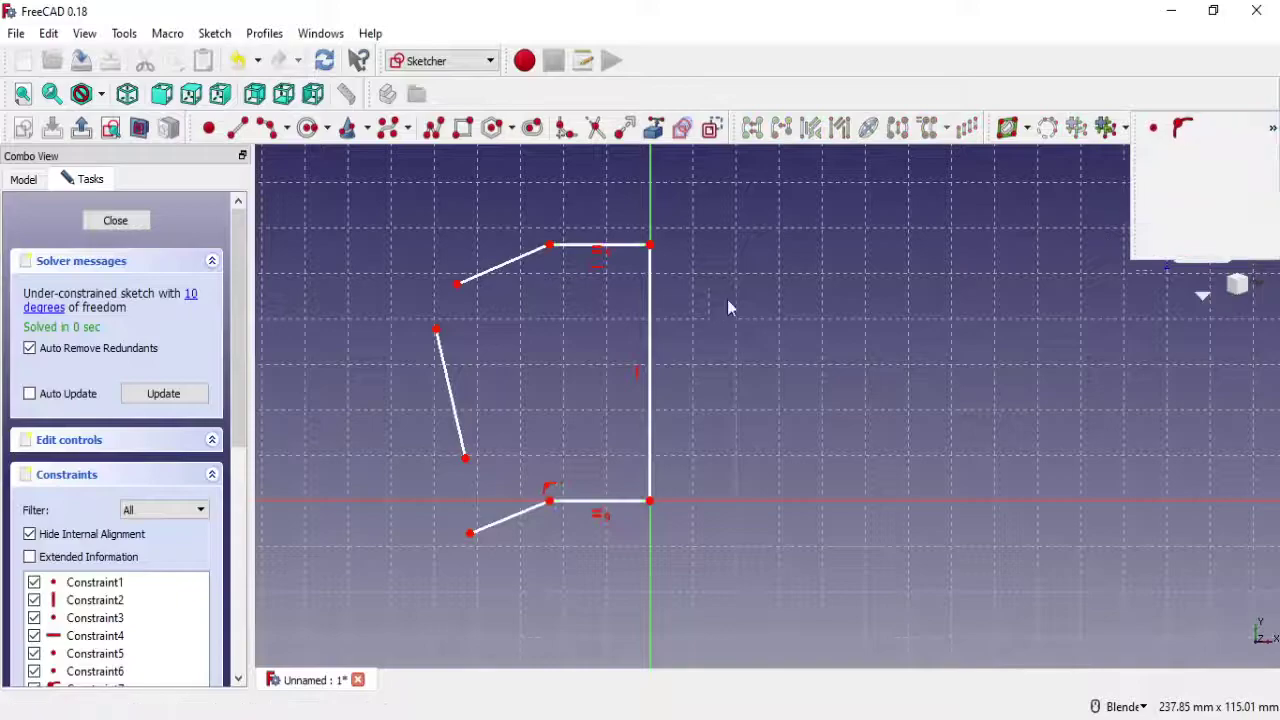
Constrain the upper and lower slanted edges parallel
click(508, 263)
click(525, 511)
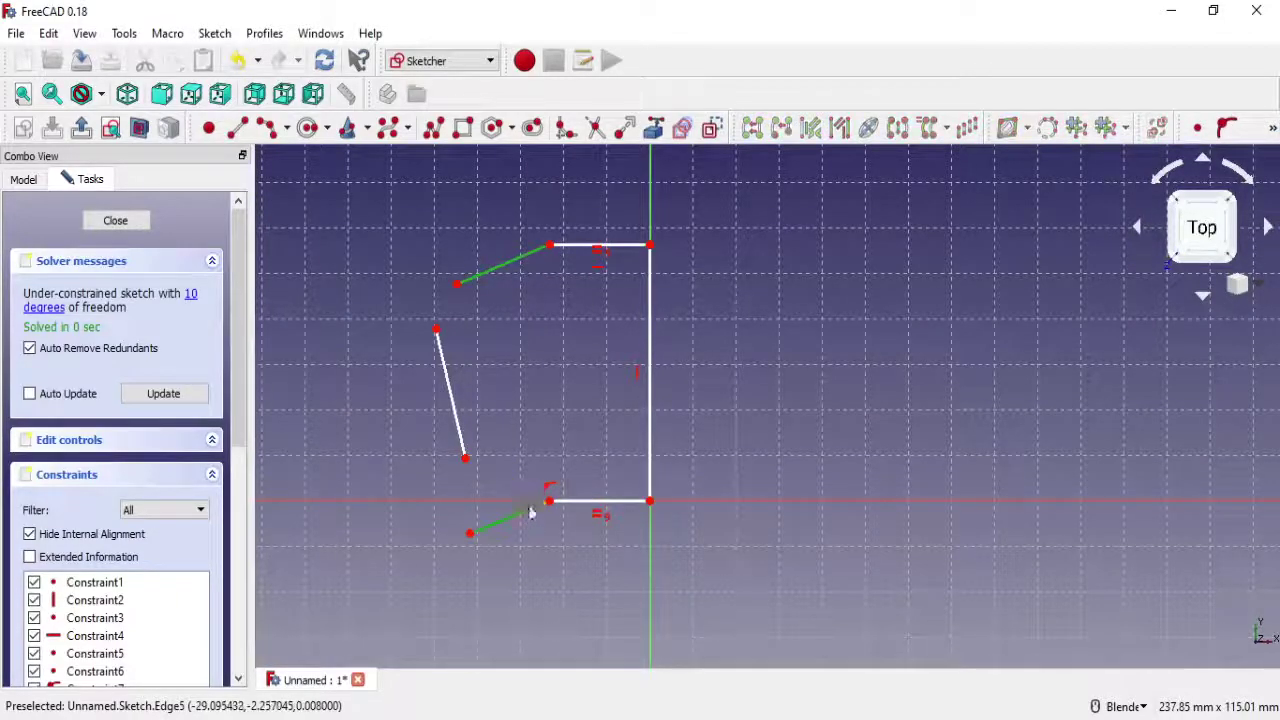
click(1273, 132)
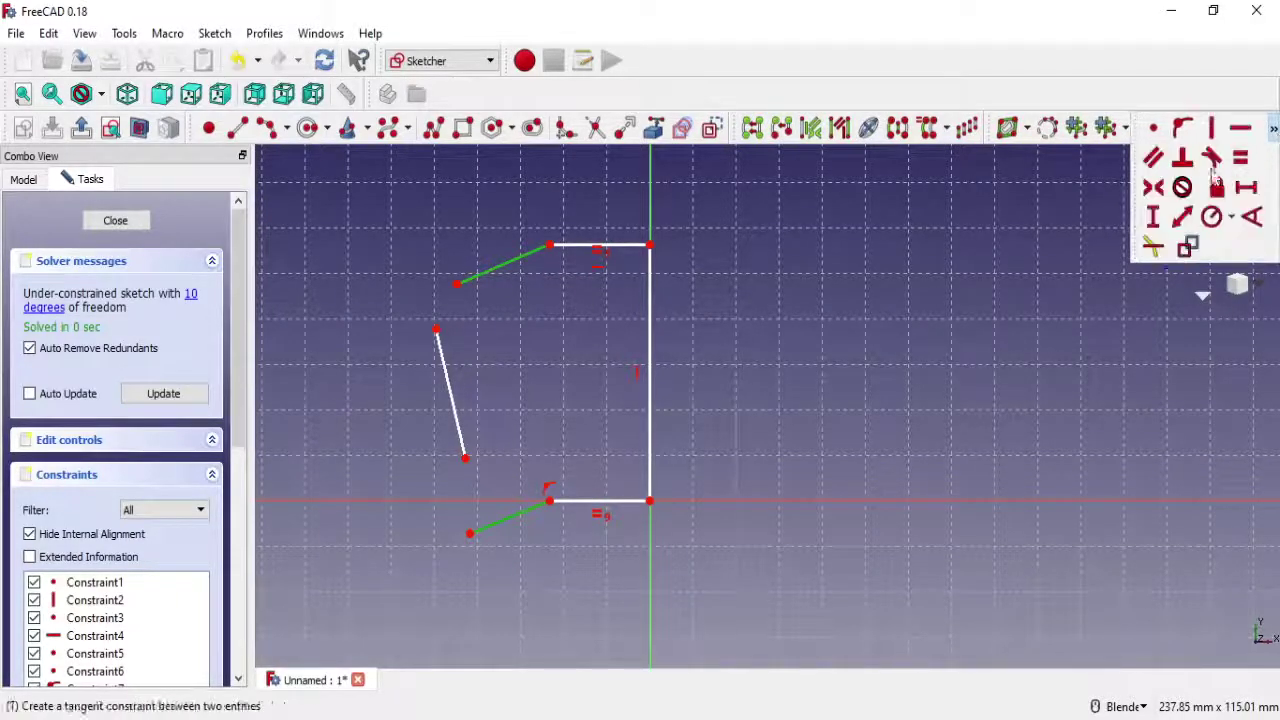
click(1151, 162)
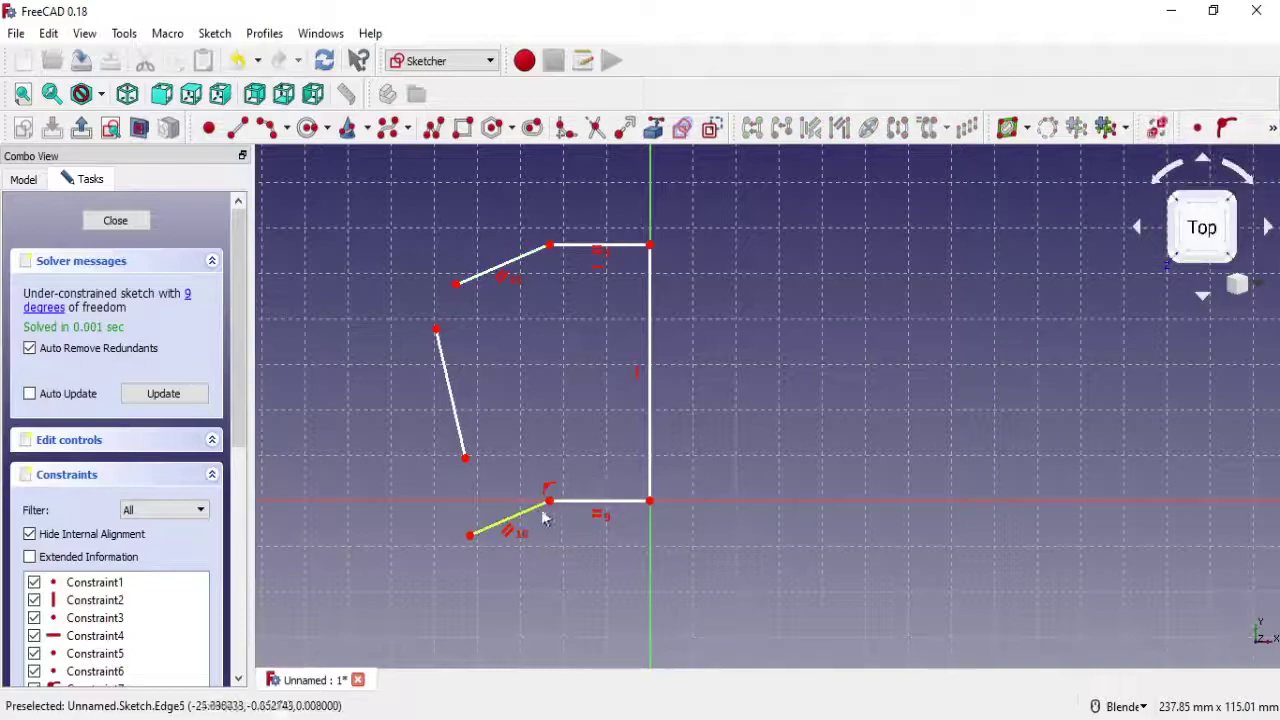
Make the steep left line perpendicular to the lower slanted edge and adjust a corner
mouse_move(458, 442)
mouse_down()
mouse_move(416, 453)
mouse_move(444, 525)
mouse_up()
click(482, 530)
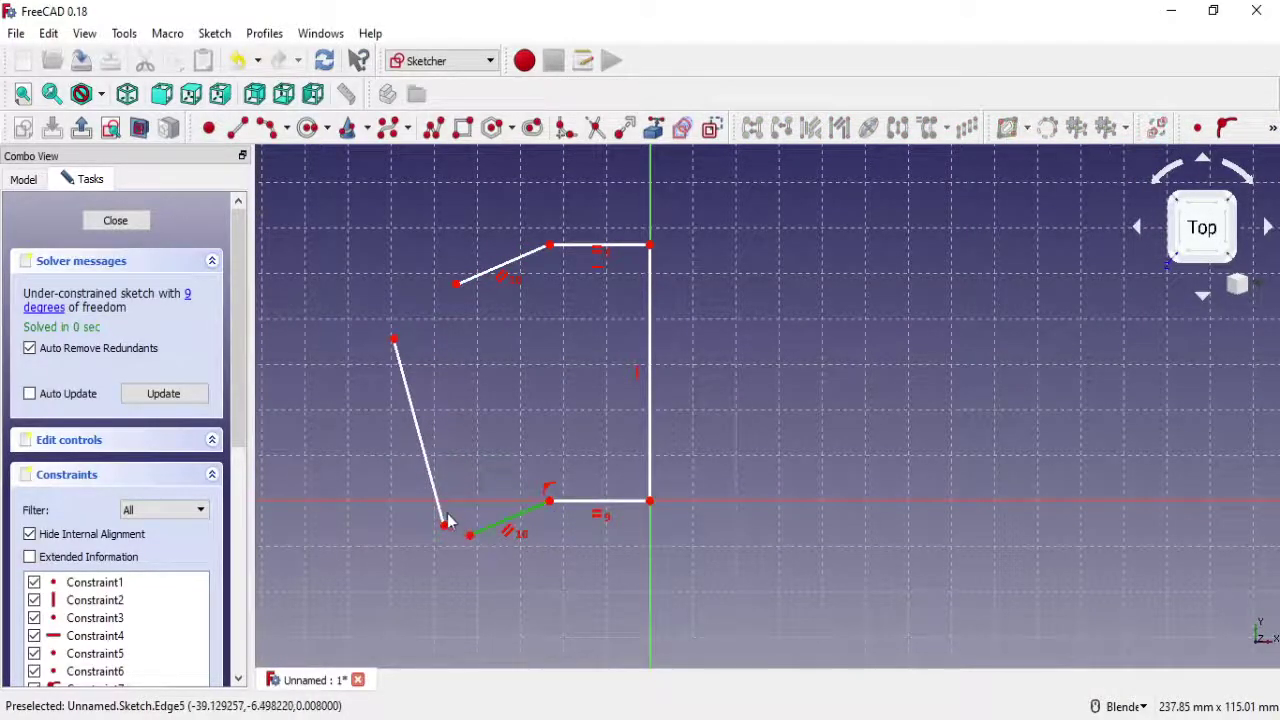
click(419, 432)
click(1274, 132)
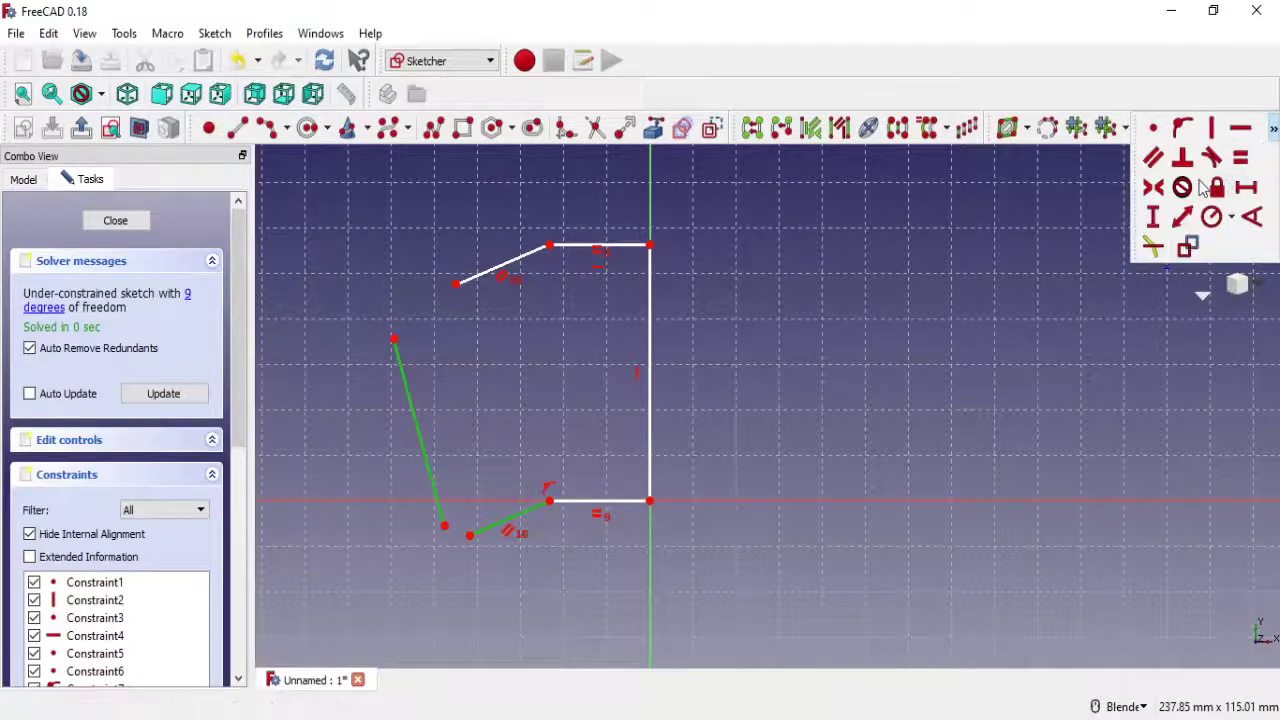
click(1182, 157)
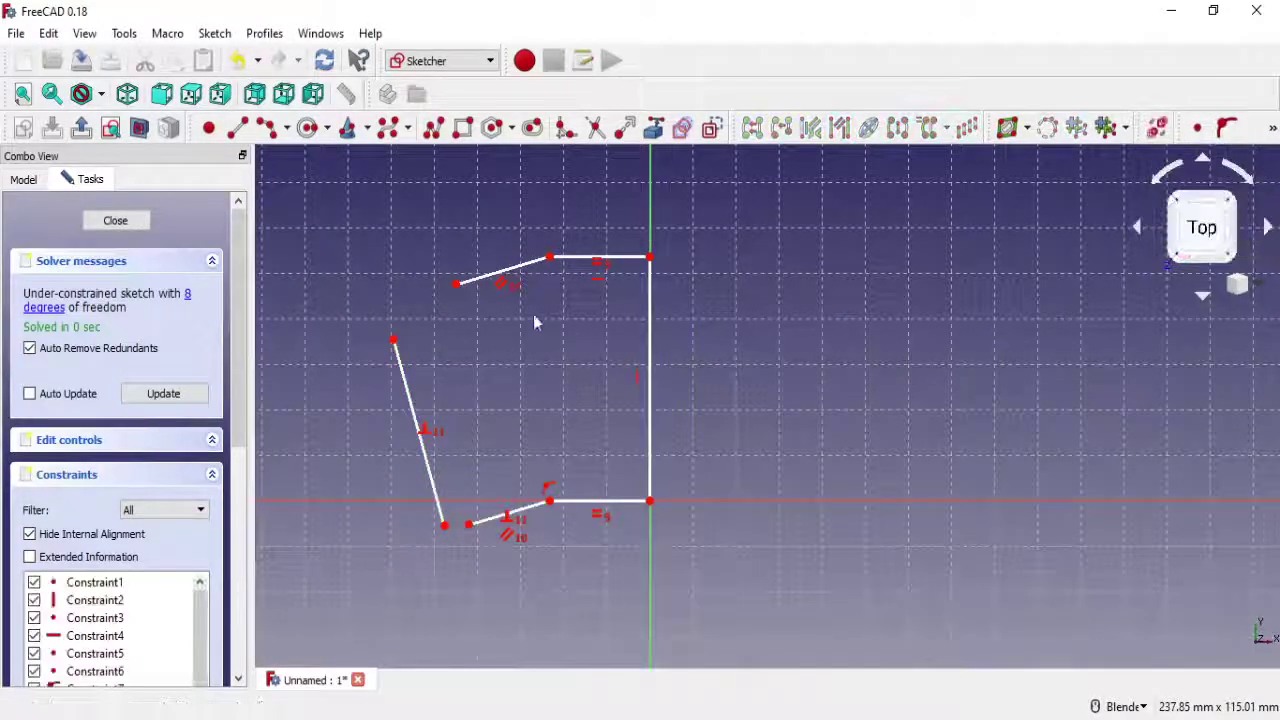
drag(538, 249, 388, 302)
Draw a centre-and-endpoints arc across the gap between the upper line and steep line
scroll(390, 340, up, 5)
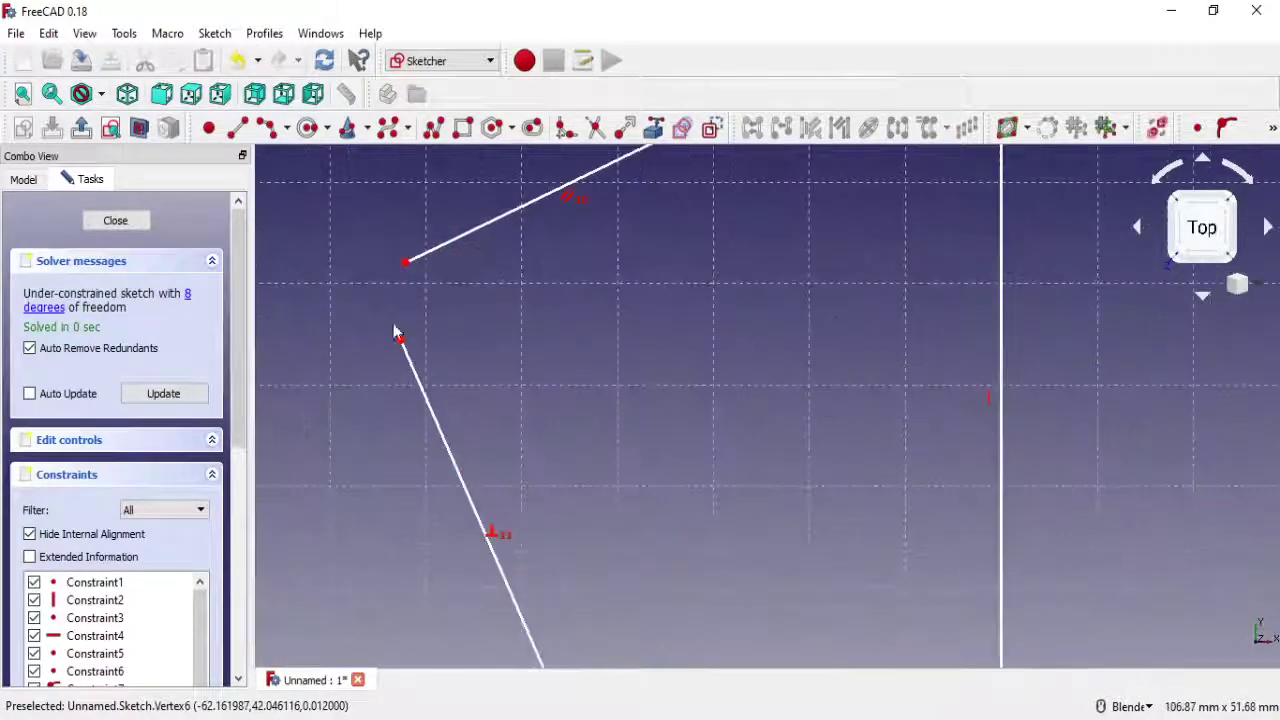
shift+middle_drag(395, 333, 509, 366)
click(287, 128)
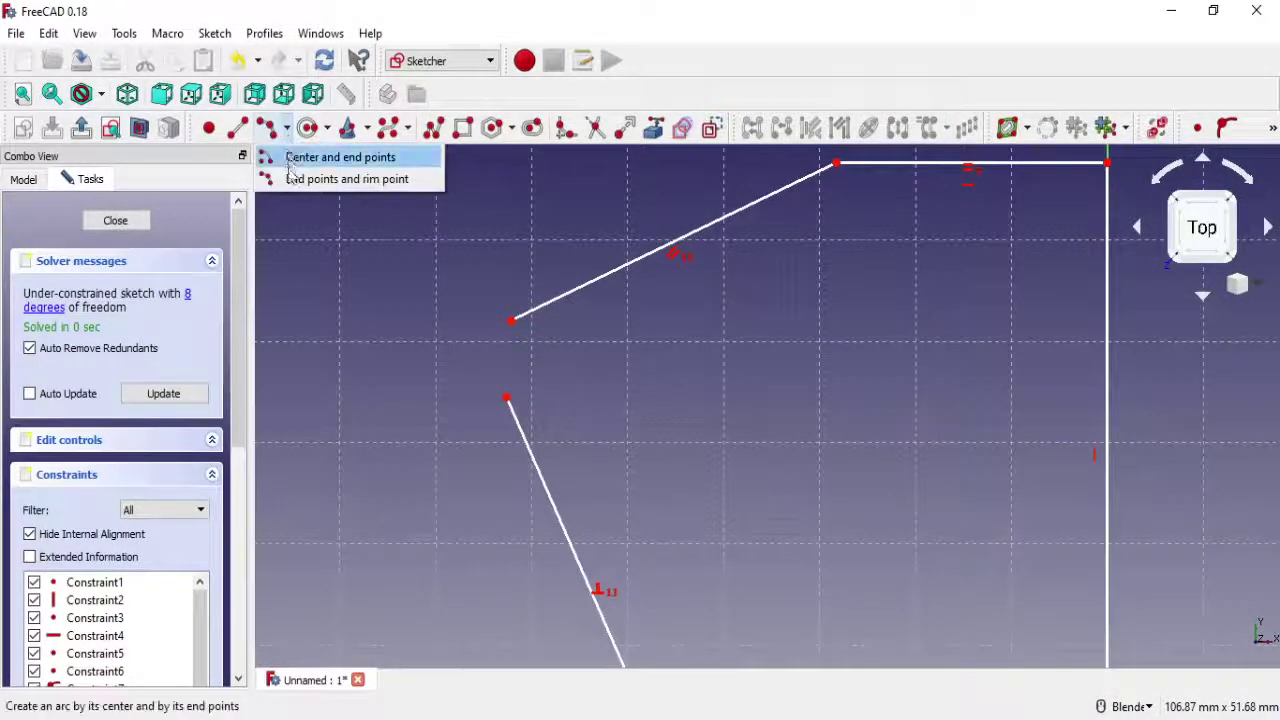
click(300, 179)
click(511, 320)
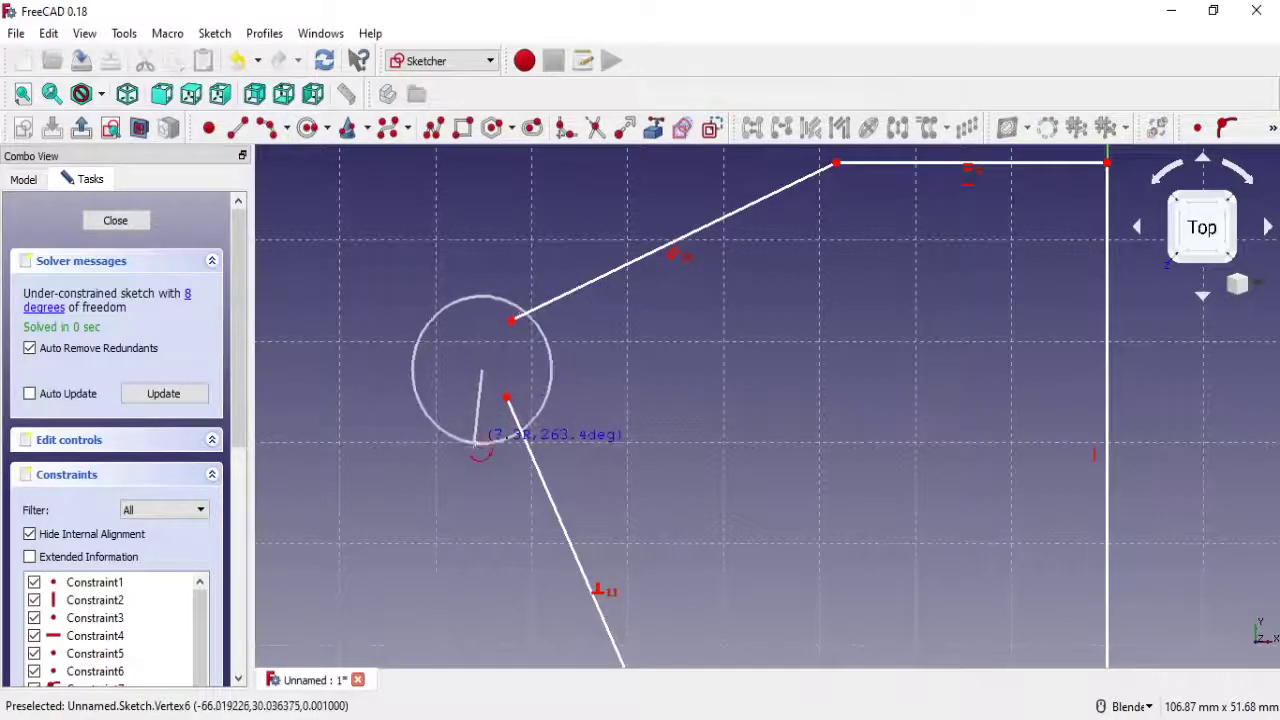
click(494, 304)
right_click(498, 310)
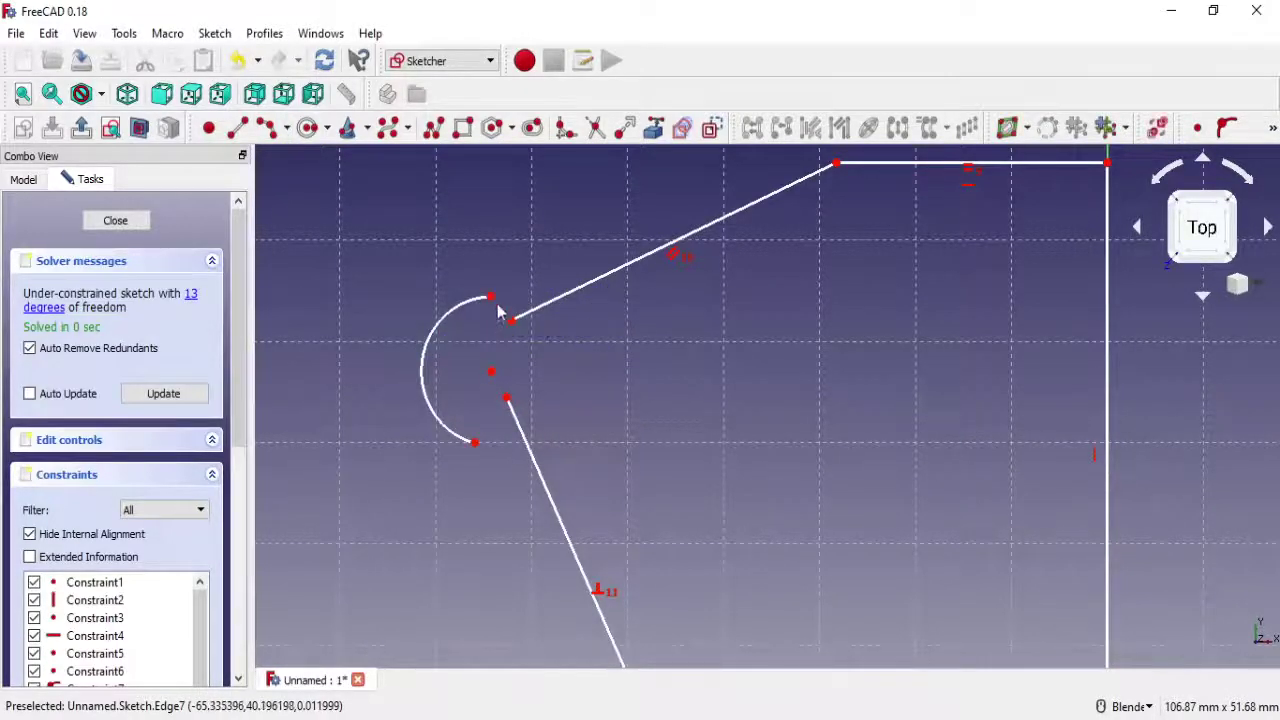
Make the arc's ends coincident with the upper slanted line and the steep line
click(1197, 127)
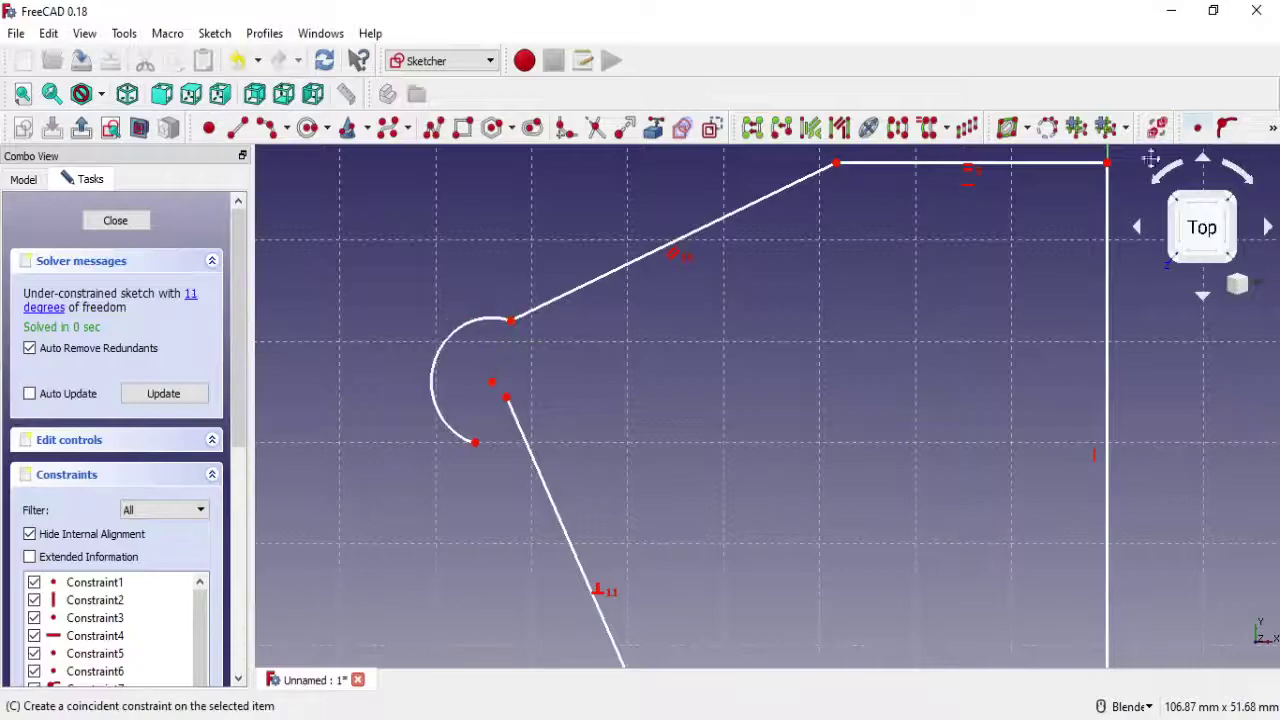
click(475, 441)
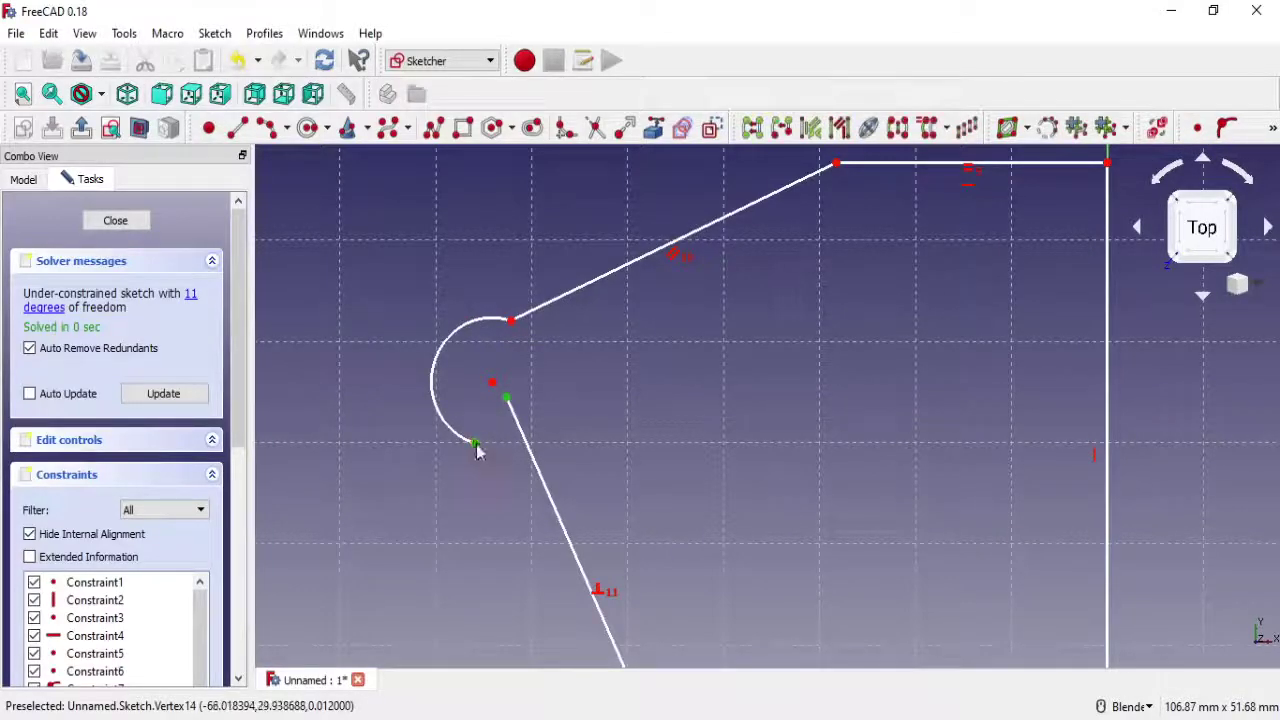
click(1197, 127)
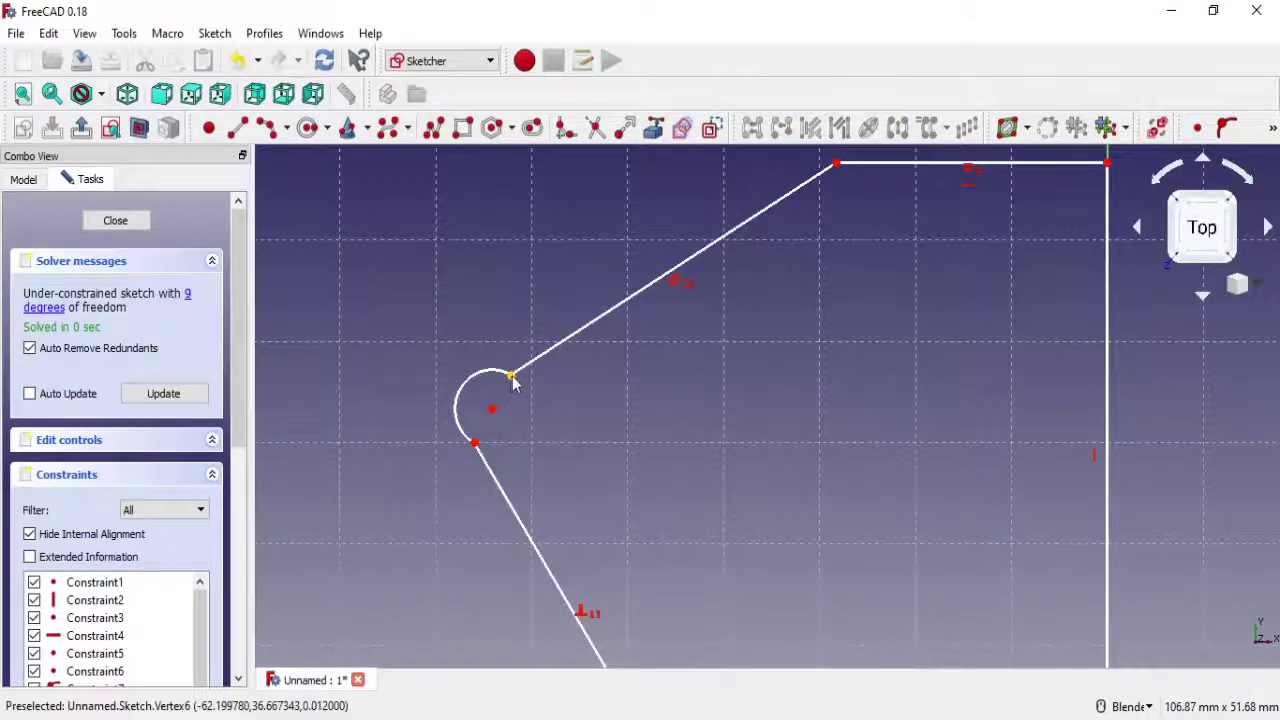
mouse_move(484, 448)
mouse_down()
mouse_move(501, 424)
mouse_move(434, 380)
mouse_move(465, 374)
mouse_up()
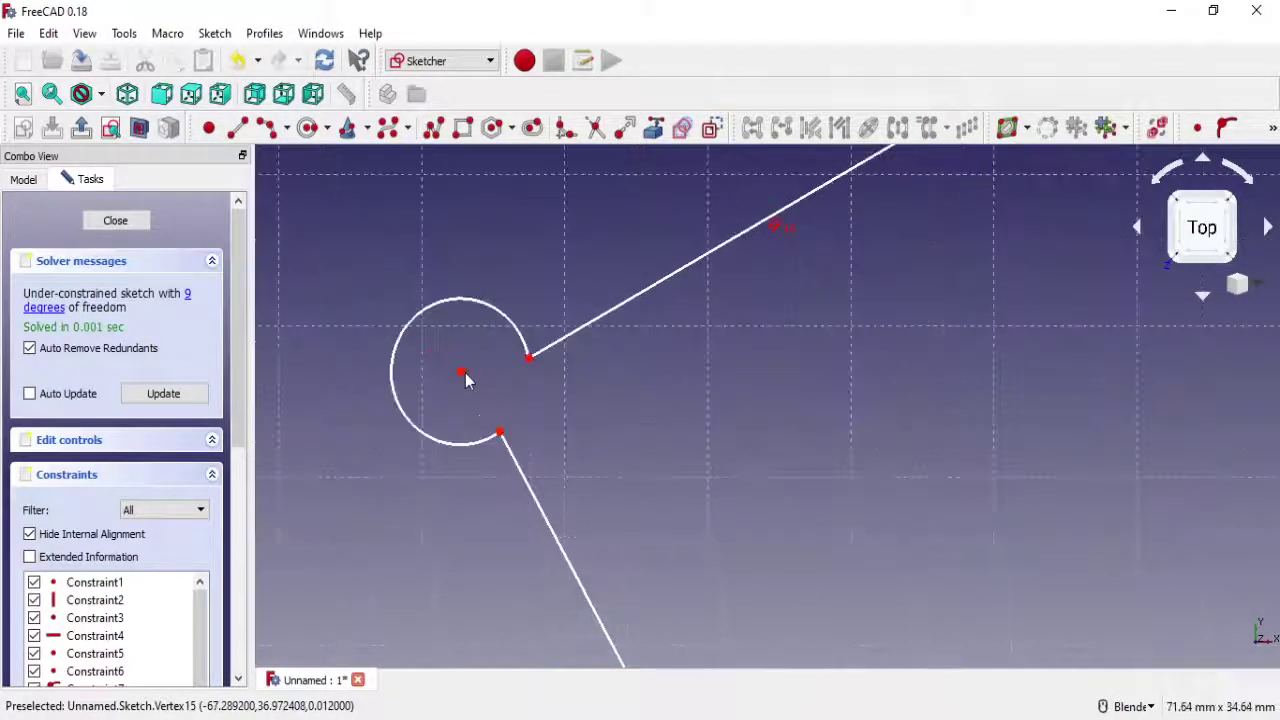
scroll(465, 373, up, 2)
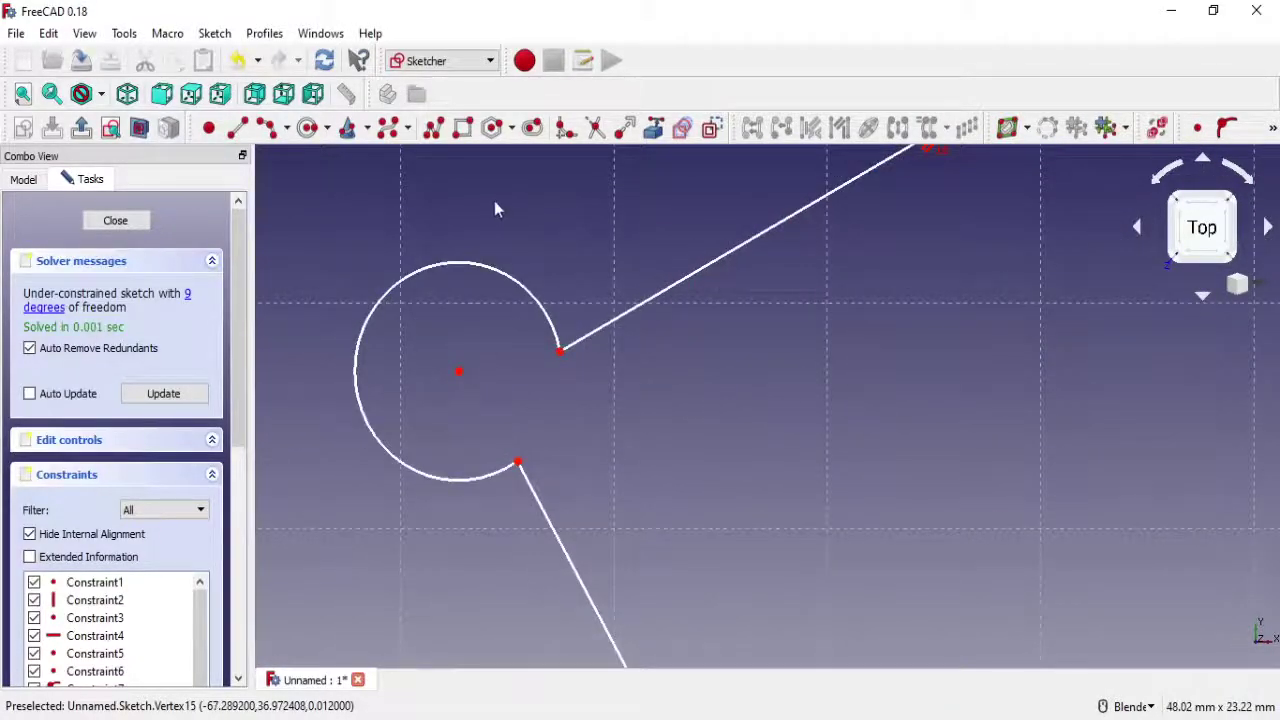
Make the arc tangent to both lines and the two small joint arcs equal
click(588, 339)
click(557, 348)
key(t)
click(534, 496)
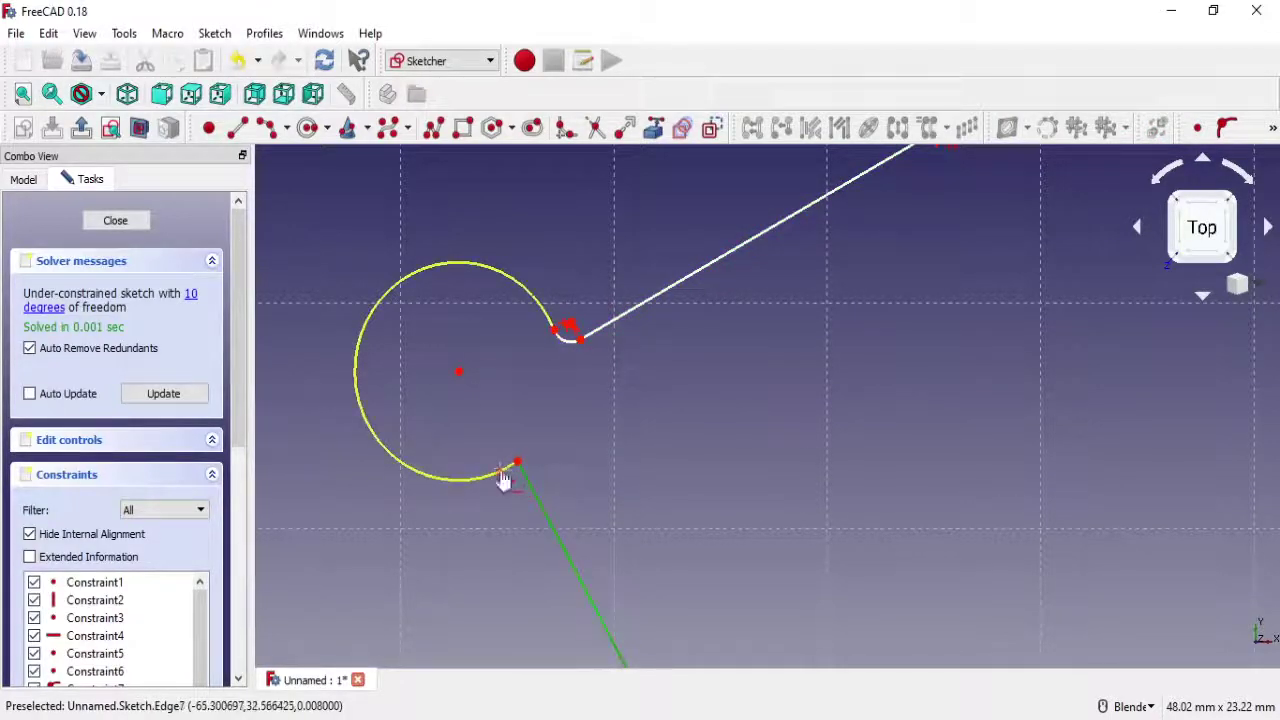
click(503, 478)
key(t)
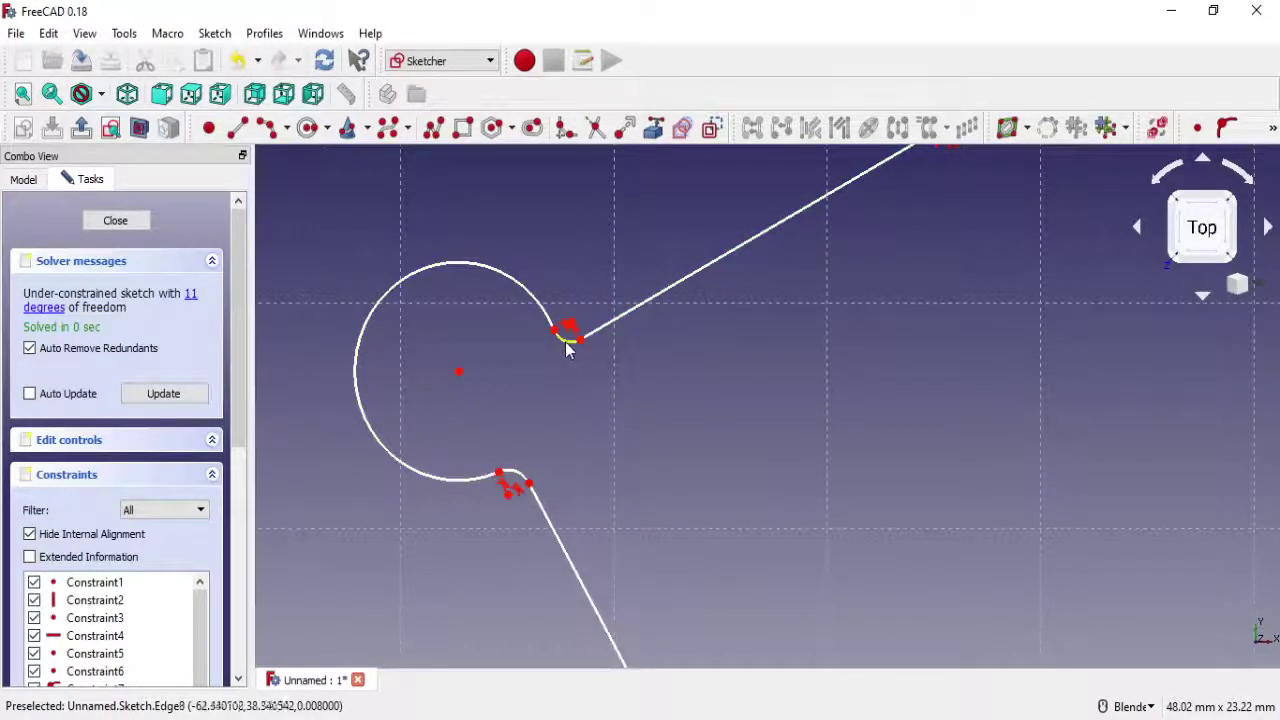
click(566, 346)
click(1272, 128)
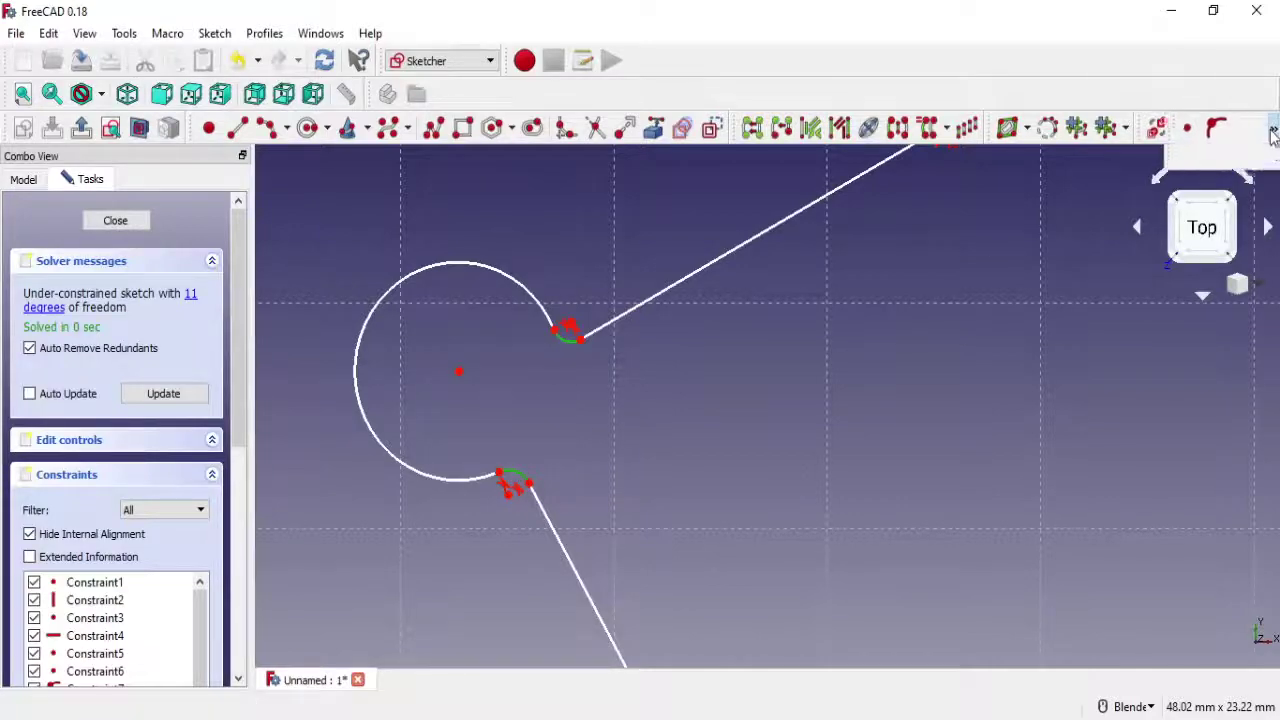
click(1243, 158)
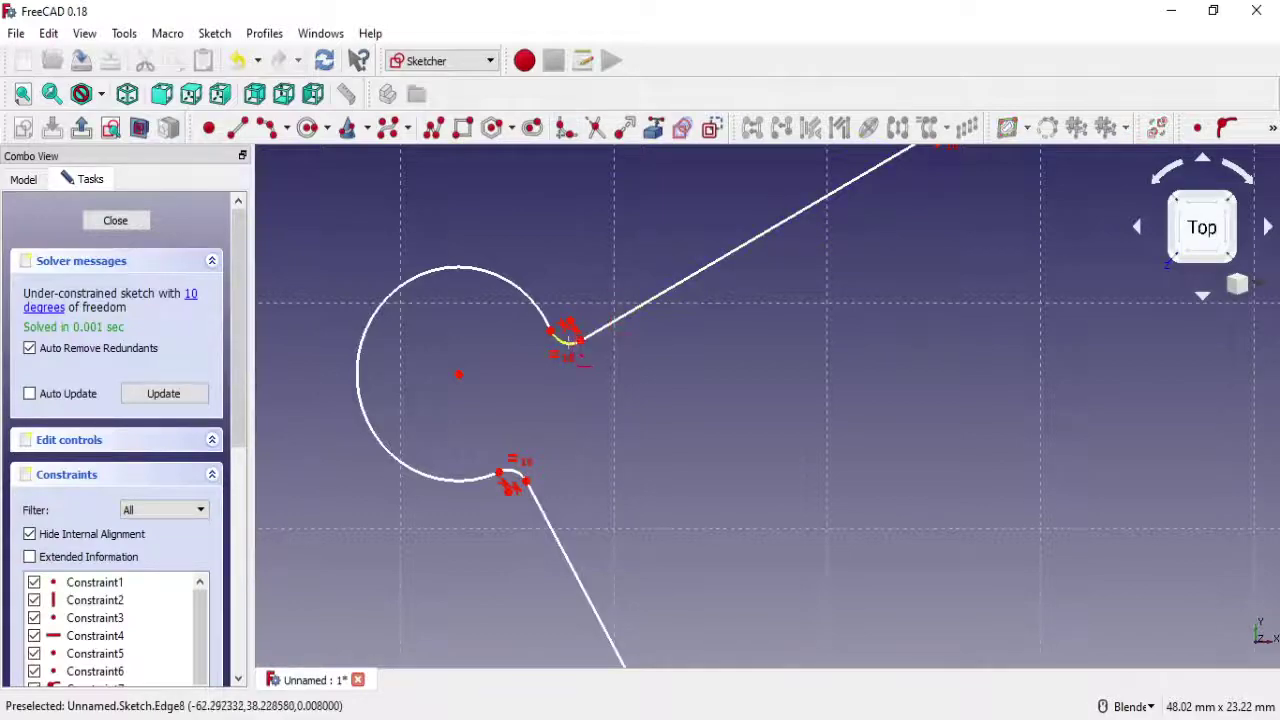
Give the small upper joint arc a 3 mm radius
click(566, 344)
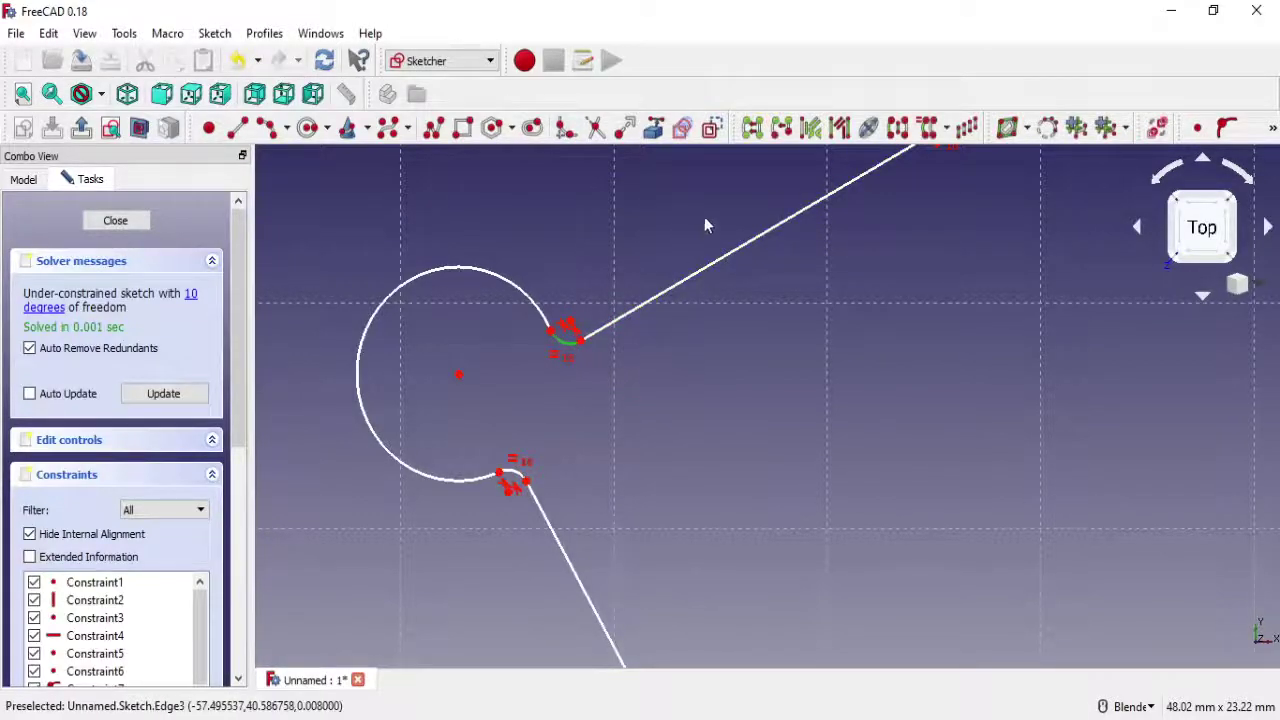
click(1274, 128)
click(1232, 217)
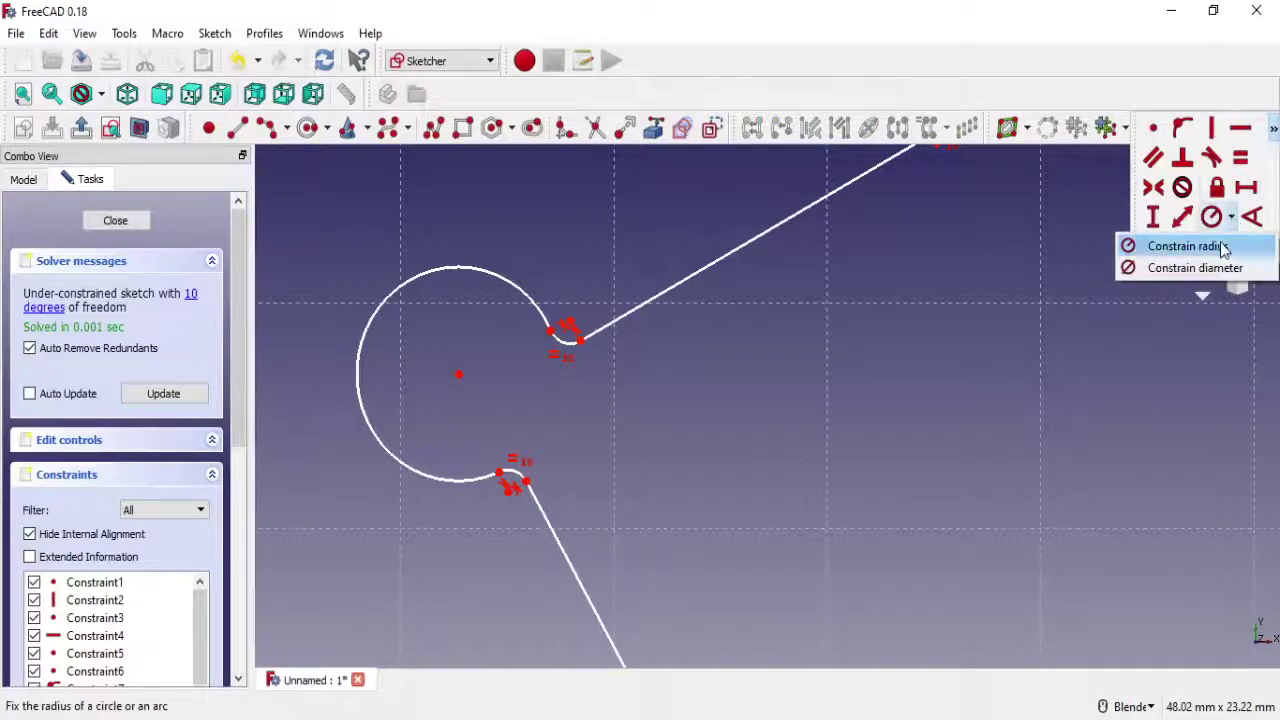
click(1183, 246)
click(578, 354)
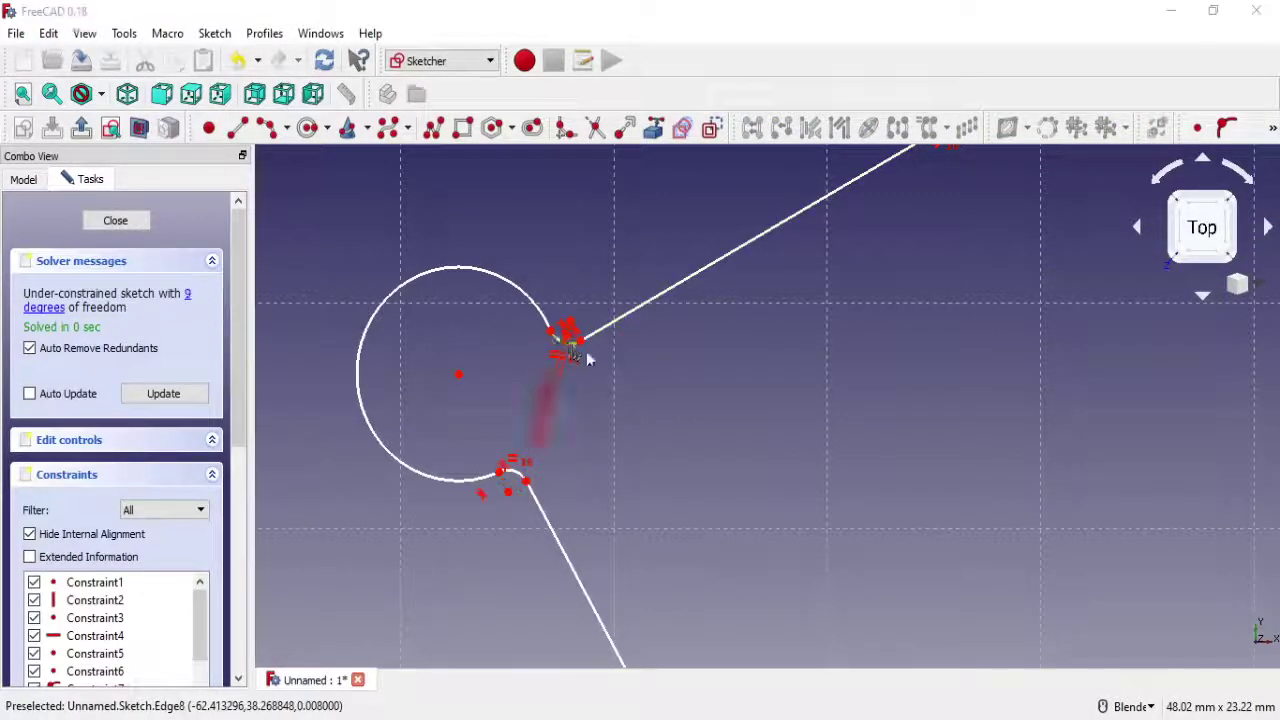
text(3mm)
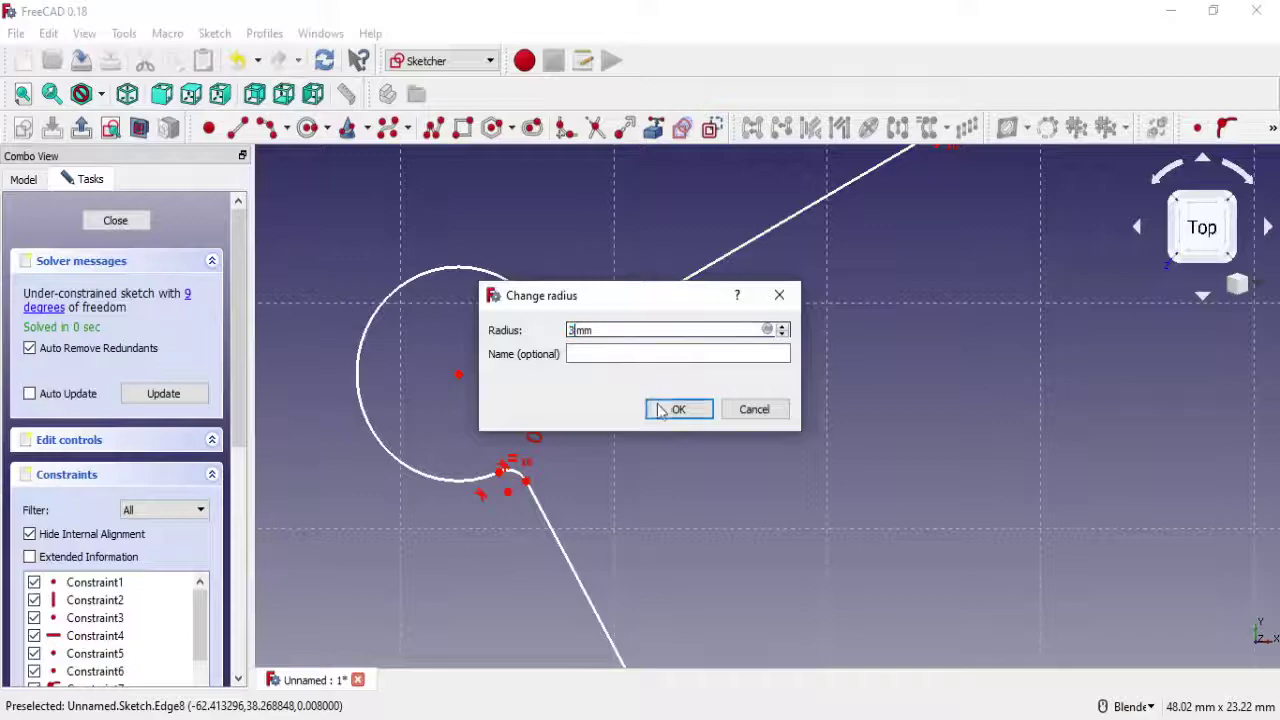
click(662, 410)
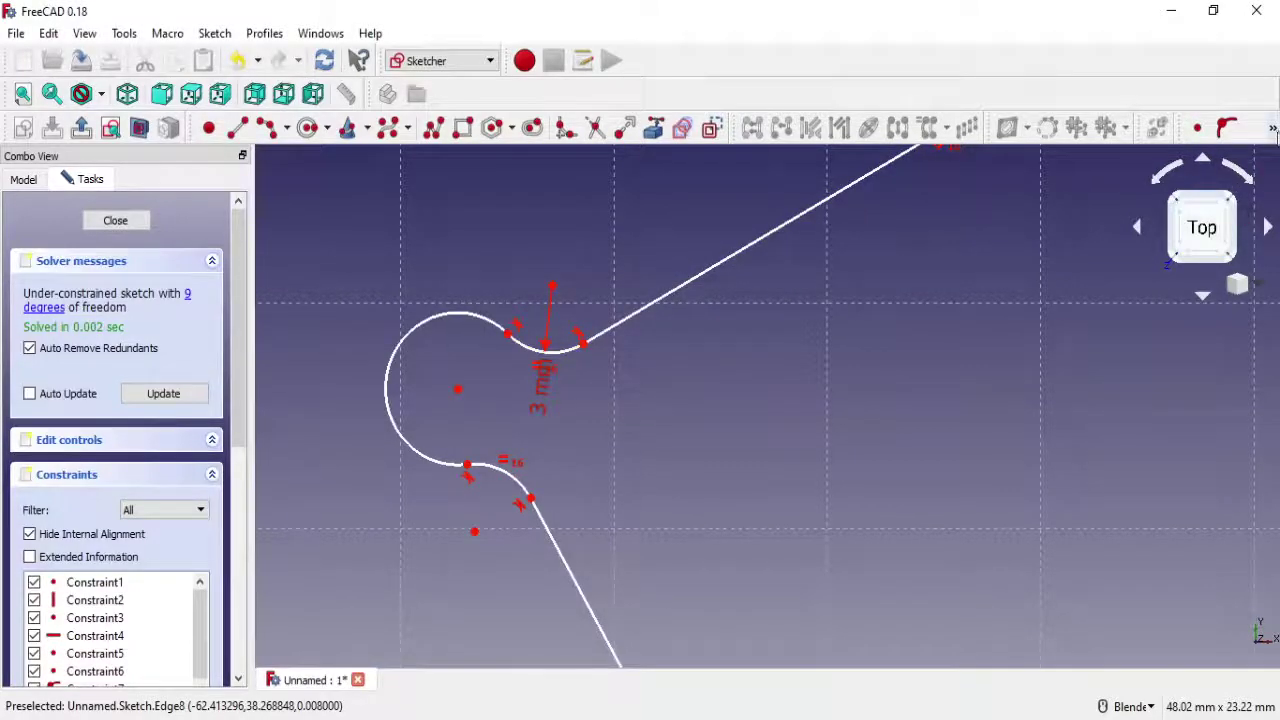
Apply a diameter constraint to the large arc for the 17 mm value
click(1273, 130)
click(1231, 216)
click(1220, 268)
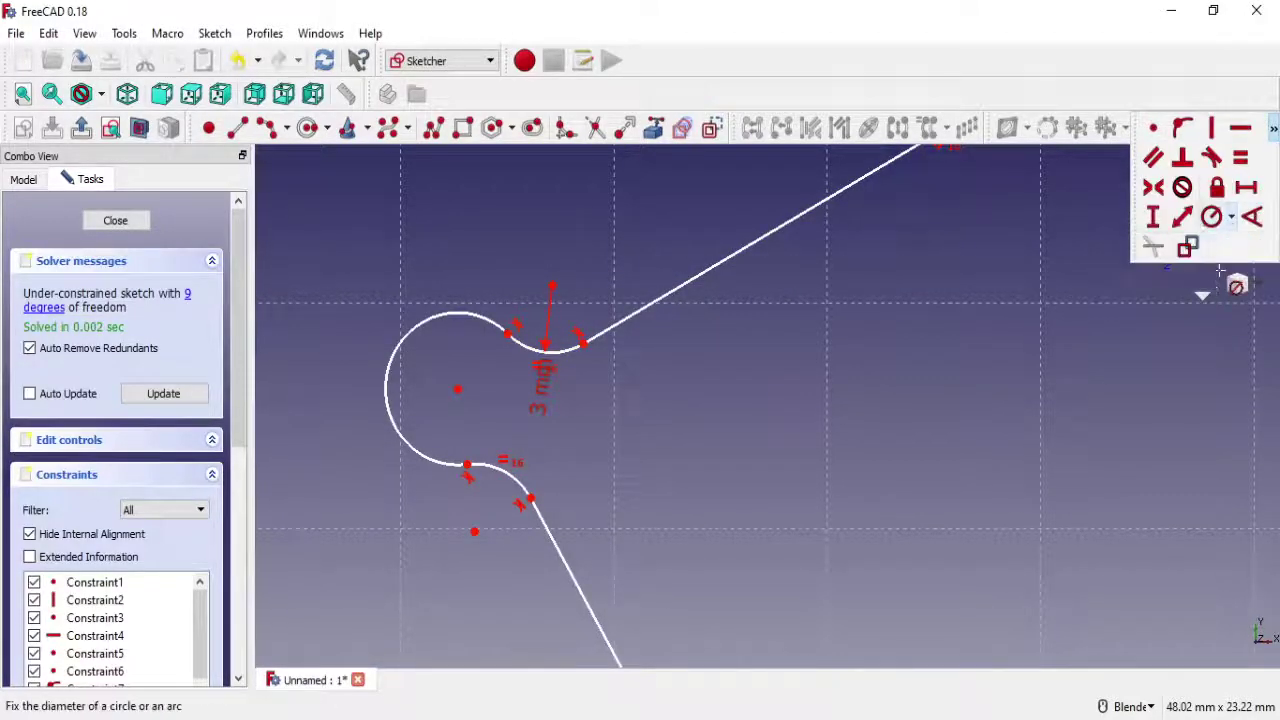
click(447, 318)
text(17)
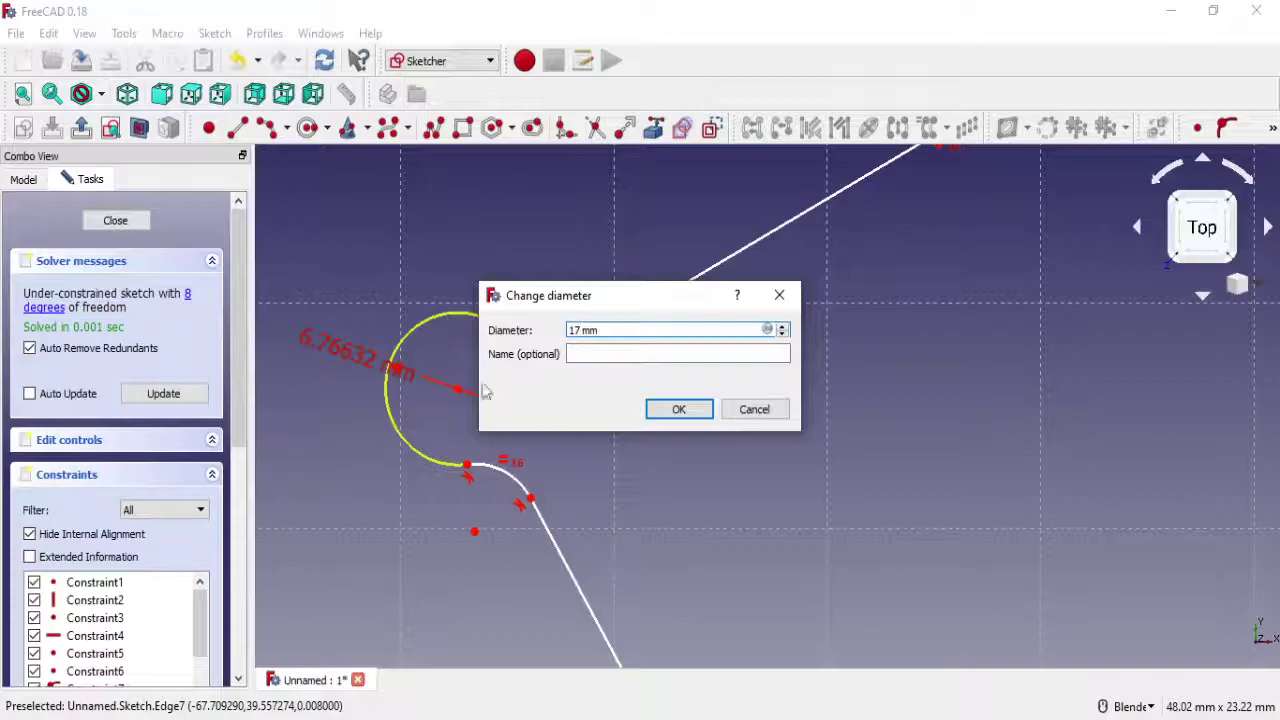
Confirm the large arc's 17 mm diameter and drag a vertex to reshape the profile
click(678, 409)
scroll(705, 410, down, 2)
scroll(705, 410, down, 2)
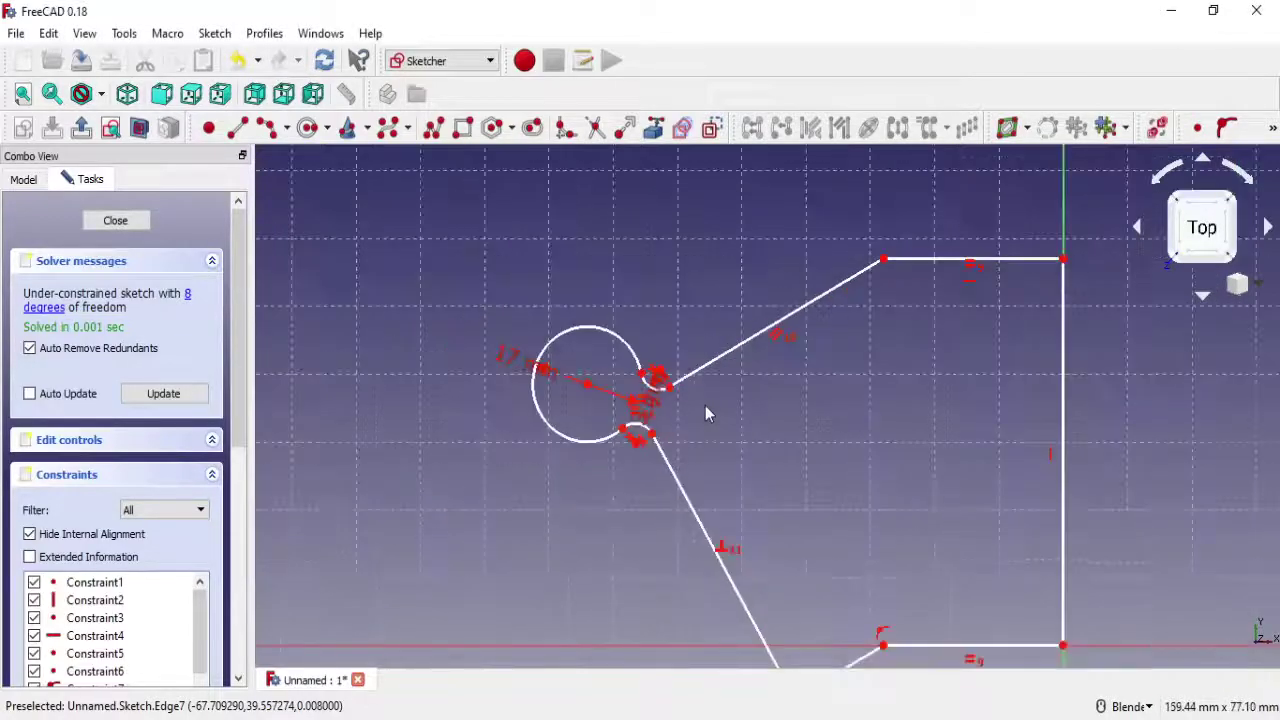
scroll(705, 405, up, 3)
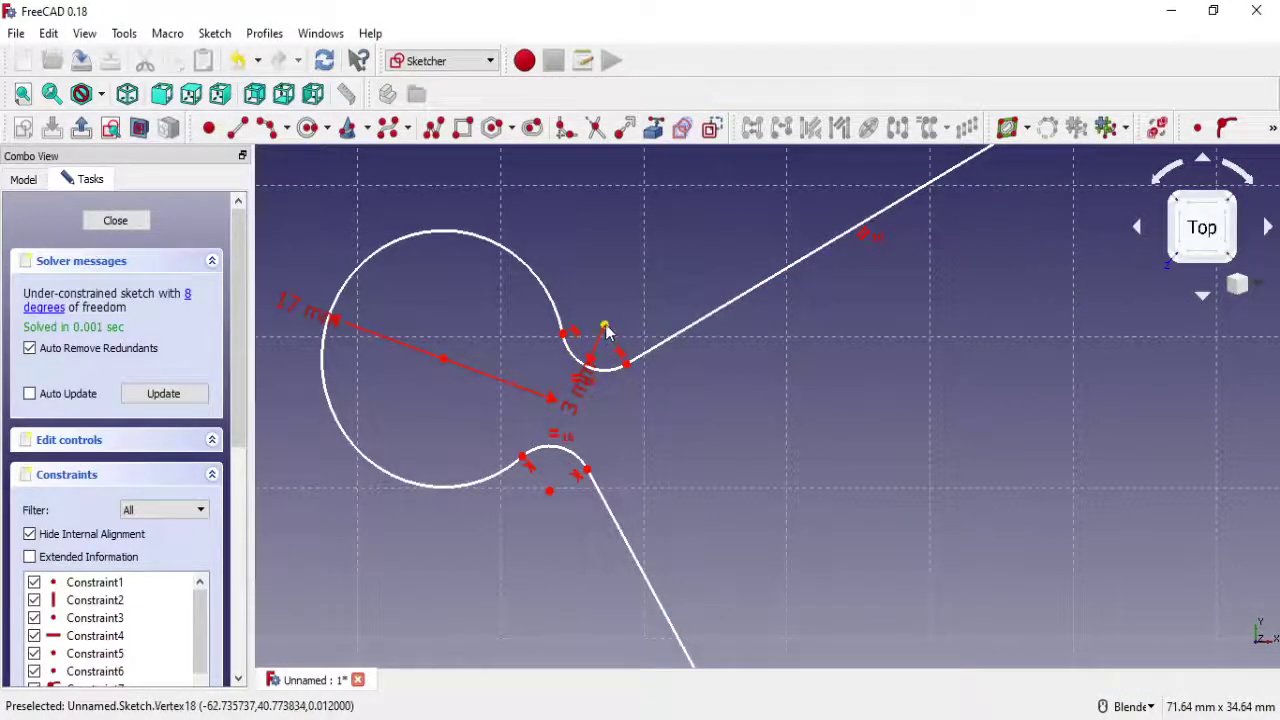
mouse_move(604, 326)
mouse_down()
mouse_move(666, 277)
mouse_move(553, 342)
mouse_move(563, 414)
mouse_move(606, 431)
mouse_move(566, 423)
mouse_up()
scroll(566, 423, down, 2)
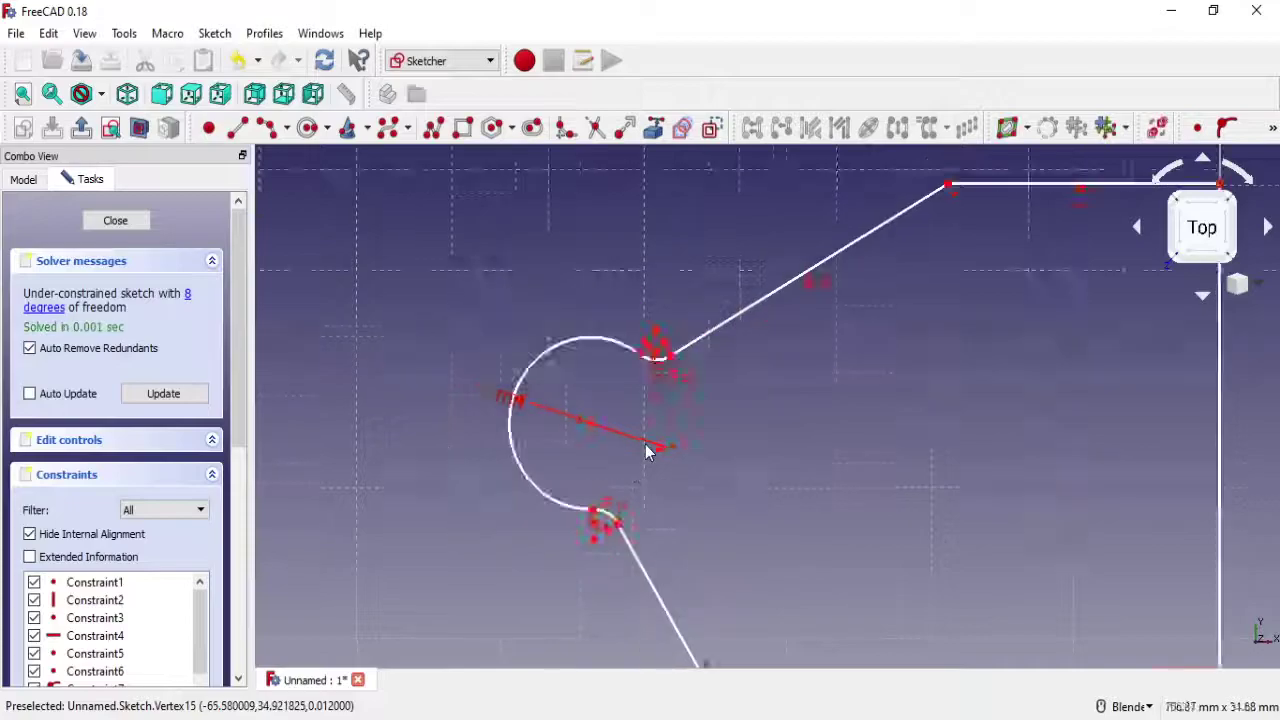
scroll(700, 430, down, 2)
shift+middle_drag(760, 428, 629, 366)
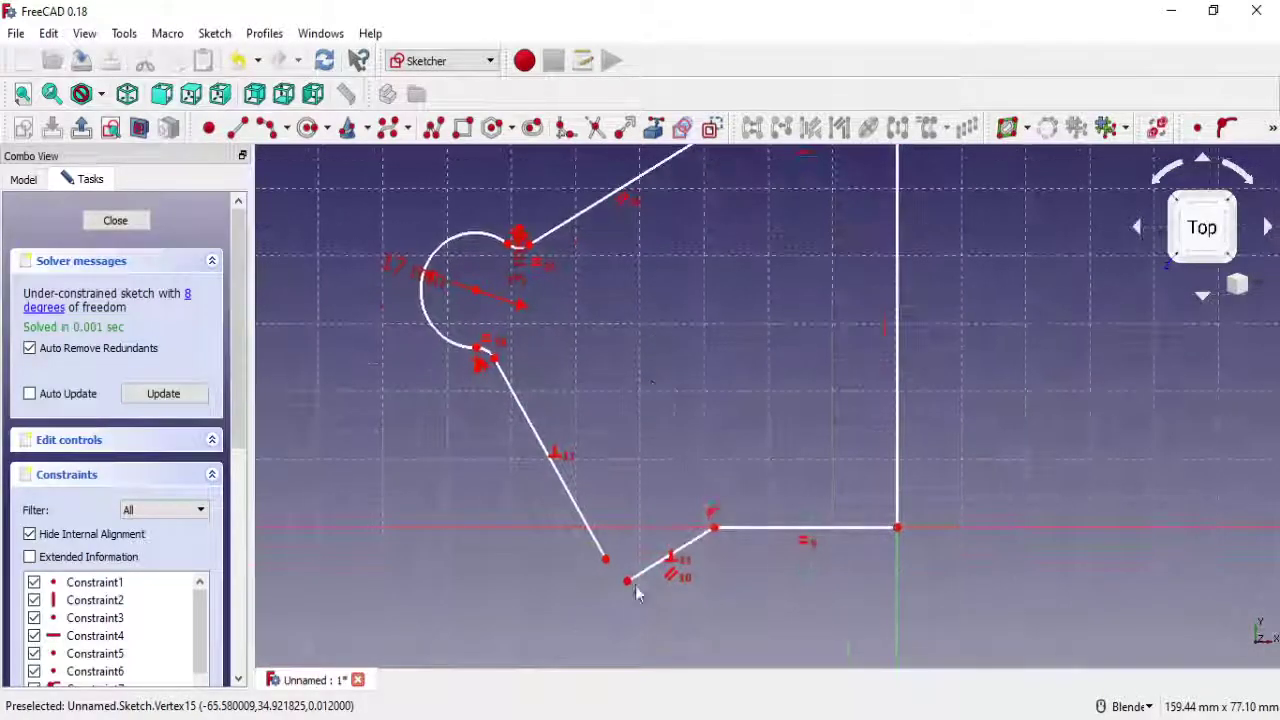
scroll(631, 606, up, 2)
scroll(631, 606, up, 2)
Draw an arc below the slanted lines and make its ends coincide with the line ends
click(268, 128)
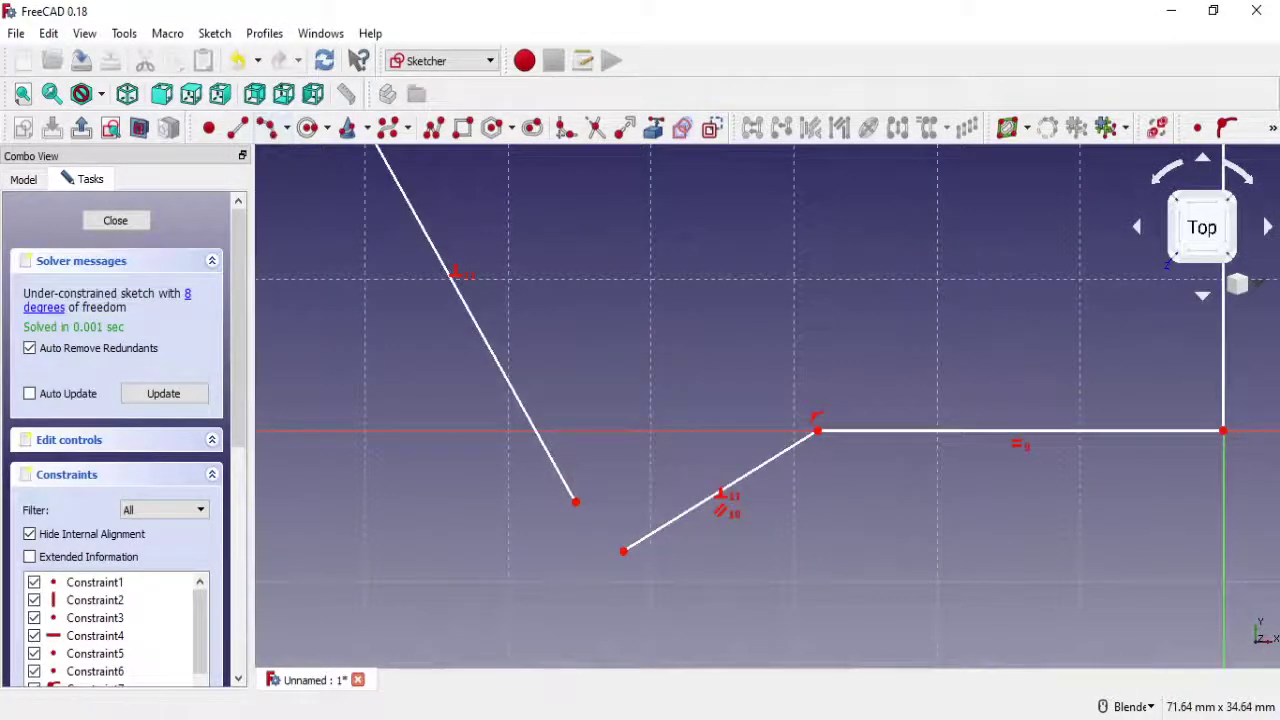
click(608, 536)
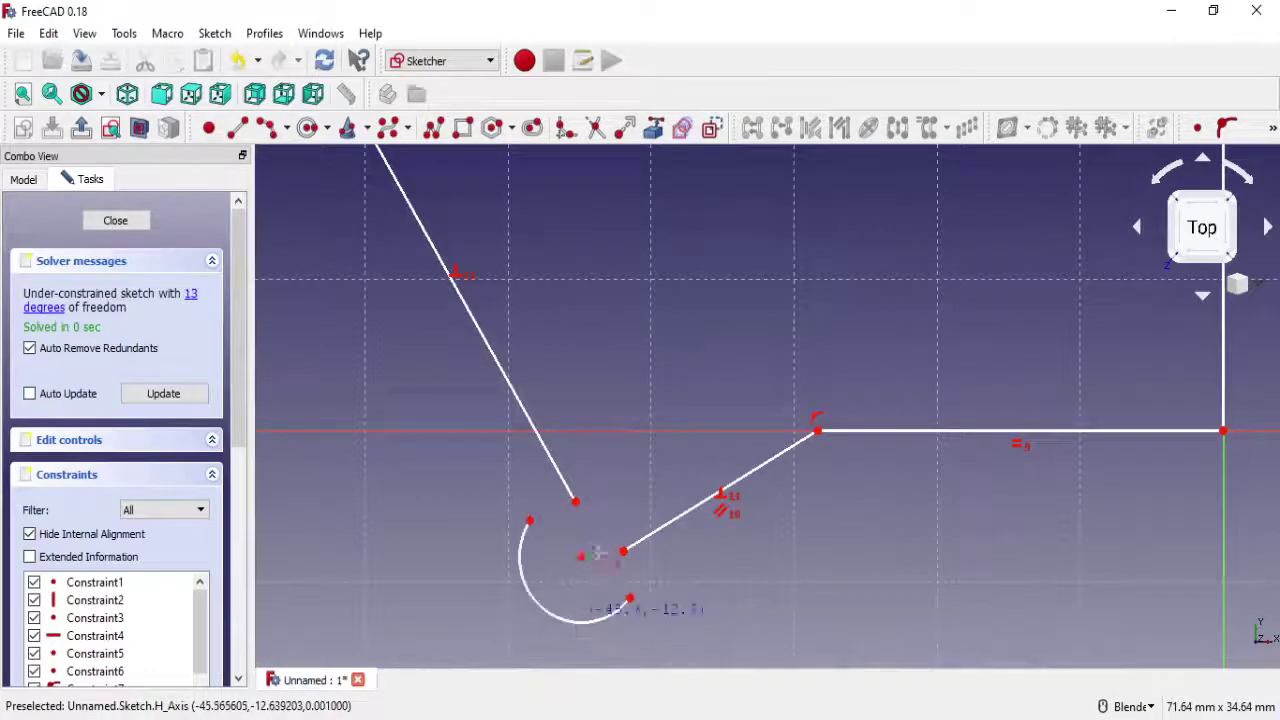
click(629, 598)
click(531, 524)
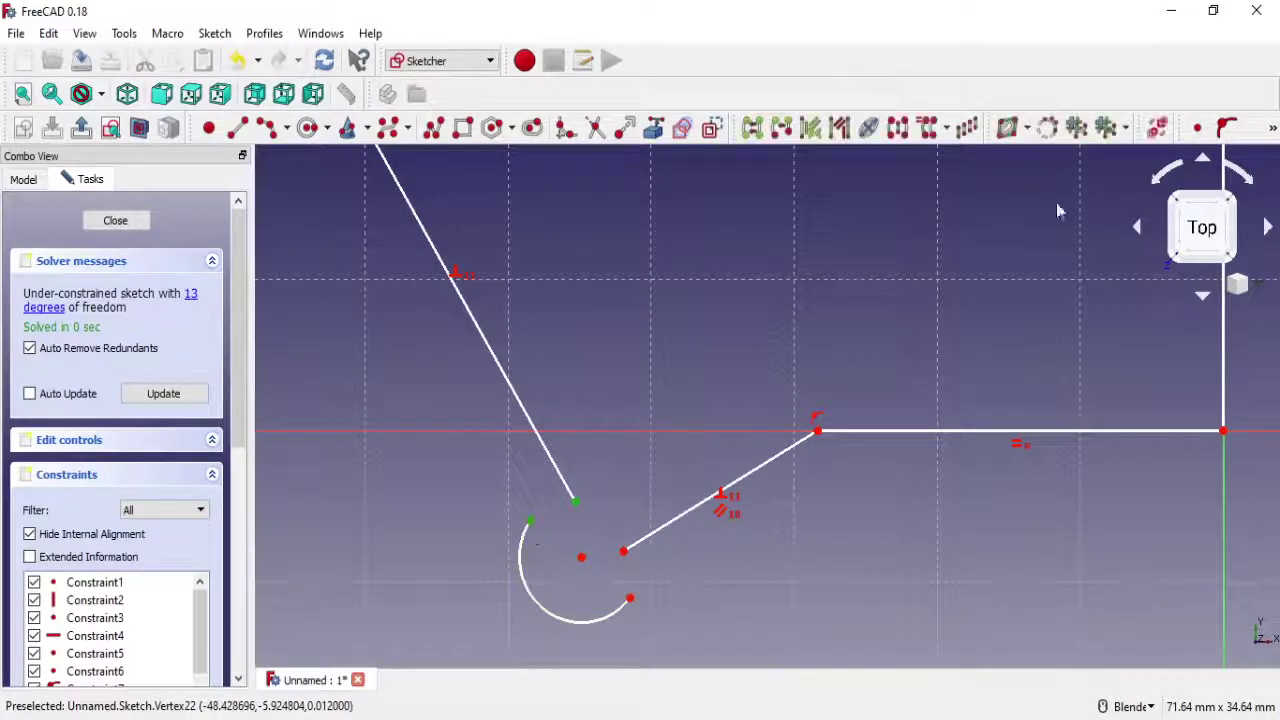
click(1197, 127)
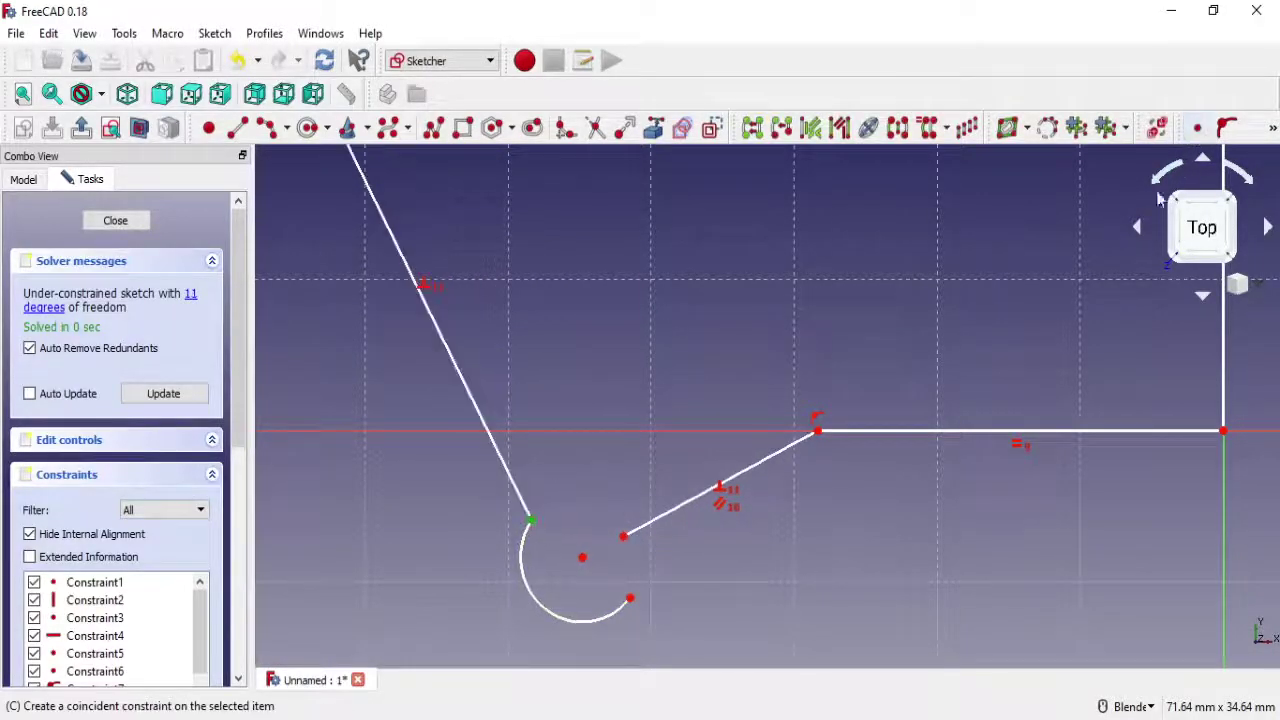
click(624, 536)
click(629, 598)
click(1197, 131)
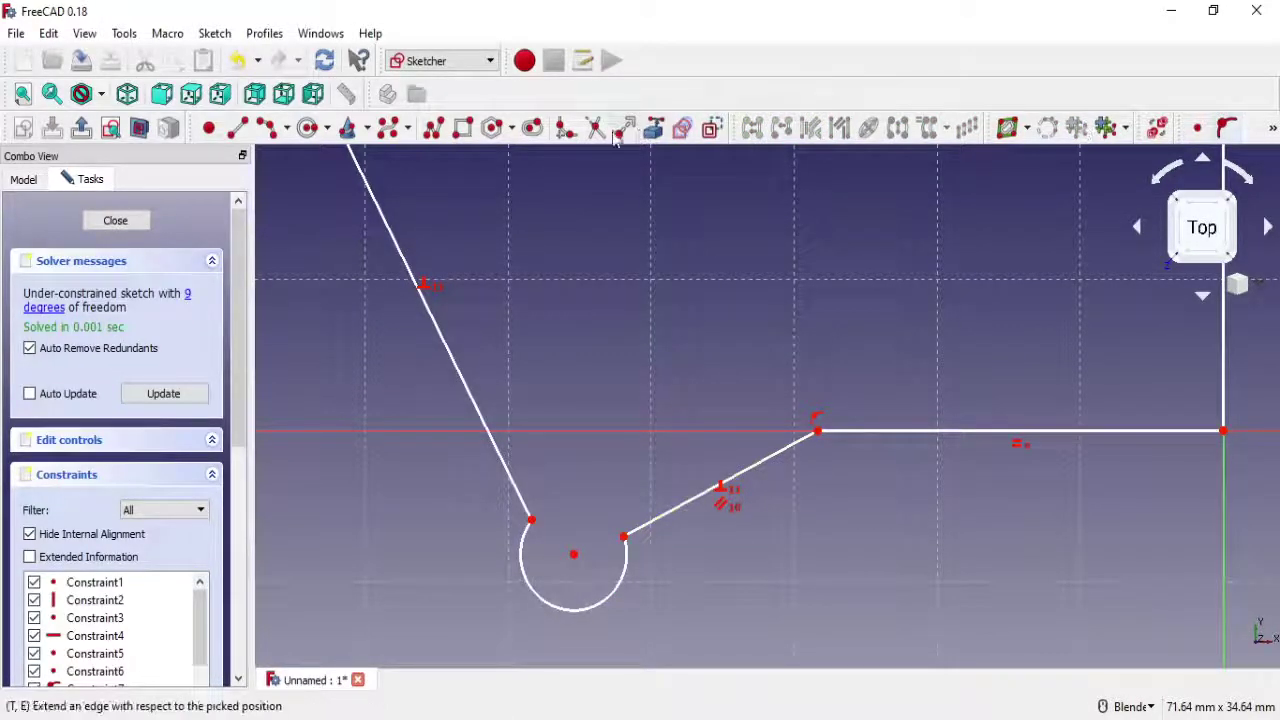
click(1228, 127)
Extend the long slanted line to the bottom arc and fillet the arc's join with the short line
click(527, 511)
click(533, 546)
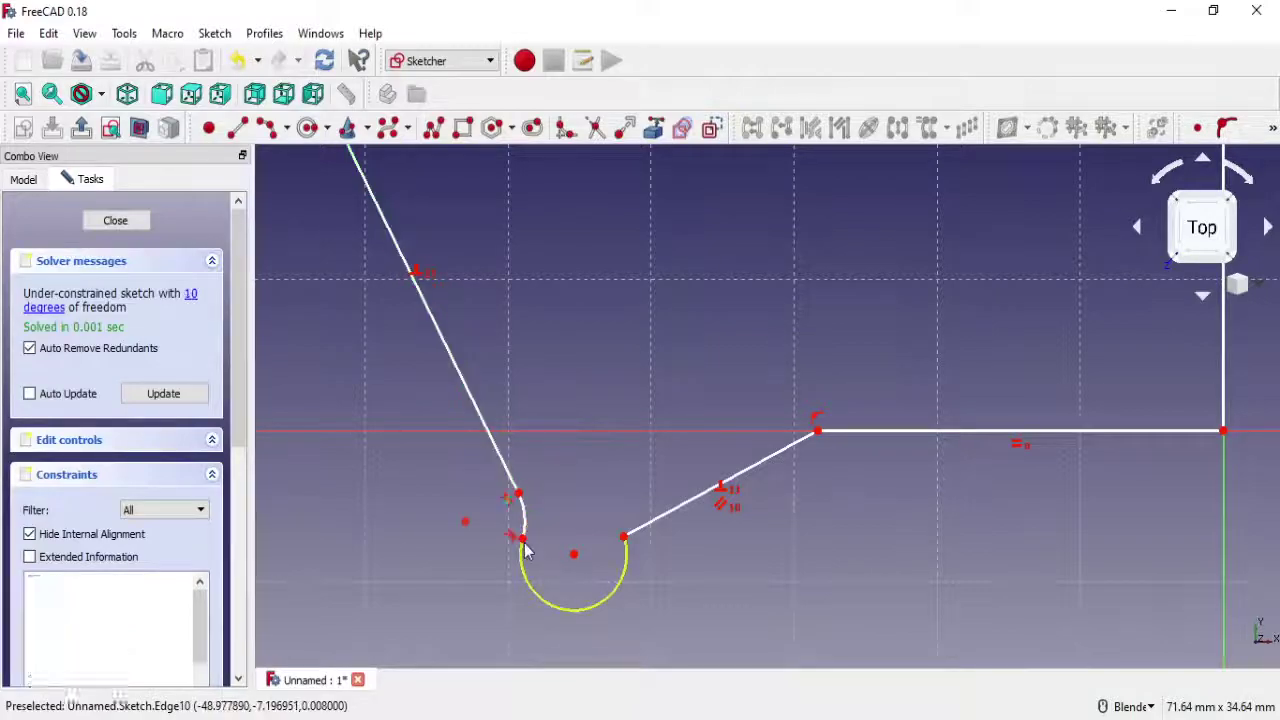
click(649, 524)
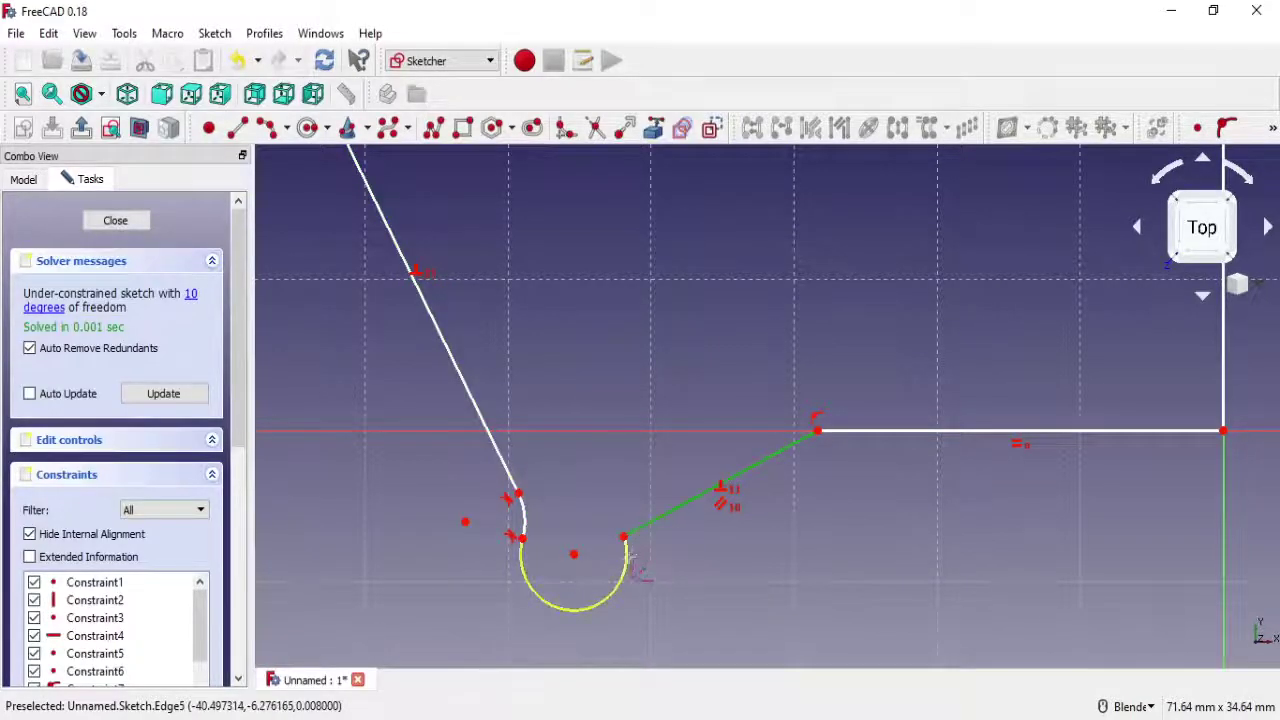
click(629, 560)
scroll(577, 548, up, 2)
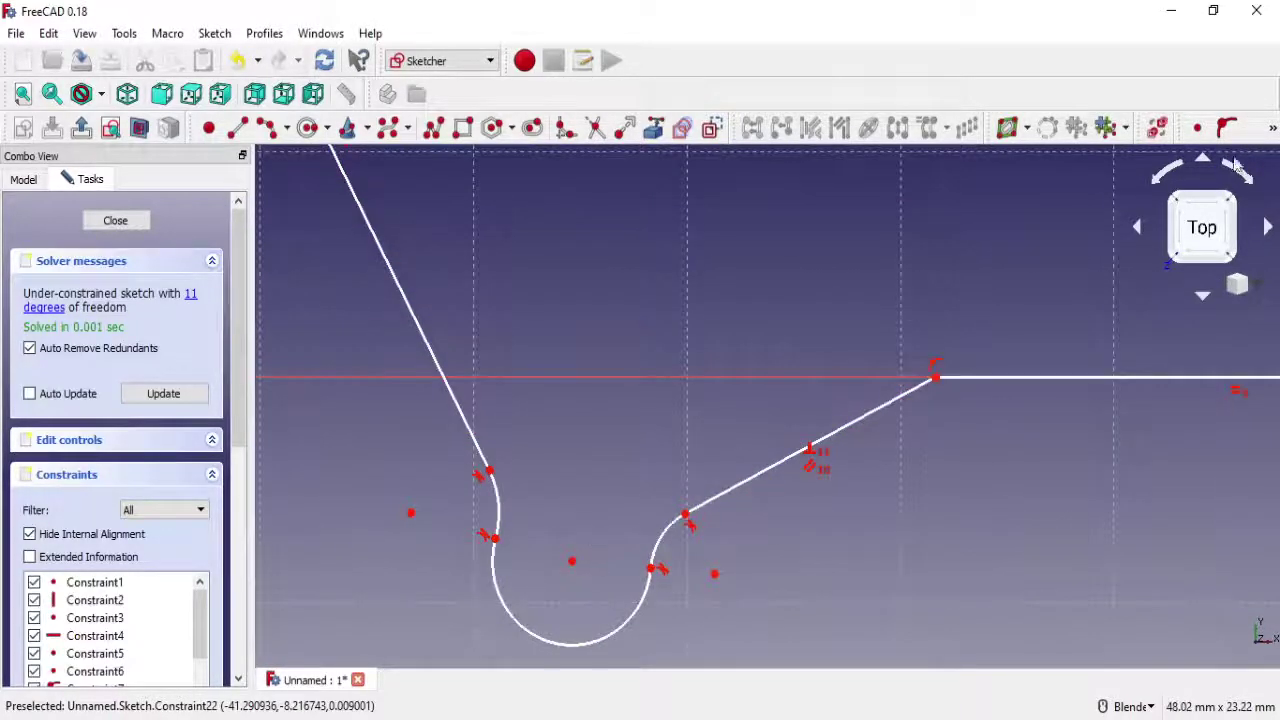
Constrain the two fillet arcs to be equal
click(637, 544)
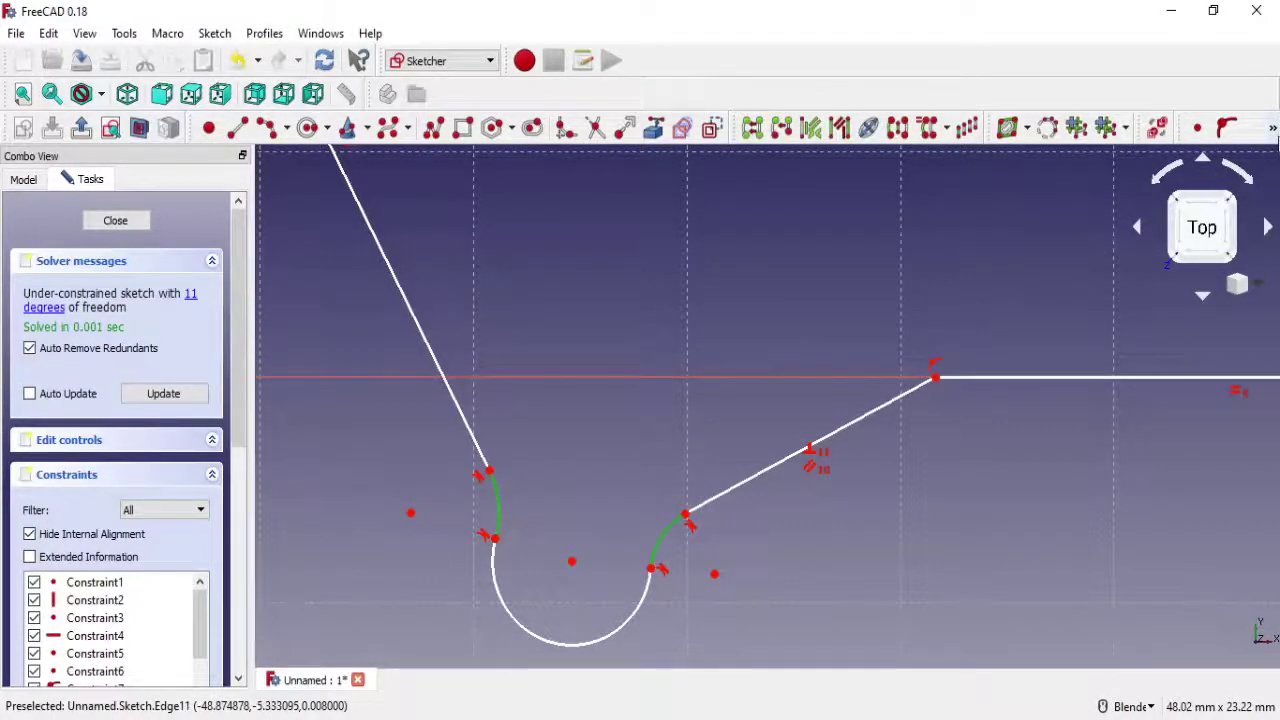
click(1272, 128)
click(1244, 161)
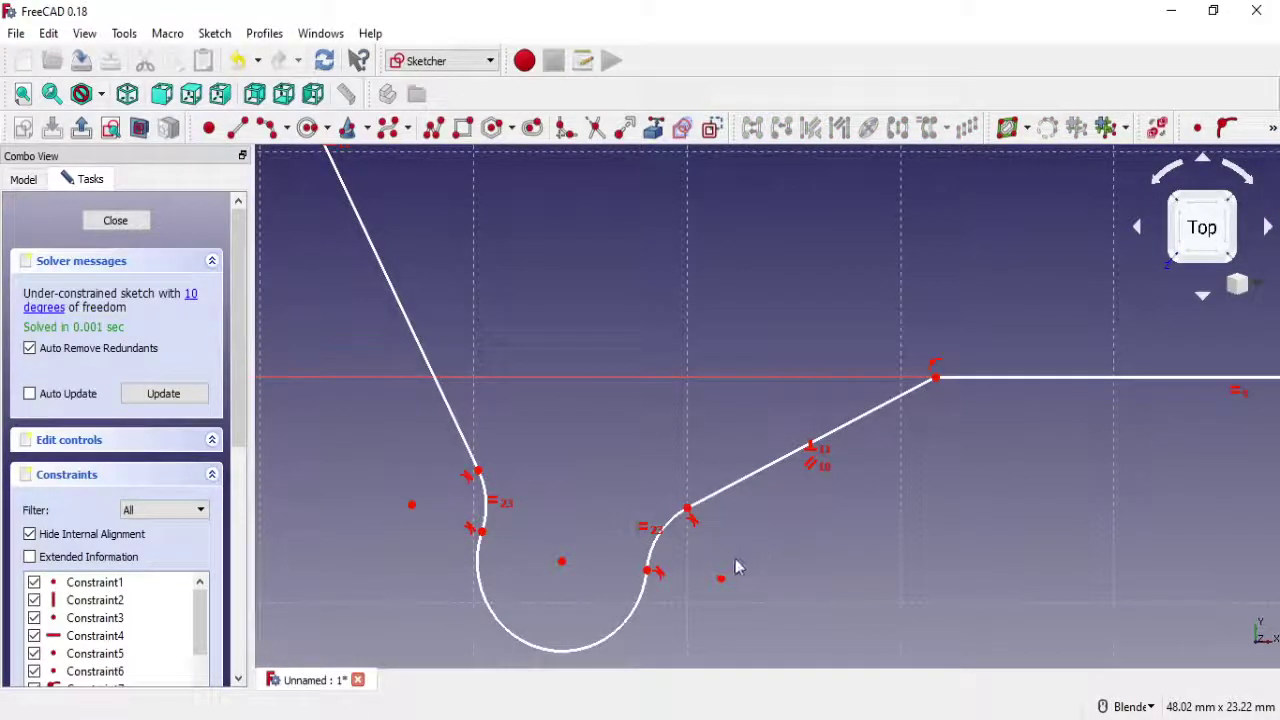
Set the bottom arc's diameter to 22 mm
click(1273, 131)
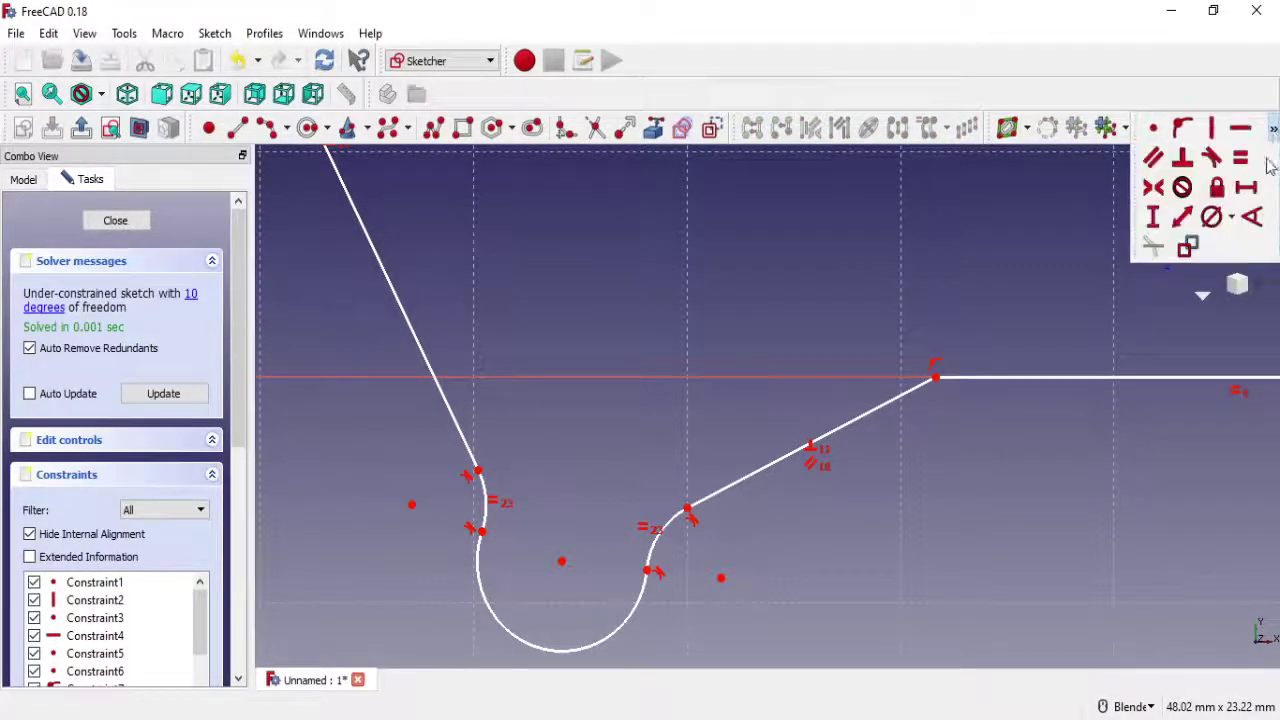
click(1231, 217)
click(1195, 268)
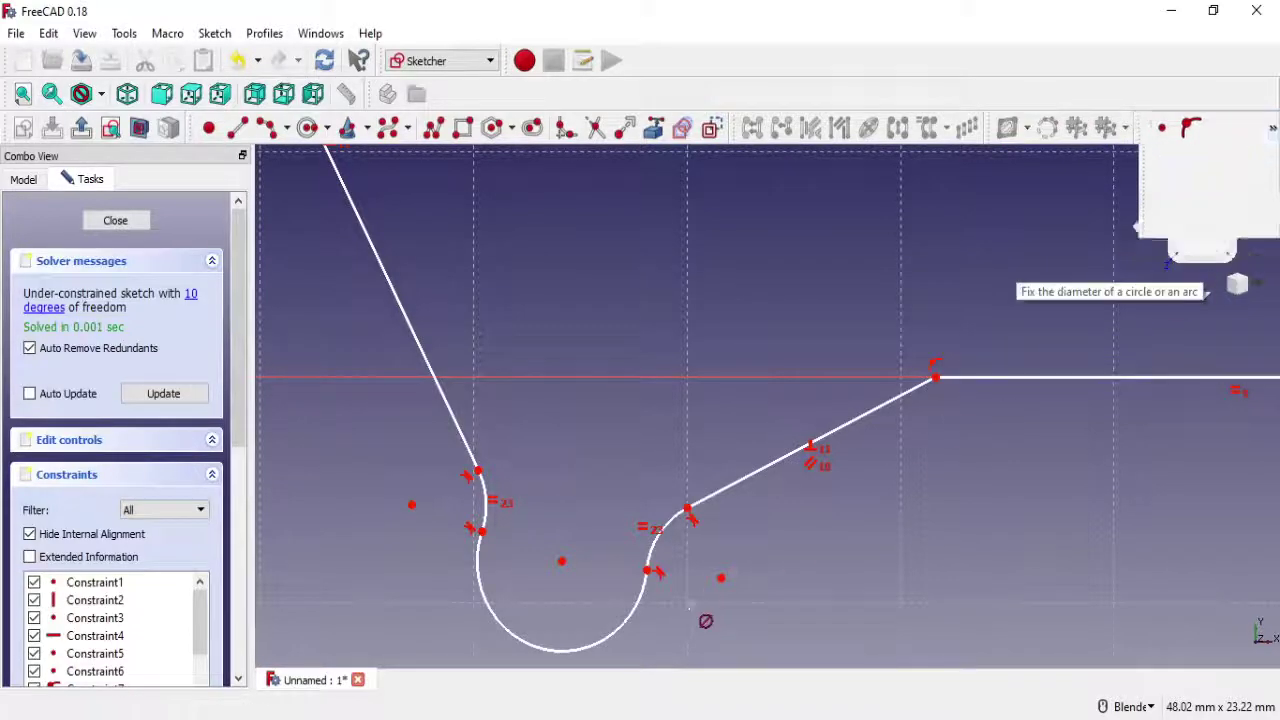
click(631, 607)
text(22)
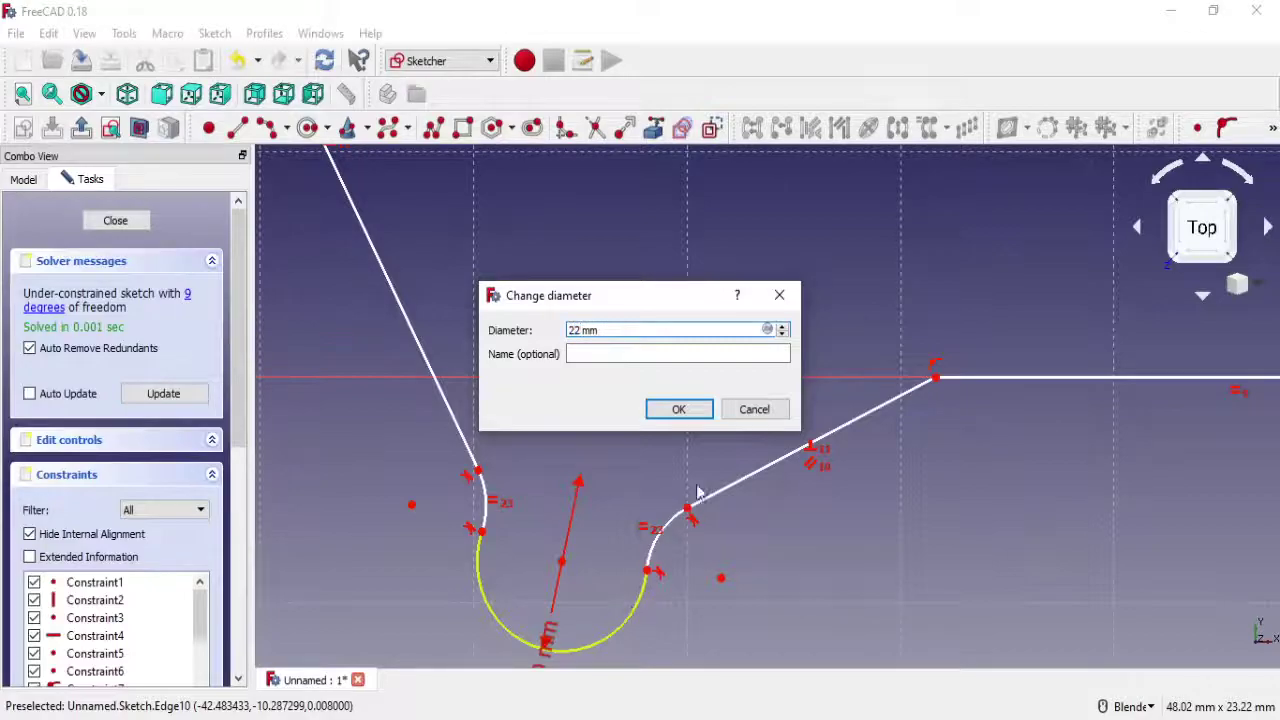
click(687, 410)
Give the left fillet a 5 mm radius
scroll(685, 414, down, 3)
scroll(682, 416, down, 2)
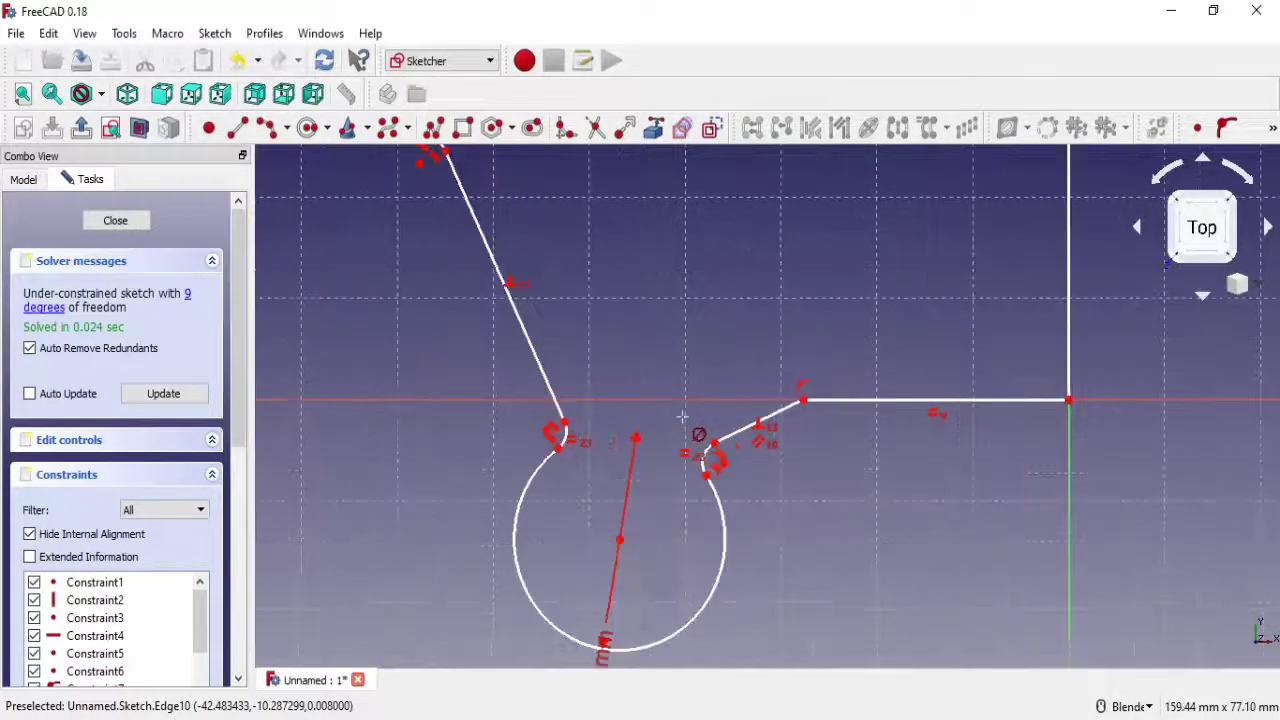
scroll(683, 410, up, 2)
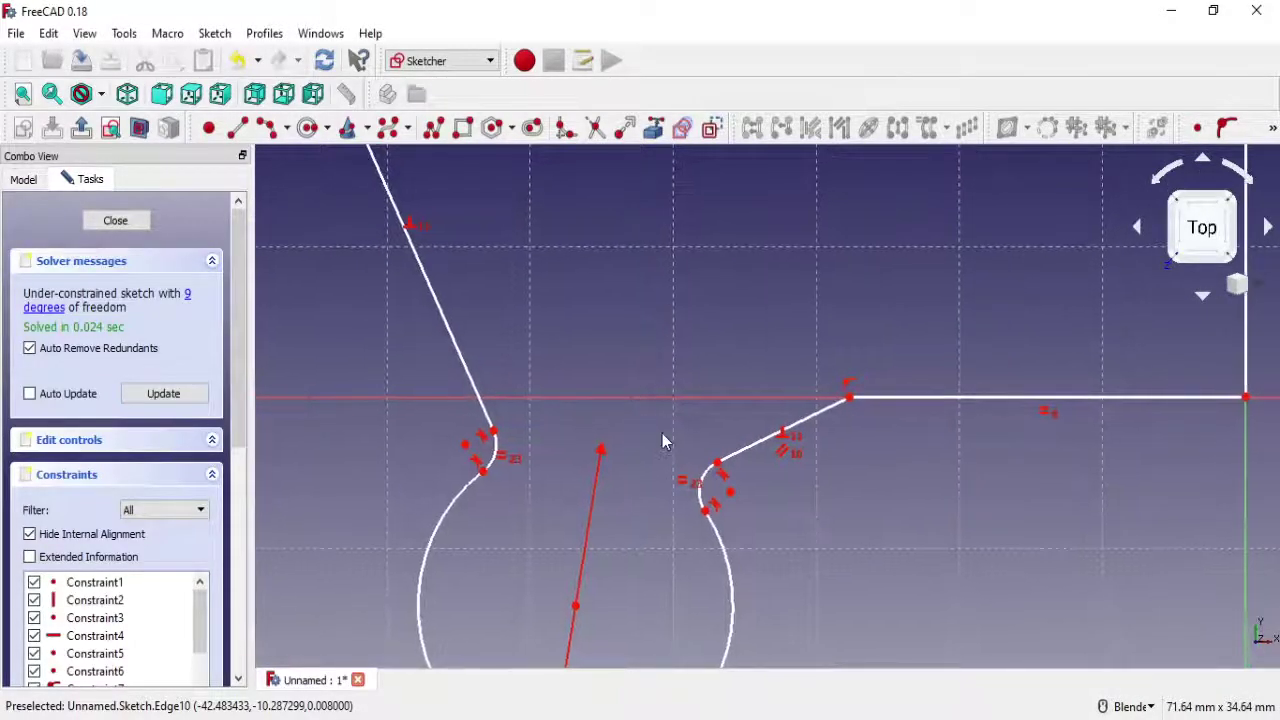
scroll(662, 433, down, 4)
scroll(663, 414, down, 2)
scroll(642, 505, up, 4)
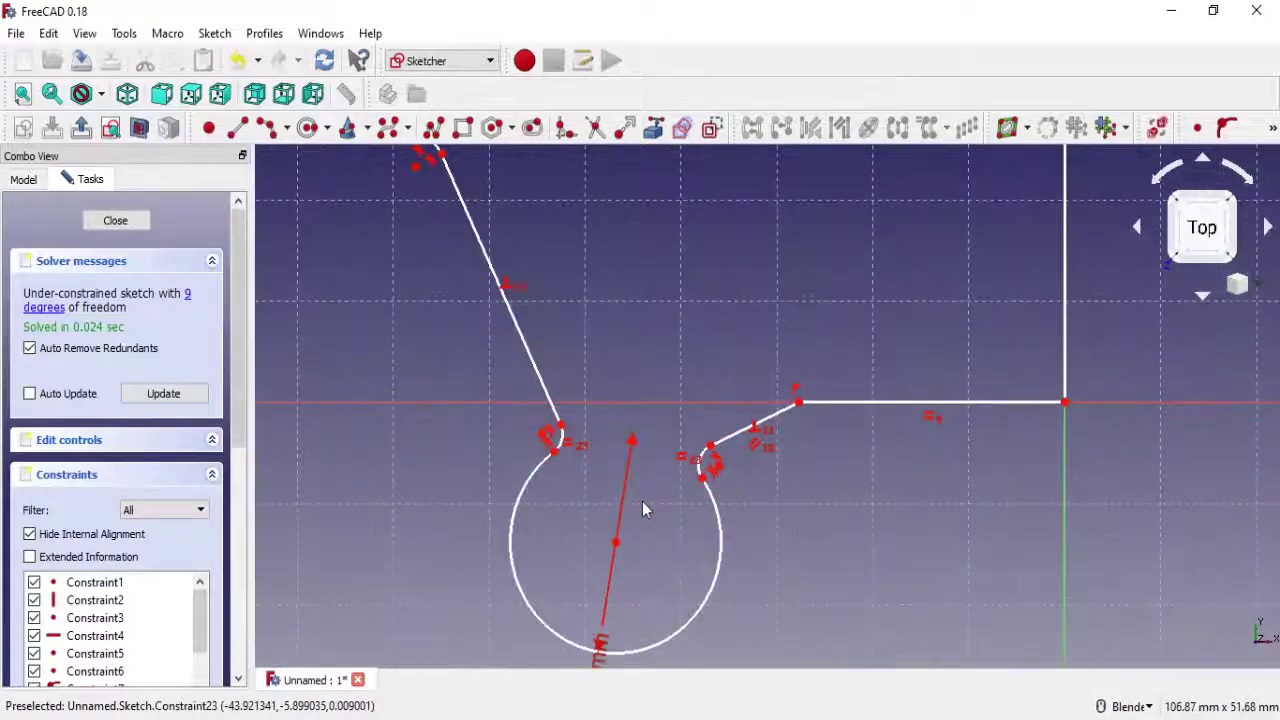
scroll(642, 503, down, 4)
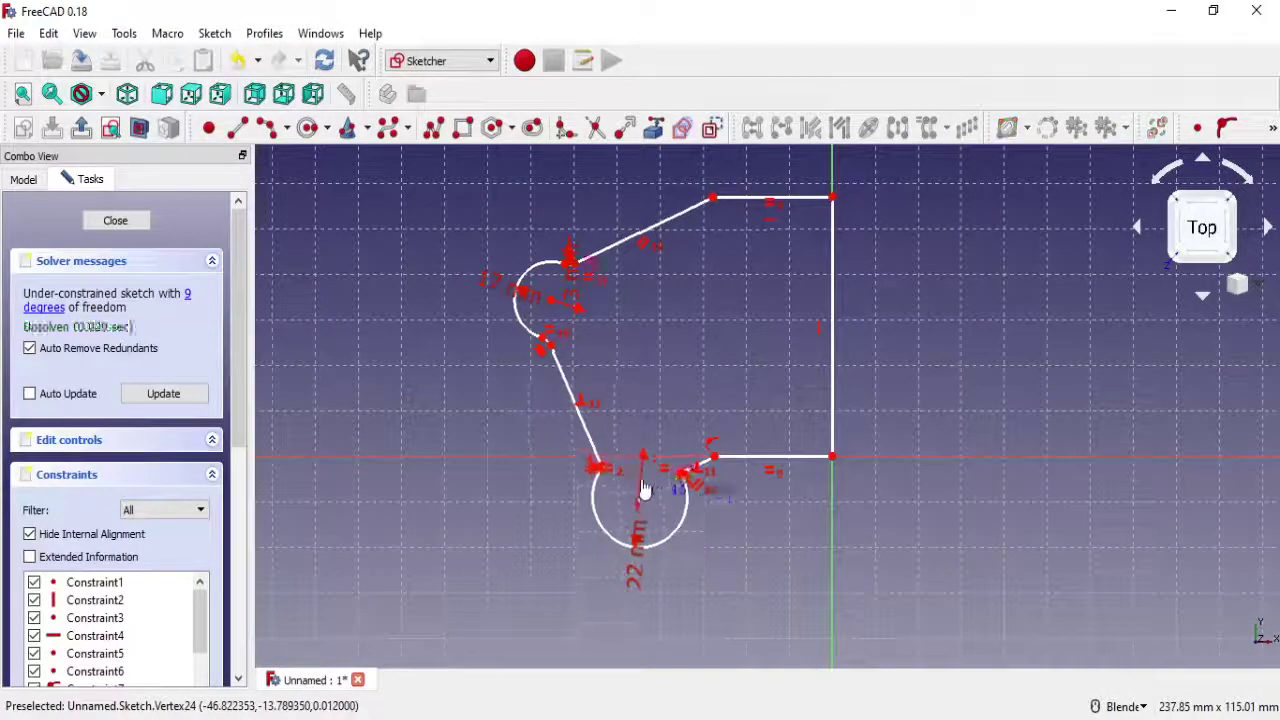
scroll(640, 492, up, 2)
scroll(640, 492, up, 4)
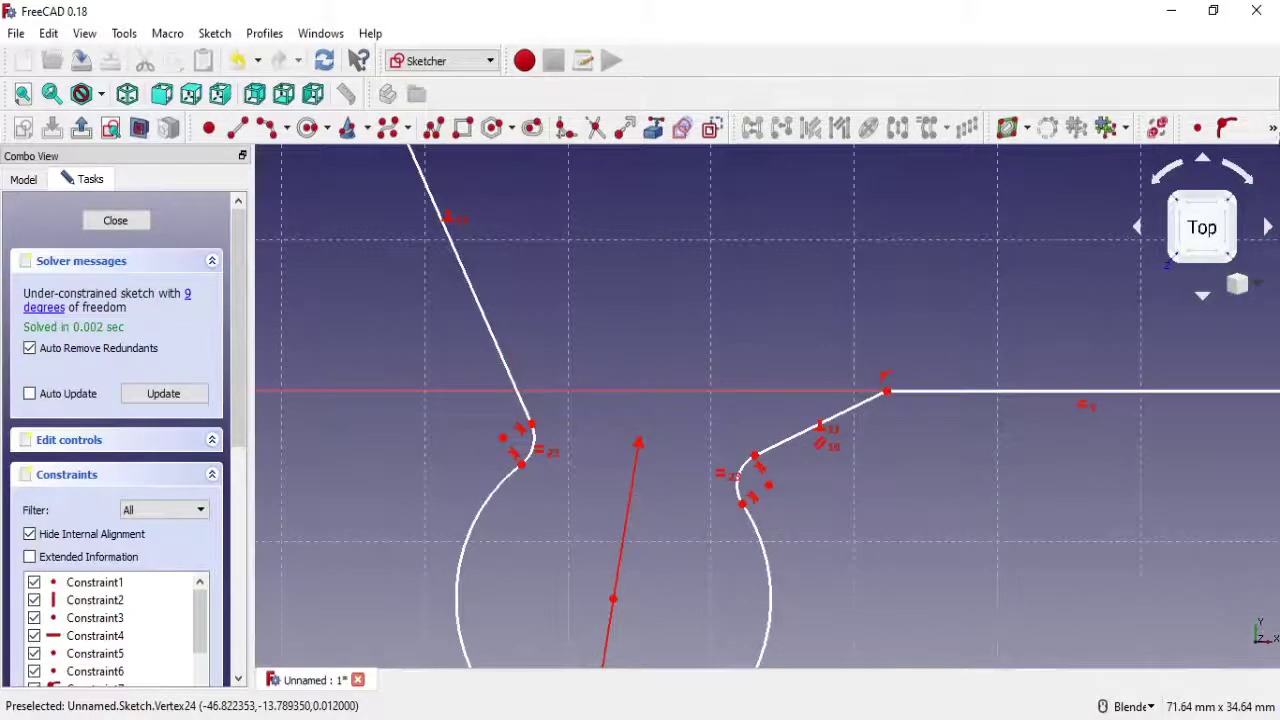
click(1273, 128)
click(1236, 220)
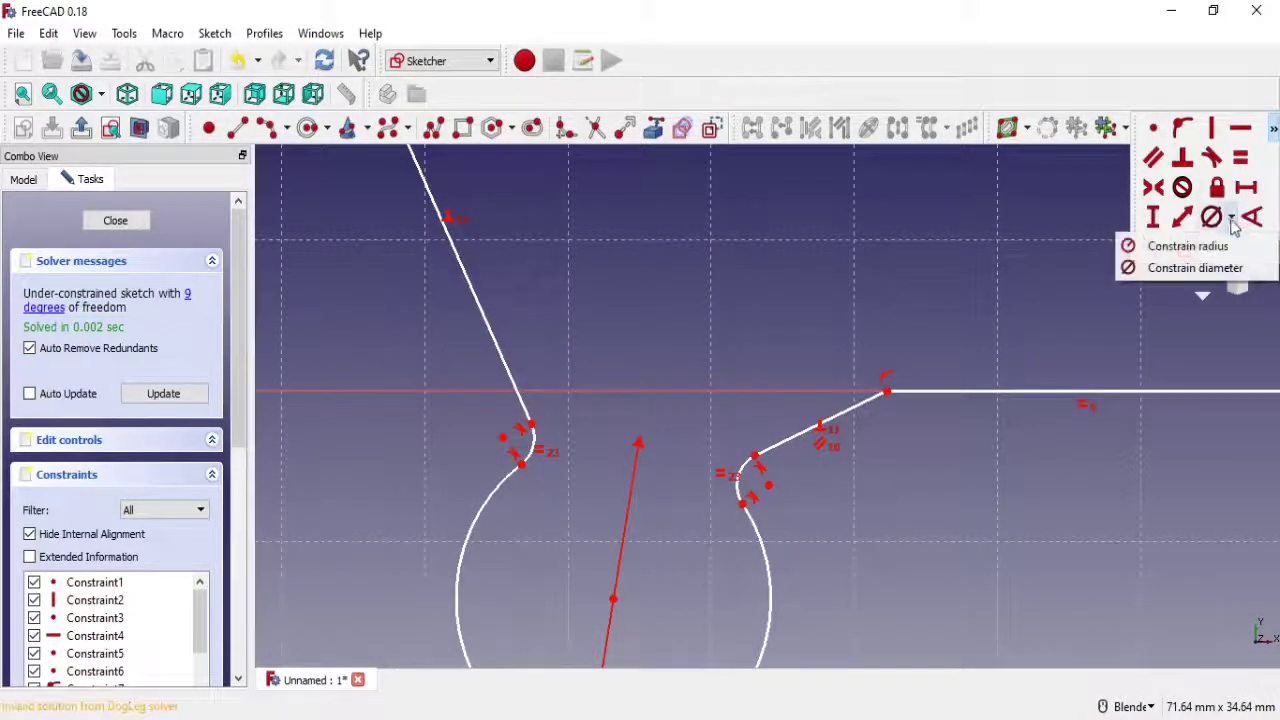
click(1200, 246)
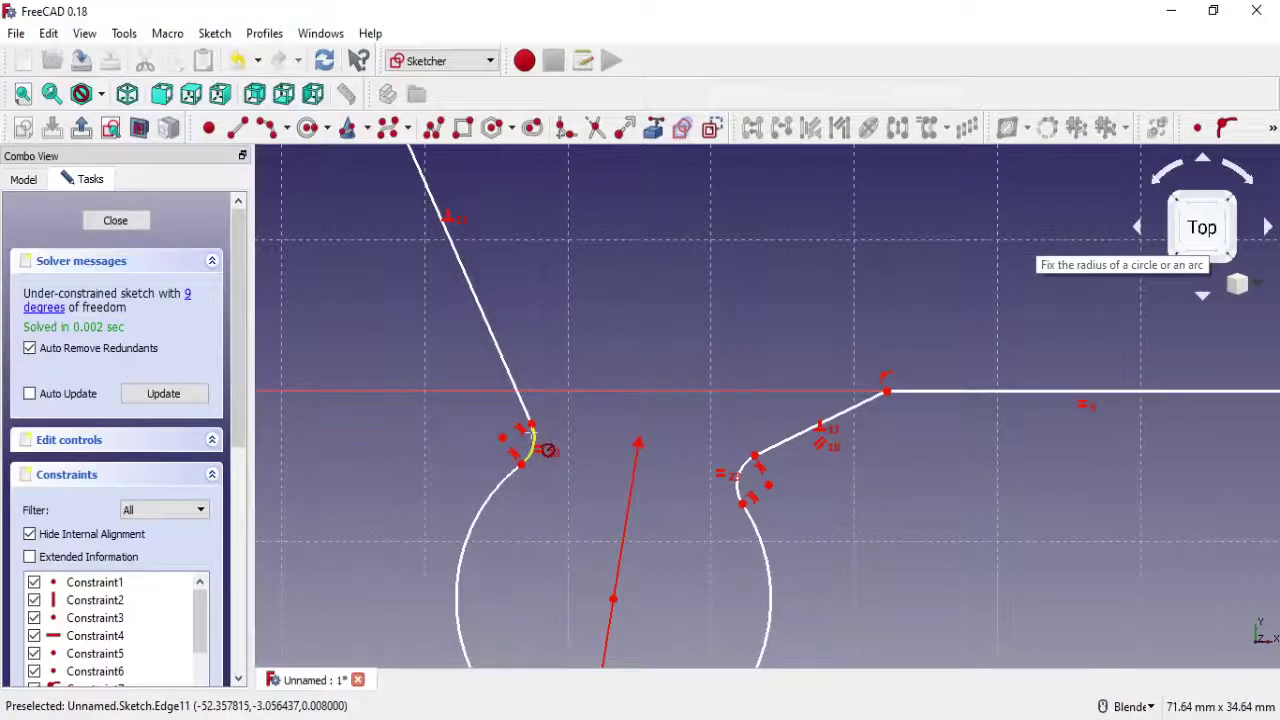
click(547, 449)
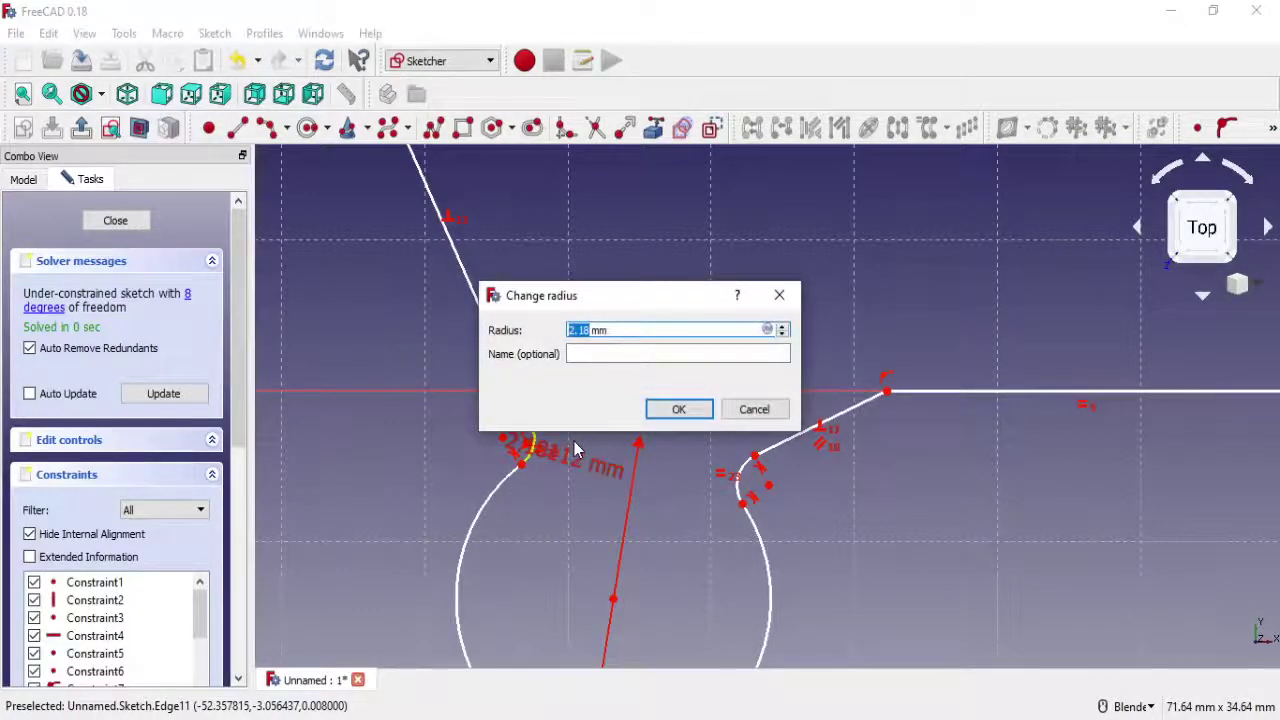
text(5)
click(686, 409)
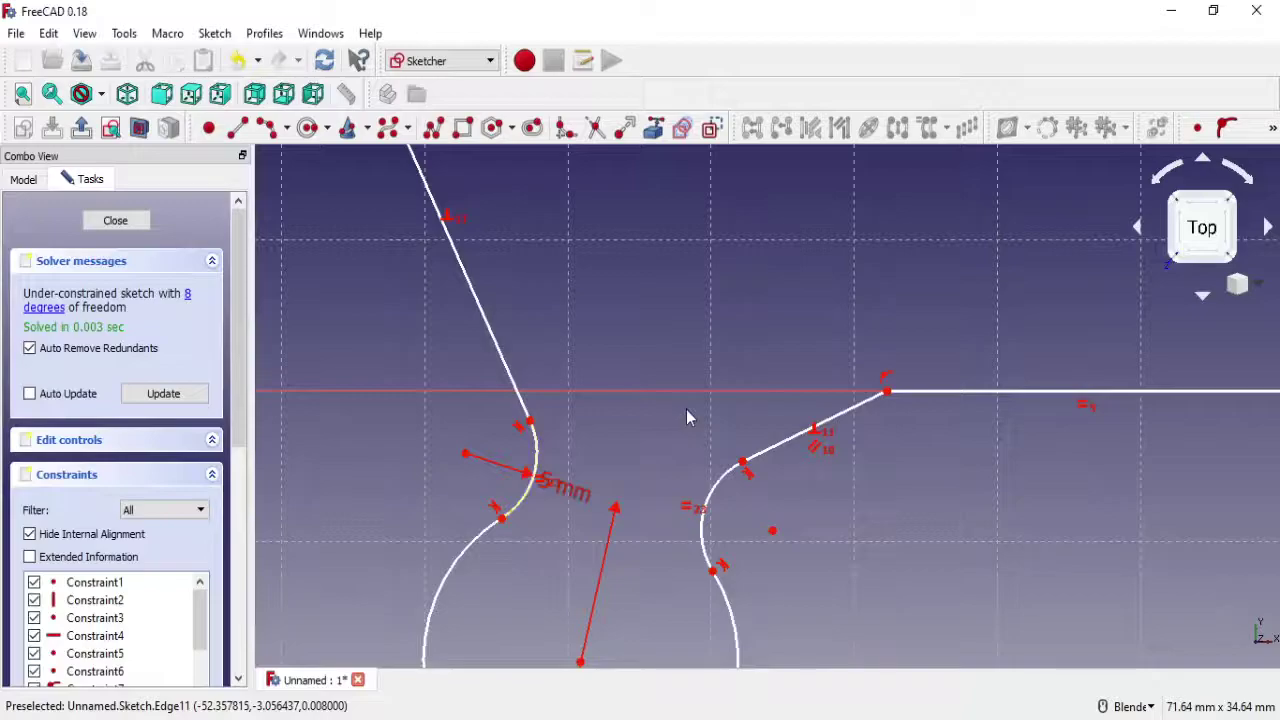
Drag the lower arc, pull the top edge upward and move the upper-left arc up and left
scroll(687, 411, down, 4)
mouse_move(643, 525)
mouse_down()
mouse_move(626, 444)
mouse_move(615, 463)
mouse_up()
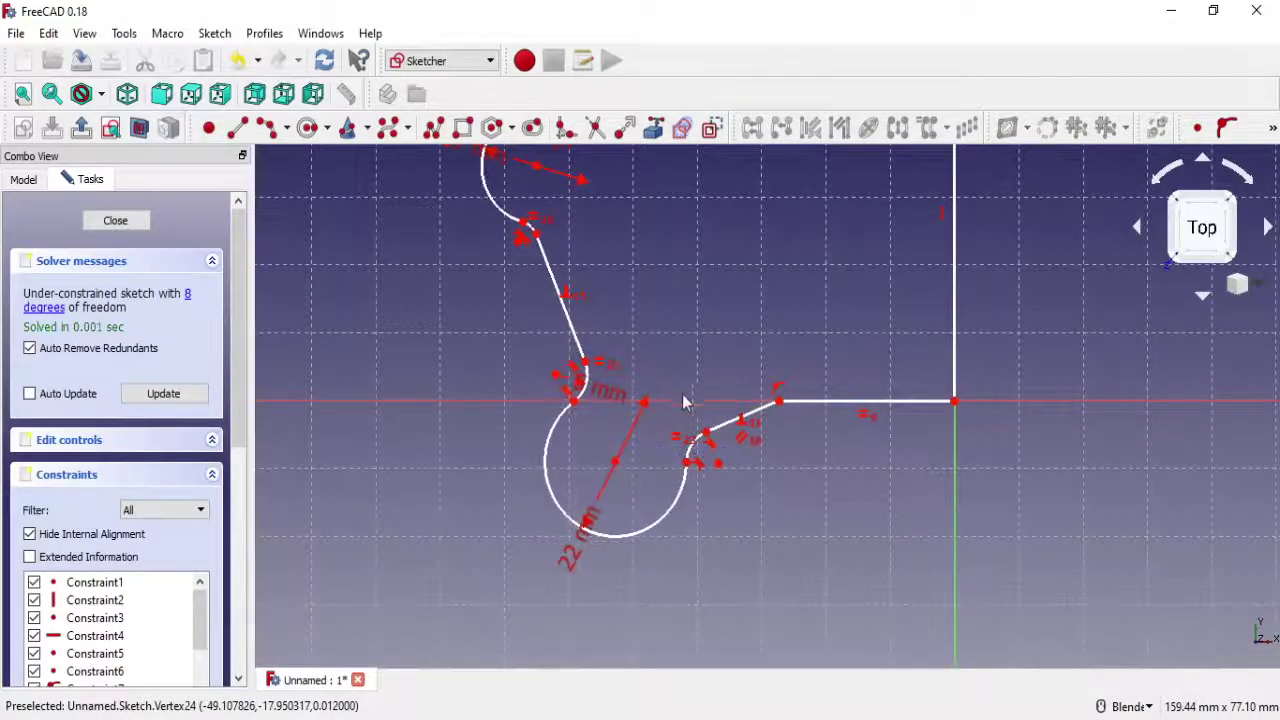
scroll(684, 401, down, 2)
shift+middle_drag(725, 300, 697, 490)
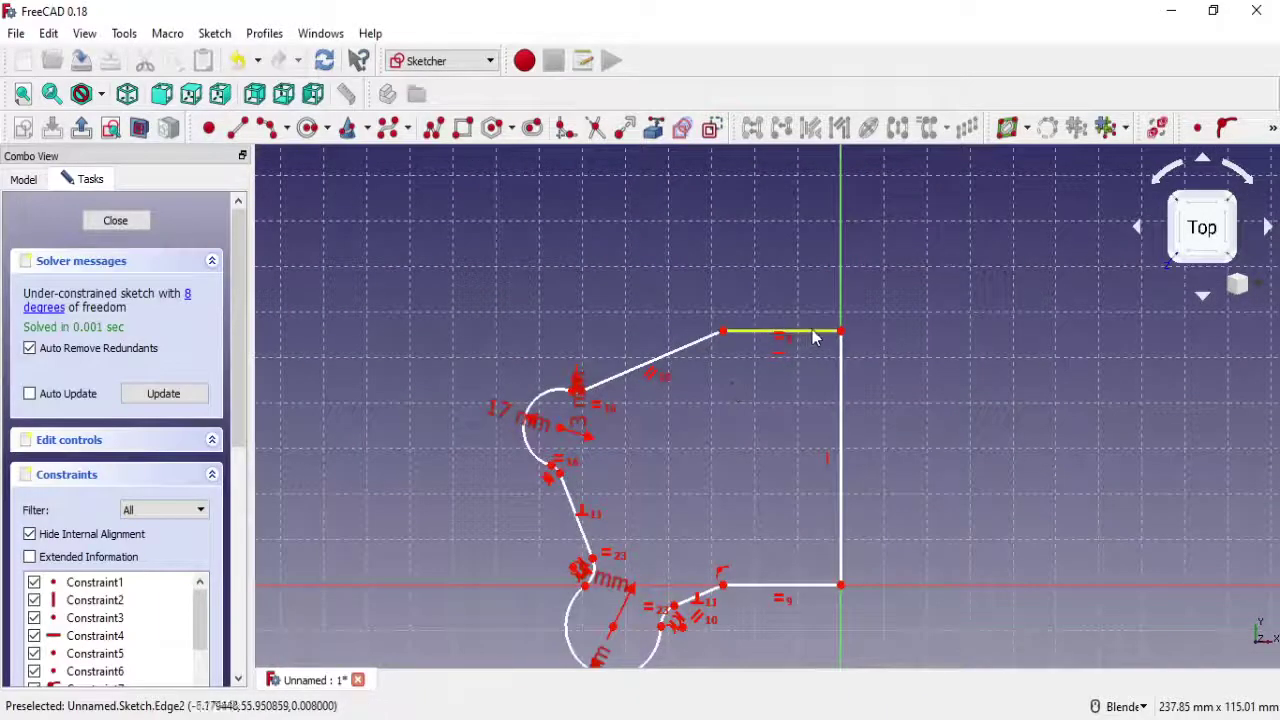
drag(813, 338, 800, 272)
mouse_move(572, 440)
mouse_down()
mouse_move(543, 380)
mouse_move(534, 394)
mouse_move(523, 380)
mouse_move(535, 388)
mouse_up()
scroll(547, 401, up, 4)
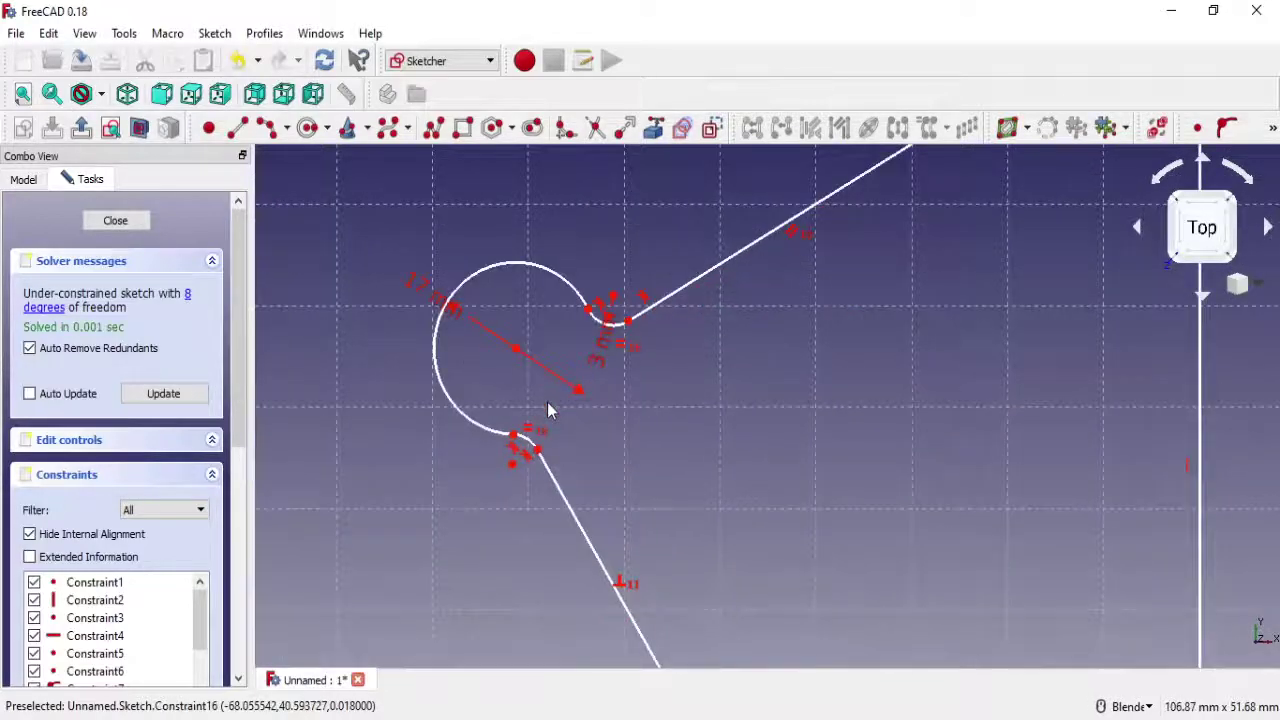
scroll(547, 405, down, 6)
scroll(590, 430, up, 1)
scroll(543, 409, up, 1)
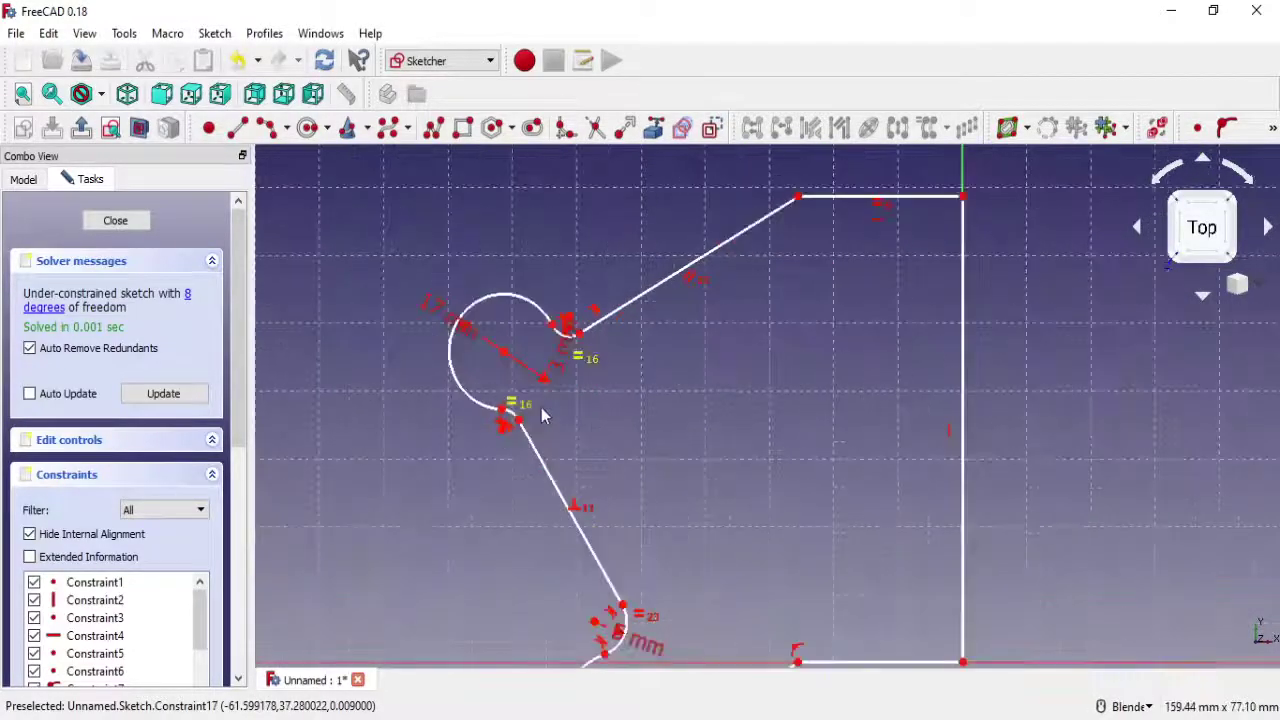
scroll(540, 407, up, 1)
scroll(540, 407, up, 1)
Draw a short line from the upper arc's centre to the lower fillet's end
click(237, 127)
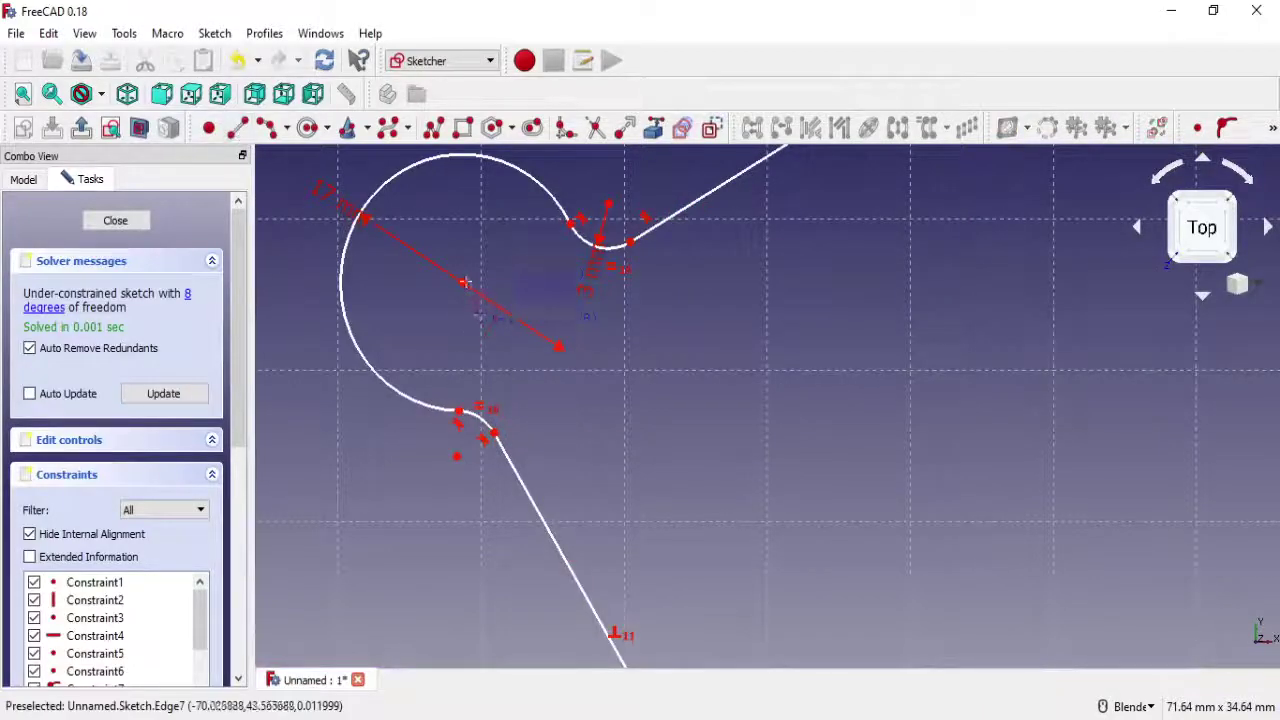
click(463, 283)
click(493, 433)
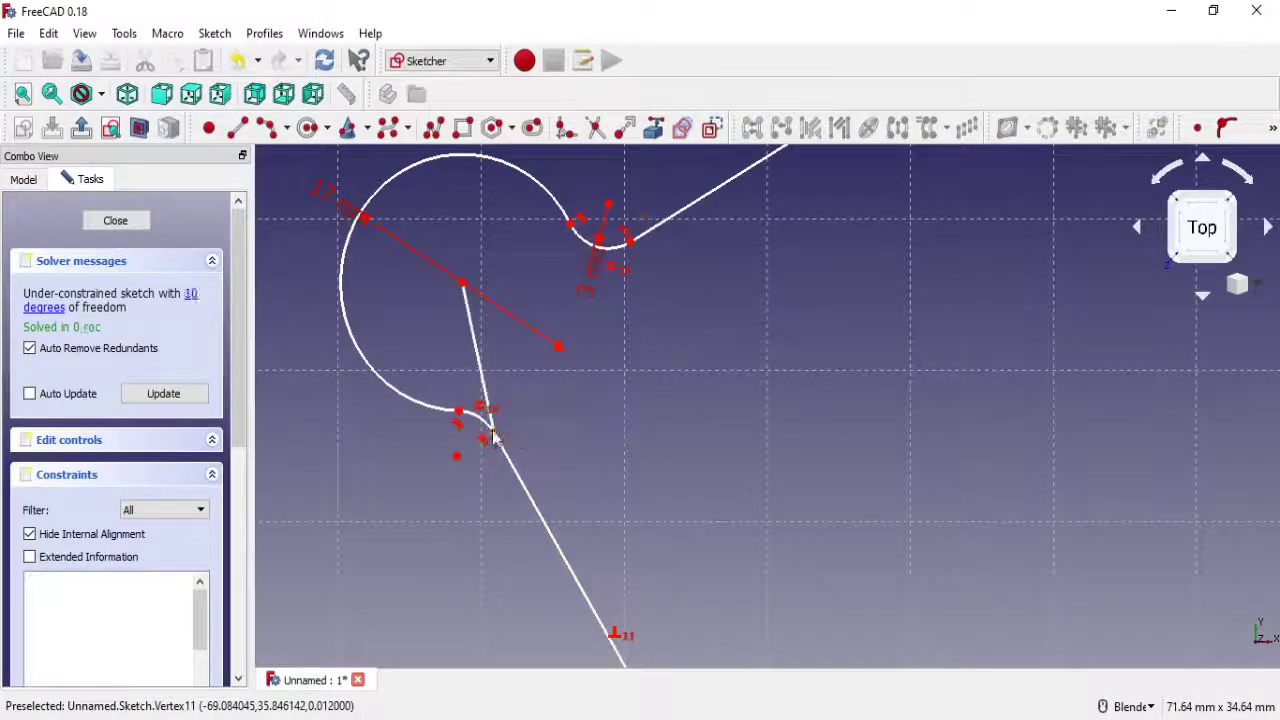
Set a 160° angle between the short inner line and the long slanted line
click(506, 466)
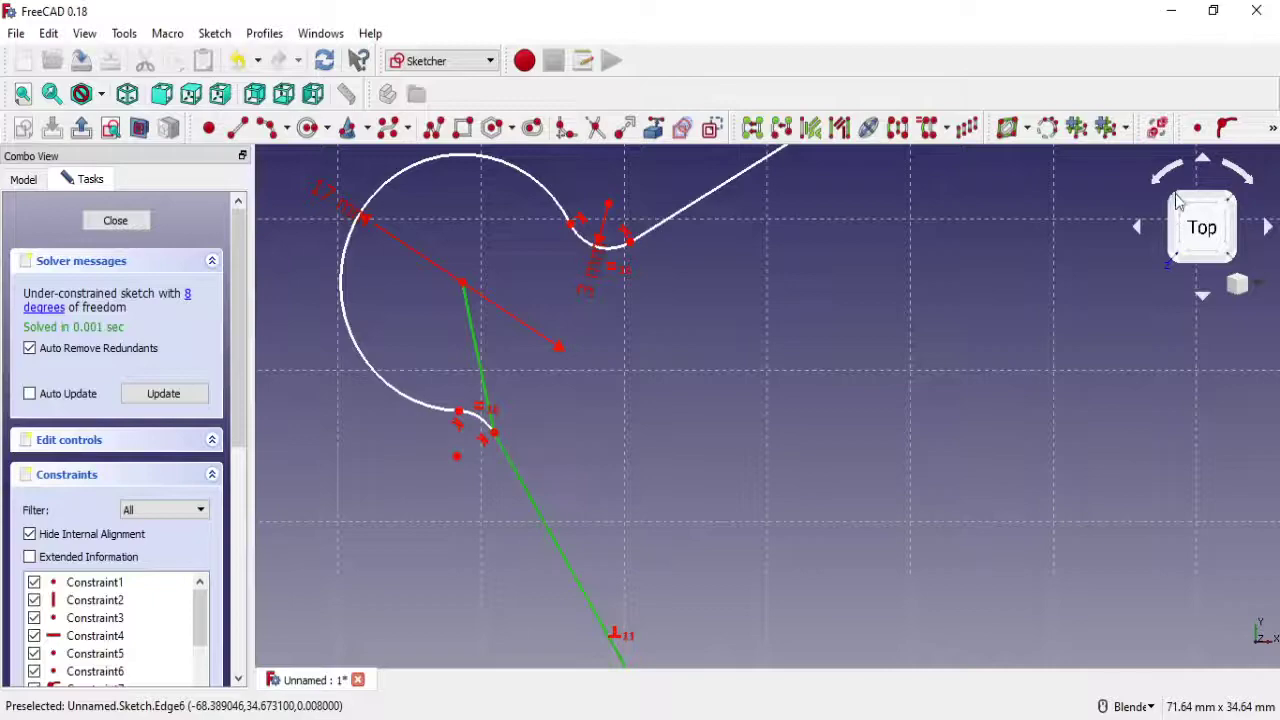
click(1270, 132)
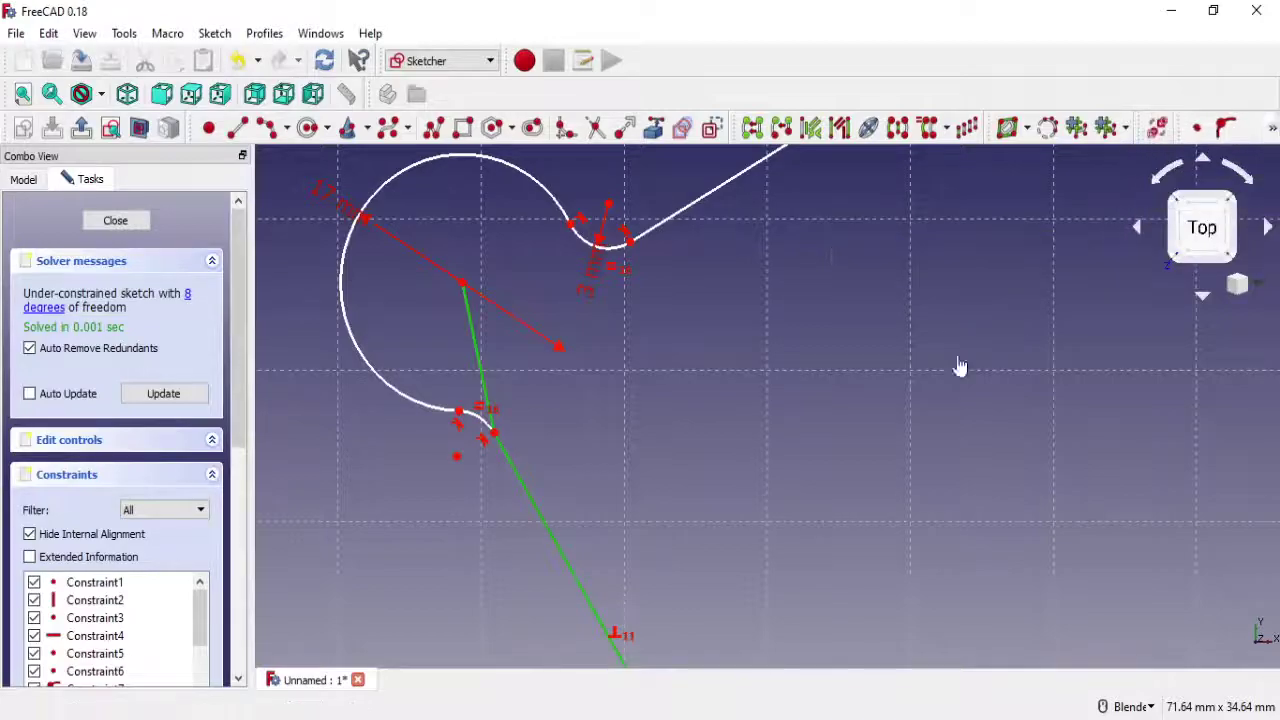
click(905, 377)
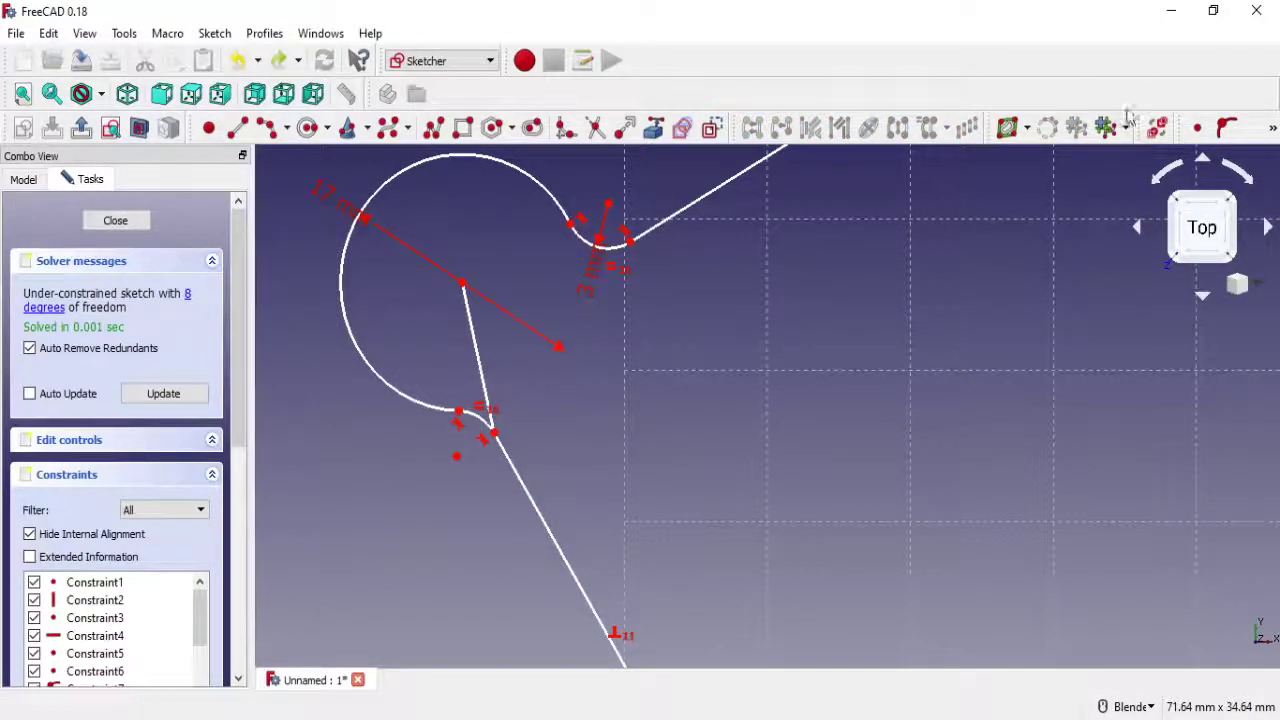
click(1268, 133)
click(1250, 190)
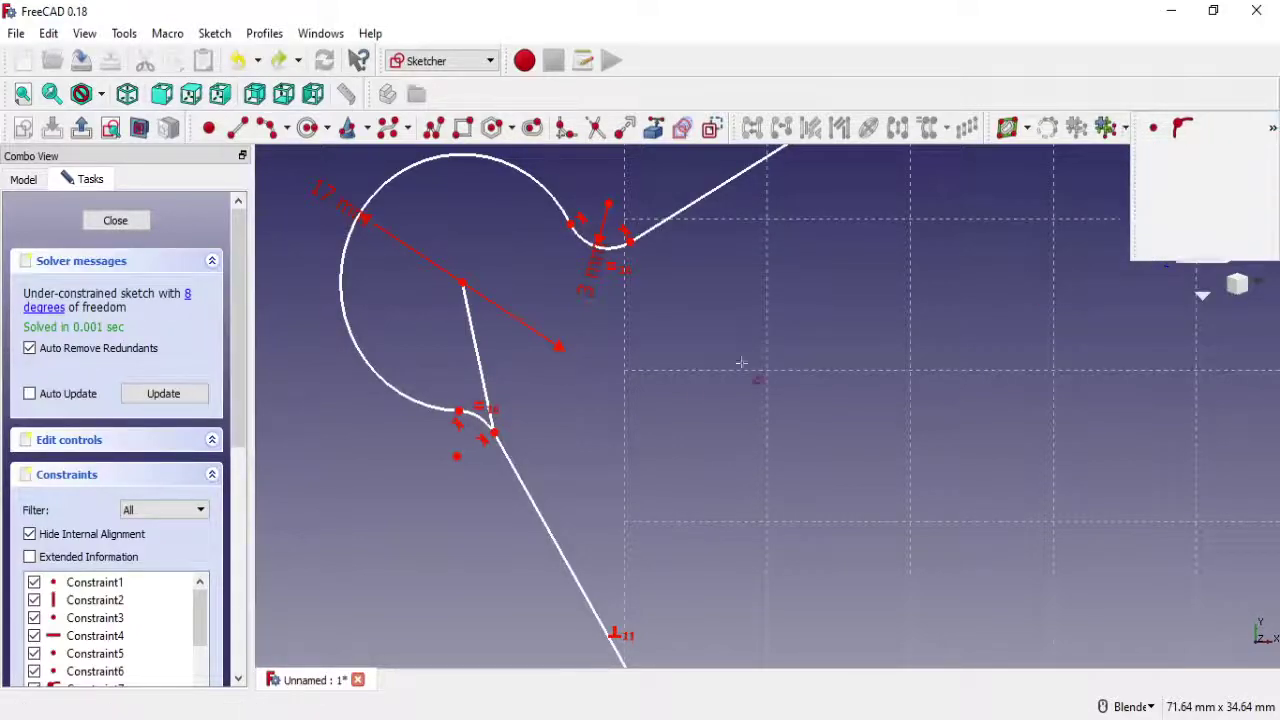
click(487, 385)
click(516, 471)
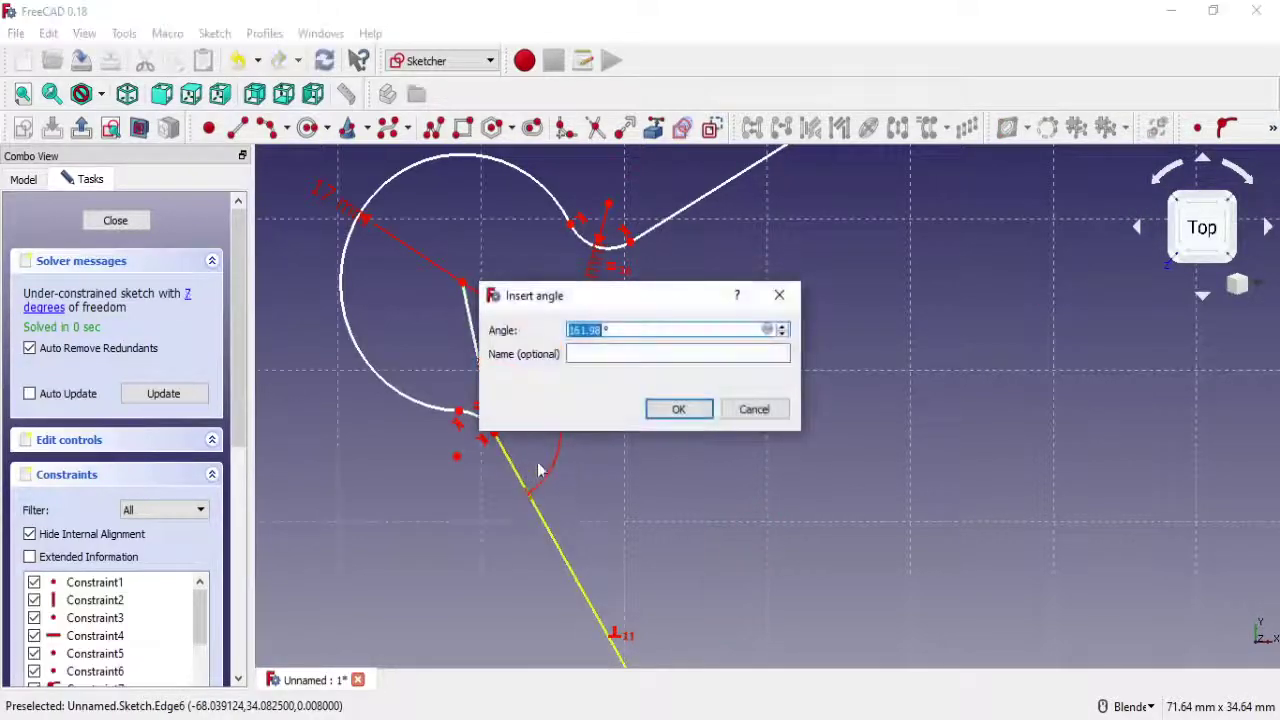
text(160)
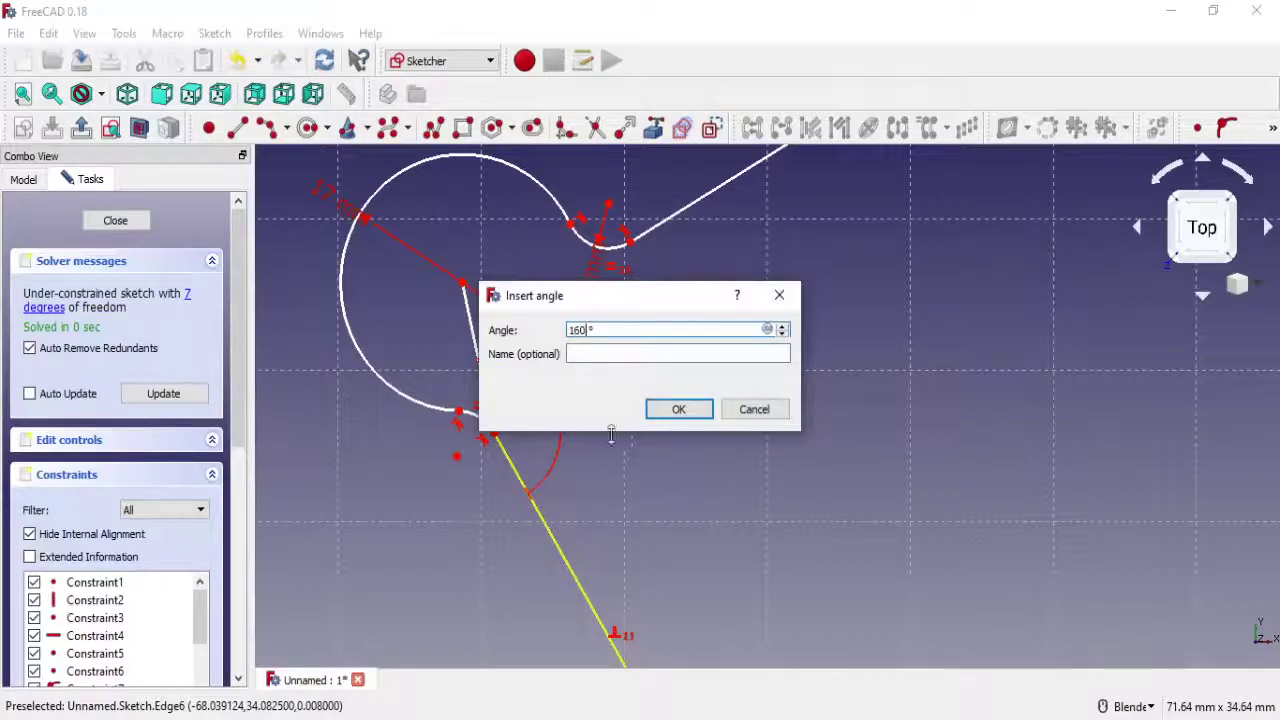
click(679, 409)
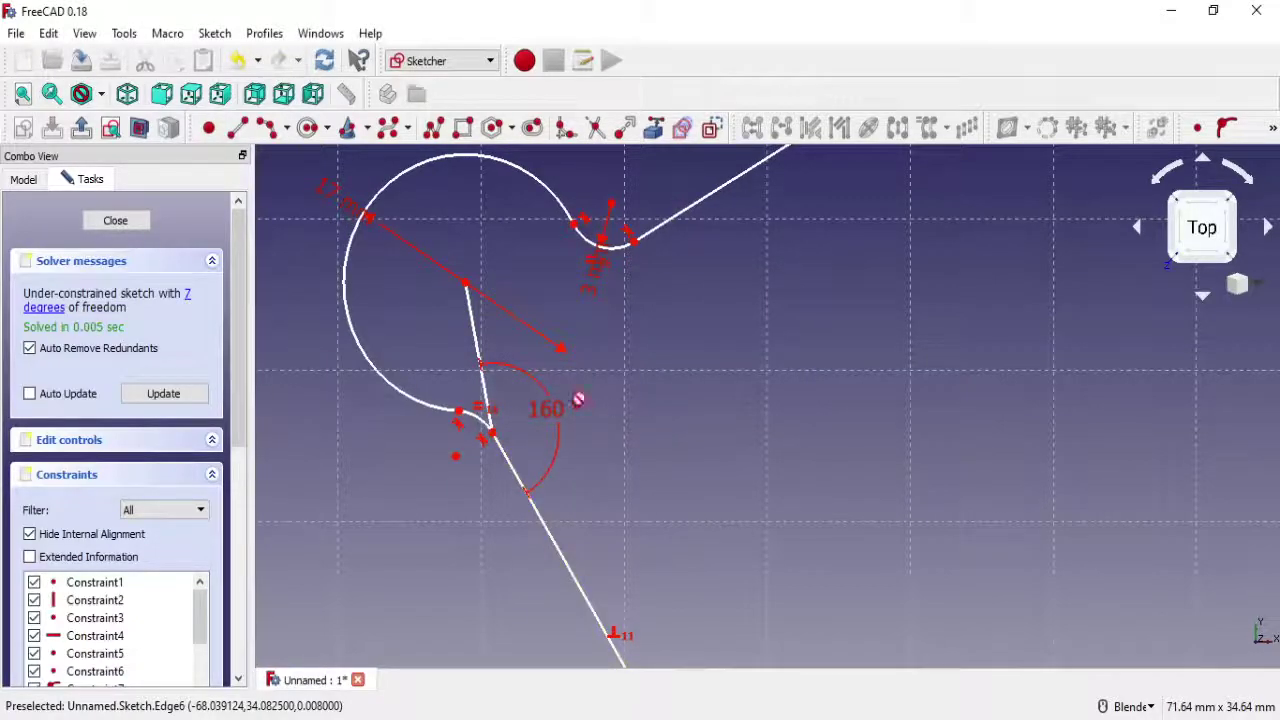
Turn the short inner line into construction geometry and drag its end to reshape the sketch
click(478, 338)
click(712, 127)
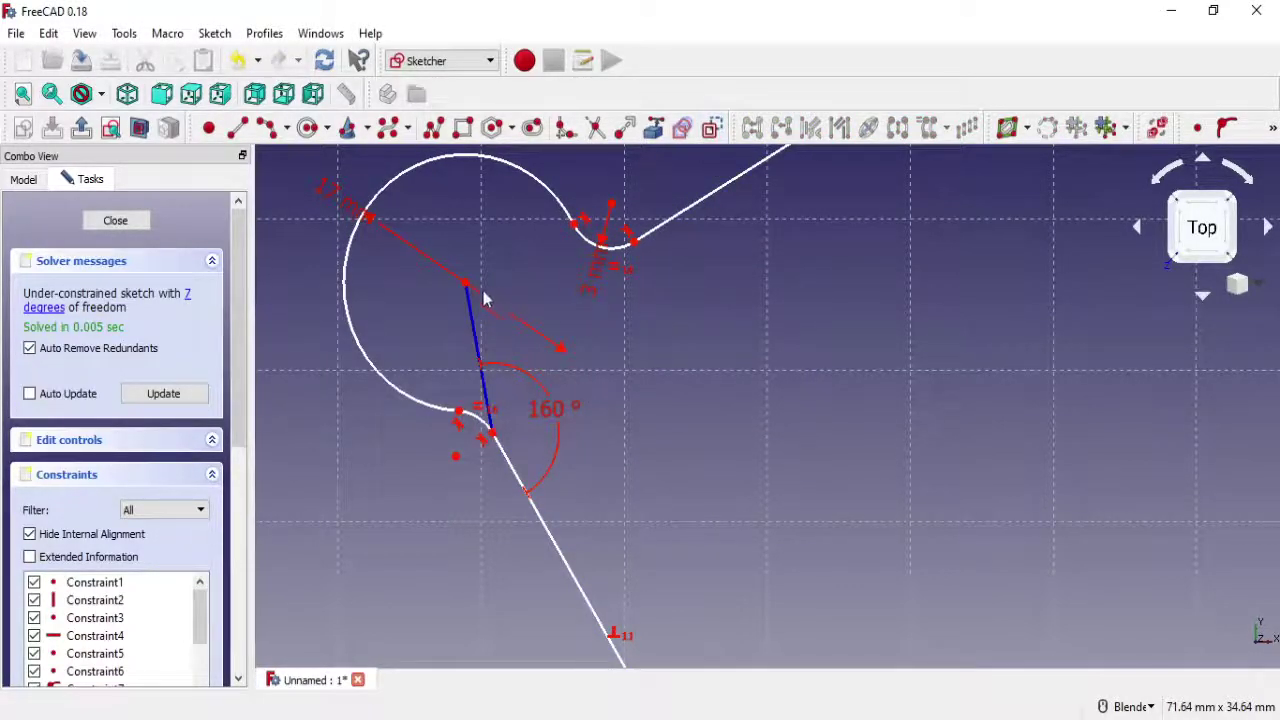
mouse_move(467, 285)
mouse_down()
mouse_move(525, 307)
mouse_move(486, 263)
mouse_move(511, 322)
mouse_move(486, 263)
mouse_move(484, 289)
mouse_up()
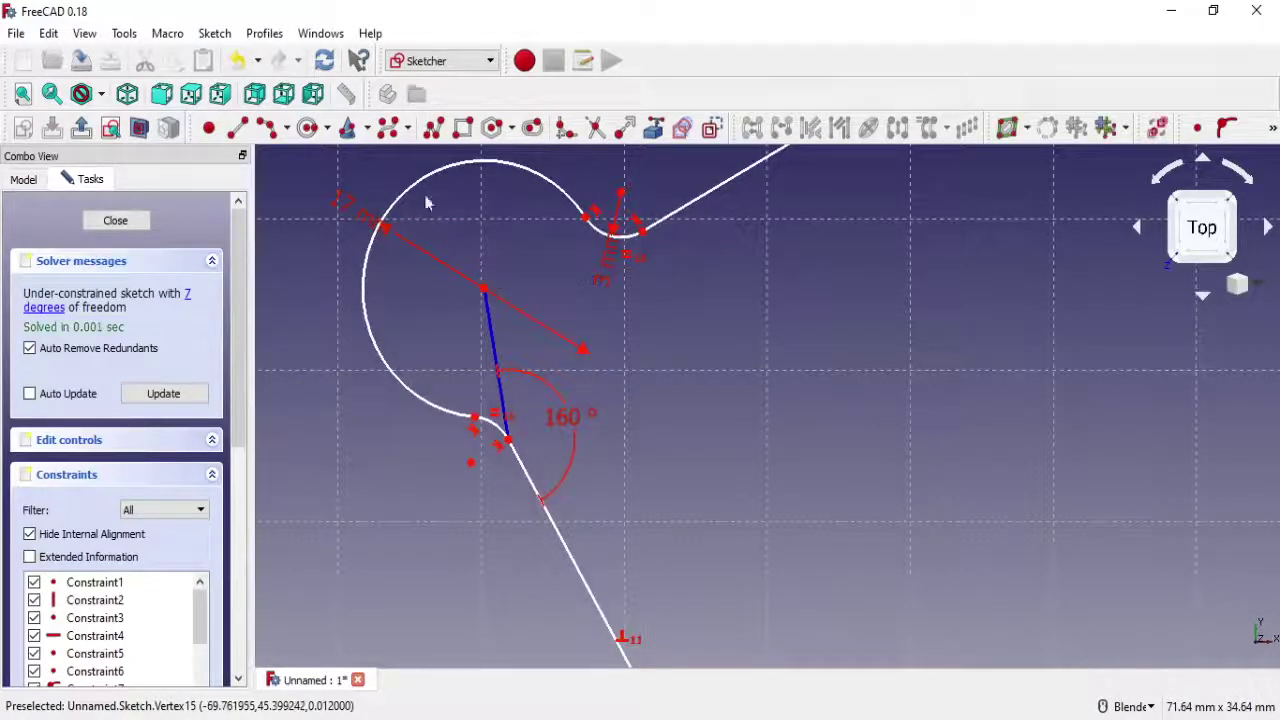
Add a construction line from the upper arc junction to the circle's centre, then shift the centre
click(237, 127)
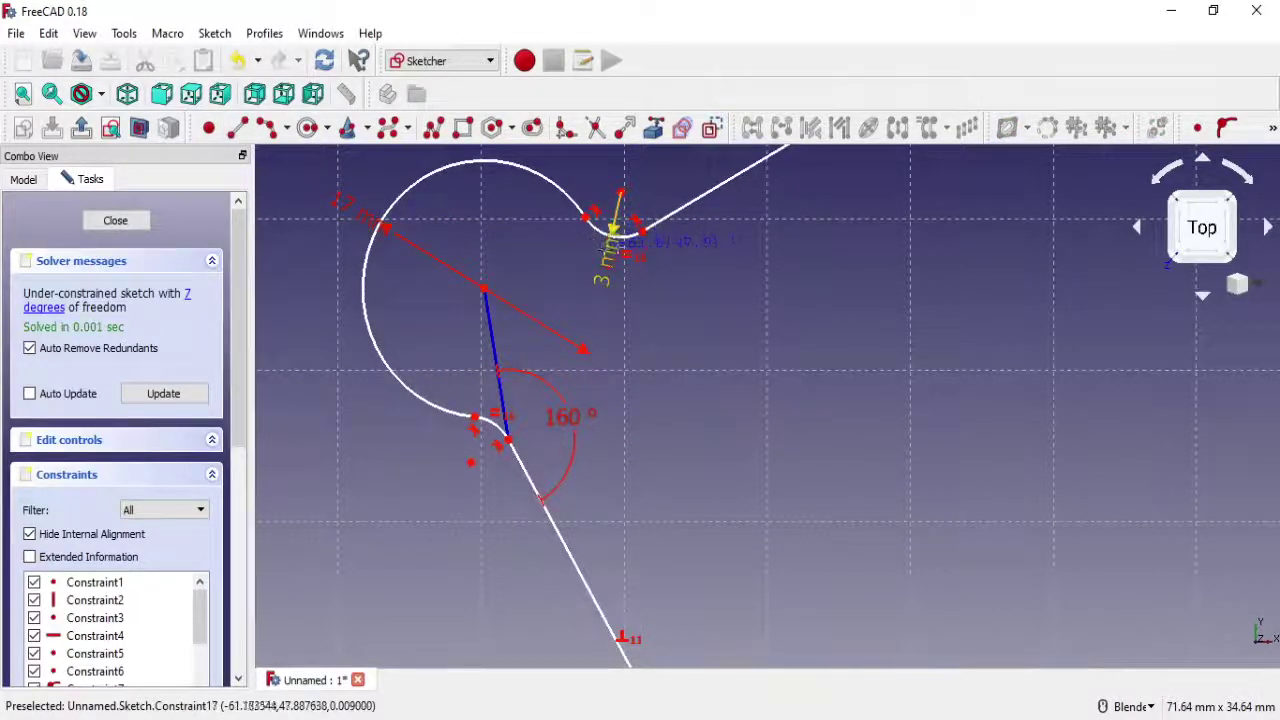
click(622, 237)
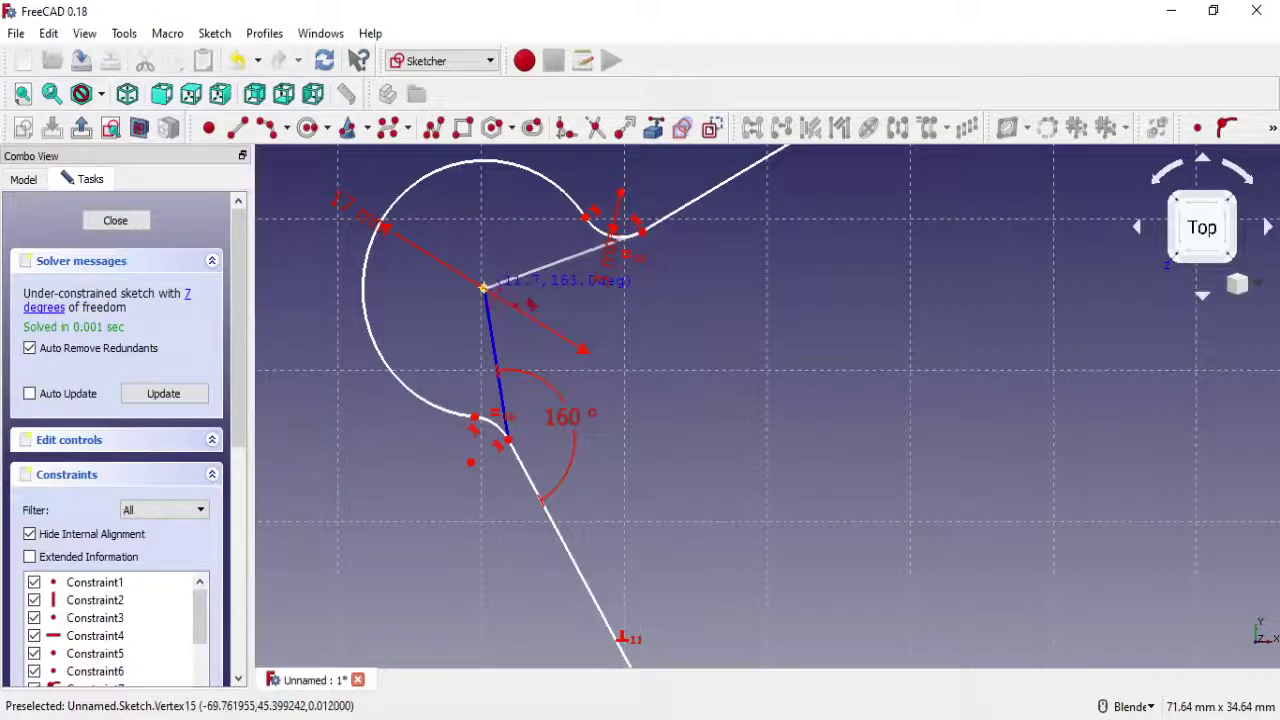
click(484, 289)
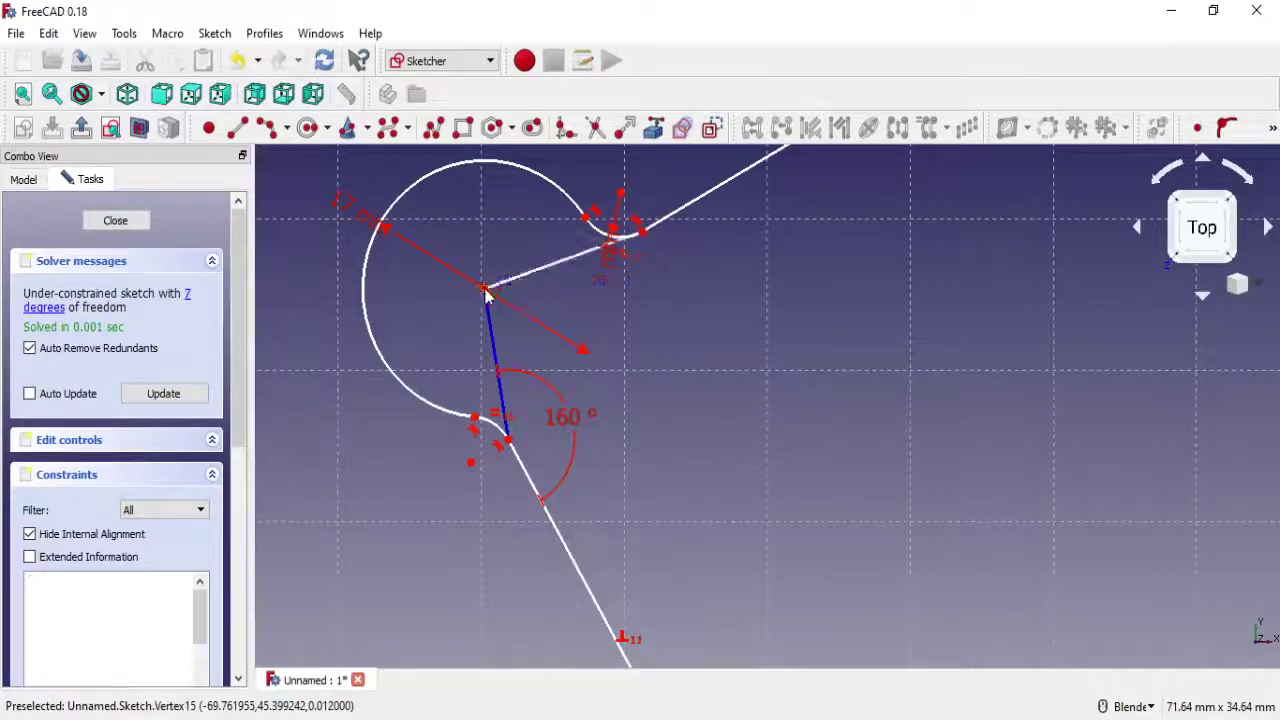
click(567, 263)
key(c)
key(m)
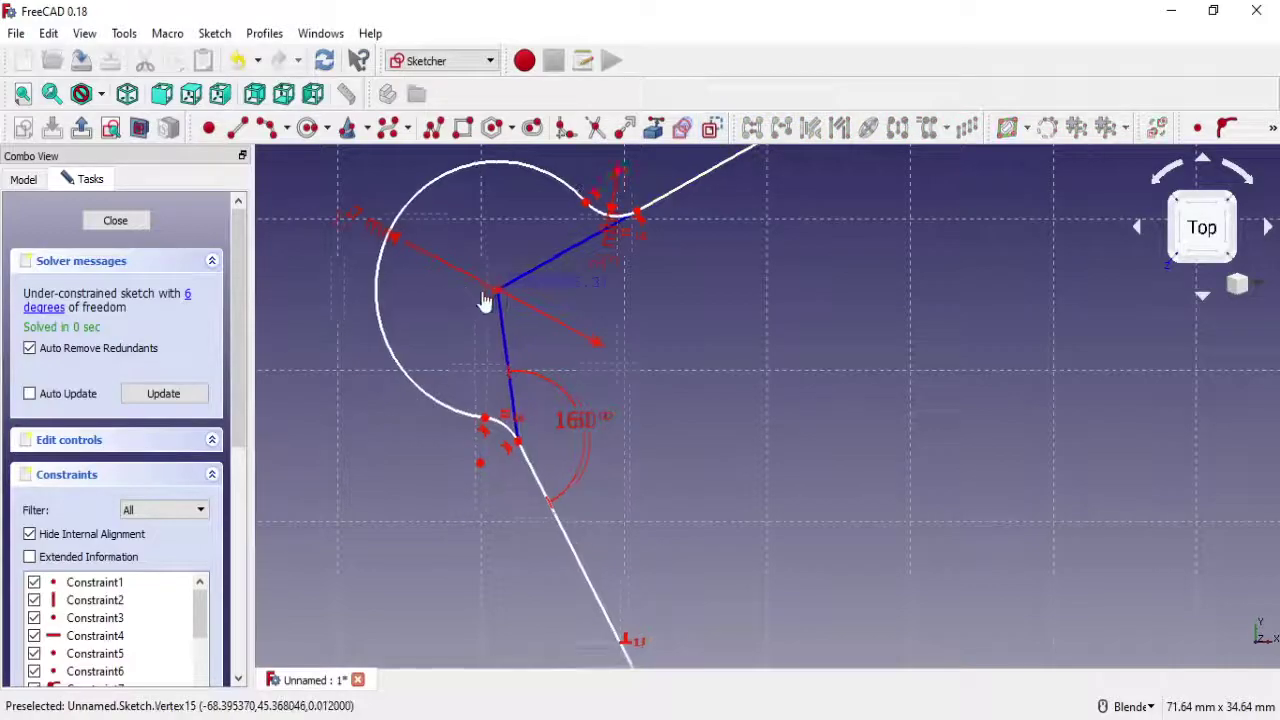
drag(484, 300, 503, 330)
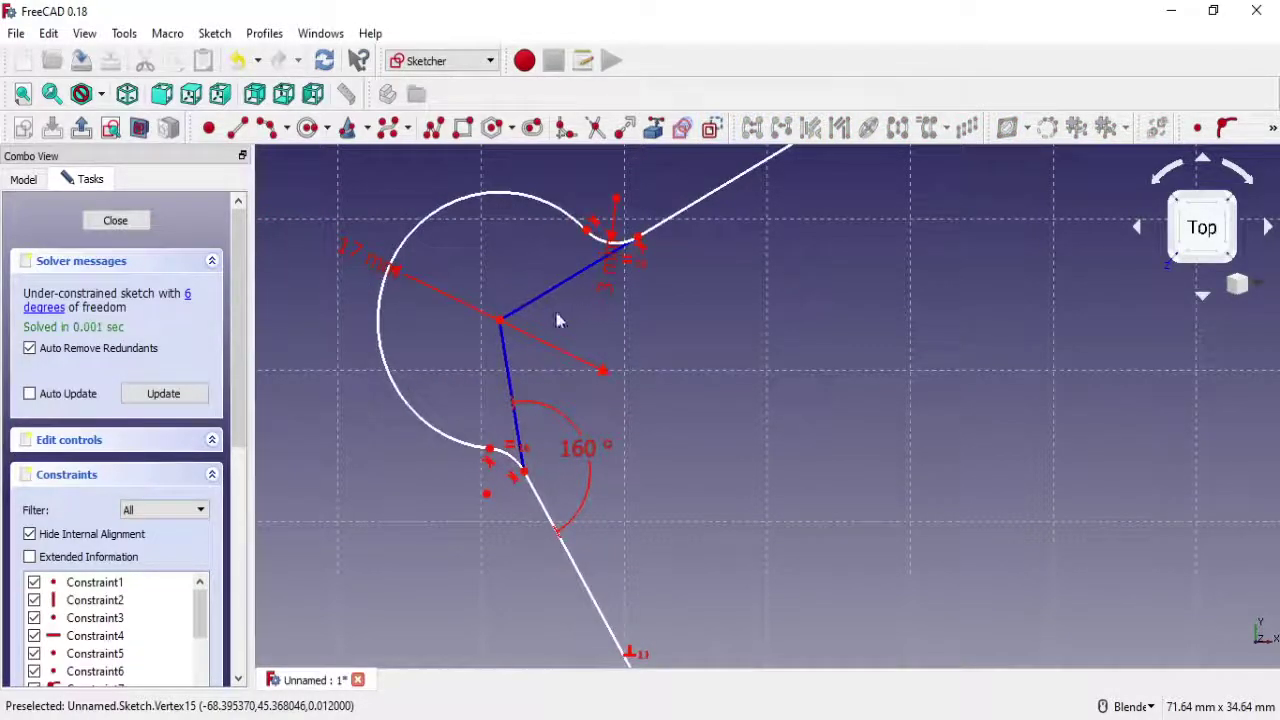
scroll(558, 320, down, 3)
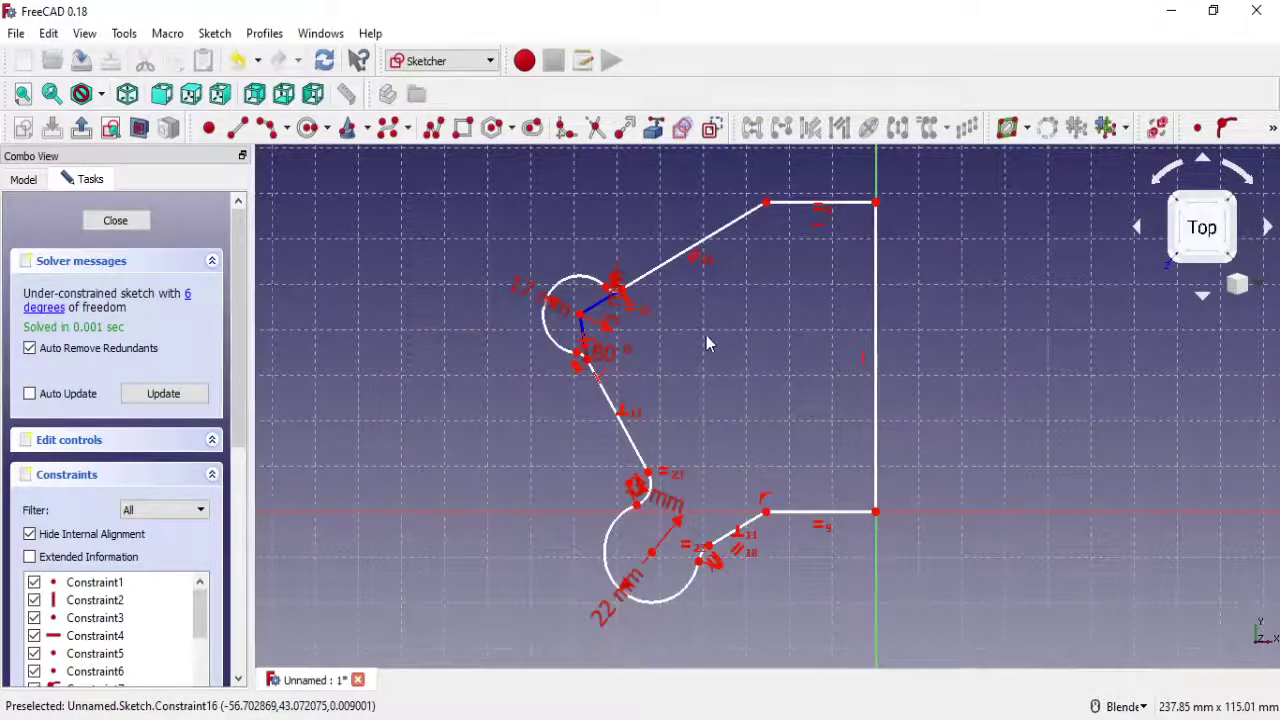
Nudge the circle centre, then angle the slanted line 125° from the lower horizontal edge
drag(580, 316, 585, 299)
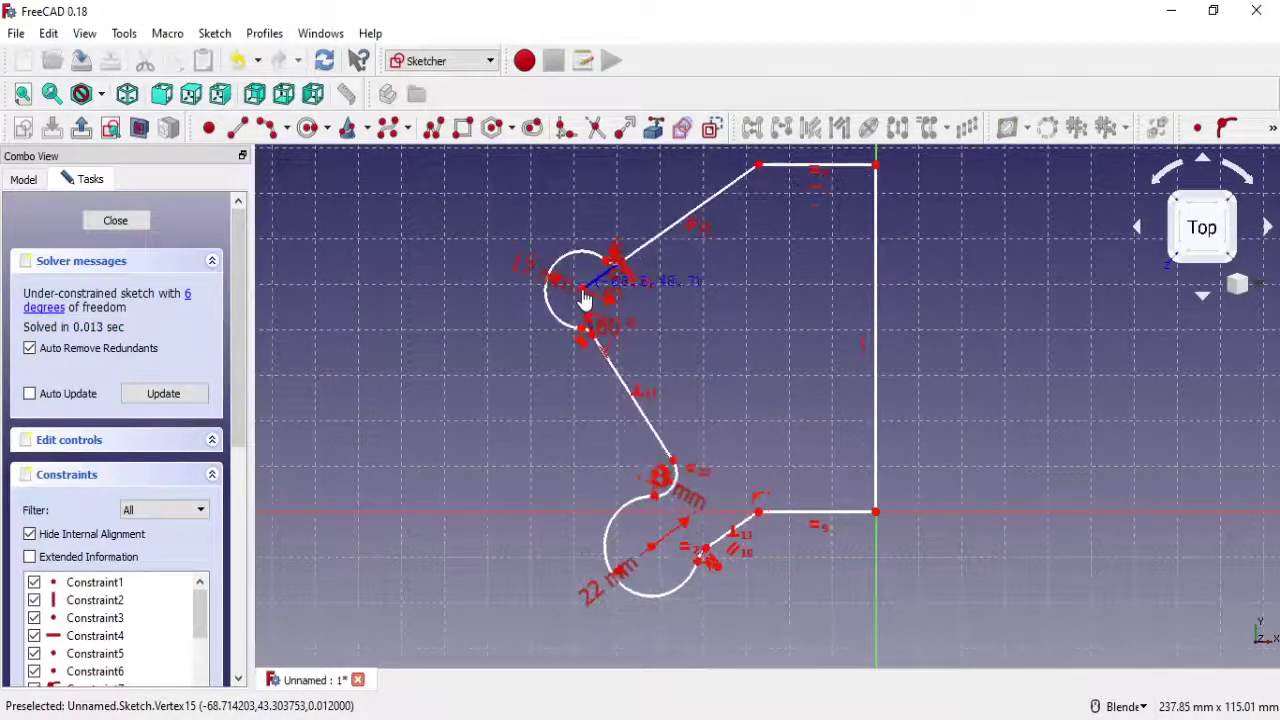
mouse_move(706, 326)
shift+middle_down()
mouse_move(636, 362)
mouse_move(649, 356)
mouse_move(649, 271)
shift+middle_up()
scroll(607, 354, up, 2)
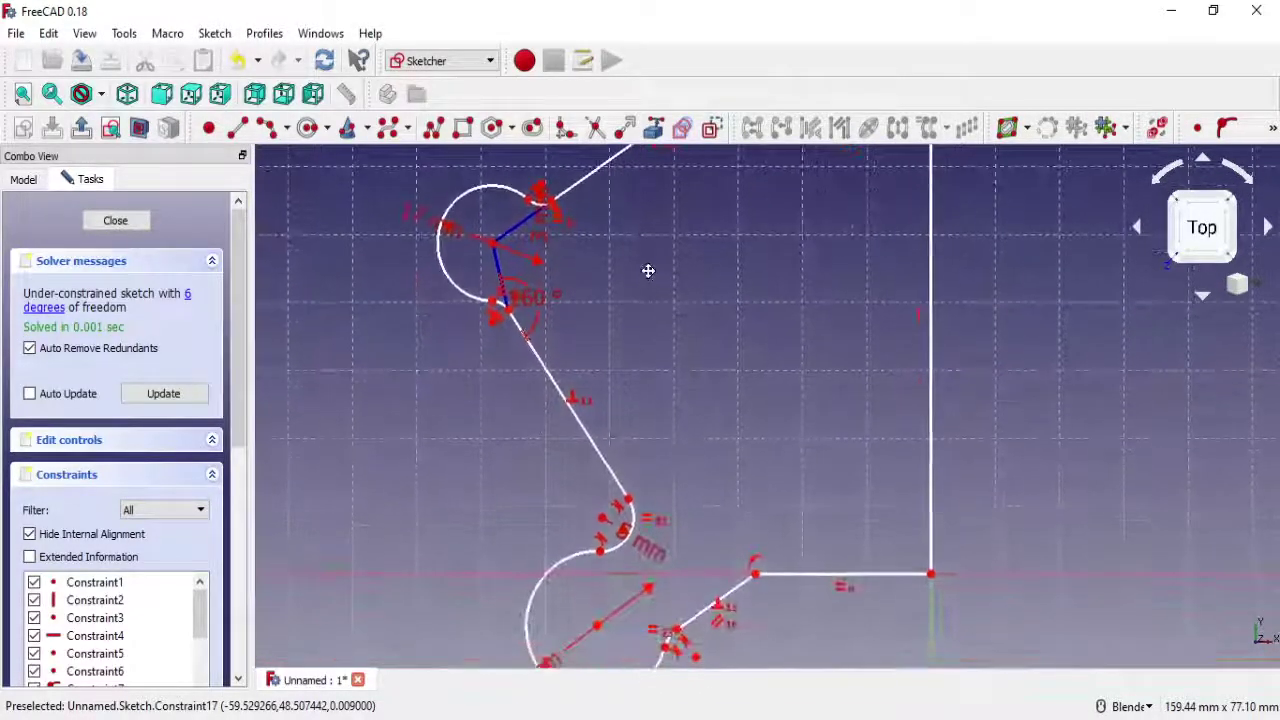
click(1272, 129)
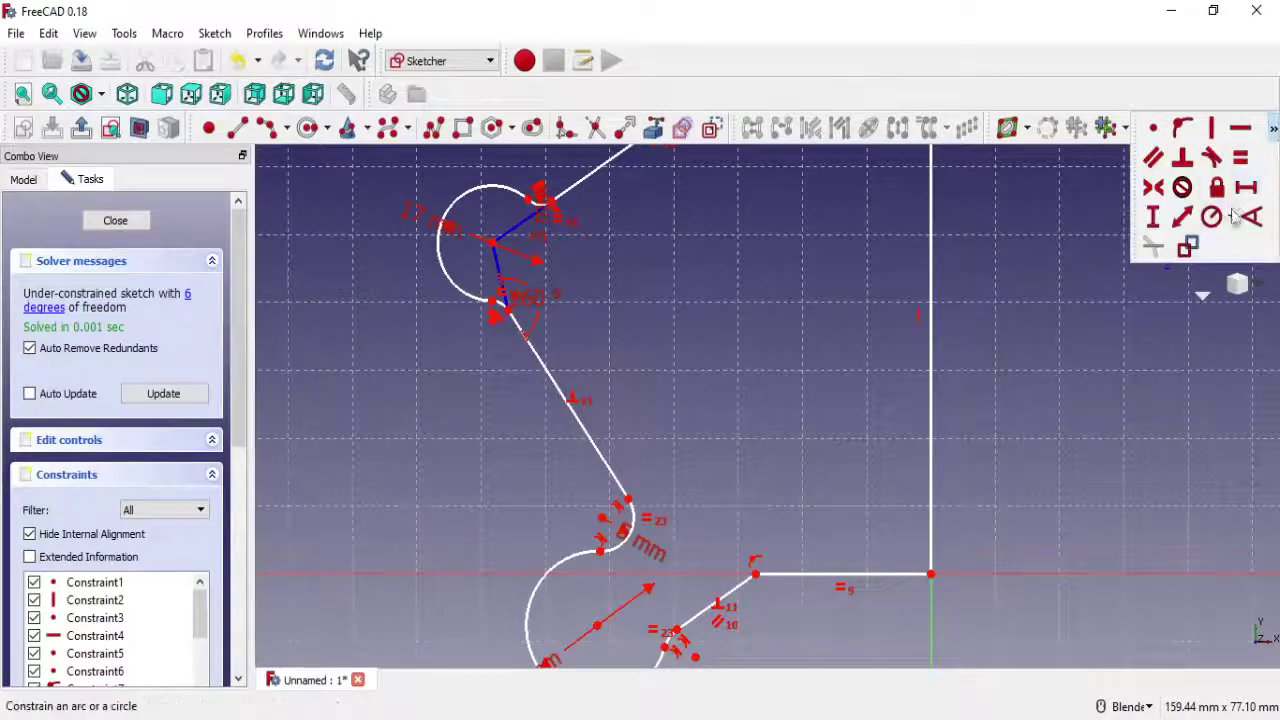
click(829, 575)
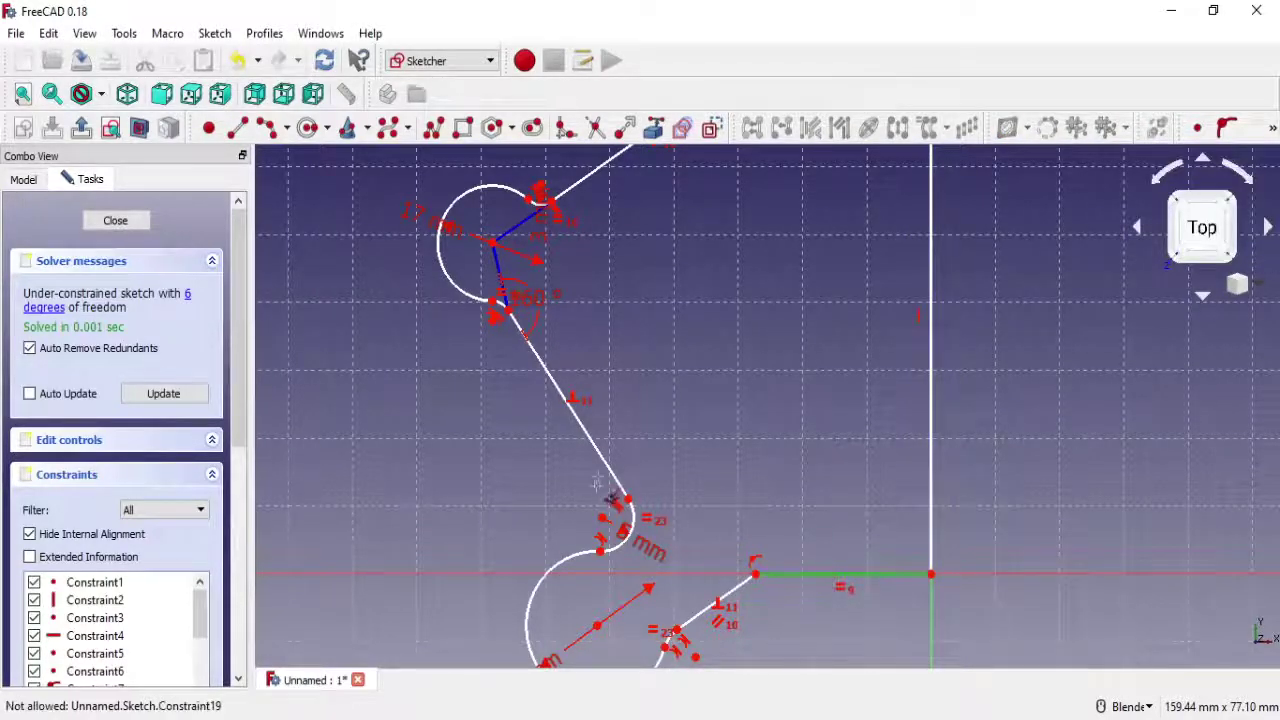
click(607, 475)
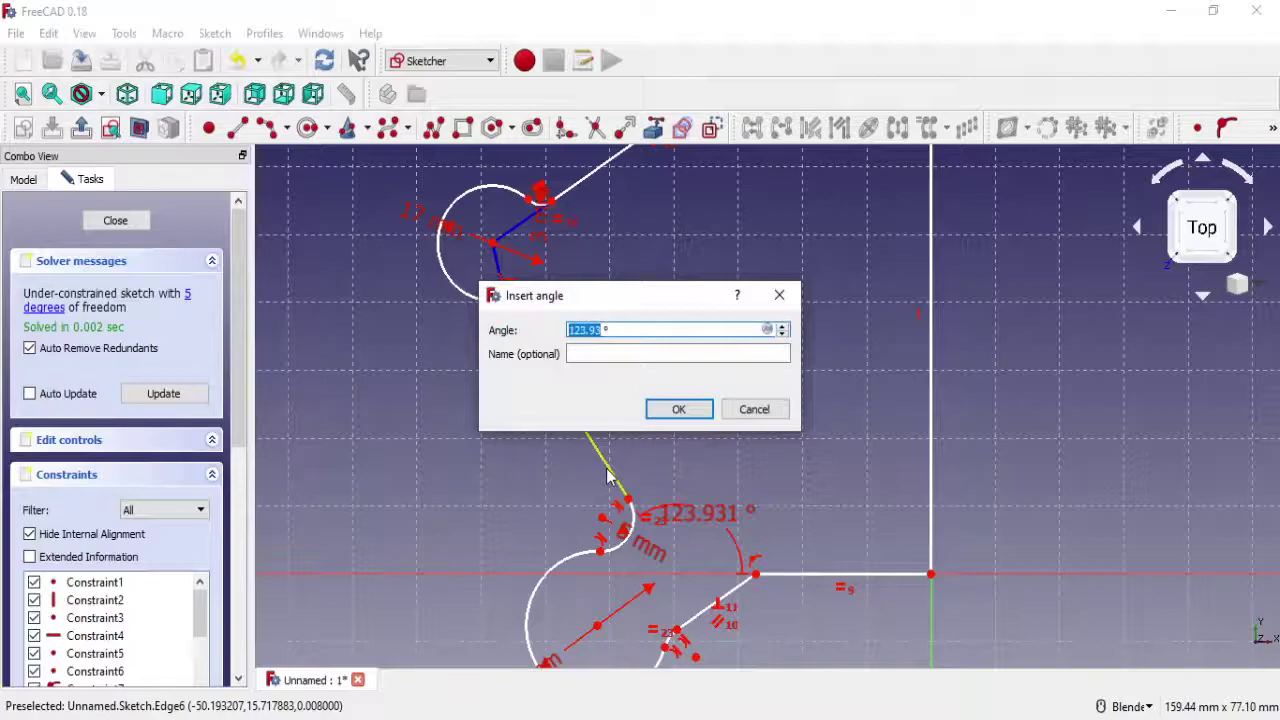
click(685, 413)
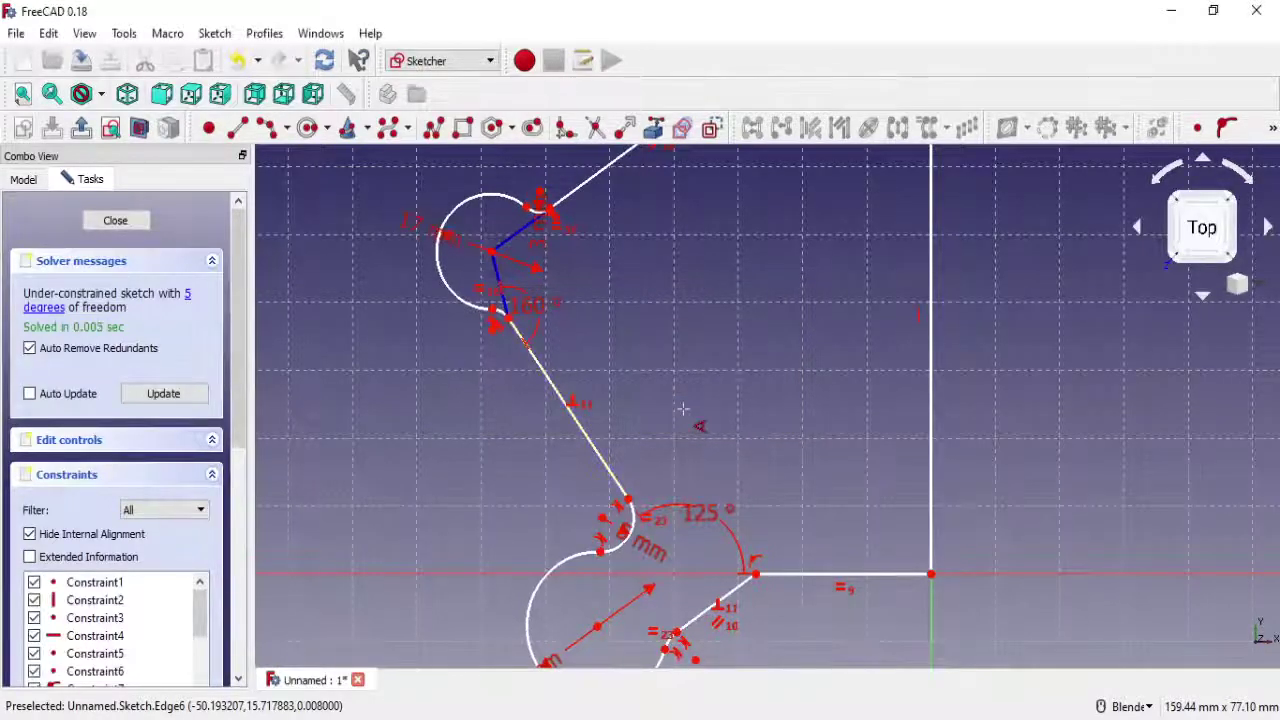
Drag vertices near the upper arc and the lower edge's left end to reshape the profile
drag(492, 258, 480, 250)
scroll(571, 291, down, 2)
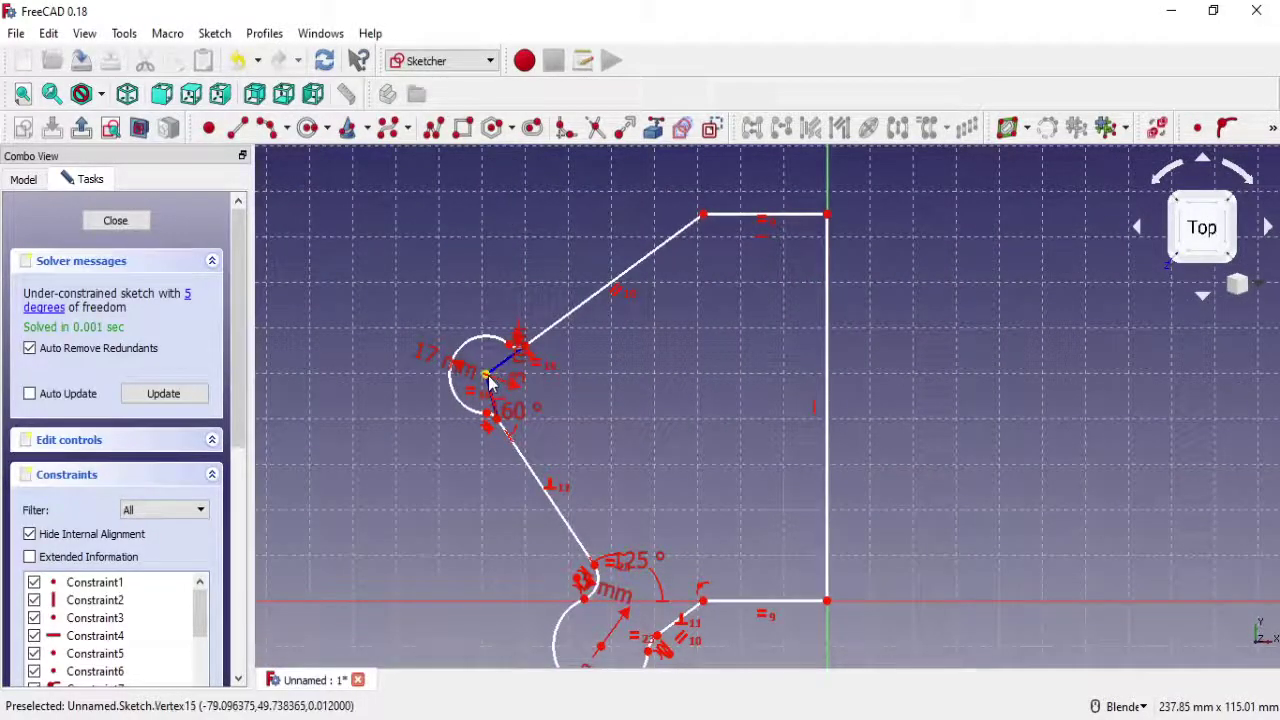
mouse_move(492, 372)
mouse_down()
mouse_move(538, 368)
mouse_move(558, 412)
mouse_up()
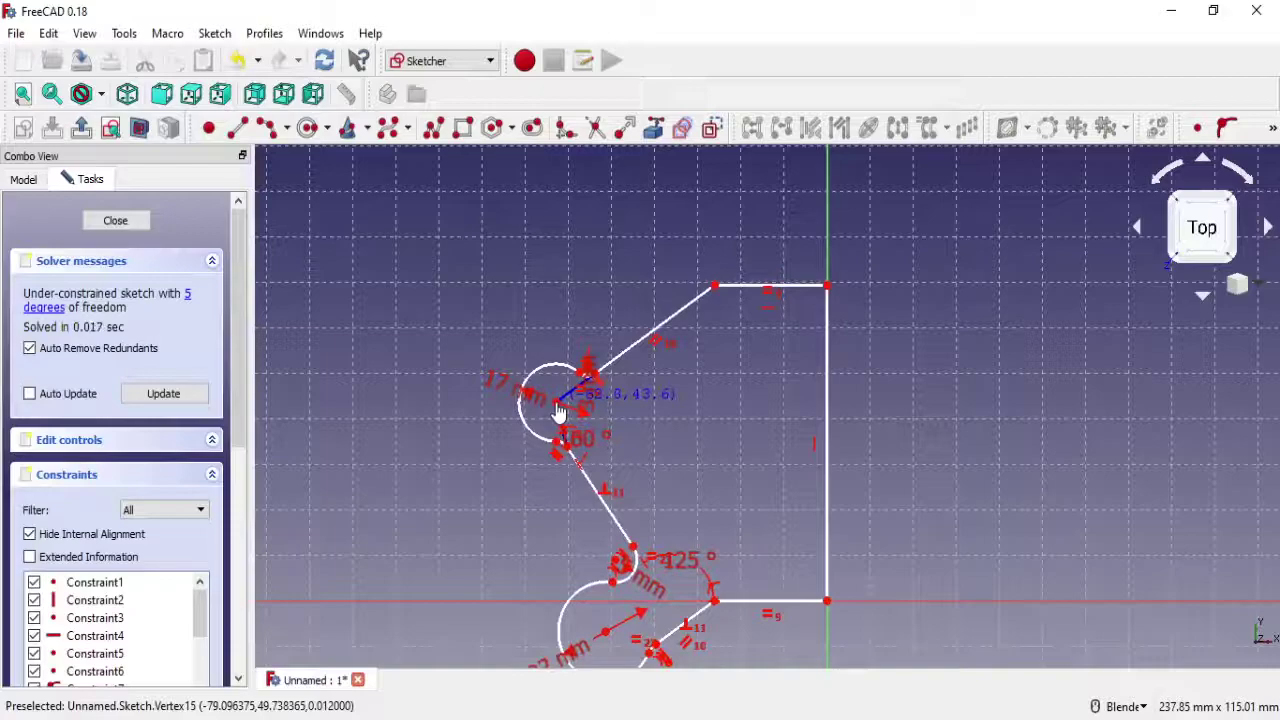
drag(716, 601, 692, 600)
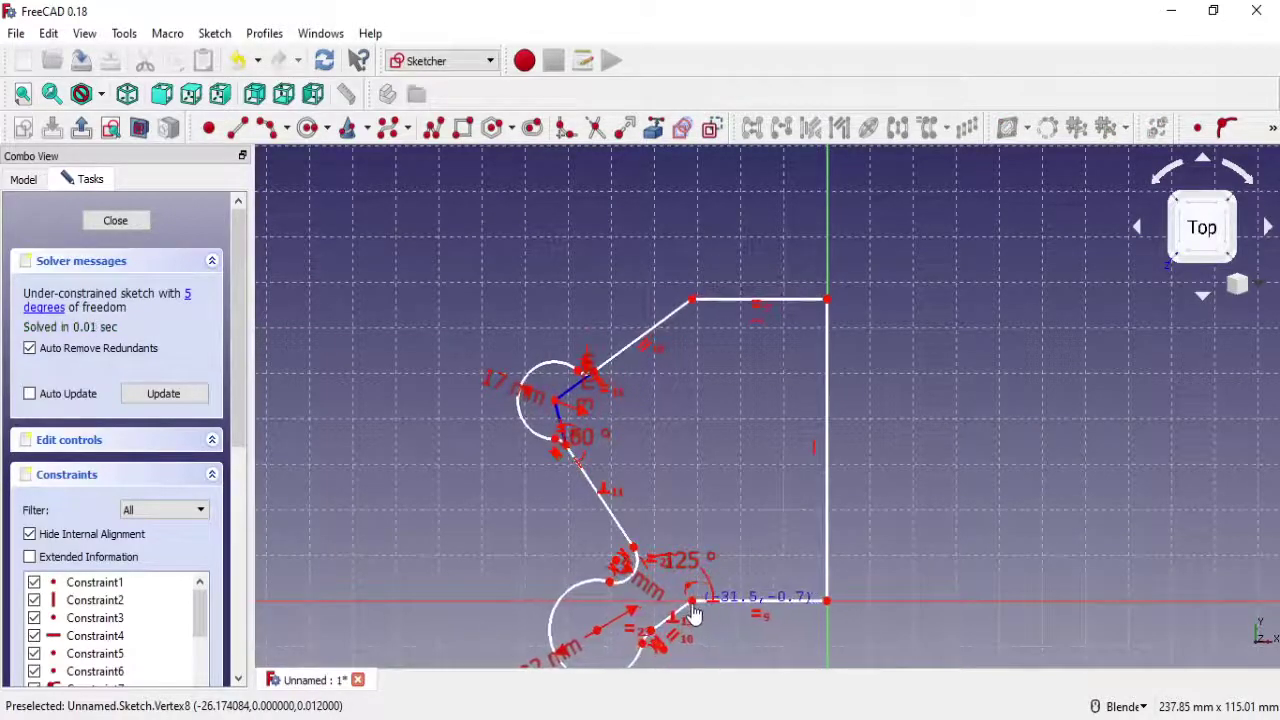
Dimension the top edge at 40 mm, then edit that length to 30 mm
click(1274, 133)
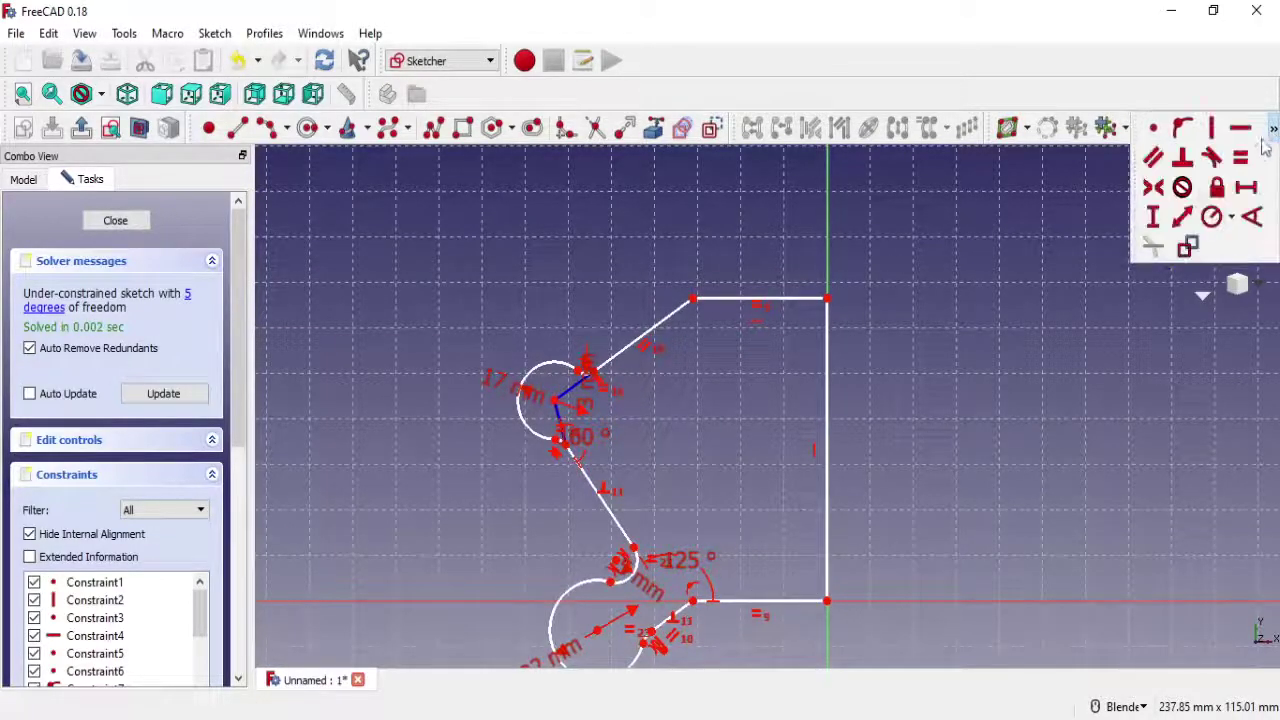
click(791, 300)
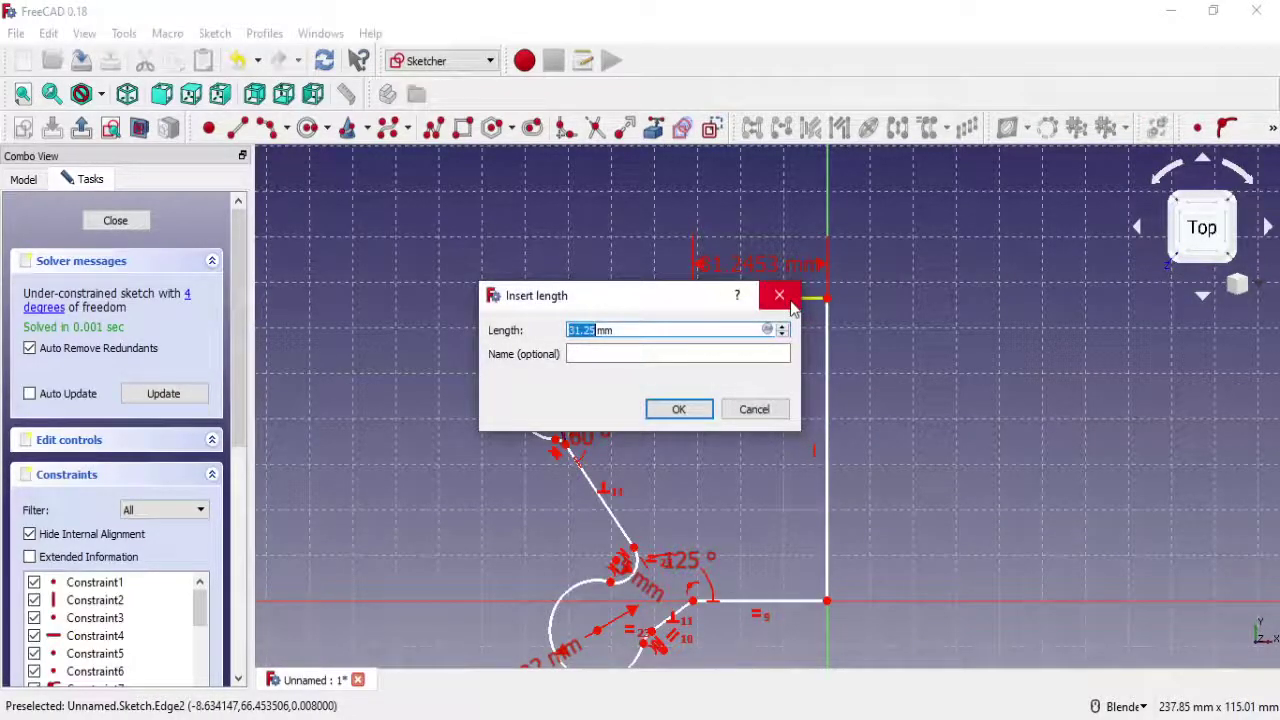
text(40)
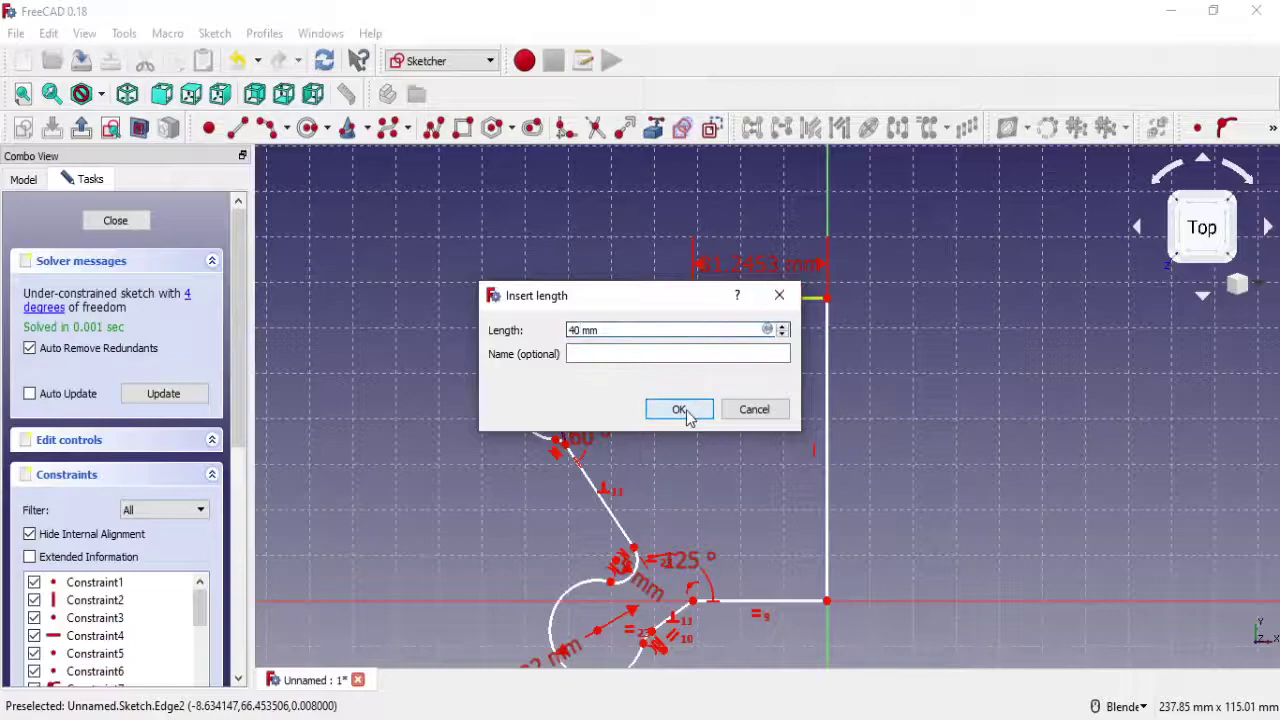
click(686, 412)
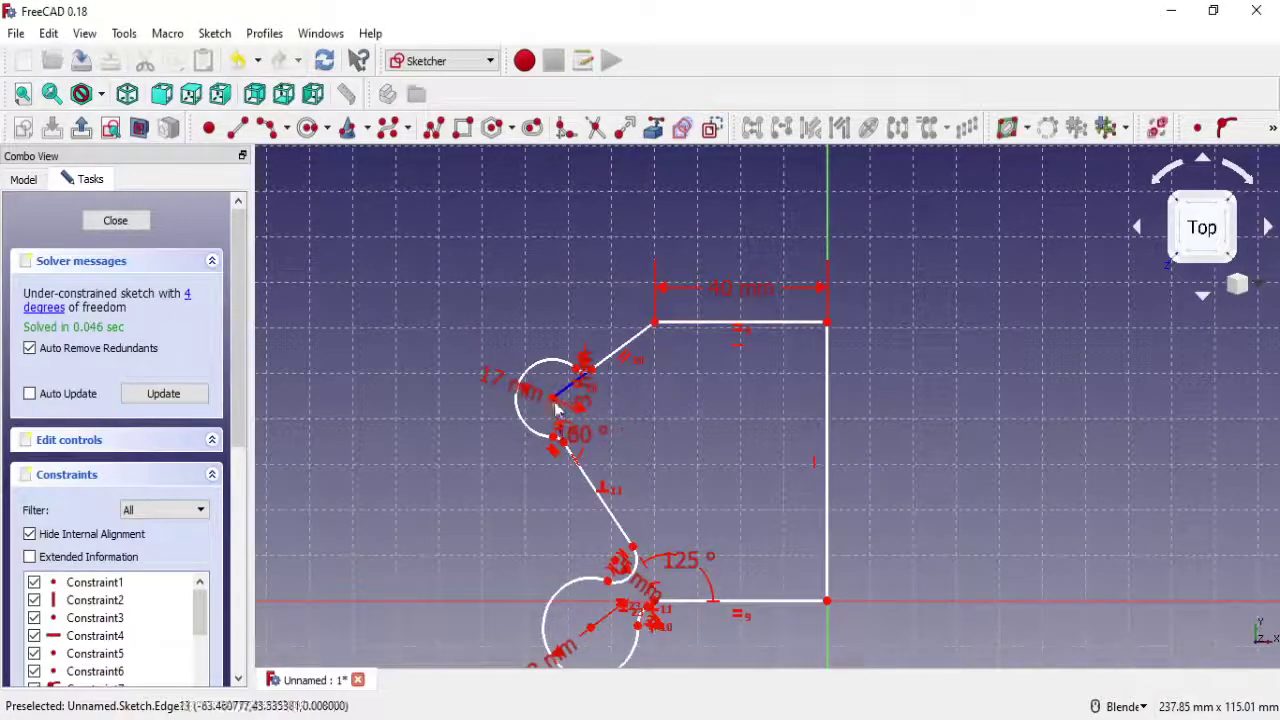
drag(558, 408, 517, 392)
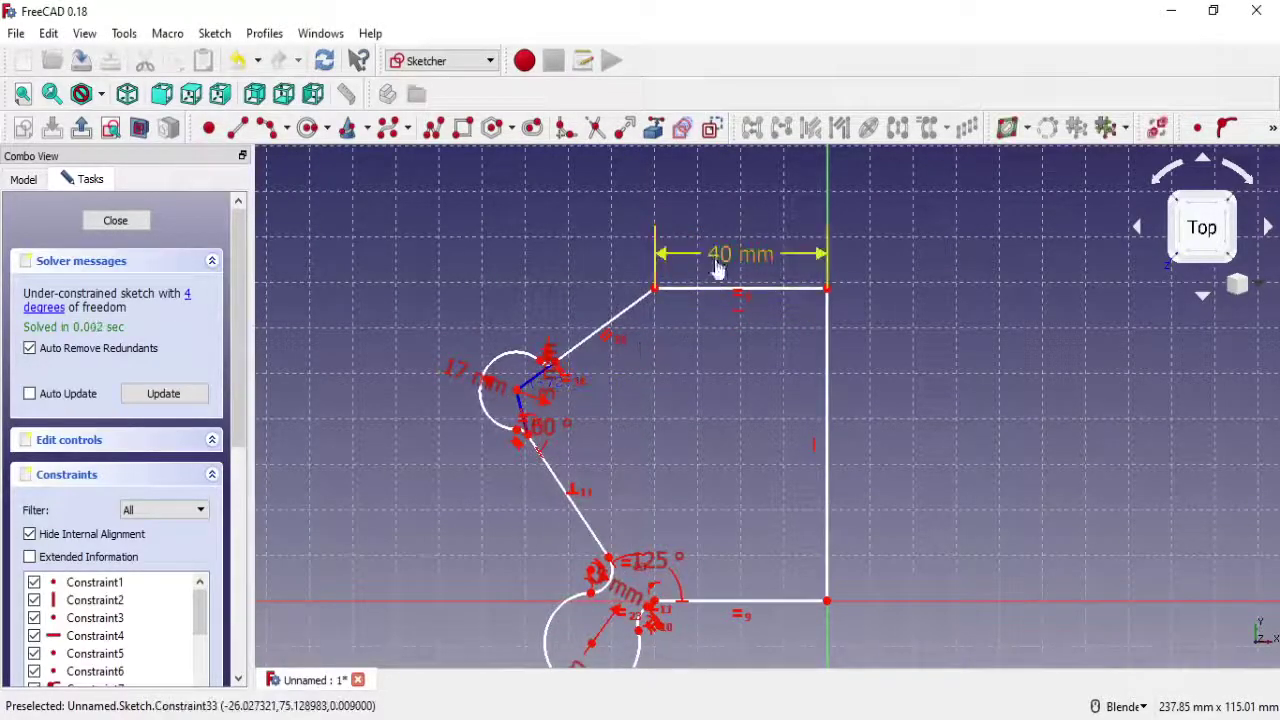
double_click(717, 262)
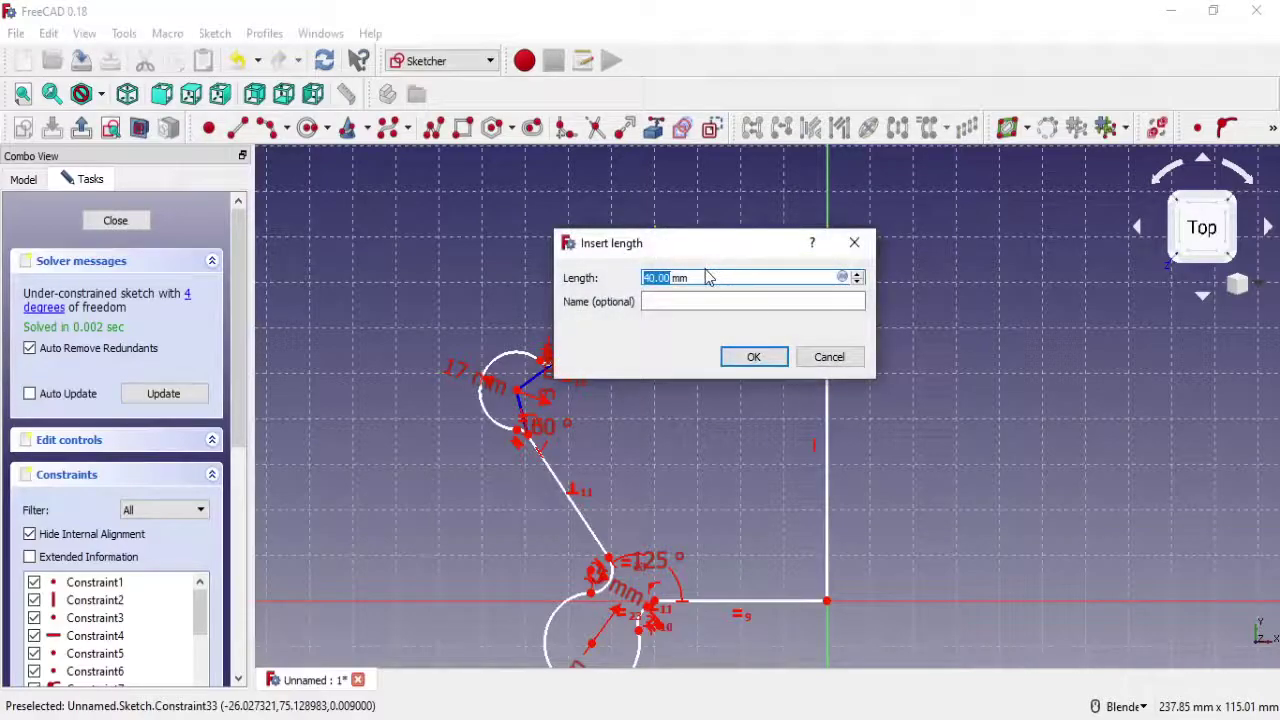
click(735, 357)
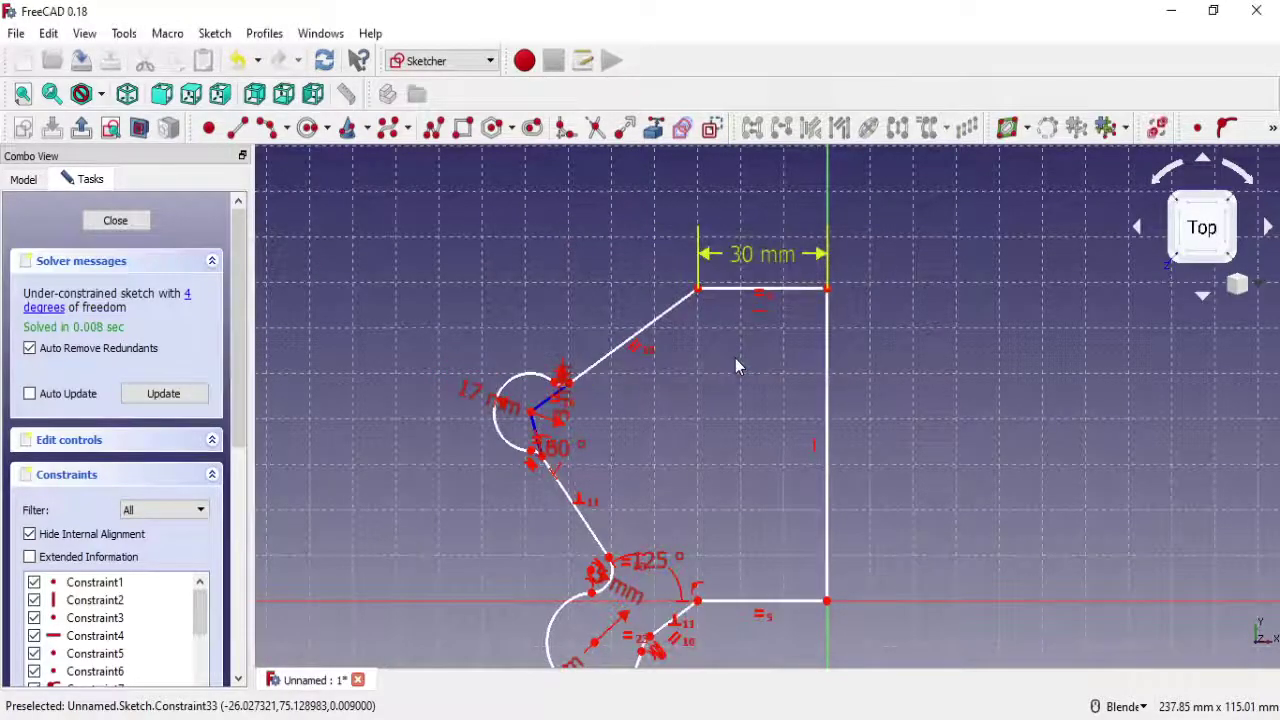
Dimension the right vertical edge at 70 mm after shifting the small arc and lower circle
drag(532, 411, 557, 383)
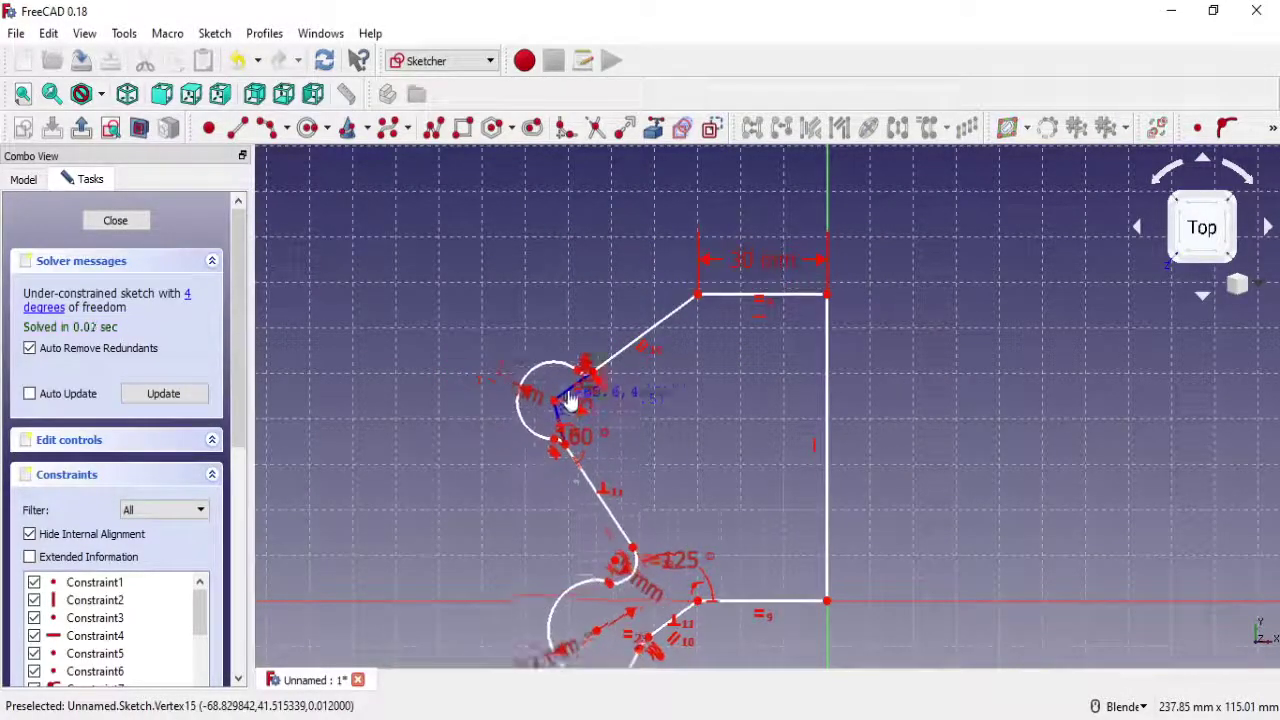
drag(598, 620, 631, 622)
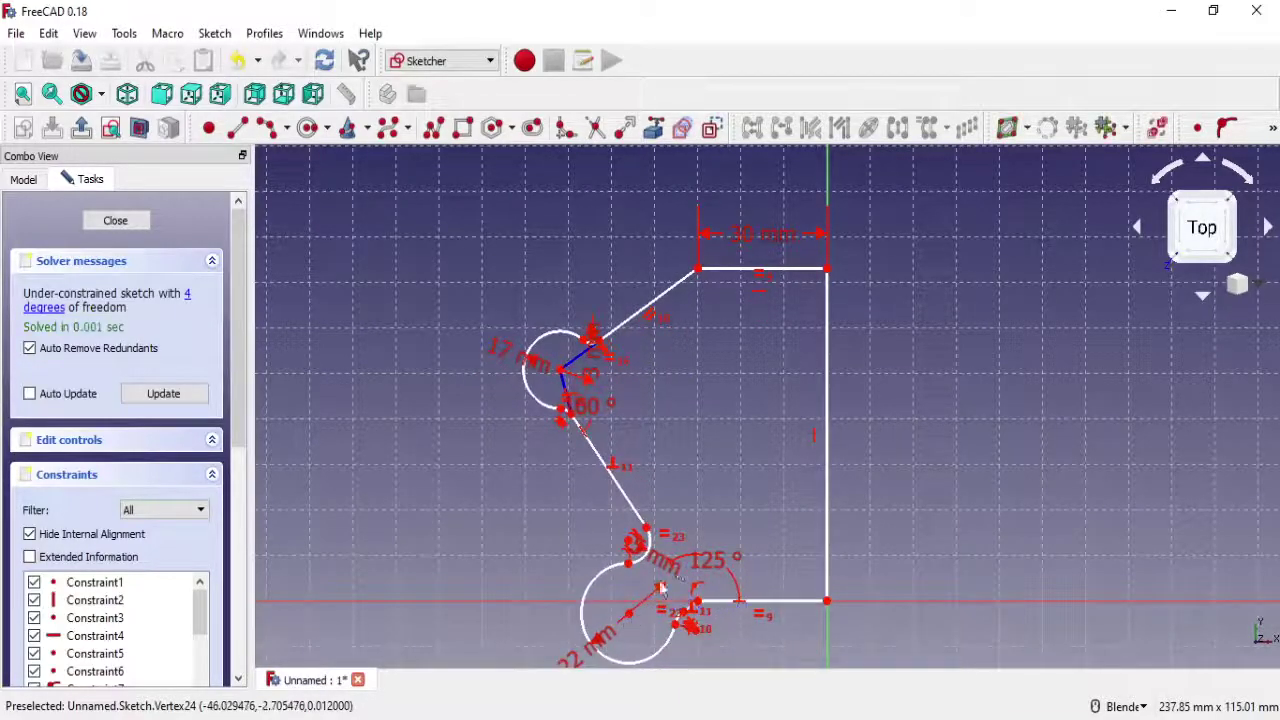
scroll(704, 507, up, 2)
scroll(703, 322, down, 2)
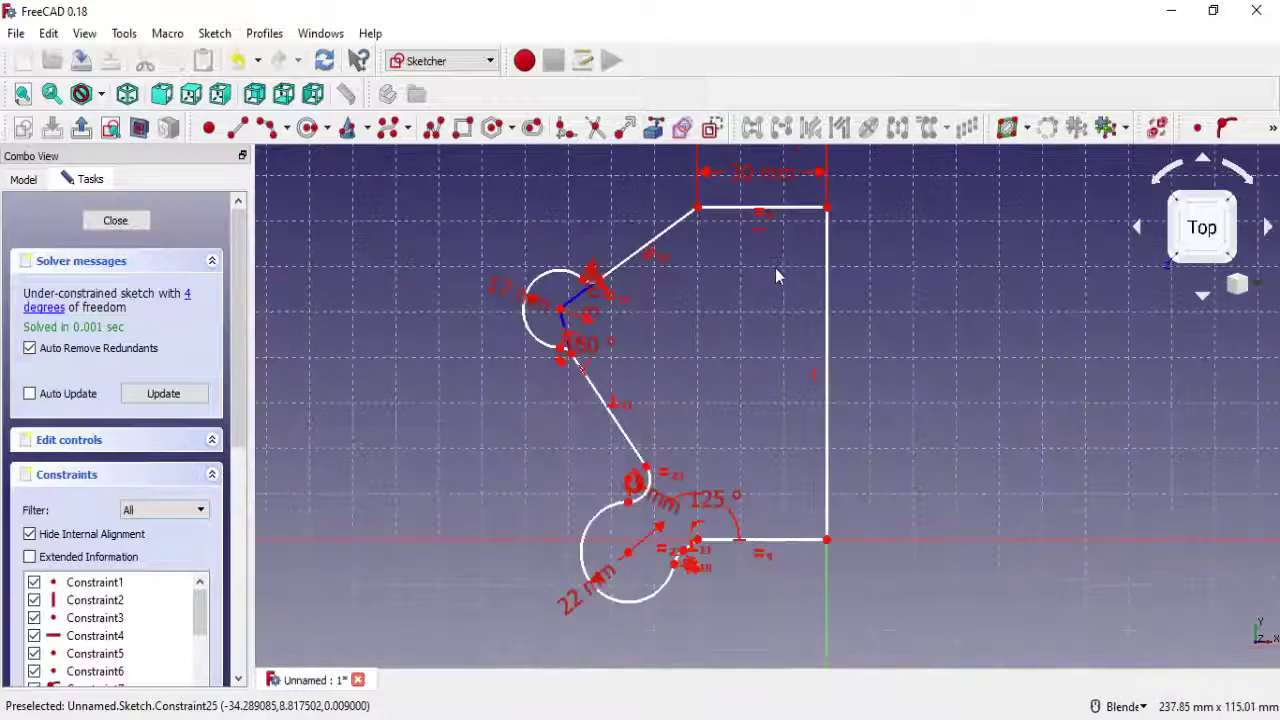
click(1272, 137)
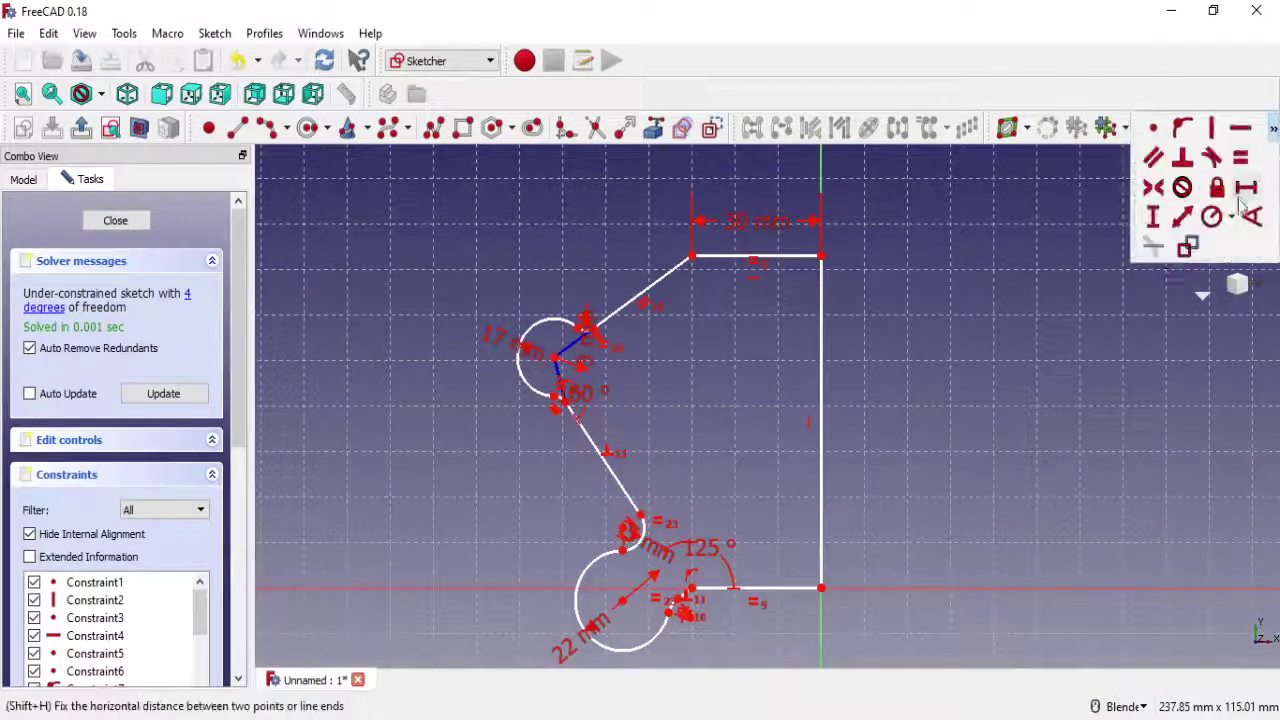
click(824, 348)
text(70)
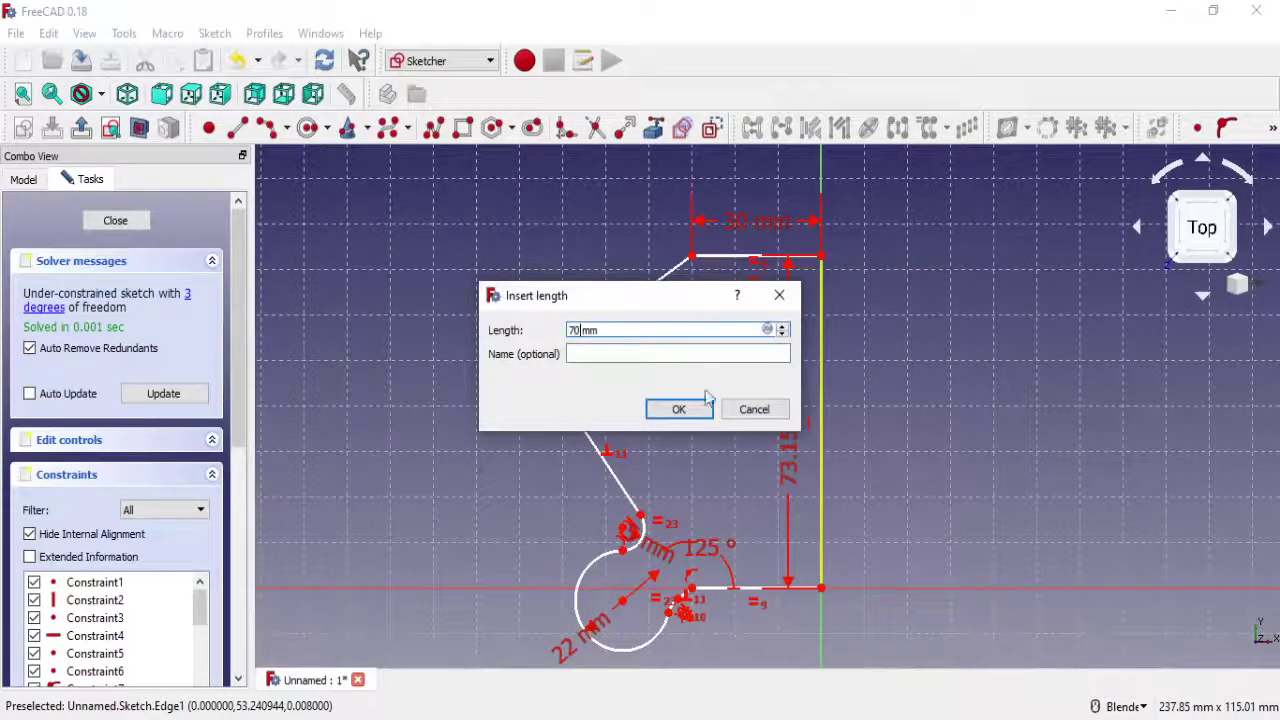
click(691, 404)
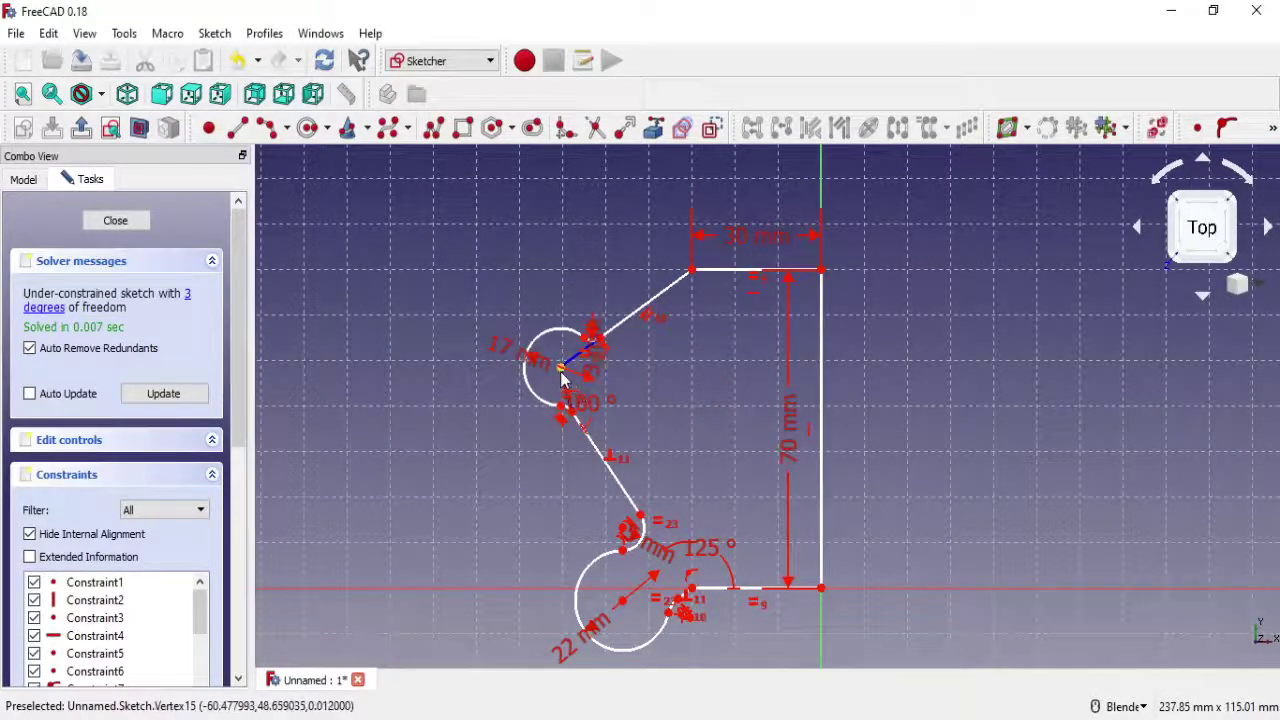
mouse_move(561, 378)
mouse_down()
mouse_move(534, 380)
mouse_move(563, 356)
mouse_move(569, 371)
mouse_move(585, 360)
mouse_move(557, 372)
mouse_up()
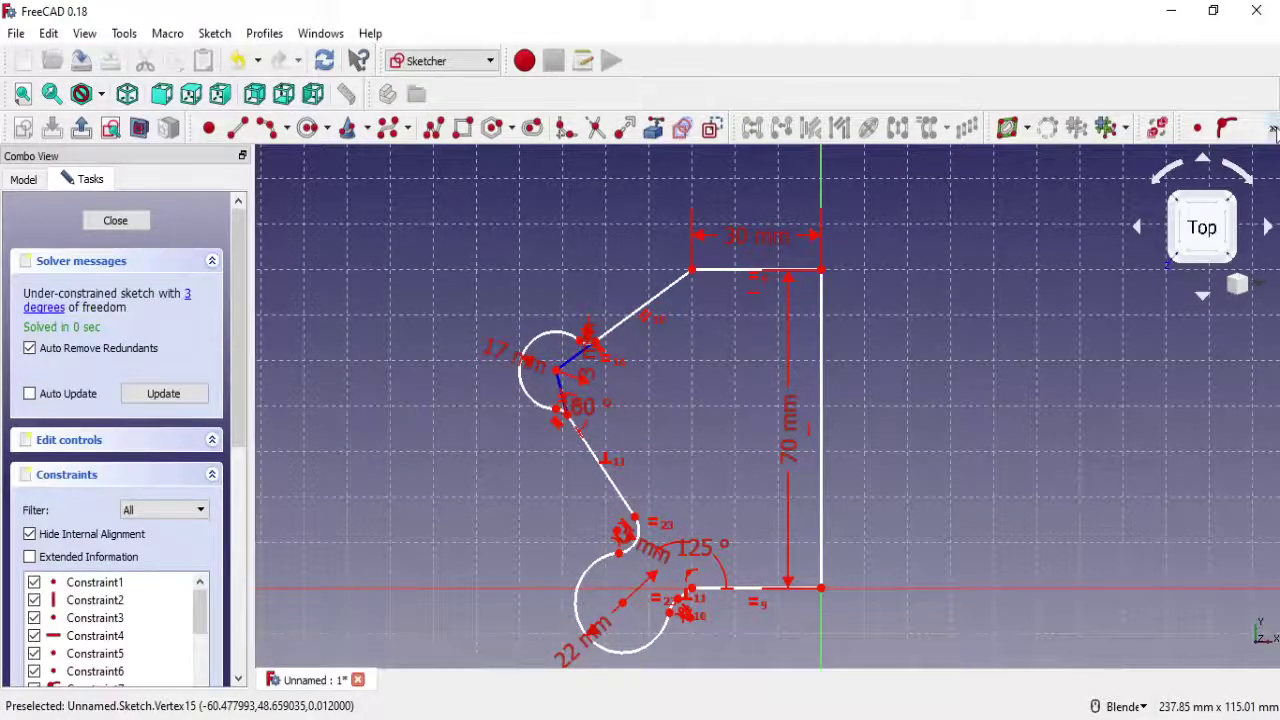
click(1274, 131)
click(1183, 217)
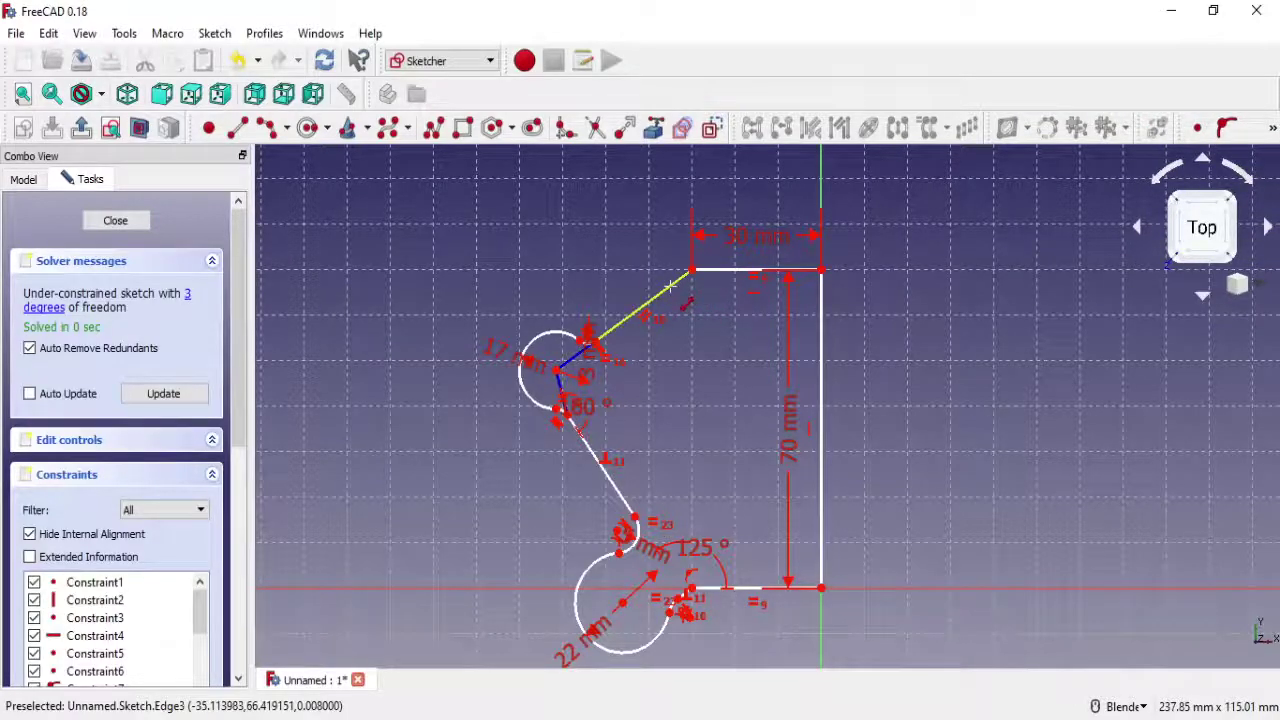
click(237, 127)
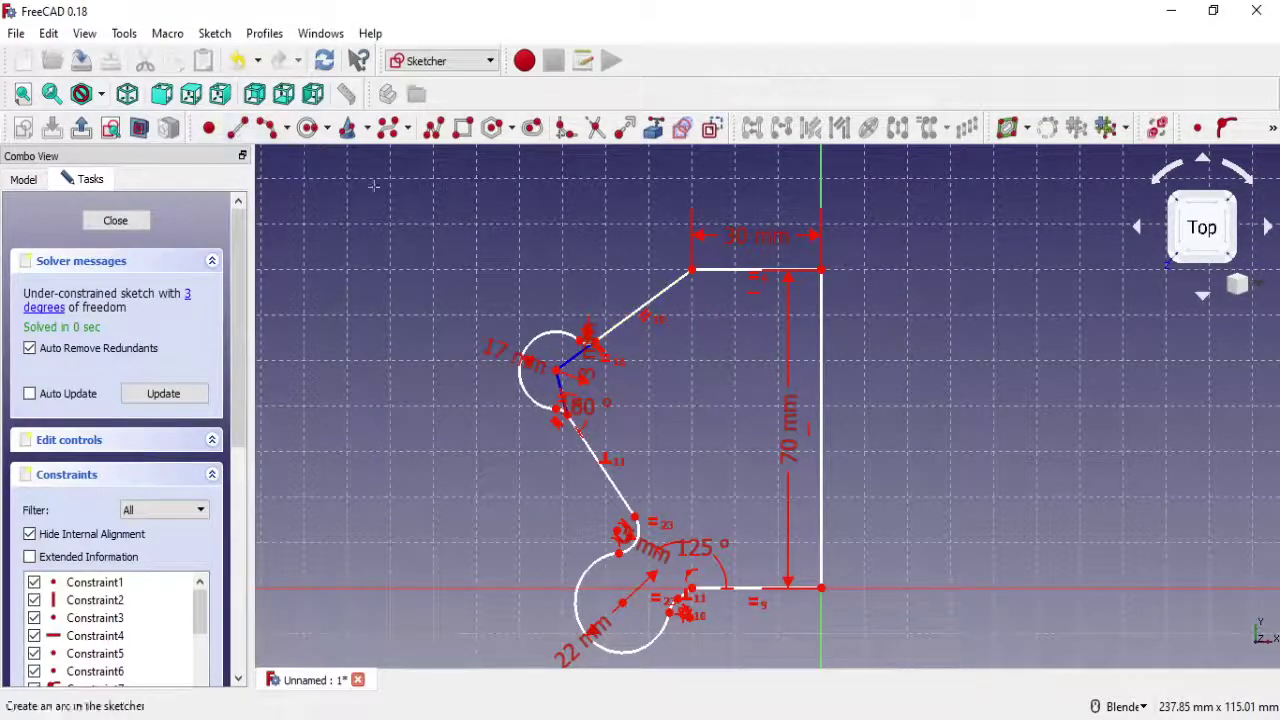
click(557, 370)
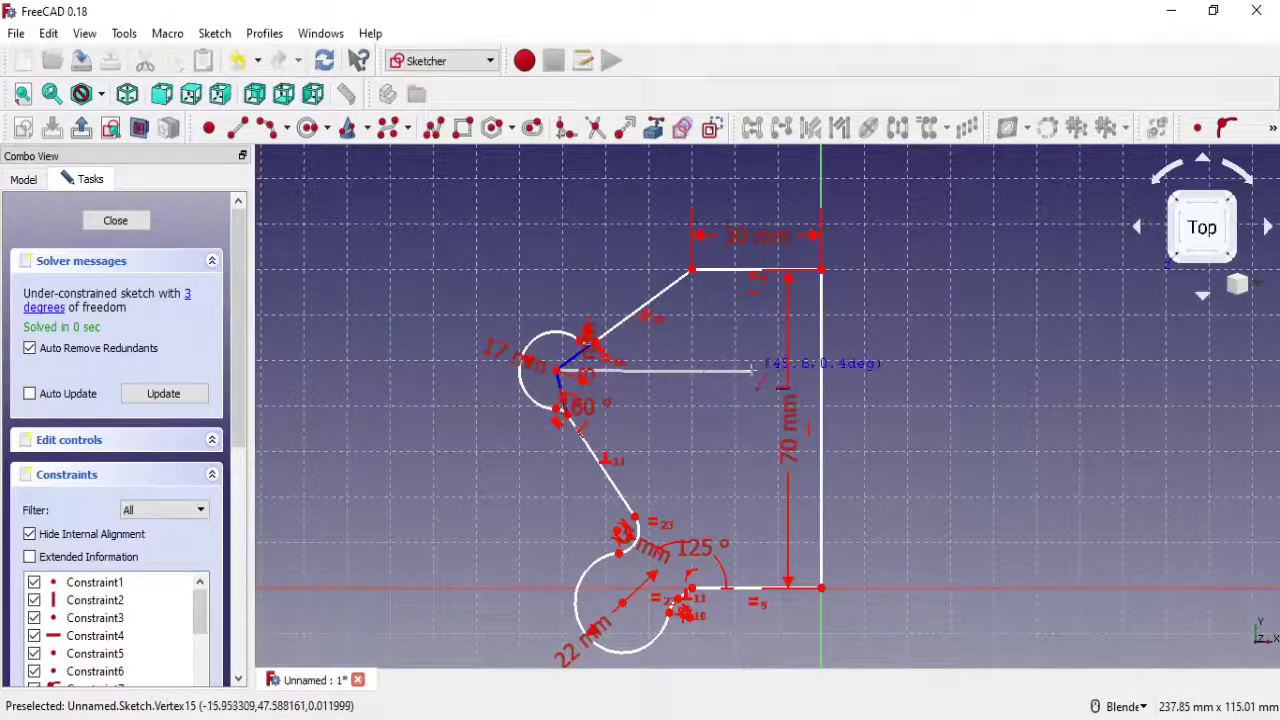
click(752, 371)
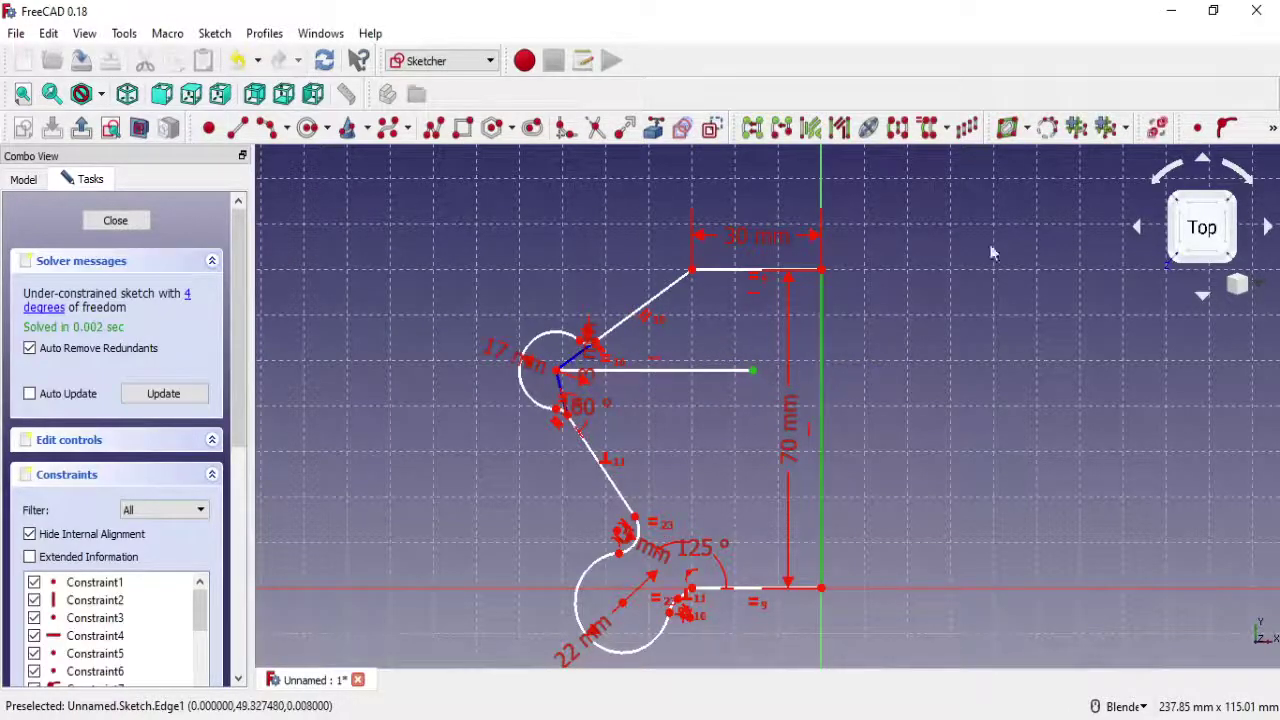
click(1196, 130)
click(738, 394)
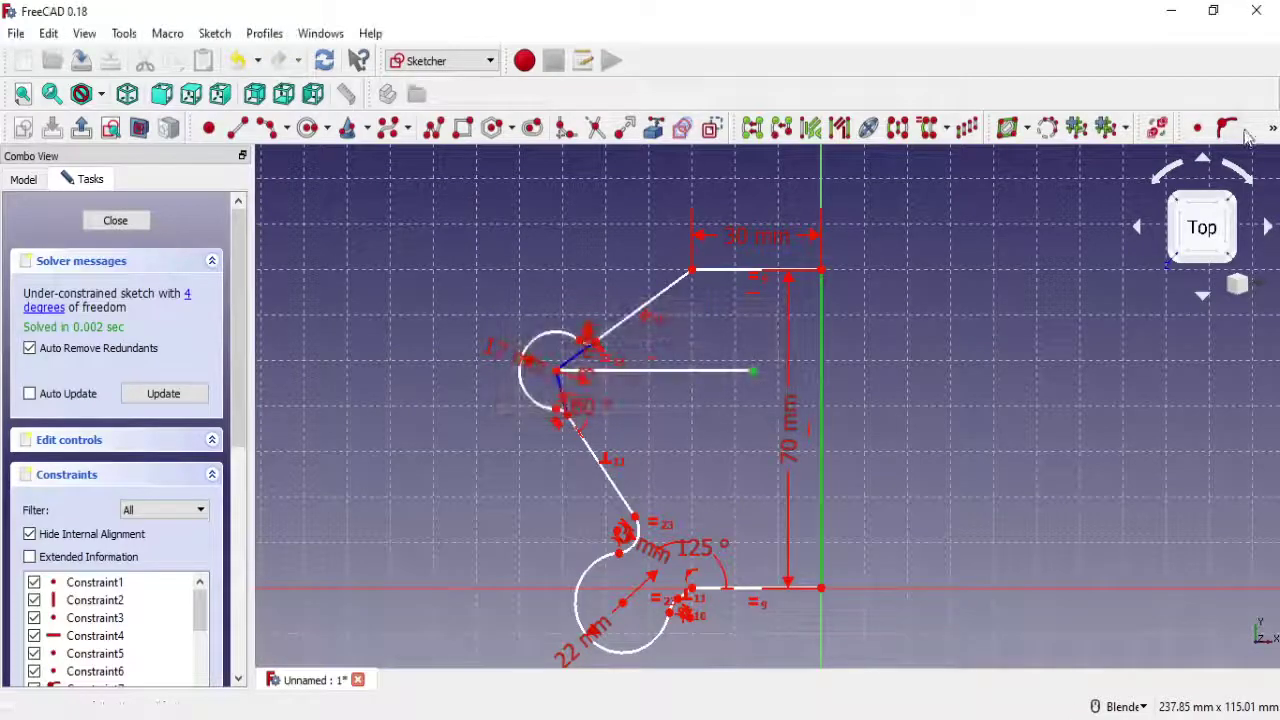
click(1226, 128)
click(768, 372)
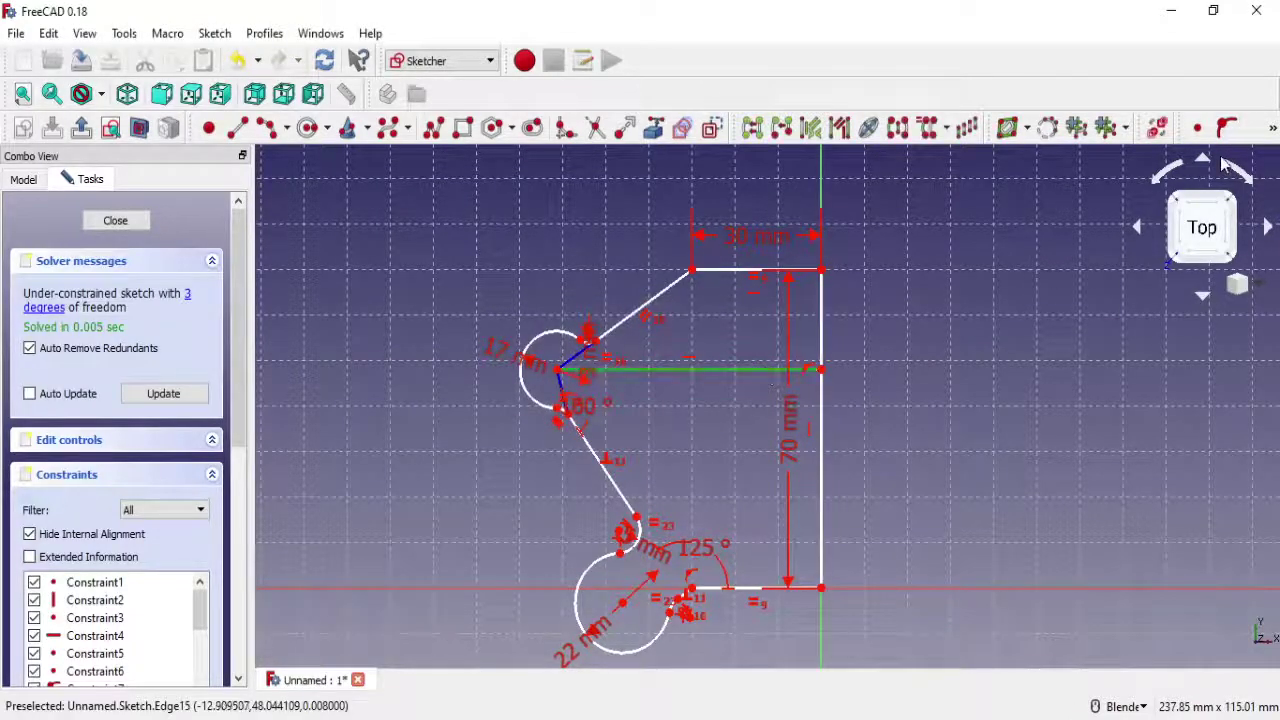
click(712, 128)
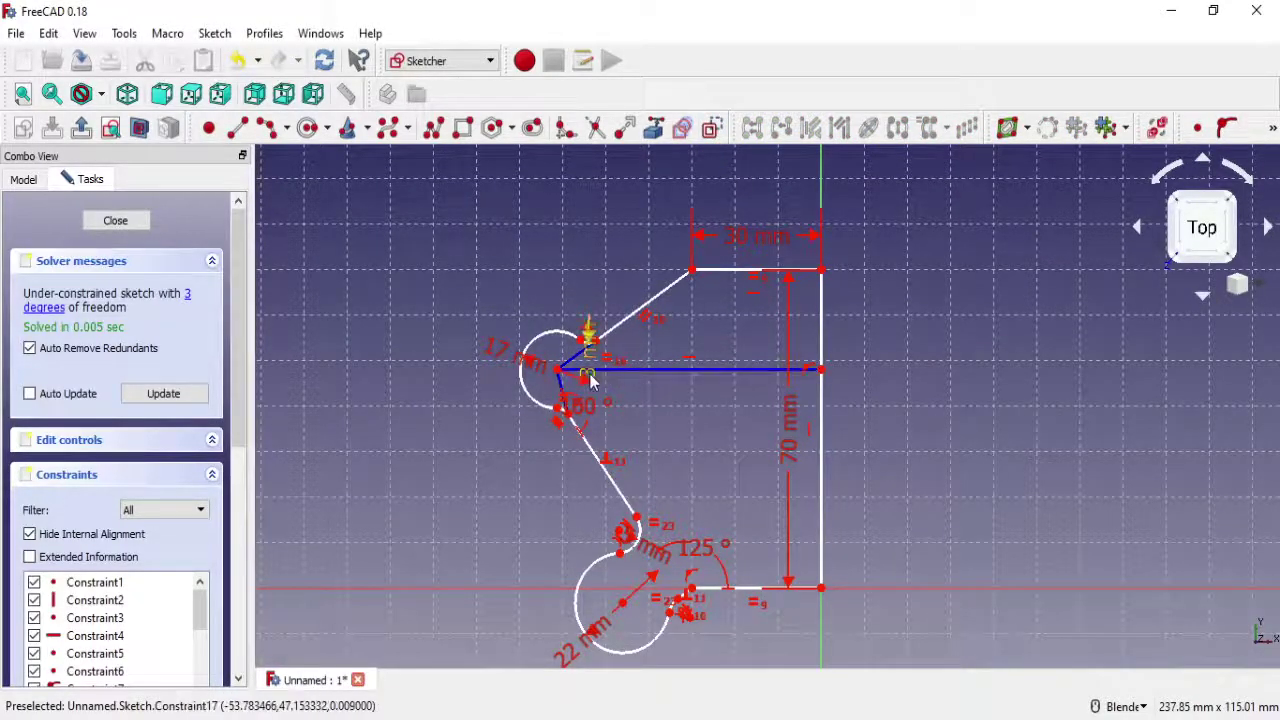
drag(558, 376, 558, 394)
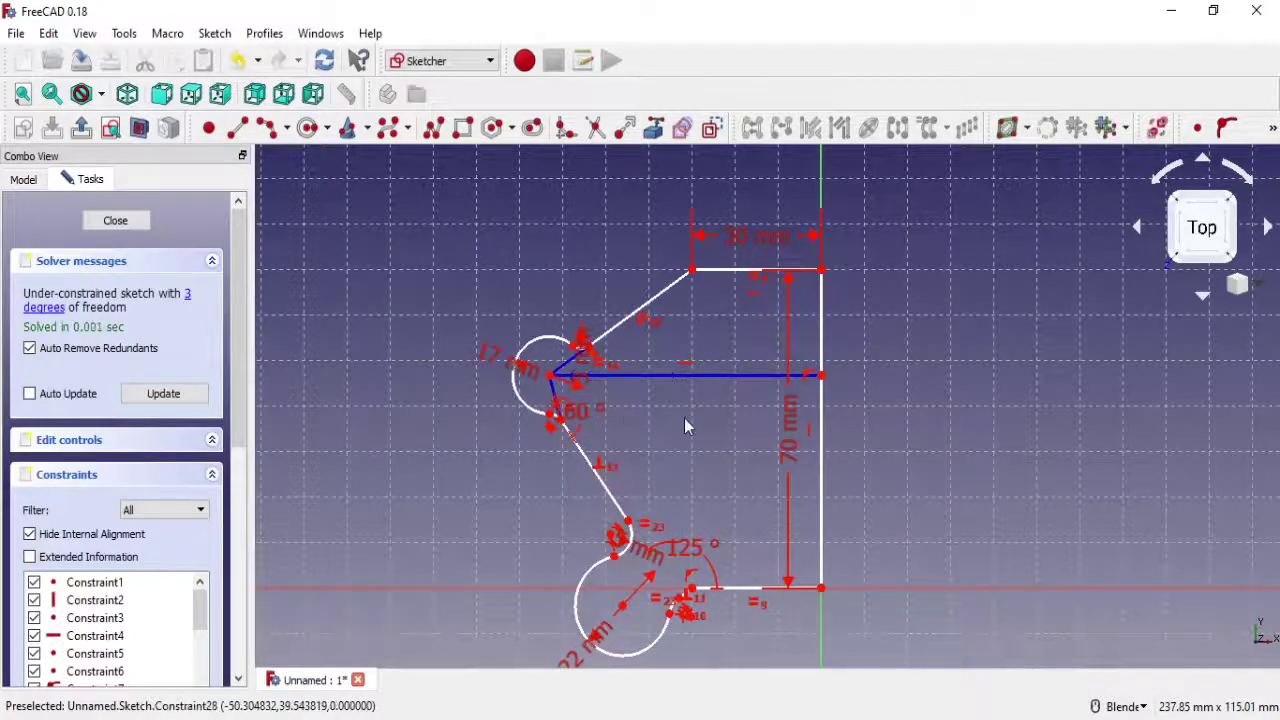
click(737, 375)
key(Delete)
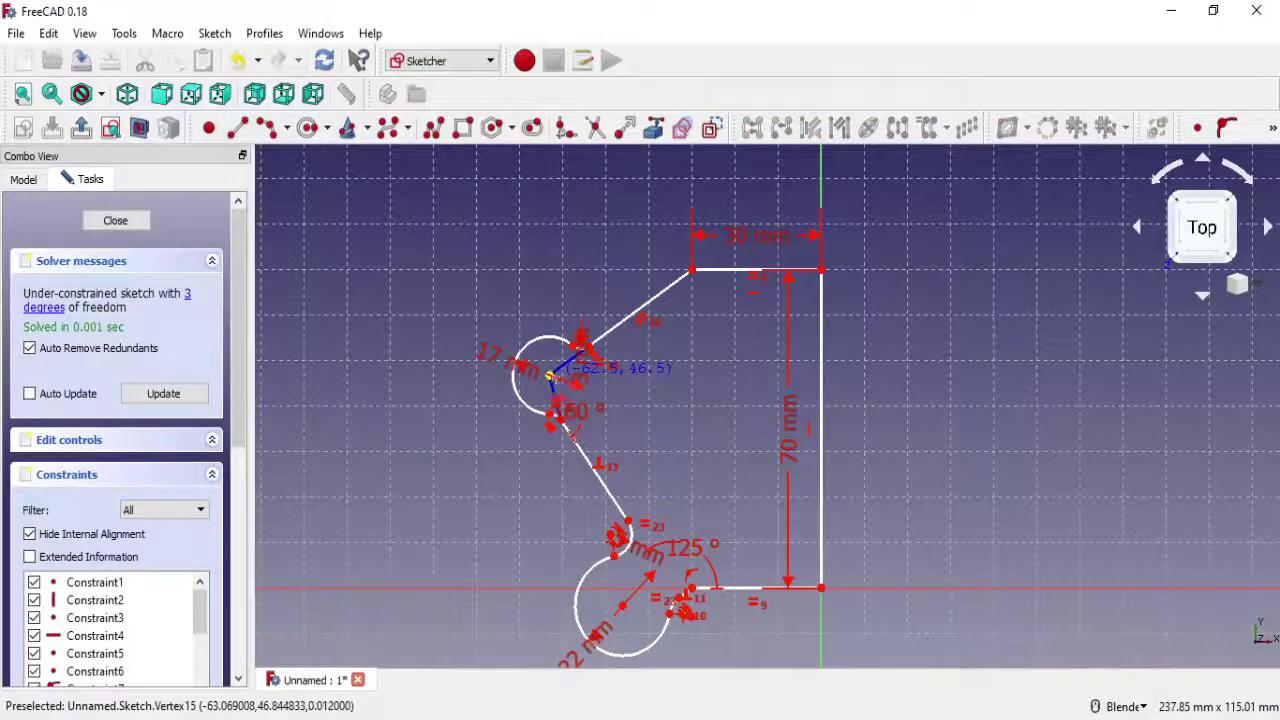
Draw a construction diagonal from the small arc's centre to the bottom-right corner, dimensioned 78 mm
click(558, 413)
click(820, 587)
click(725, 510)
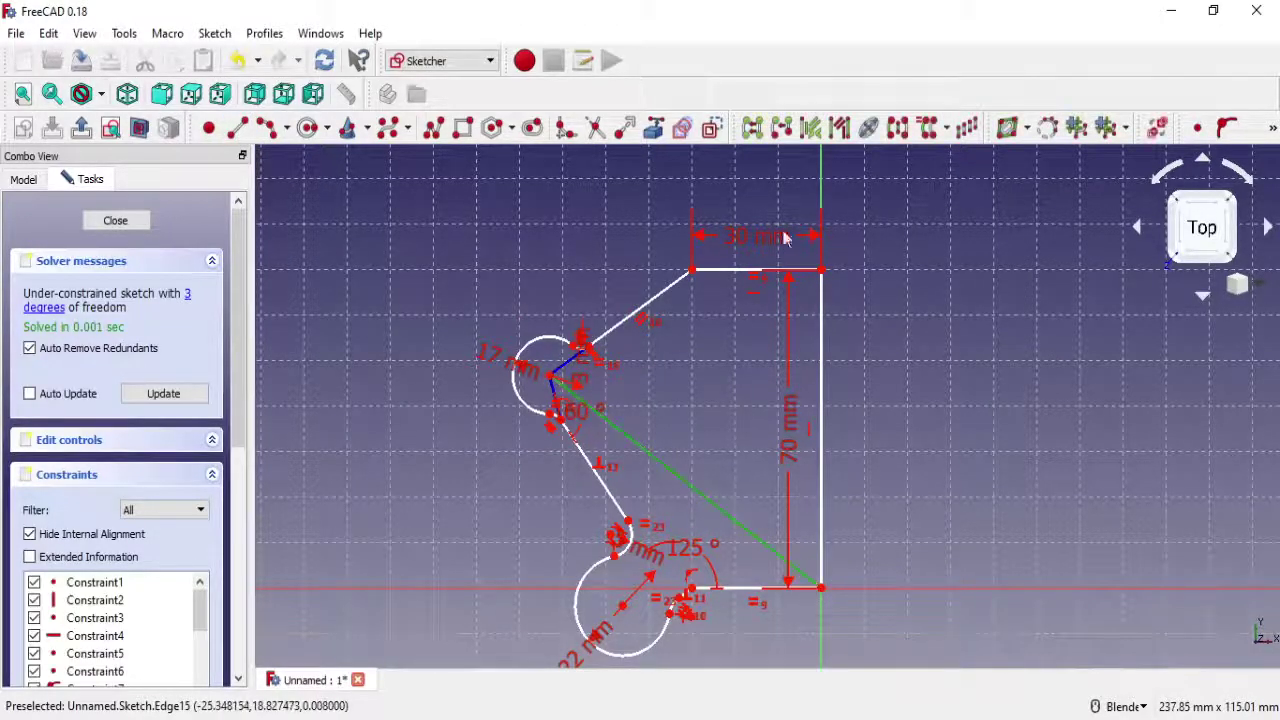
key(c)
key(m)
click(1274, 134)
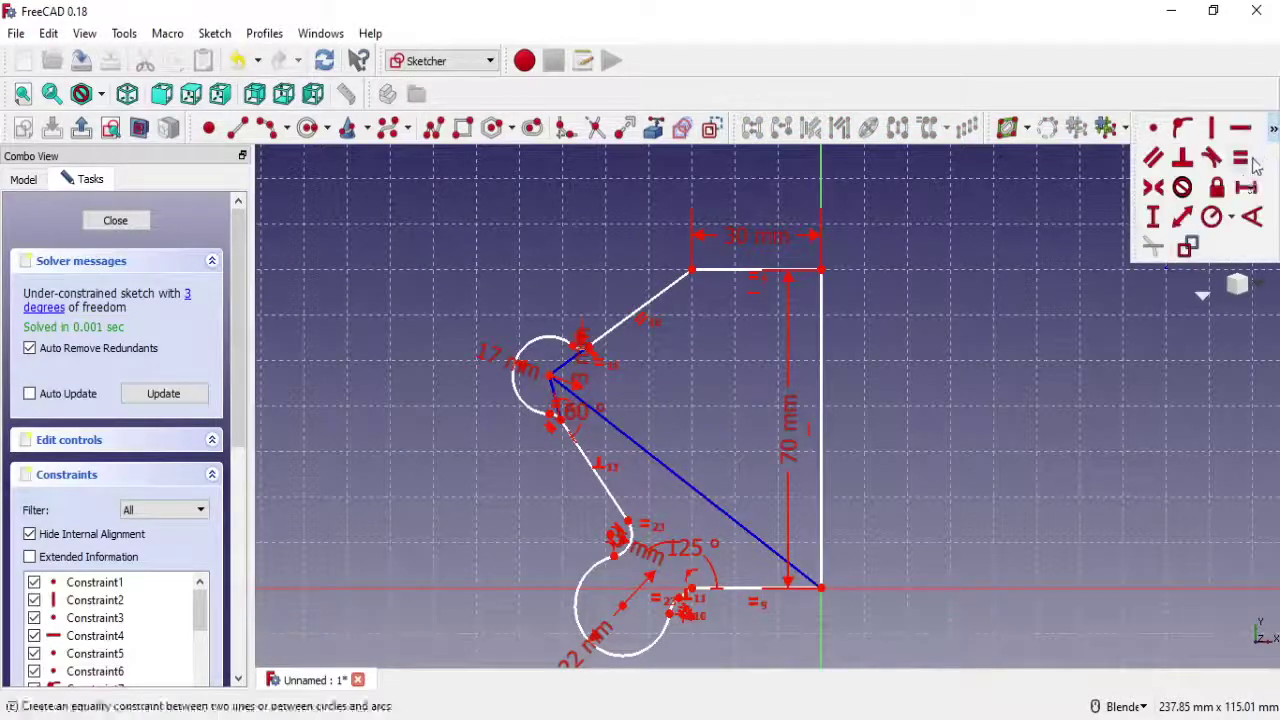
click(625, 430)
text(78)
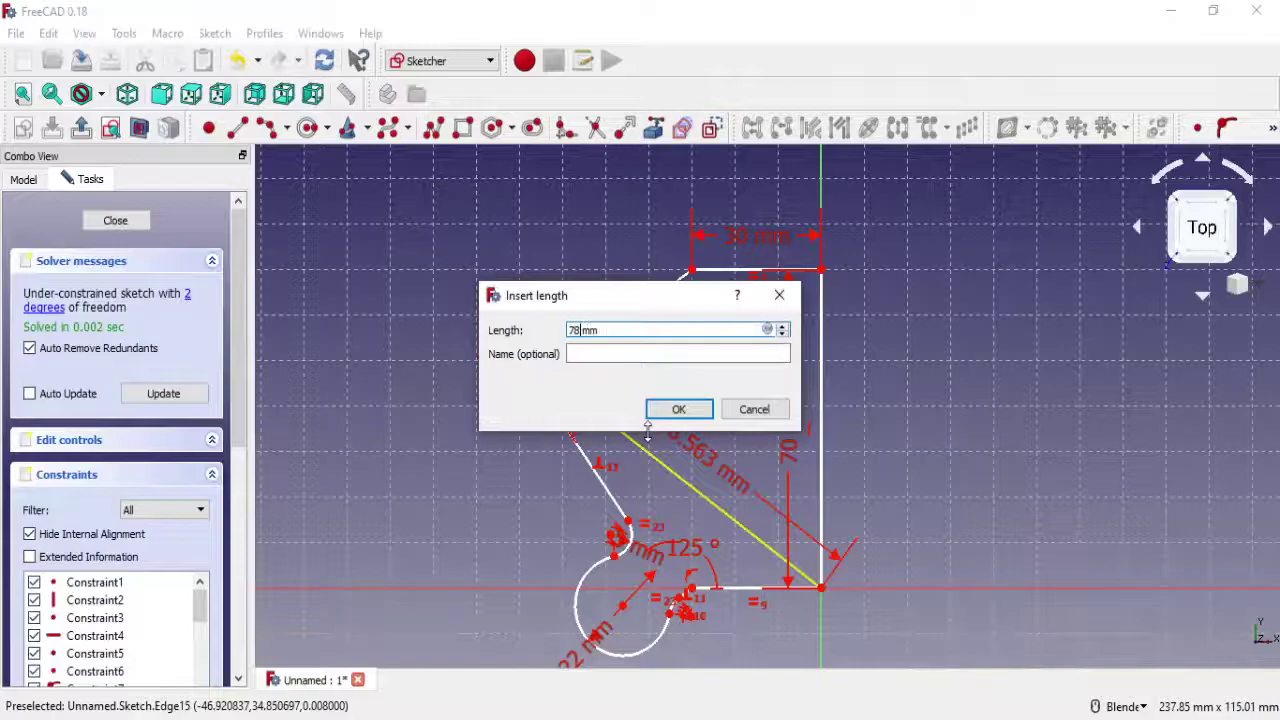
click(690, 412)
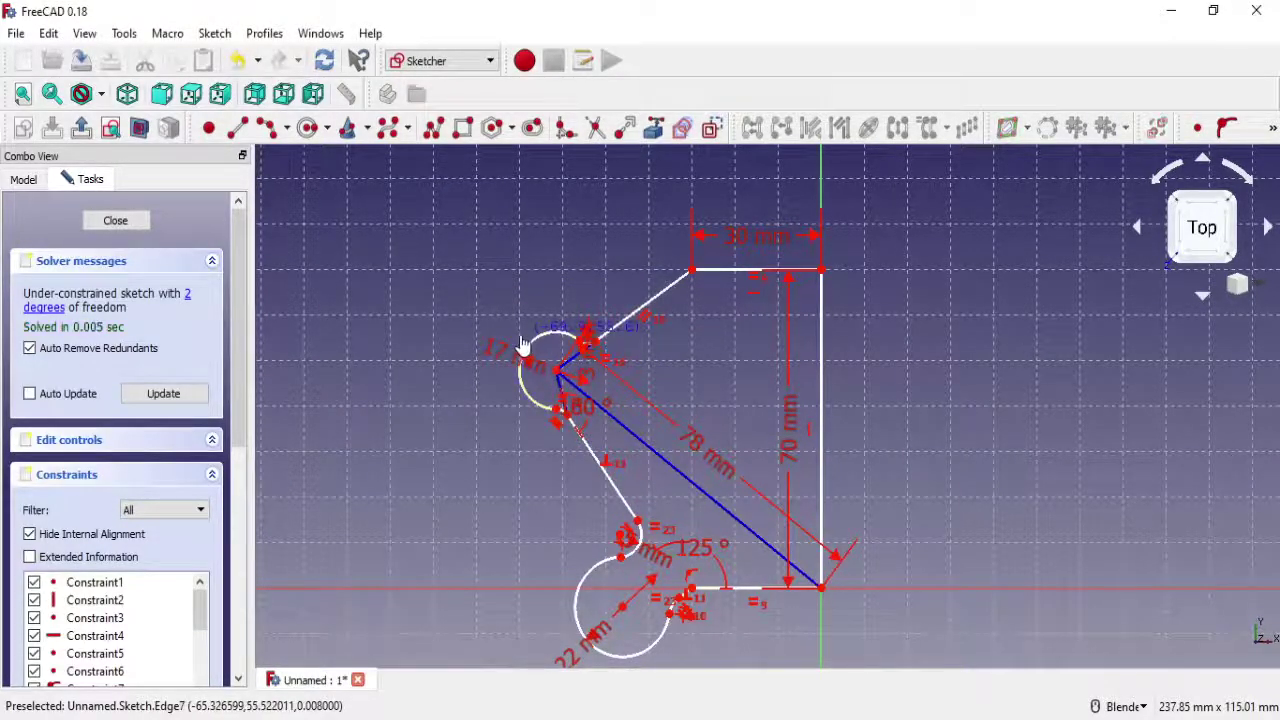
Change the diagonal's length from 78 mm to 85 mm and reposition the lower arc's centre
mouse_move(622, 608)
mouse_down()
mouse_move(632, 560)
mouse_move(630, 605)
mouse_move(590, 608)
mouse_move(608, 612)
mouse_move(600, 625)
mouse_move(640, 625)
mouse_move(643, 586)
mouse_move(660, 592)
mouse_move(622, 610)
mouse_up()
shift+middle_drag(748, 606, 699, 461)
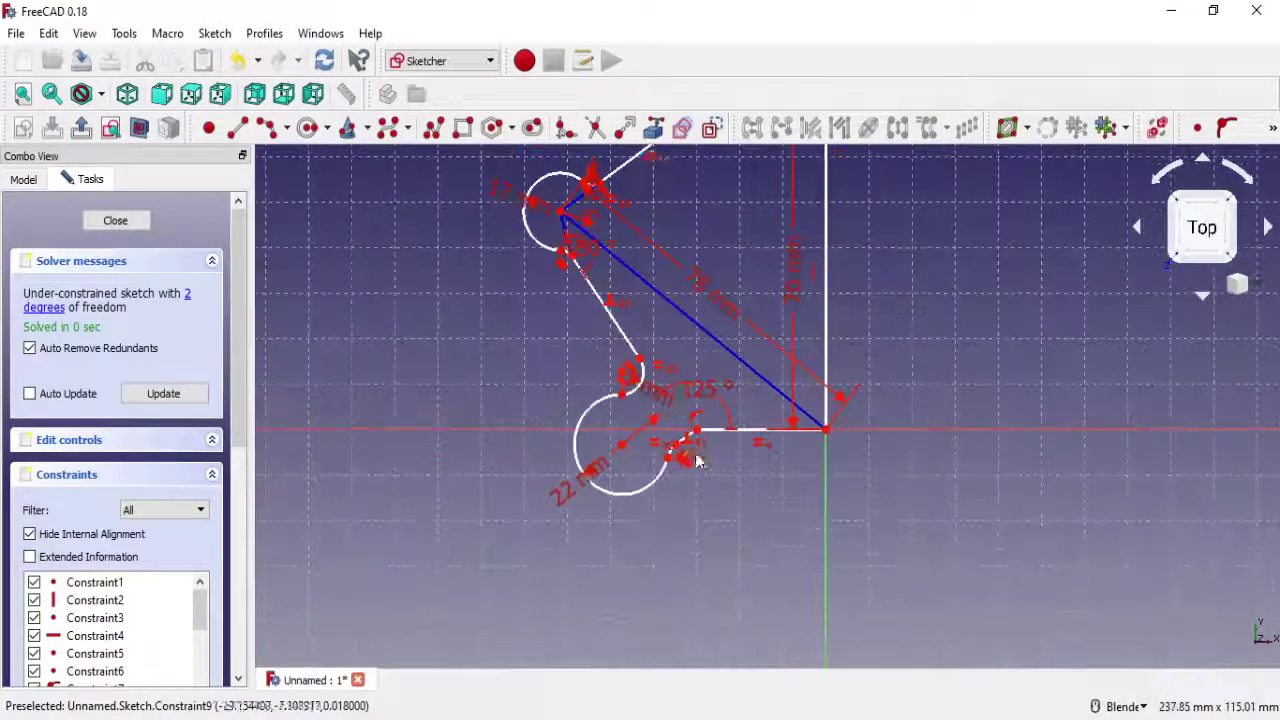
scroll(659, 362, up, 2)
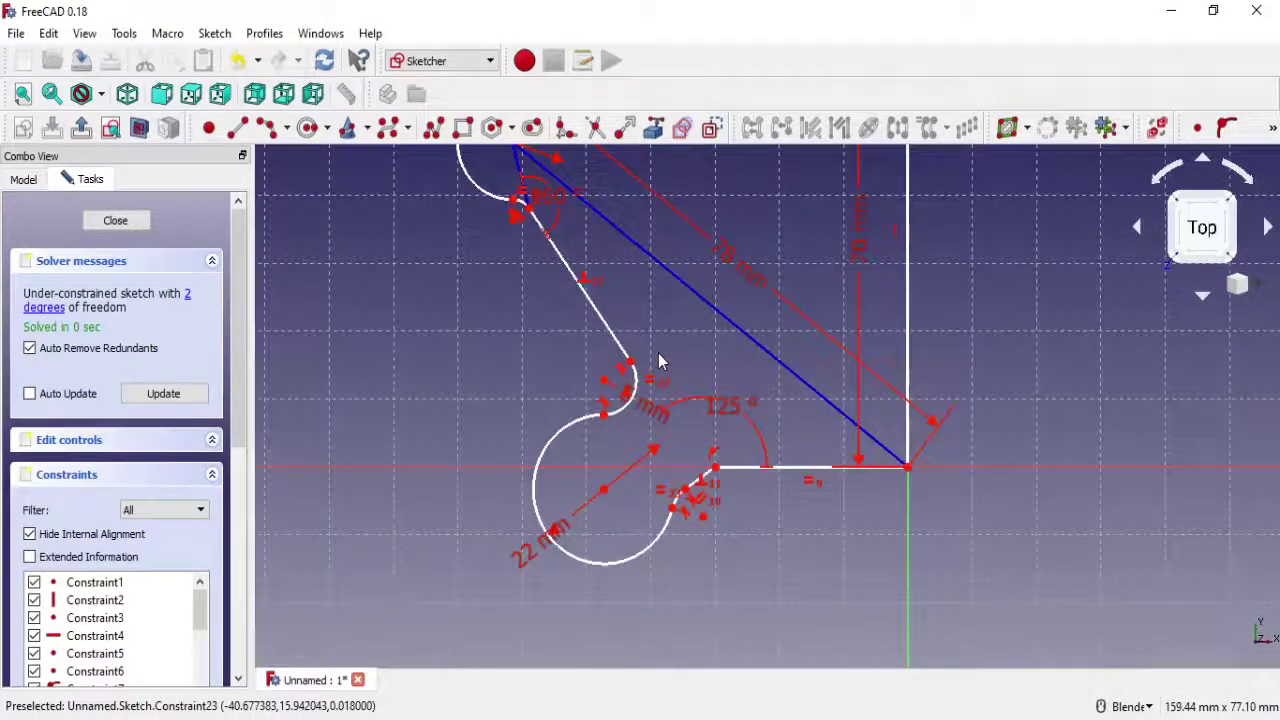
scroll(665, 400, up, 2)
scroll(680, 449, up, 1)
scroll(686, 466, down, 7)
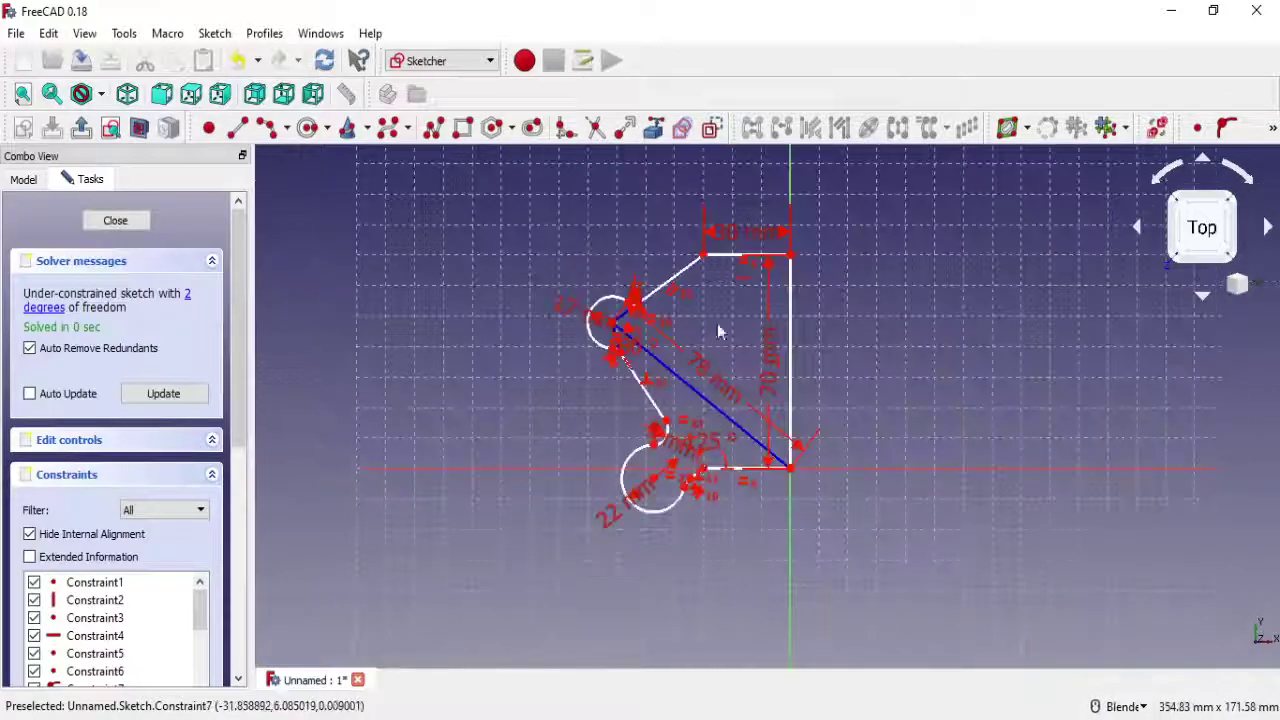
scroll(722, 360, up, 3)
double_click(706, 401)
text(85)
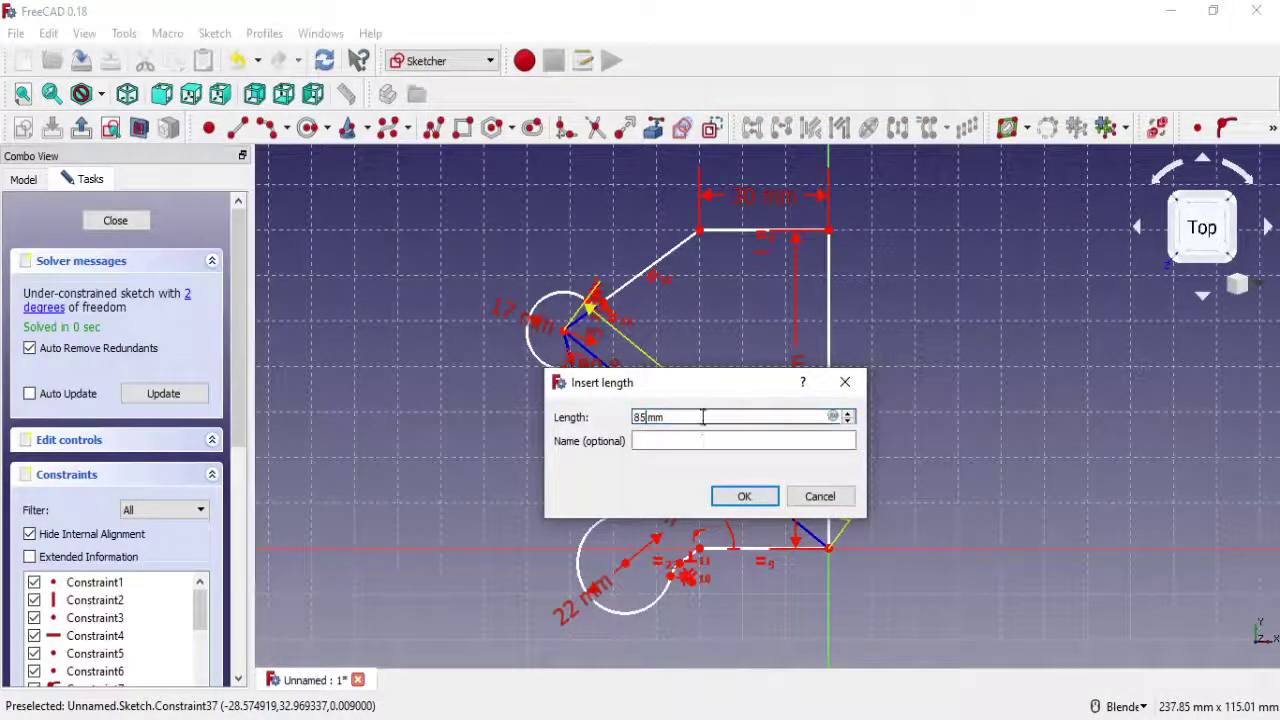
click(728, 495)
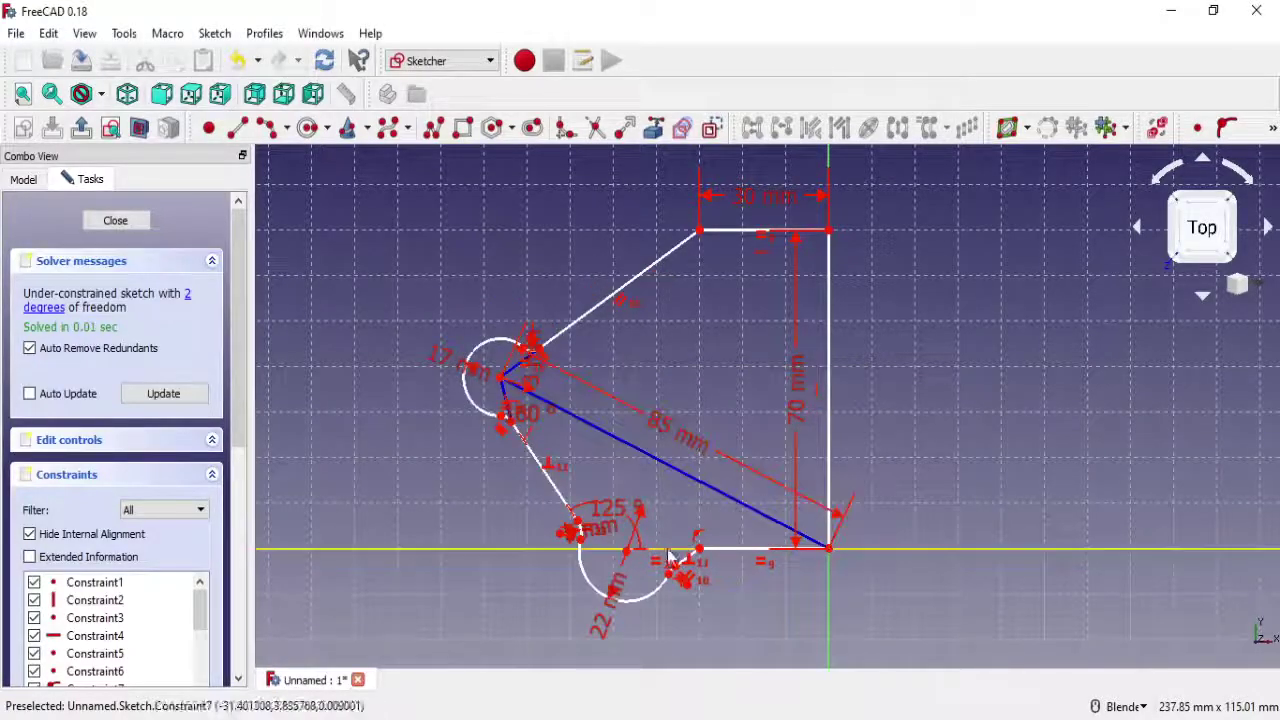
drag(626, 551, 593, 601)
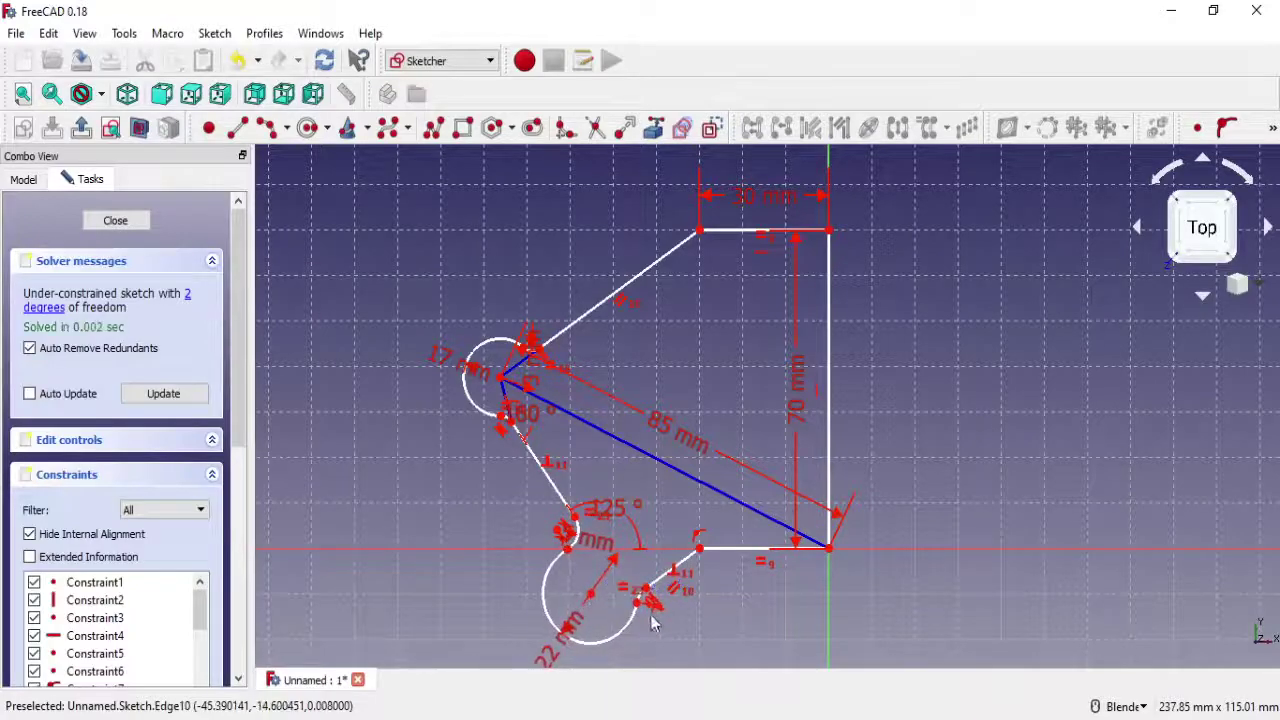
scroll(659, 617, down, 2)
scroll(659, 617, up, 2)
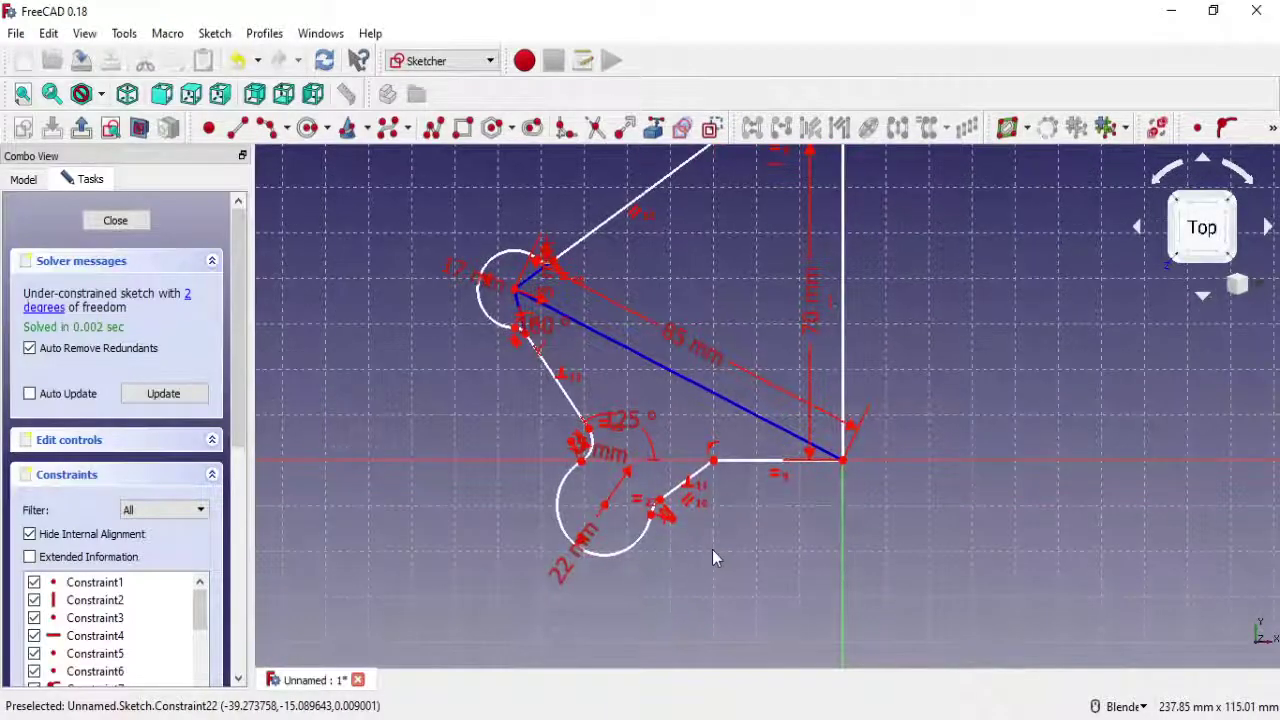
scroll(712, 549, up, 2)
Draw a construction line from the lower circle's centre to the origin corner
click(238, 127)
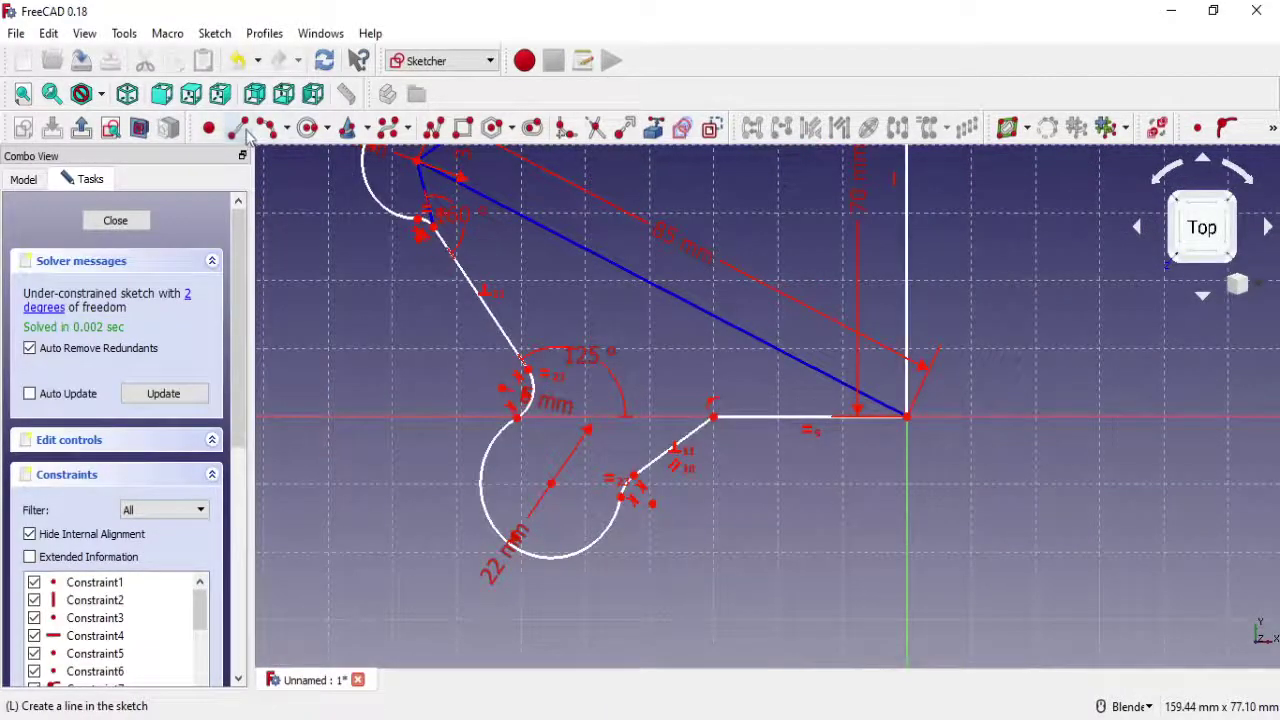
click(551, 483)
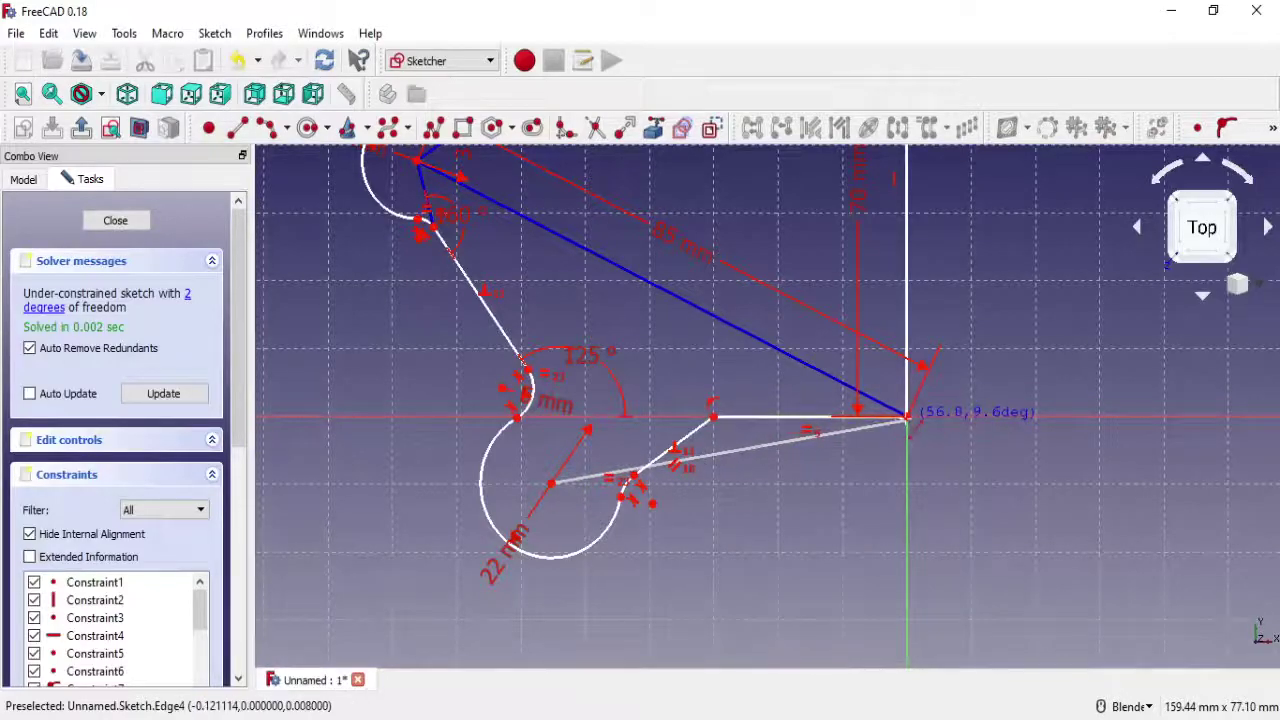
click(907, 417)
click(800, 437)
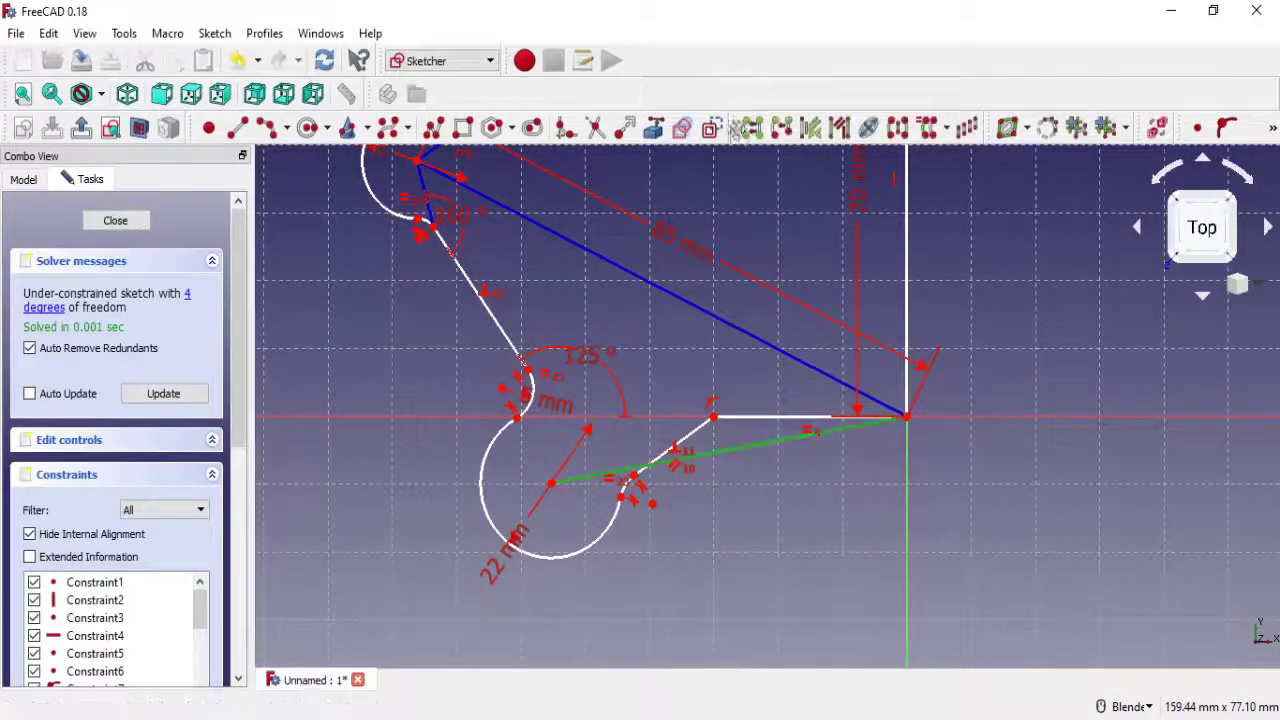
click(711, 127)
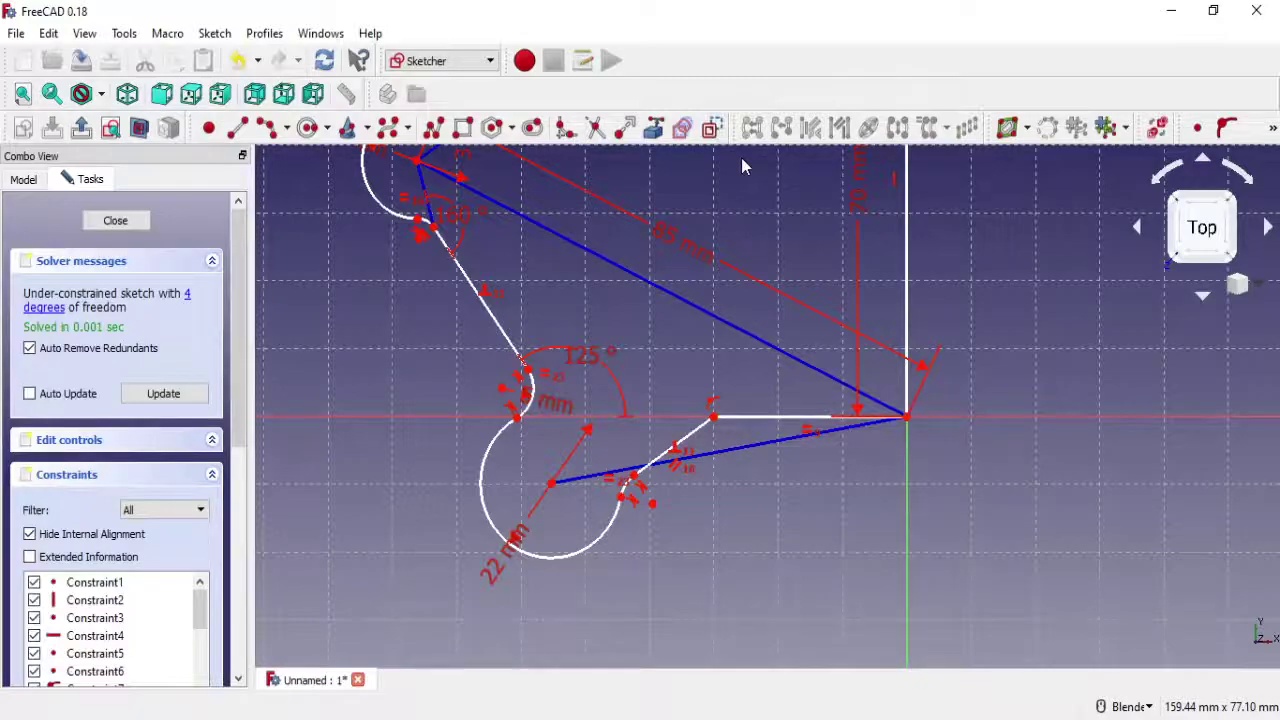
Fix the new construction line's length at 60 mm
click(1272, 130)
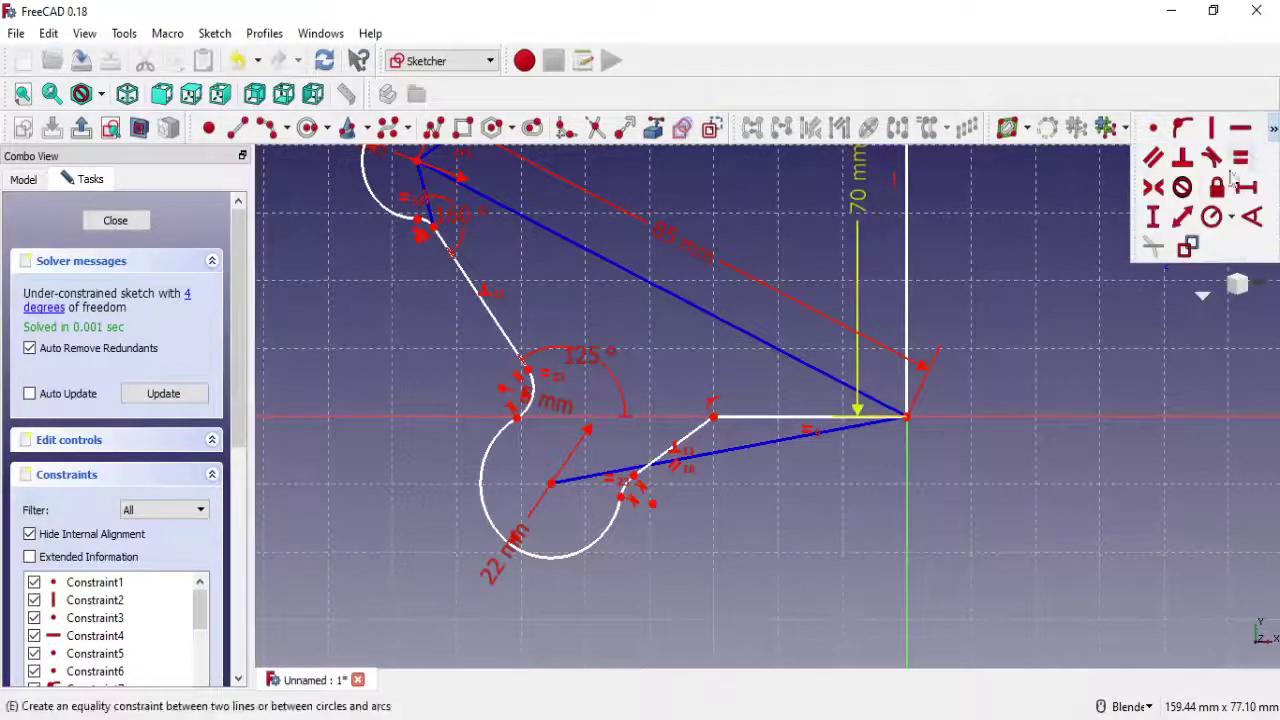
click(1199, 218)
click(770, 443)
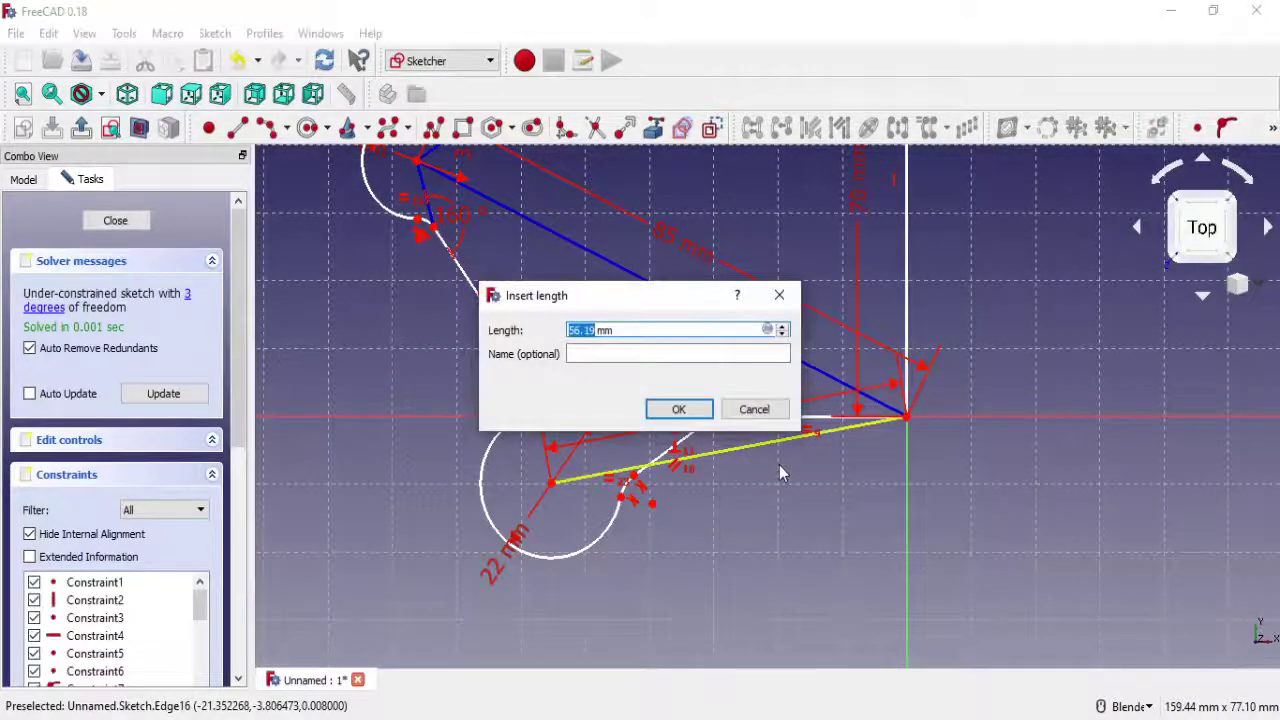
text(60)
click(678, 409)
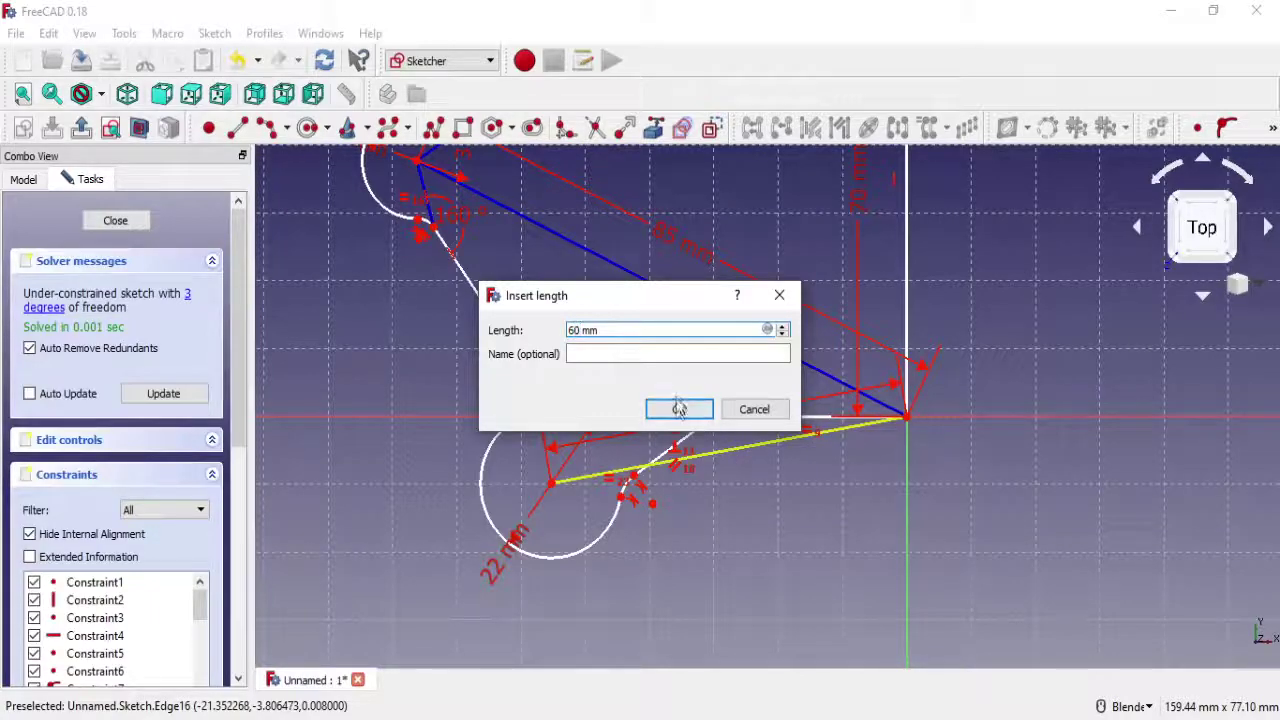
scroll(915, 415, up, 4)
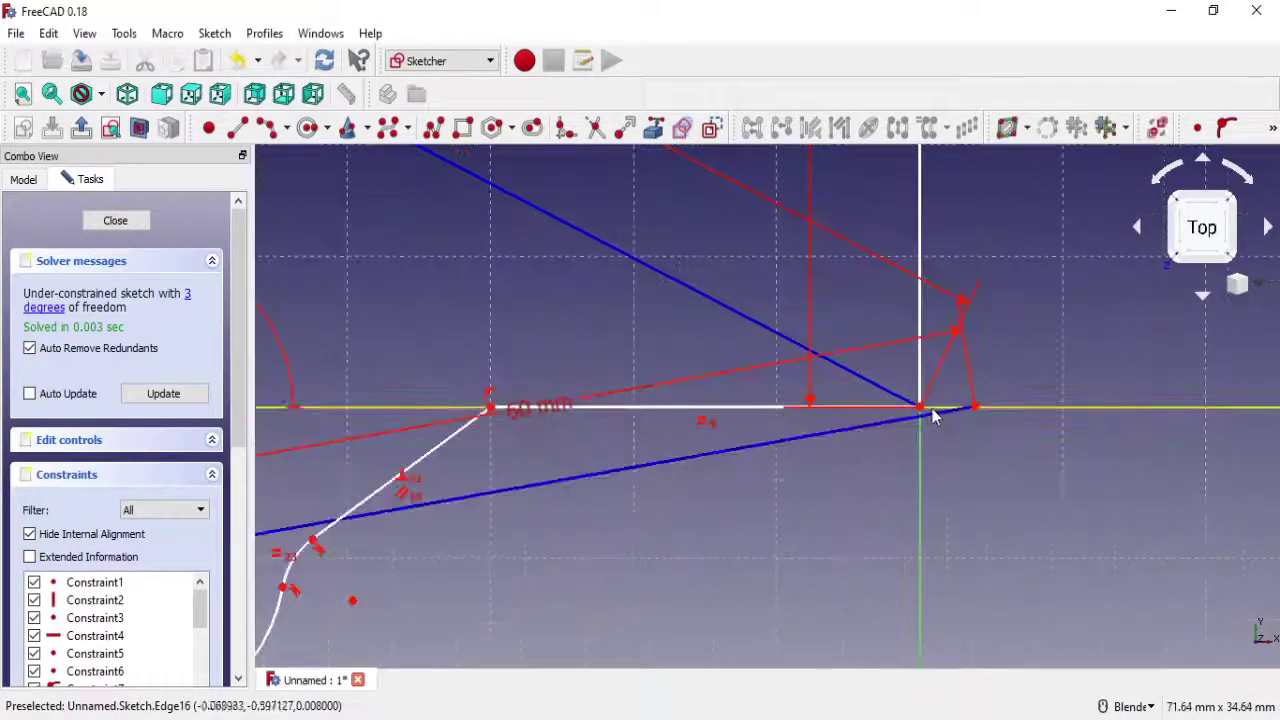
Make the construction line's end coincident with the origin and test the remaining free geometry
click(1197, 127)
scroll(817, 432, down, 2)
scroll(594, 457, down, 2)
scroll(491, 493, up, 2)
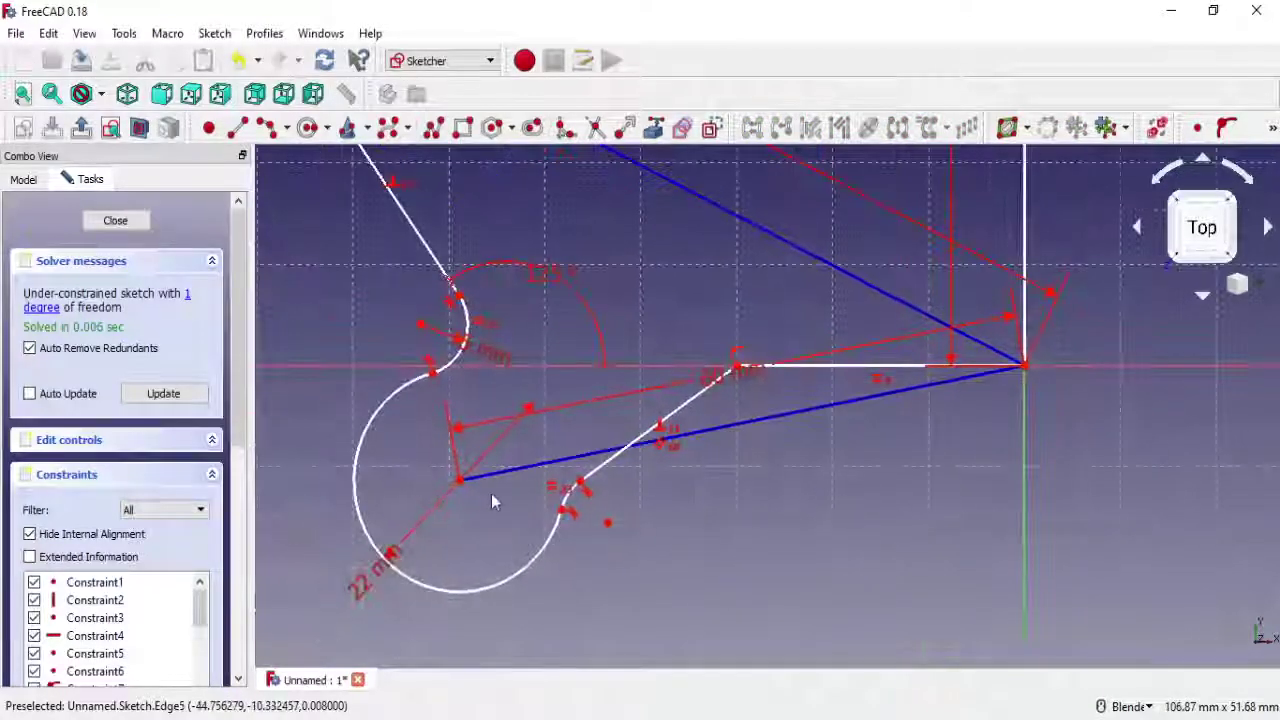
mouse_move(515, 517)
mouse_down()
mouse_move(515, 532)
mouse_move(500, 466)
mouse_move(530, 480)
mouse_up()
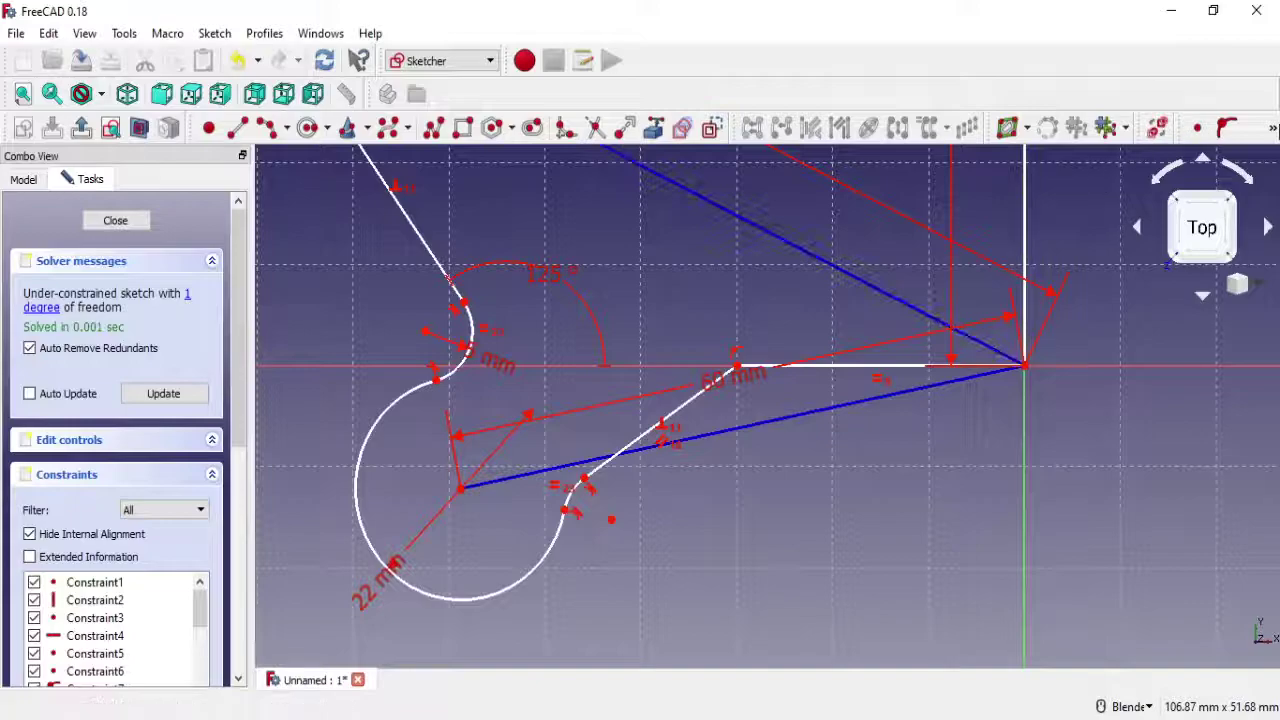
Set the construction line at 170° to the horizontal axis and move the 60 mm label aside
click(1273, 128)
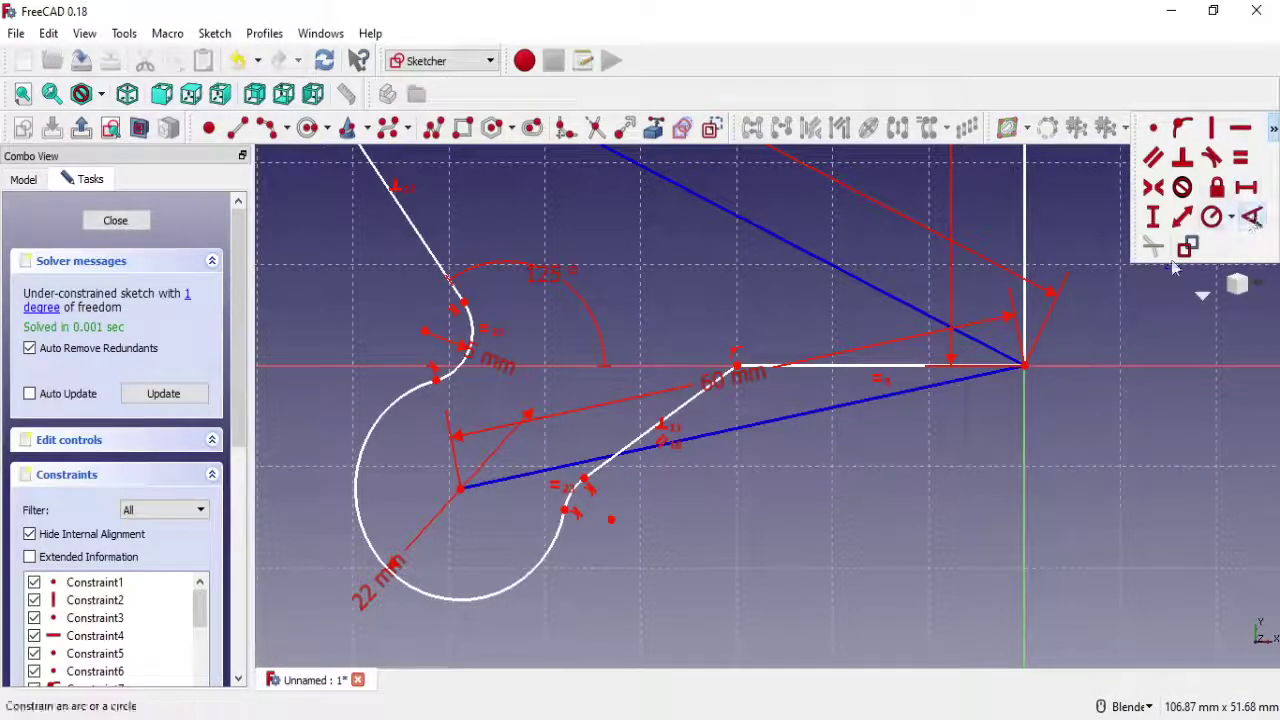
click(648, 379)
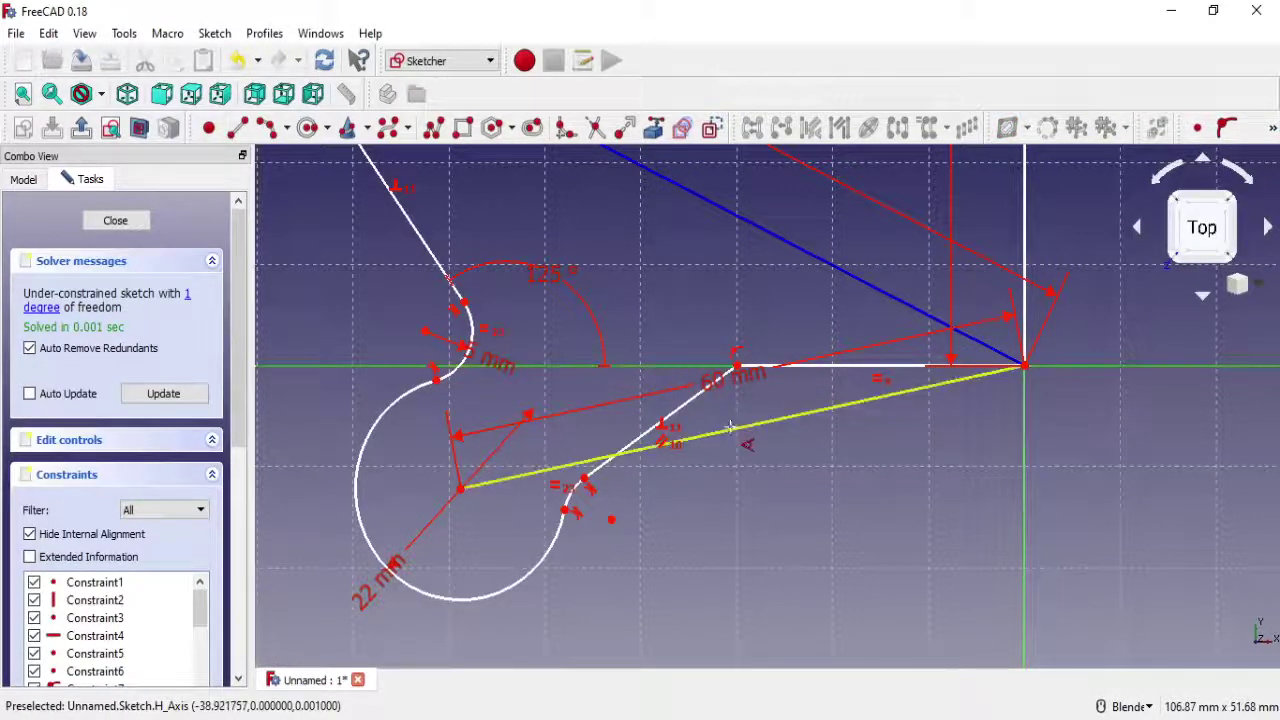
click(732, 429)
text(170)
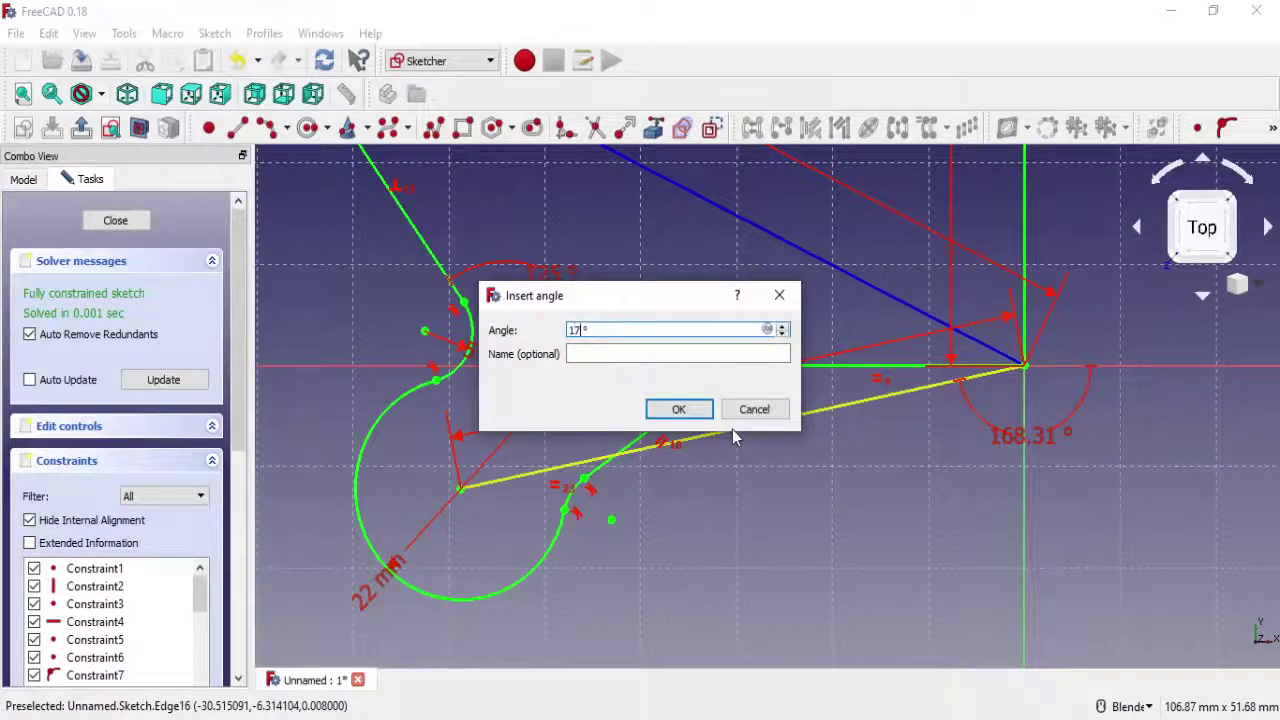
click(678, 409)
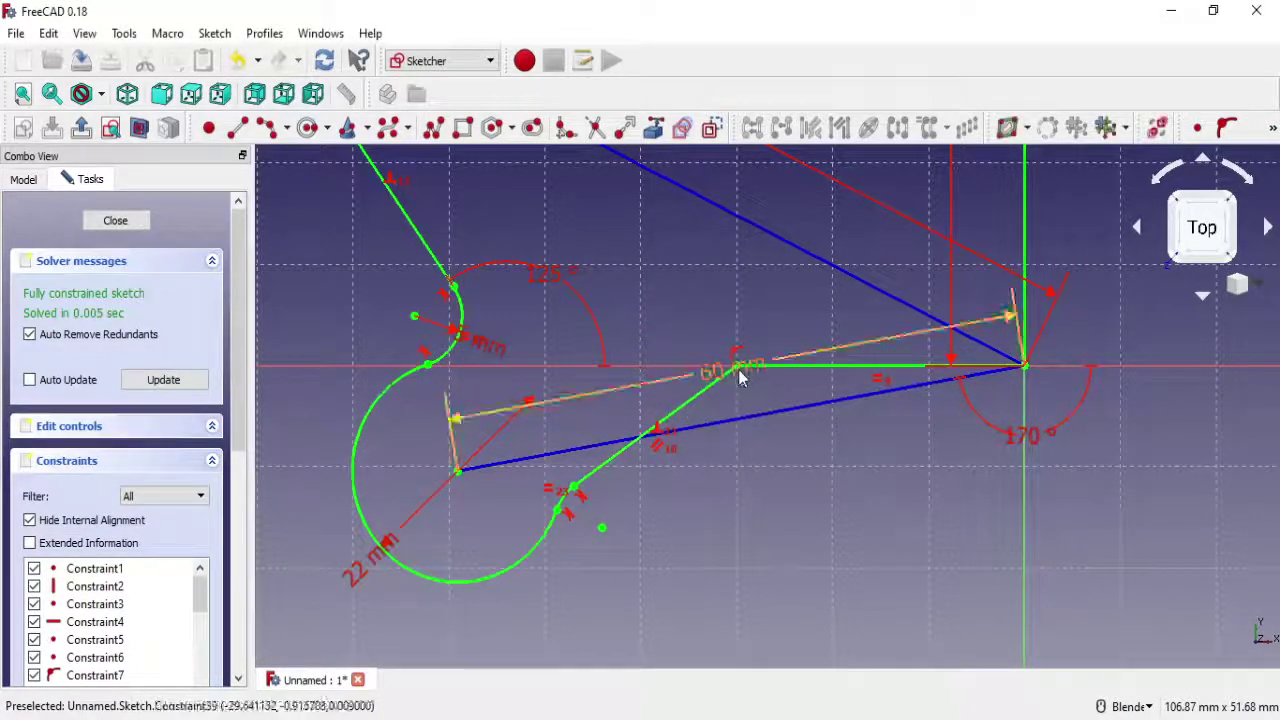
drag(680, 410, 690, 333)
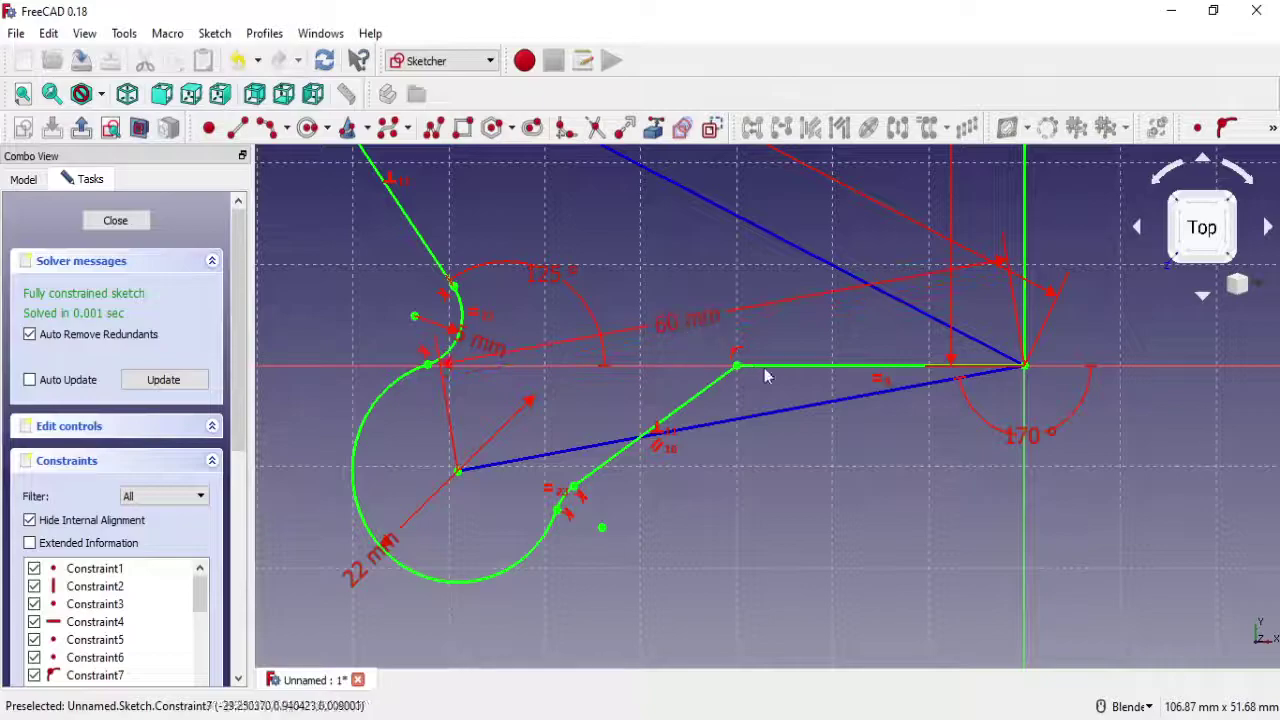
scroll(760, 370, up, 1)
scroll(755, 362, up, 1)
Fillet the corner between the diagonal and horizontal edges and constrain that edge horizontal
click(567, 128)
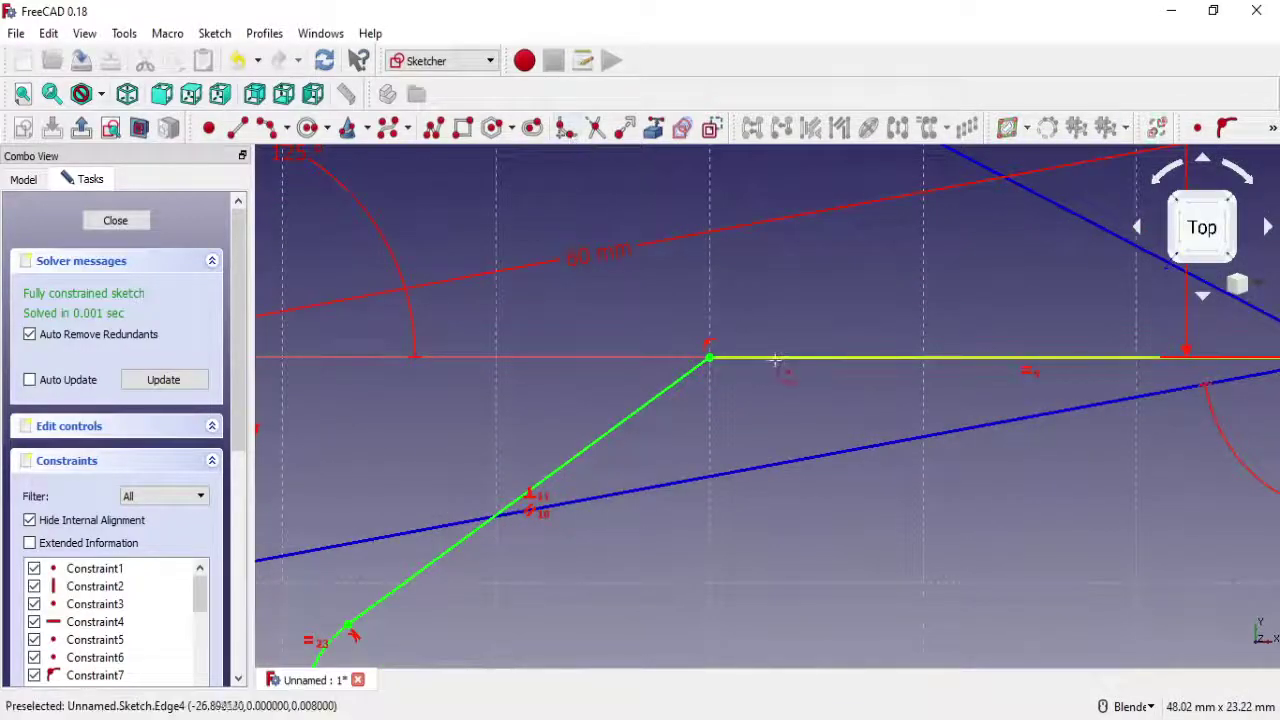
click(776, 358)
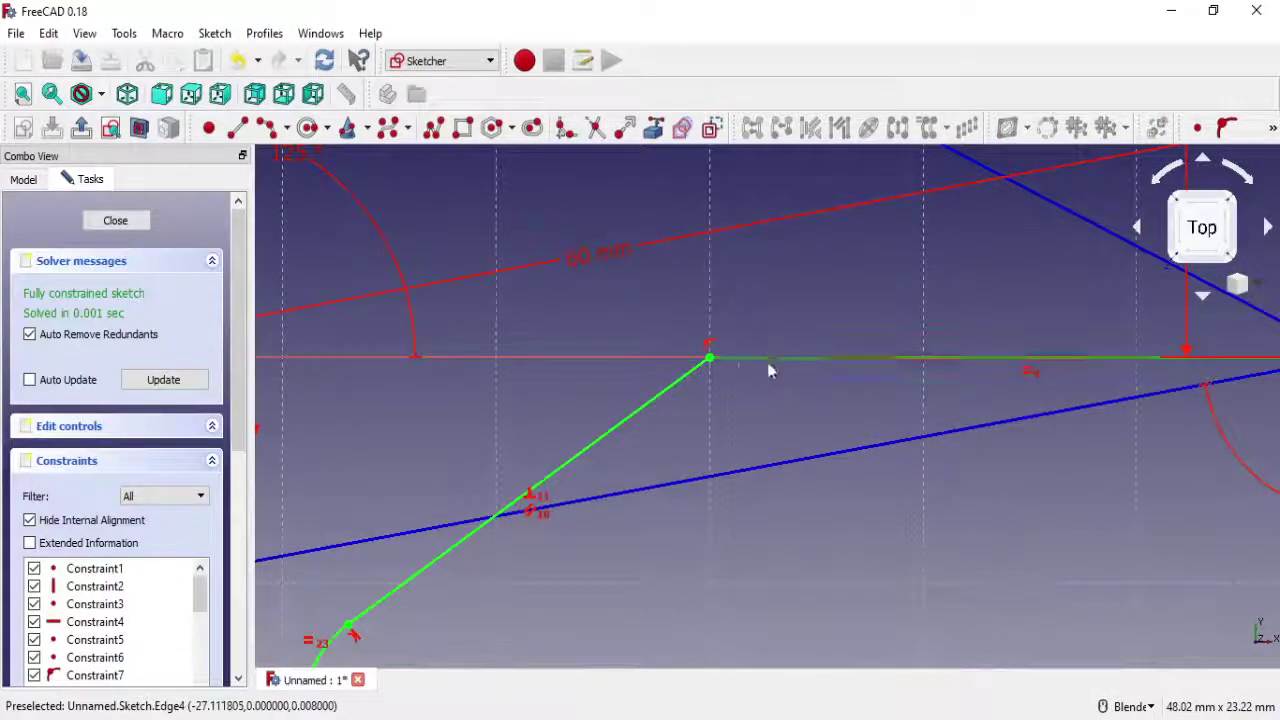
click(687, 393)
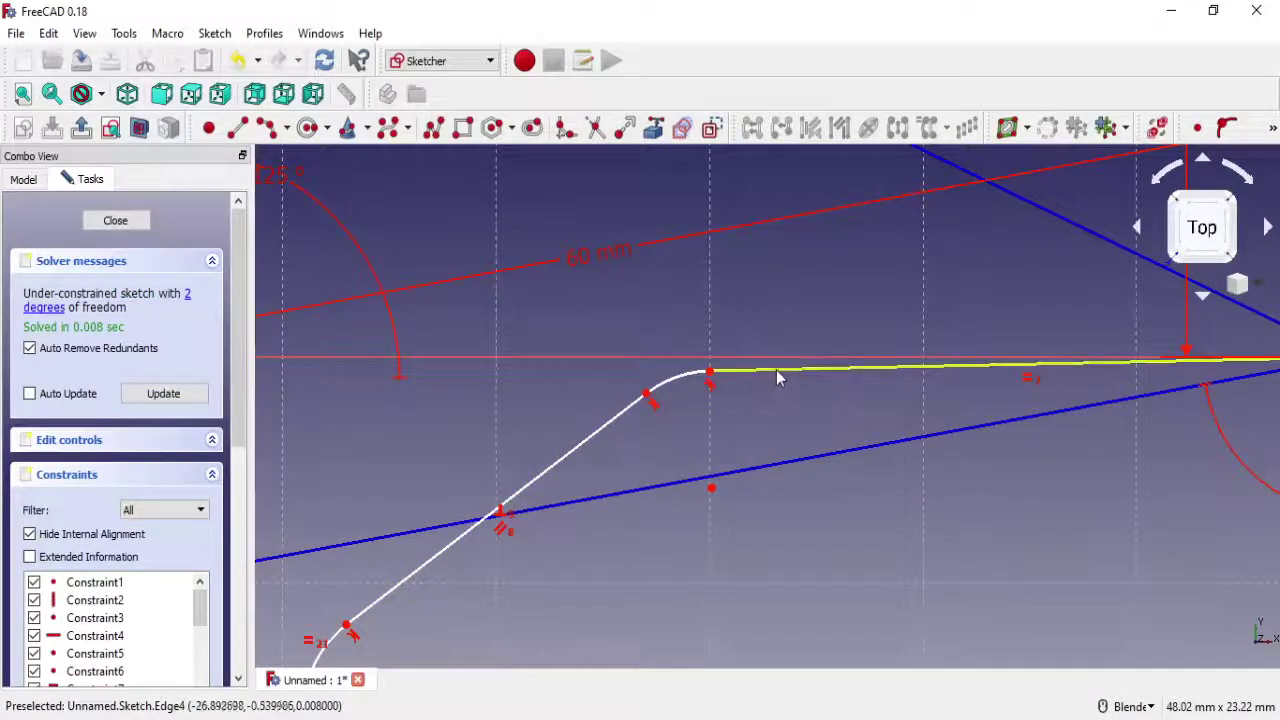
click(742, 373)
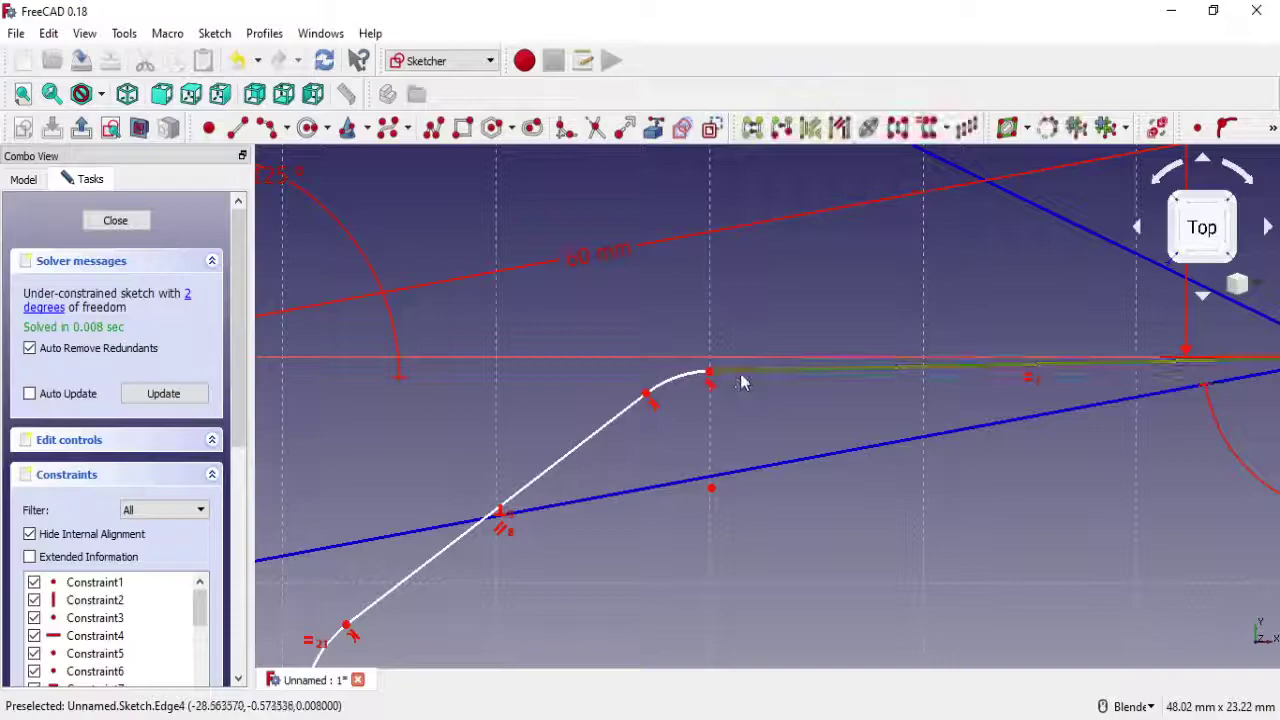
click(1274, 141)
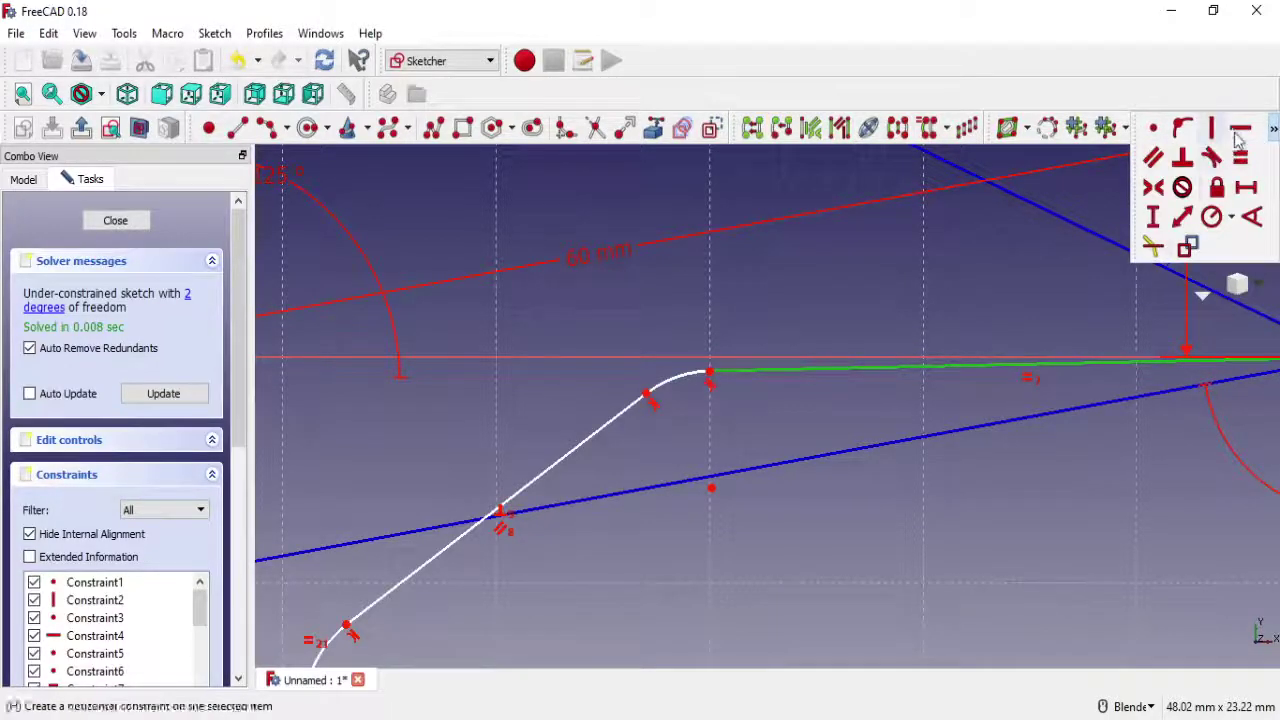
click(1222, 132)
scroll(873, 366, down, 2)
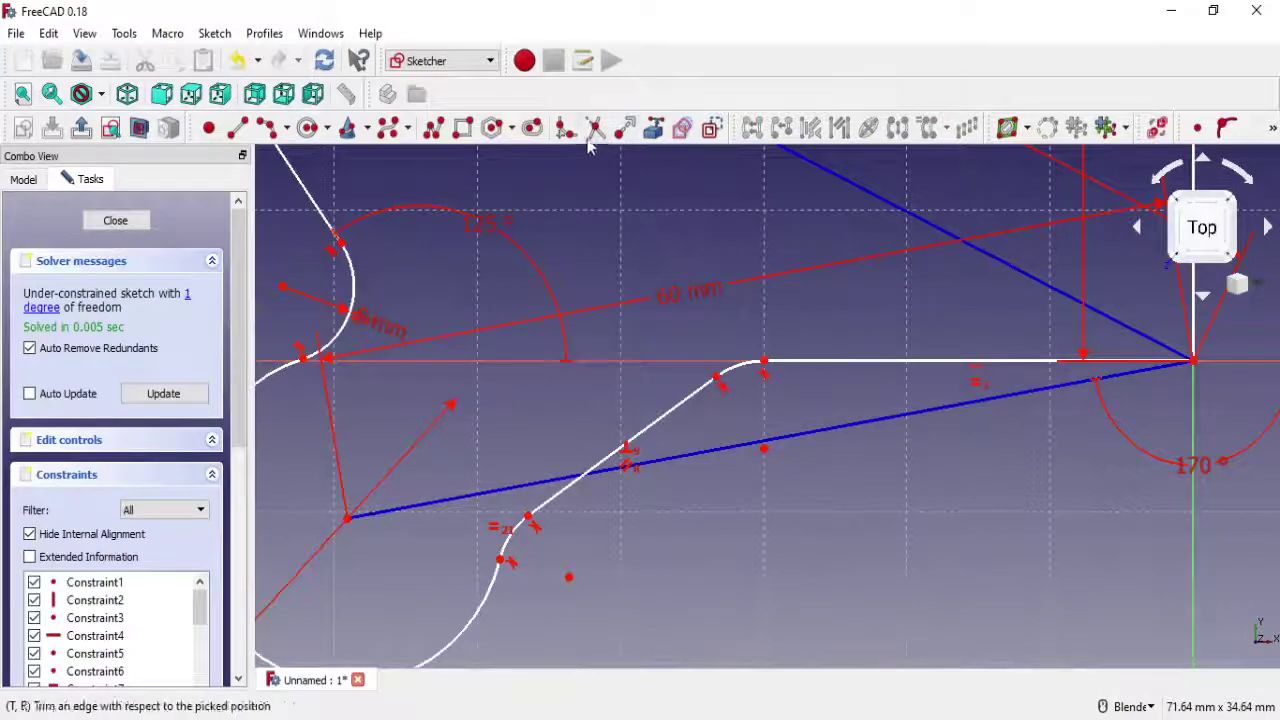
Give the fillet arc a 10 mm radius
click(1273, 128)
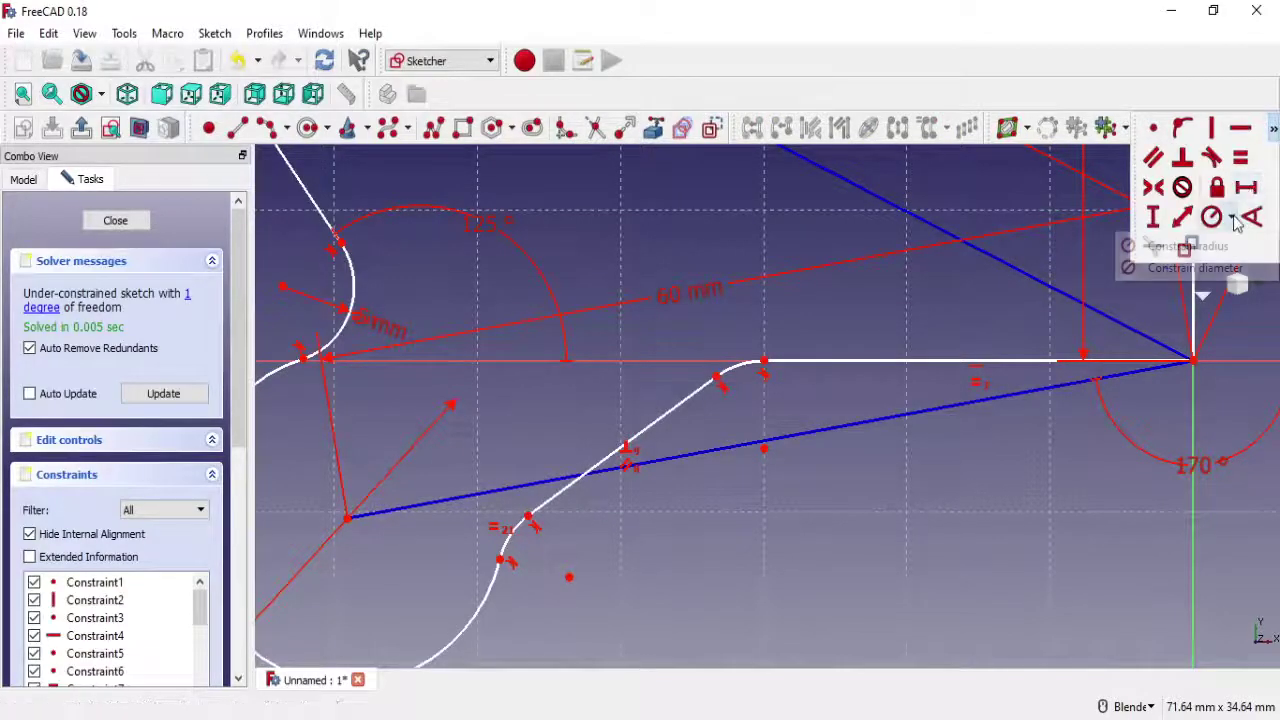
click(1231, 217)
click(1172, 243)
click(743, 367)
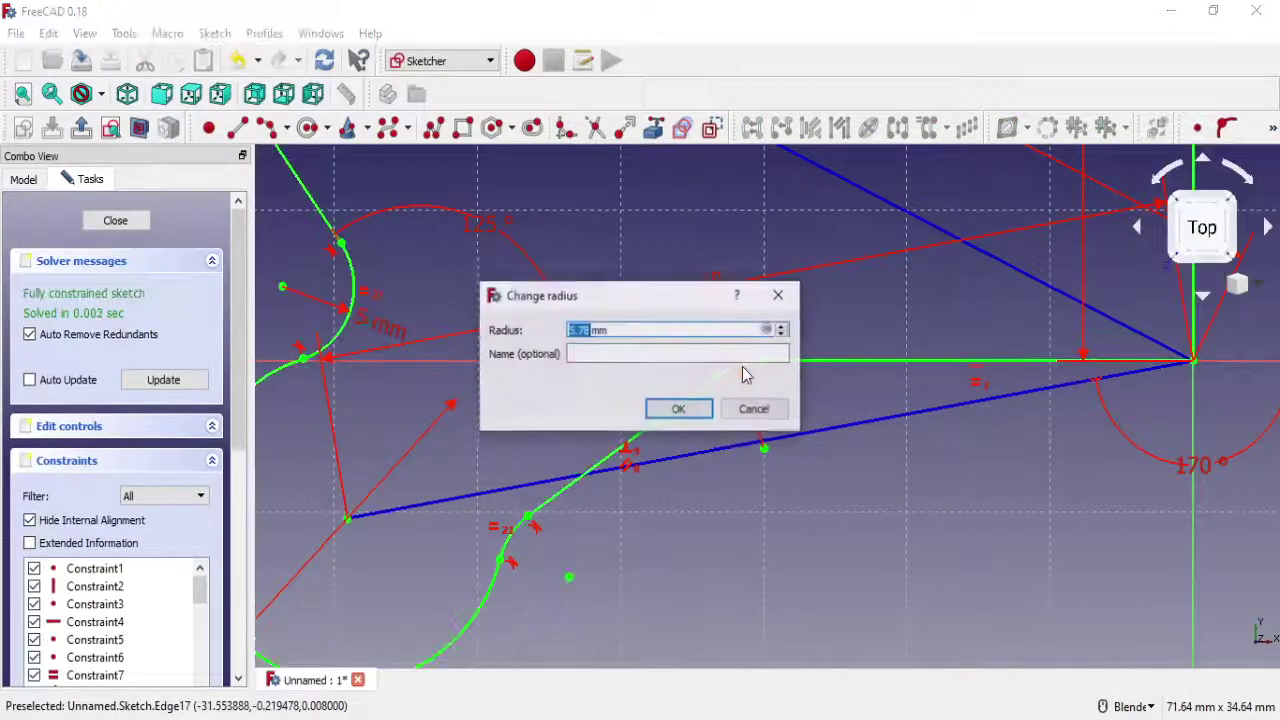
text(10)
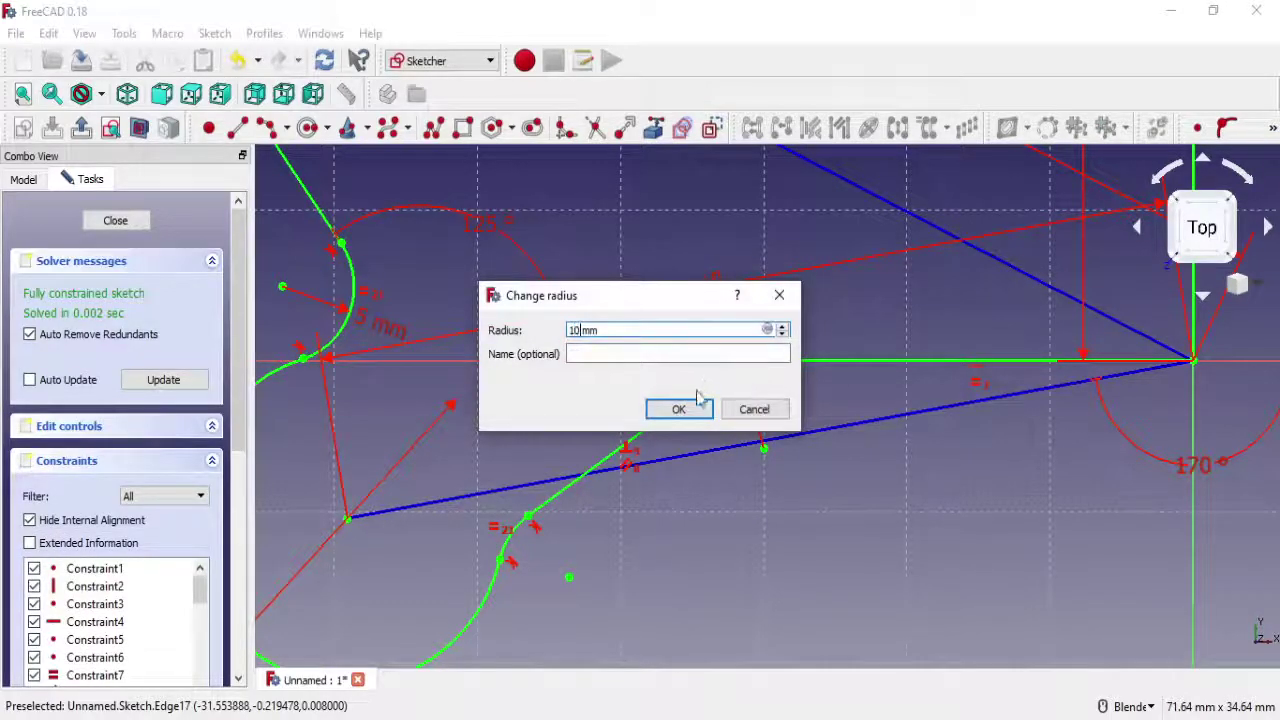
click(686, 409)
scroll(702, 410, down, 5)
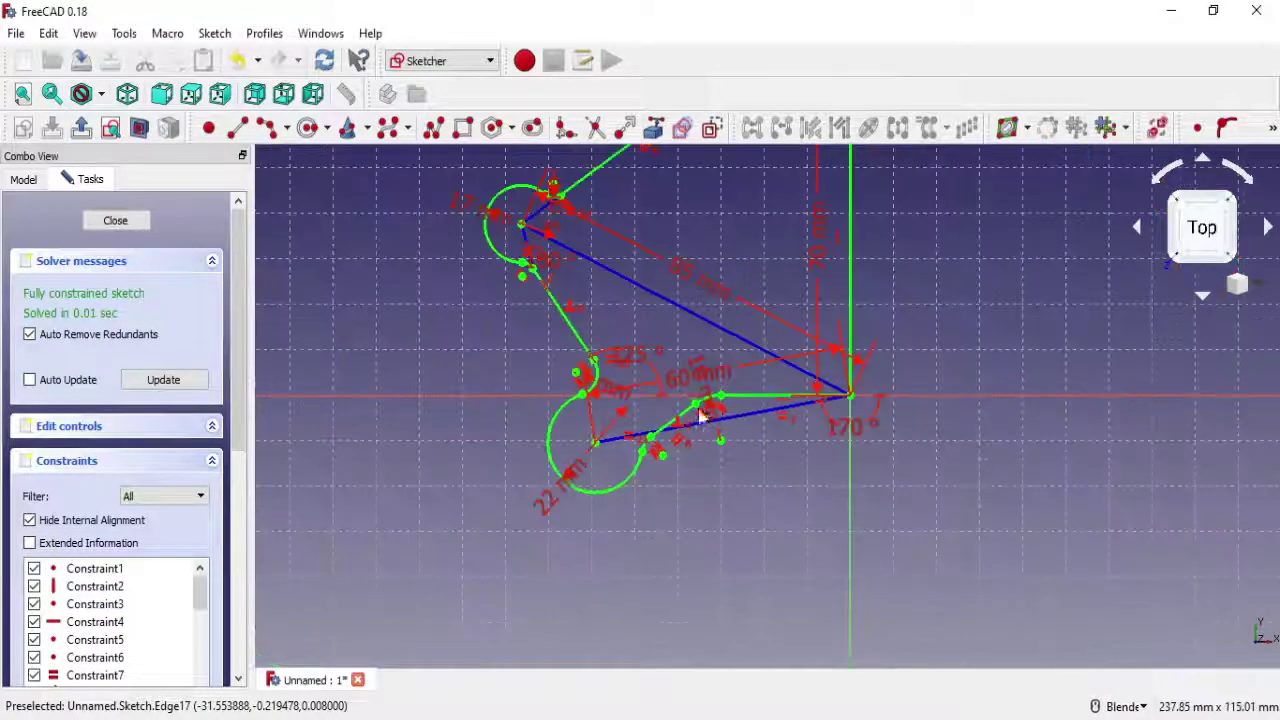
Fillet the corner between the slanted line and the top line of the profile
scroll(690, 415, up, 1)
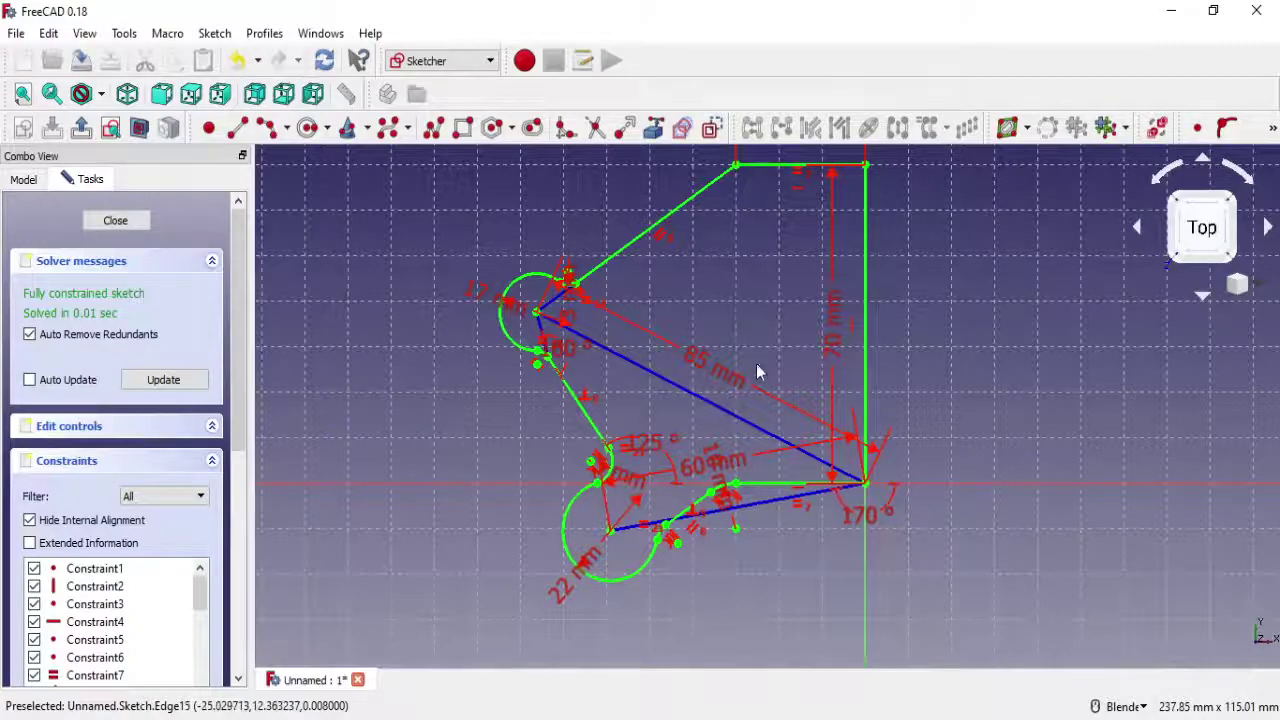
shift+middle_drag(757, 372, 760, 414)
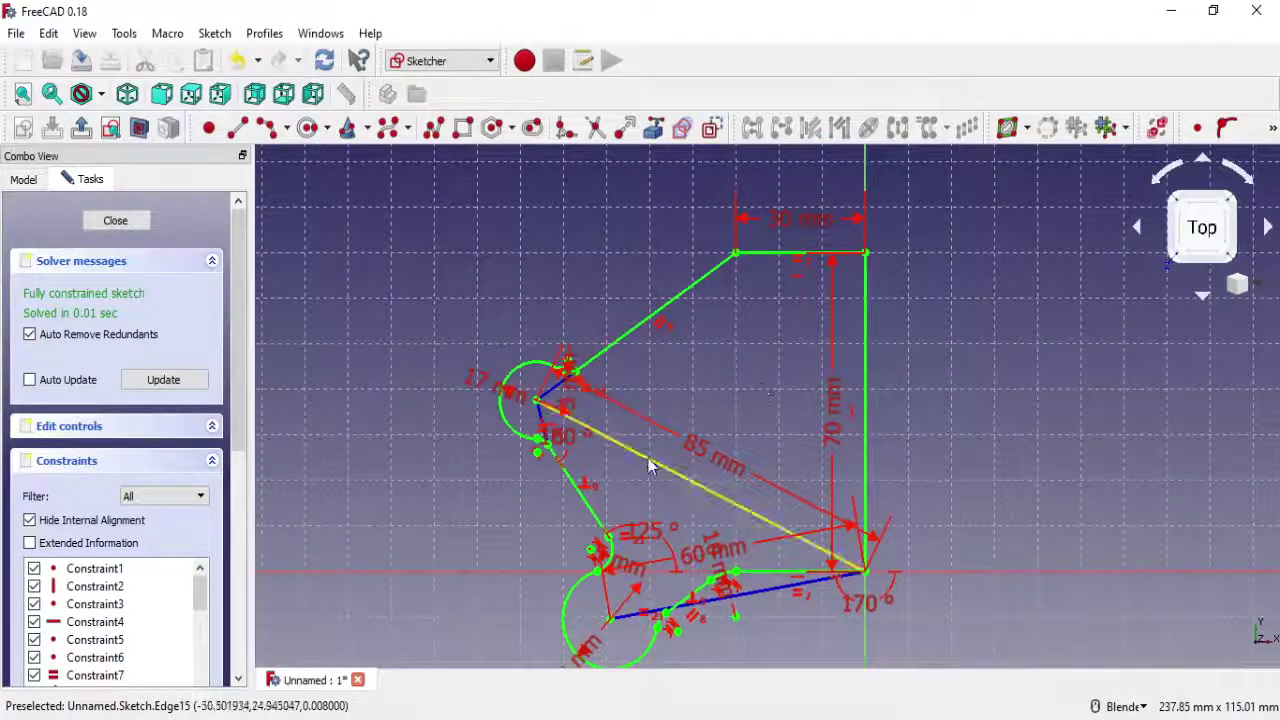
scroll(745, 251, up, 1)
scroll(738, 257, up, 4)
shift+middle_drag(730, 297, 775, 360)
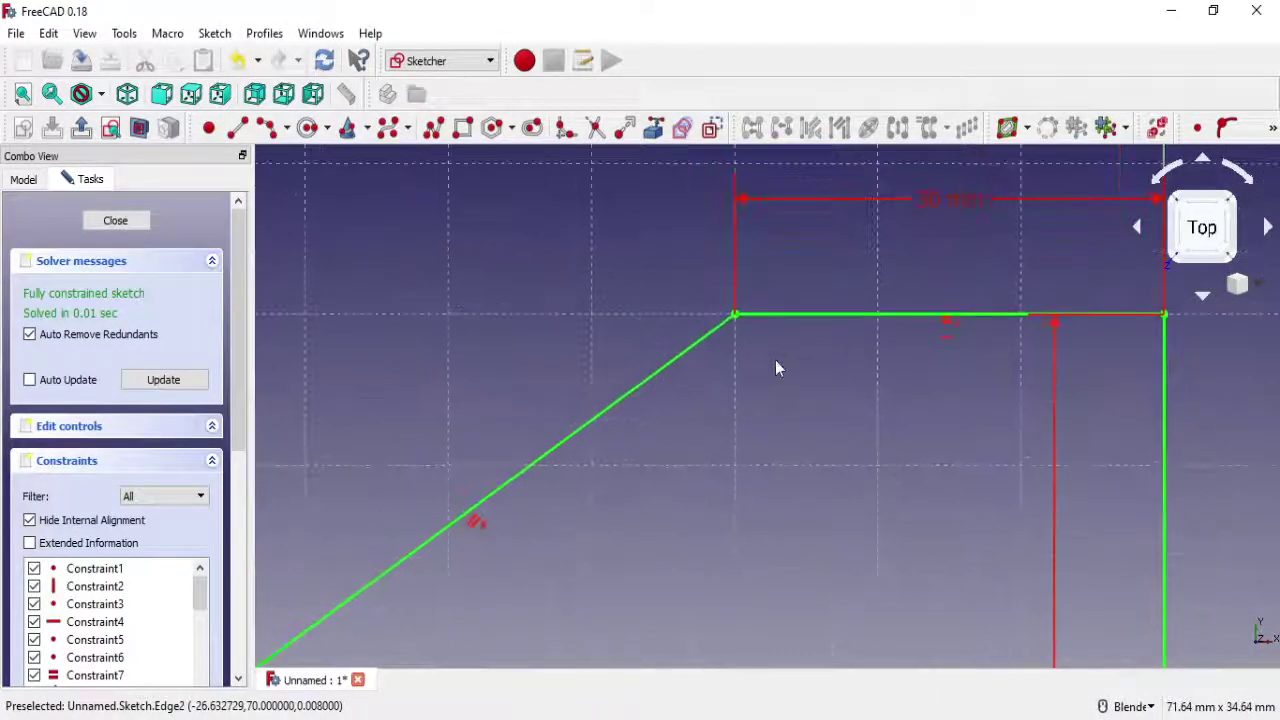
scroll(778, 368, down, 3)
shift+middle_drag(809, 294, 621, 449)
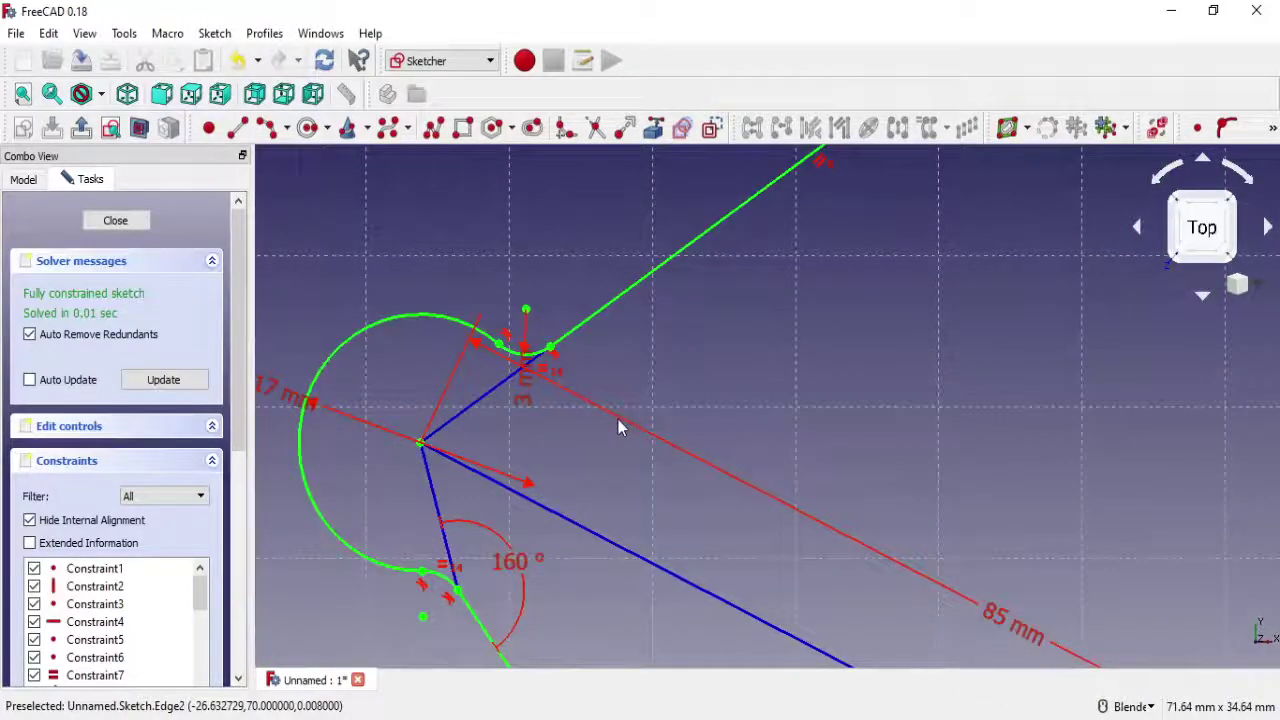
scroll(894, 314, down, 4)
scroll(831, 386, up, 2)
scroll(709, 342, up, 4)
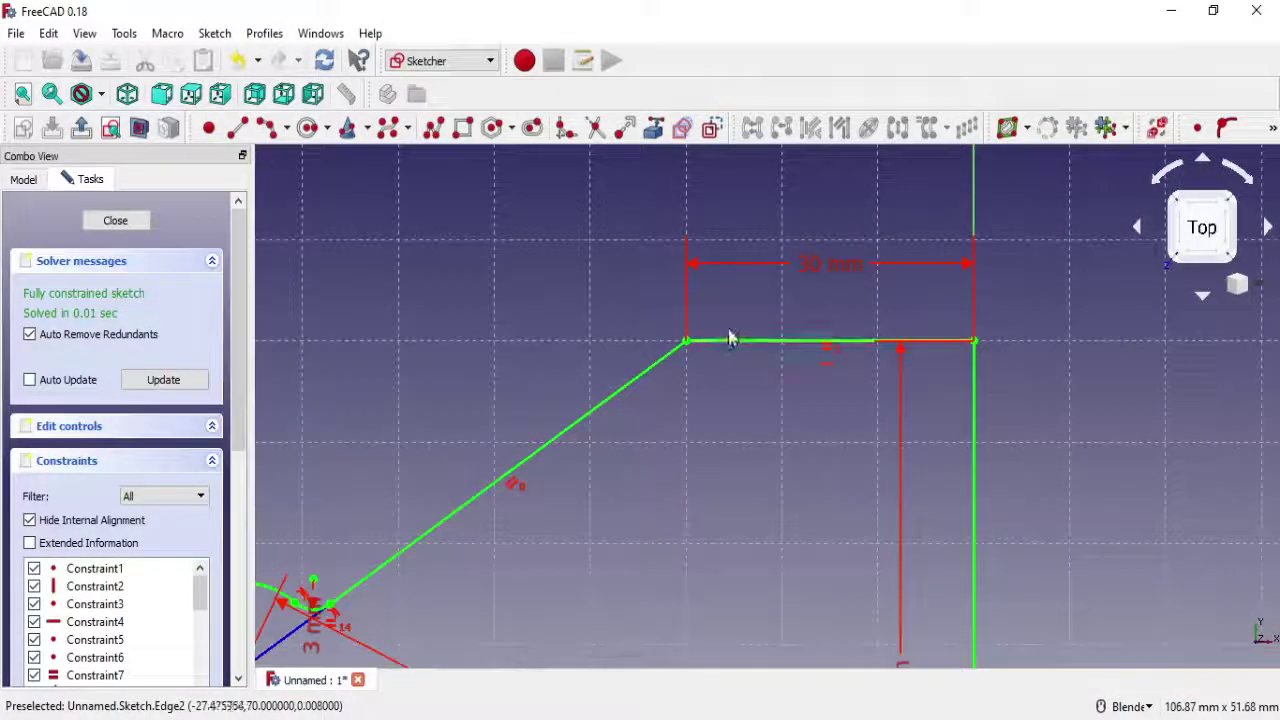
scroll(715, 330, up, 2)
click(1273, 130)
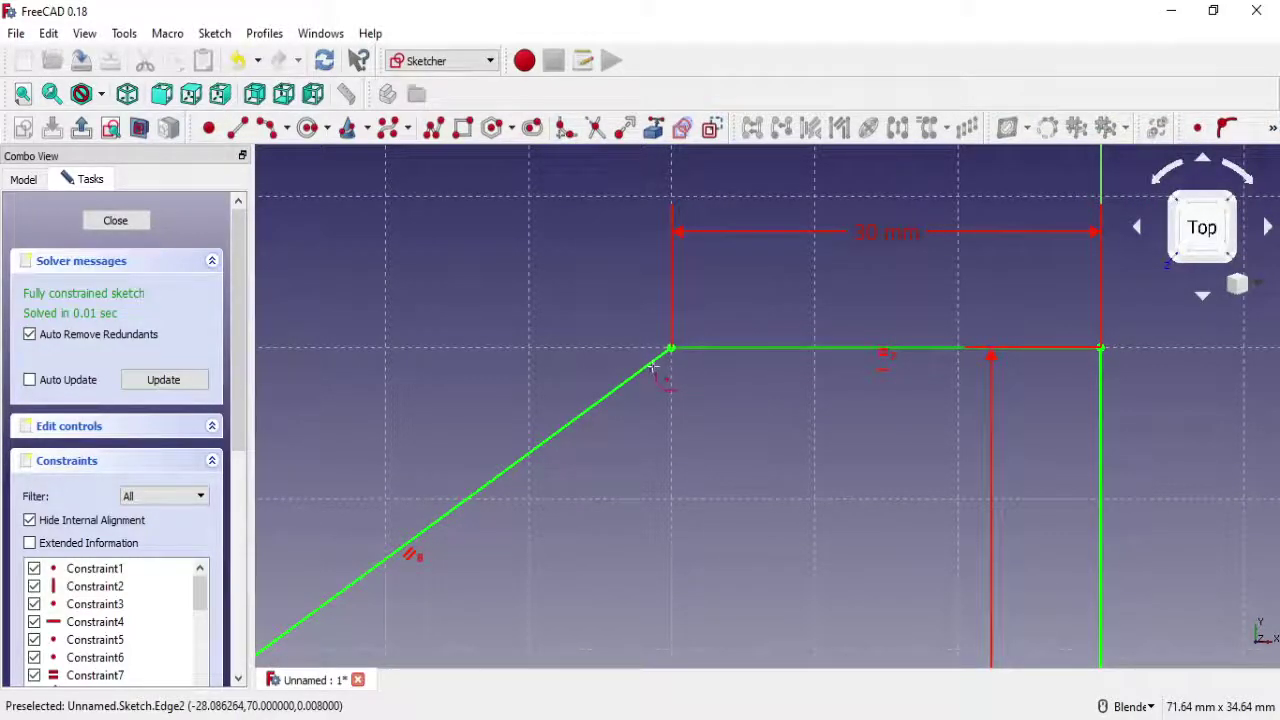
click(652, 370)
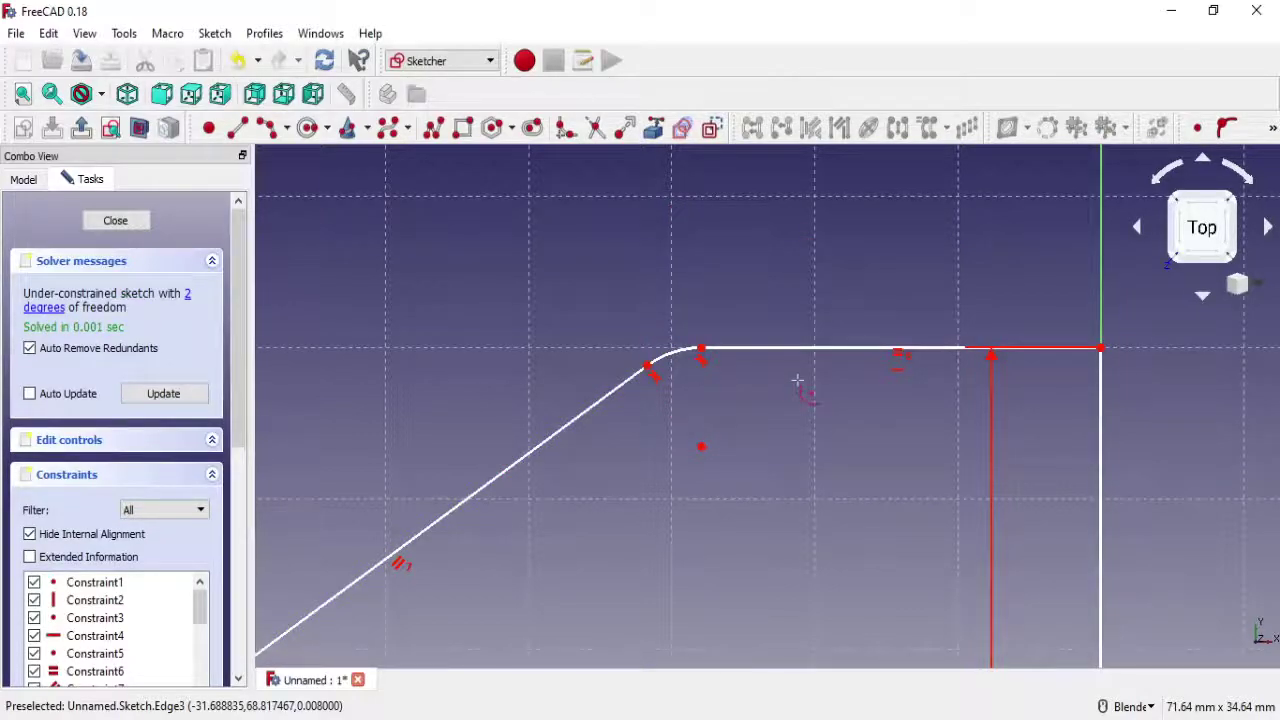
click(675, 370)
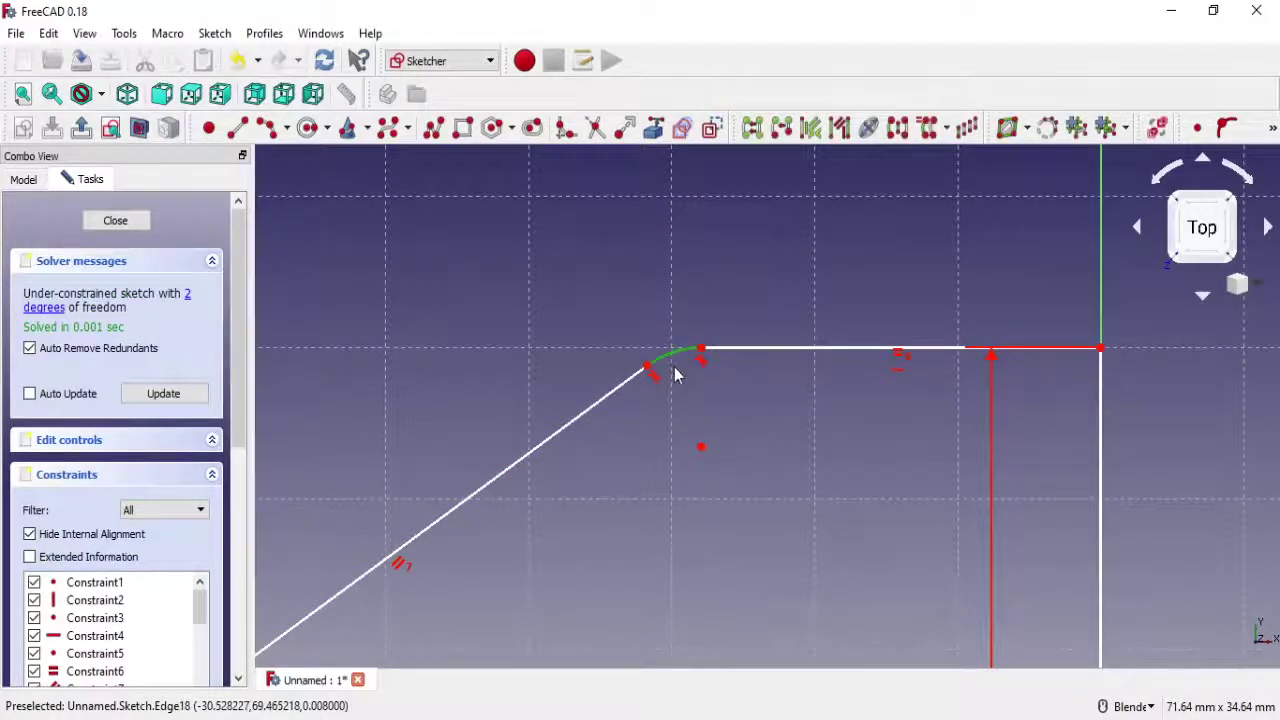
Make the fillet arcs equal in size with an Equal constraint
scroll(712, 420, down, 3)
scroll(715, 479, down, 2)
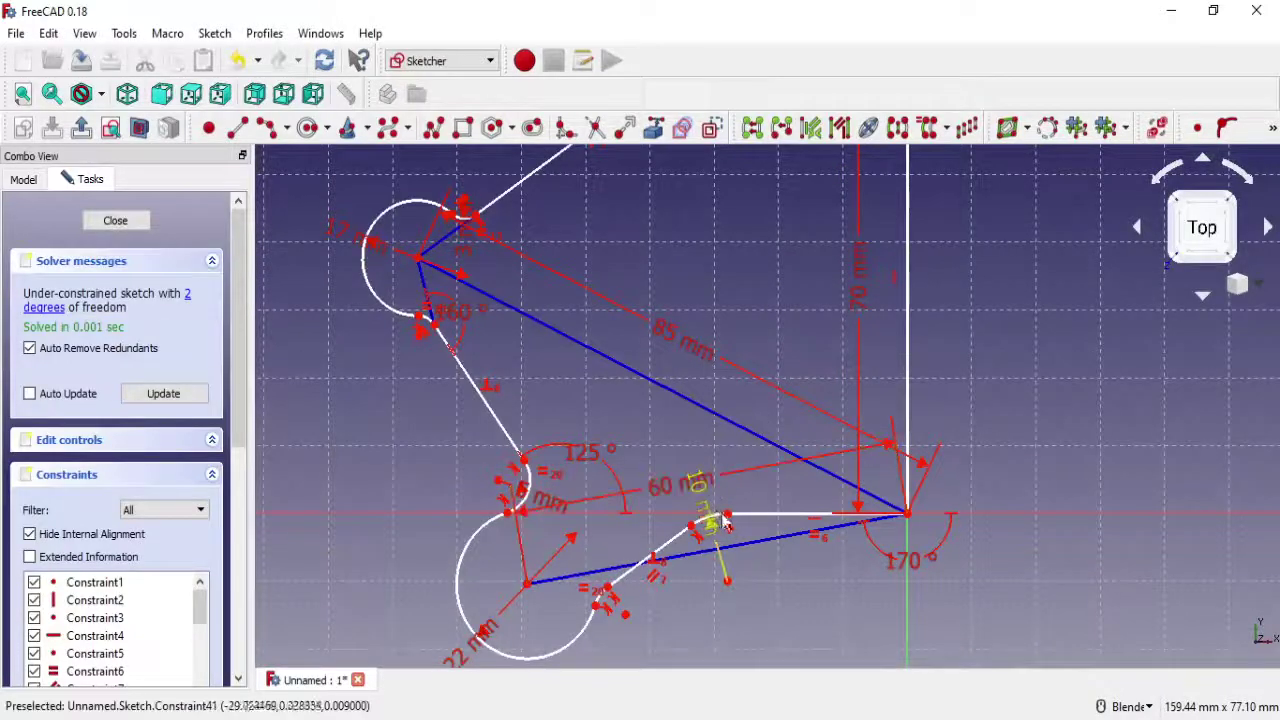
scroll(722, 524, up, 2)
scroll(712, 530, up, 3)
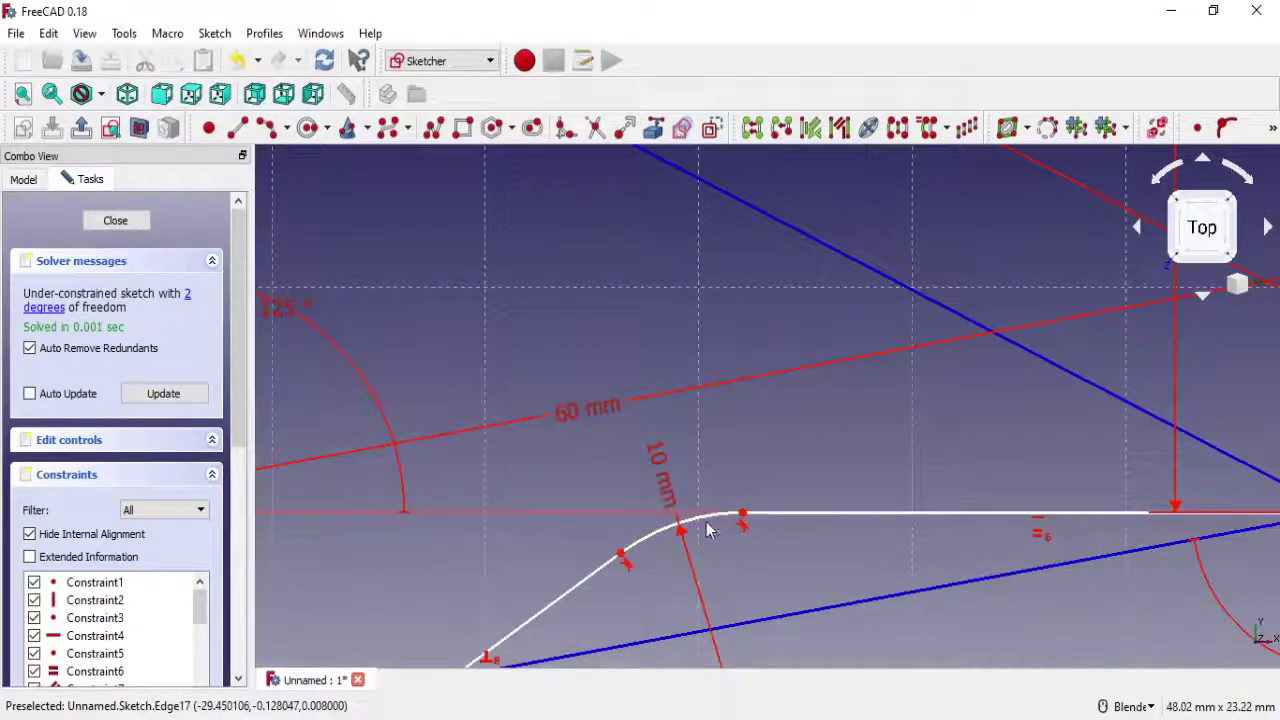
click(1273, 128)
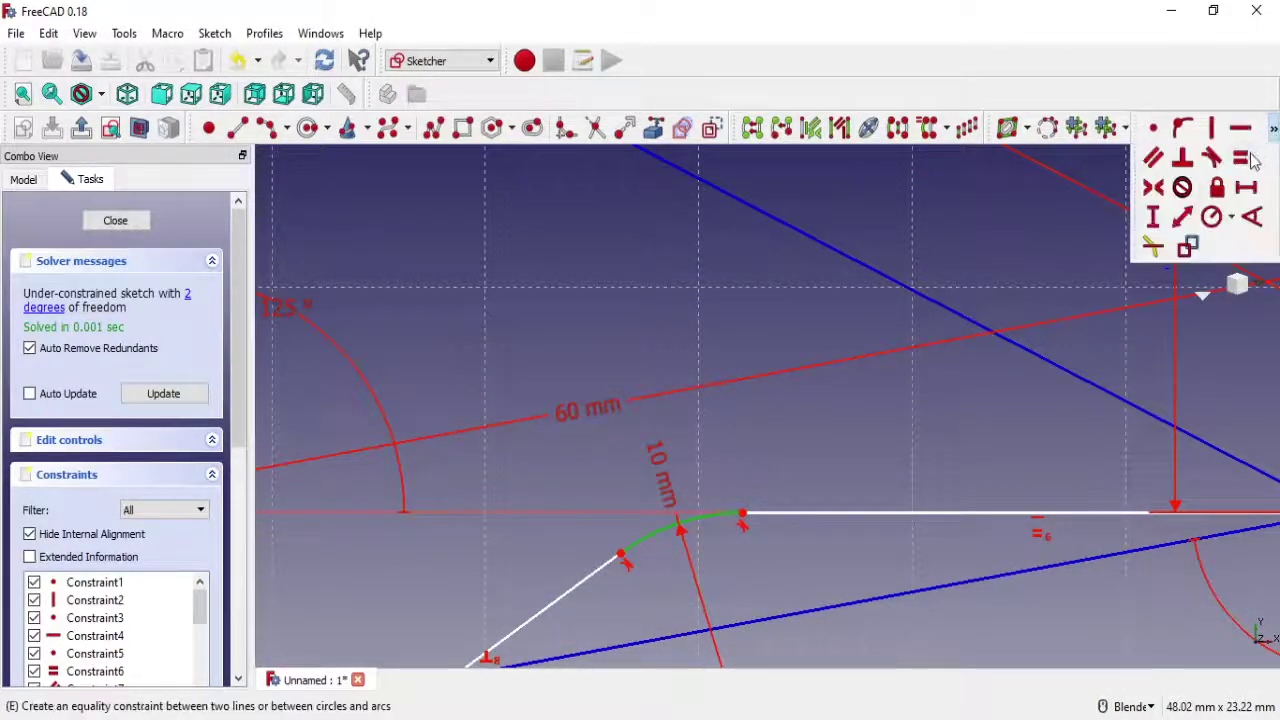
click(1182, 155)
Constrain the top line's horizontal length to 30 mm
scroll(978, 320, down, 5)
scroll(968, 195, up, 5)
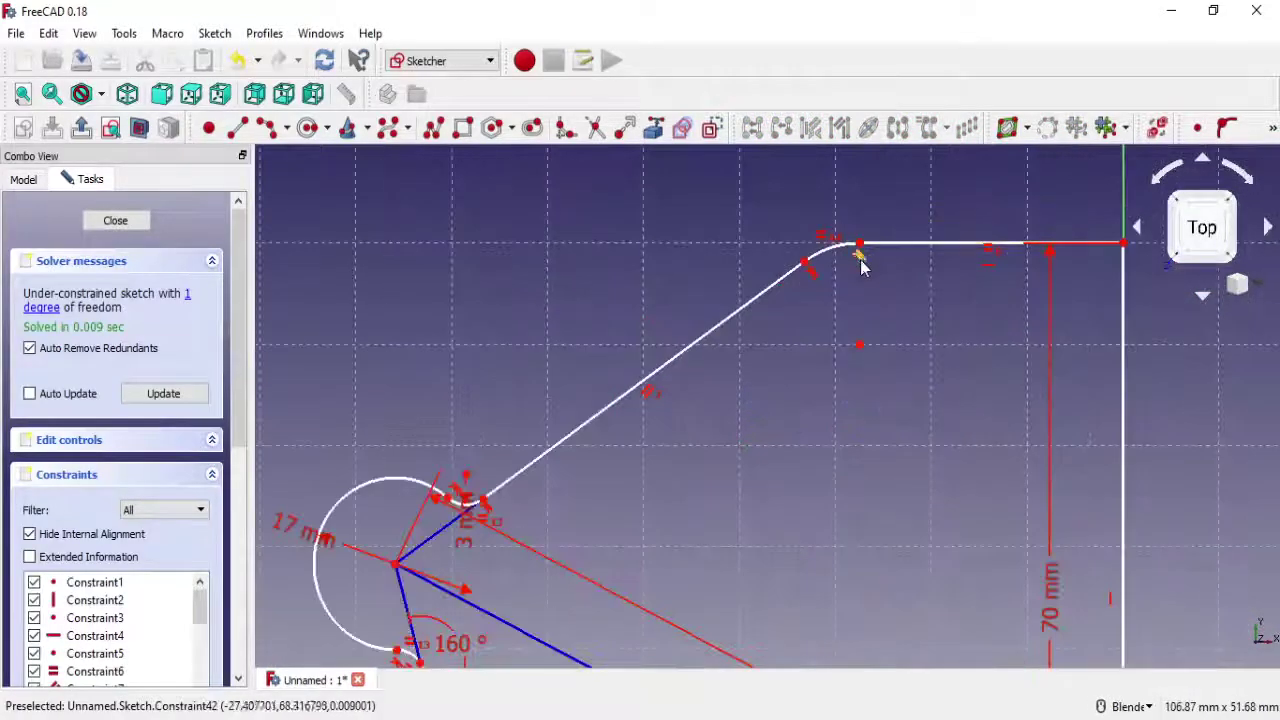
mouse_move(855, 250)
mouse_down()
mouse_move(833, 258)
mouse_move(830, 316)
mouse_up()
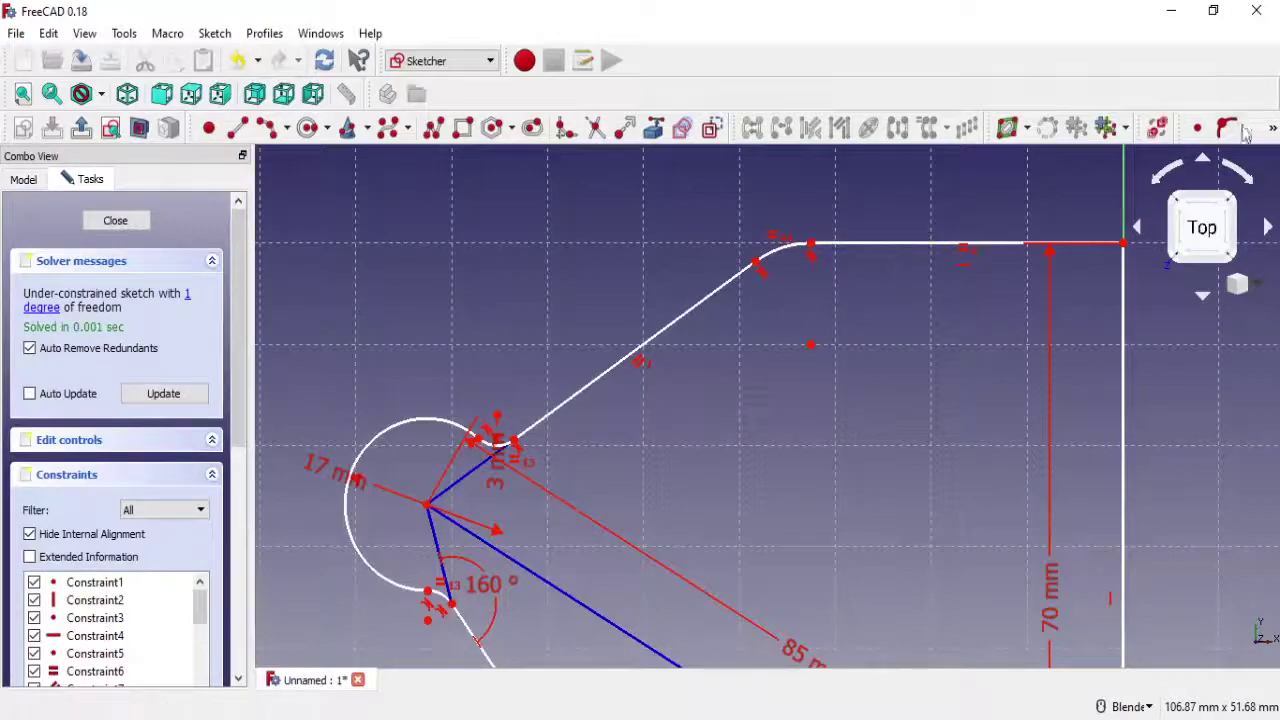
click(1272, 133)
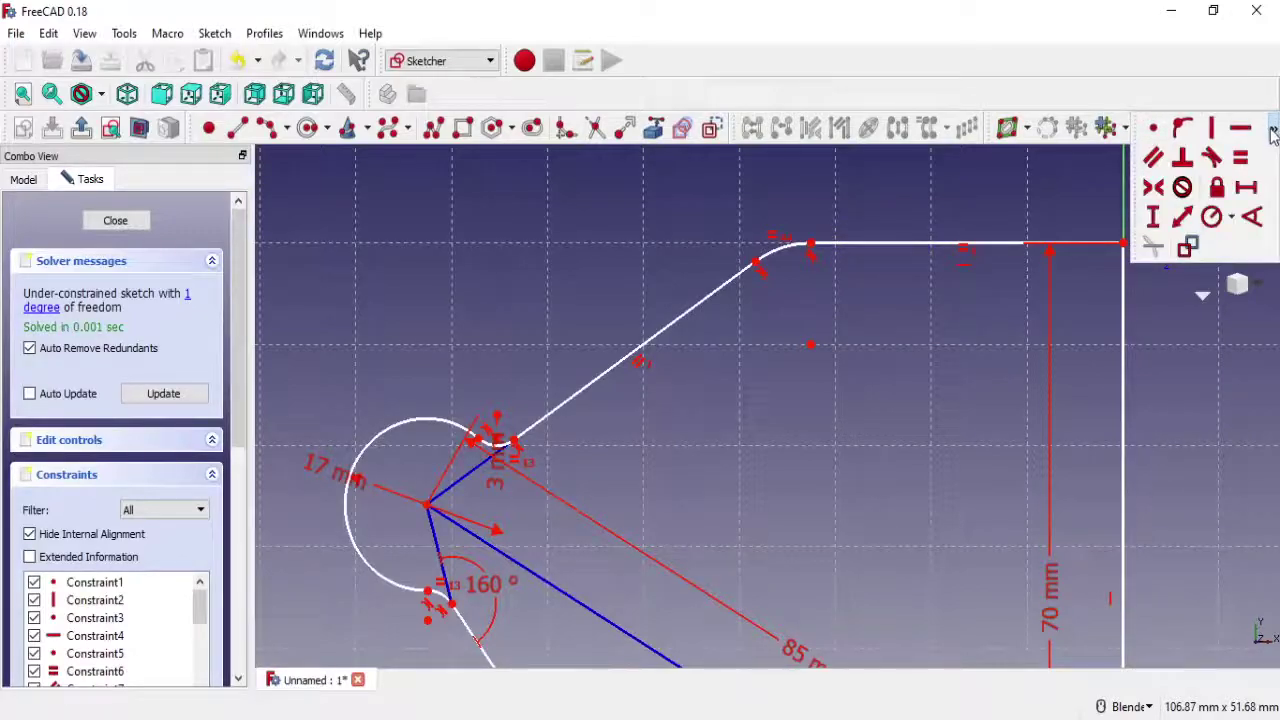
click(1246, 186)
click(945, 245)
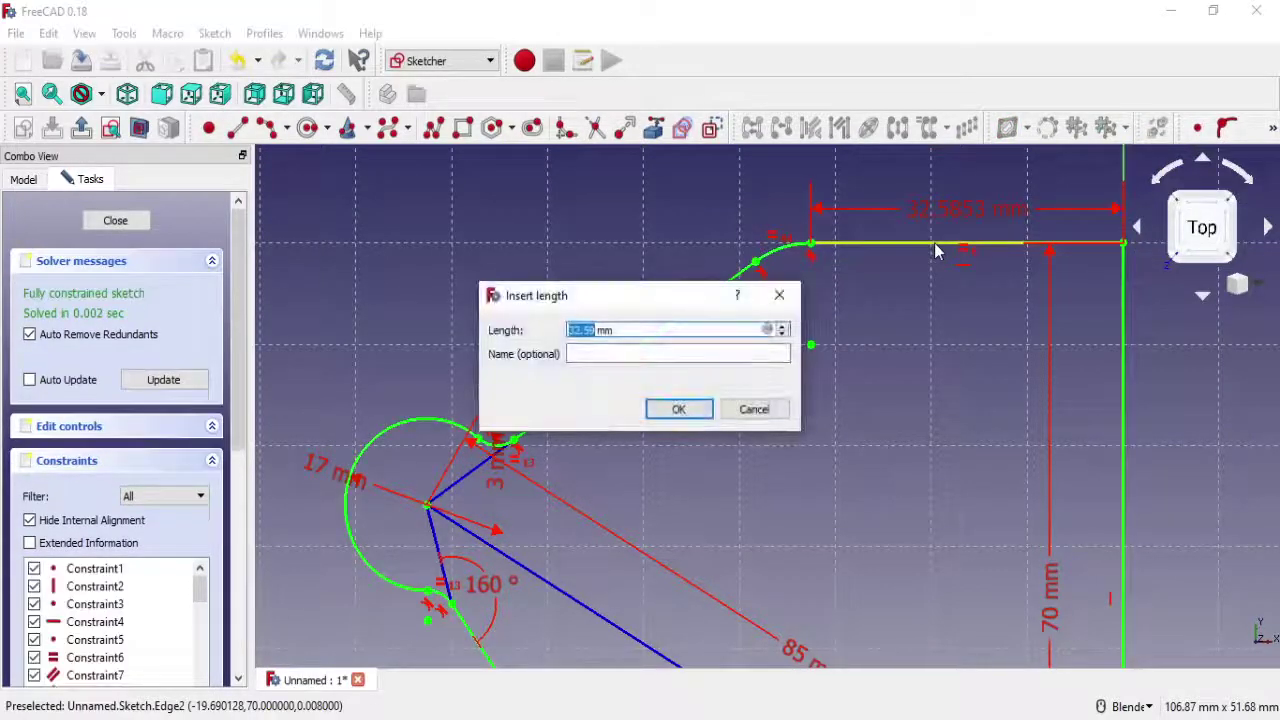
click(679, 409)
Close the fully constrained sketch and view it from an oblique angle
scroll(695, 413, down, 2)
scroll(811, 320, down, 2)
scroll(791, 277, down, 2)
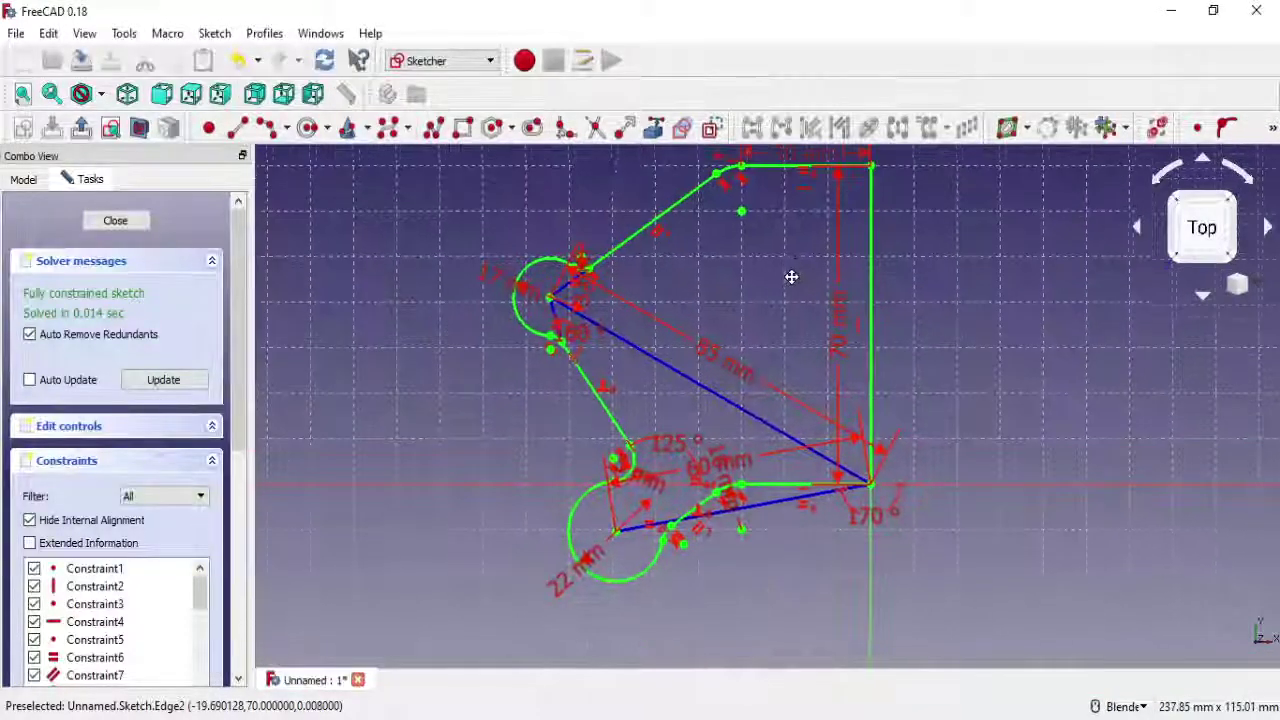
scroll(791, 277, down, 1)
mouse_move(808, 349)
middle_down()
mouse_move(829, 289)
mouse_move(855, 353)
middle_up()
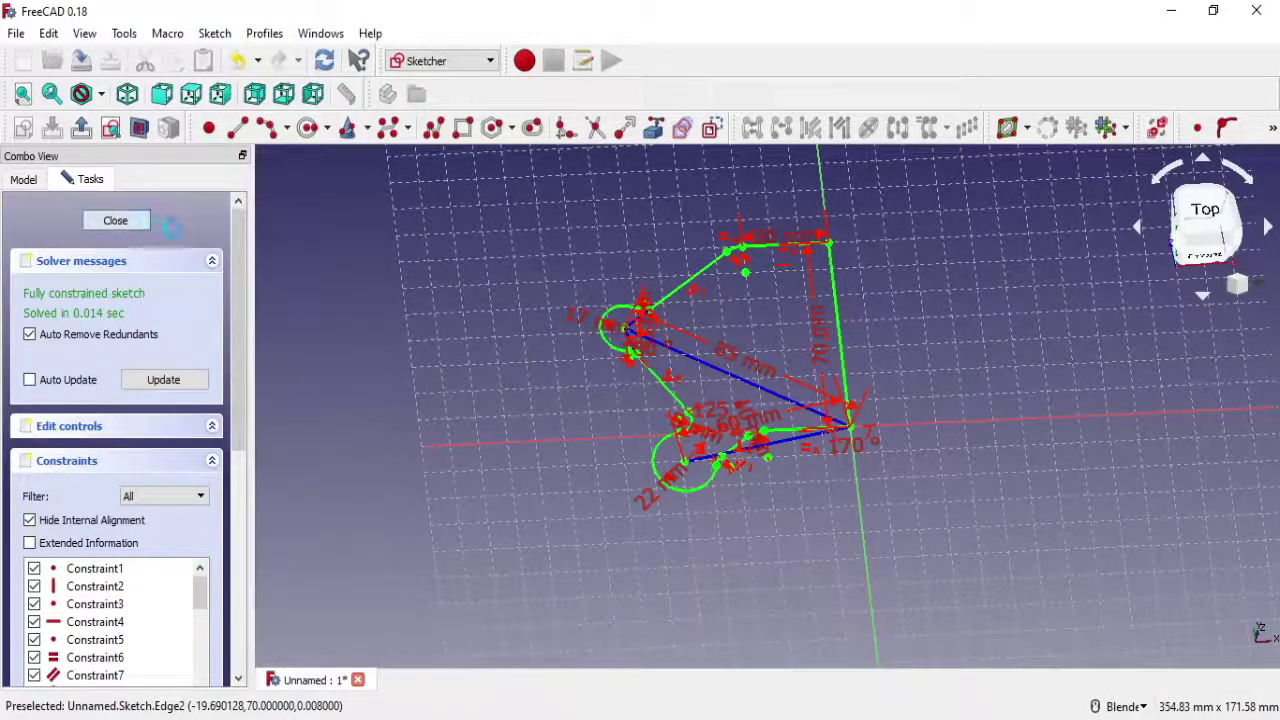
click(115, 220)
mouse_move(726, 363)
middle_down()
mouse_move(535, 380)
mouse_move(643, 229)
middle_up()
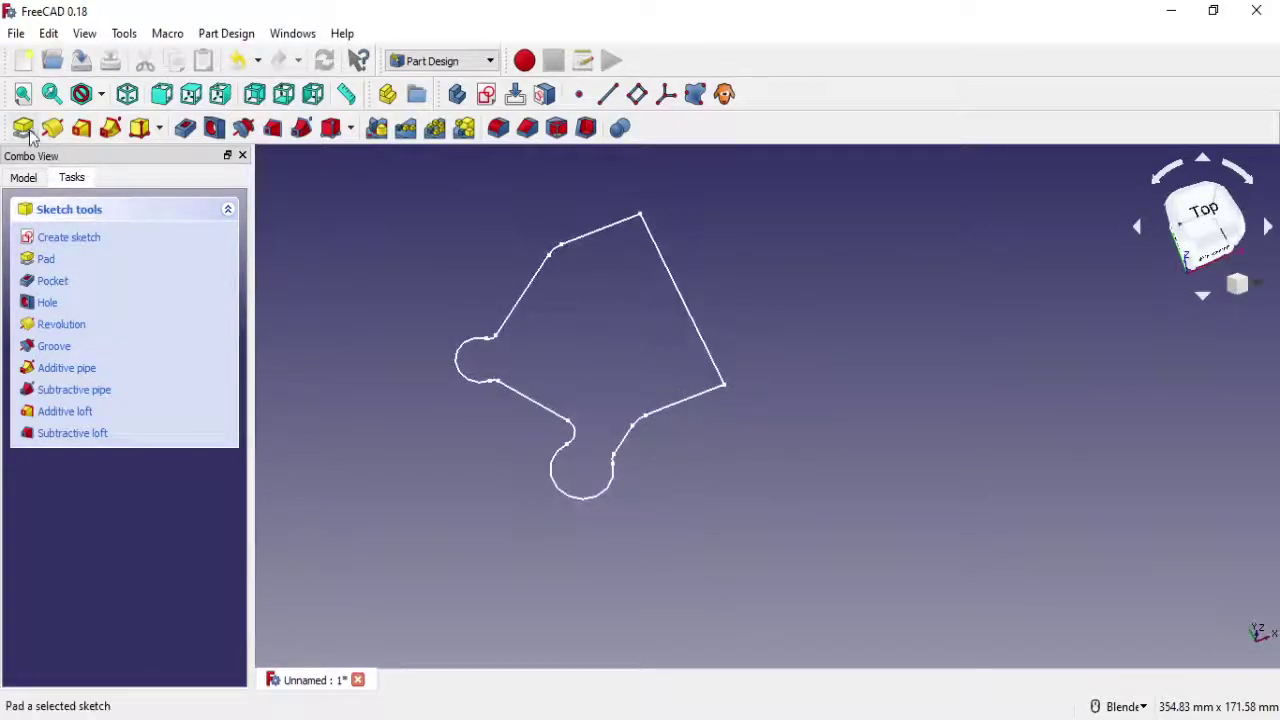
Raise the Pad length from 10 mm to 30 mm
middle_drag(606, 297, 625, 313)
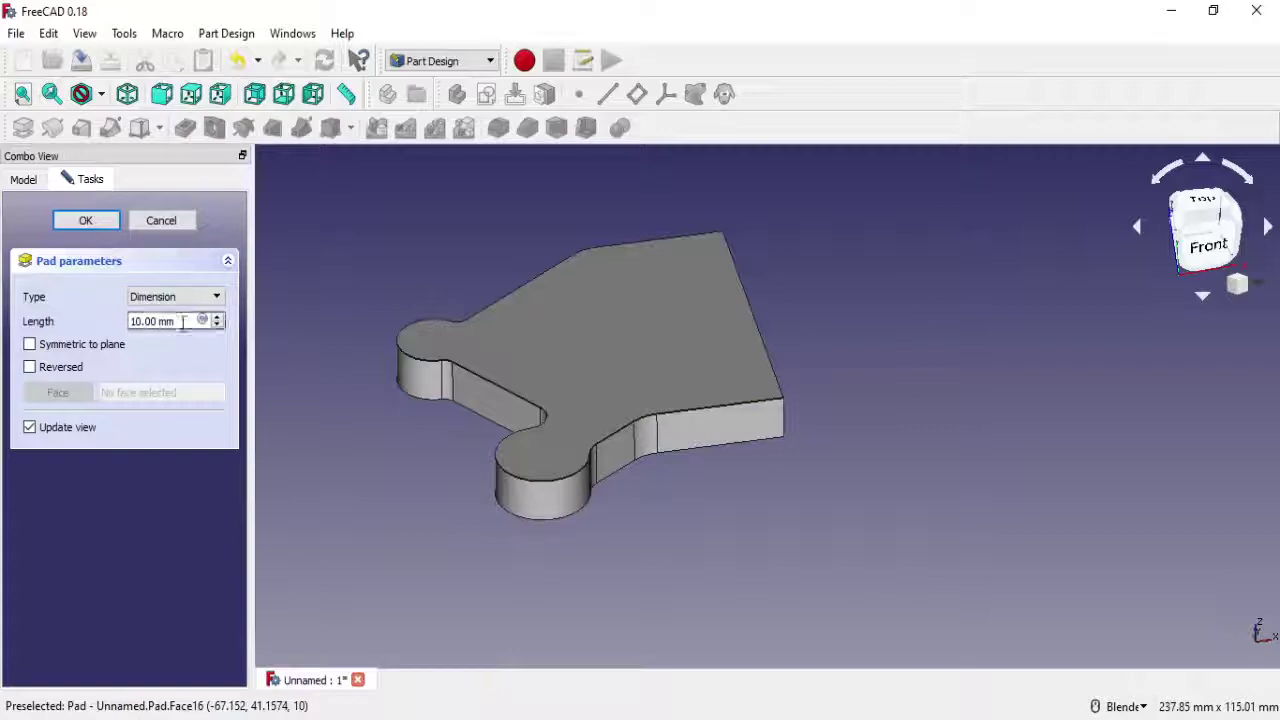
text(30)
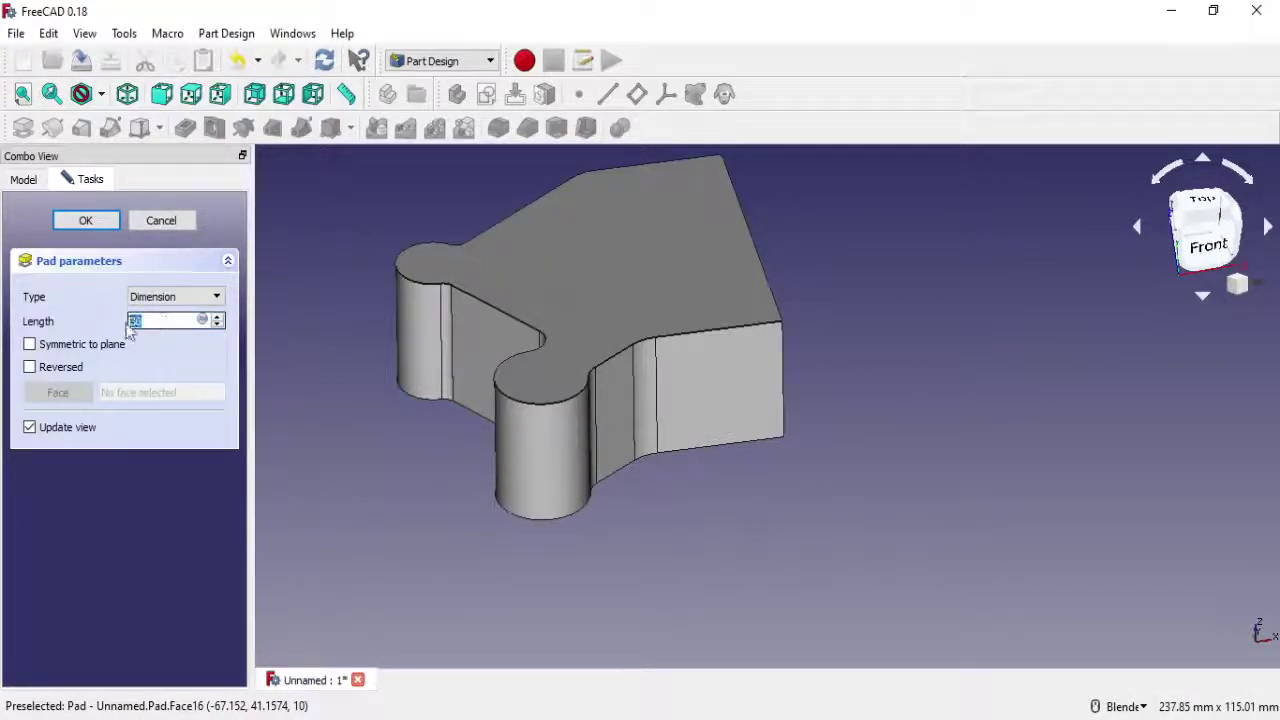
text(20)
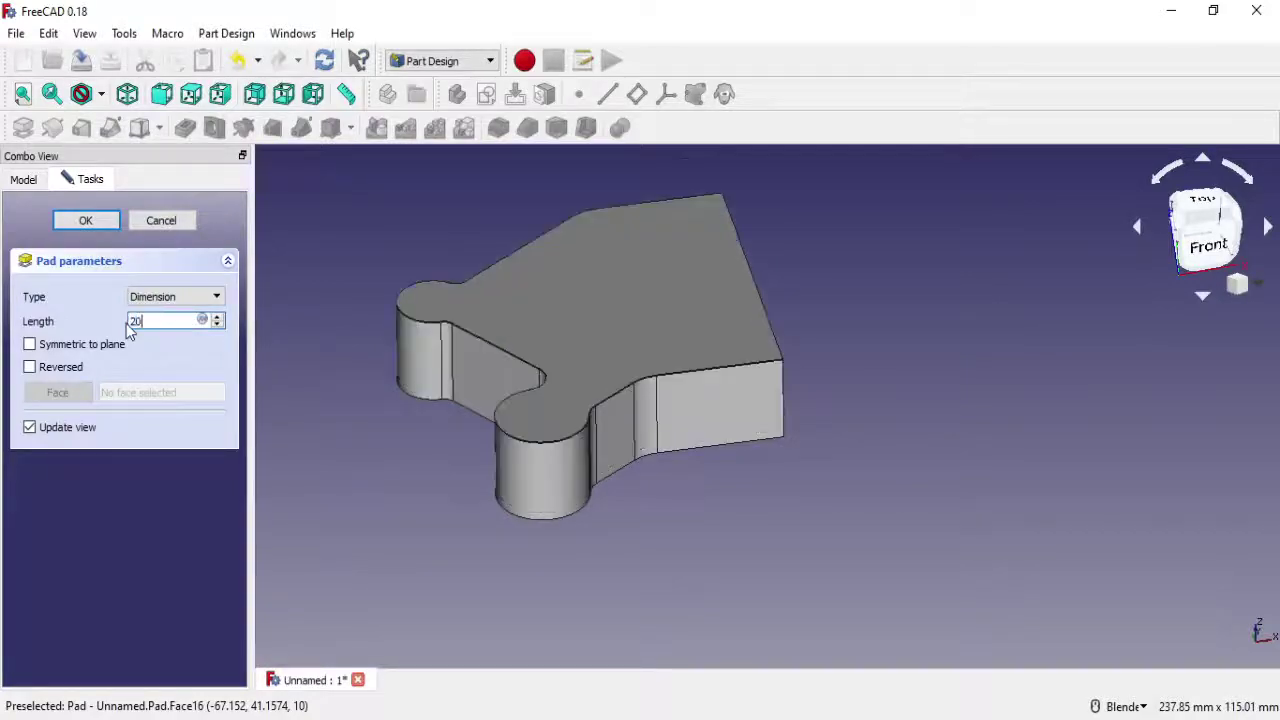
text(3)
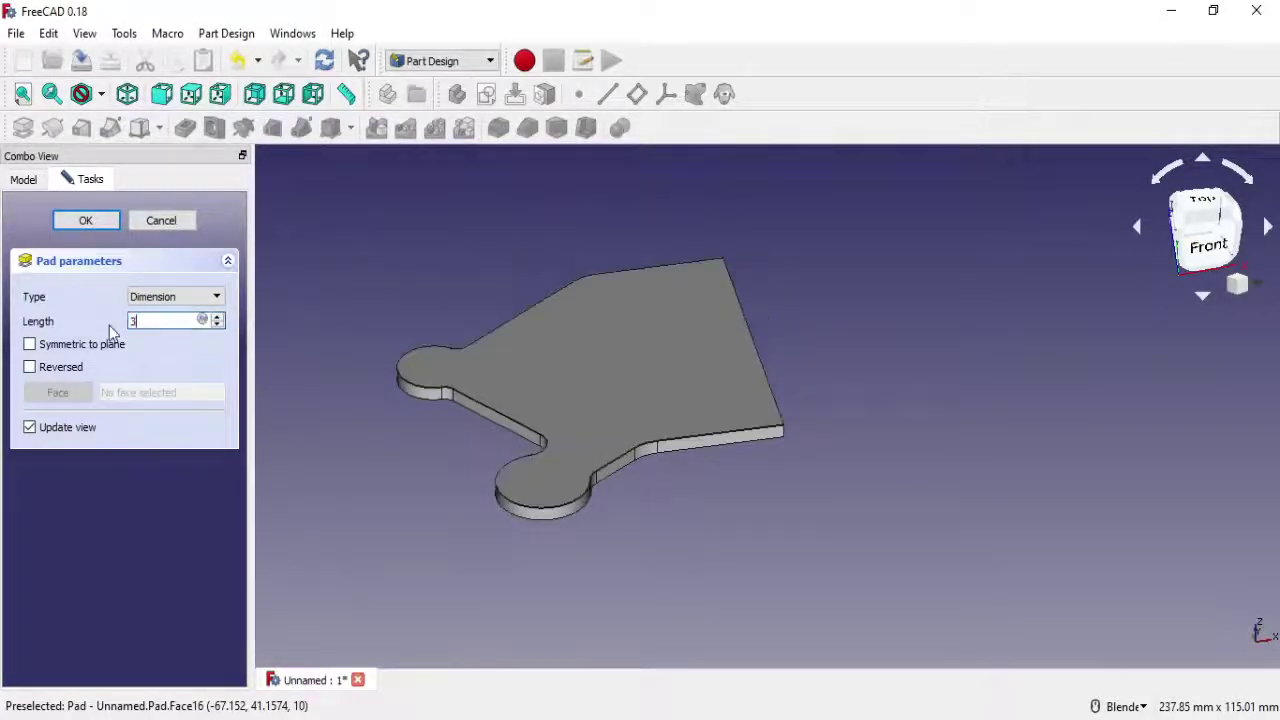
text(0)
Confirm the 30 mm pad and start a new sketch on the part's flat side face
click(86, 221)
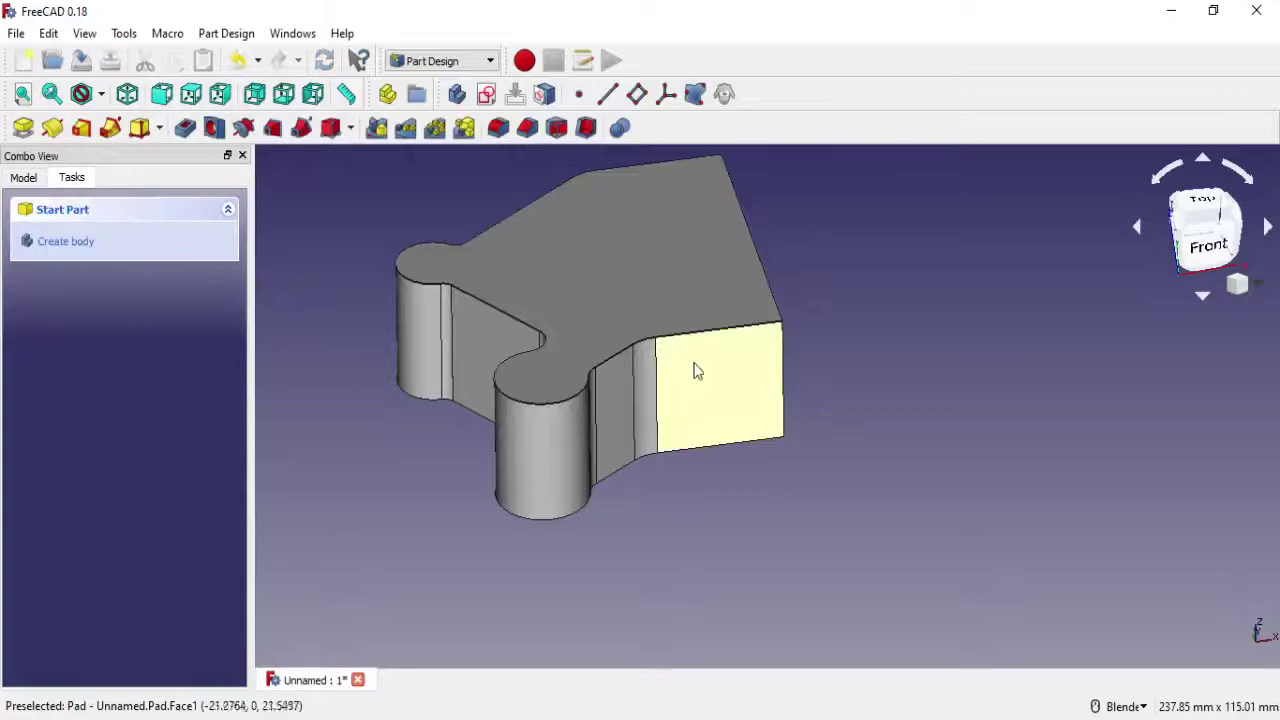
scroll(708, 358, up, 1)
scroll(720, 365, down, 3)
scroll(731, 365, up, 4)
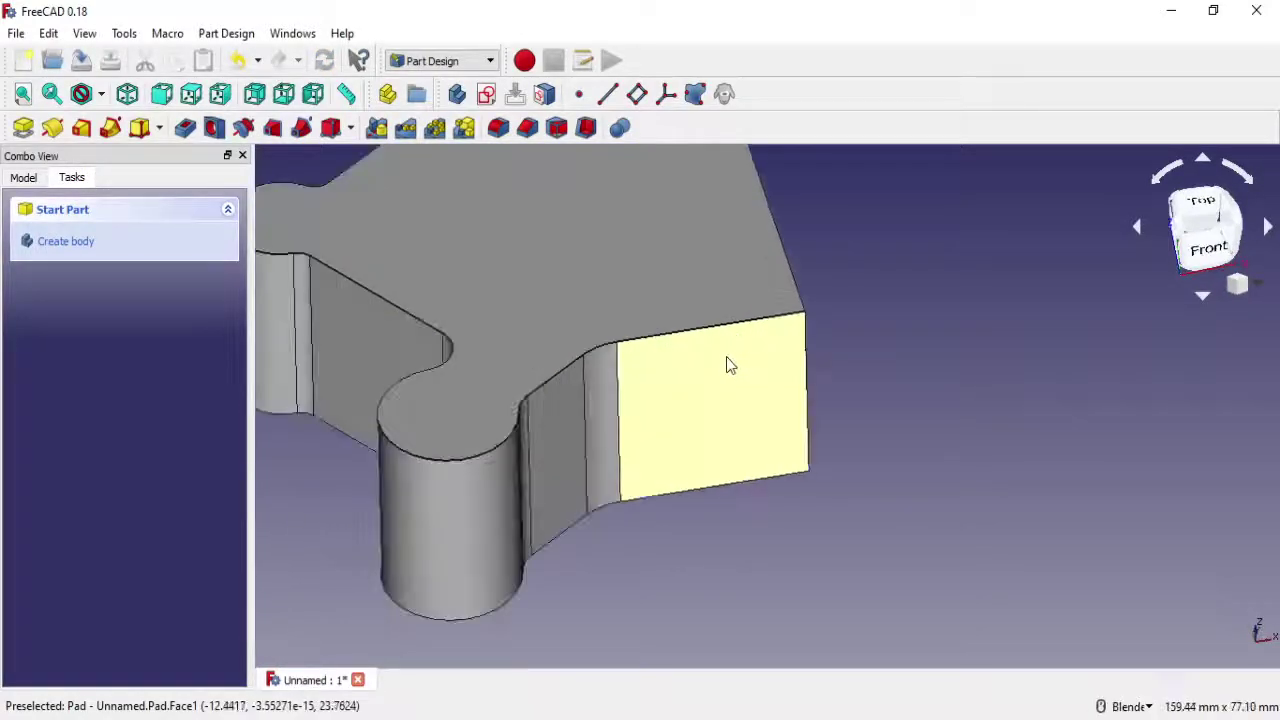
click(722, 366)
click(515, 93)
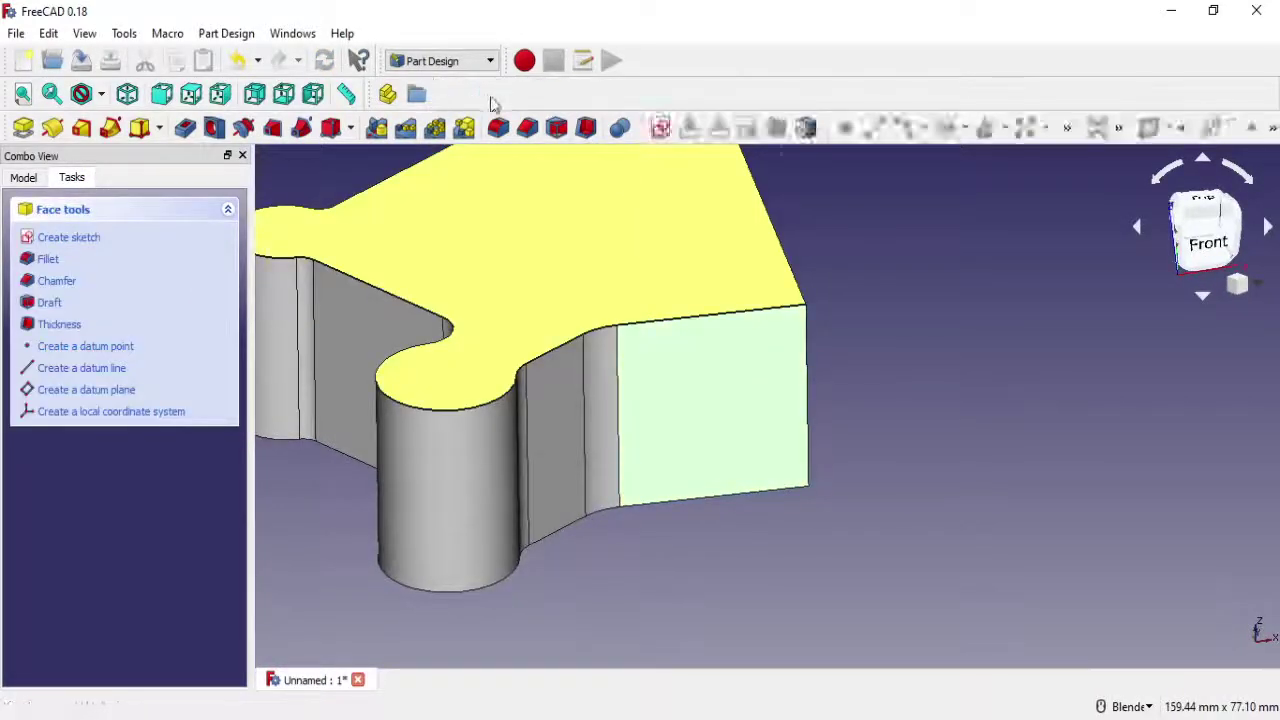
Draw a centre-and-rim circle on the side face with a 20 mm diameter
scroll(731, 313, up, 2)
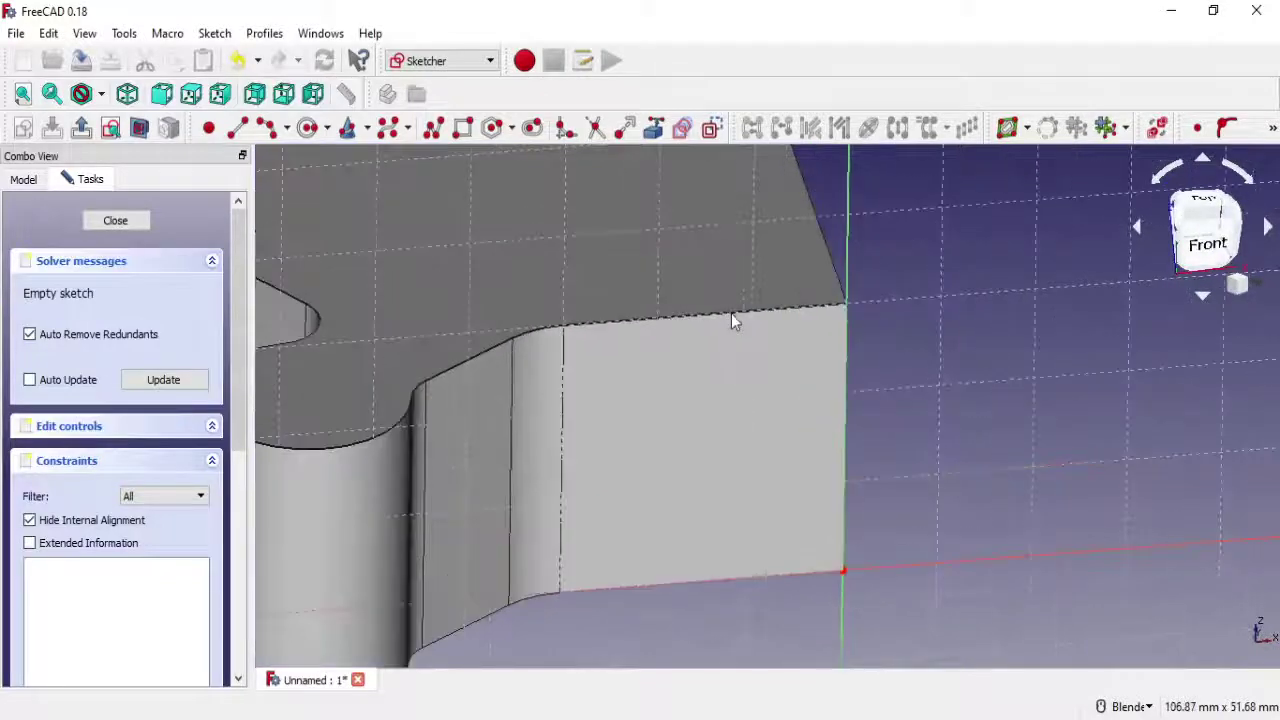
click(328, 128)
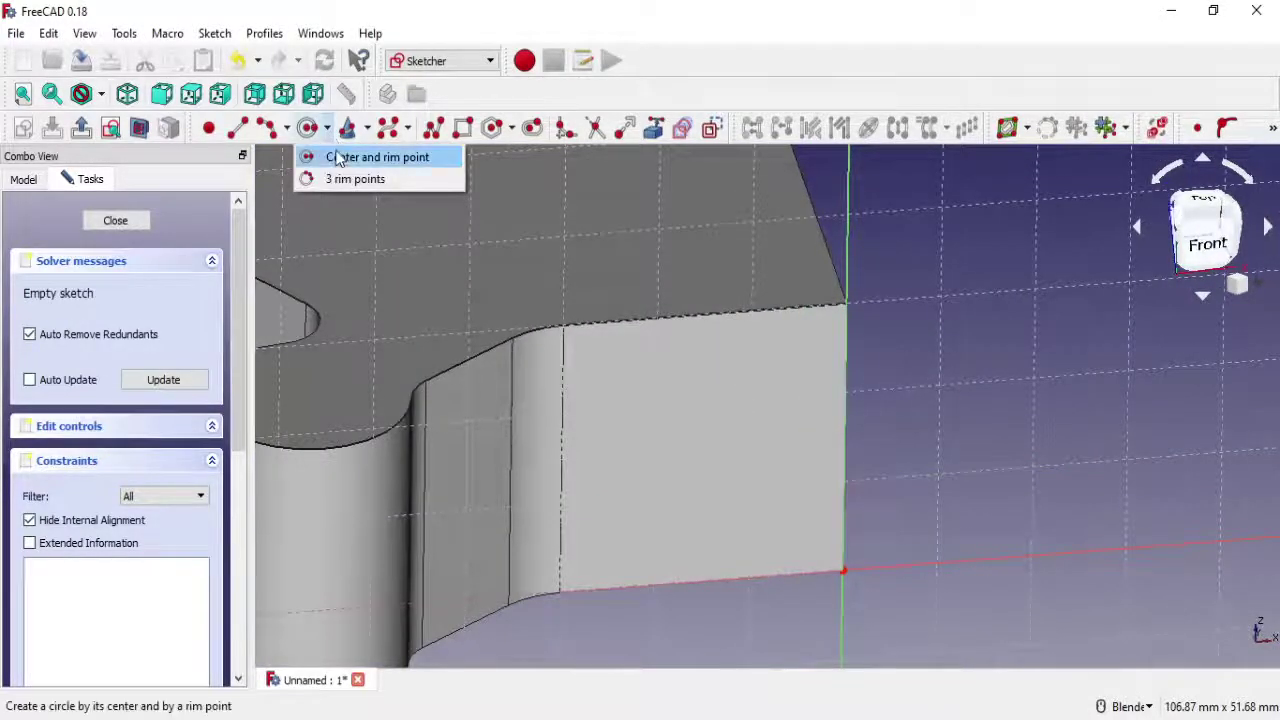
click(340, 157)
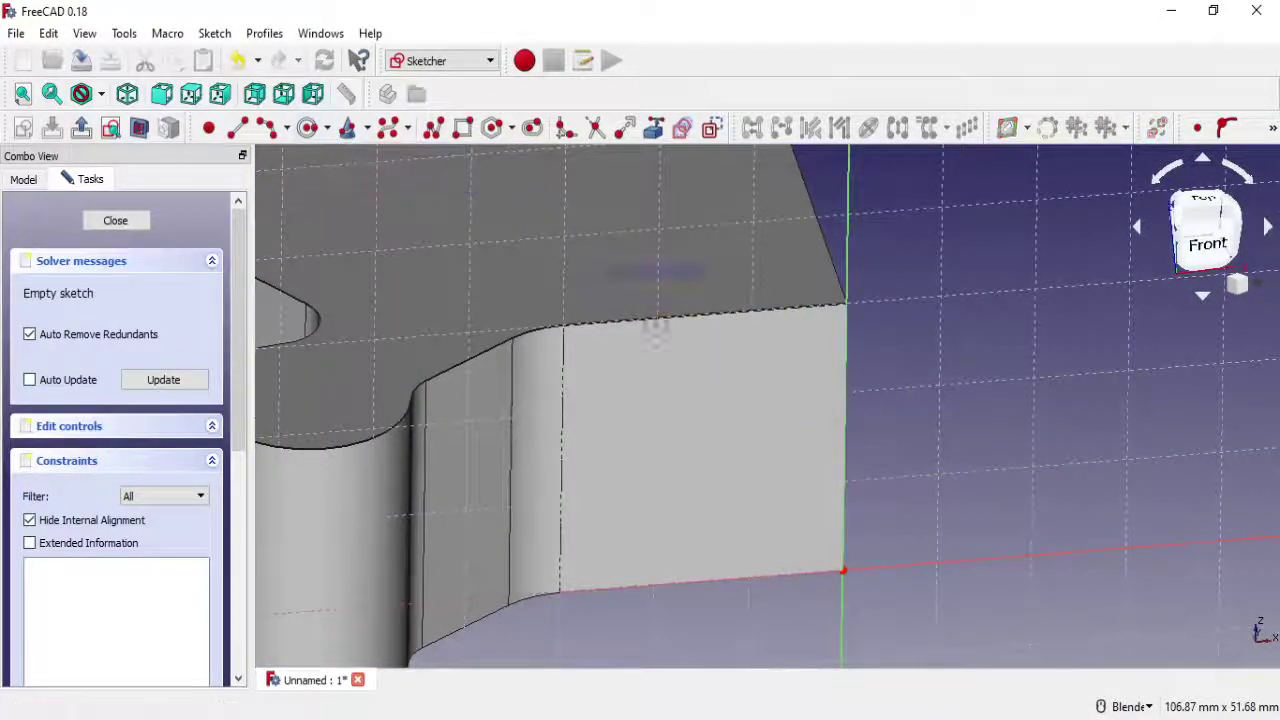
click(731, 427)
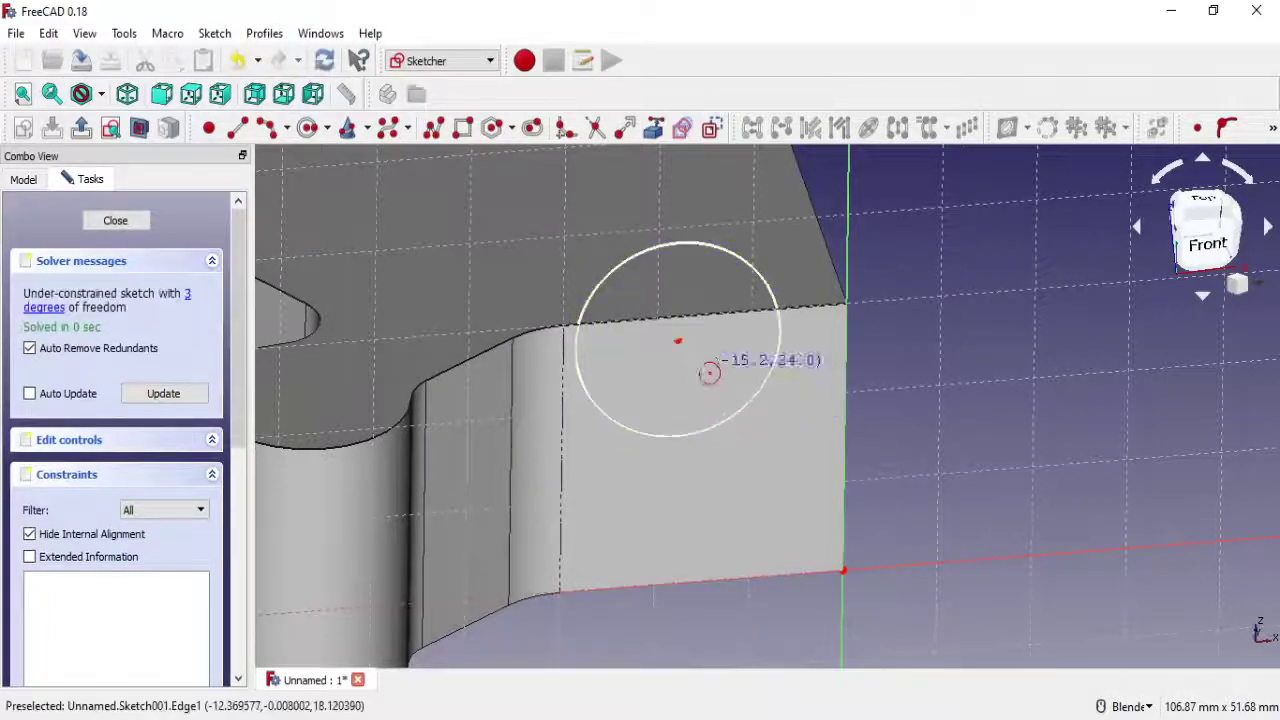
drag(678, 341, 697, 349)
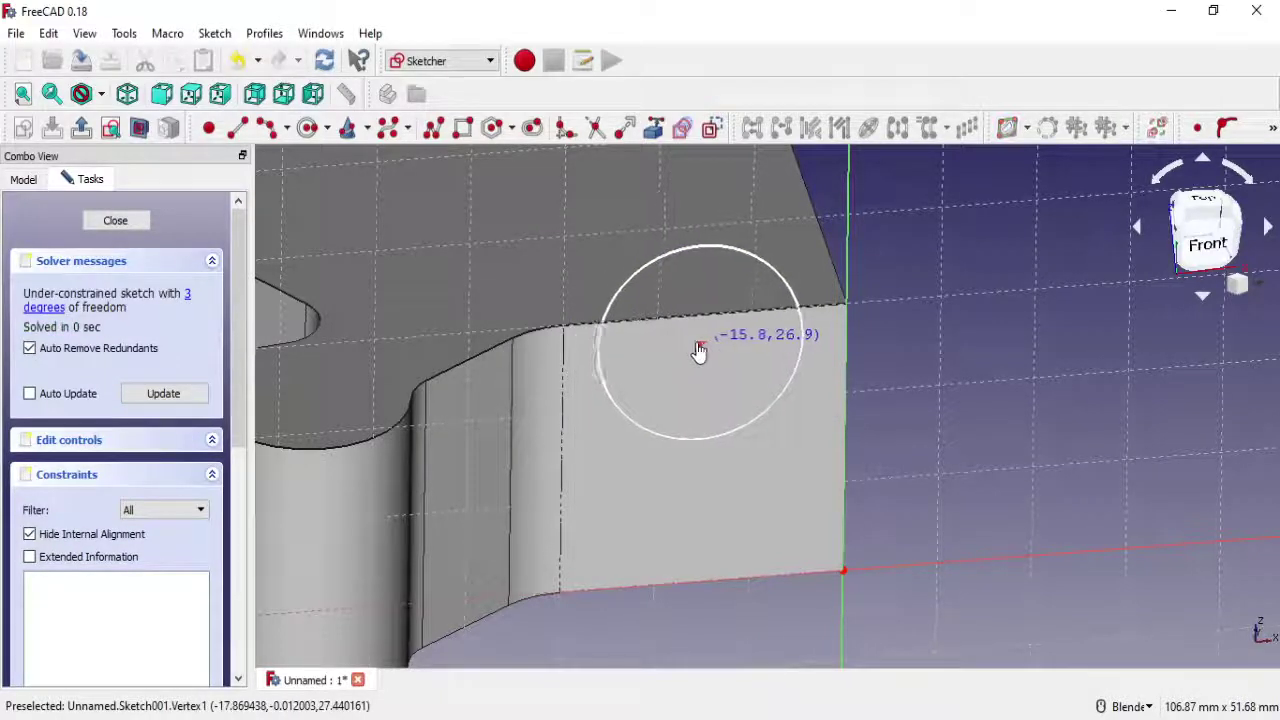
click(1272, 128)
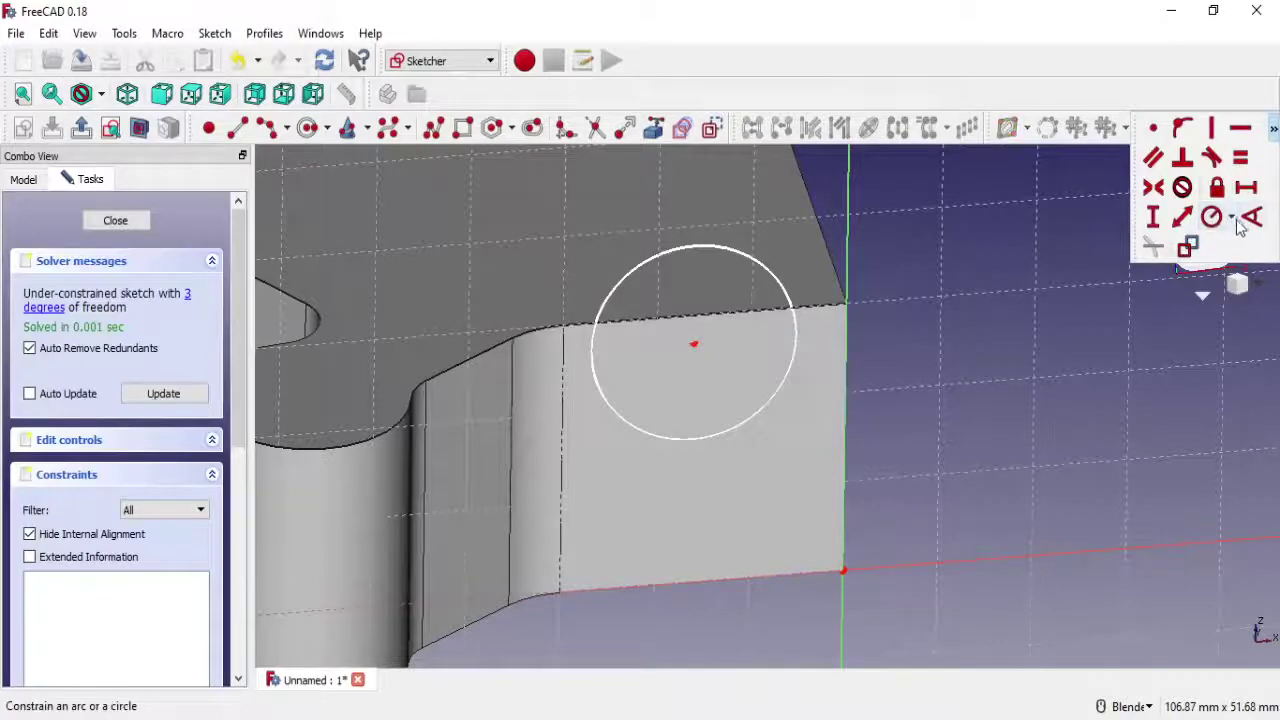
click(1233, 219)
click(1225, 265)
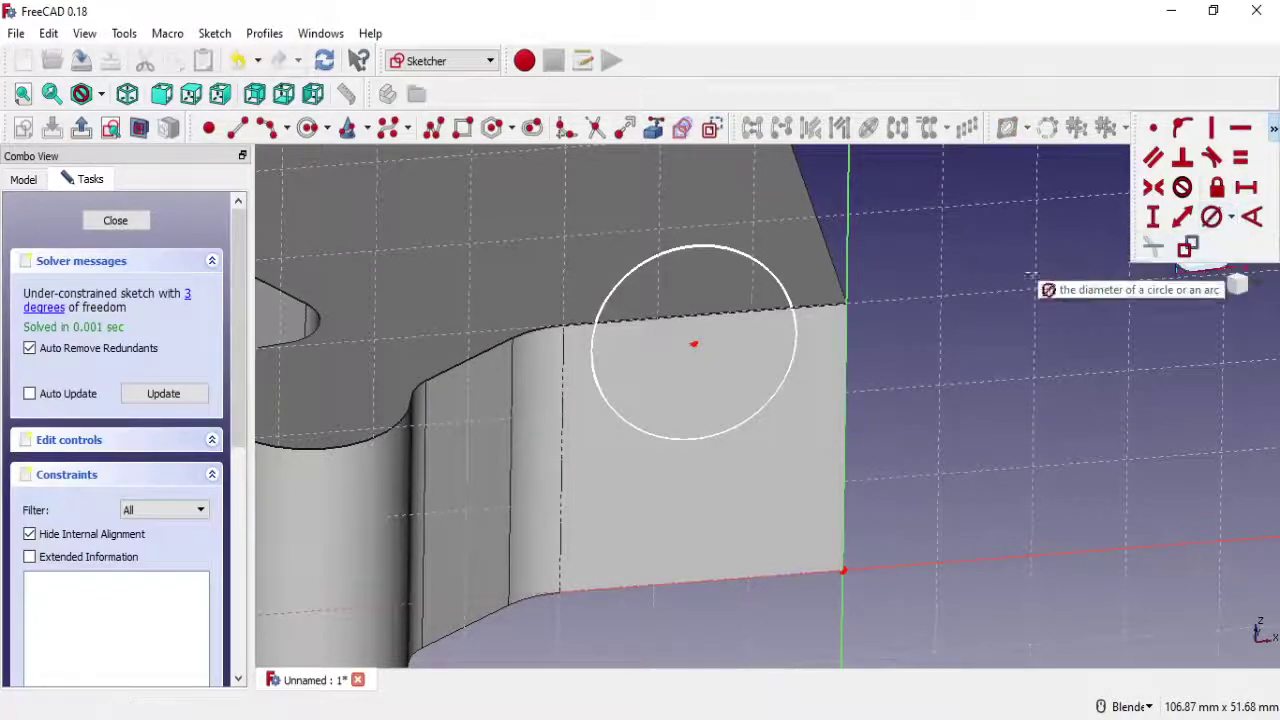
click(774, 280)
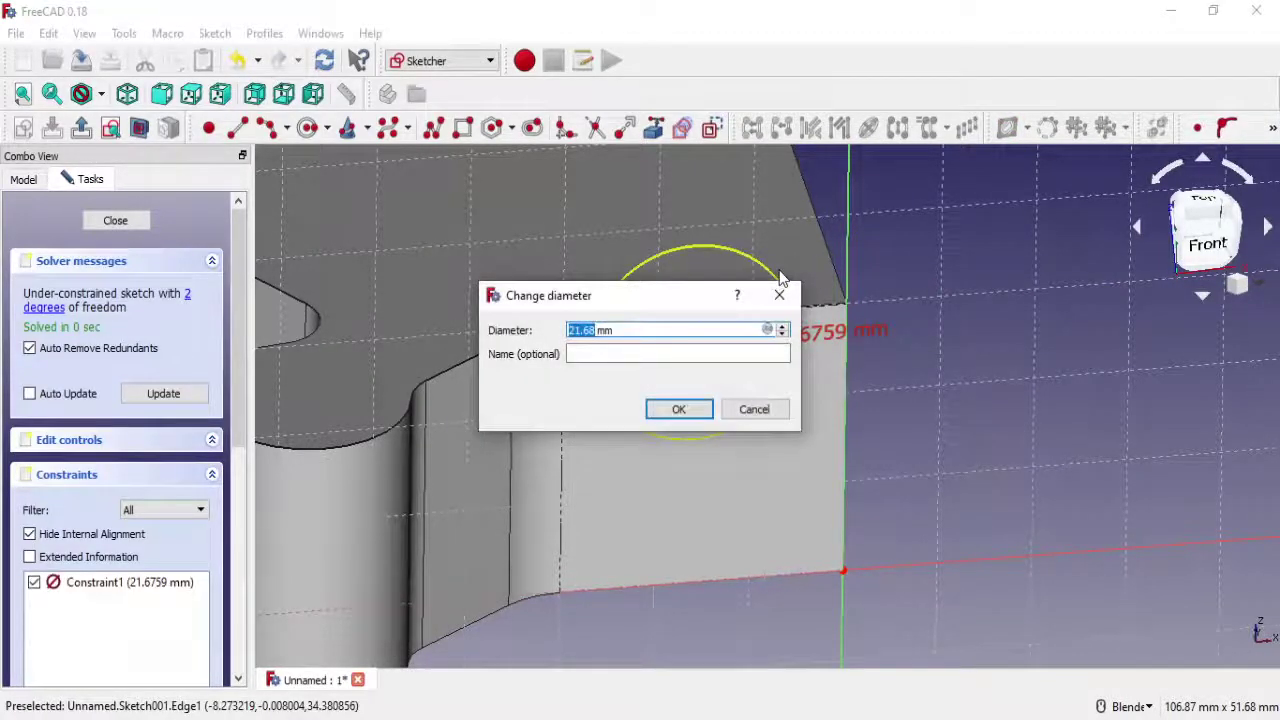
text(20)
click(679, 411)
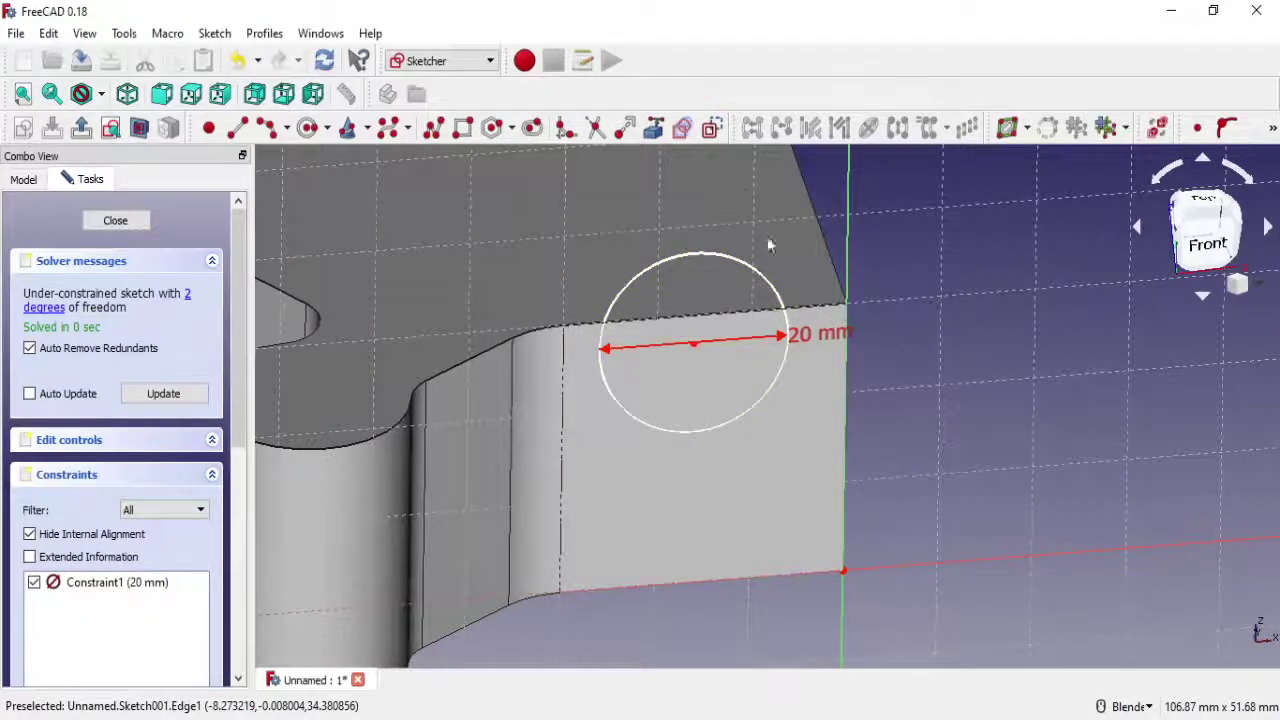
Reference the part's top edge and lock the circle centre onto it
click(1226, 127)
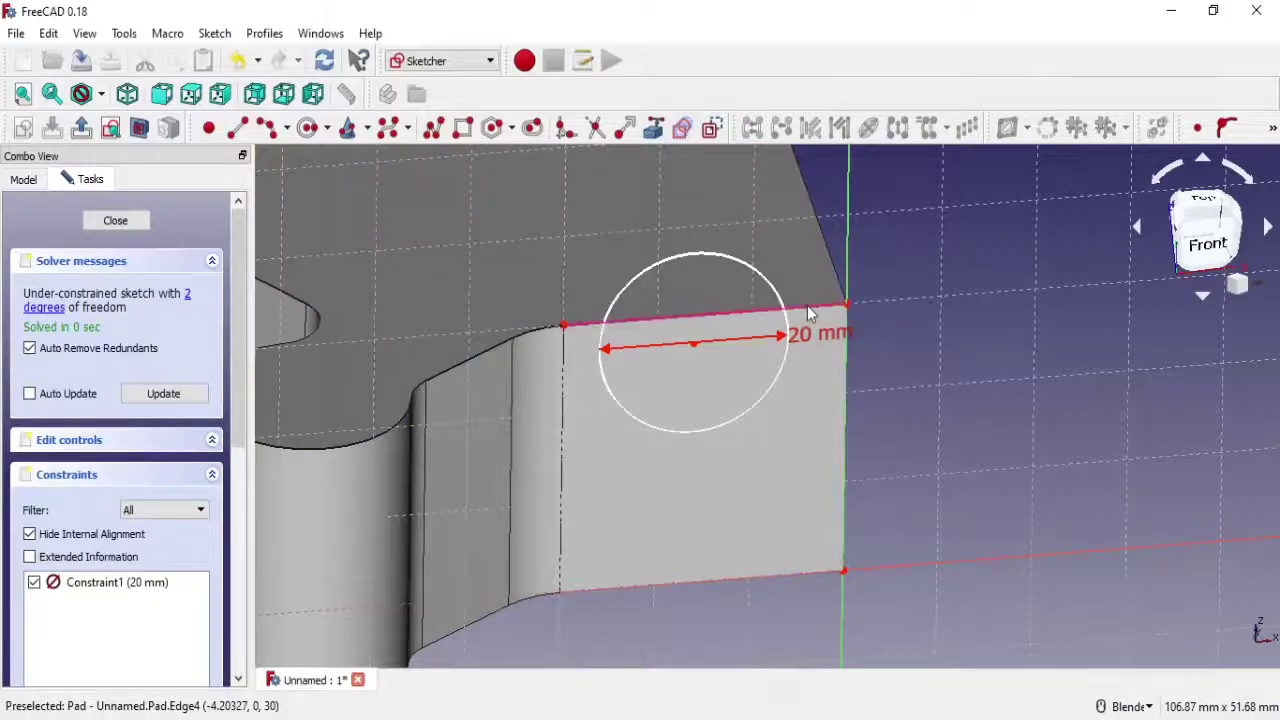
click(735, 312)
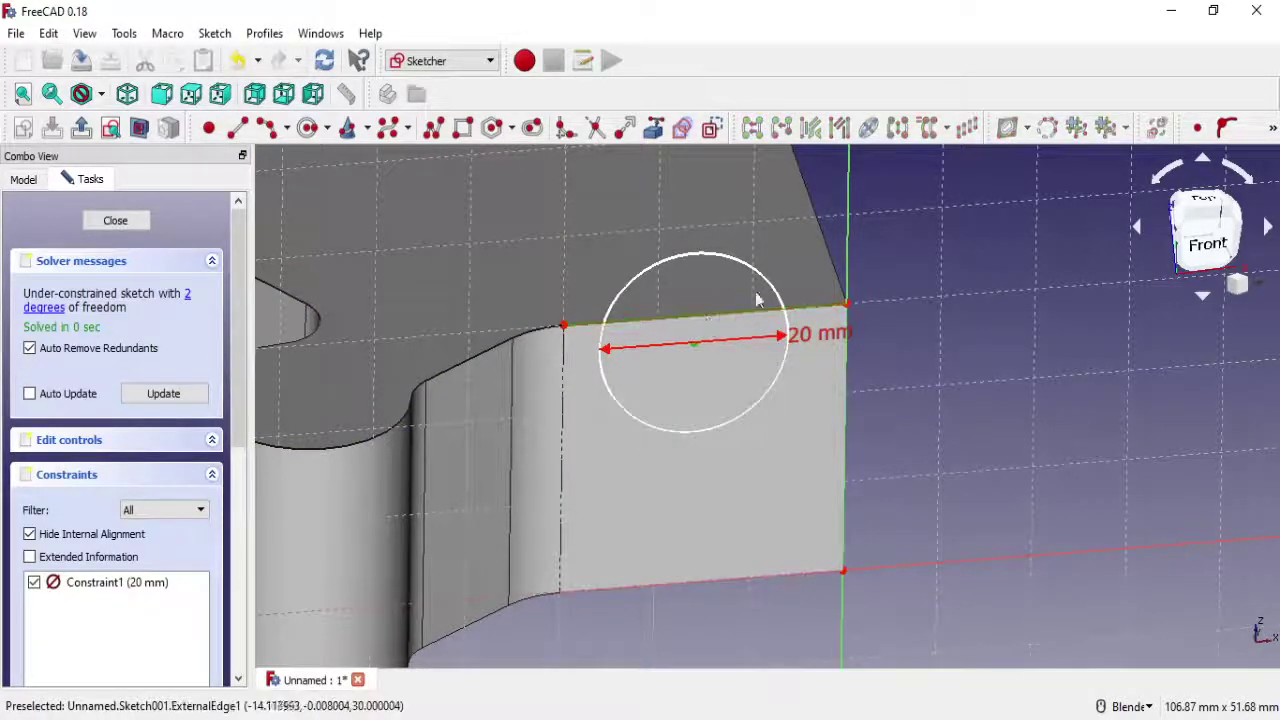
click(757, 300)
click(1199, 130)
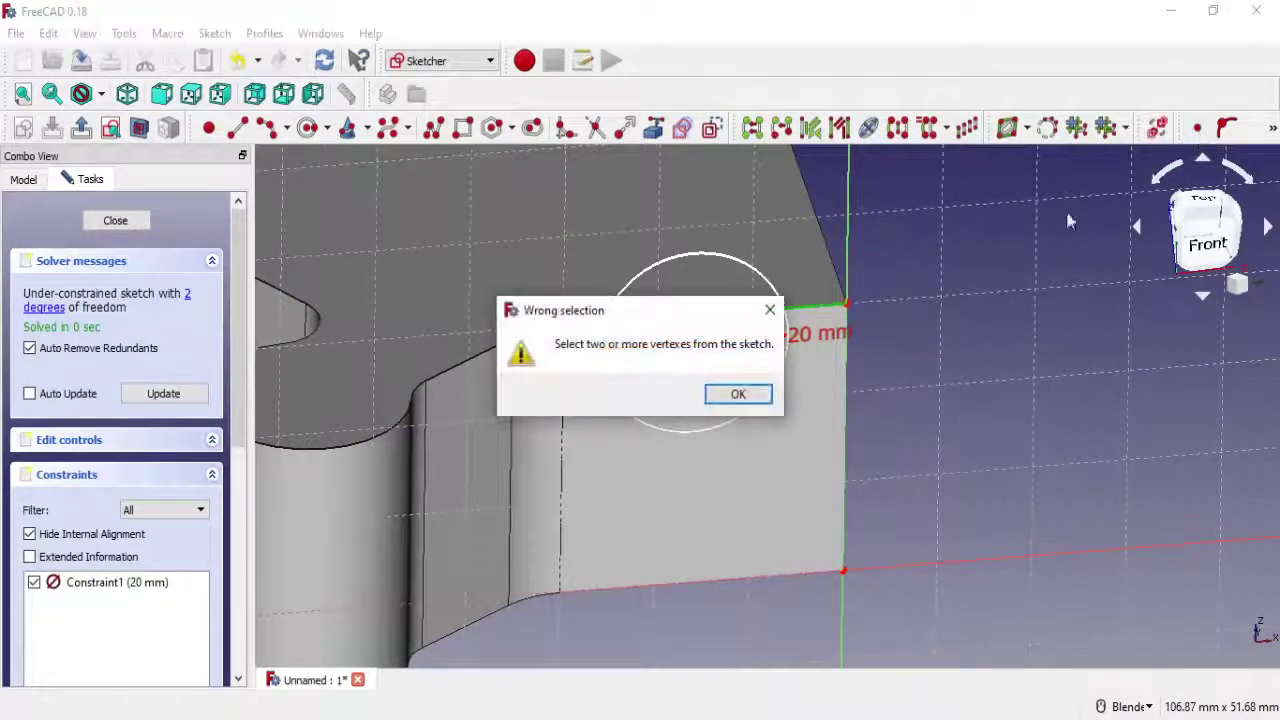
click(738, 394)
click(1226, 127)
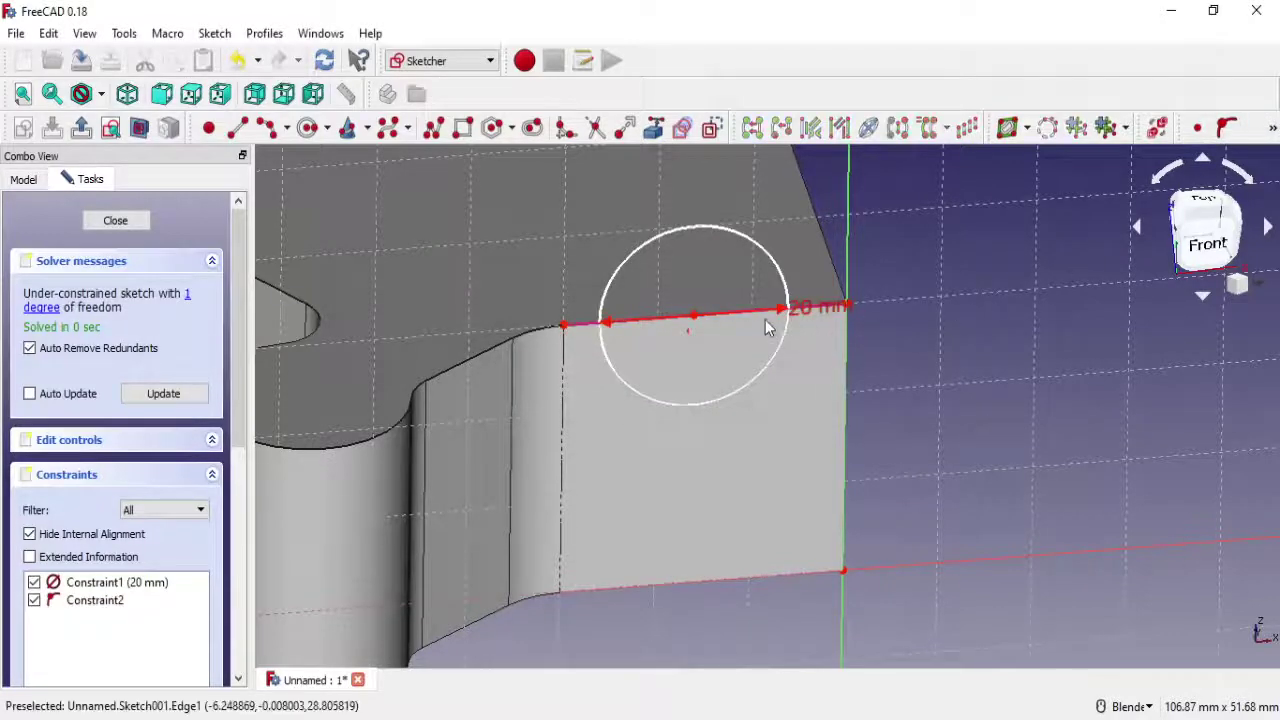
Fix the circle centre 15 mm horizontally from the top edge's right endpoint
scroll(765, 320, up, 2)
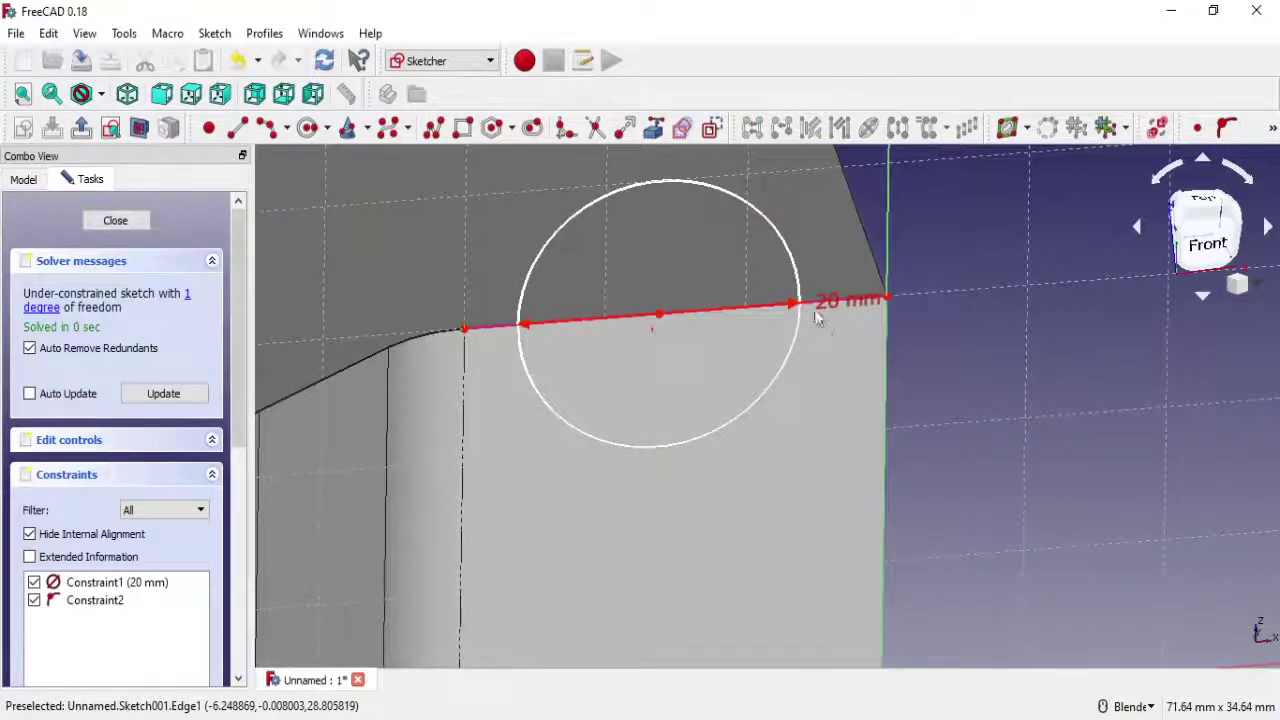
drag(835, 300, 800, 225)
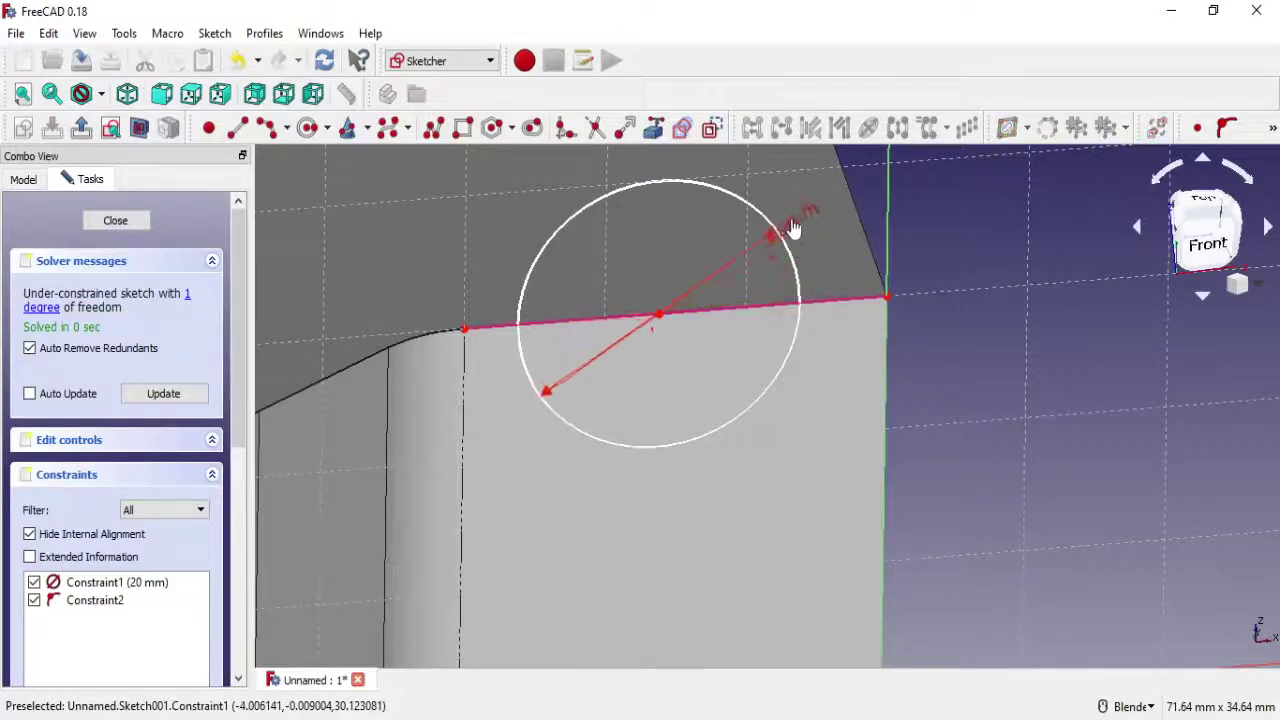
drag(664, 315, 679, 321)
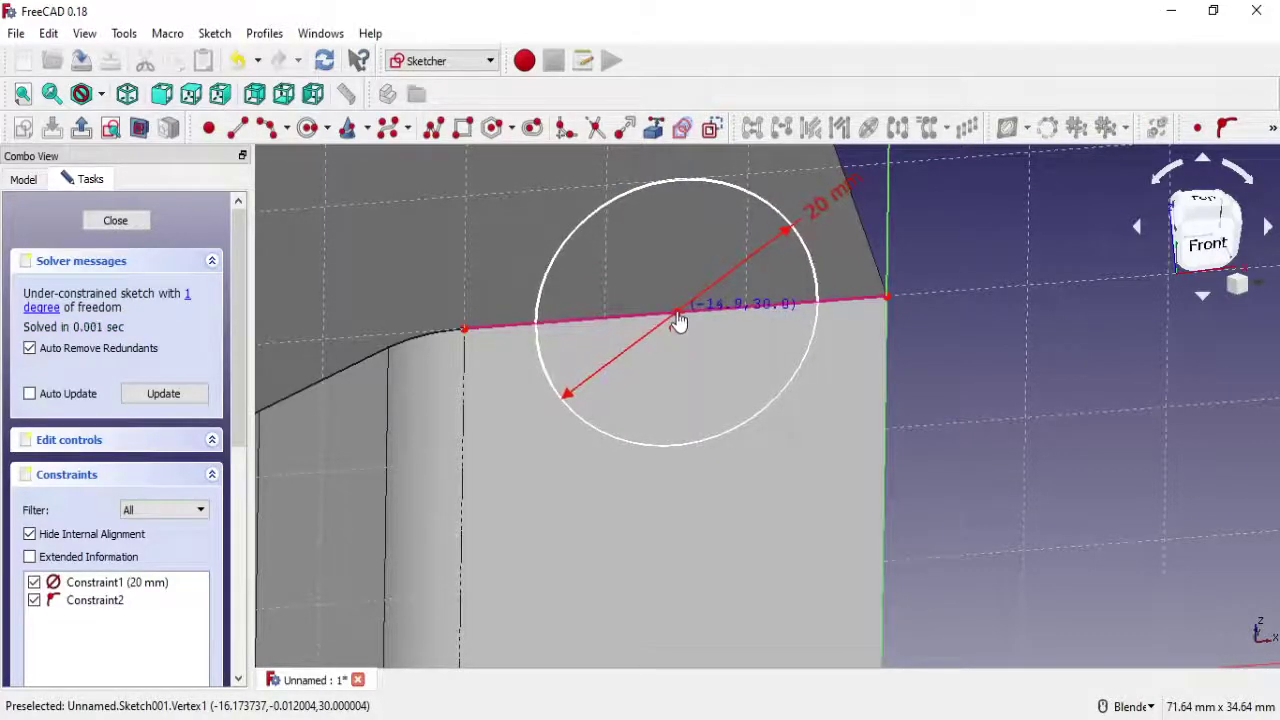
click(1272, 133)
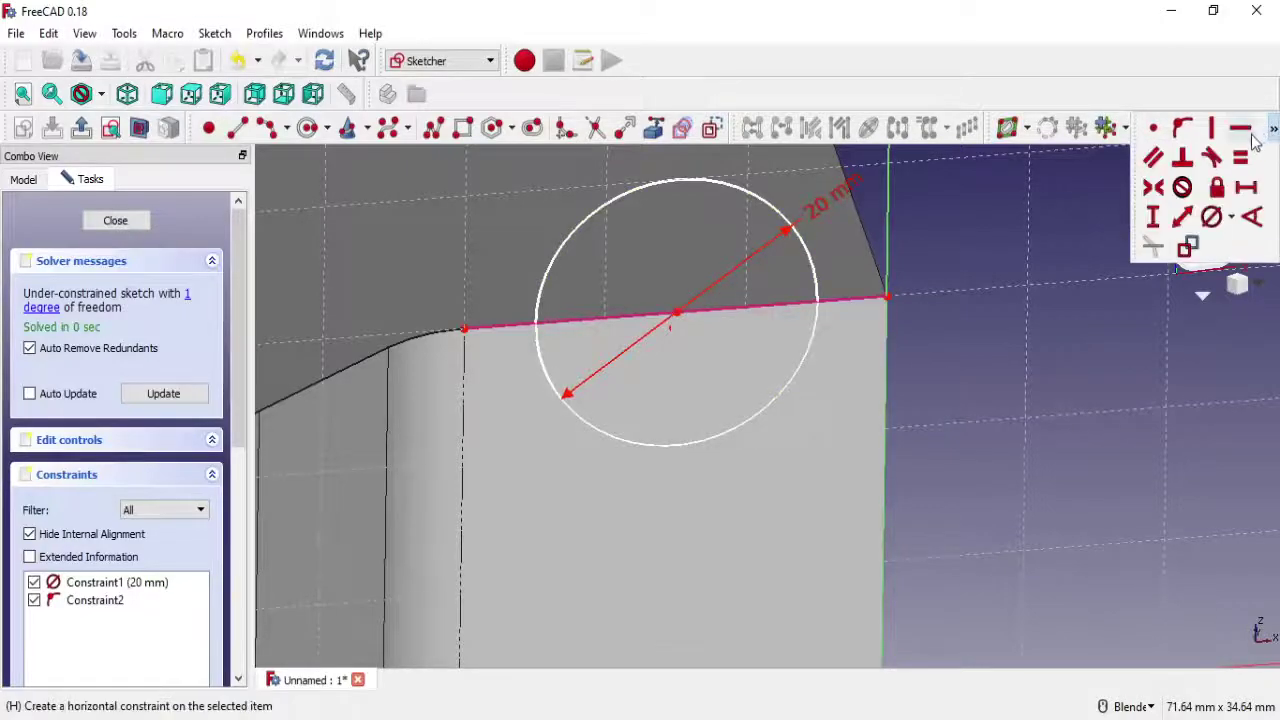
click(1246, 187)
click(886, 297)
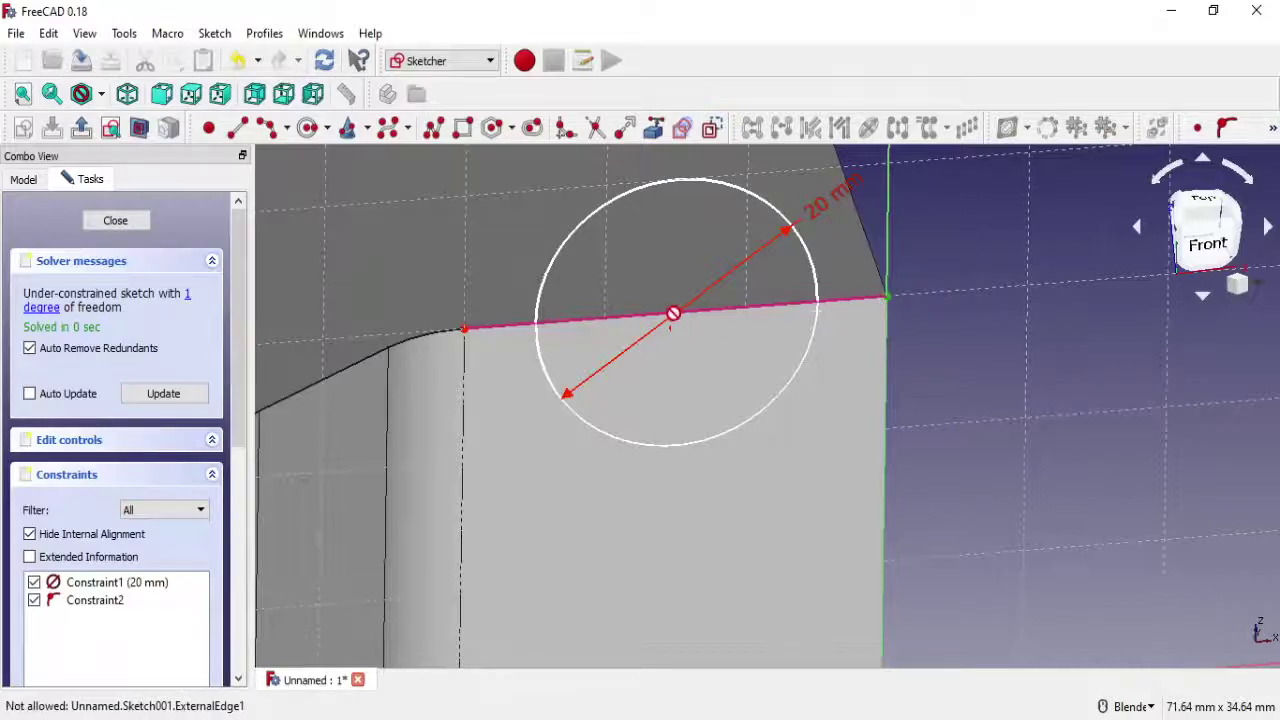
click(678, 314)
text(1)
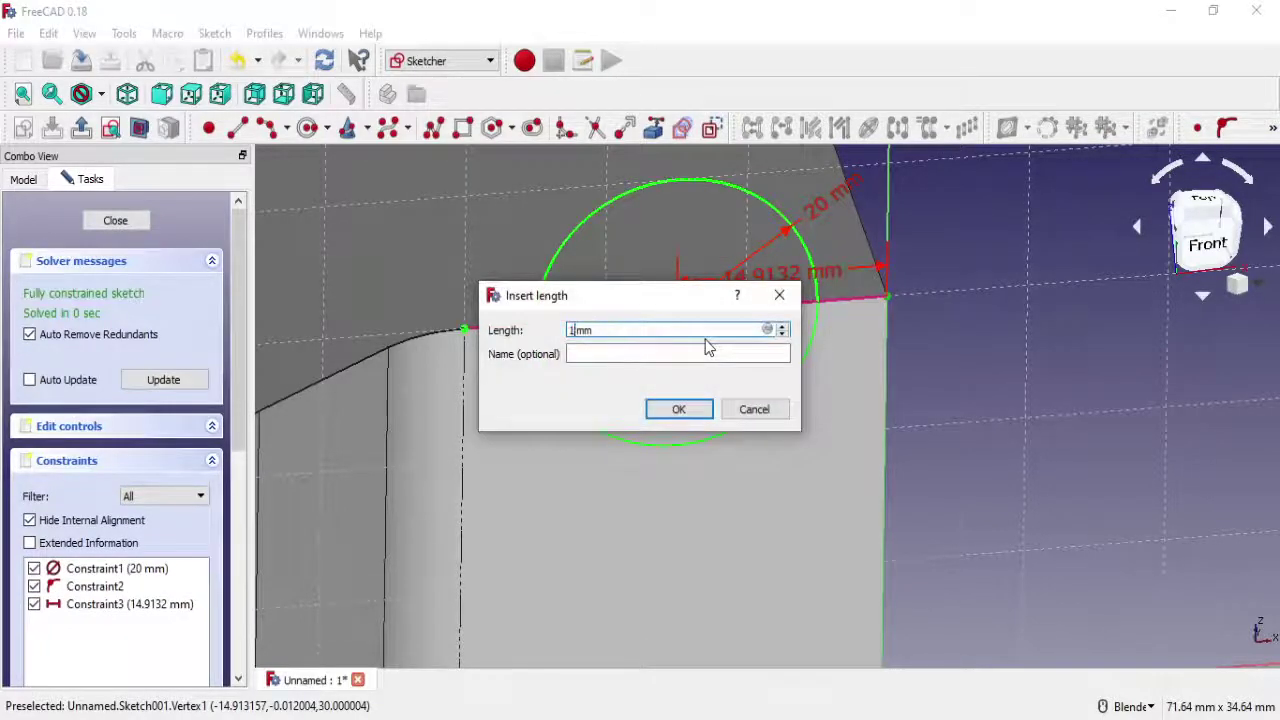
text(5)
click(678, 409)
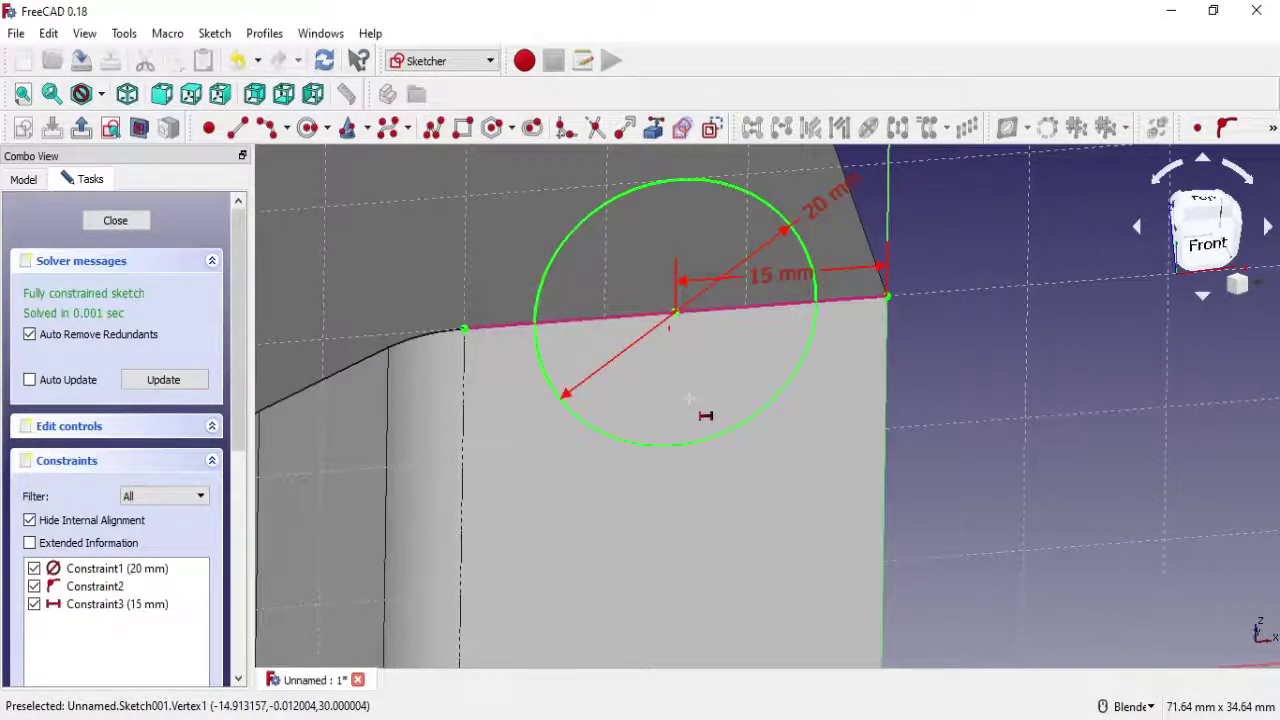
scroll(700, 414, down, 2)
Close the circle sketch and pocket it Through all to cut the groove
click(137, 224)
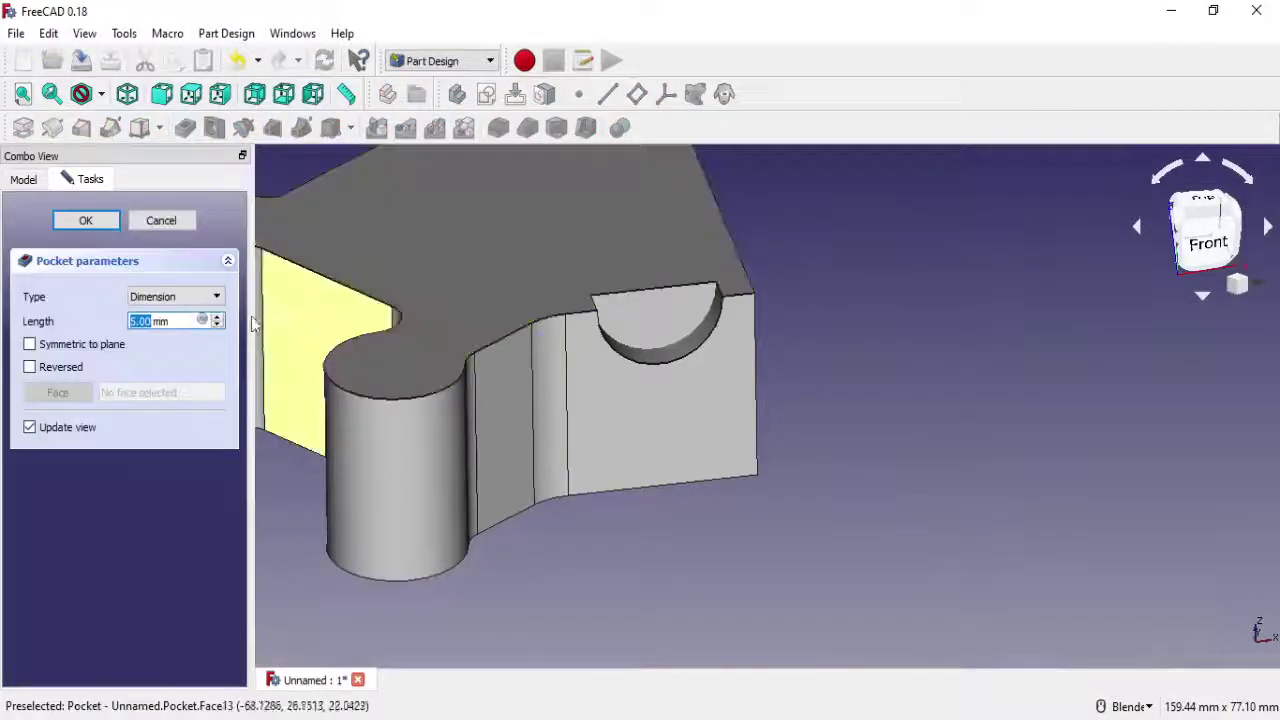
click(205, 297)
click(188, 327)
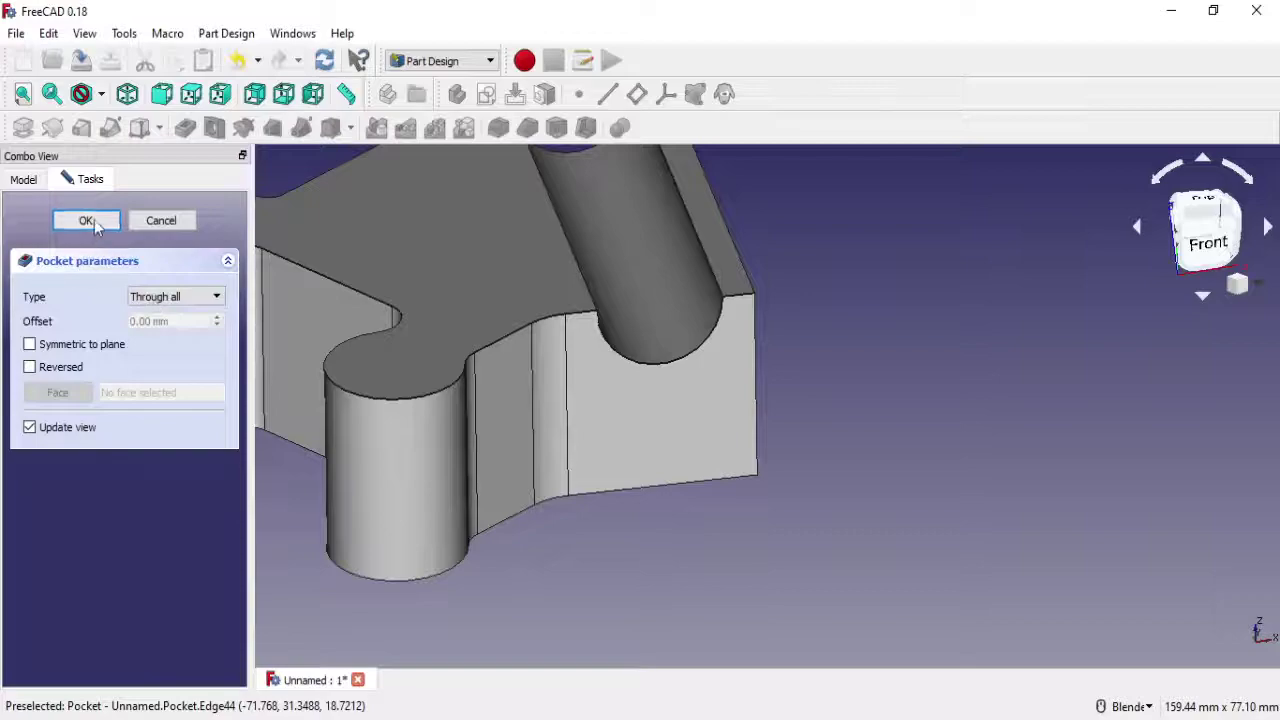
click(86, 220)
mouse_move(695, 302)
middle_down()
mouse_move(677, 331)
mouse_move(543, 419)
mouse_move(806, 354)
mouse_move(709, 414)
mouse_move(709, 457)
mouse_move(706, 386)
mouse_move(546, 397)
middle_up()
Start a new sketch on the part's top face
scroll(546, 389, up, 2)
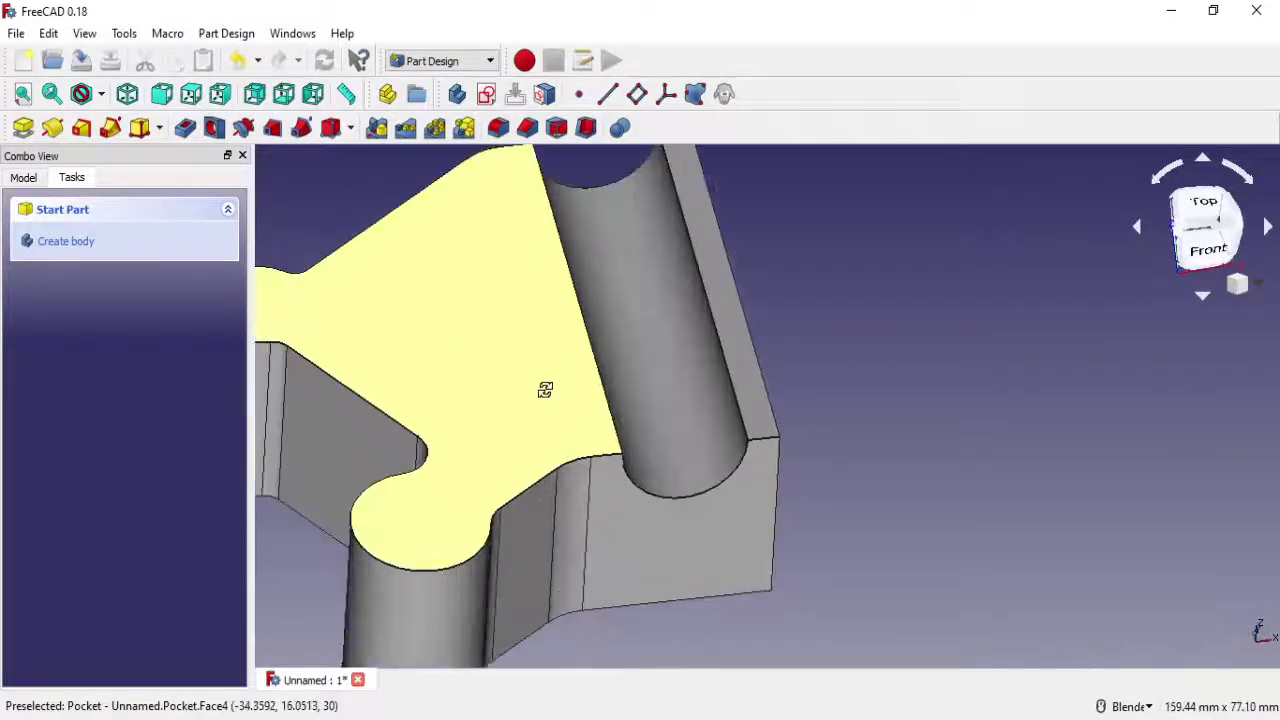
scroll(551, 397, up, 1)
scroll(551, 397, up, 1)
click(605, 340)
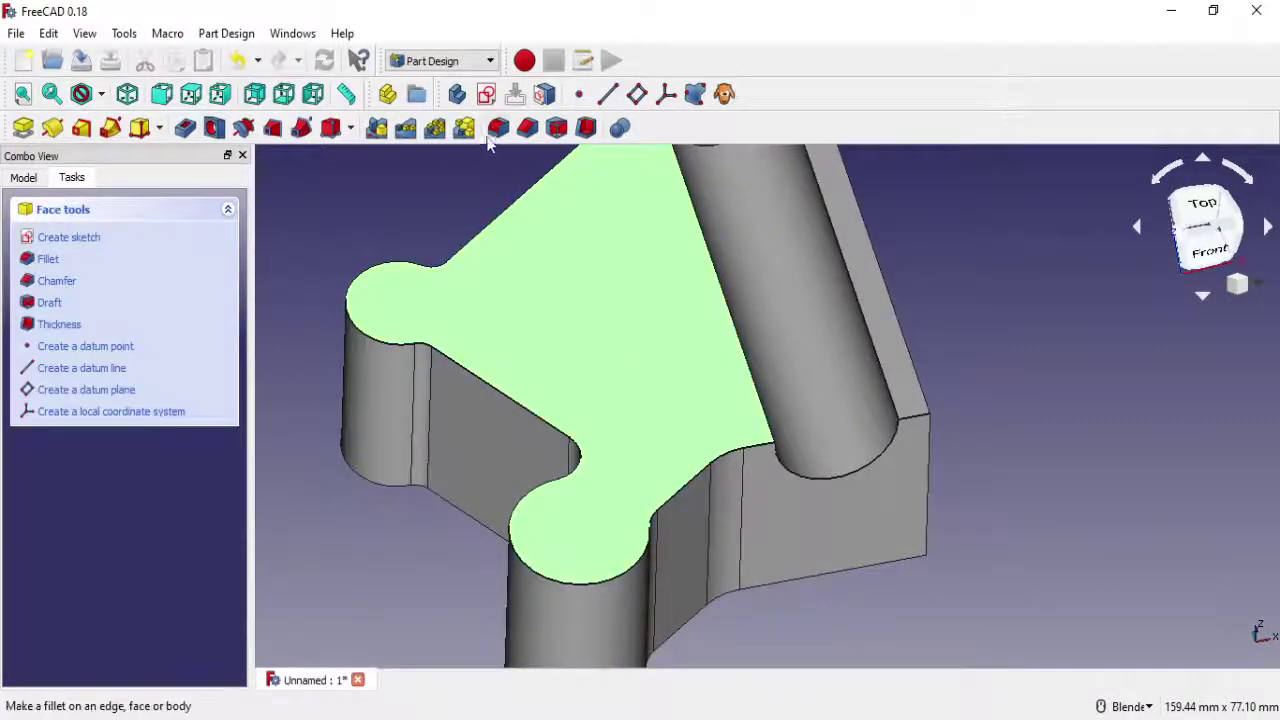
scroll(680, 274, down, 1)
scroll(651, 286, down, 2)
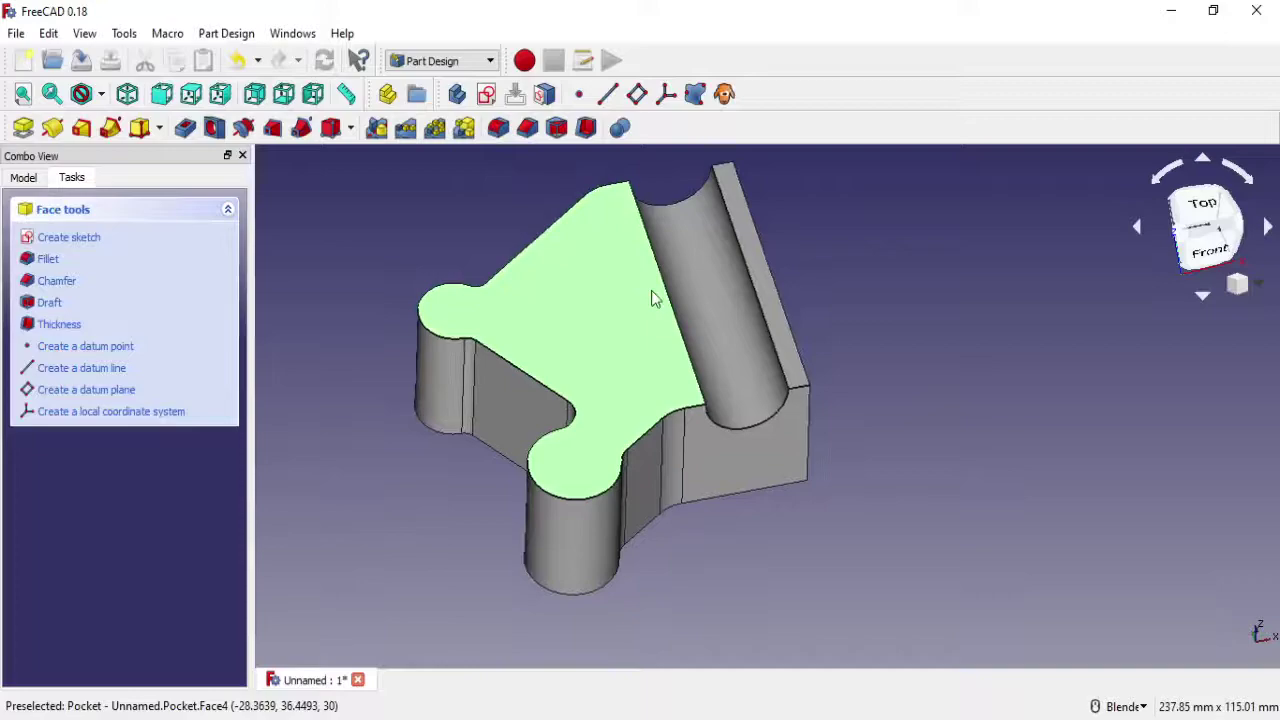
click(950, 535)
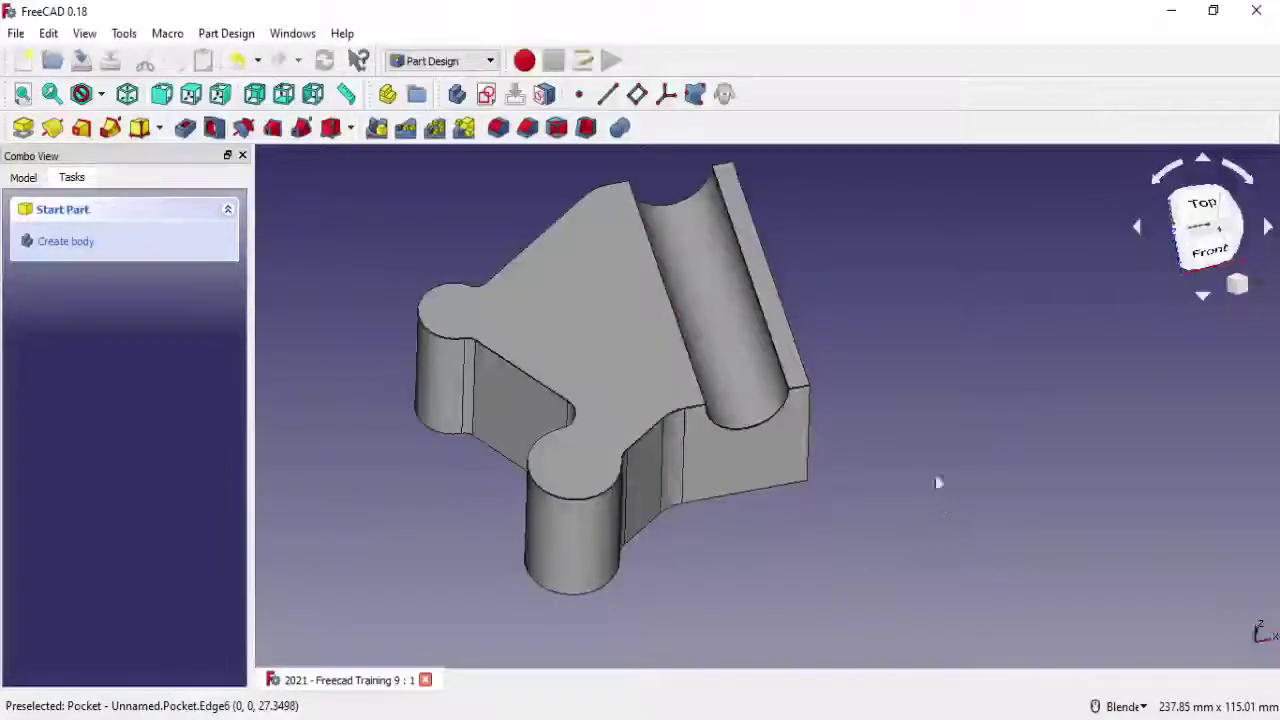
mouse_move(937, 480)
middle_down()
mouse_move(868, 317)
mouse_move(895, 344)
middle_up()
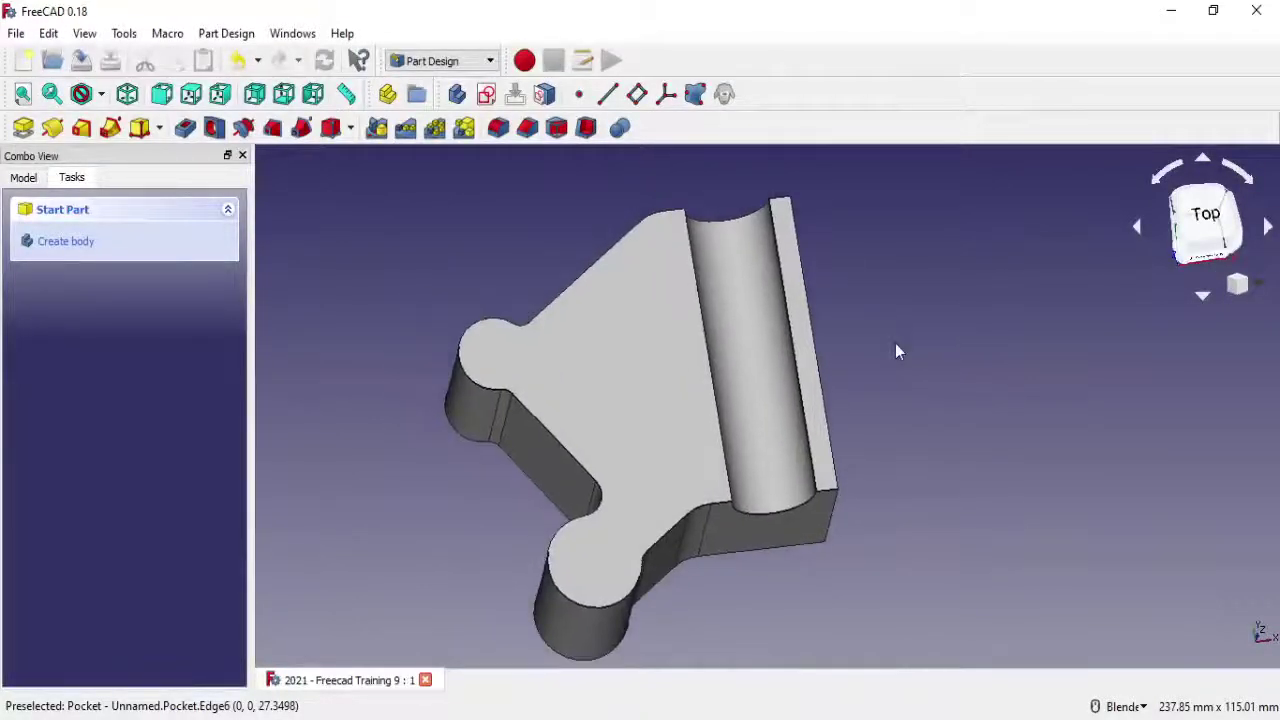
click(634, 338)
click(486, 93)
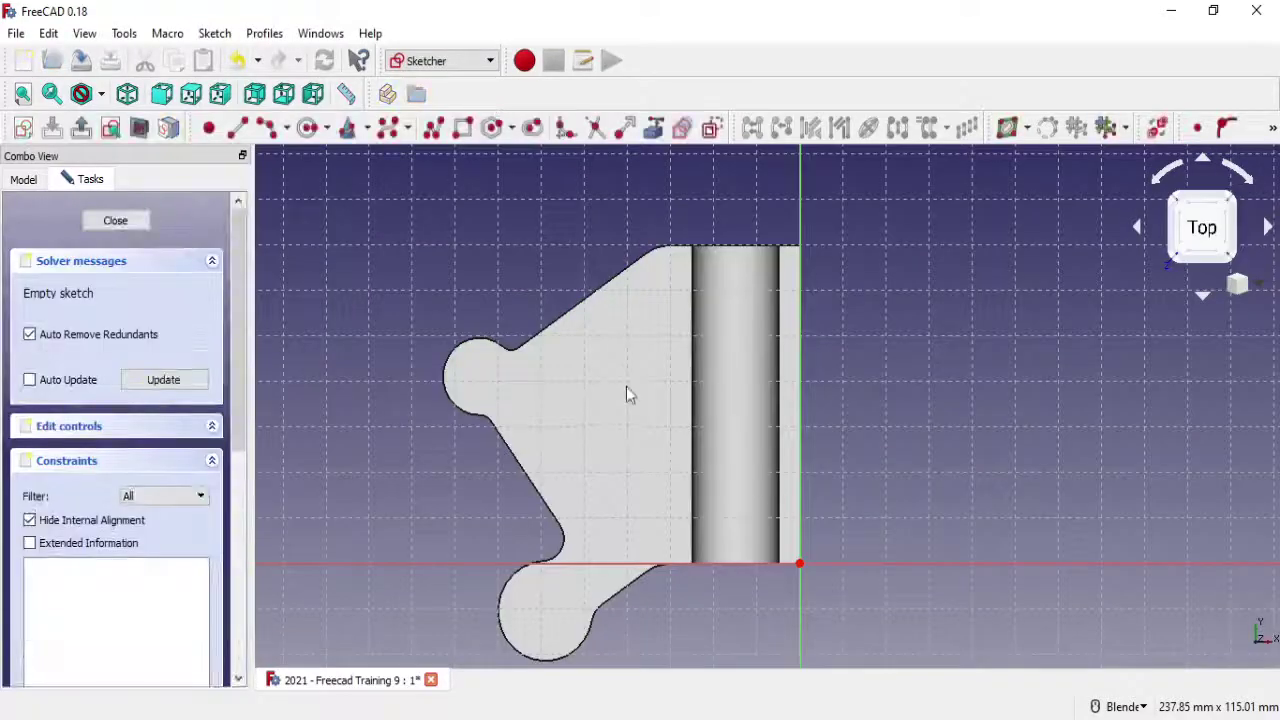
Reference the upper and lower rounded lobe edges as external geometry
mouse_move(626, 386)
middle_down()
mouse_move(590, 376)
mouse_move(590, 303)
middle_up()
scroll(588, 299, up, 3)
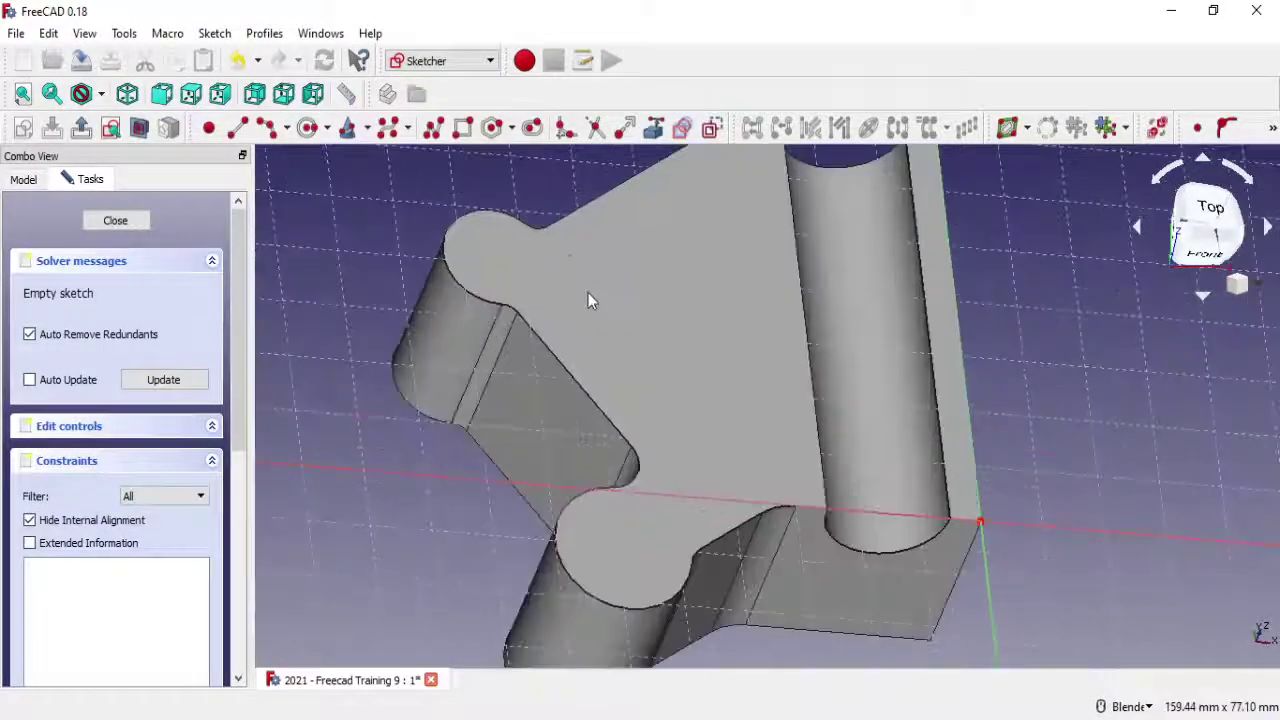
click(653, 130)
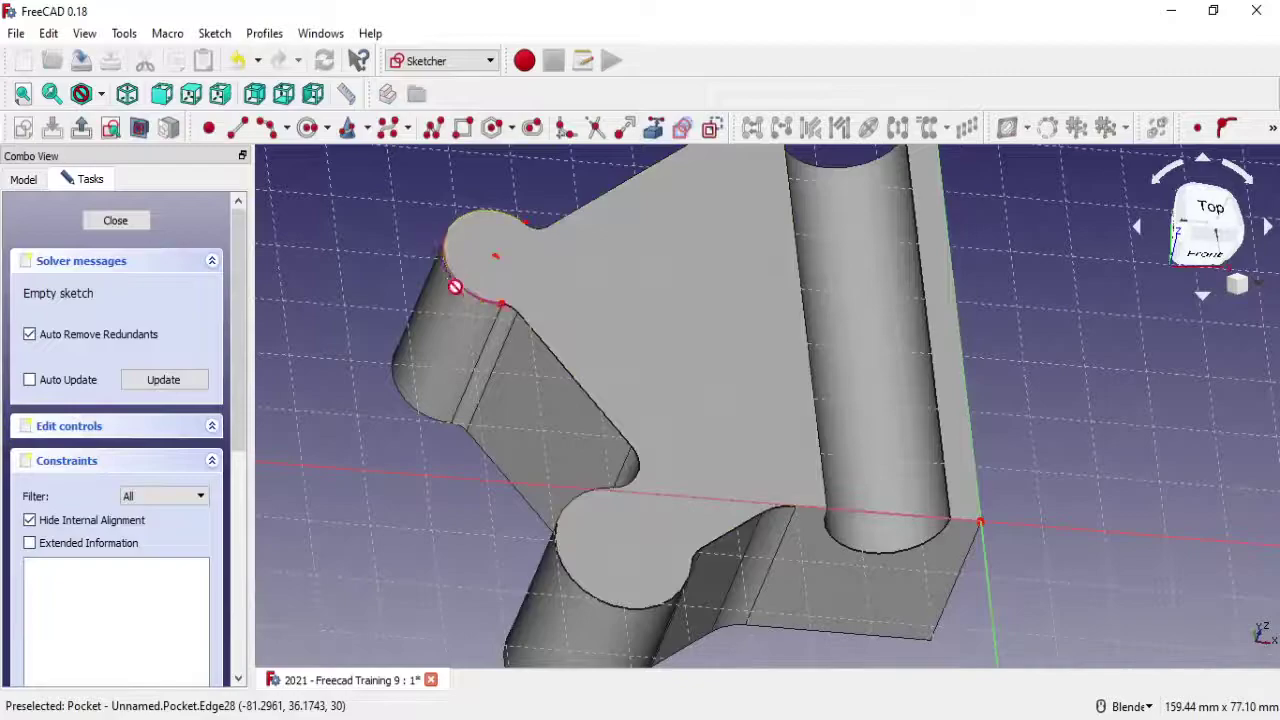
click(455, 287)
click(566, 572)
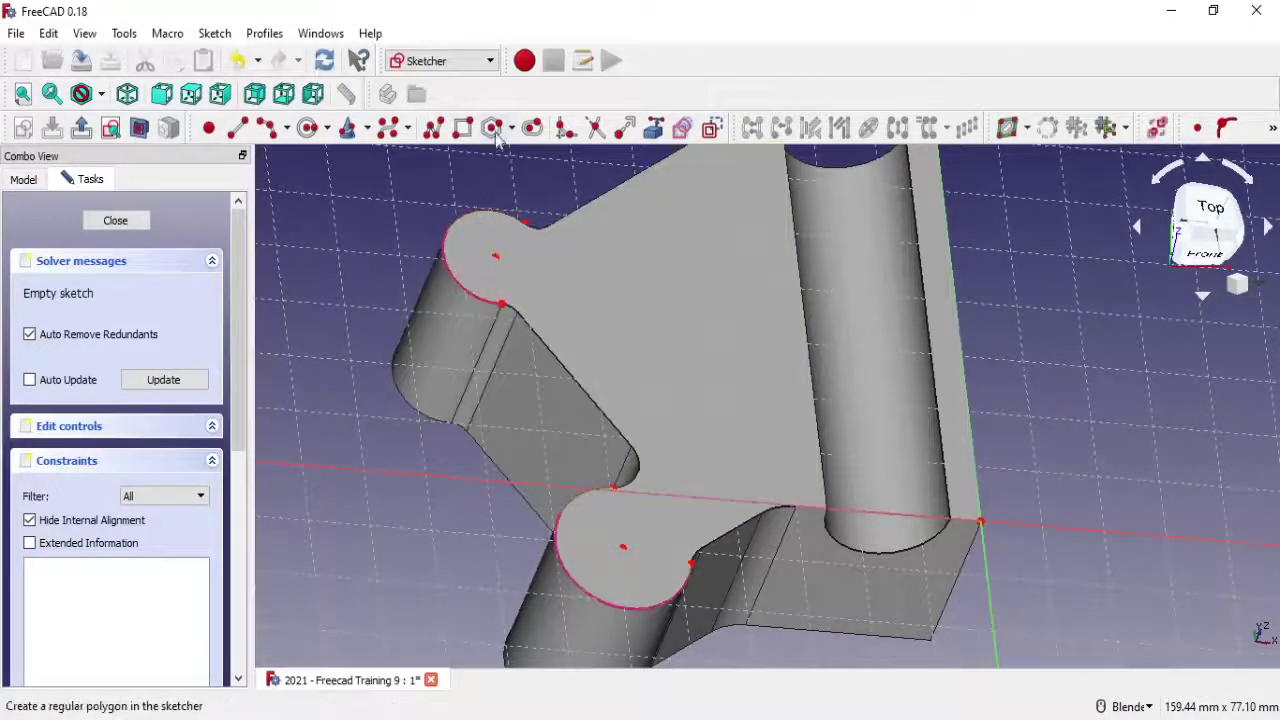
Draw a hole circle centred in the upper lobe and begin one on the lower lobe
click(308, 133)
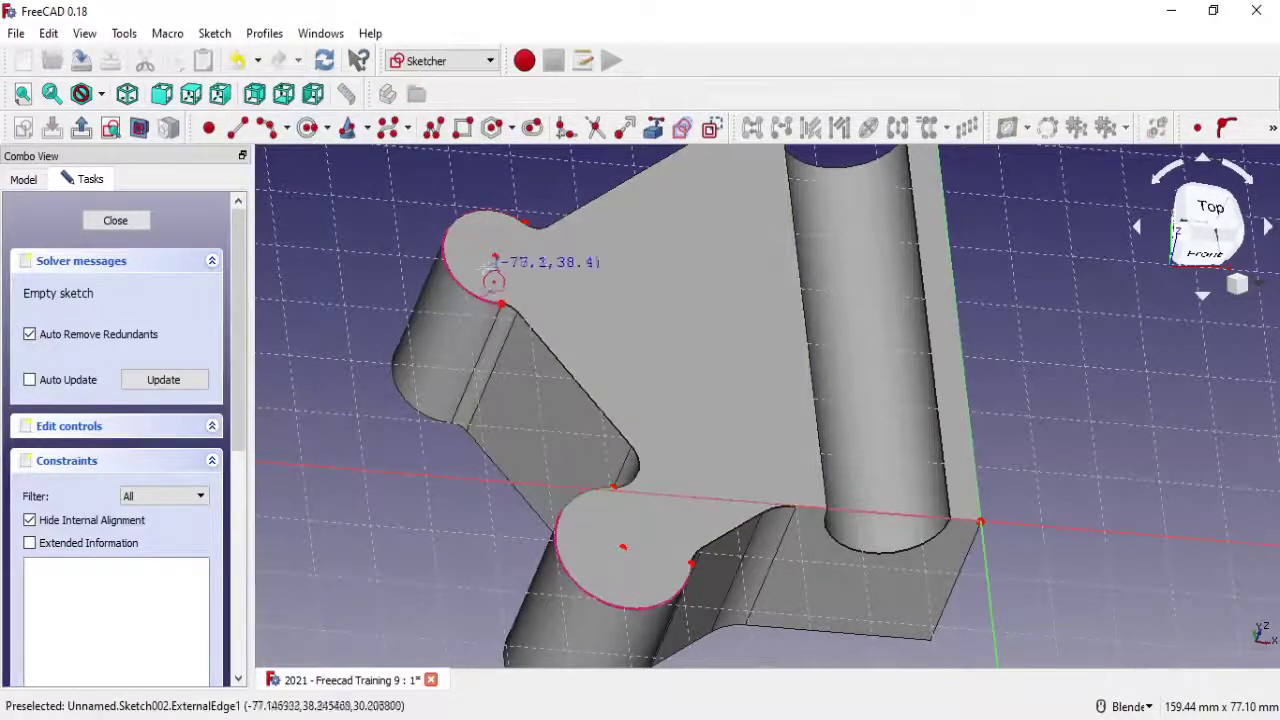
click(495, 257)
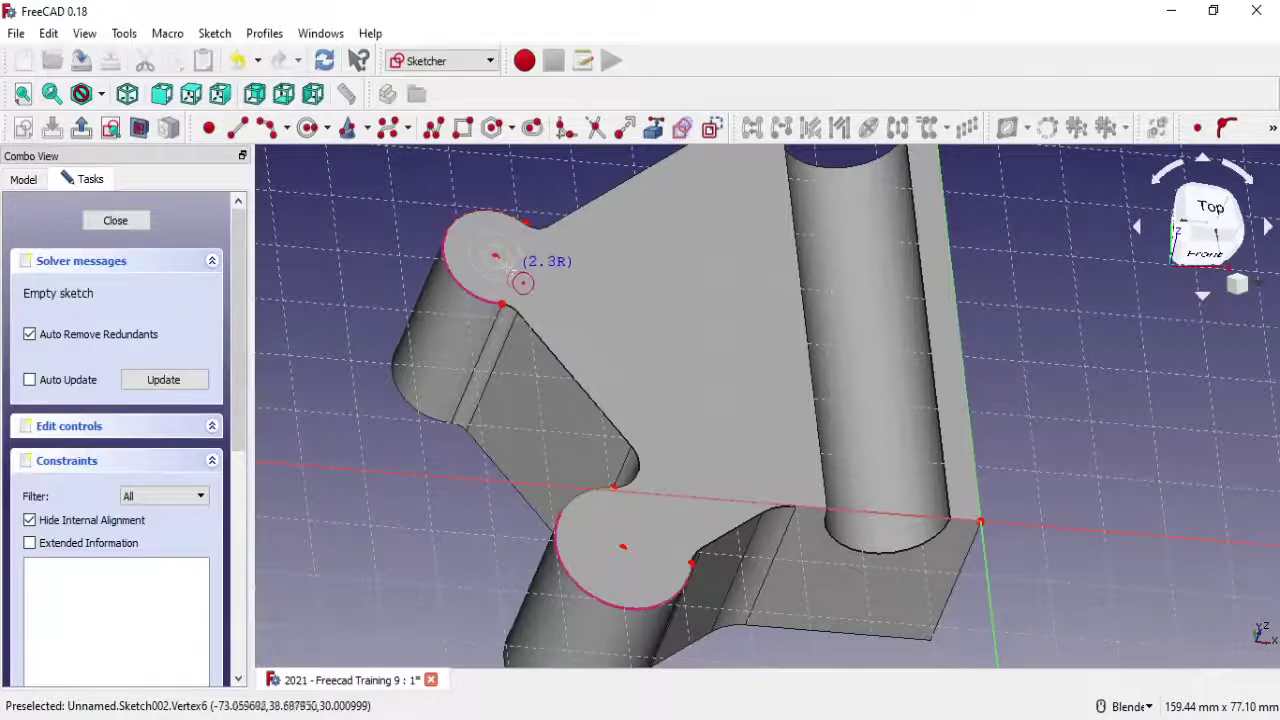
click(515, 277)
click(623, 546)
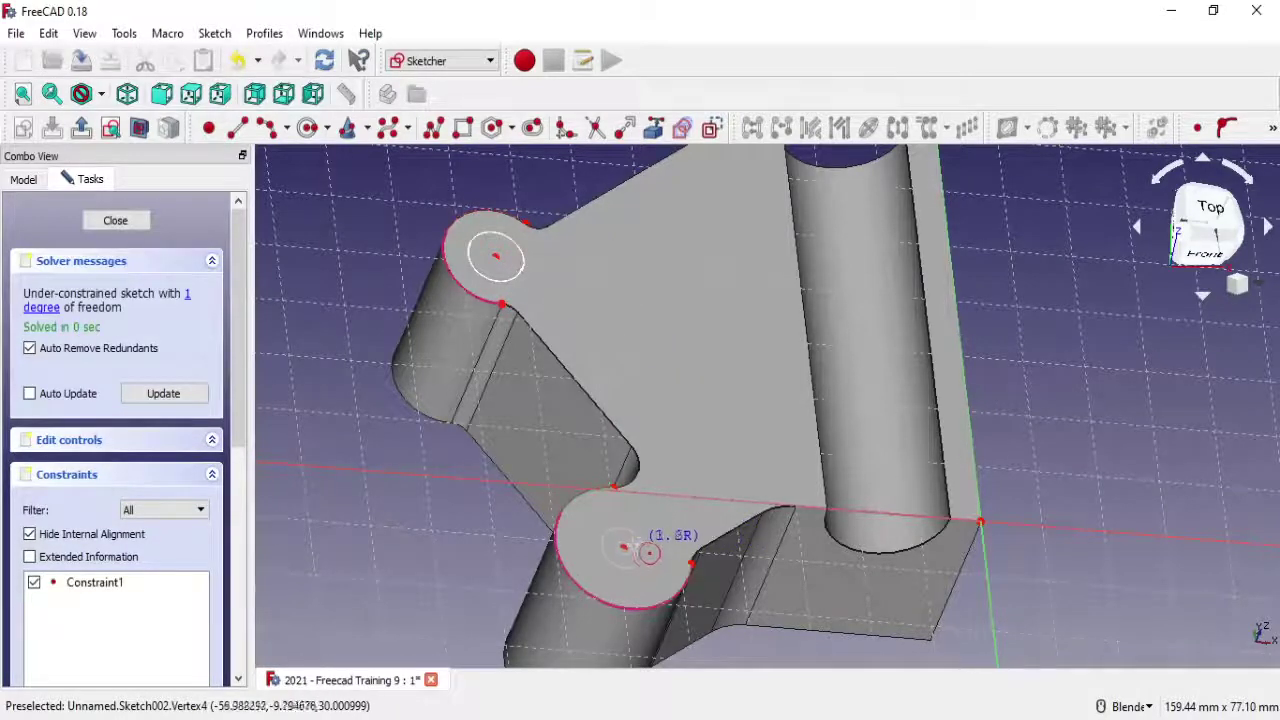
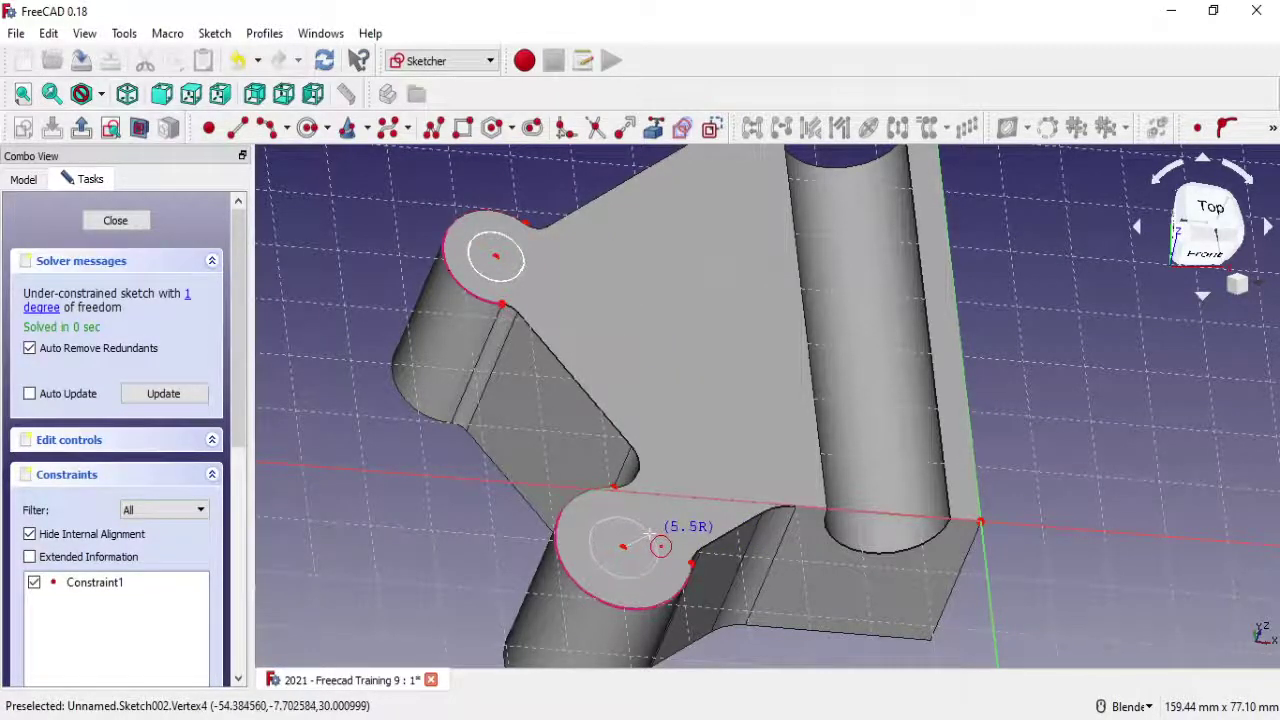
Delete the lower lug's circle and reference arc, resize the upper circle, and close the sketch
click(657, 541)
mouse_move(651, 397)
middle_down()
mouse_move(583, 359)
mouse_move(598, 373)
middle_up()
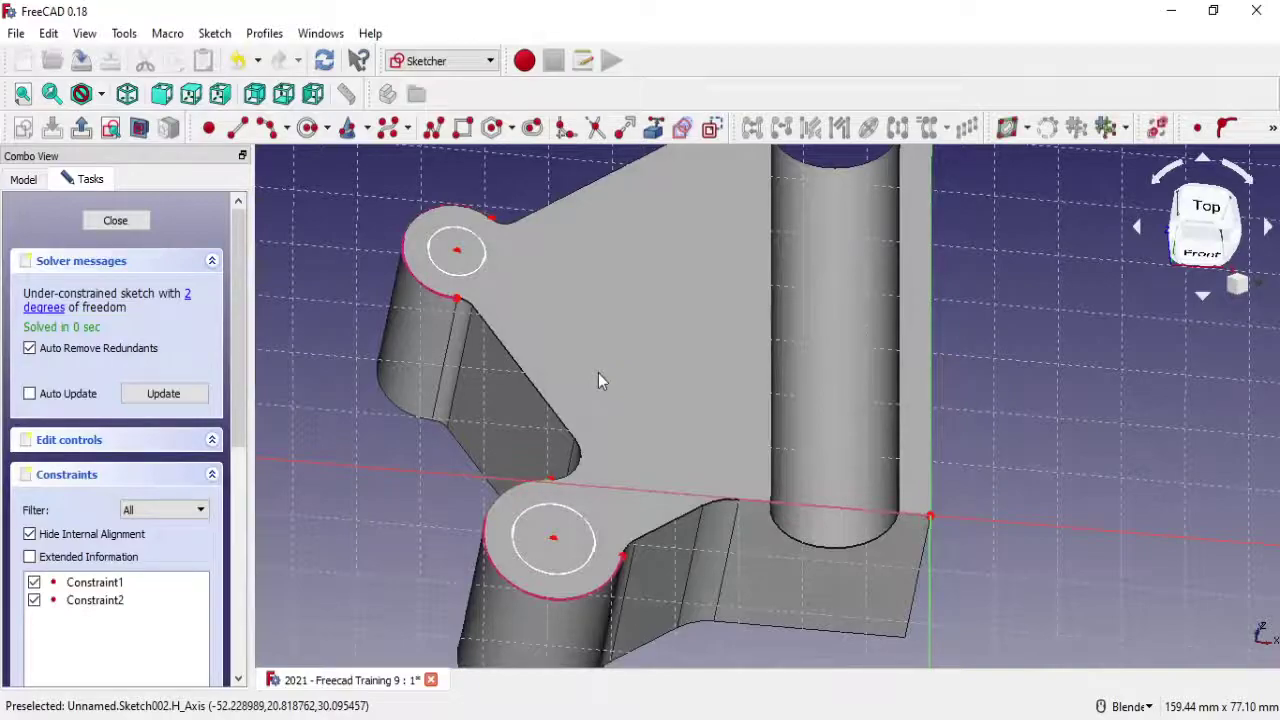
click(592, 525)
key(Delete)
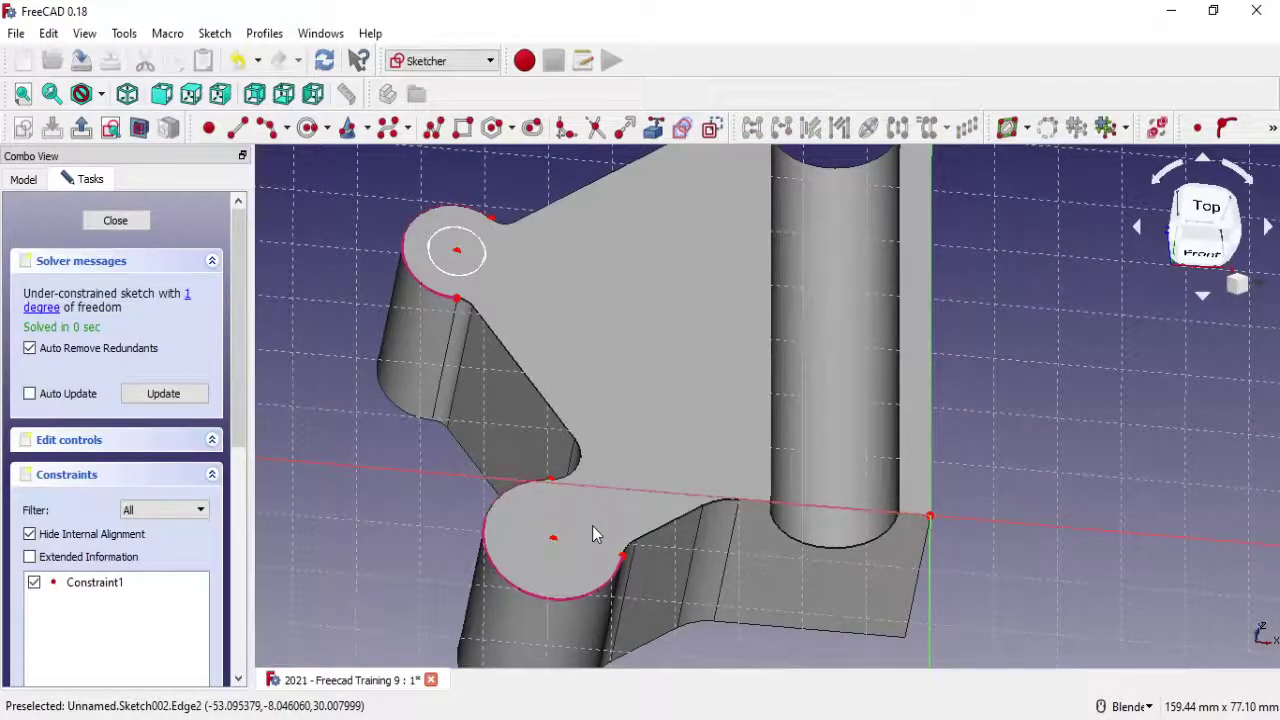
click(600, 593)
key(Delete)
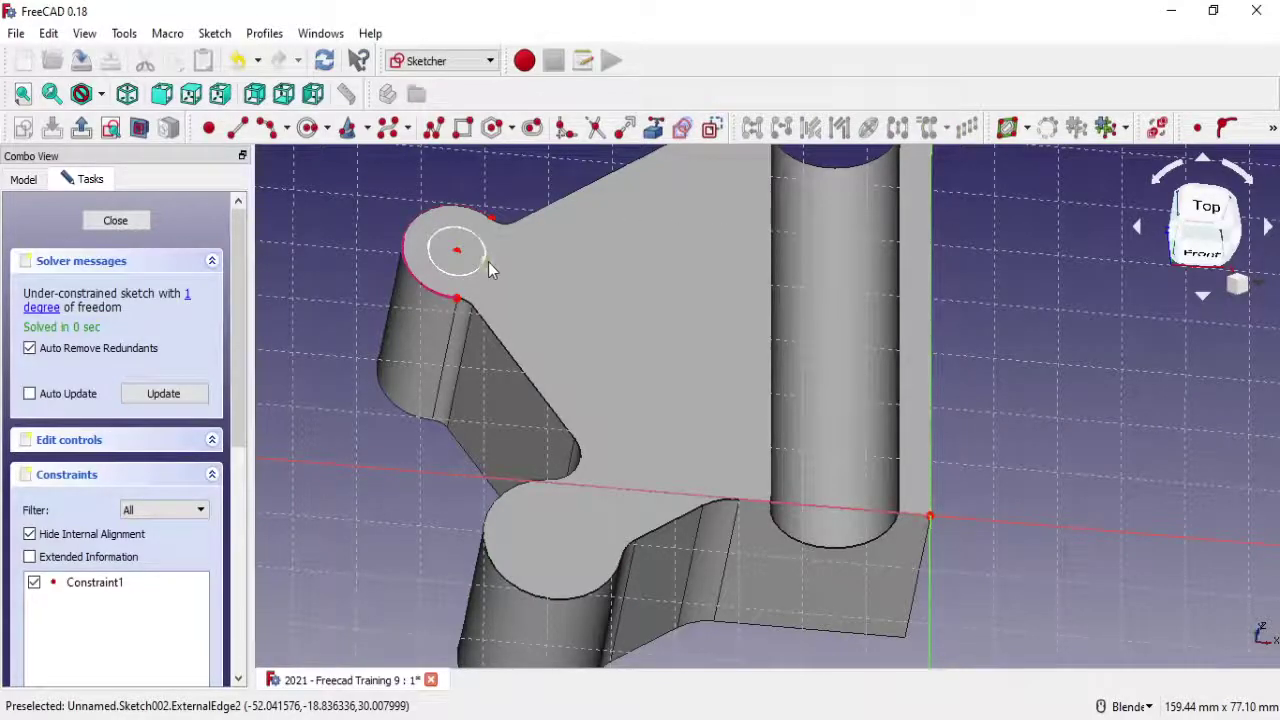
mouse_move(487, 262)
mouse_down()
mouse_move(506, 280)
mouse_move(490, 279)
mouse_up()
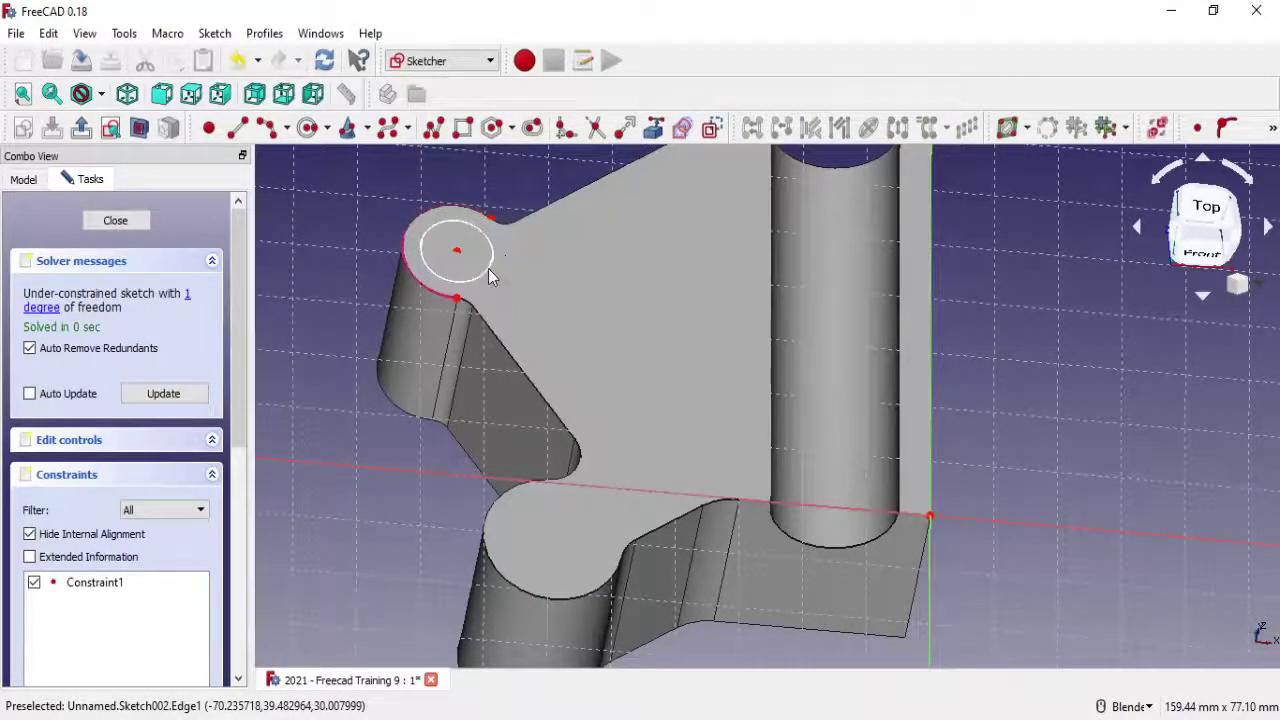
click(115, 224)
Create a Hole from the sketch with ISO metric coarse profile, size M8 and class 6H
click(213, 127)
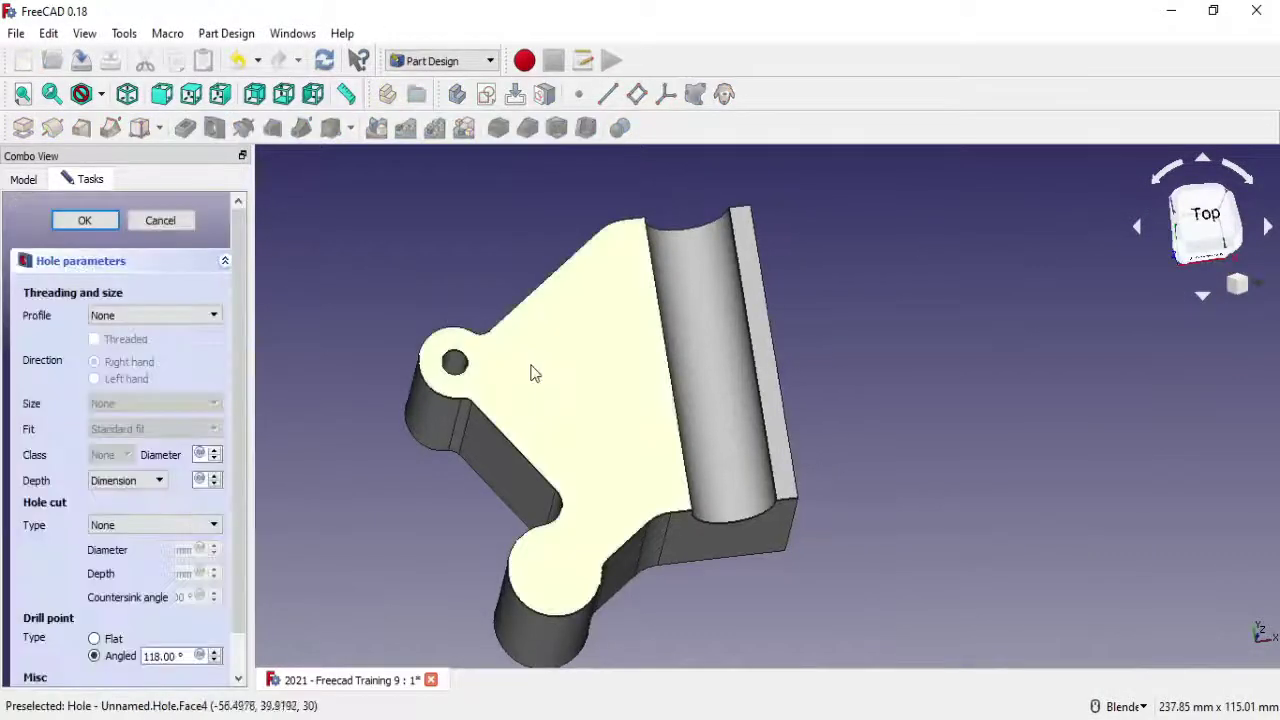
scroll(528, 369, up, 5)
scroll(480, 394, up, 2)
click(197, 316)
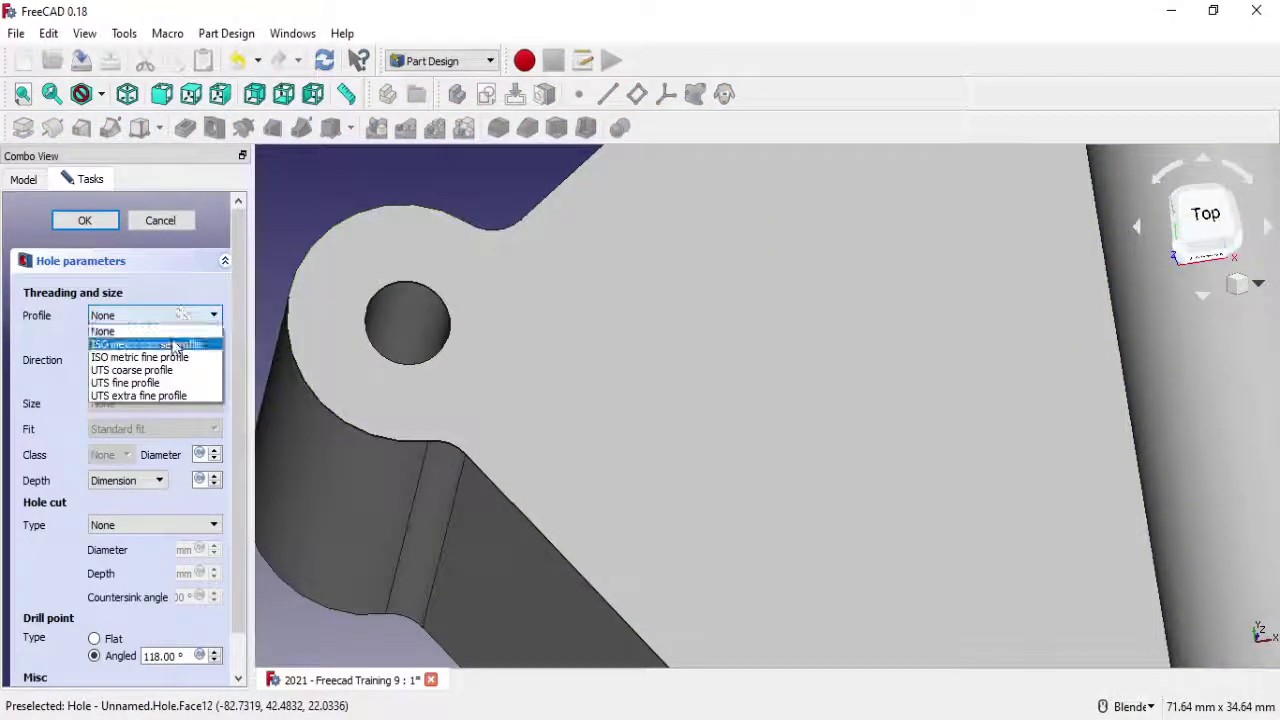
click(180, 340)
click(180, 403)
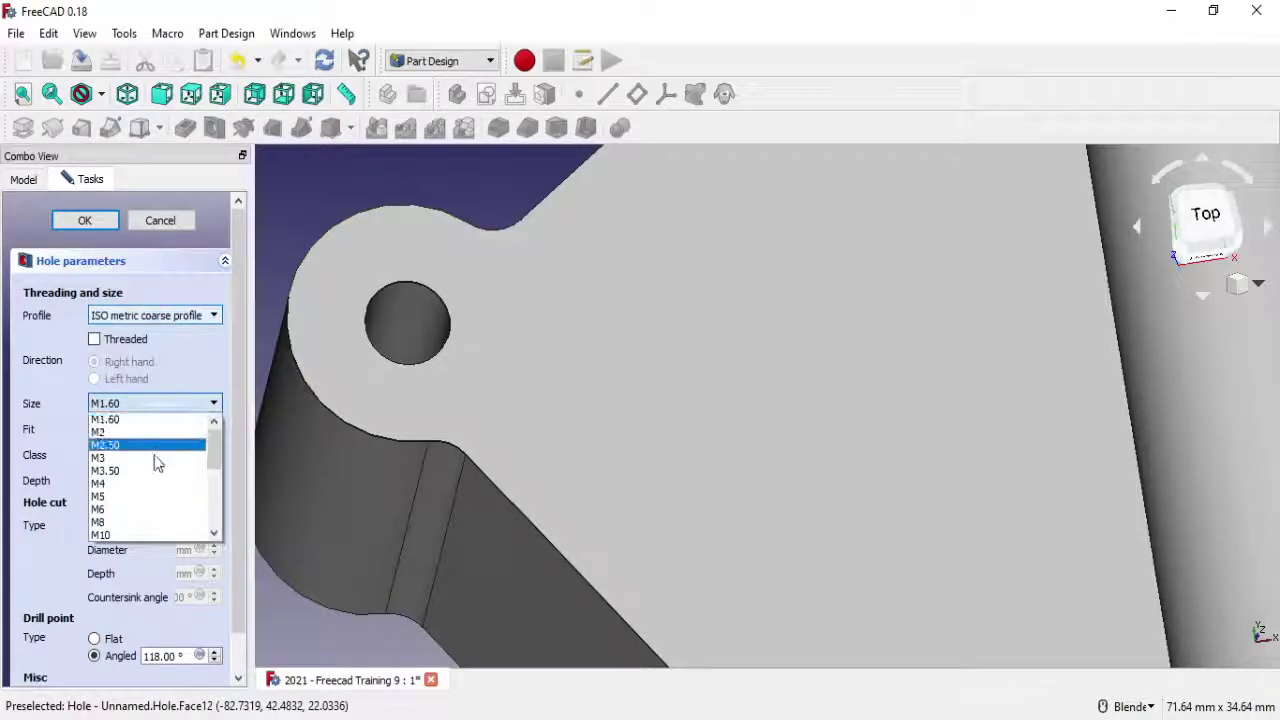
click(143, 498)
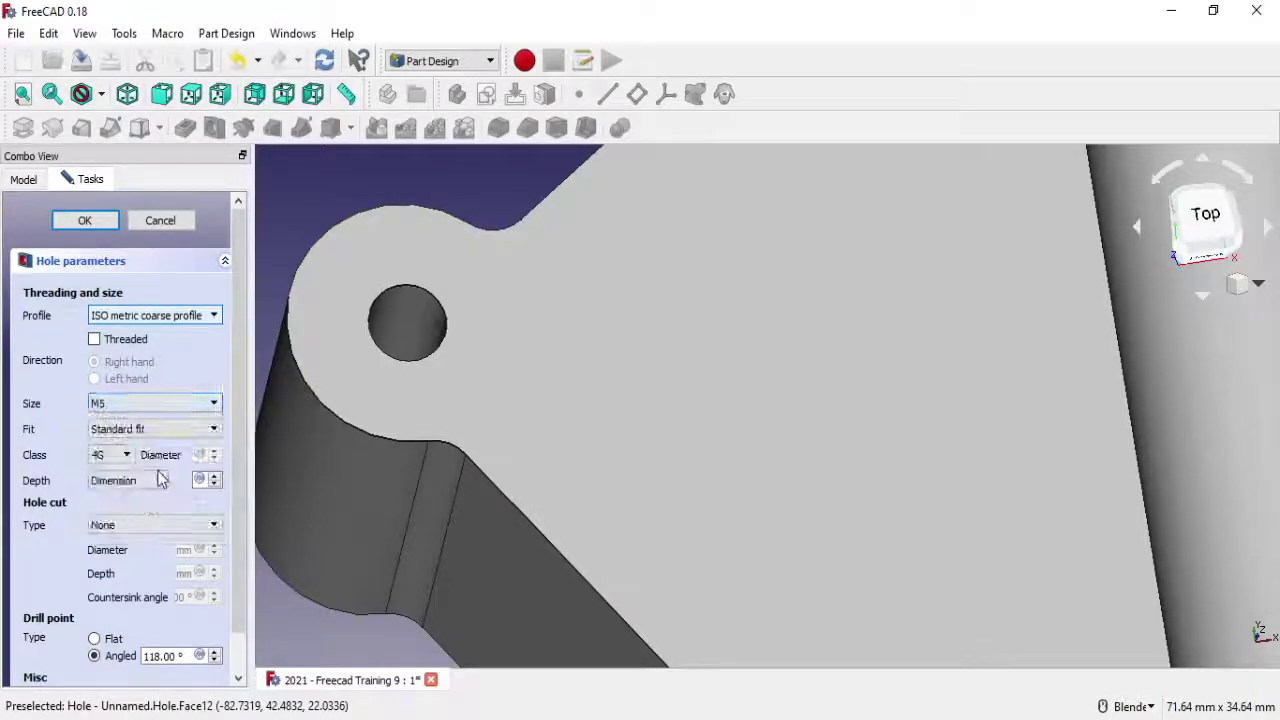
click(163, 406)
click(140, 522)
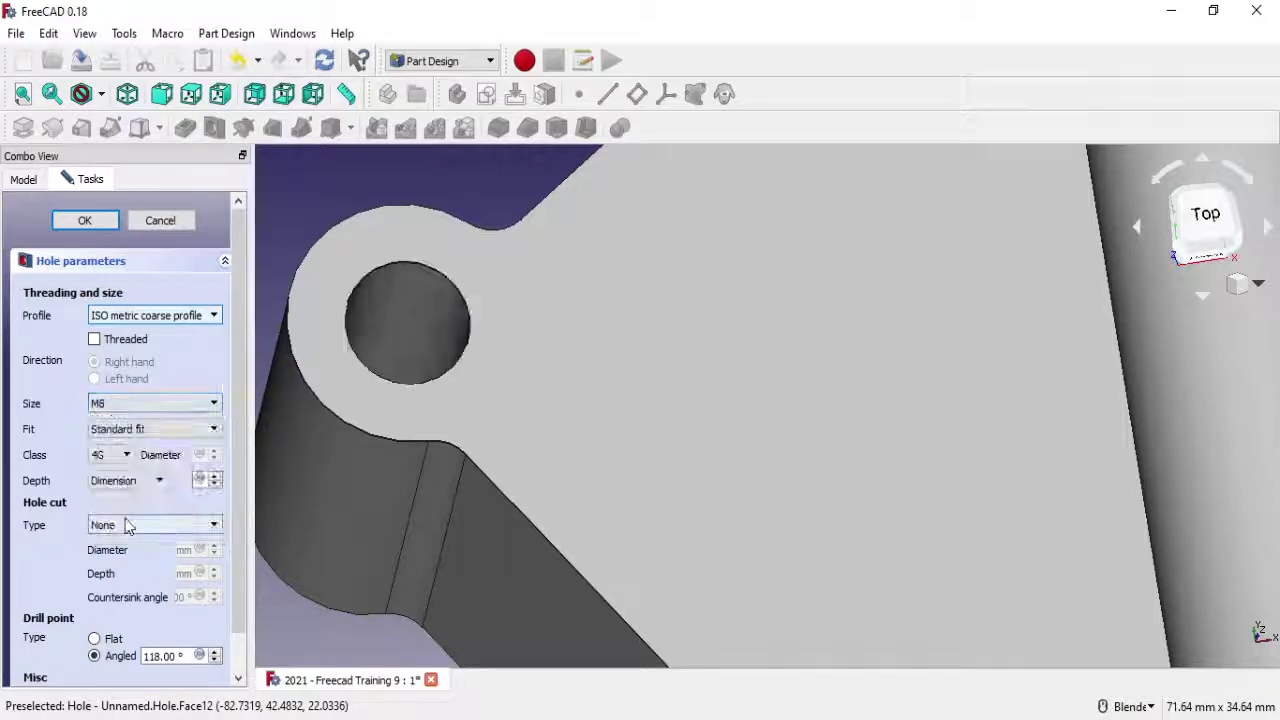
click(127, 456)
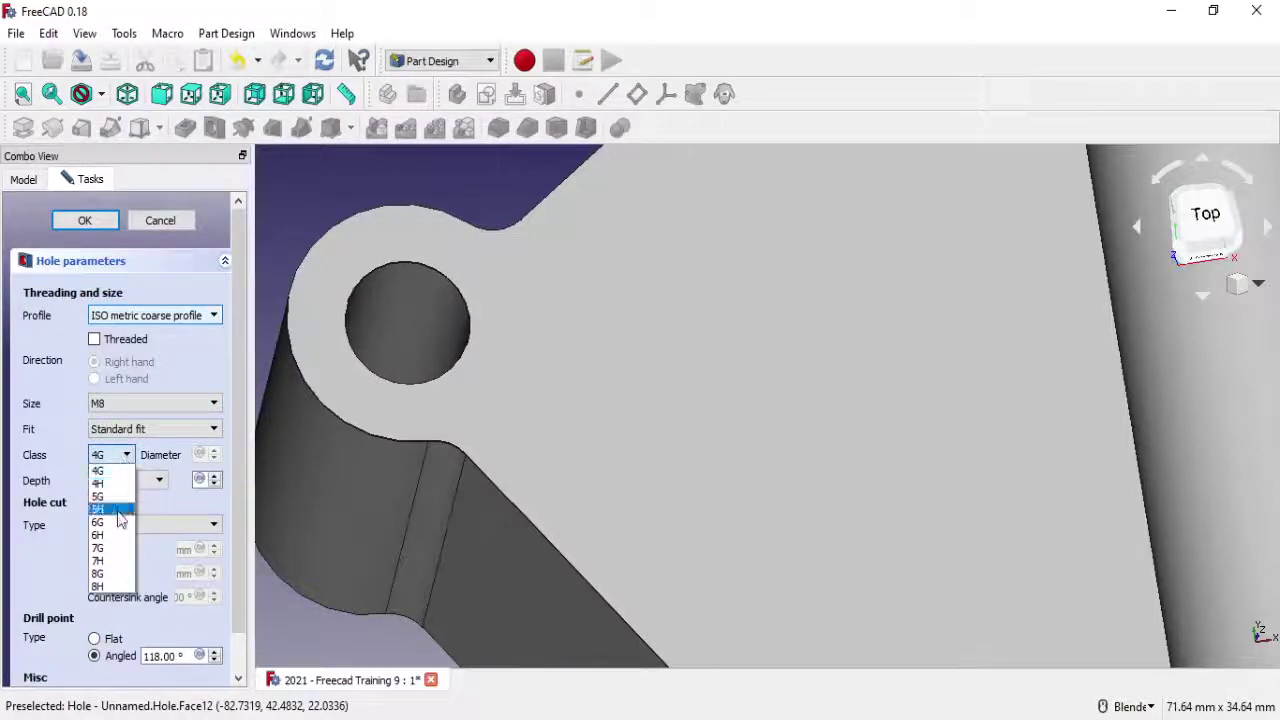
click(112, 536)
Set the hole depth to Through all and confirm the Hole feature
click(140, 481)
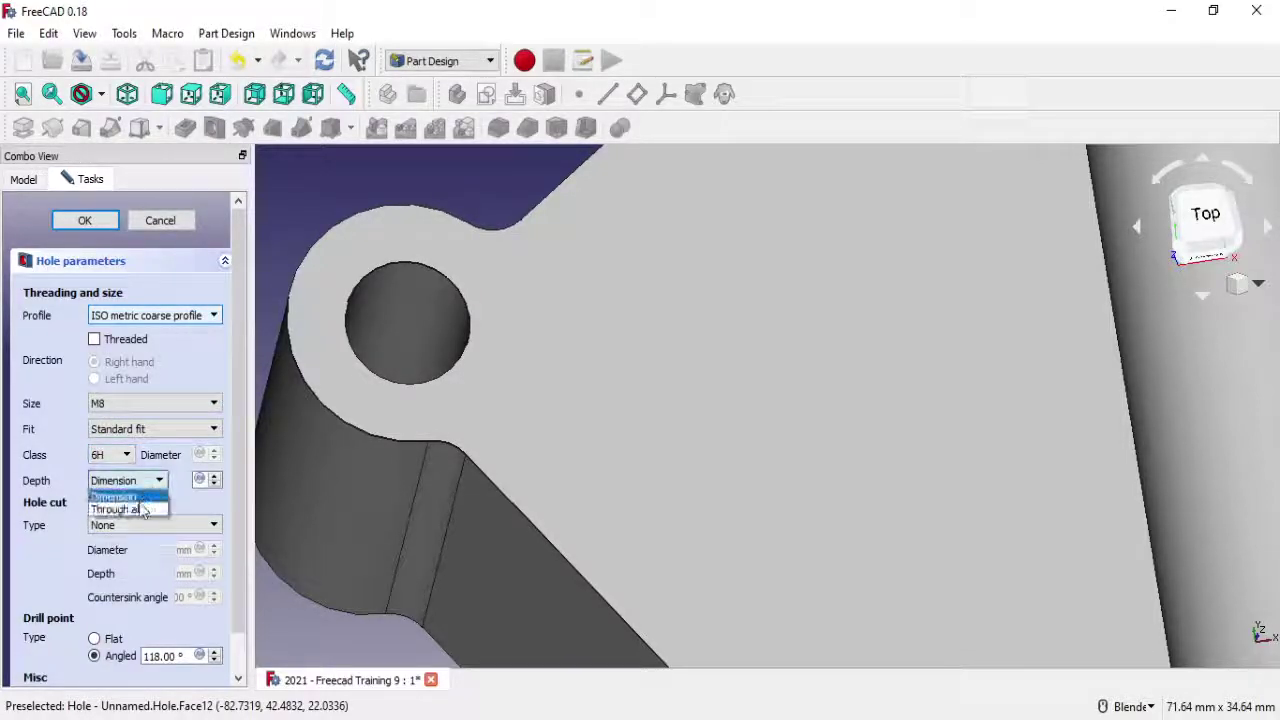
middle_drag(520, 535, 603, 543)
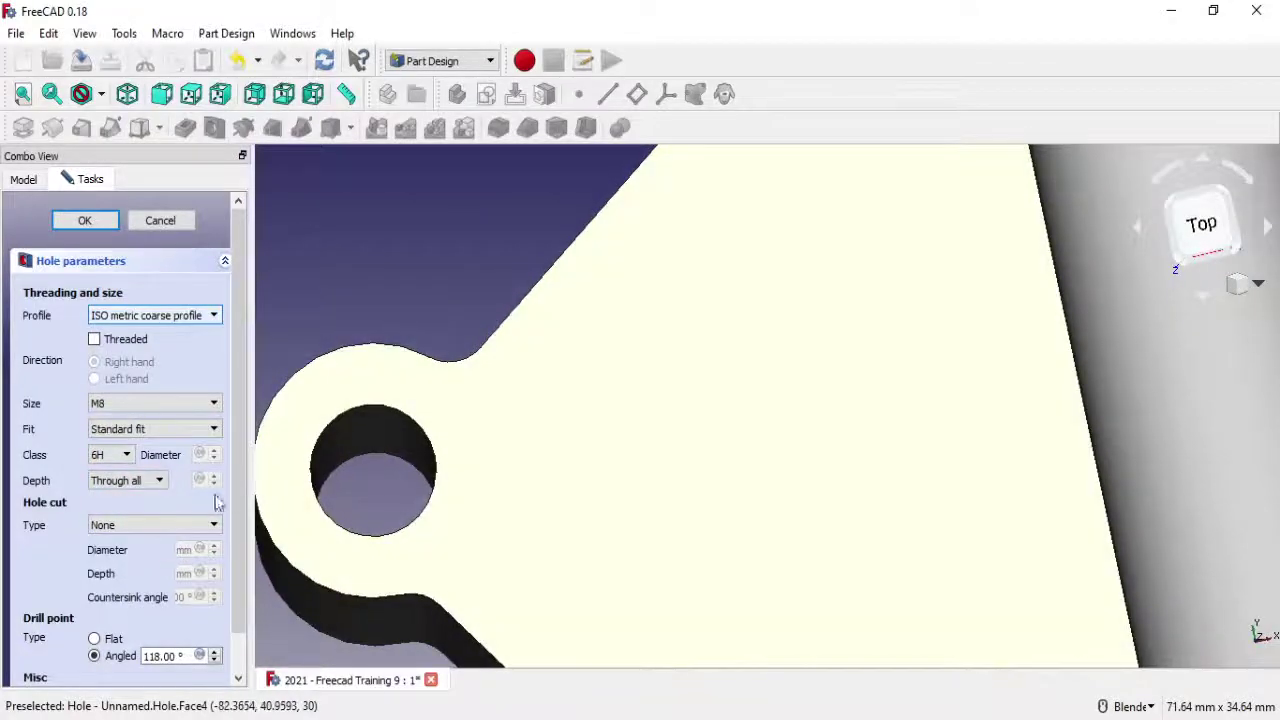
click(143, 482)
click(130, 501)
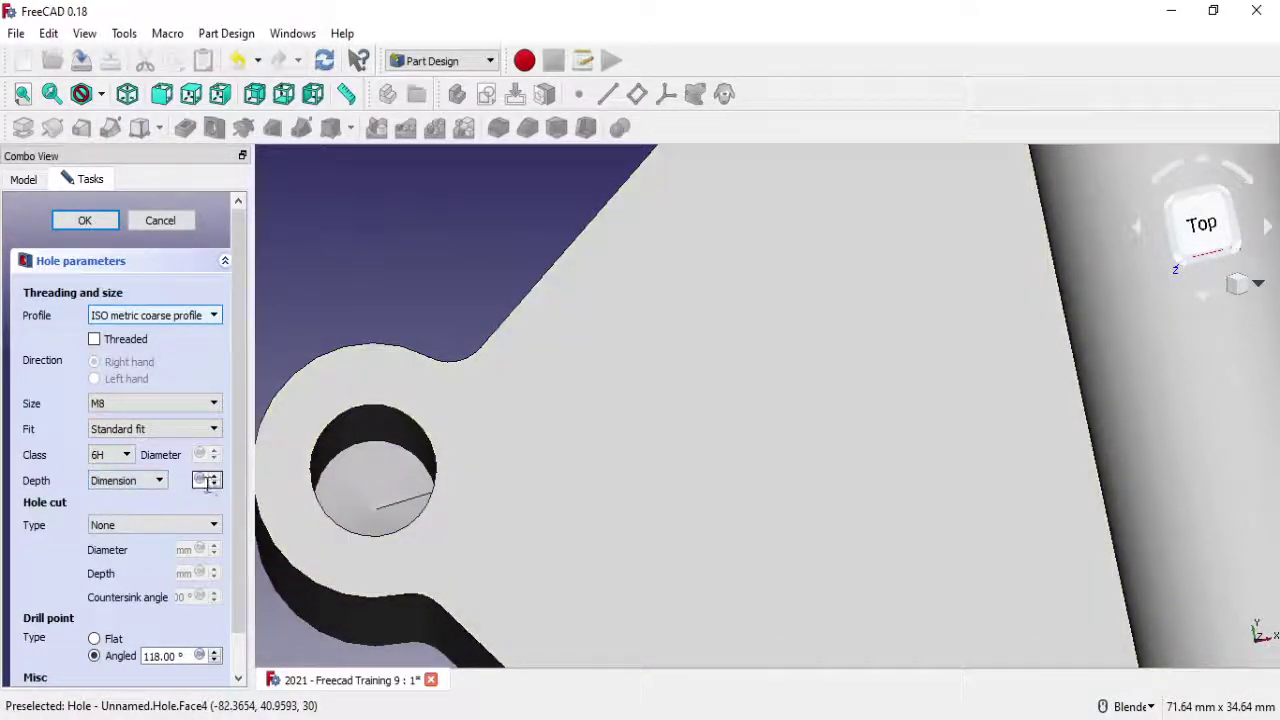
click(200, 480)
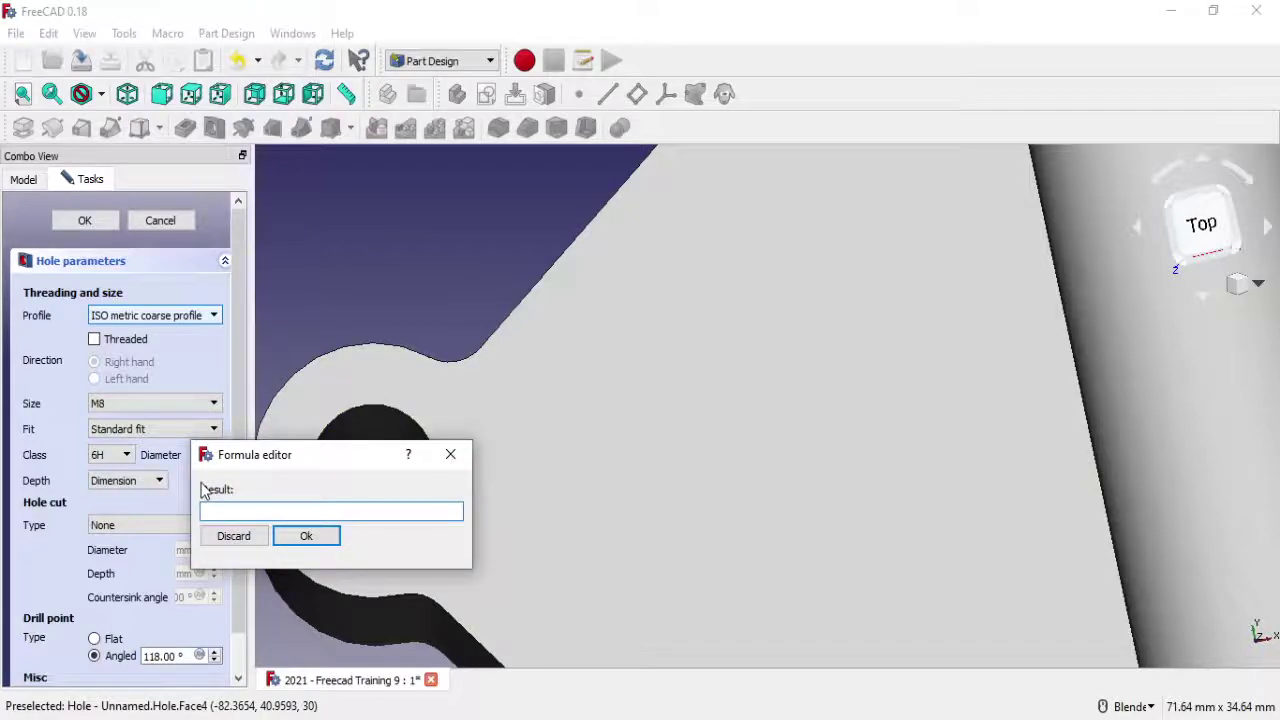
text(10)
click(303, 537)
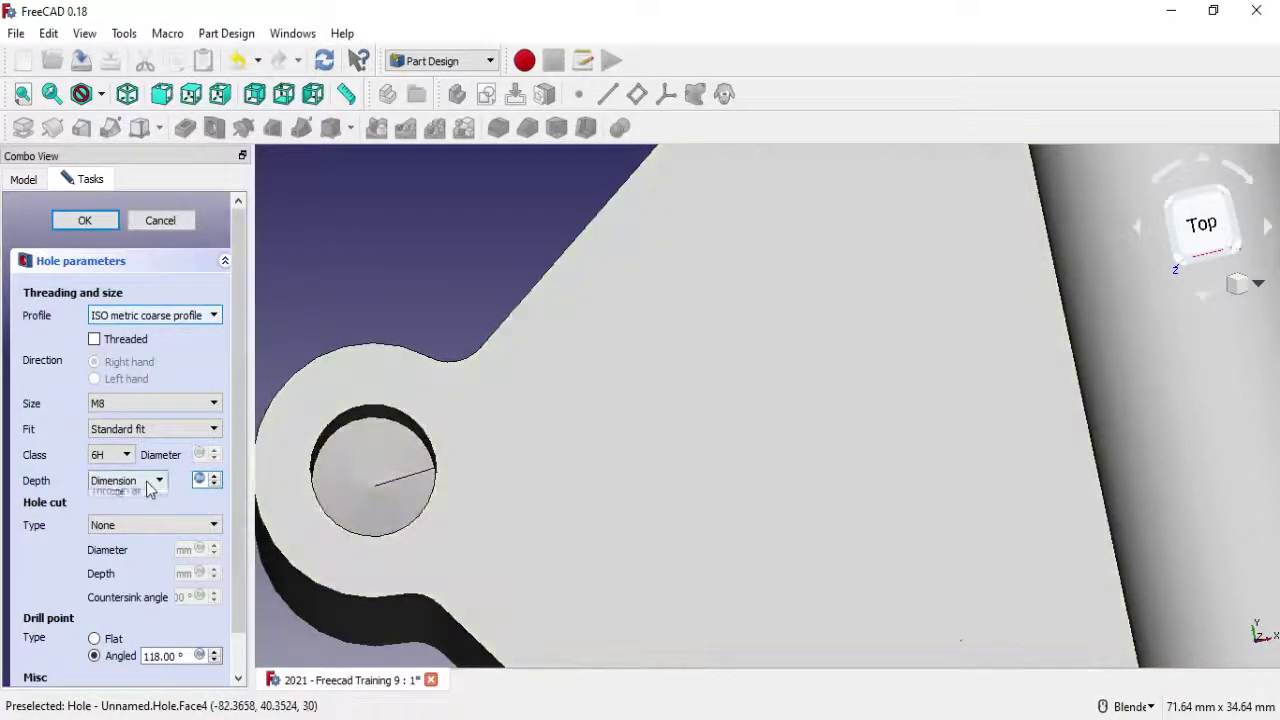
click(140, 481)
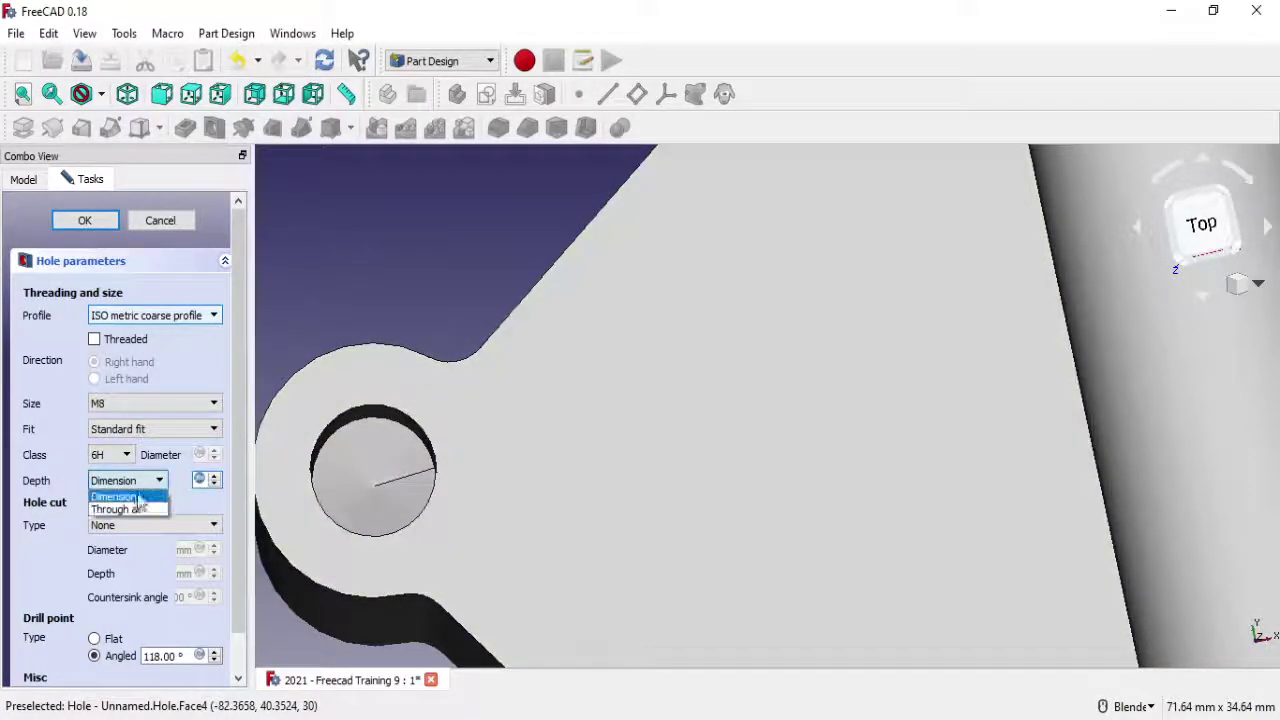
click(128, 513)
scroll(660, 500, down, 2)
middle_drag(737, 463, 740, 422)
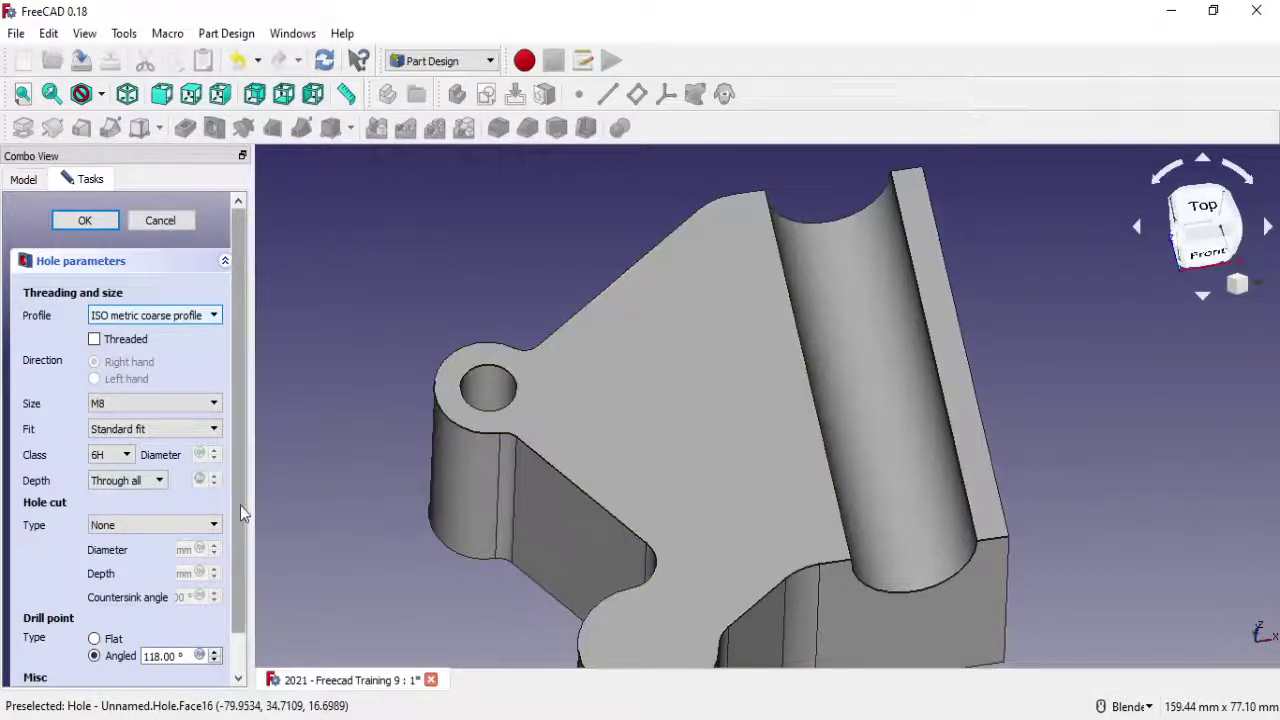
mouse_move(240, 505)
mouse_down()
mouse_move(239, 549)
mouse_move(249, 450)
mouse_up()
click(85, 220)
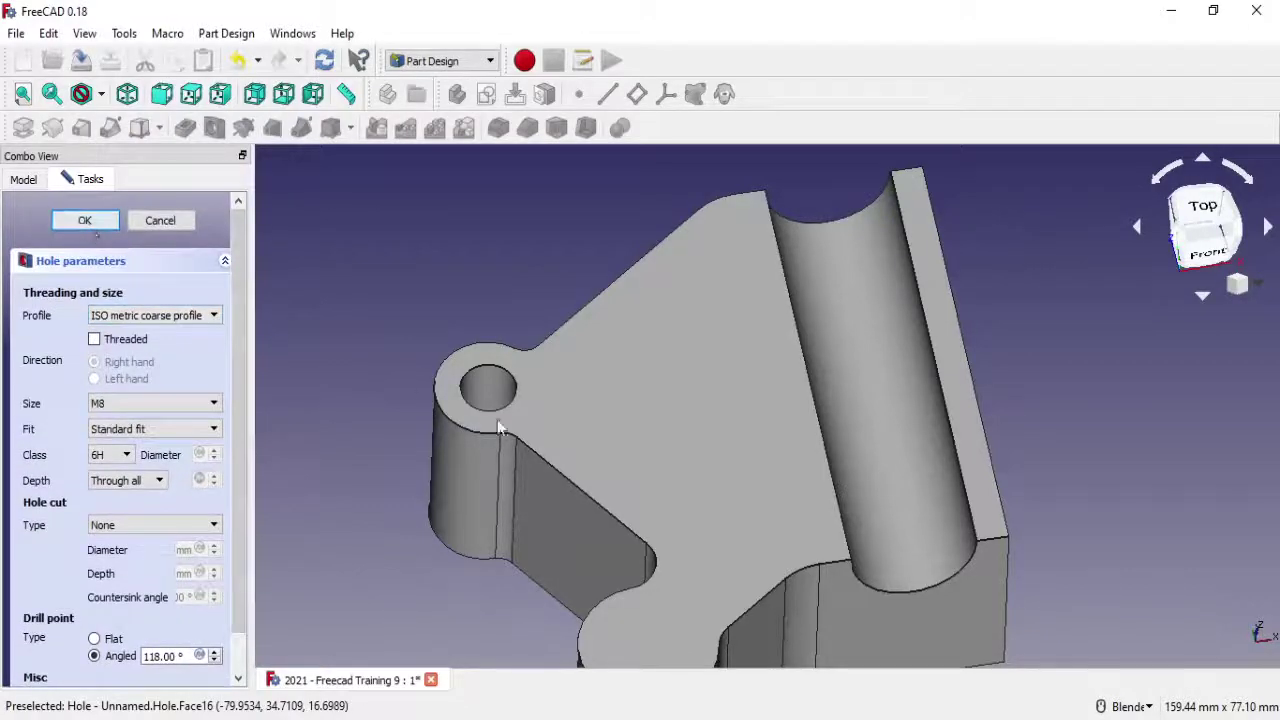
scroll(608, 457, down, 2)
scroll(570, 374, down, 2)
scroll(570, 374, up, 2)
Start a sketch on the bracket's top face and reference the lower lug's round edge
click(549, 455)
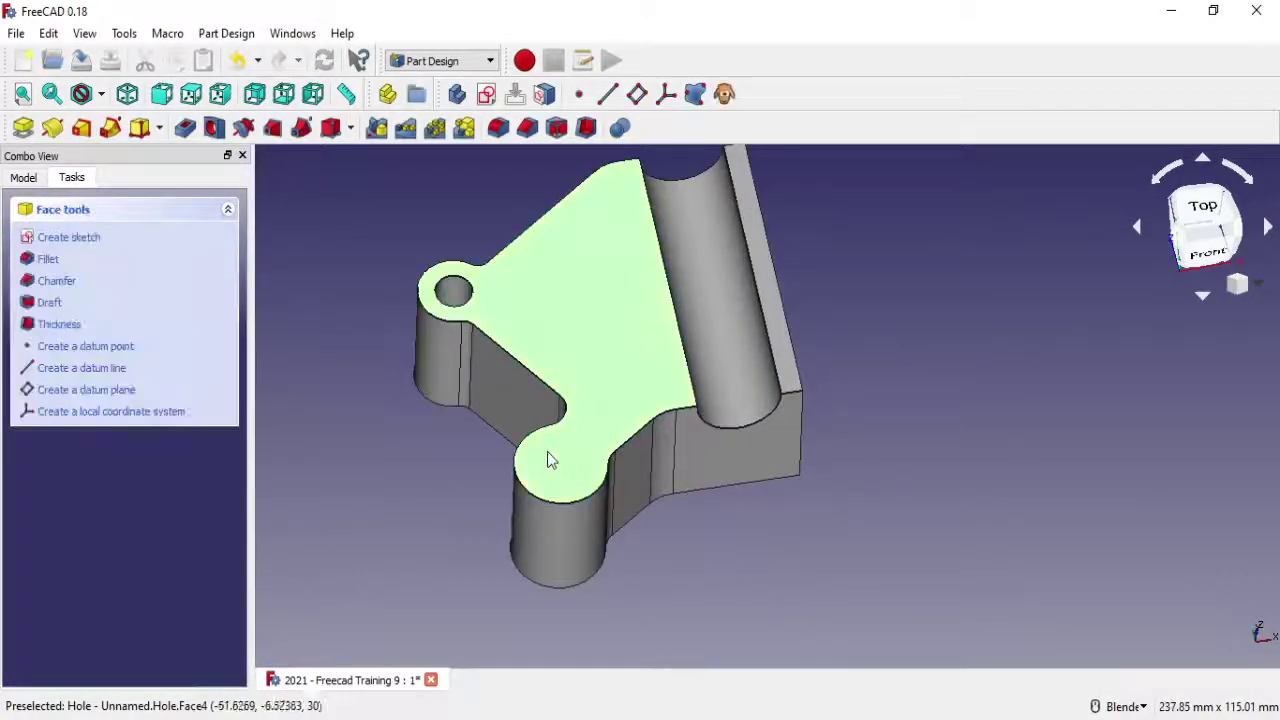
click(69, 237)
scroll(549, 539, up, 2)
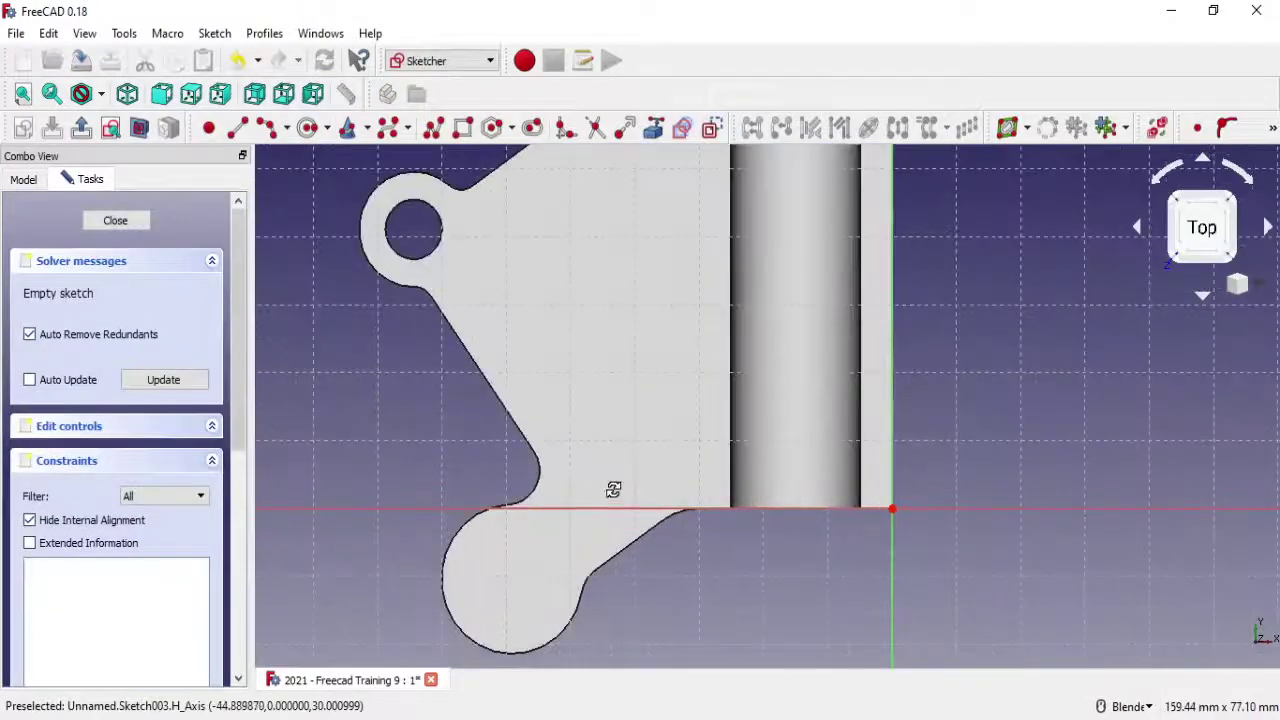
middle_drag(549, 539, 661, 364)
scroll(661, 364, up, 2)
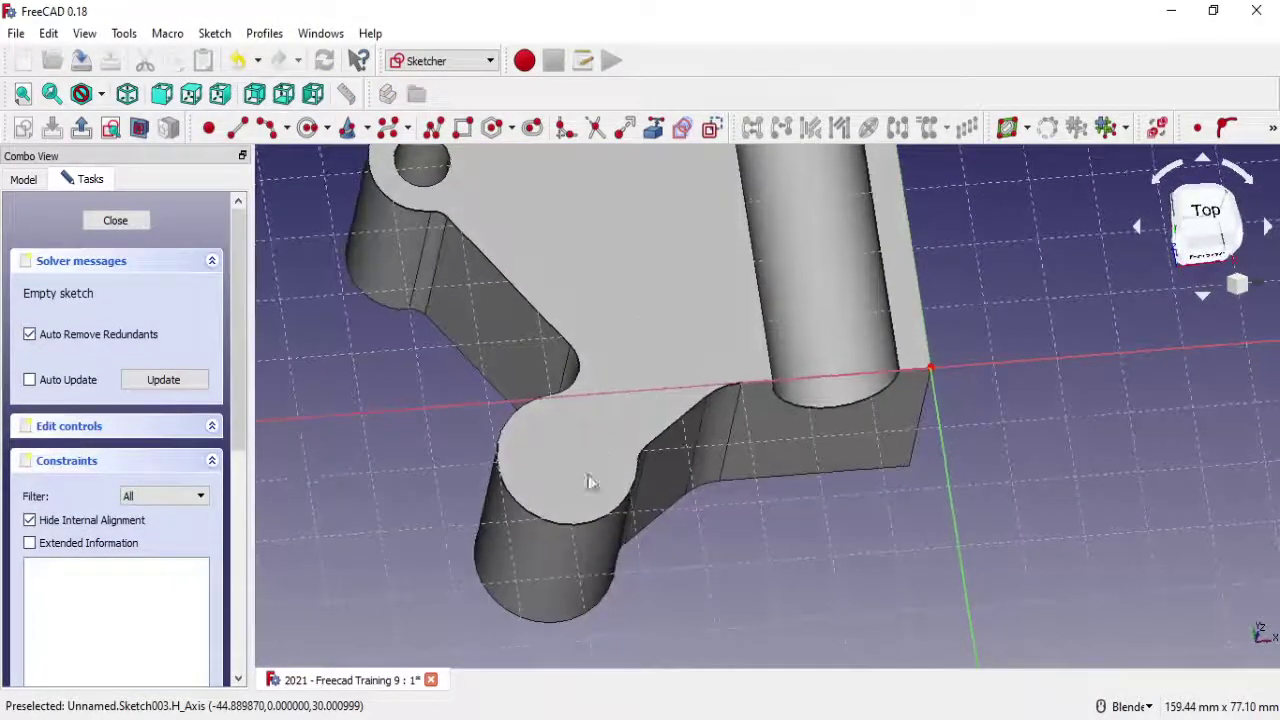
middle_drag(591, 480, 423, 190)
click(653, 128)
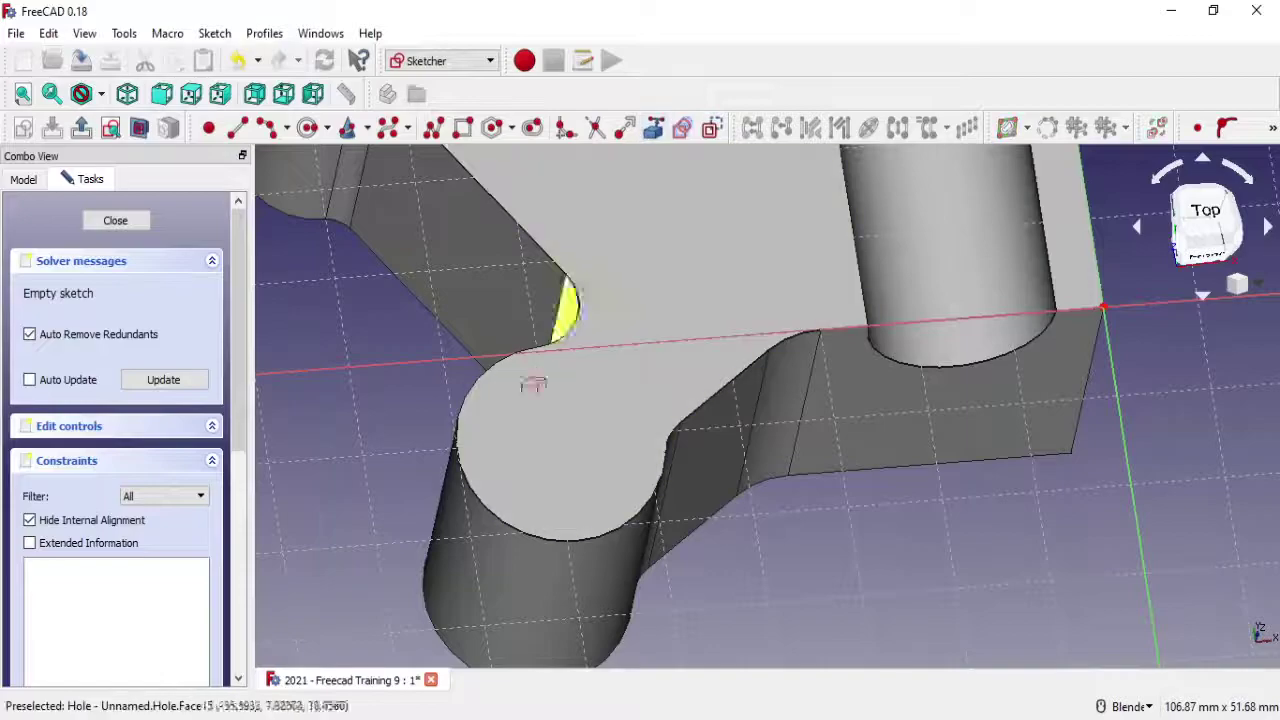
click(478, 385)
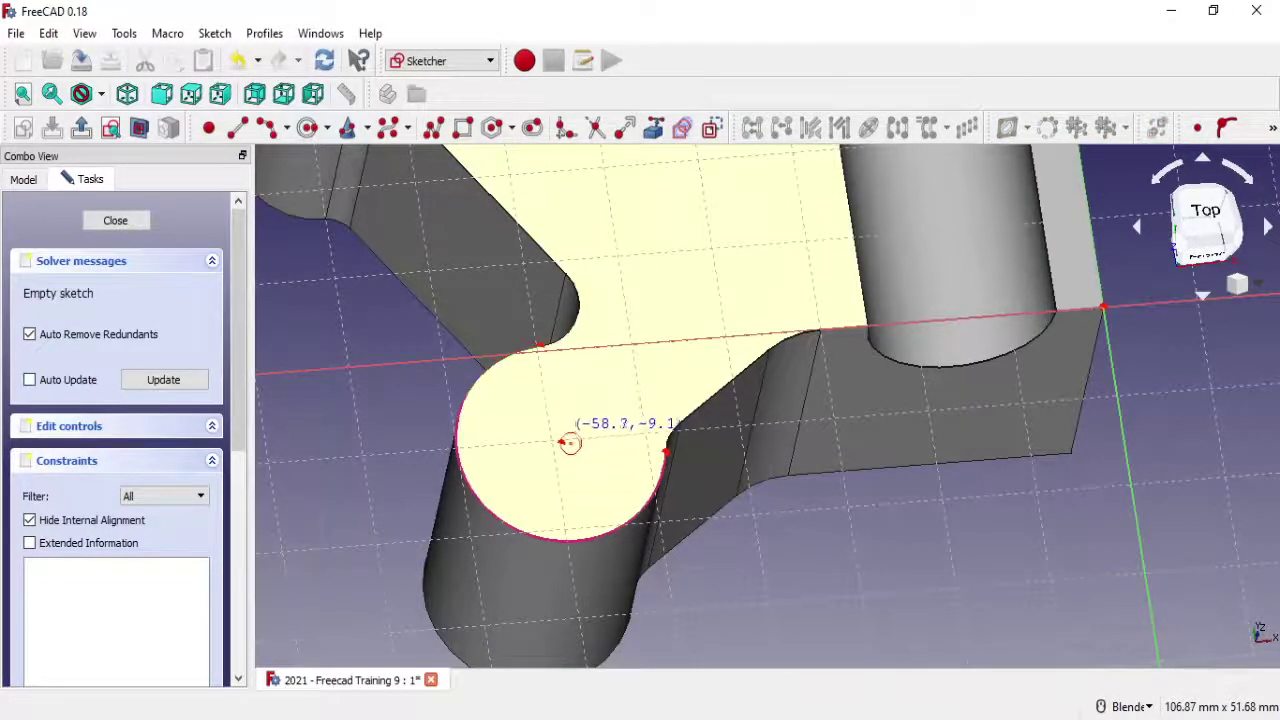
Draw a circle concentric with the lower lug and close the sketch
middle_drag(580, 429, 566, 366)
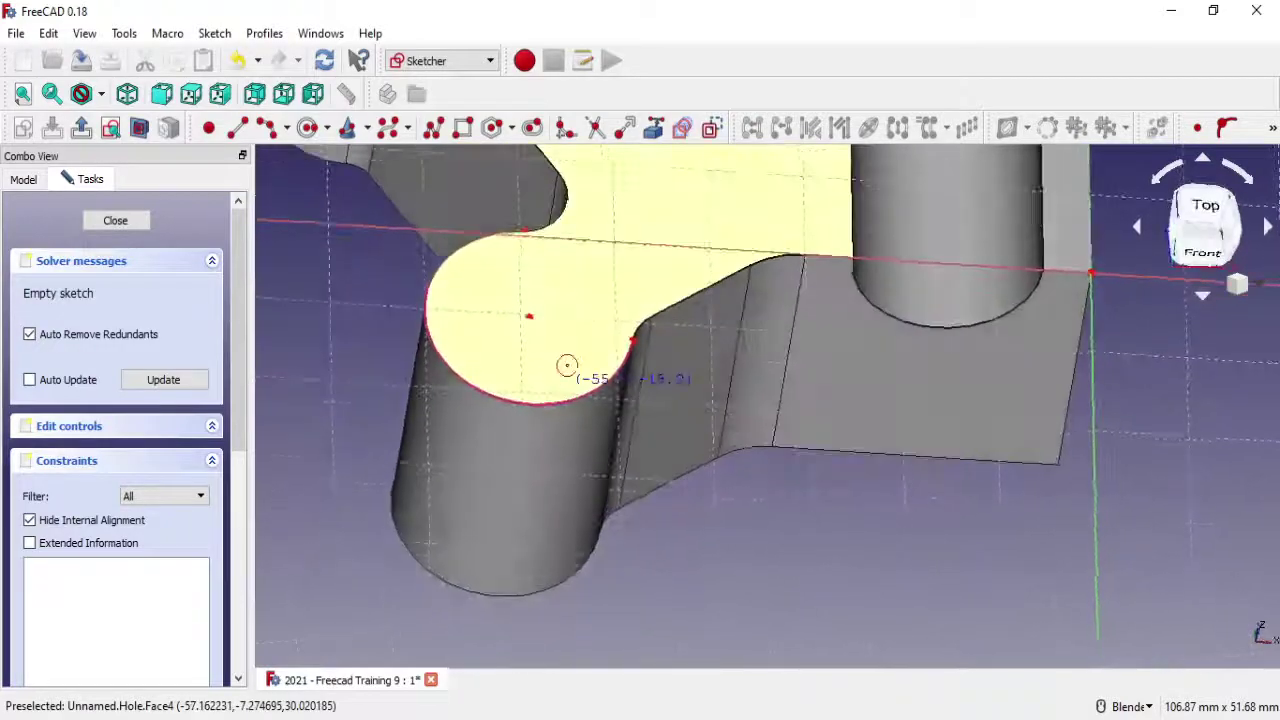
double_click(556, 286)
click(578, 322)
click(556, 286)
click(529, 316)
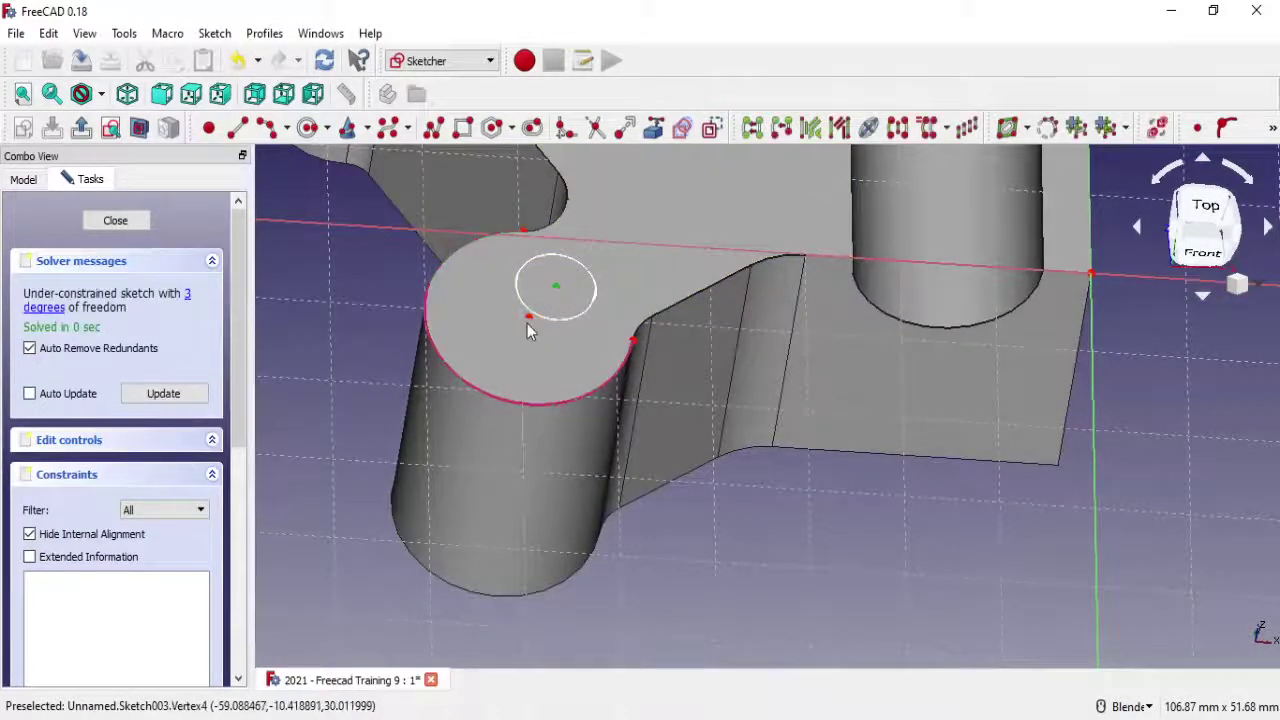
click(1200, 131)
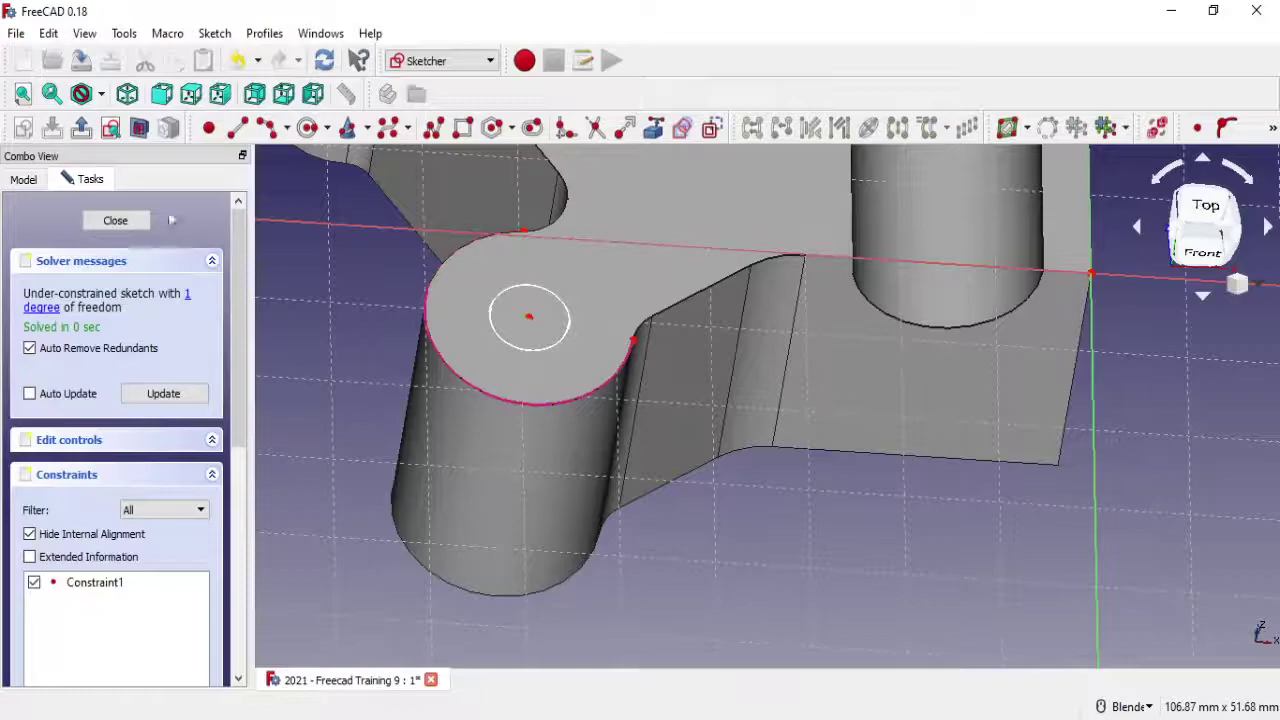
click(118, 221)
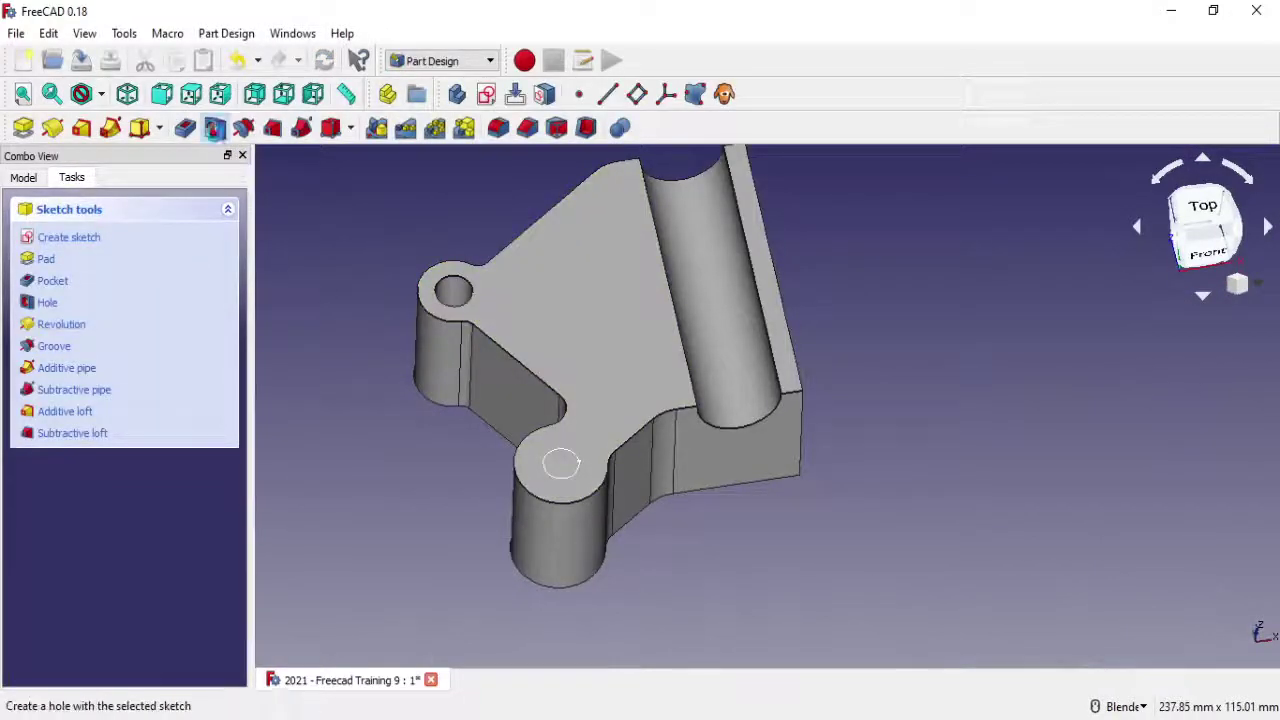
Create a Hole from the new sketch with ISO metric coarse profile and size M10
click(214, 127)
click(156, 315)
click(151, 341)
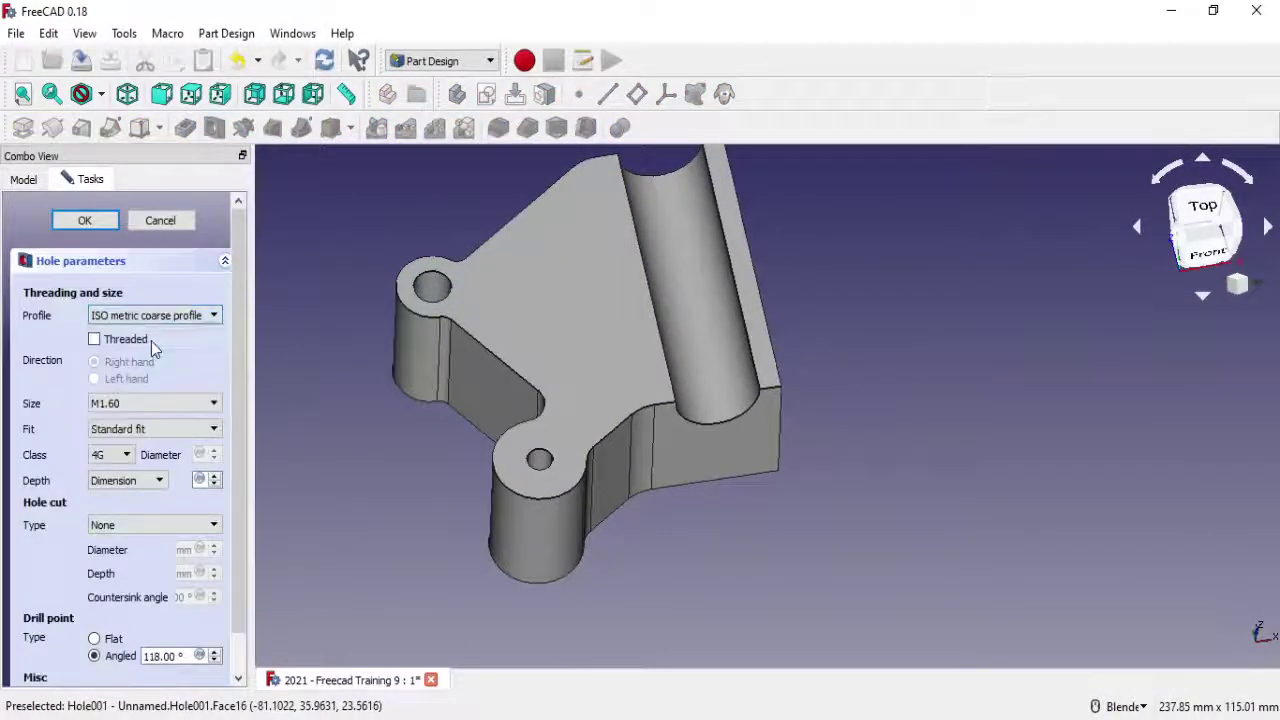
click(166, 403)
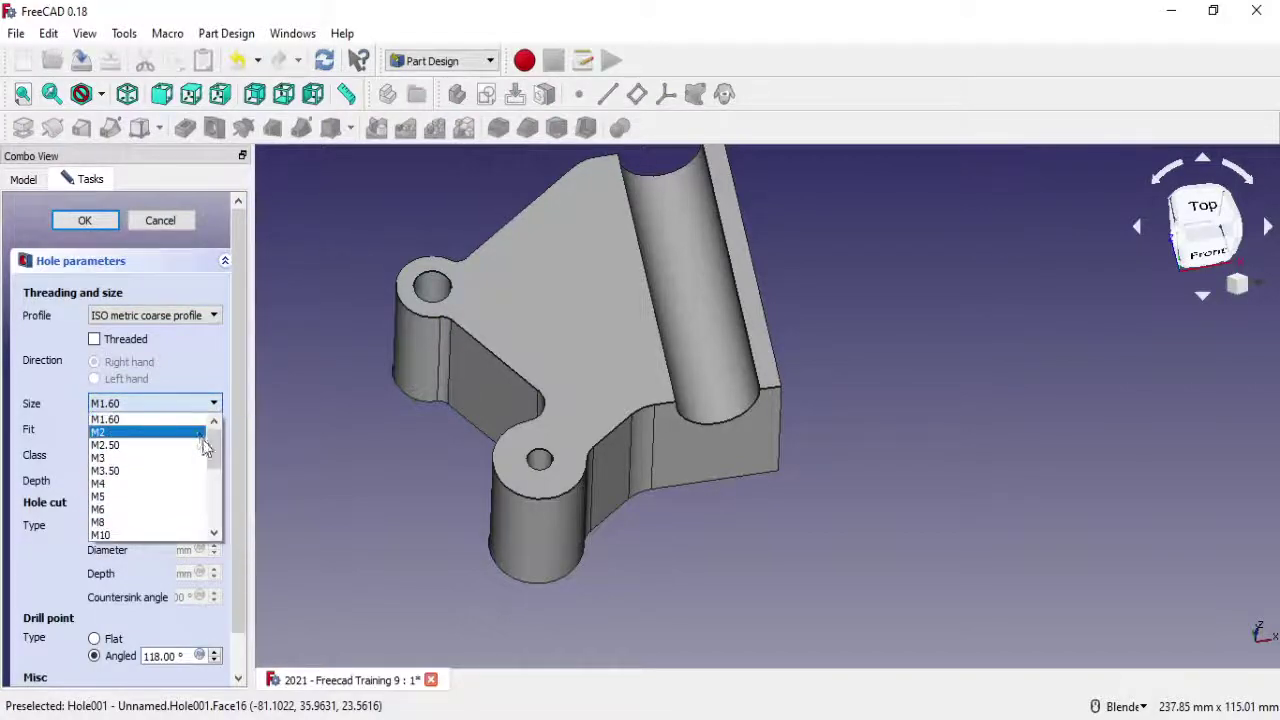
drag(207, 447, 207, 470)
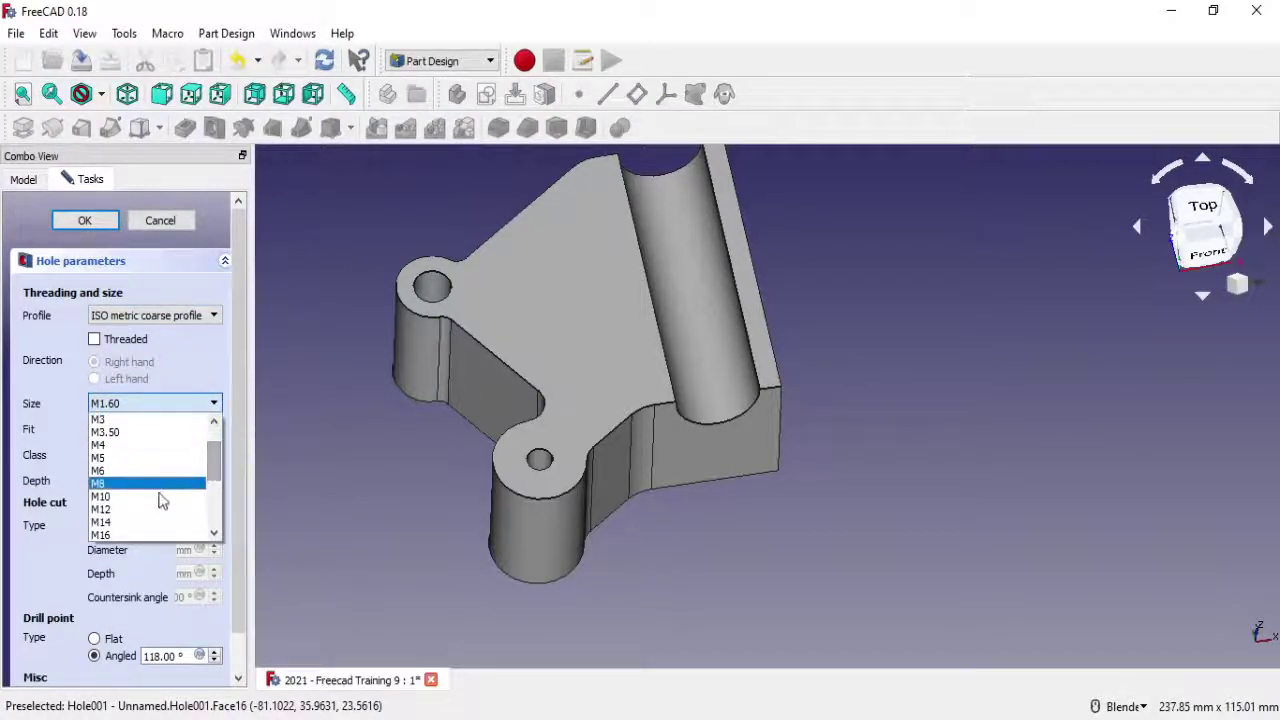
click(150, 496)
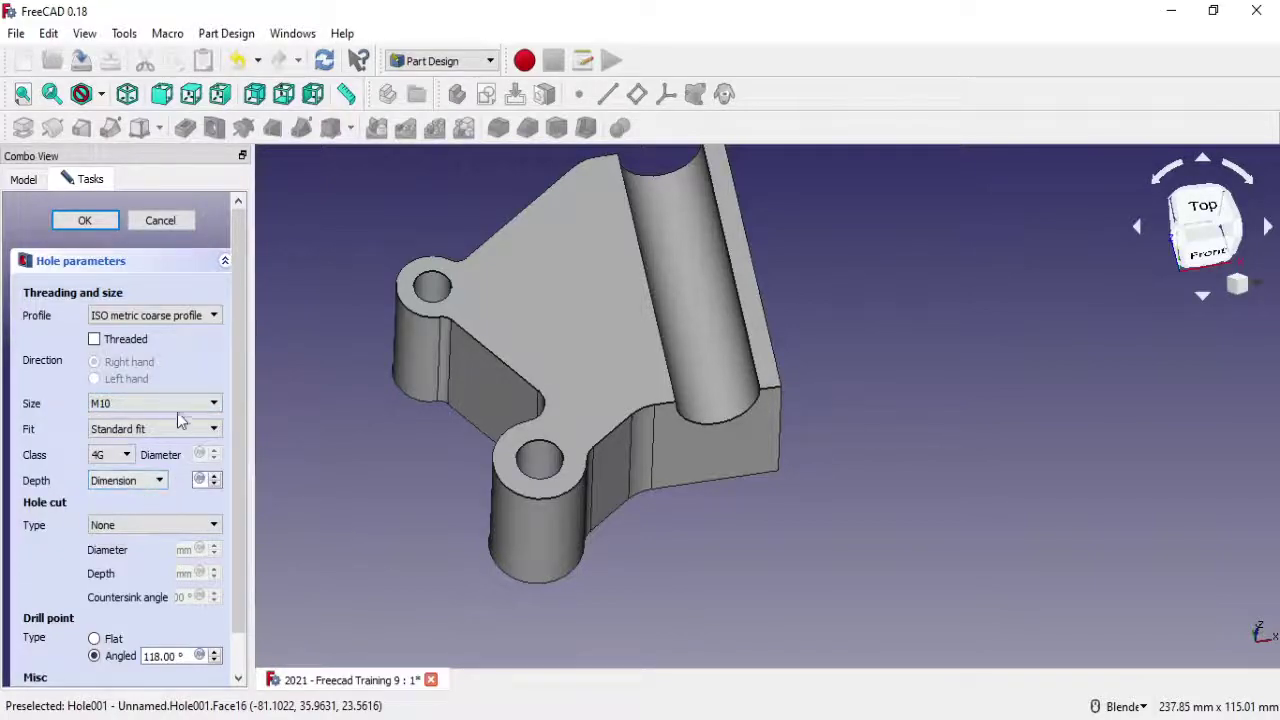
click(180, 405)
click(132, 507)
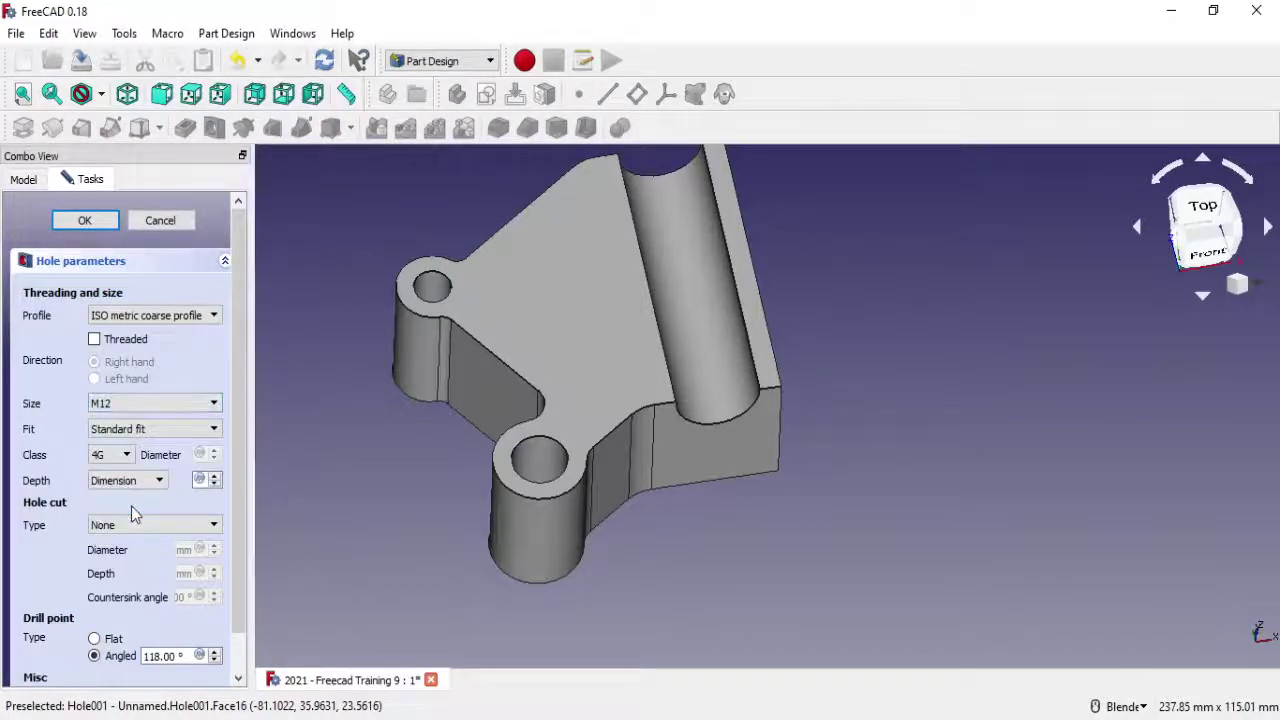
click(146, 404)
click(126, 496)
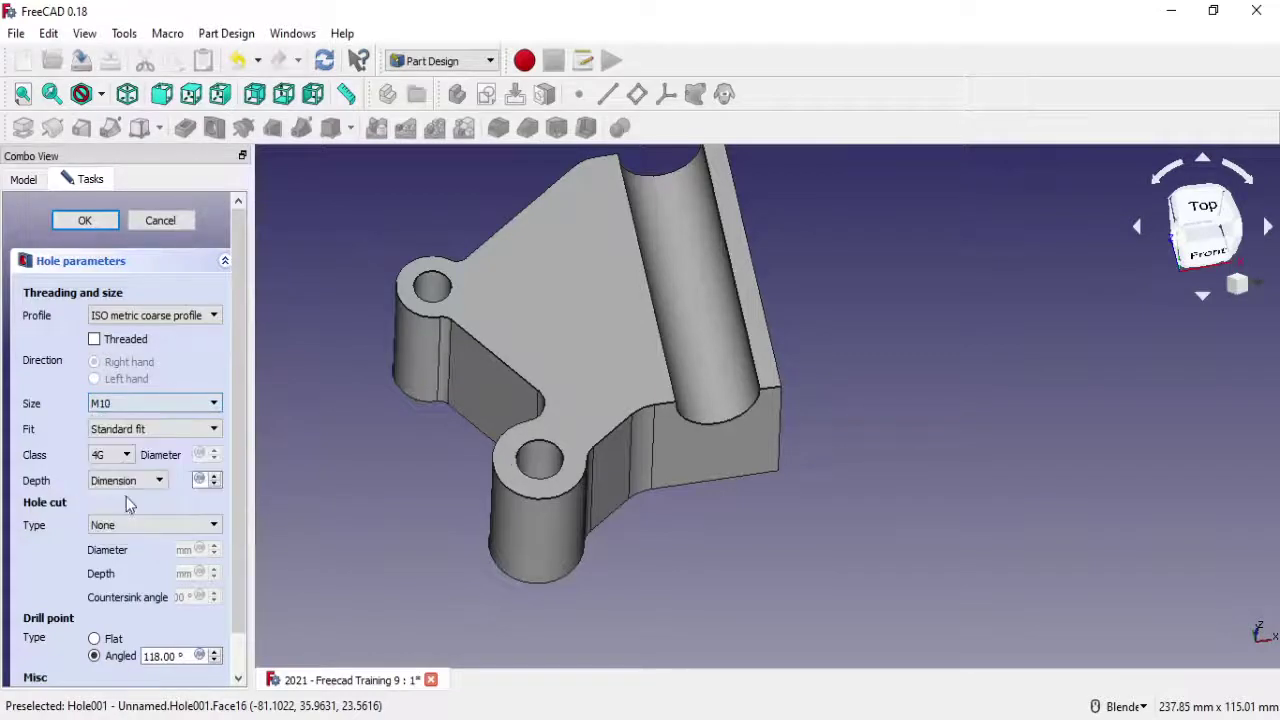
Set tolerance class 6H and depth Through all, then confirm the hole
click(118, 456)
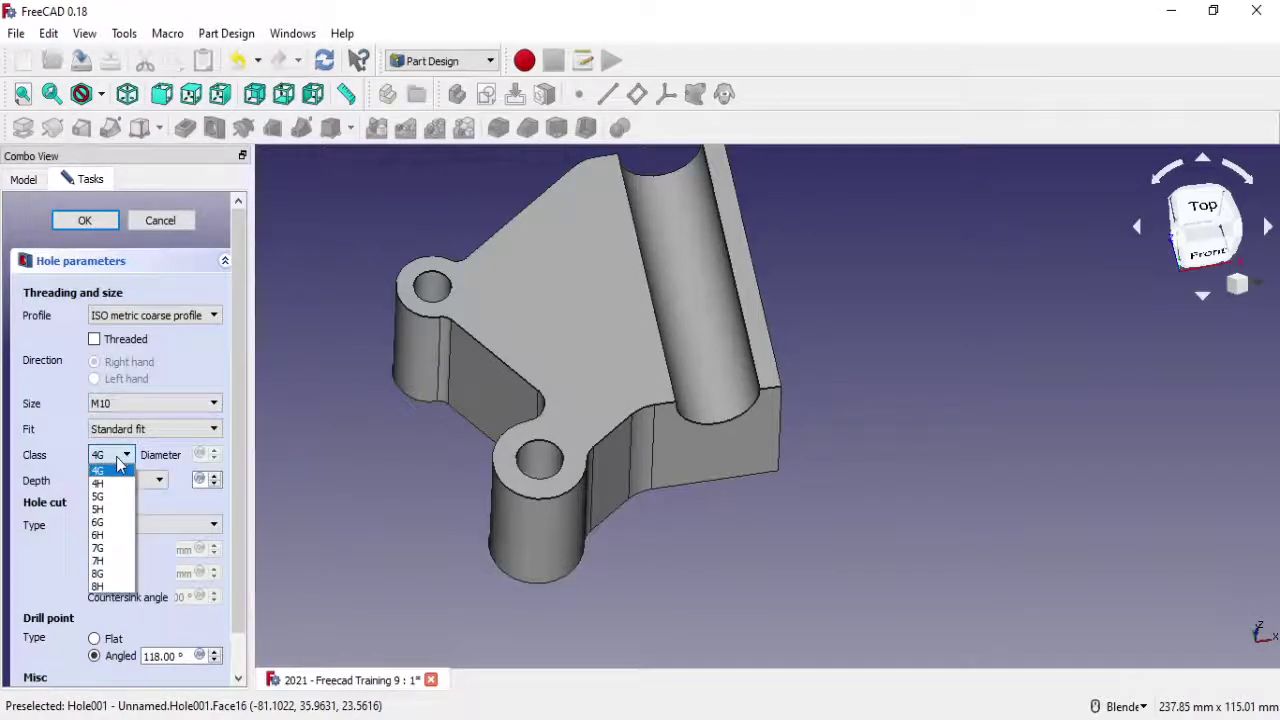
click(110, 535)
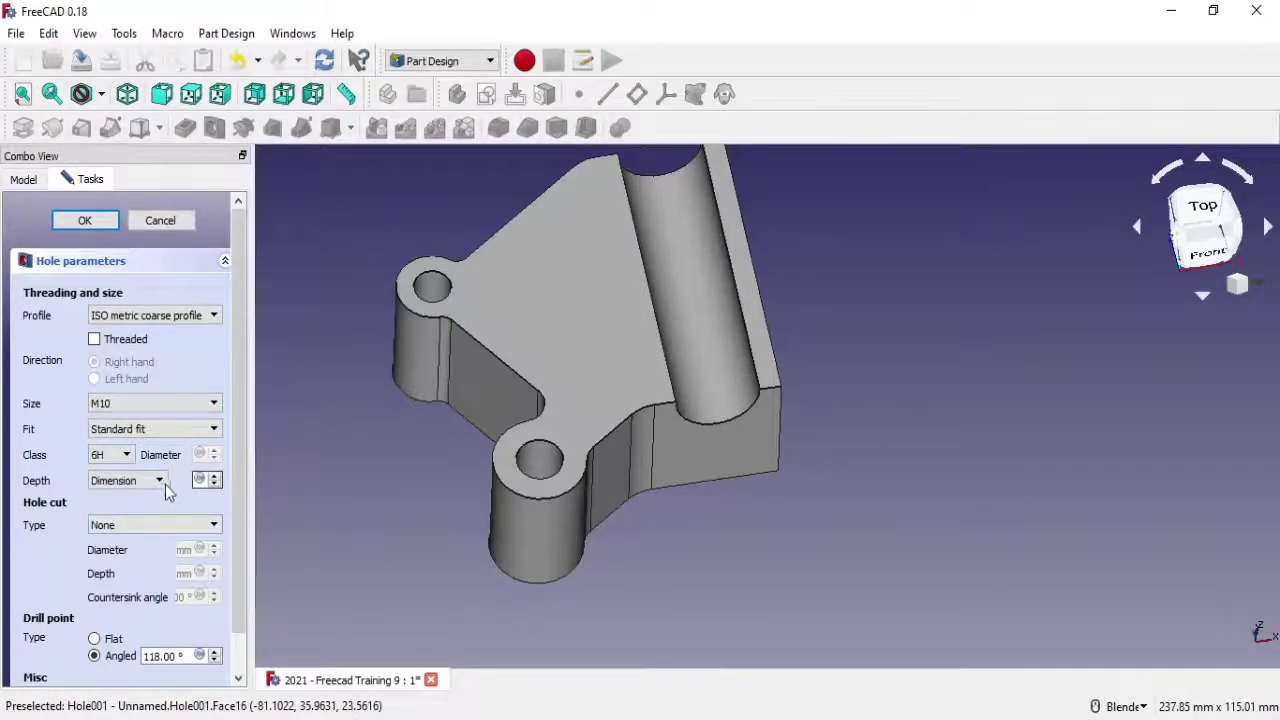
click(160, 480)
click(110, 510)
drag(239, 510, 236, 545)
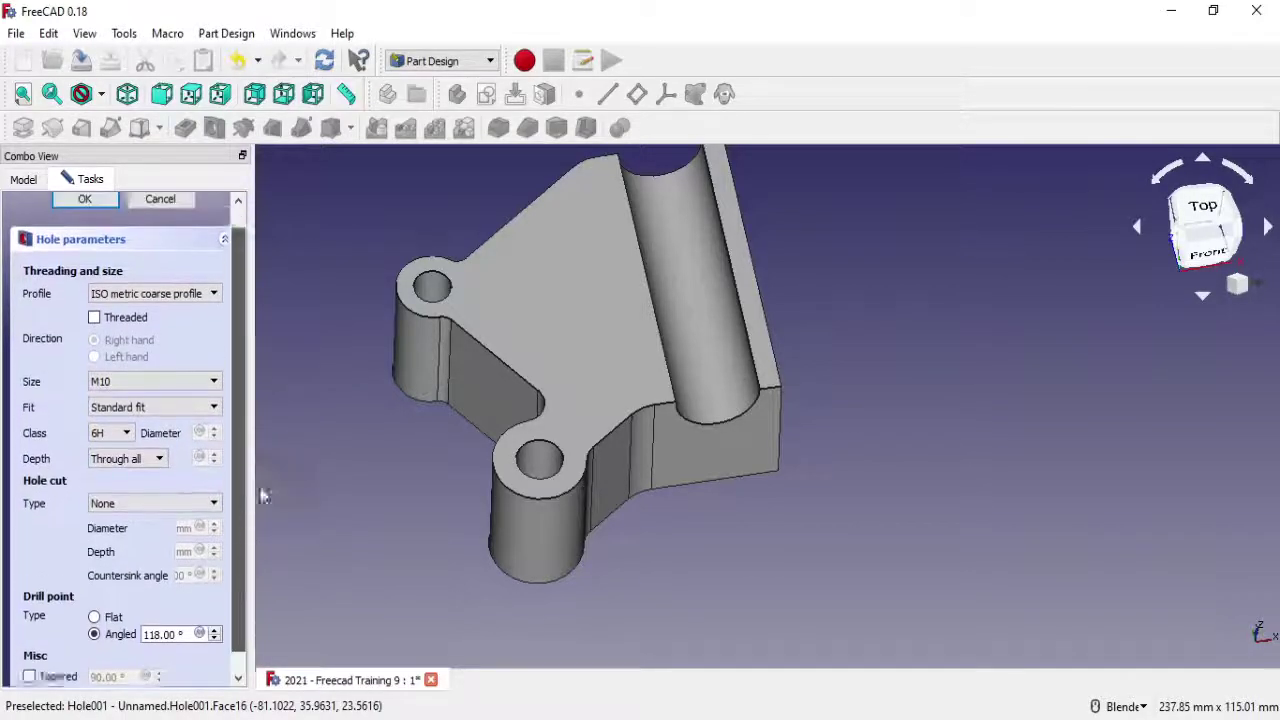
key(Return)
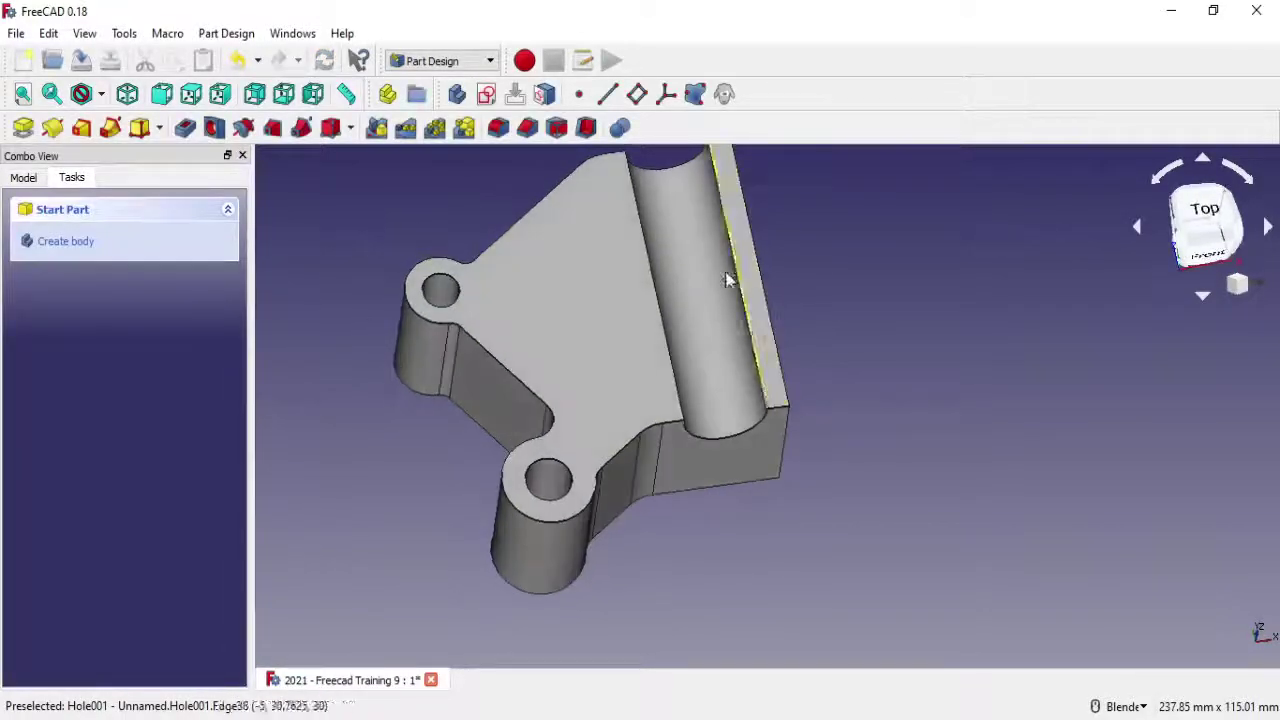
Start a new sketch on the flat top face of the bracket's web
middle_drag(680, 283, 673, 270)
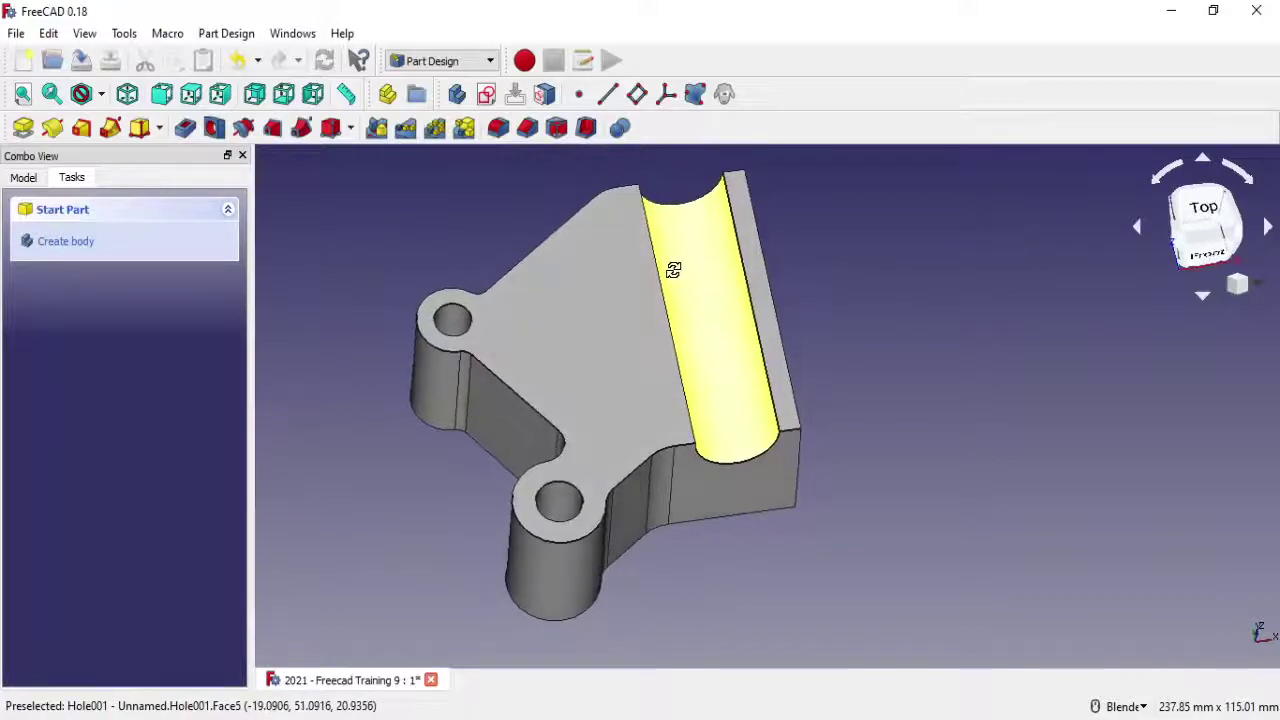
click(612, 330)
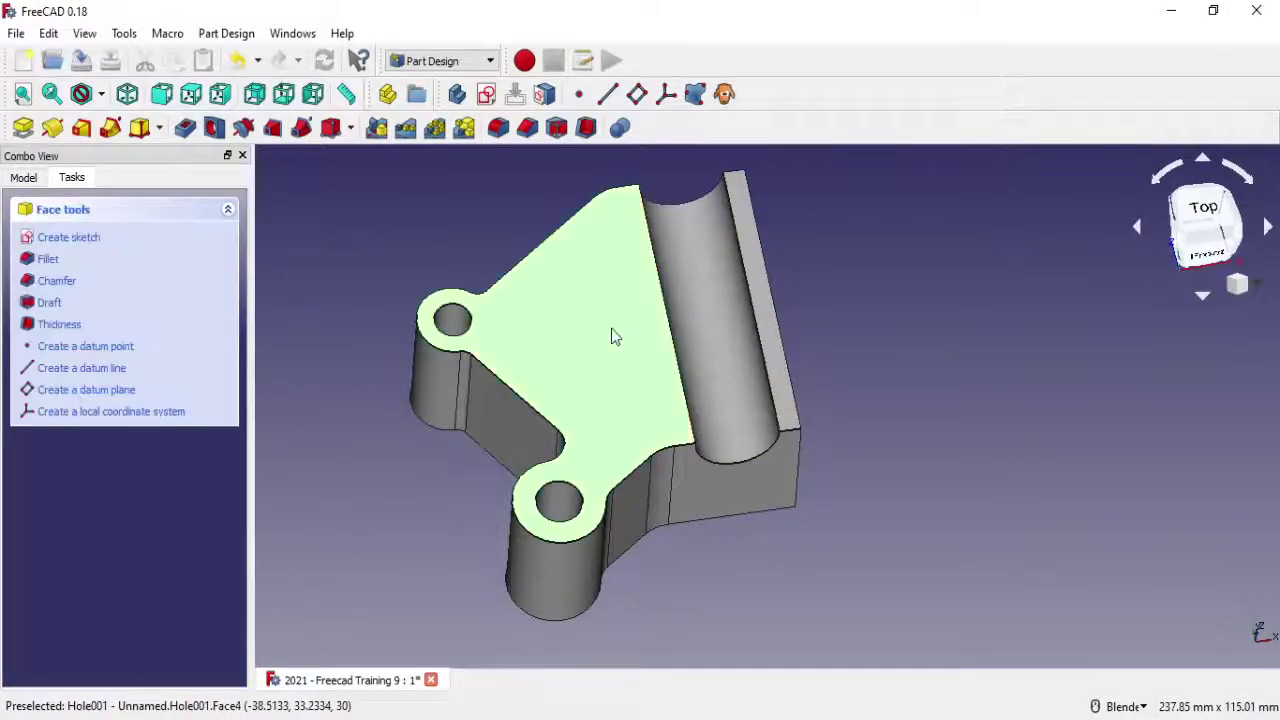
click(486, 94)
mouse_move(657, 271)
middle_down()
mouse_move(609, 421)
mouse_move(651, 428)
middle_up()
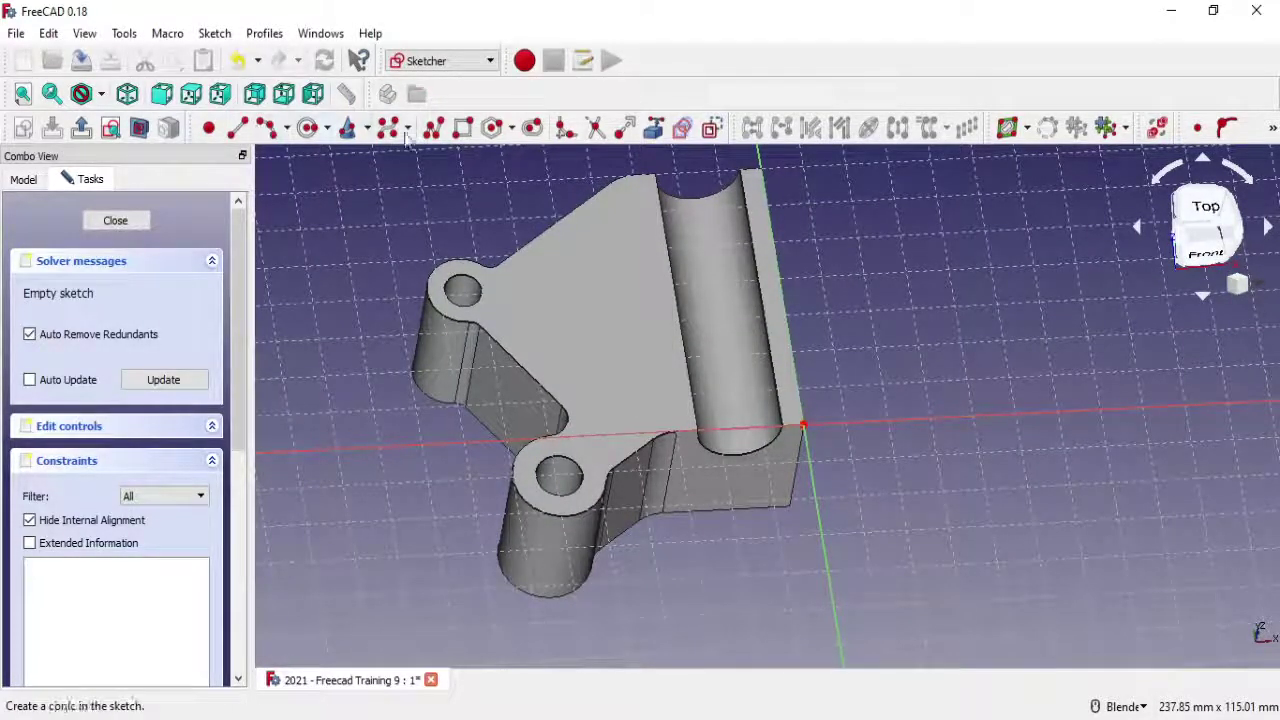
scroll(720, 300, down, 2)
scroll(700, 216, up, 2)
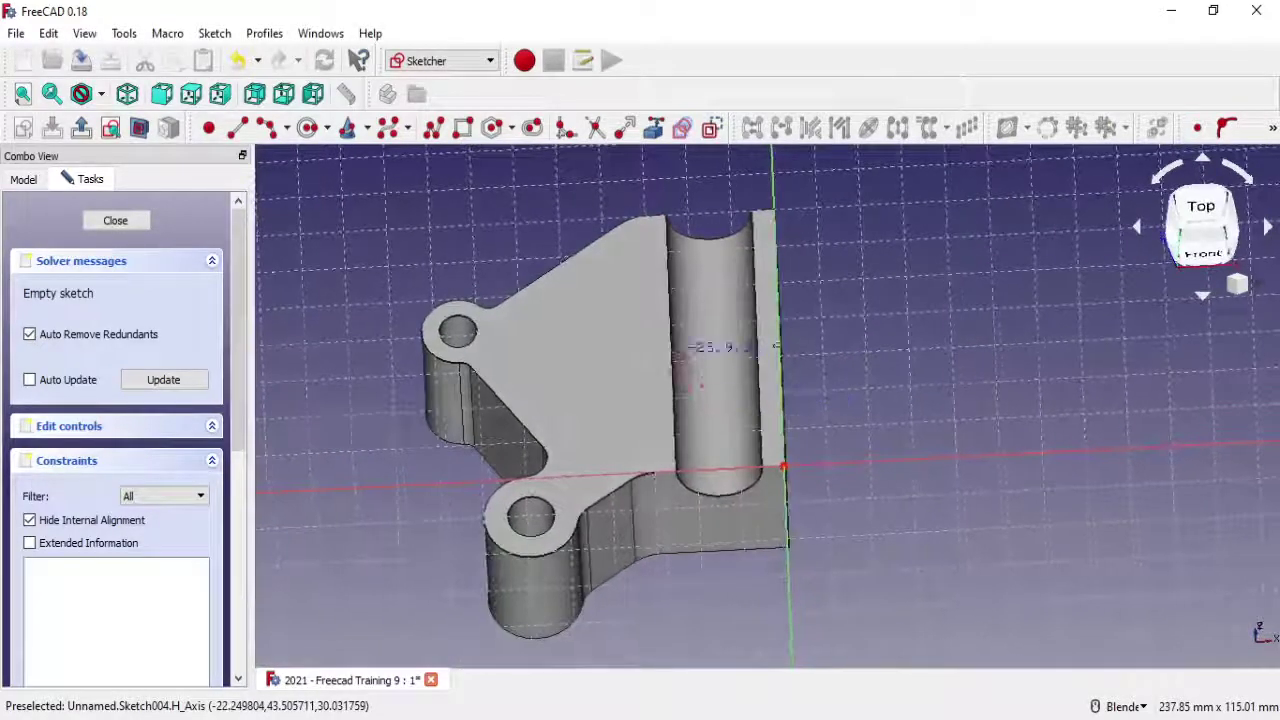
scroll(640, 330, up, 2)
scroll(632, 310, up, 1)
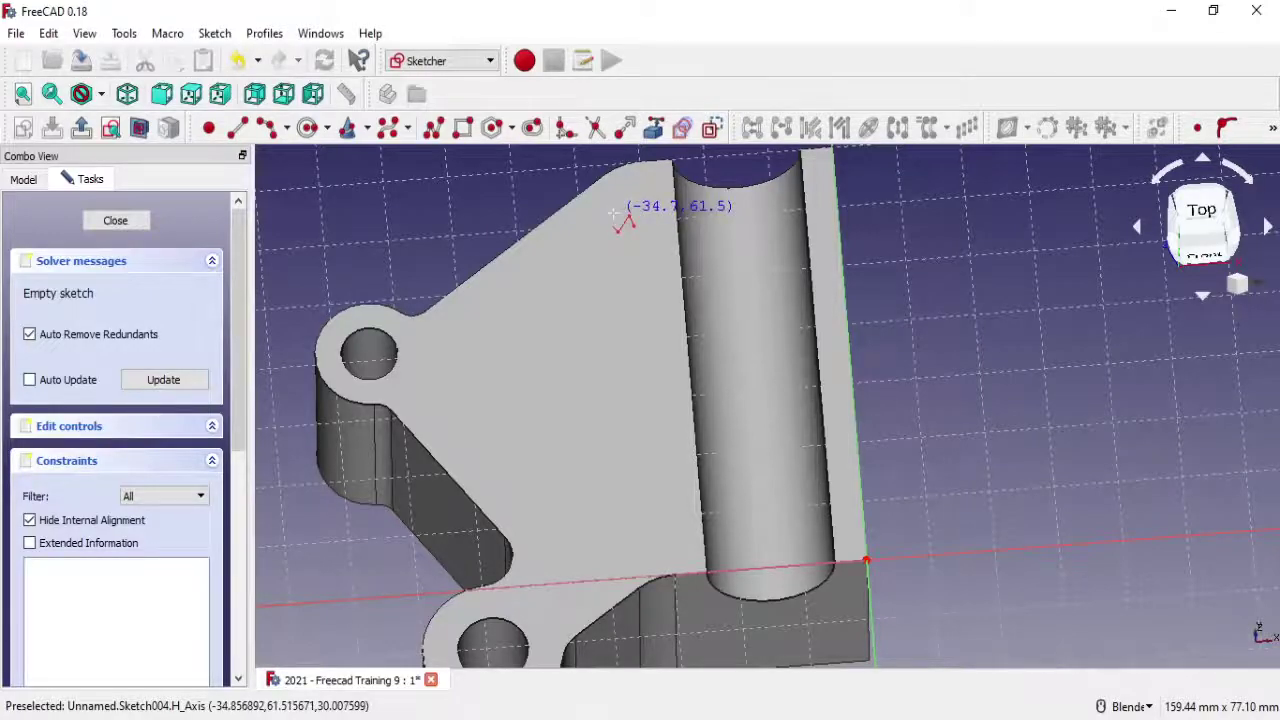
Draw a closed four-sided polyline outline inside the triangular web
click(614, 213)
click(434, 366)
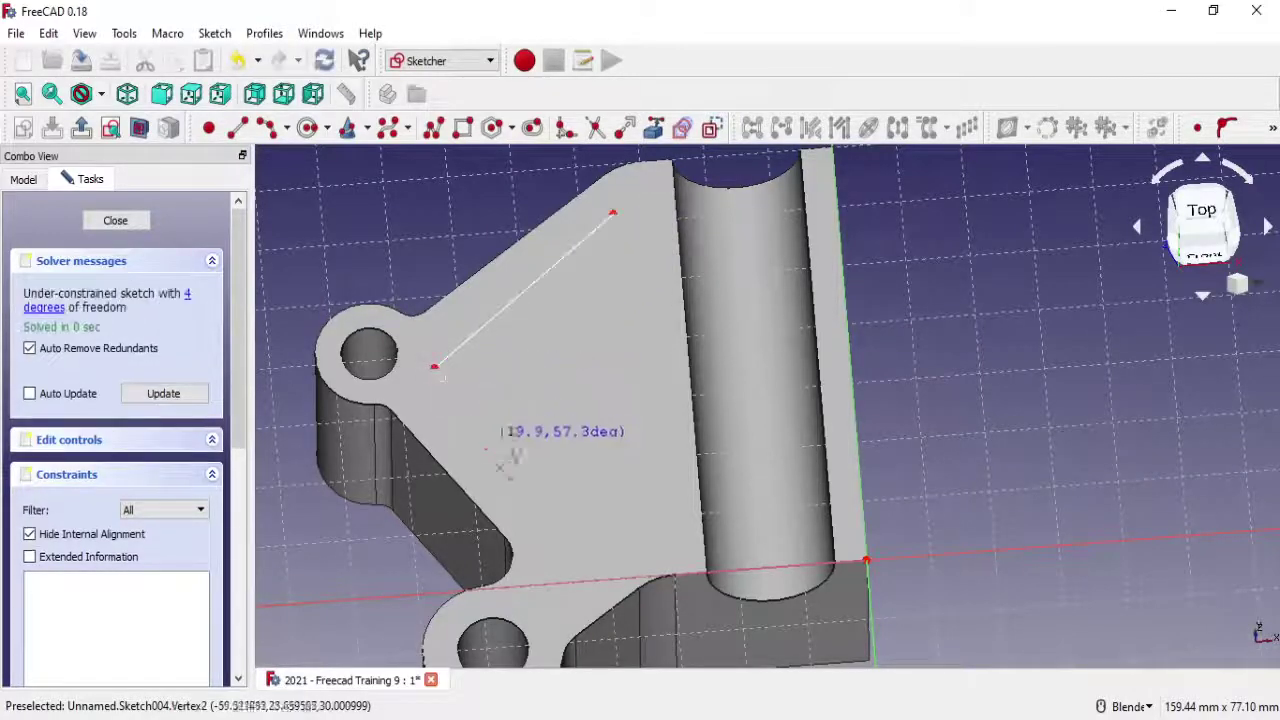
click(557, 524)
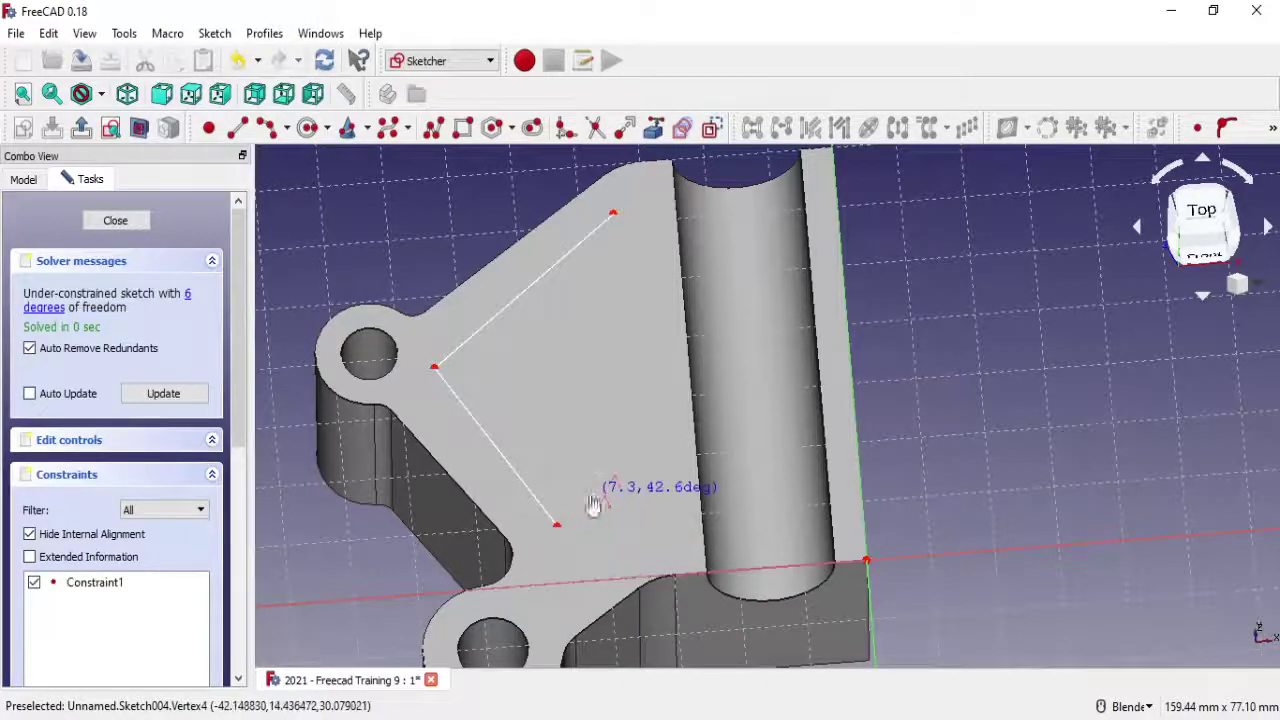
click(588, 494)
click(614, 212)
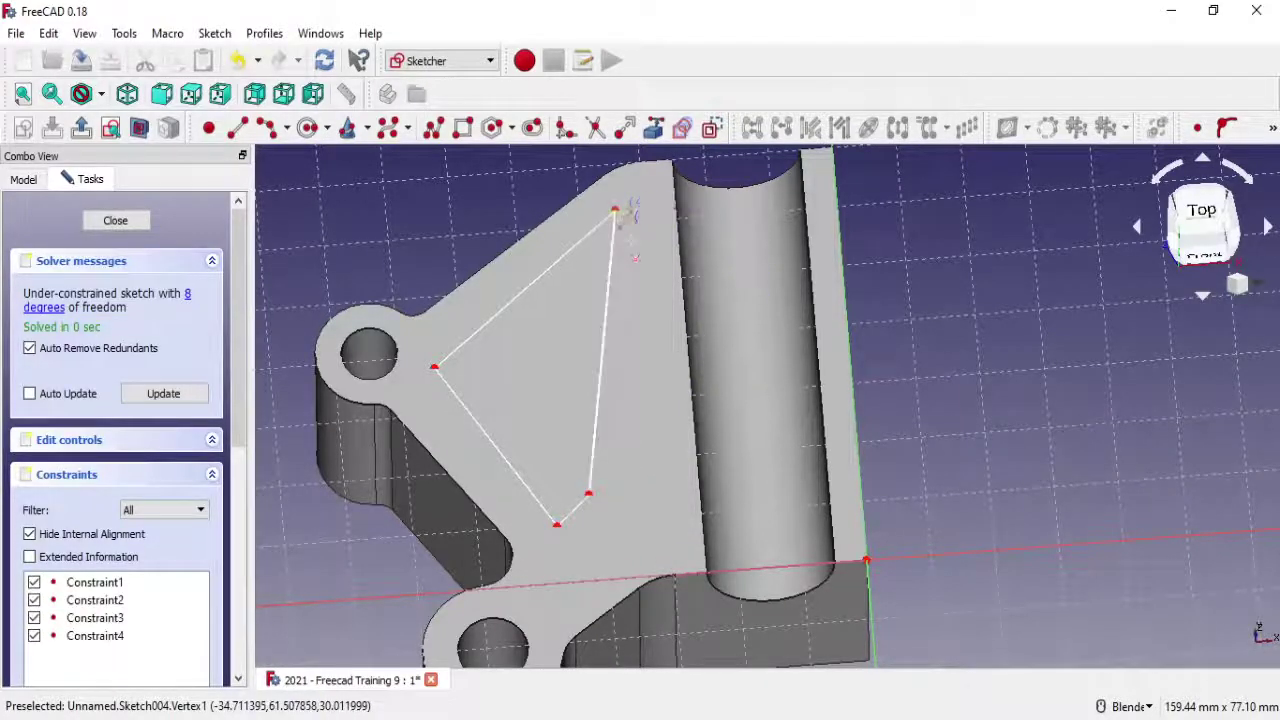
middle_drag(663, 354, 677, 354)
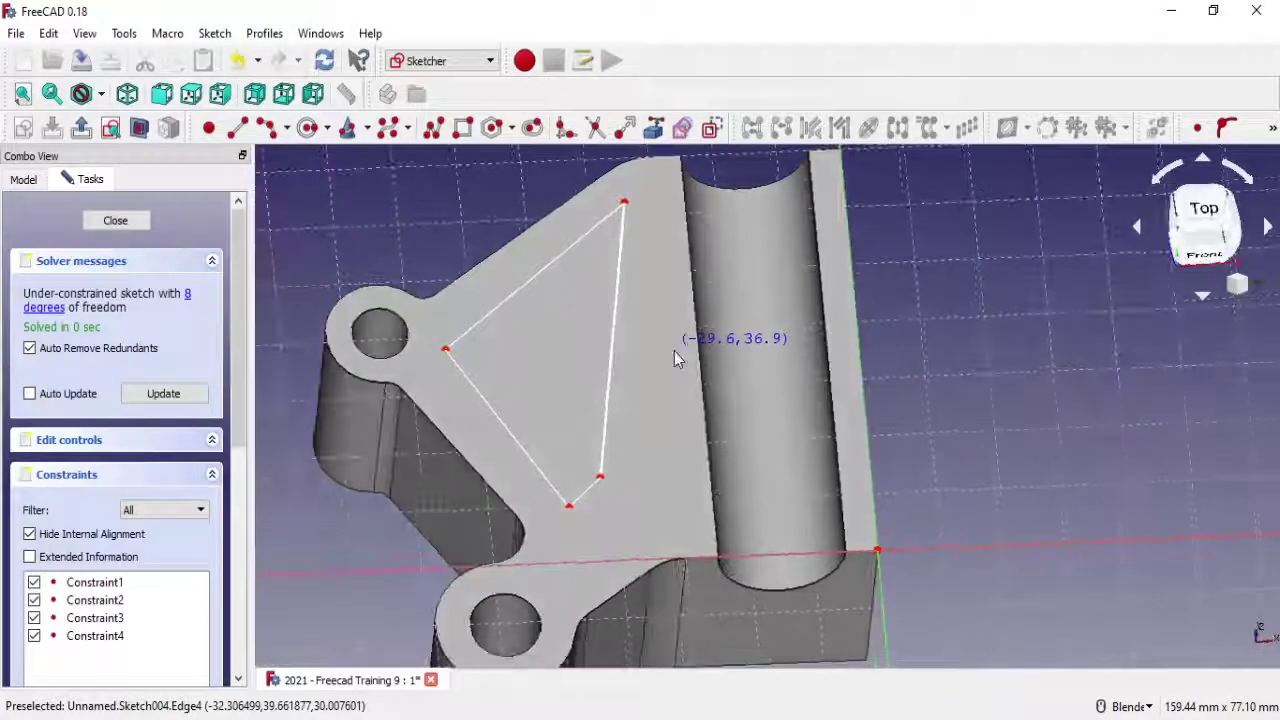
right_click(677, 354)
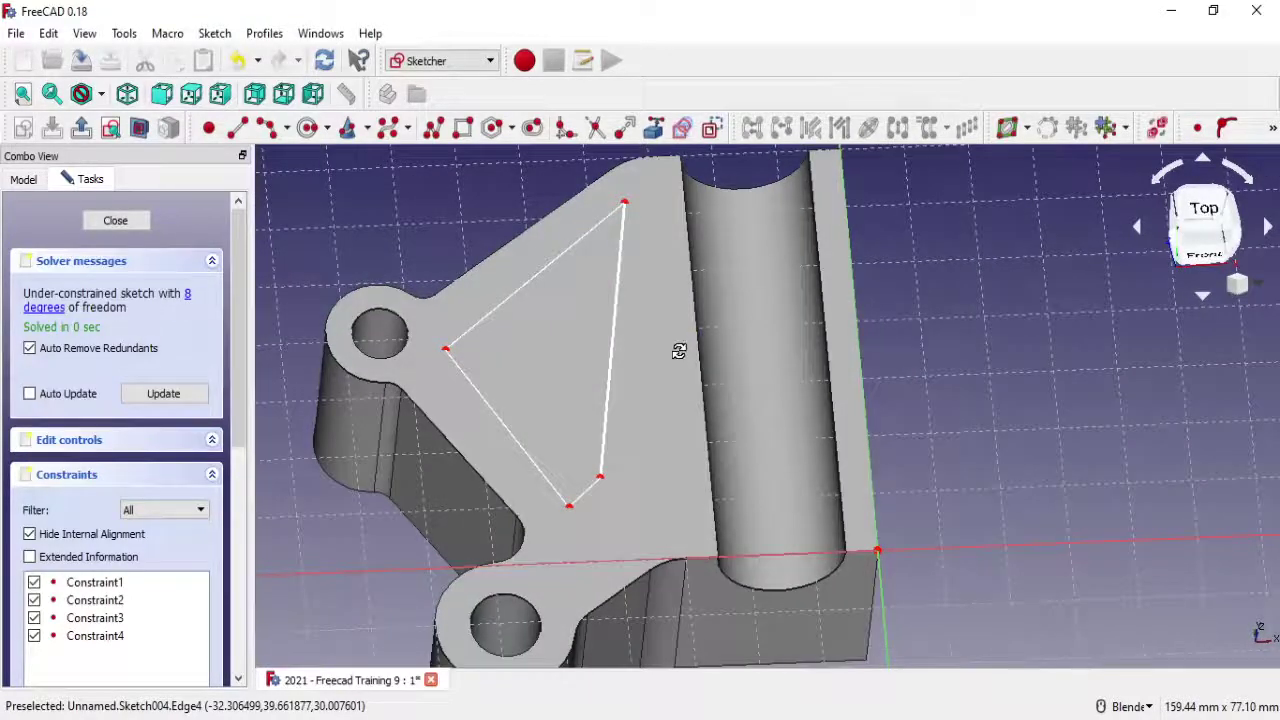
click(653, 127)
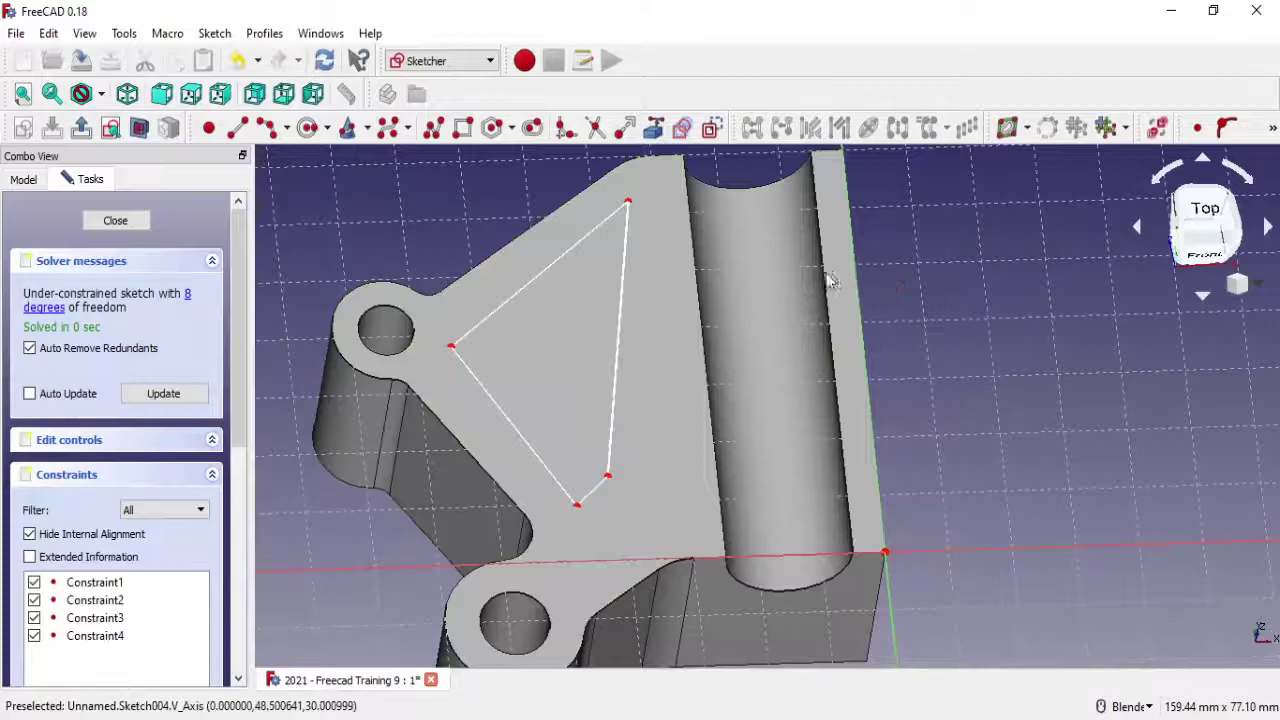
Constrain the outline's right edge to be vertical
scroll(825, 238, down, 2)
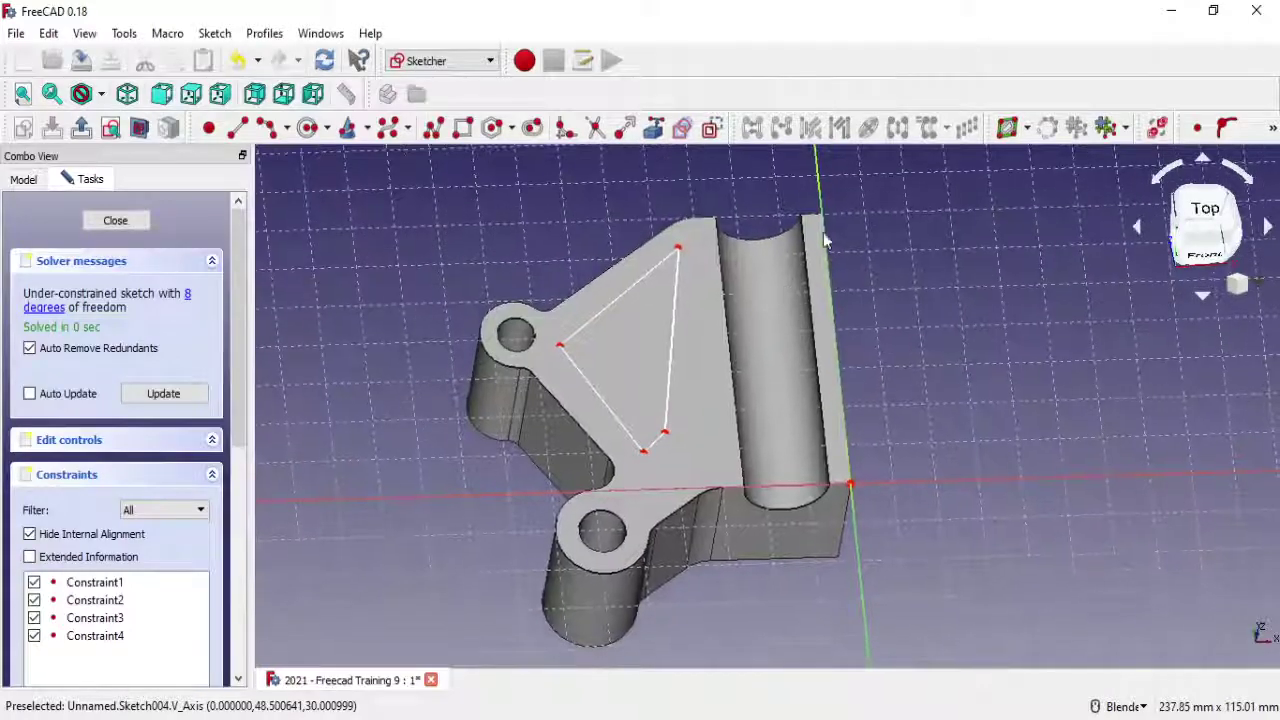
click(676, 301)
click(1272, 128)
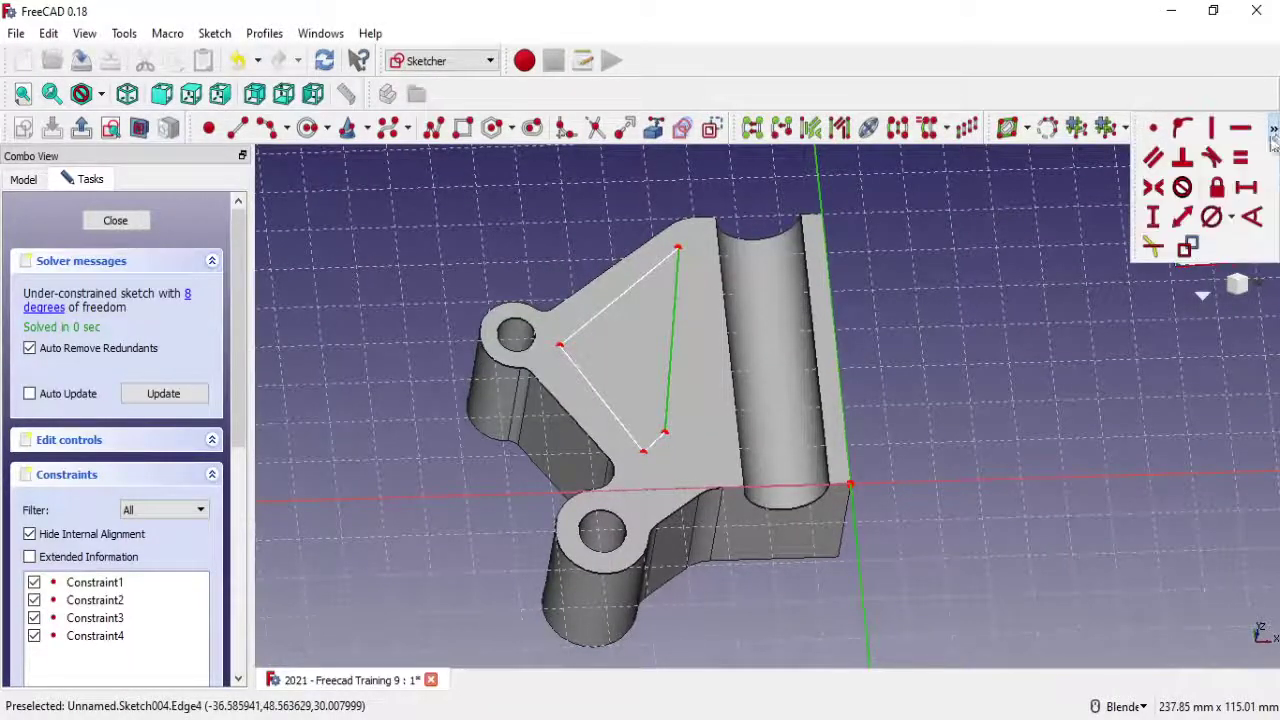
click(1204, 166)
scroll(681, 259, up, 3)
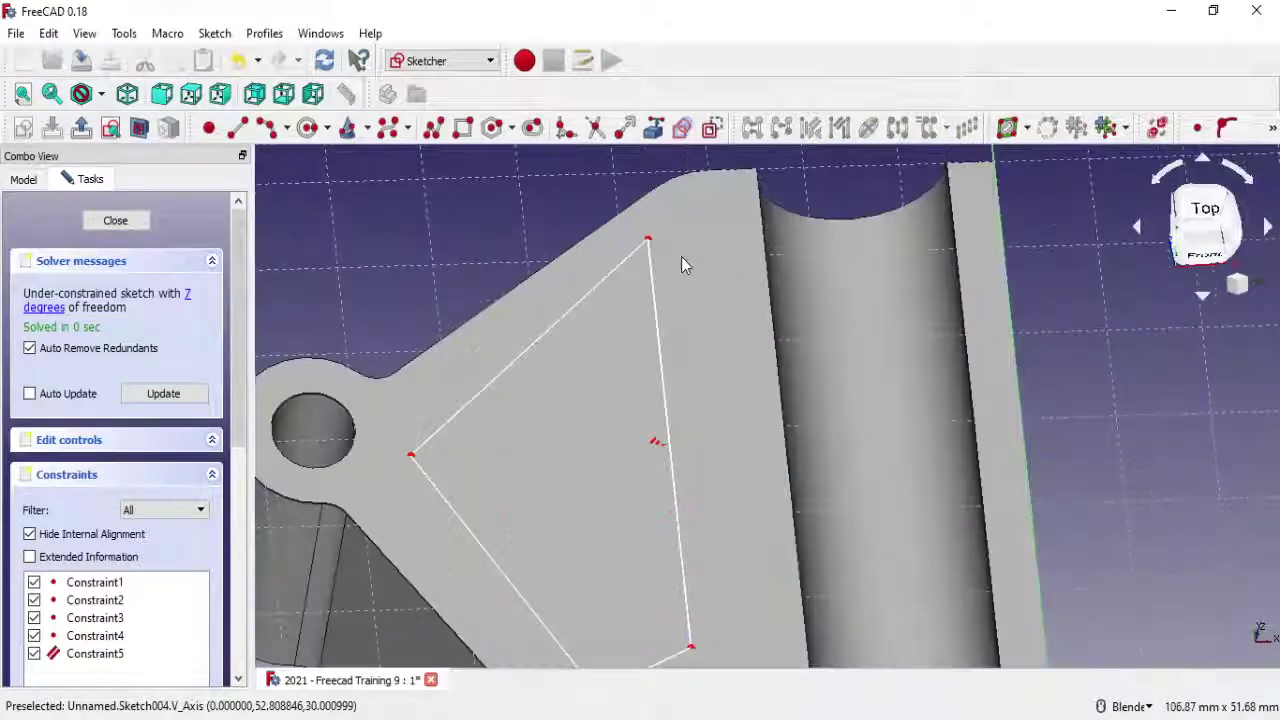
mouse_move(660, 300)
mouse_down()
mouse_move(711, 322)
mouse_move(713, 310)
mouse_up()
shift+middle_drag(712, 302, 620, 275)
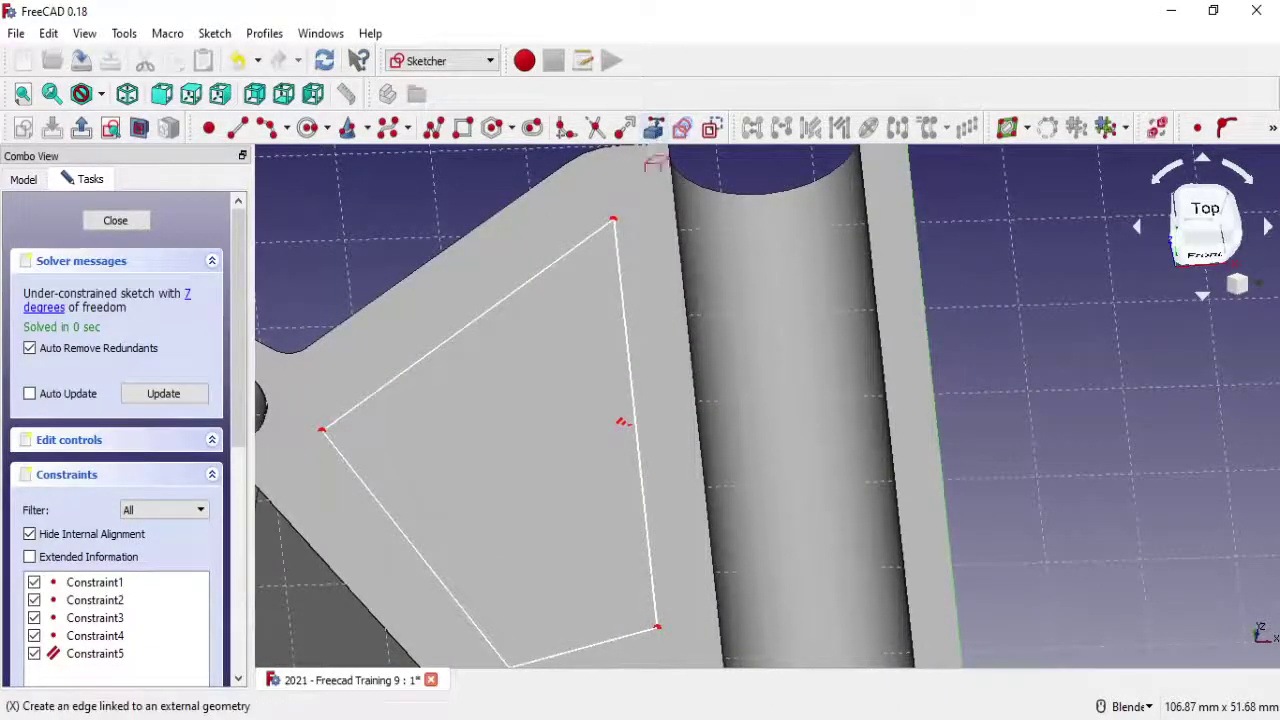
Link the channel edge and set a 6 mm horizontal distance to it, then close the sketch
click(653, 128)
scroll(790, 295, down, 5)
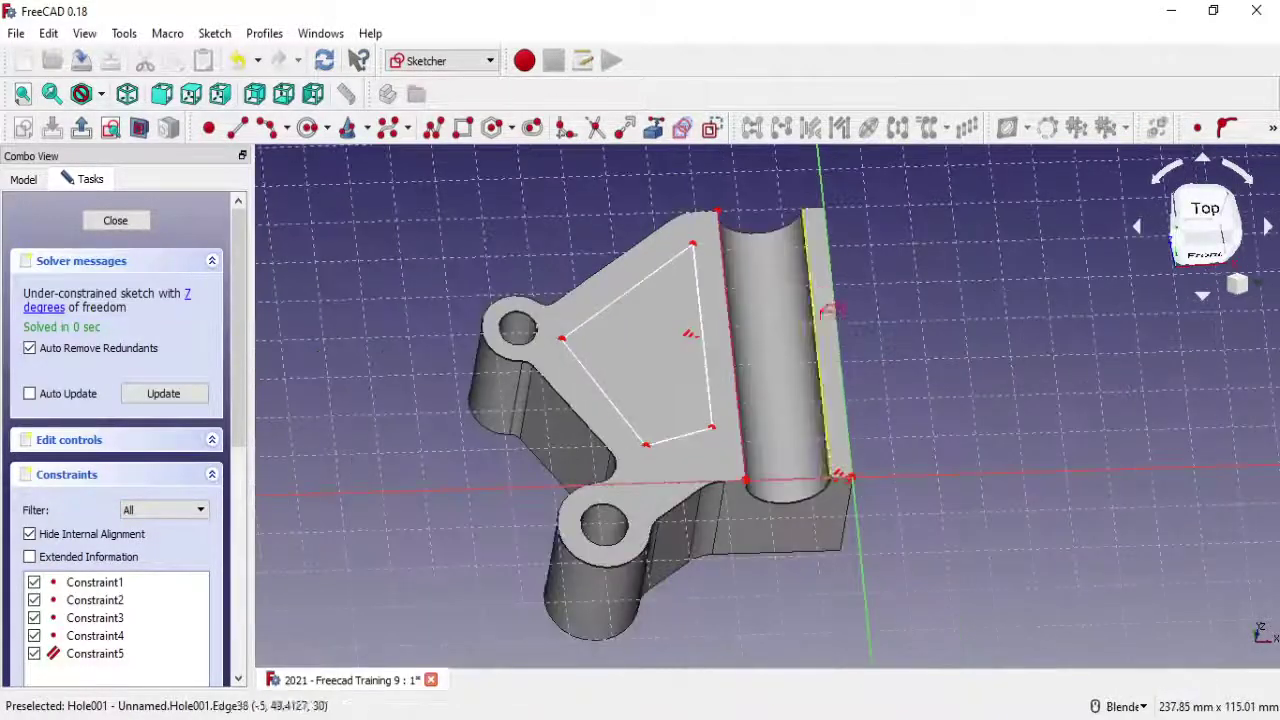
scroll(845, 325, up, 3)
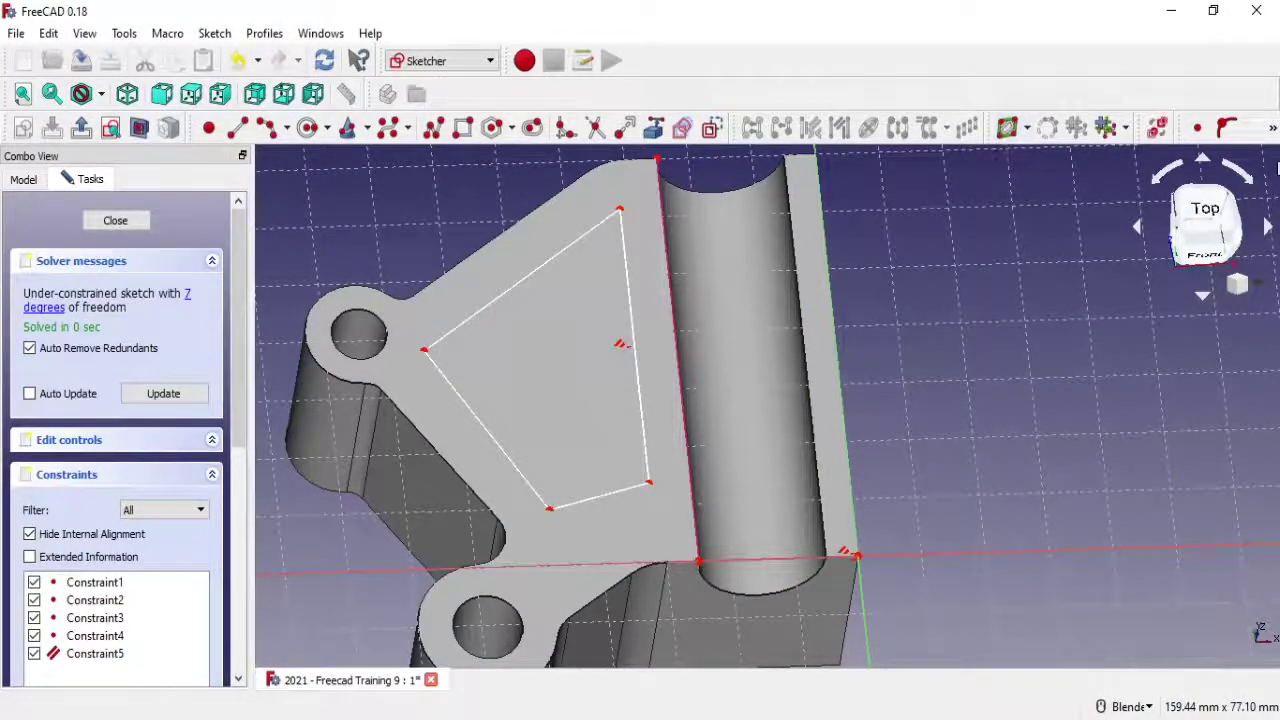
click(1272, 130)
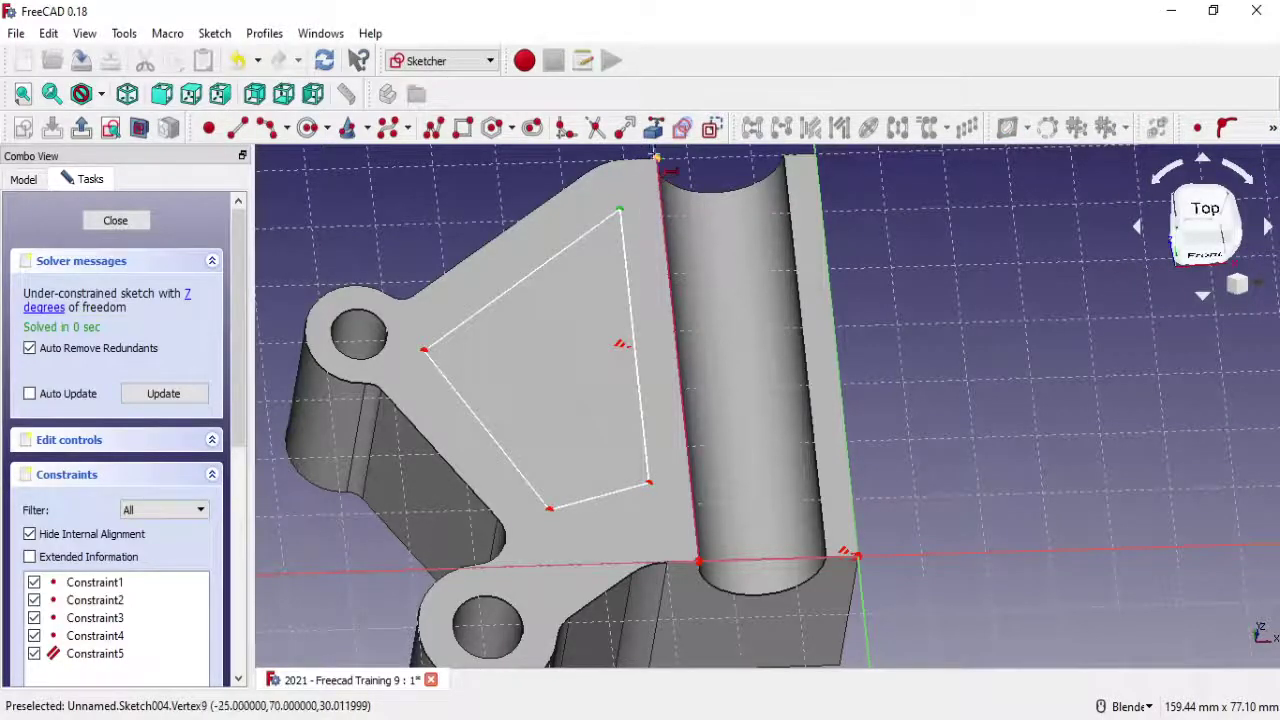
click(656, 158)
text(6)
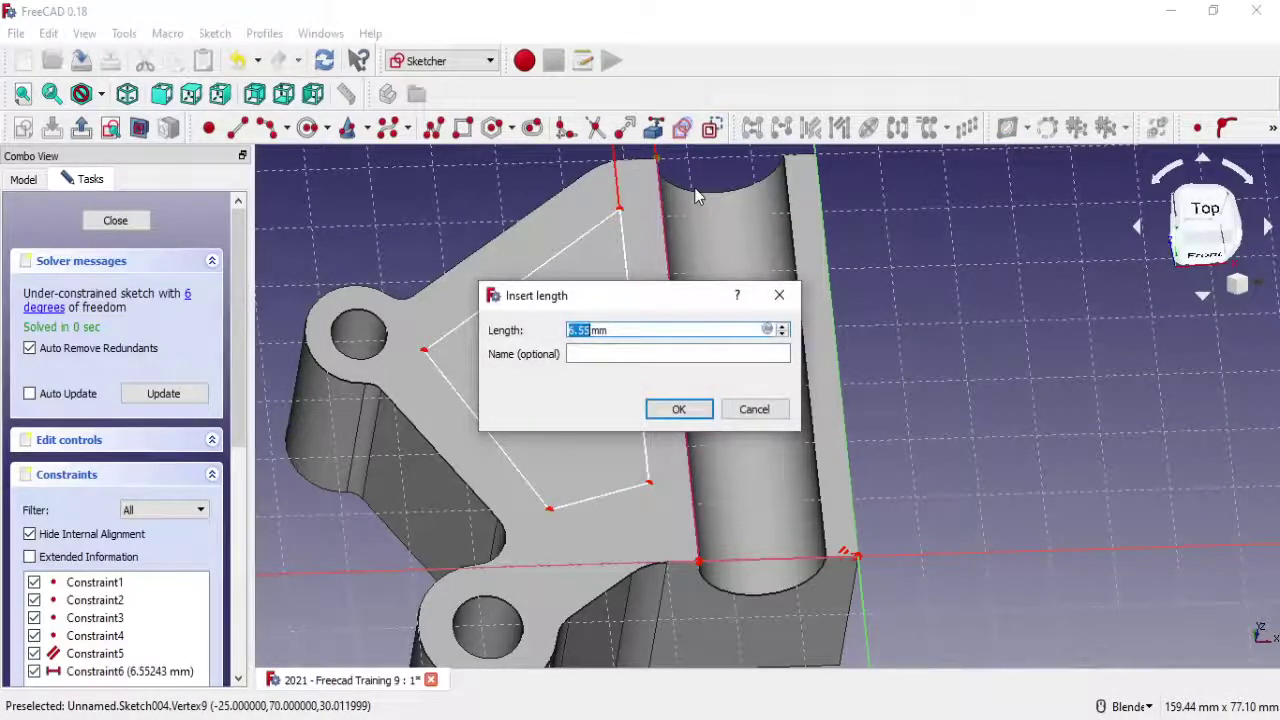
click(678, 409)
scroll(683, 408, down, 3)
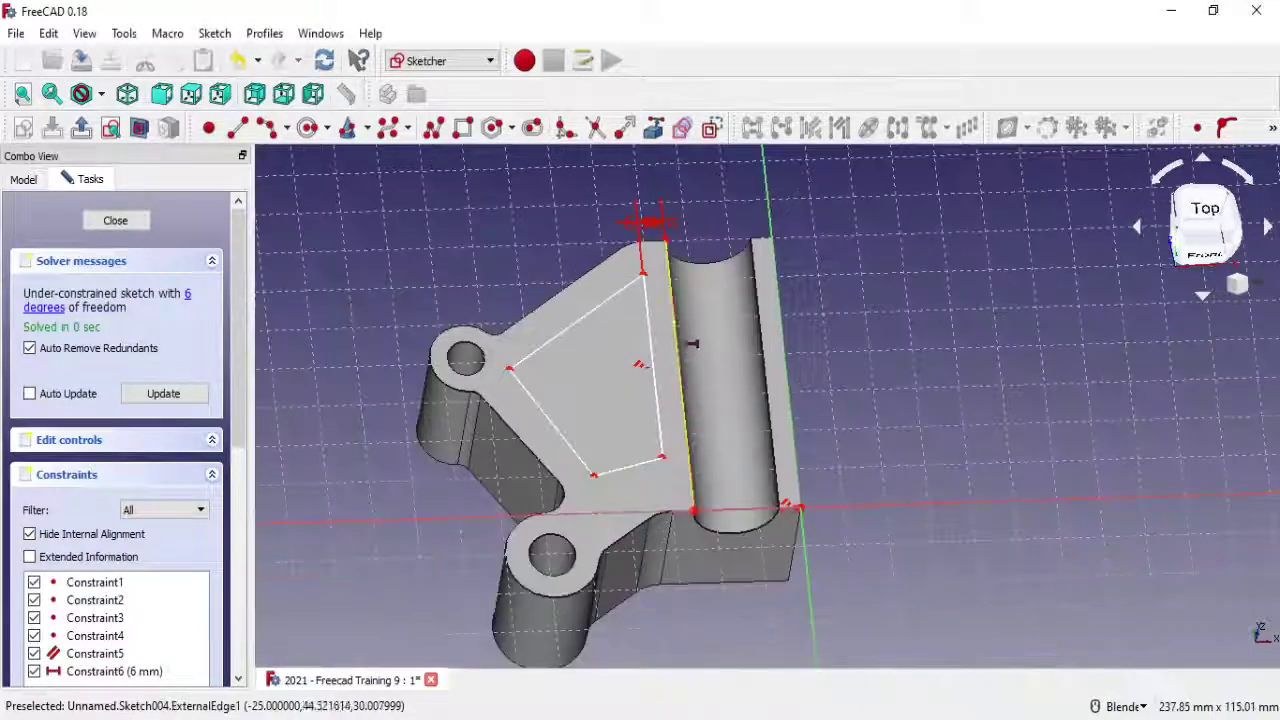
drag(718, 218, 641, 250)
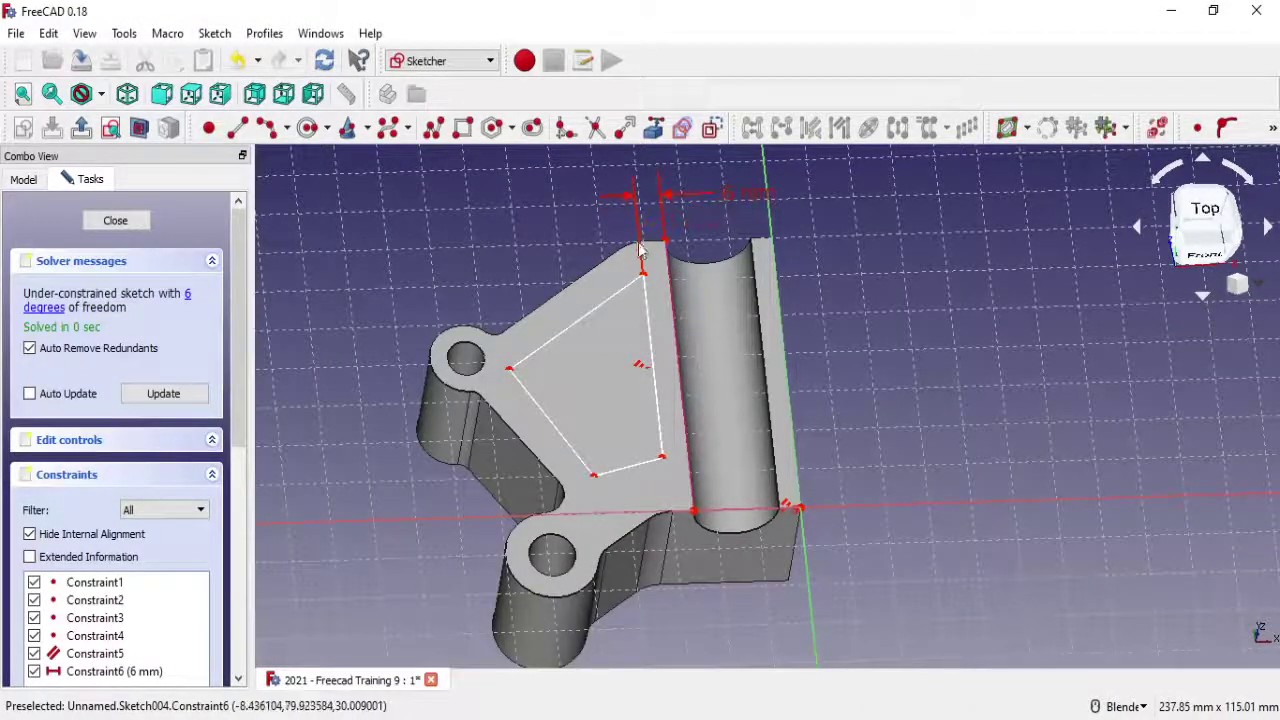
key(Escape)
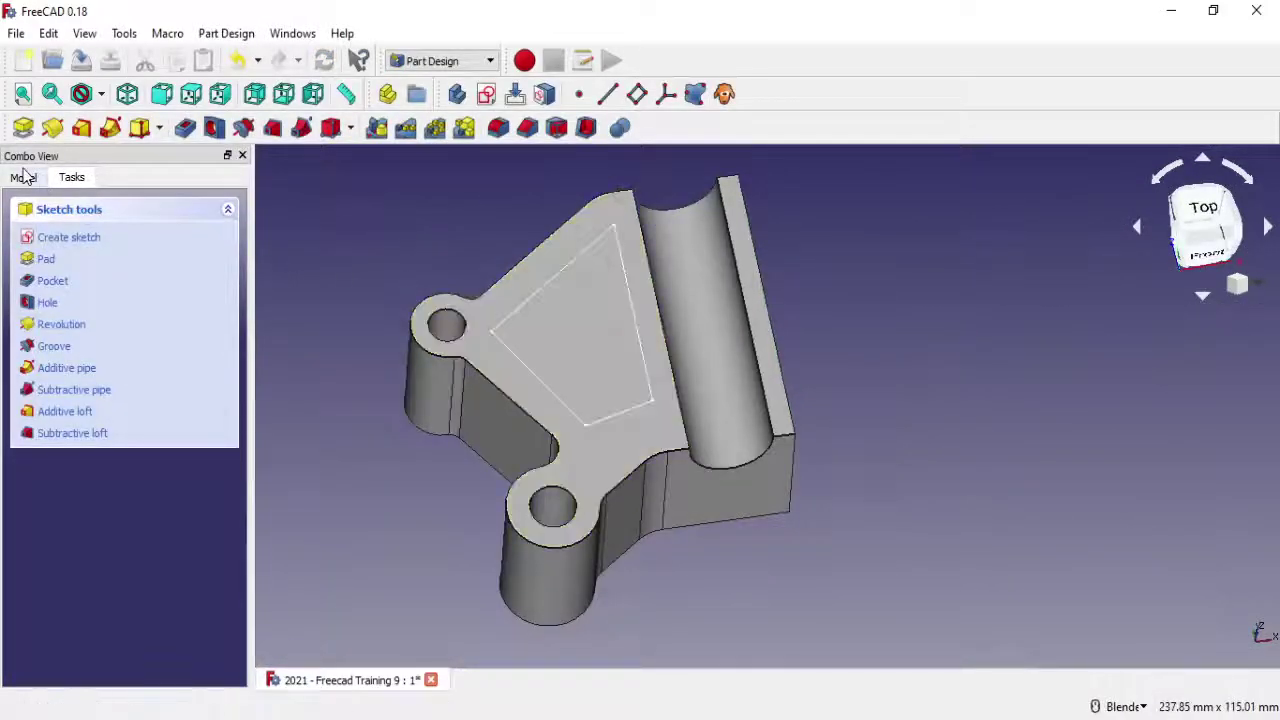
Reopen Sketch004 for editing and pull the outline's lower-right corner lower
click(23, 177)
click(107, 362)
right_click(107, 362)
click(163, 366)
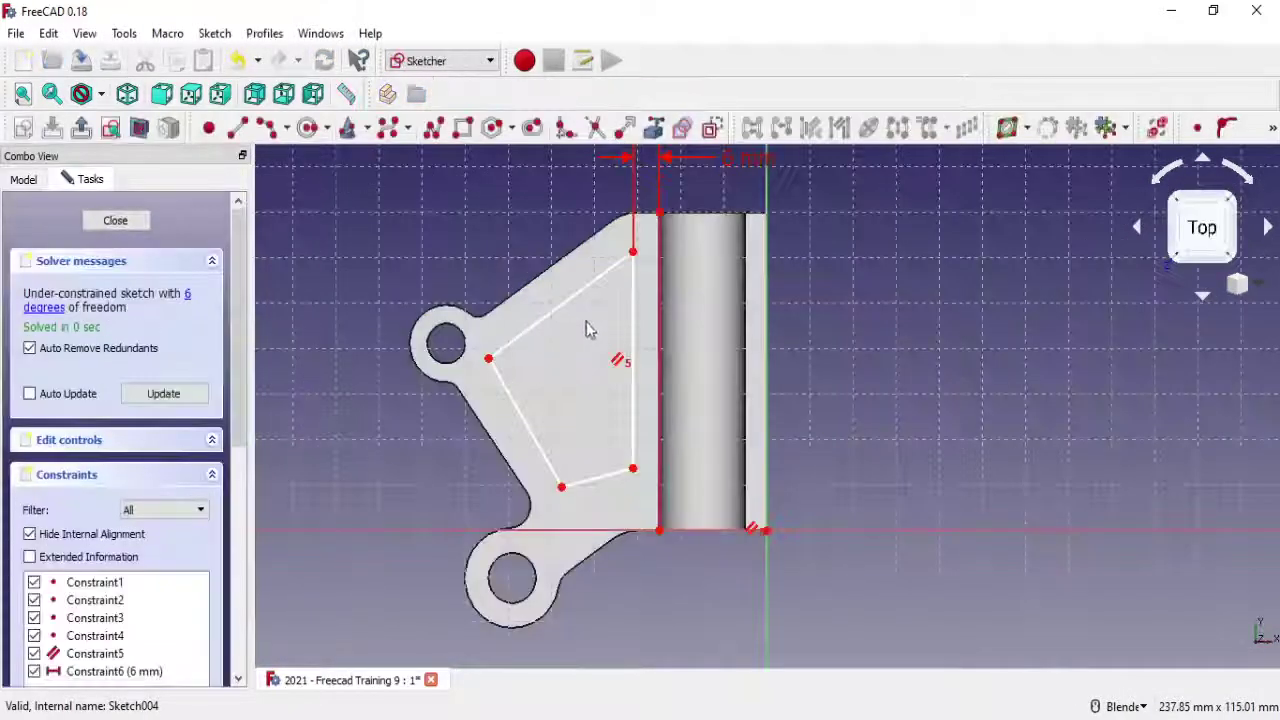
middle_drag(628, 203, 645, 225)
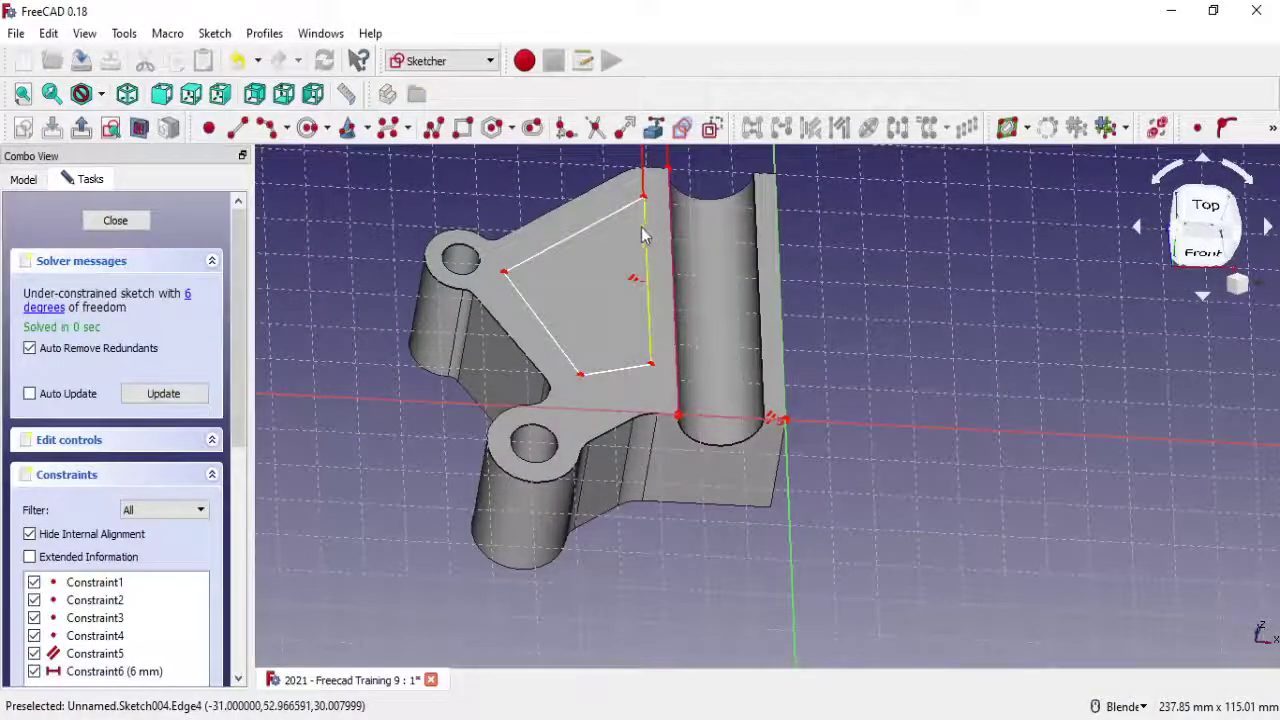
scroll(585, 367, up, 3)
drag(581, 393, 585, 443)
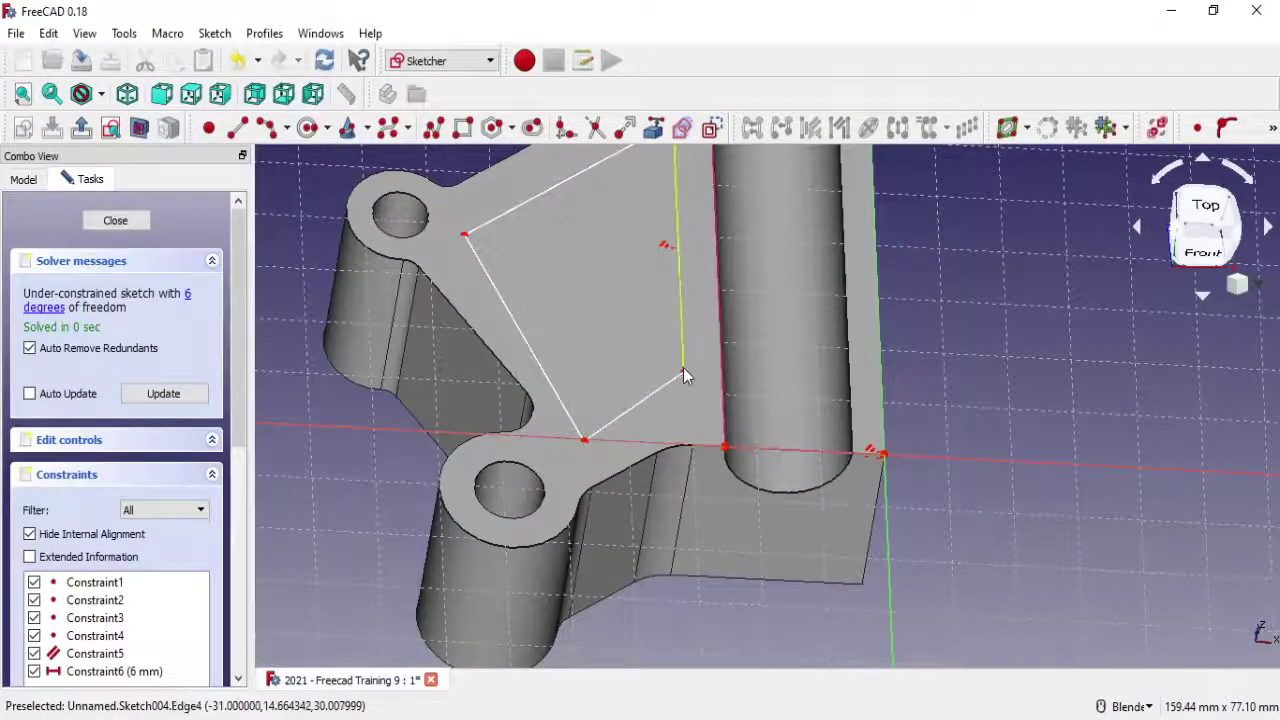
drag(683, 372, 684, 388)
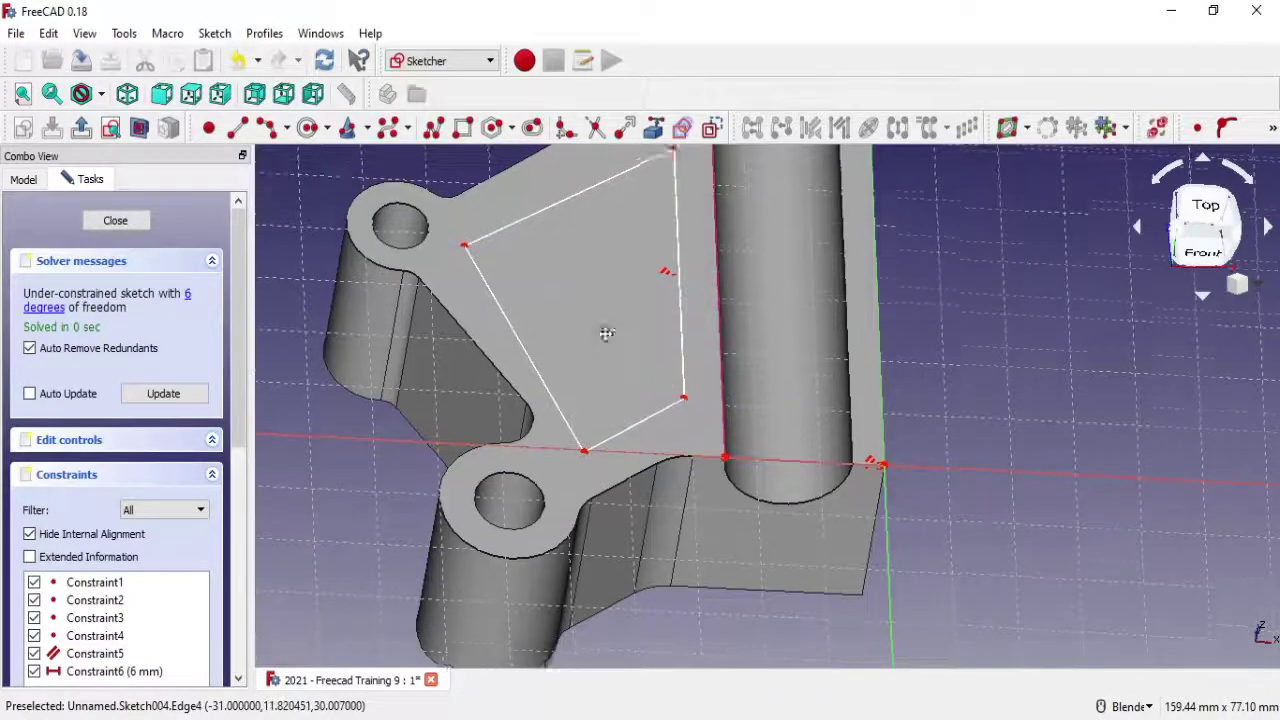
shift+middle_drag(606, 333, 647, 264)
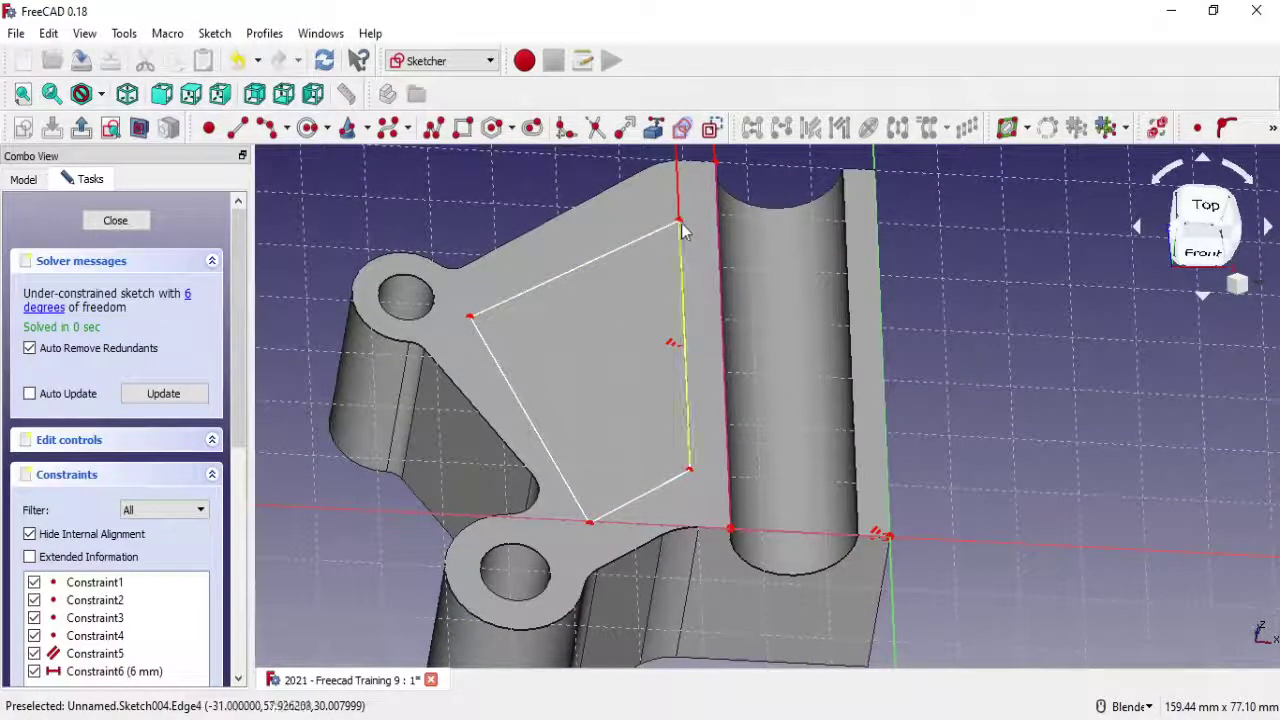
scroll(566, 237, up, 2)
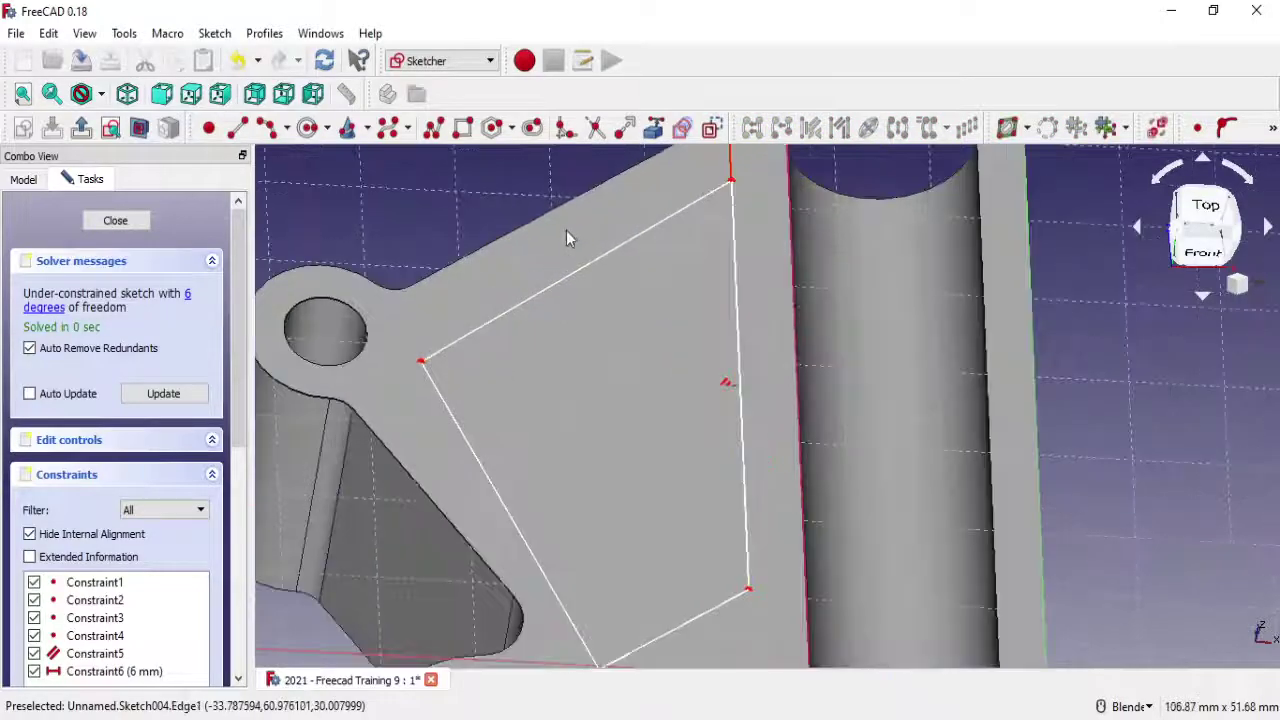
Fillet the outline's upper-left, top, lower-right and lower-left corners
click(565, 127)
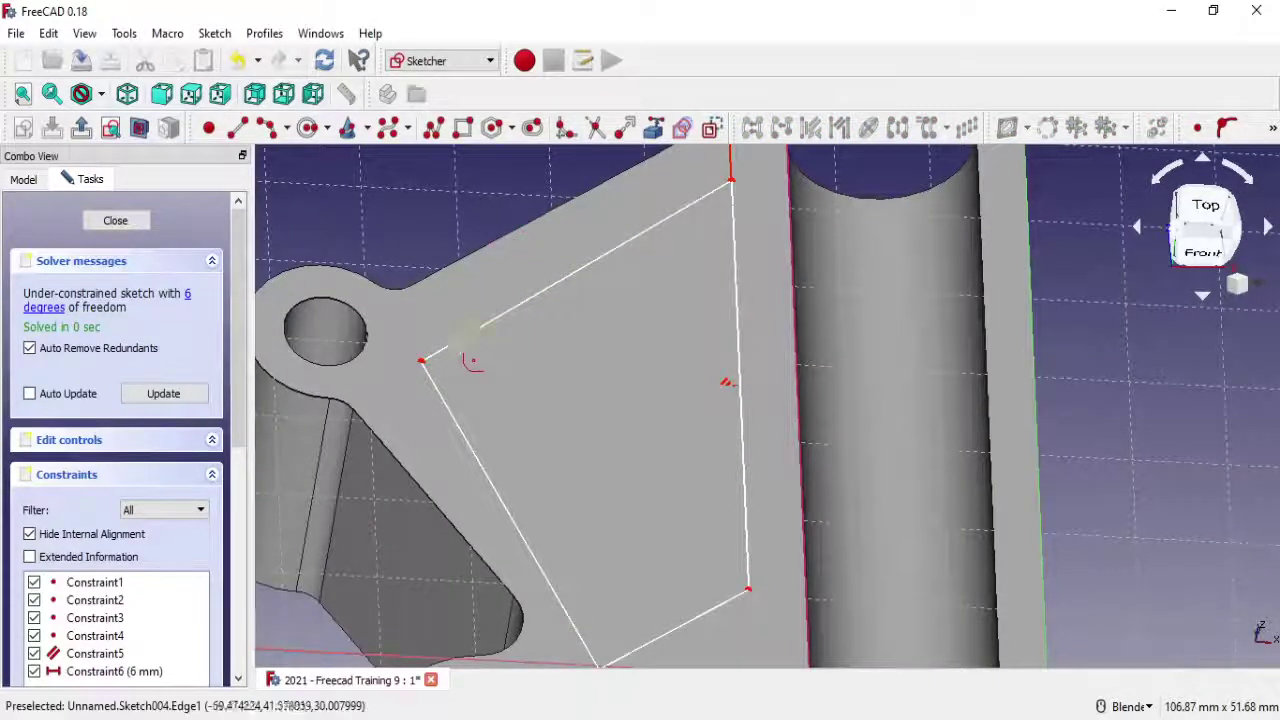
click(433, 378)
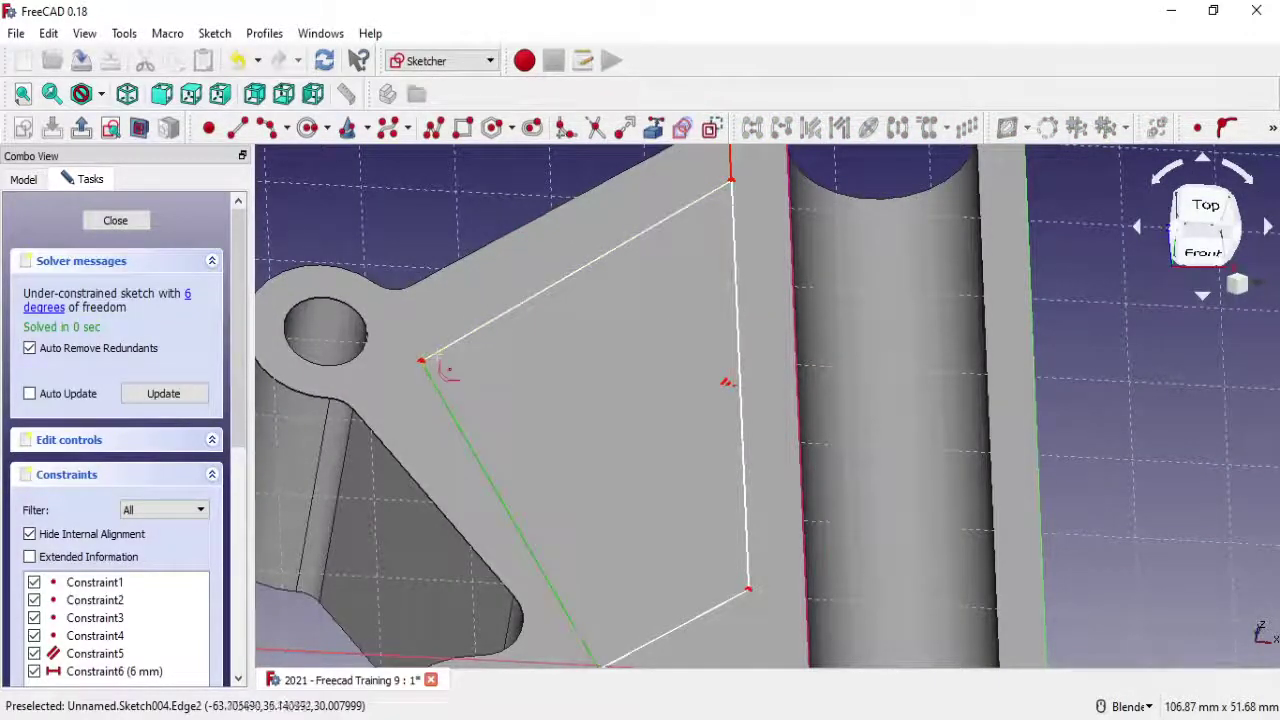
click(445, 352)
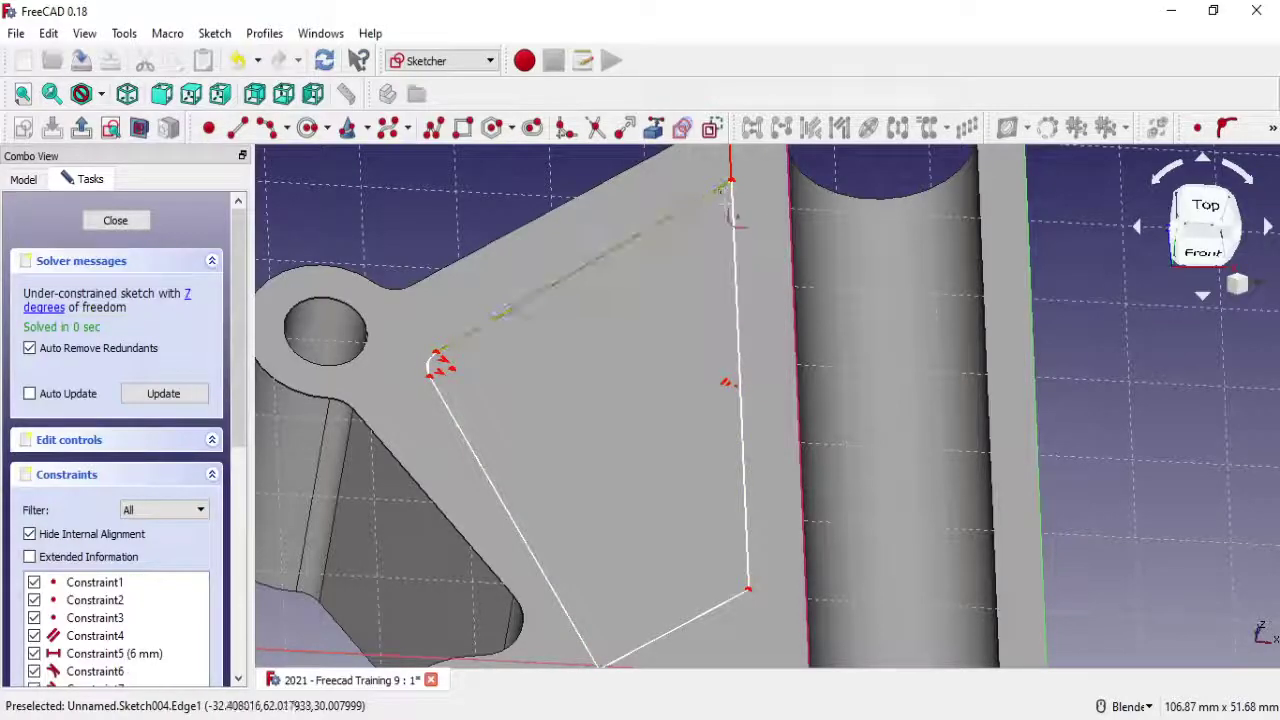
click(731, 203)
shift+middle_drag(720, 551, 727, 486)
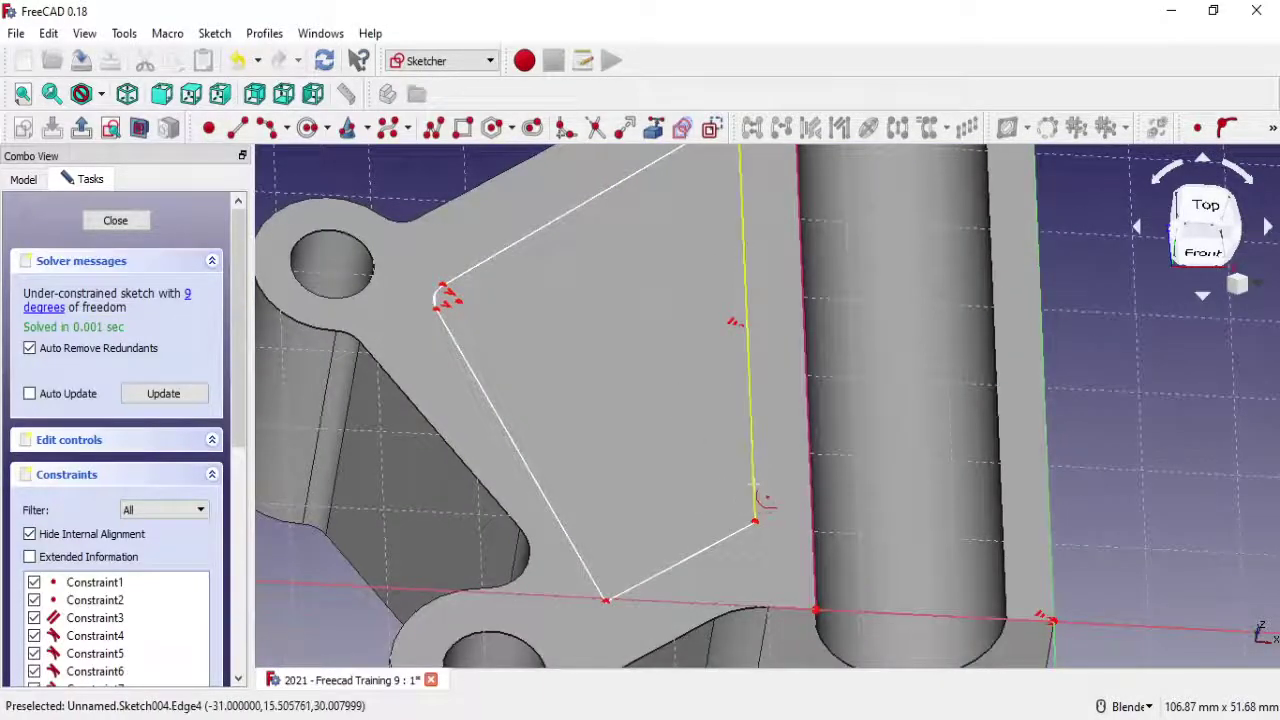
click(749, 512)
click(744, 540)
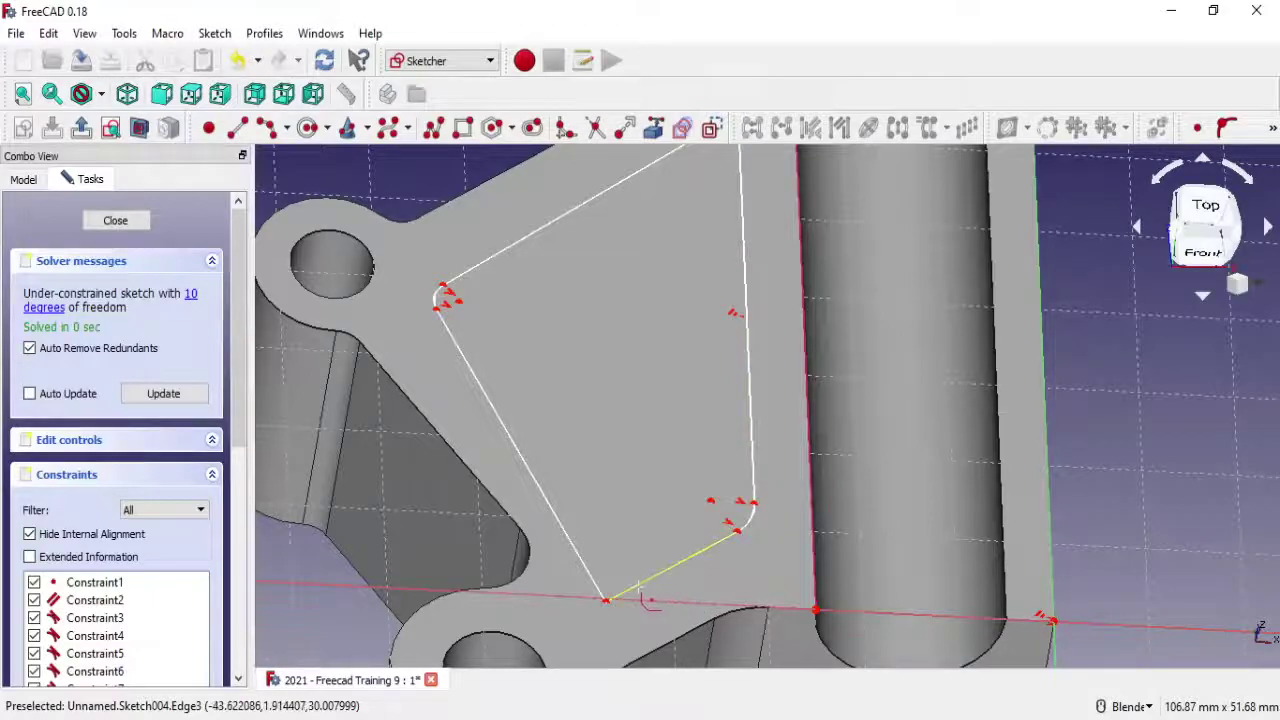
click(598, 588)
scroll(657, 500, down, 2)
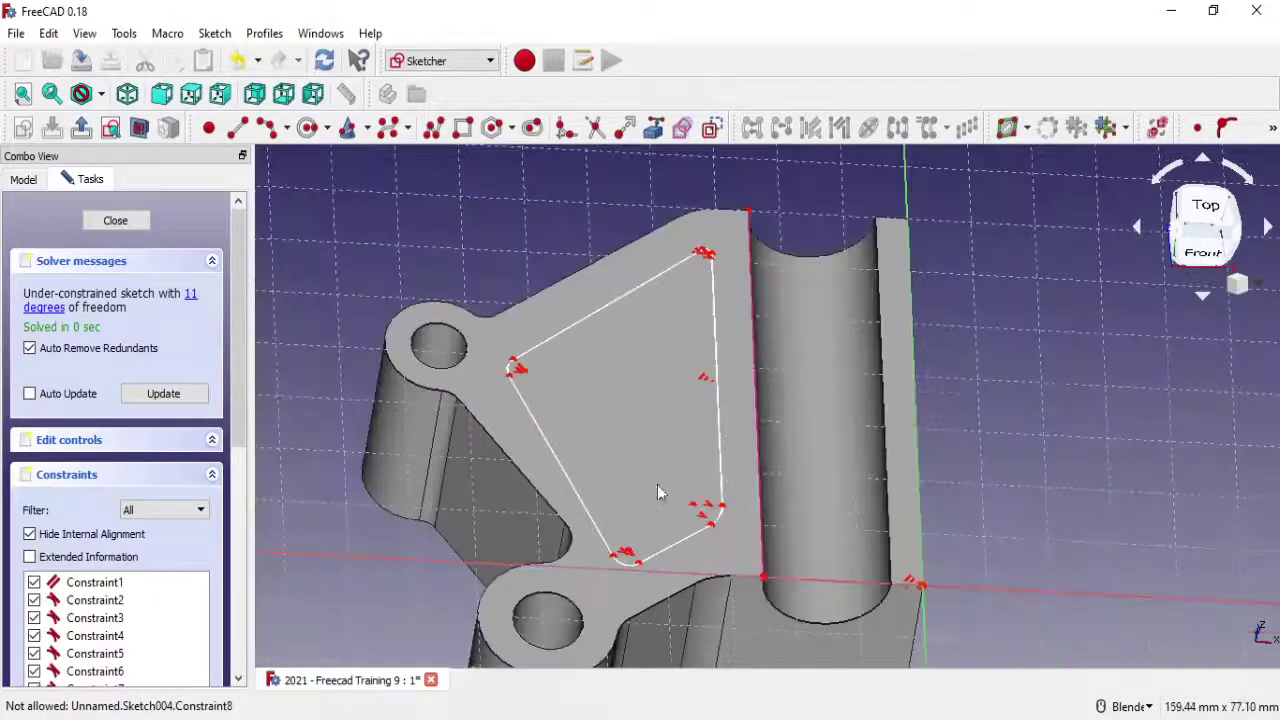
scroll(655, 338, up, 2)
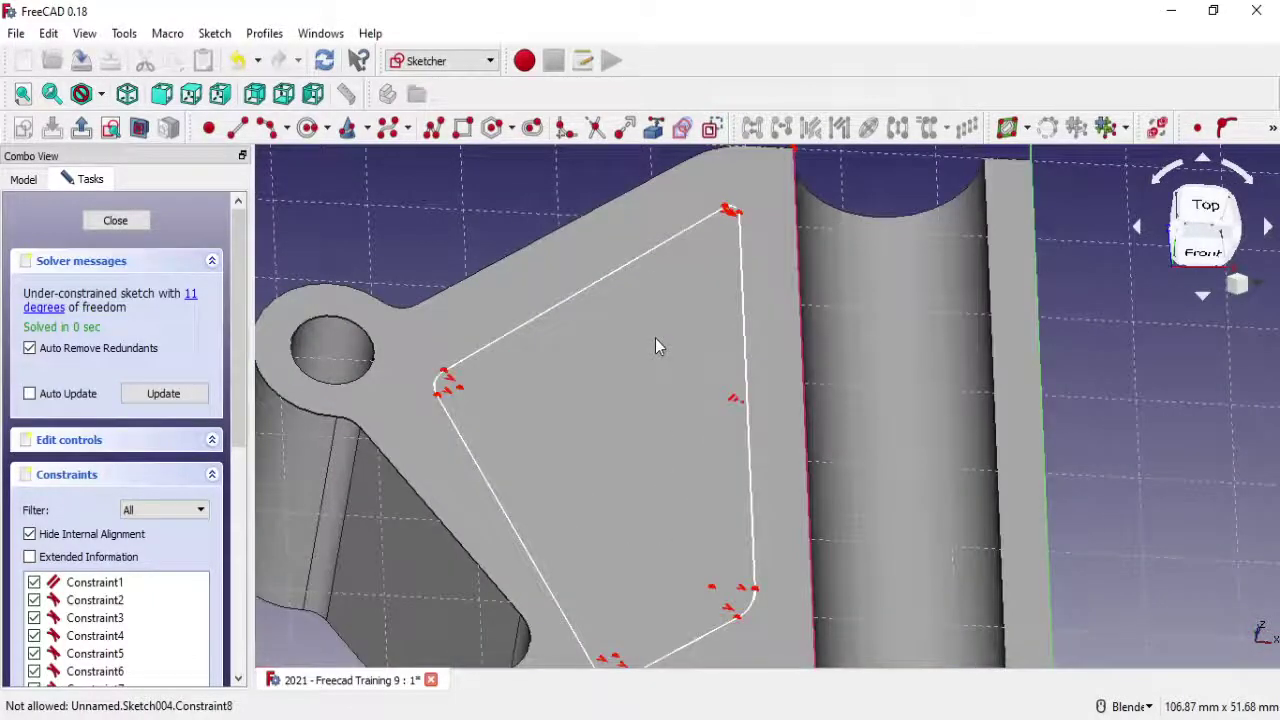
Nudge the bottom and upper-left filleted corners into place
shift+middle_drag(655, 338, 686, 291)
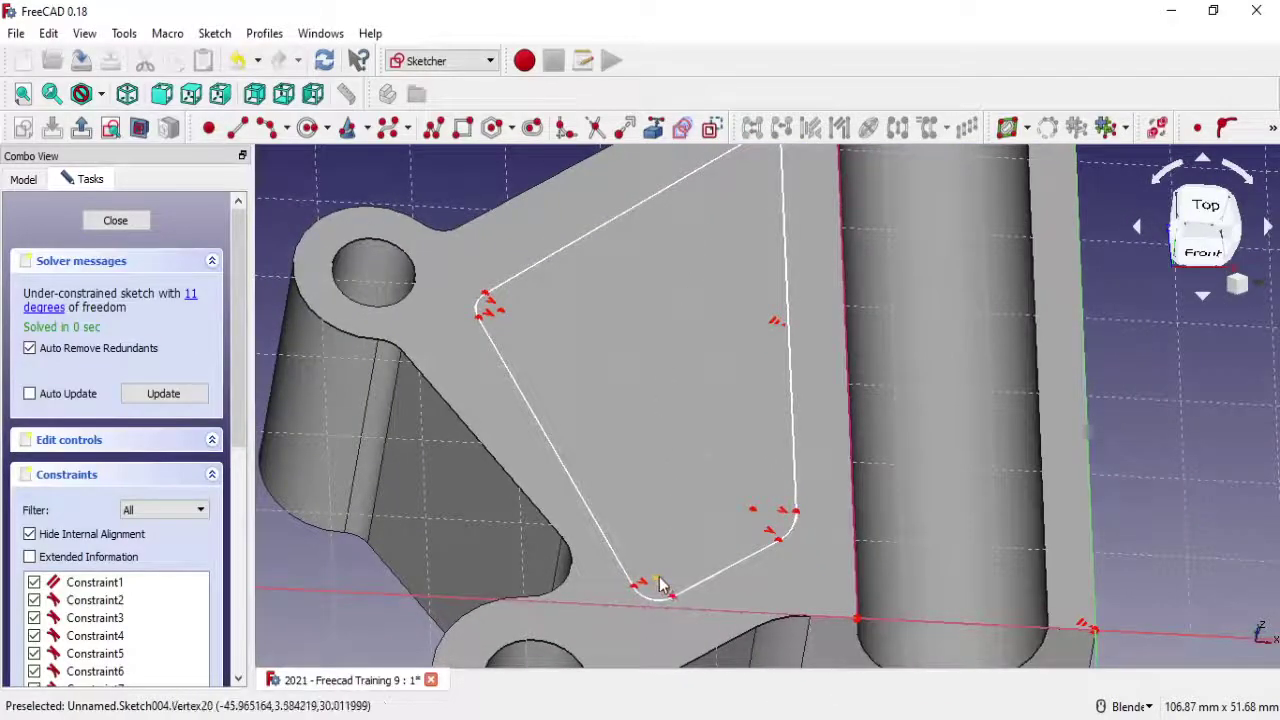
drag(659, 585, 698, 548)
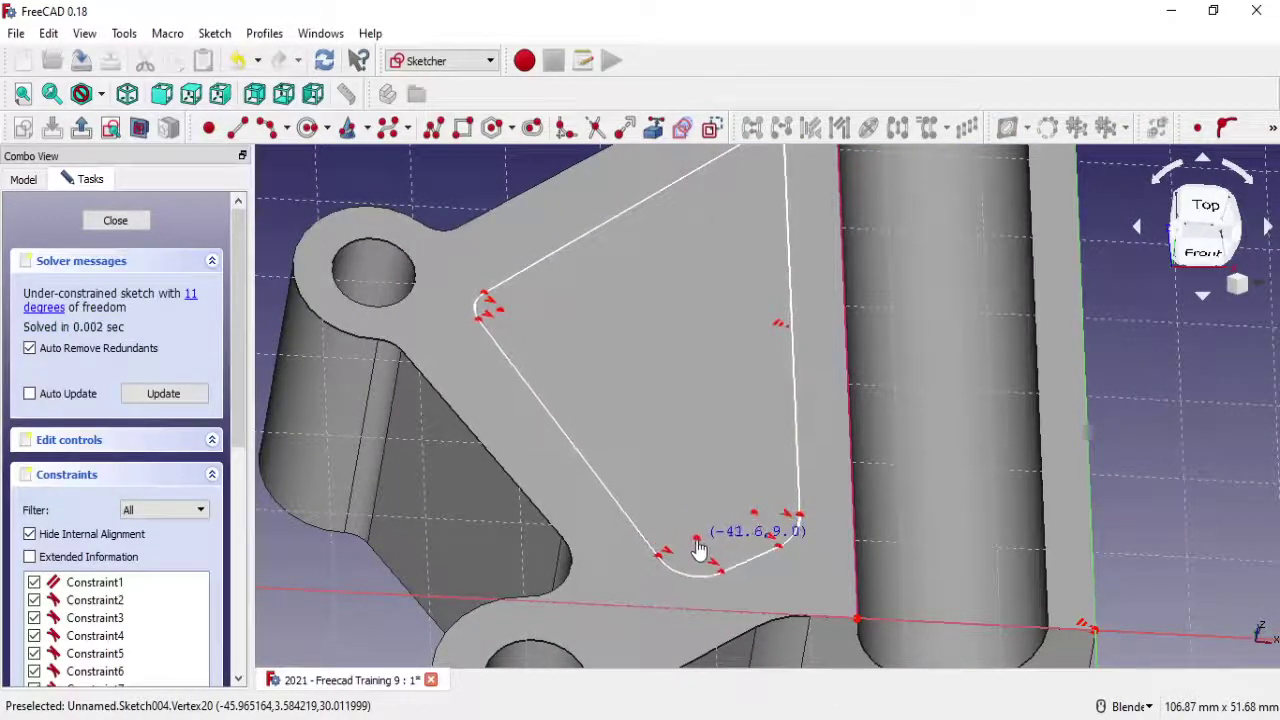
drag(502, 311, 492, 298)
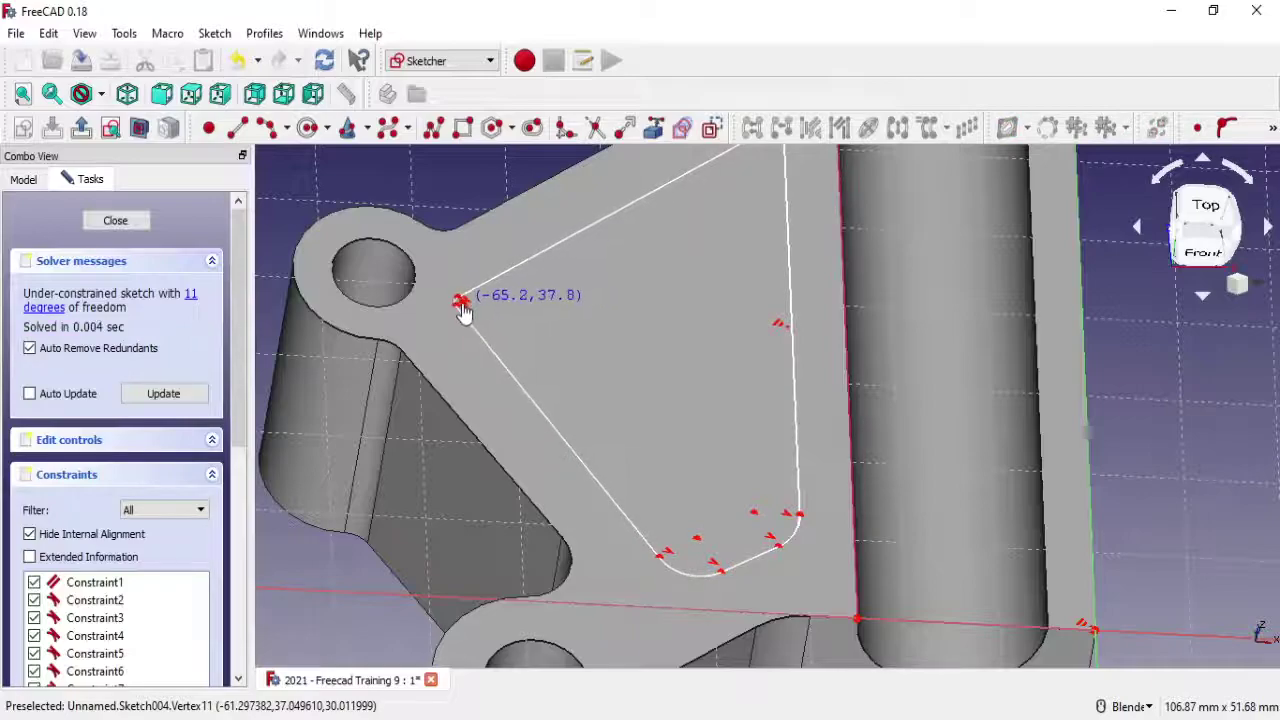
shift+middle_drag(590, 278, 555, 355)
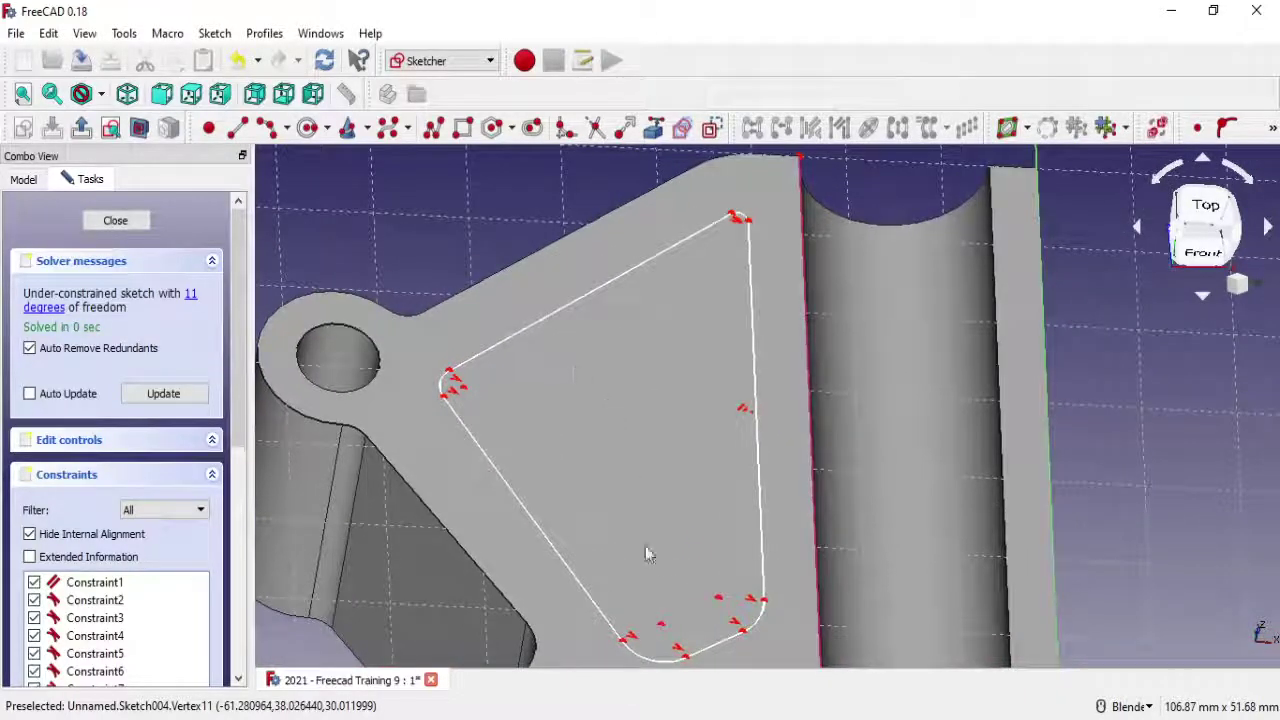
shift+middle_drag(708, 420, 708, 314)
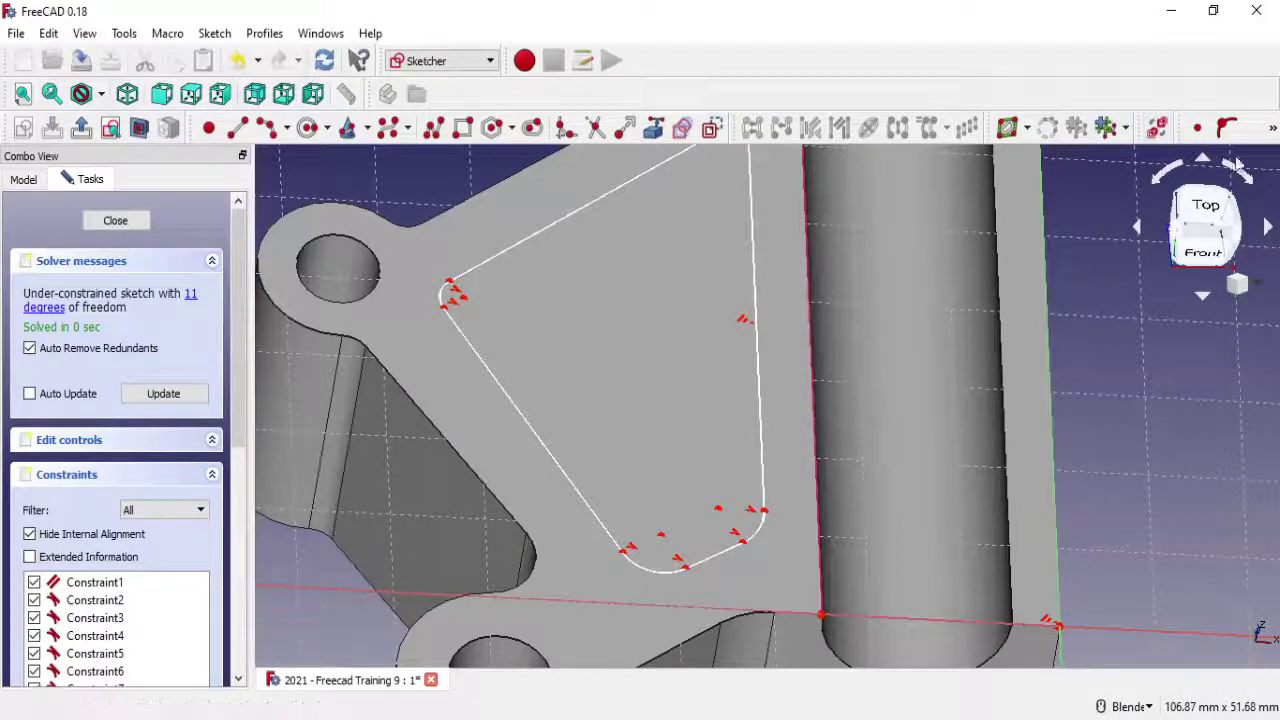
Constrain the bottom fillet radius to 4 mm and the top fillet radius to 3 mm
click(1273, 129)
click(1231, 217)
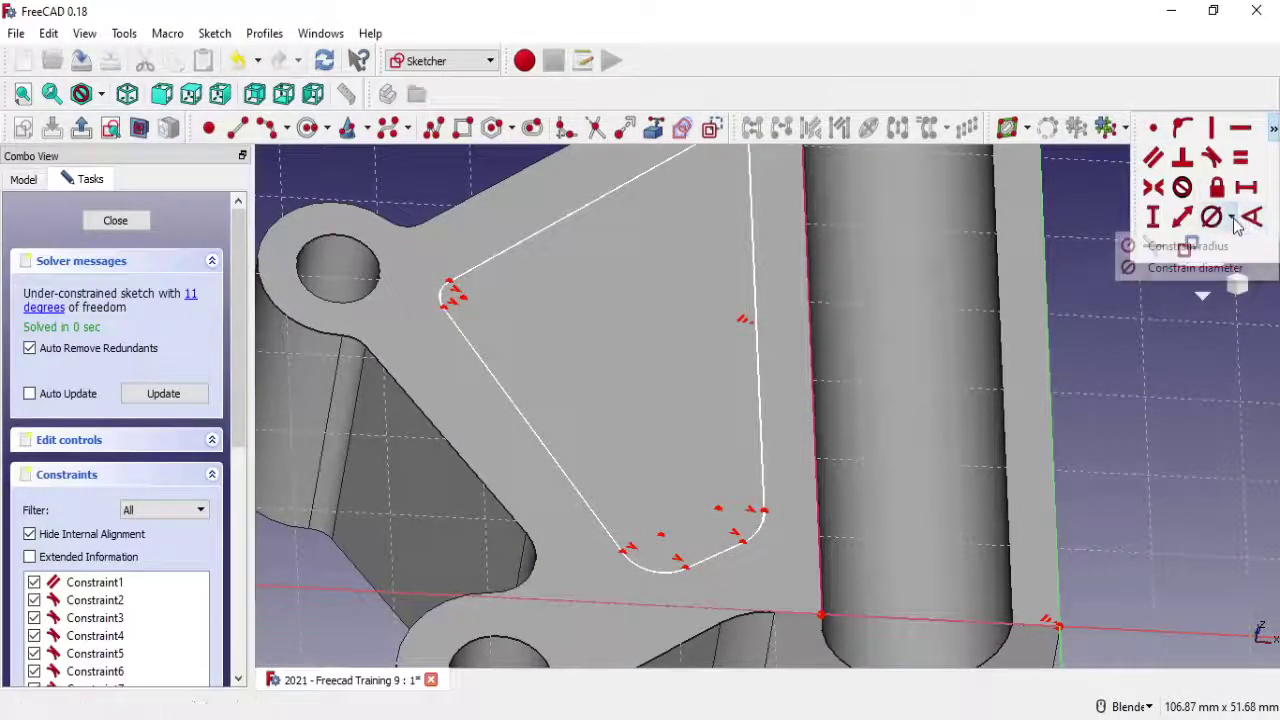
click(1216, 250)
click(668, 569)
text(4)
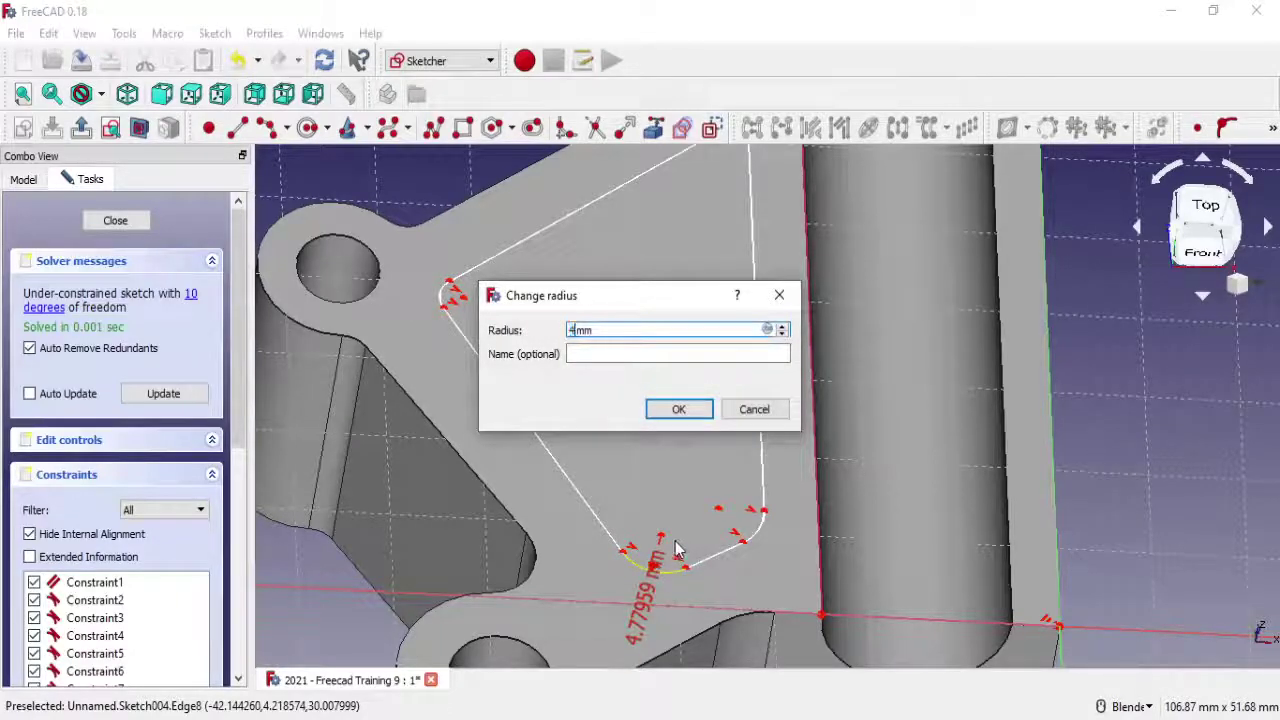
click(672, 411)
shift+middle_drag(669, 299, 584, 387)
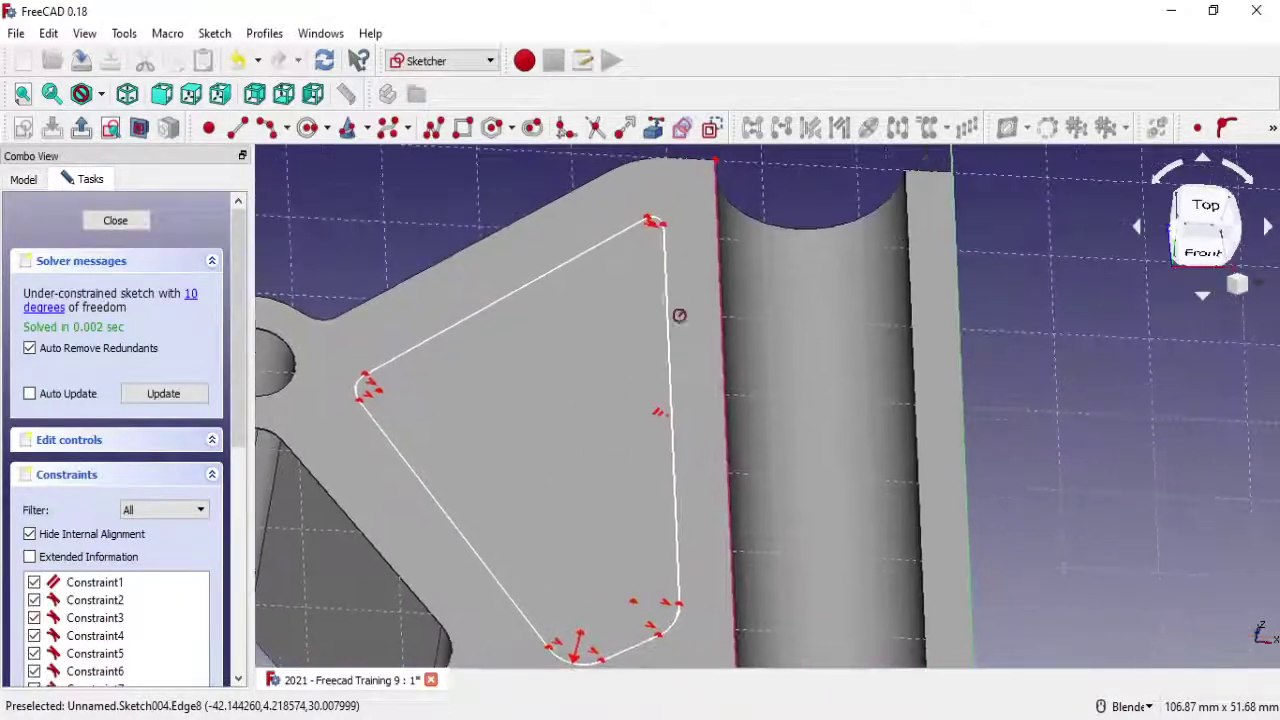
click(660, 225)
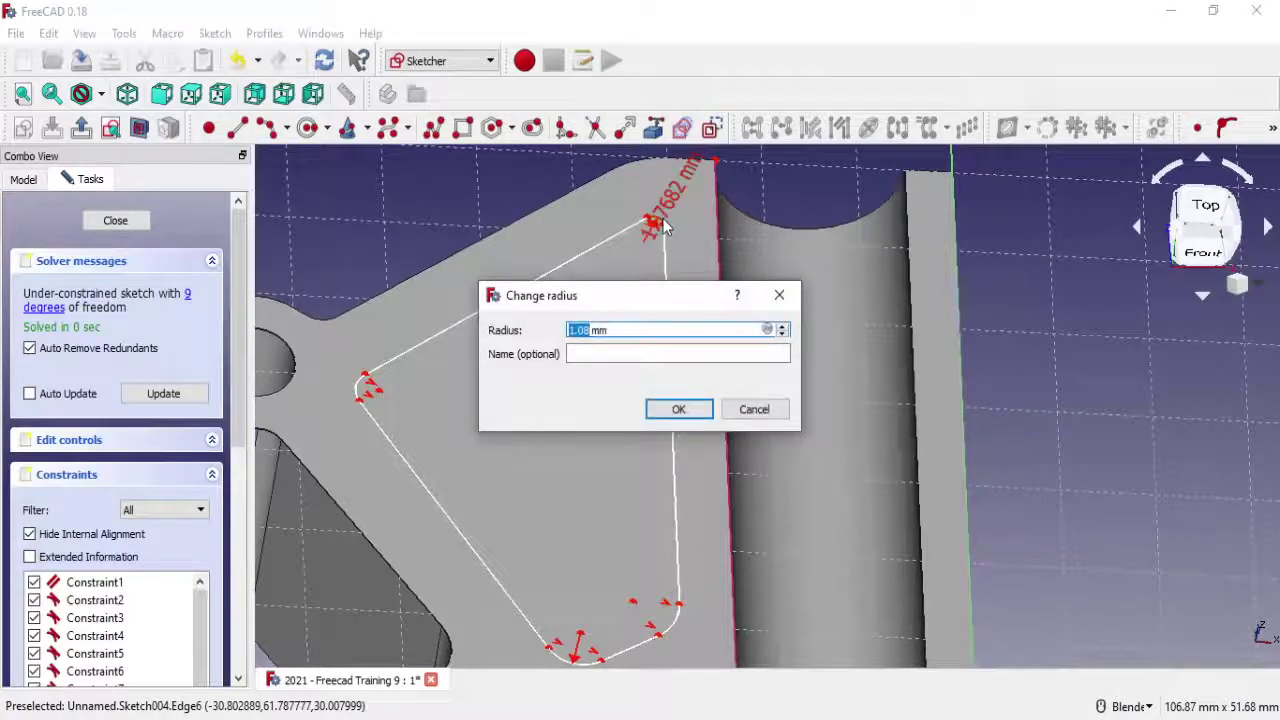
text(3)
click(676, 409)
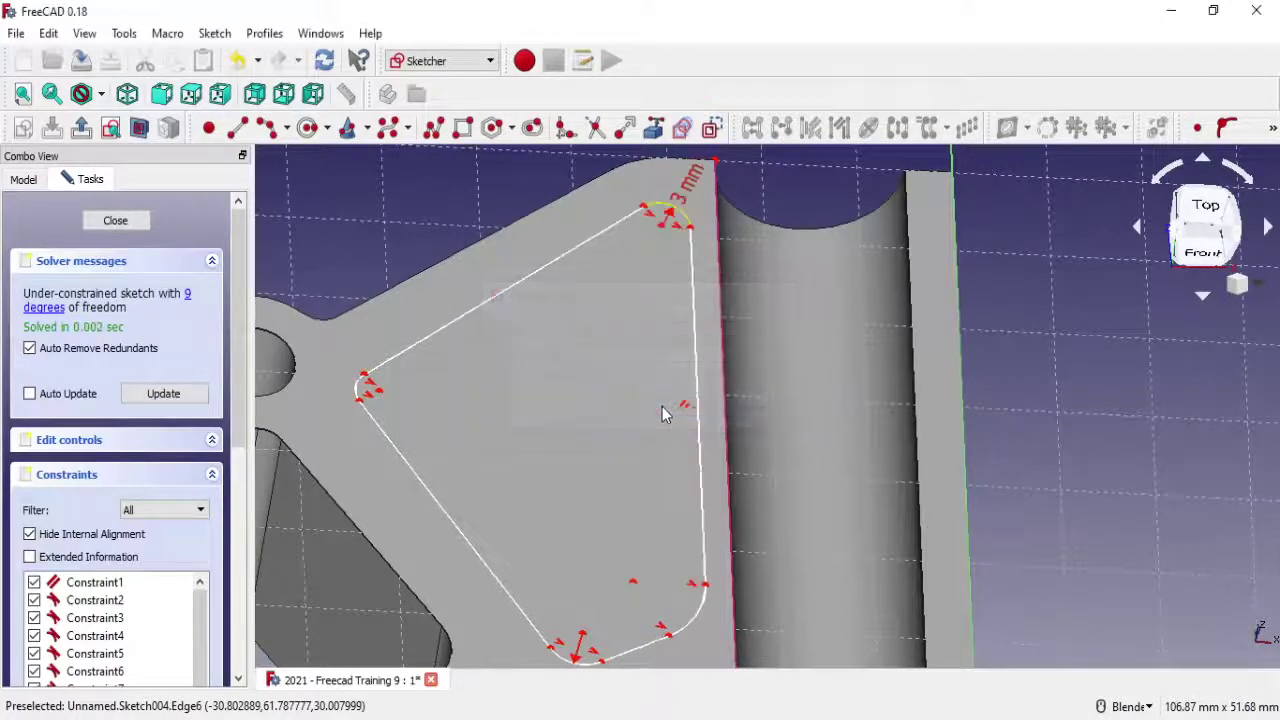
Make the left and lower-right fillets equal and set the left fillet radius to 6 mm
drag(697, 380, 680, 400)
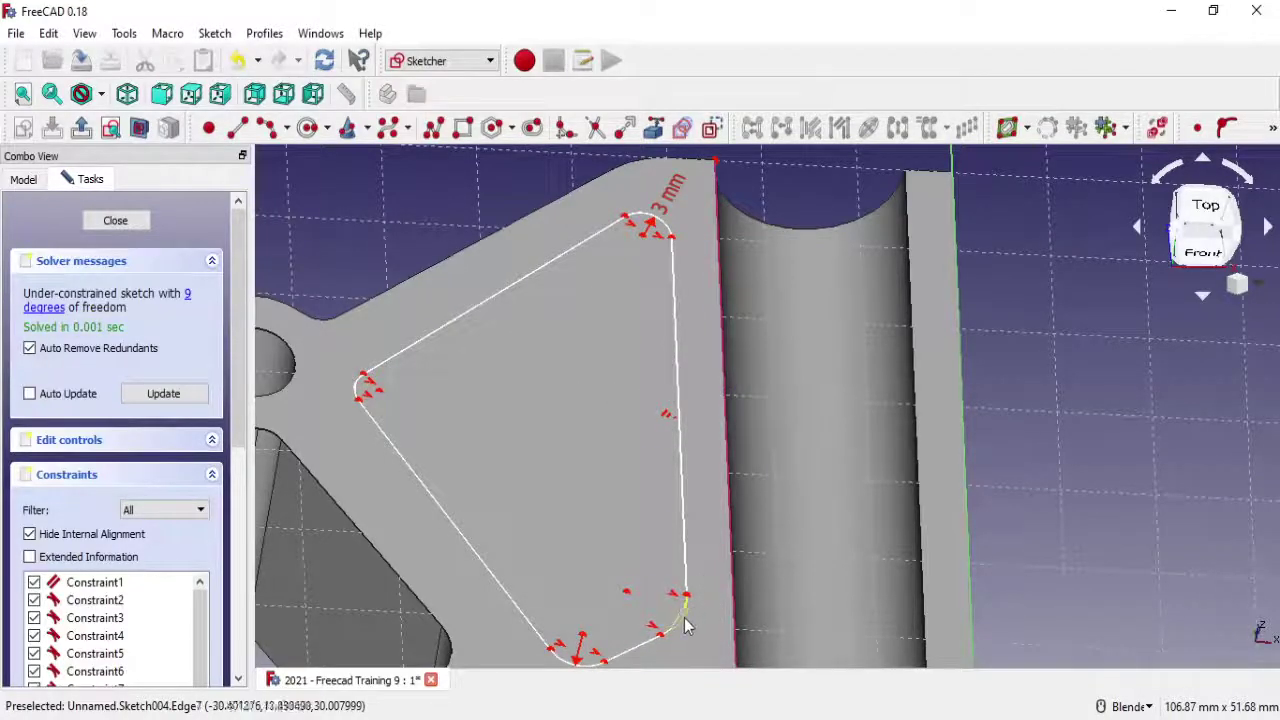
click(362, 388)
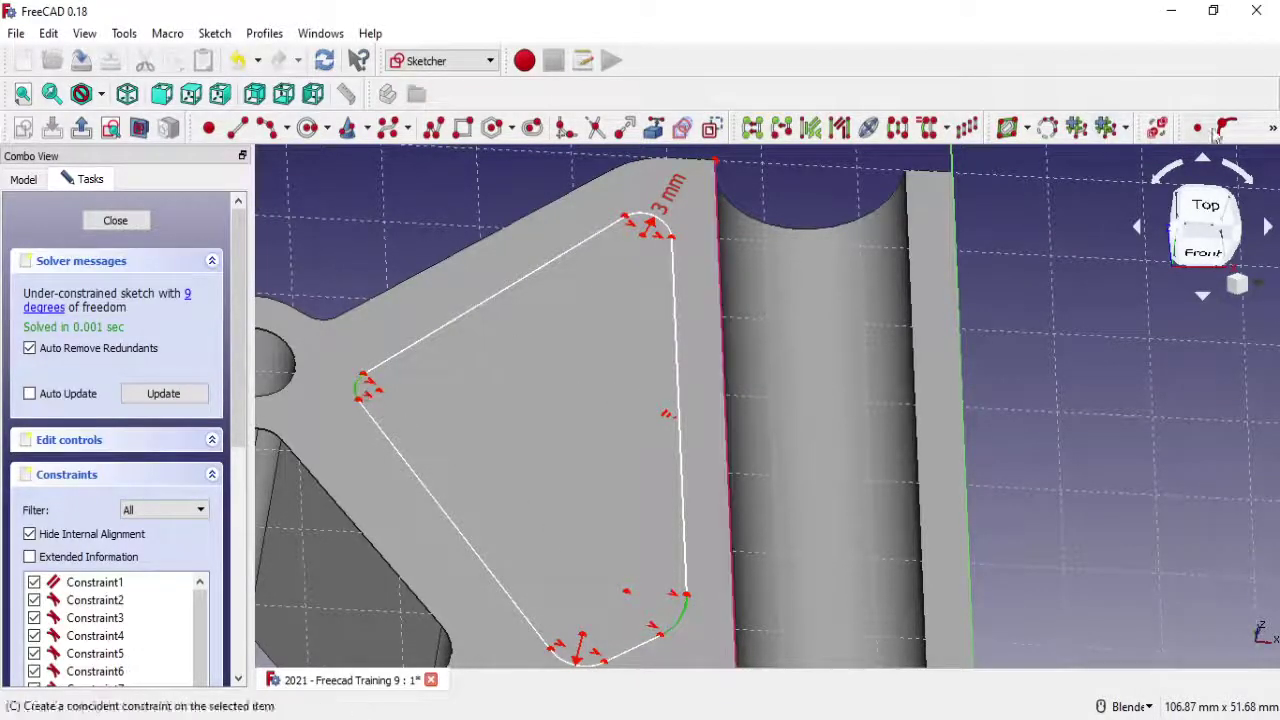
click(1273, 130)
click(1245, 186)
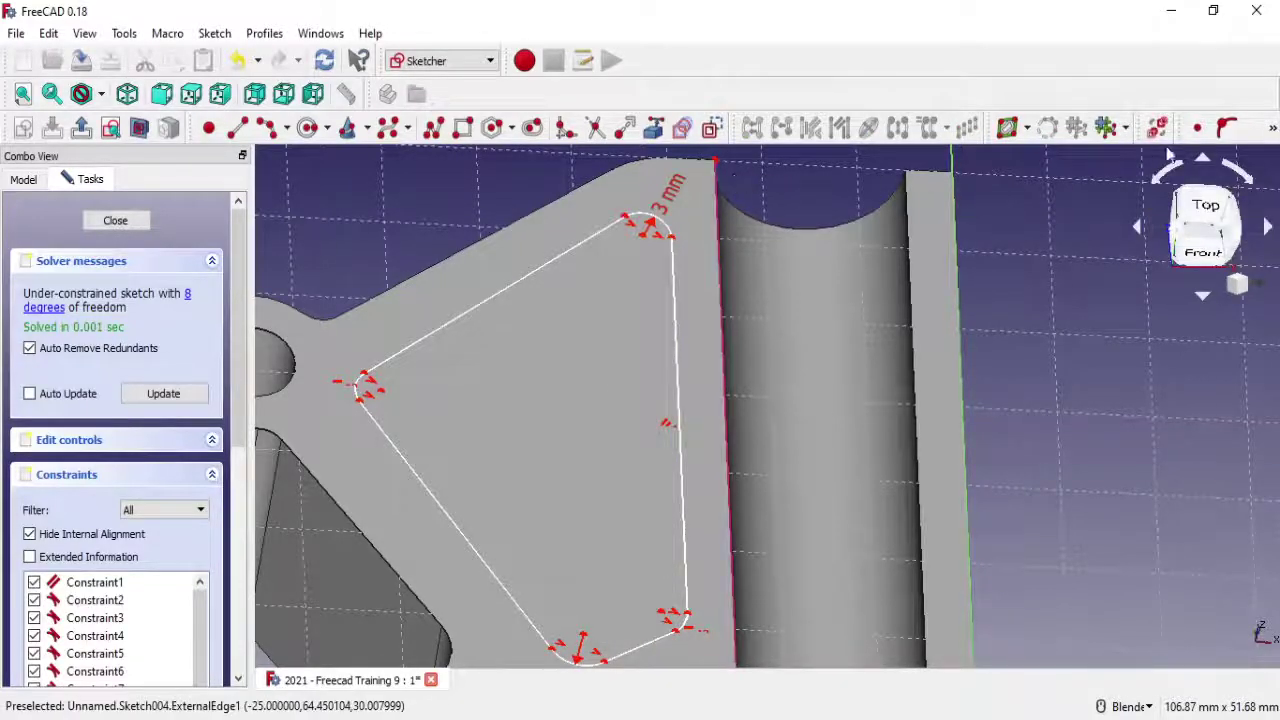
click(1273, 130)
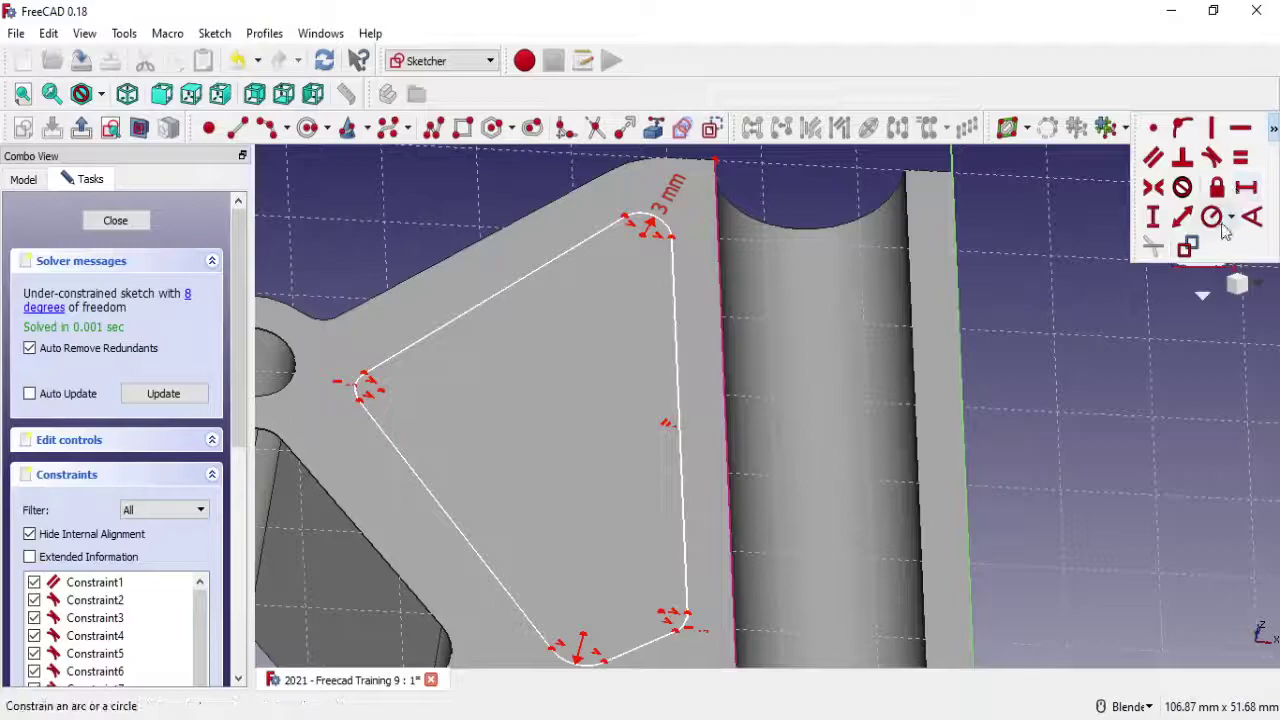
click(1231, 217)
click(1190, 248)
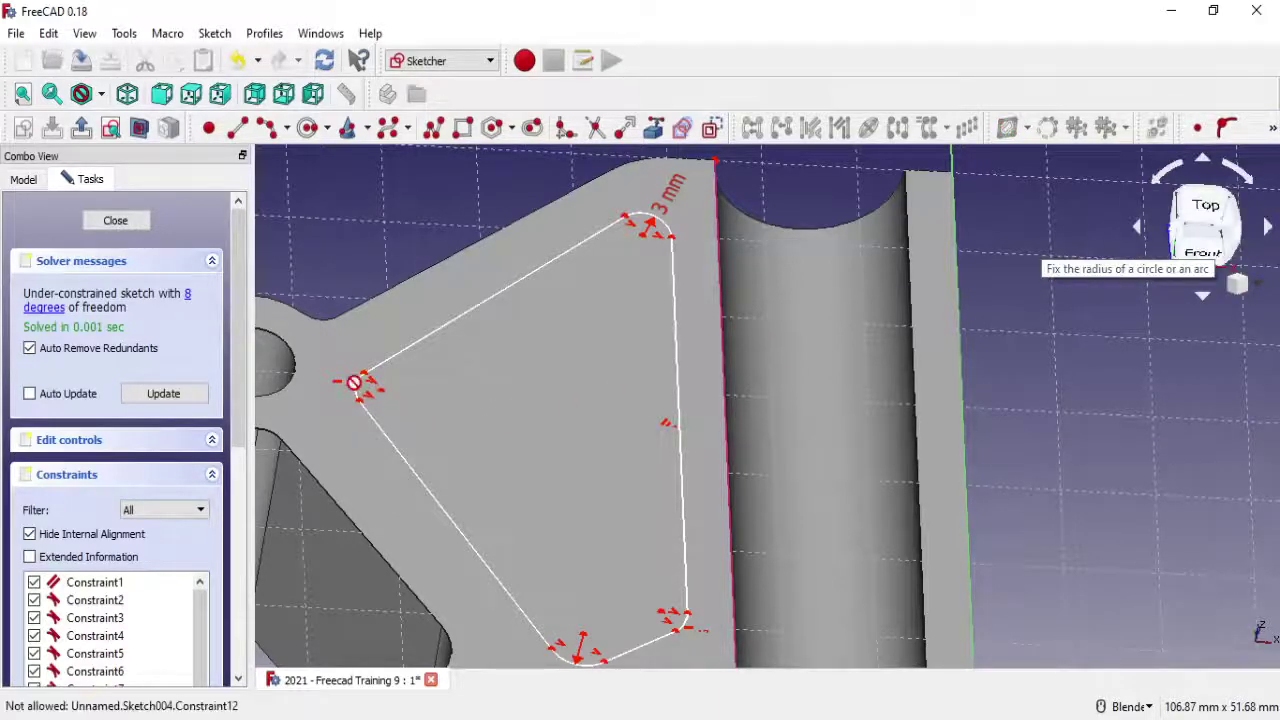
click(365, 385)
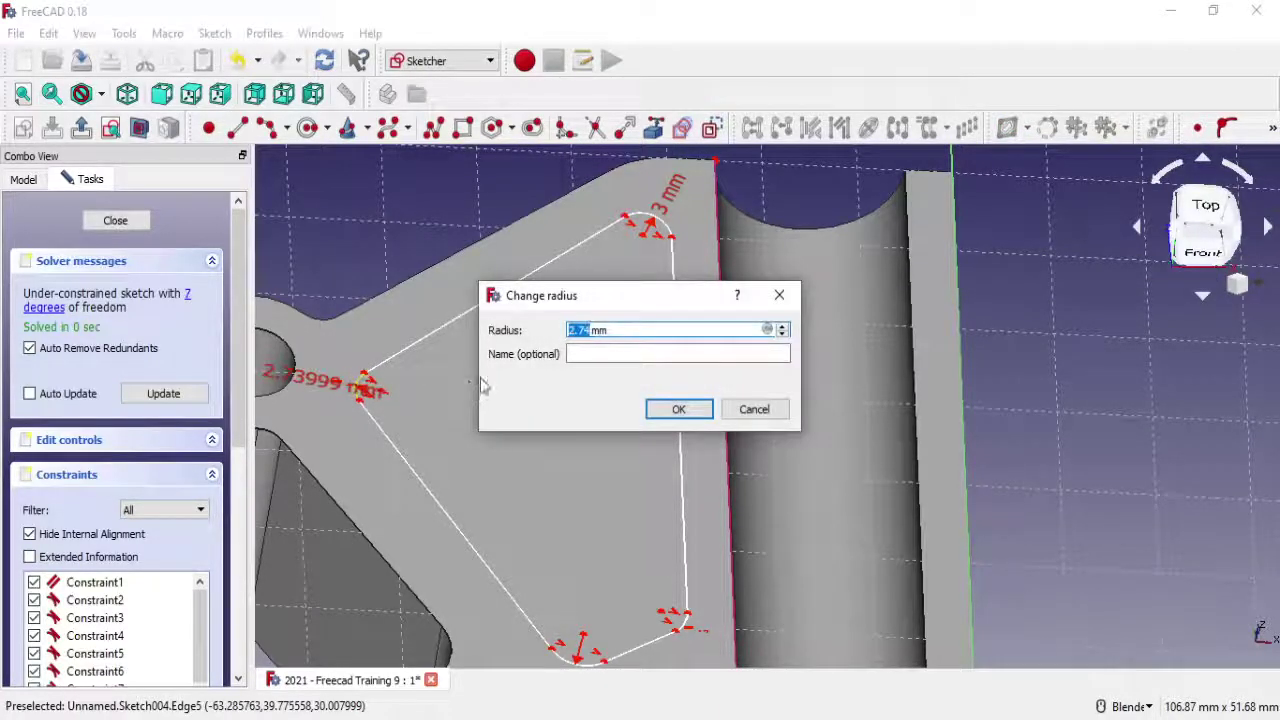
click(678, 411)
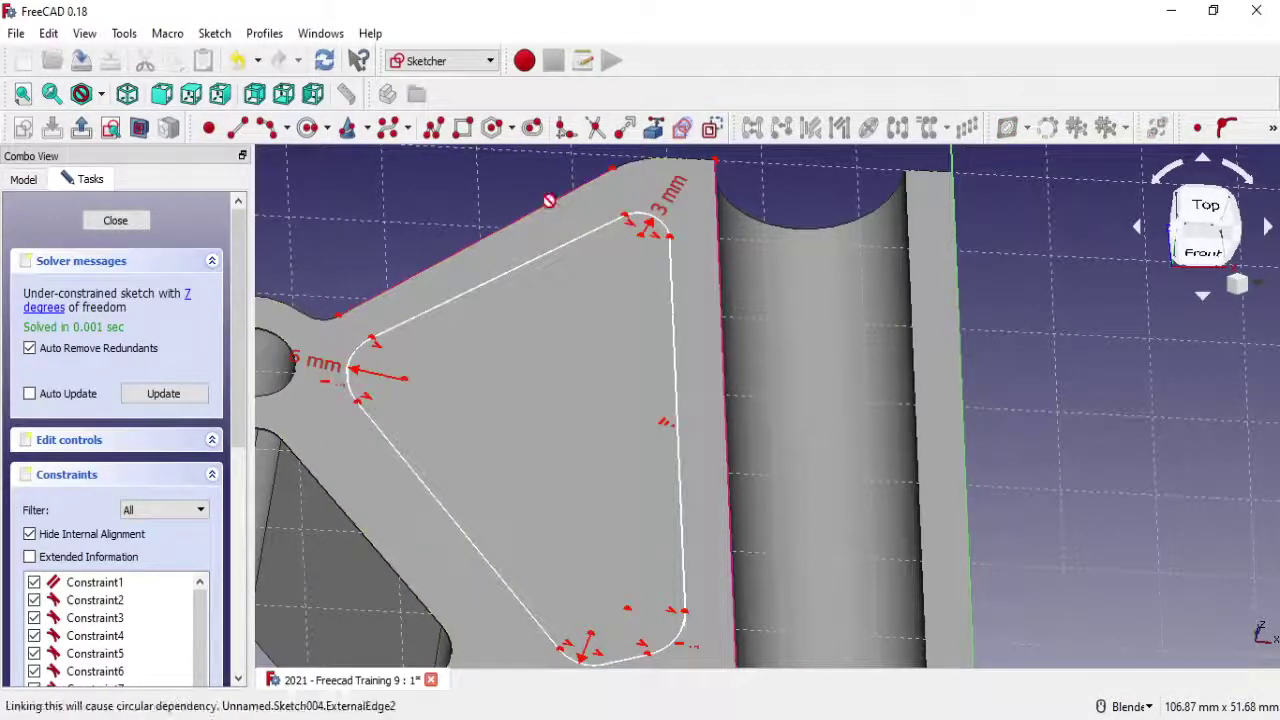
Make the top edge parallel to the outer slanted edge and close the sketch
click(512, 234)
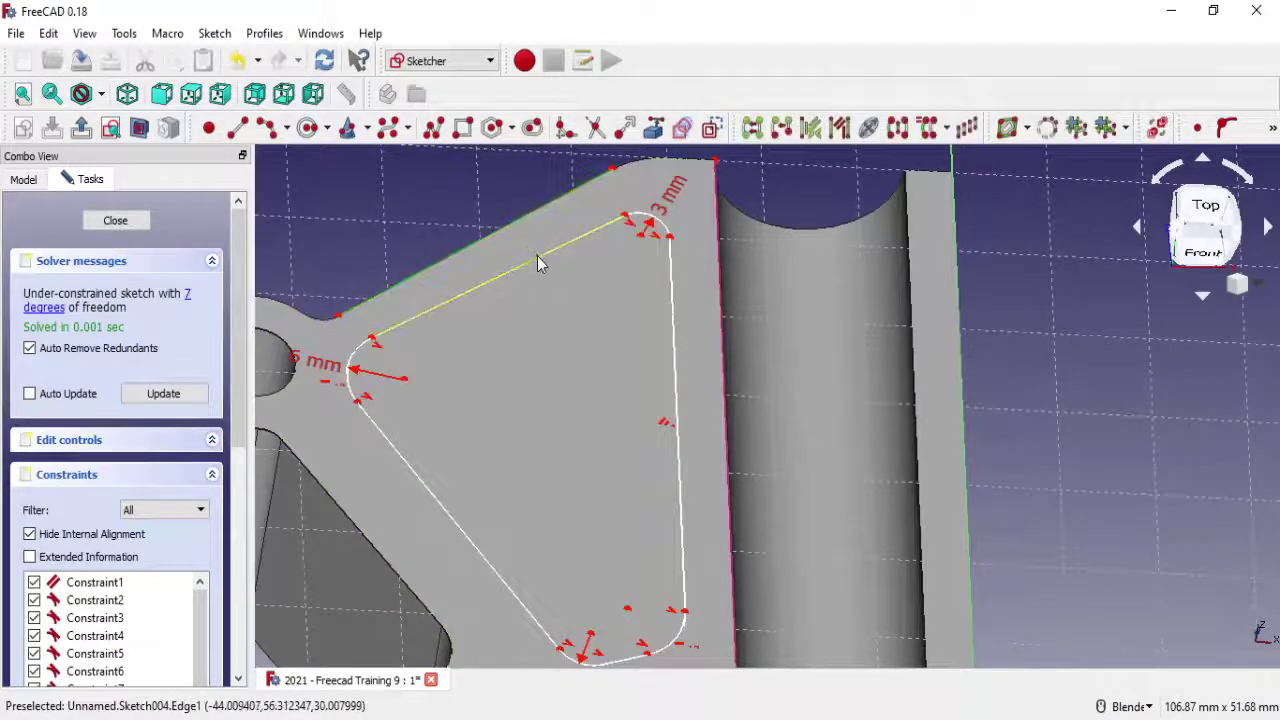
click(1272, 128)
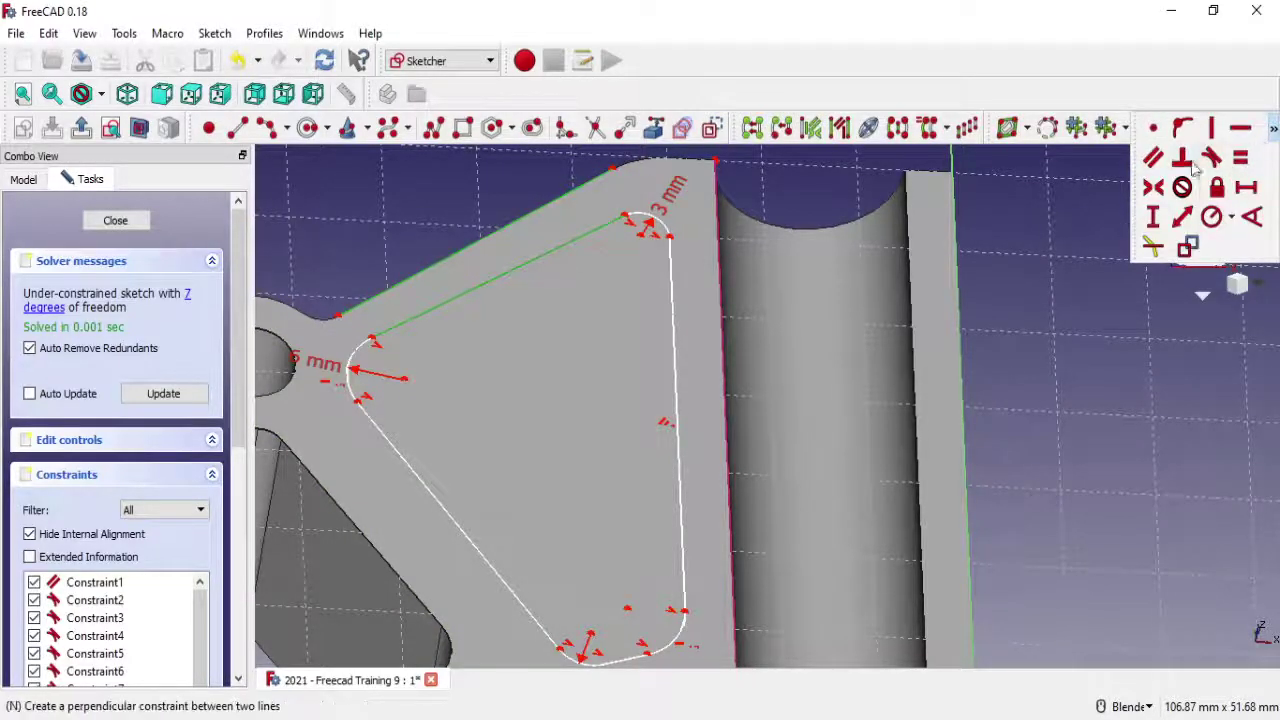
click(1153, 158)
key(Escape)
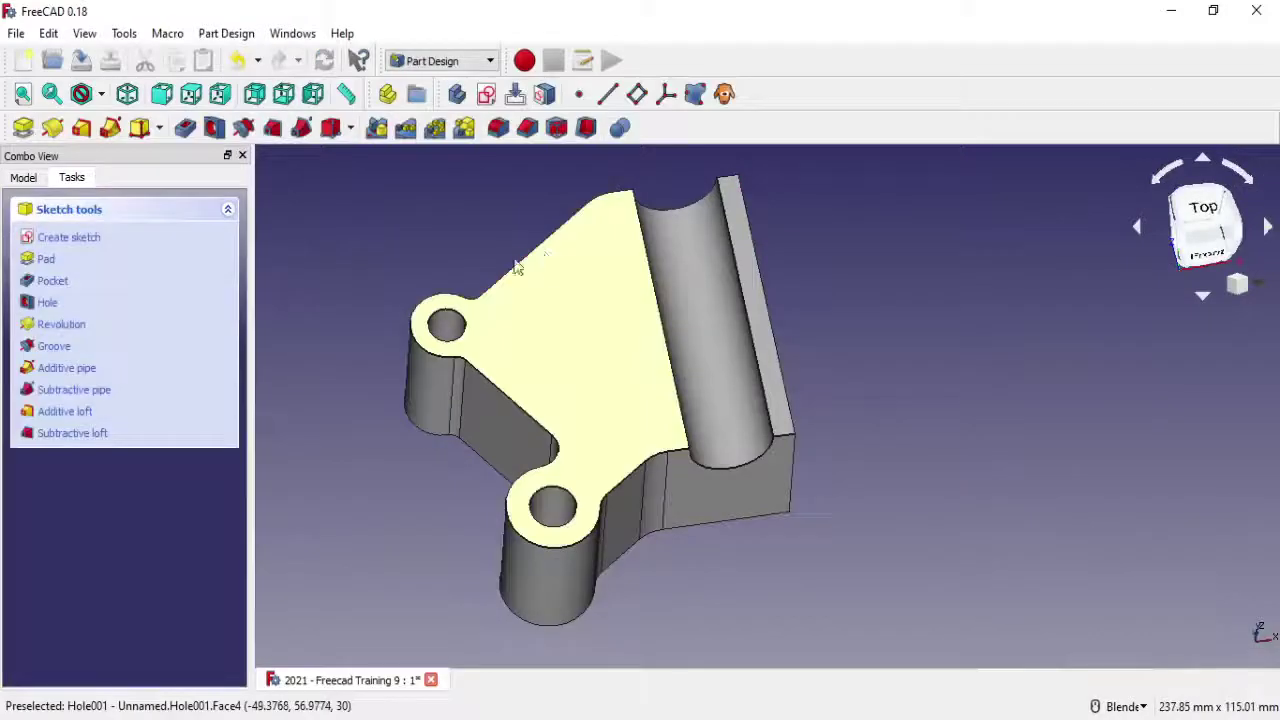
Reopen the pocket sketch for editing and nudge its top edge
click(23, 178)
right_click(88, 362)
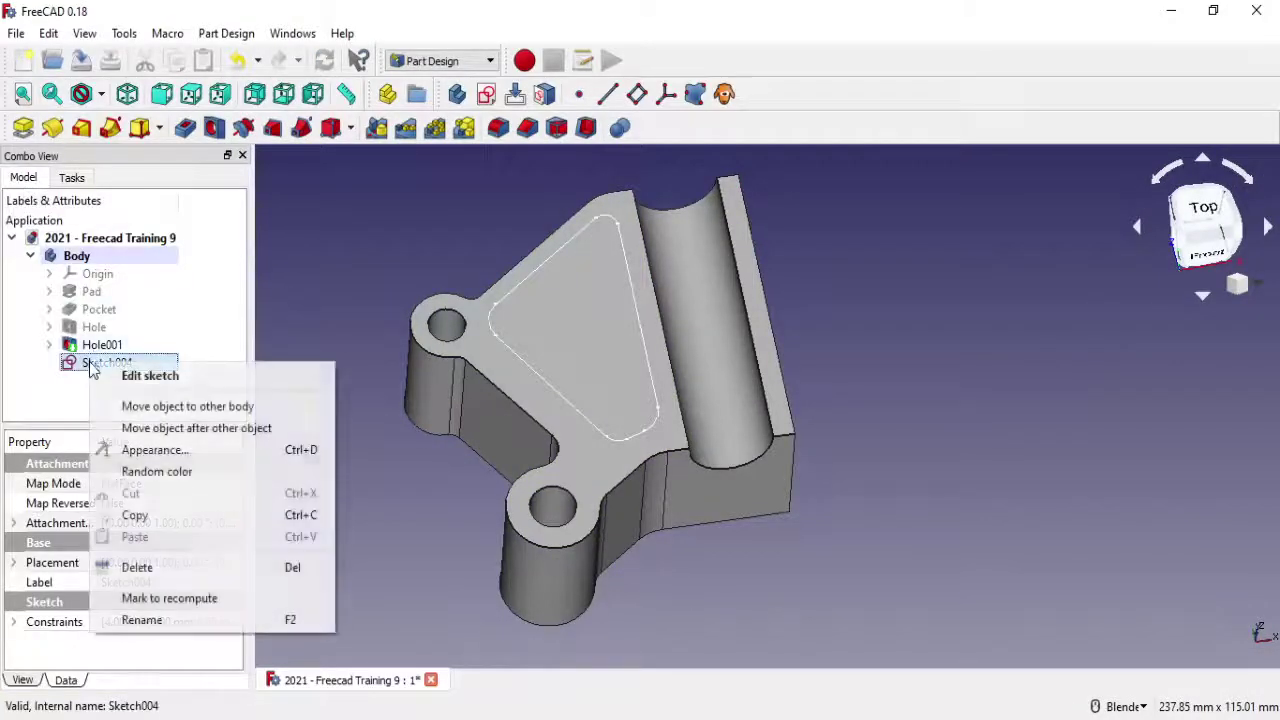
click(190, 372)
drag(600, 307, 588, 283)
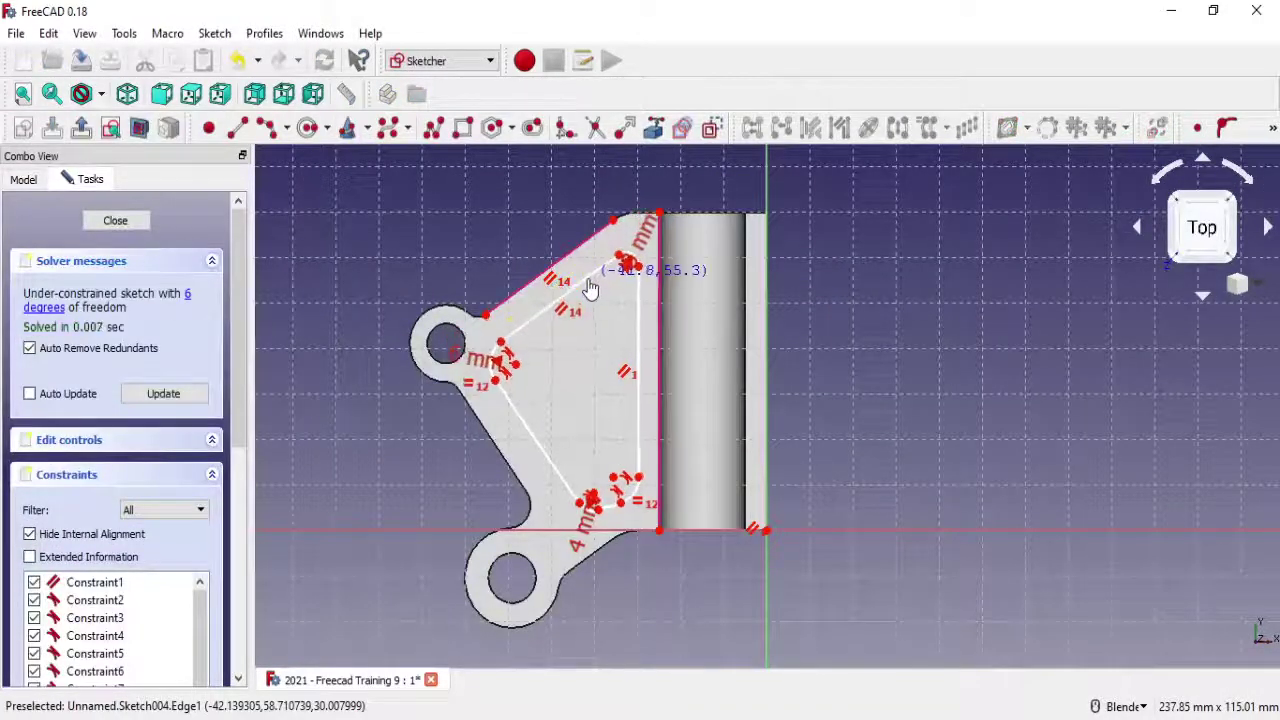
scroll(605, 541, up, 3)
scroll(605, 541, up, 2)
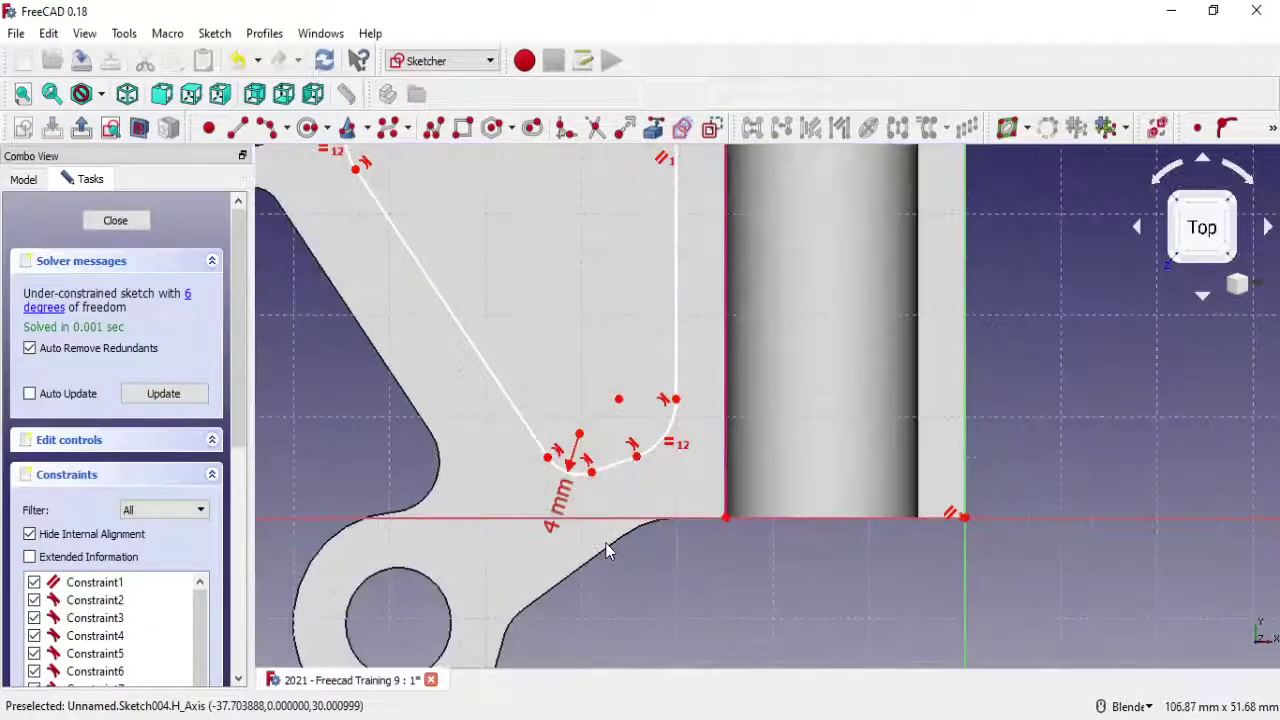
Link the lower lug's body edge as external geometry and make the short sketch line parallel to it
middle_drag(725, 383, 678, 265)
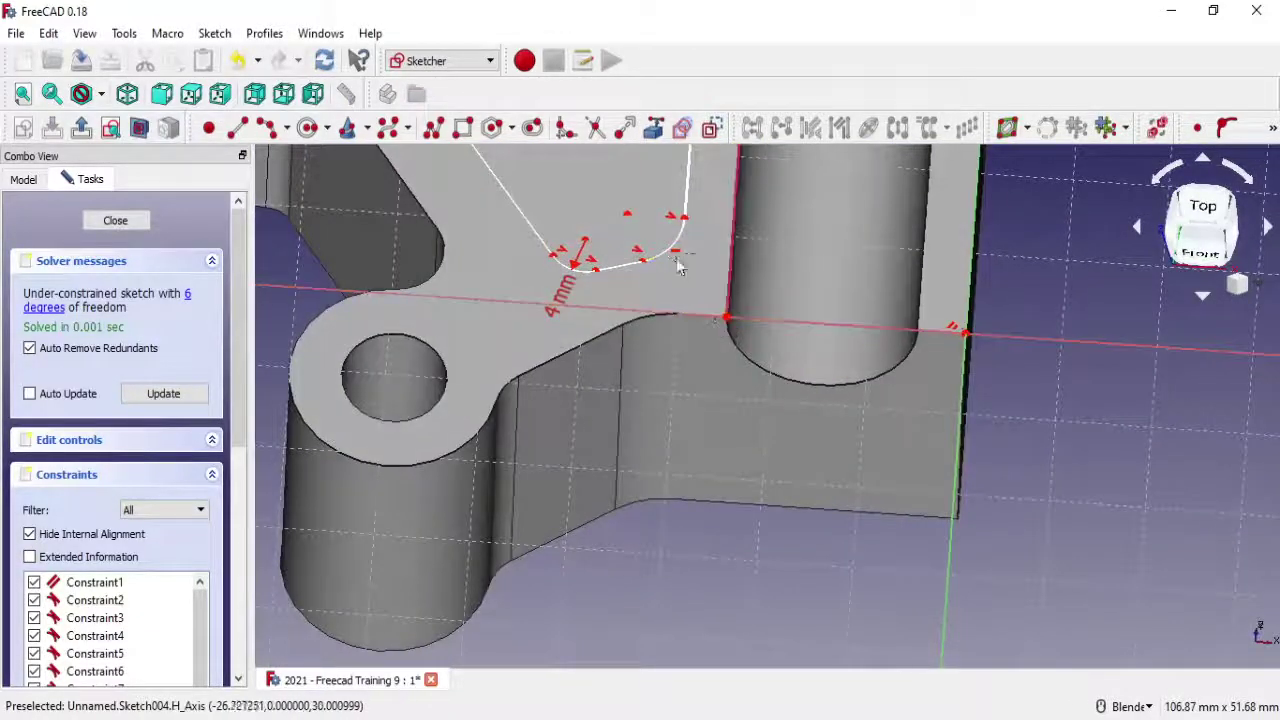
click(653, 127)
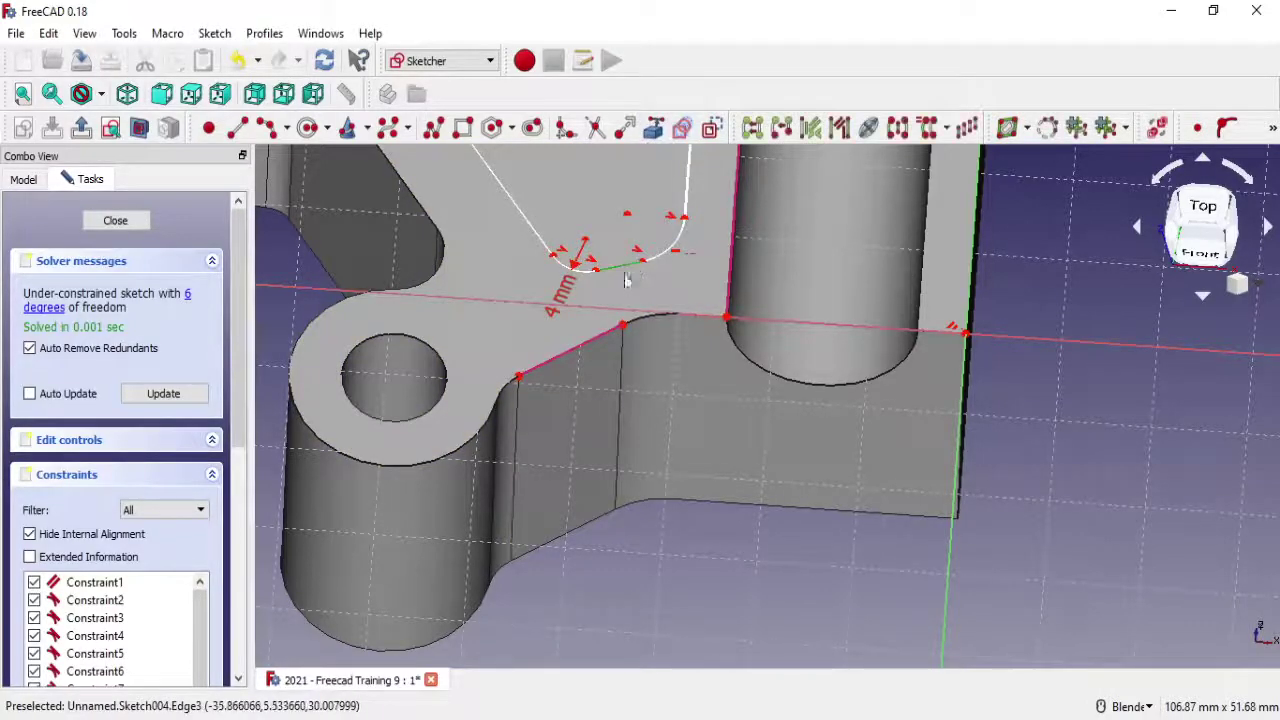
click(1273, 131)
click(1209, 154)
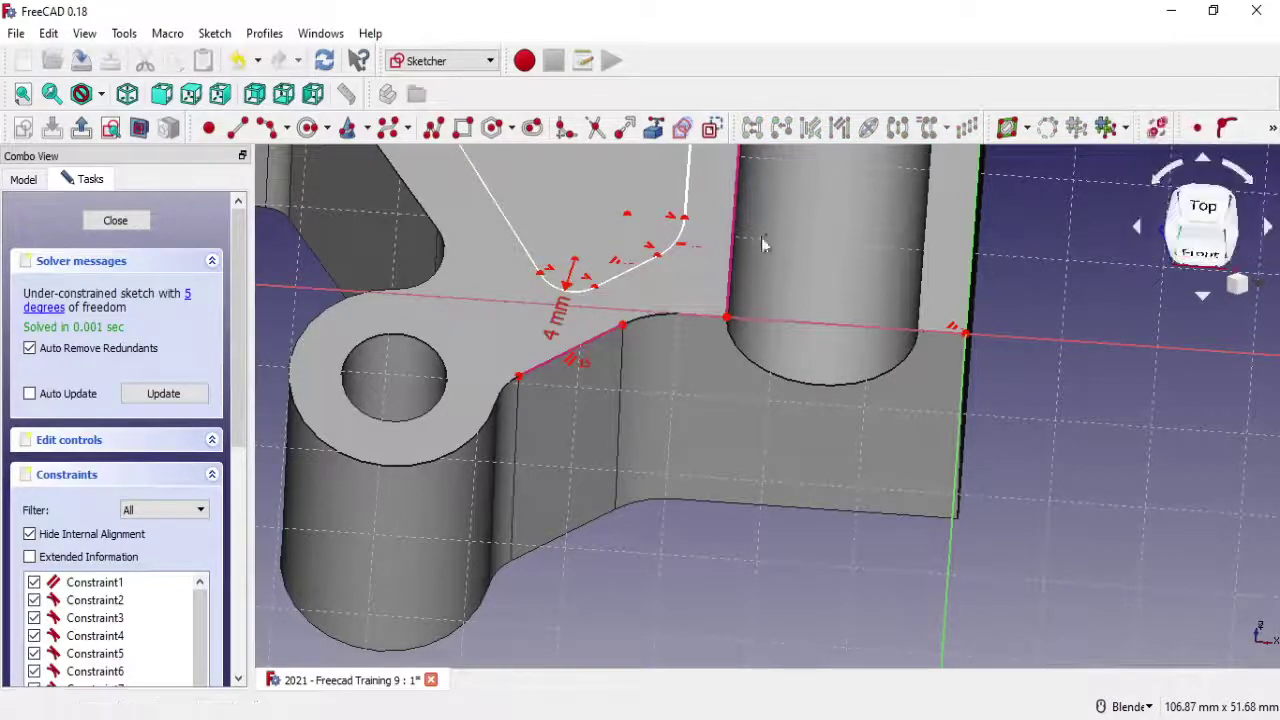
scroll(761, 237, down, 5)
scroll(635, 209, up, 2)
scroll(635, 209, up, 2)
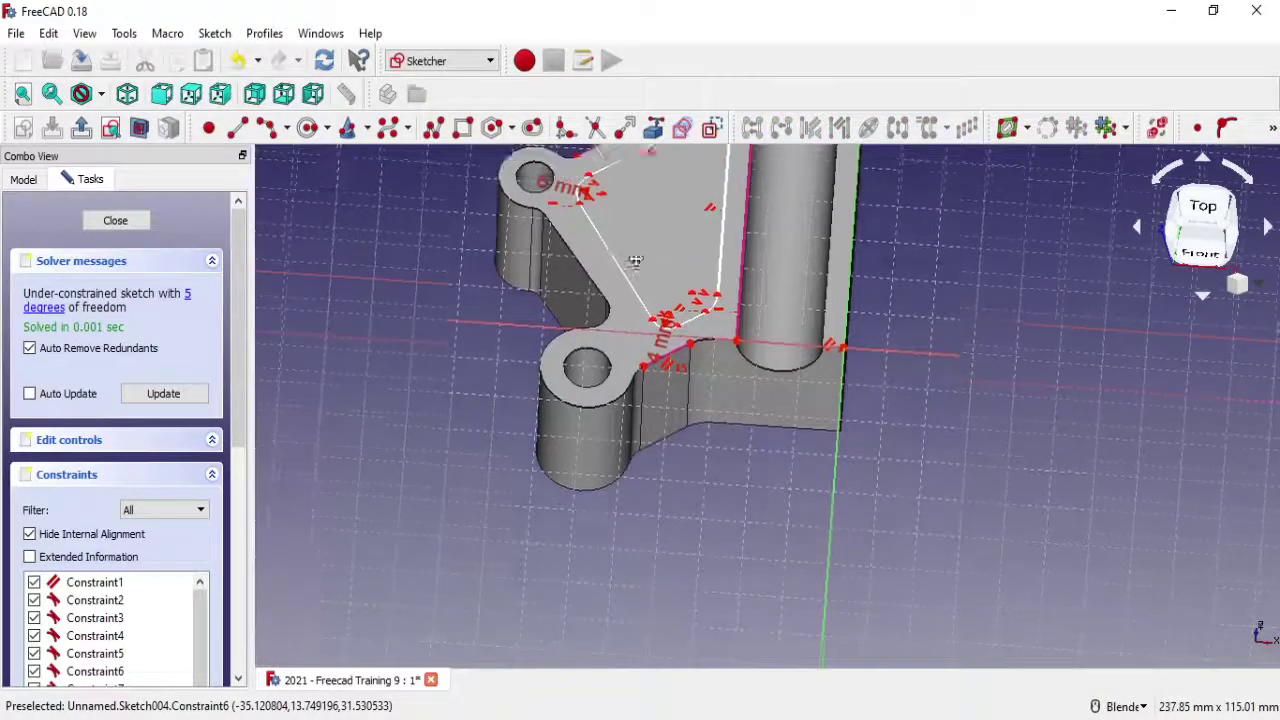
scroll(635, 262, up, 2)
scroll(605, 310, up, 2)
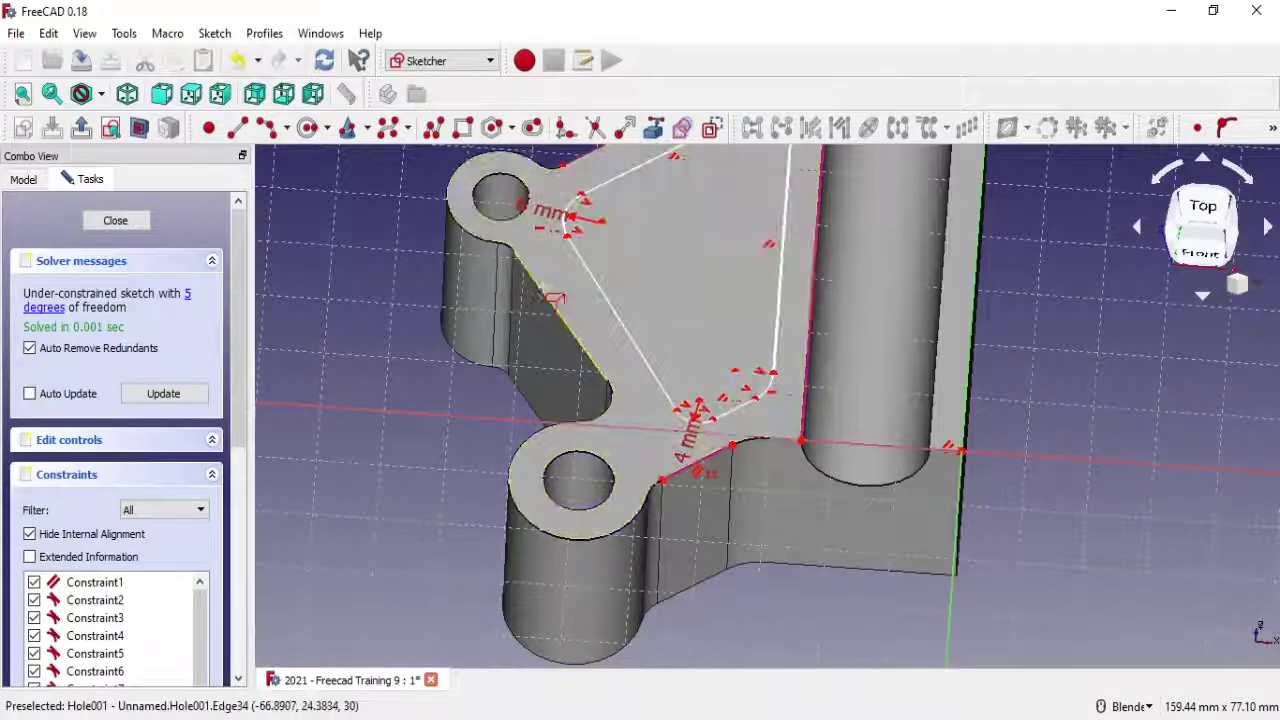
Reference the upper lug's edge and make the diagonal sketch line parallel to it
click(548, 295)
click(592, 283)
click(562, 315)
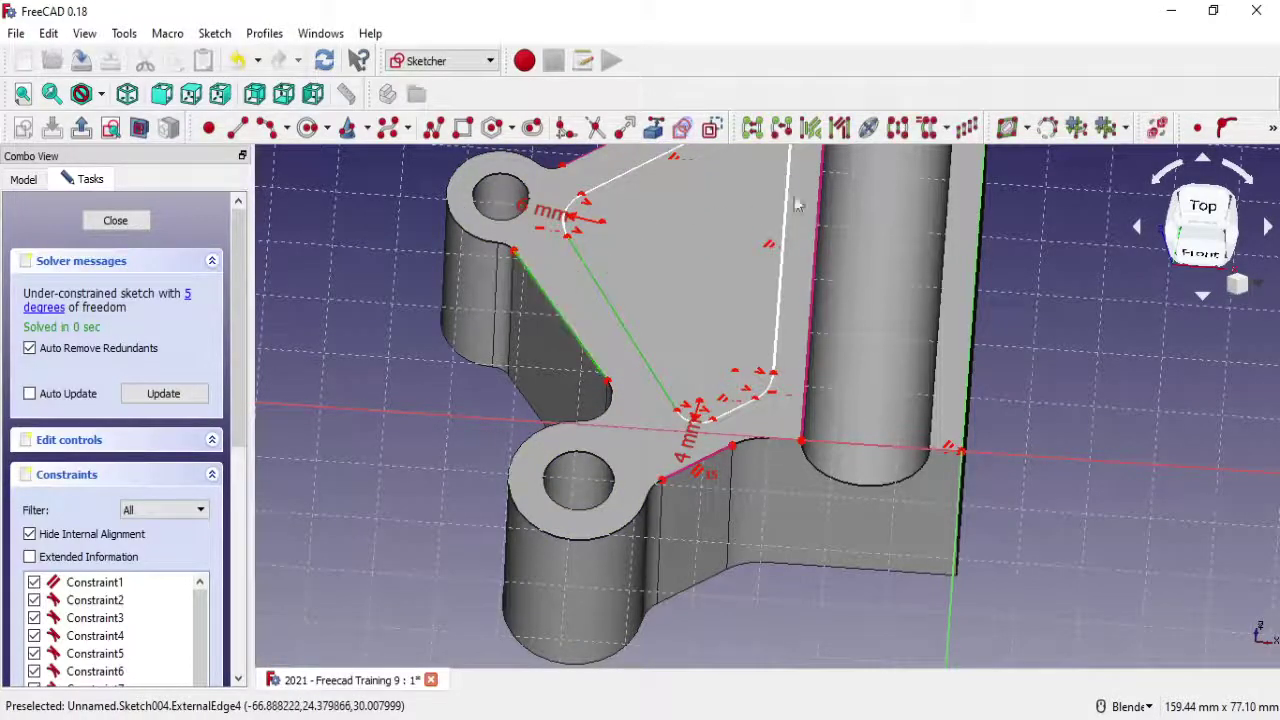
click(1273, 128)
click(1153, 160)
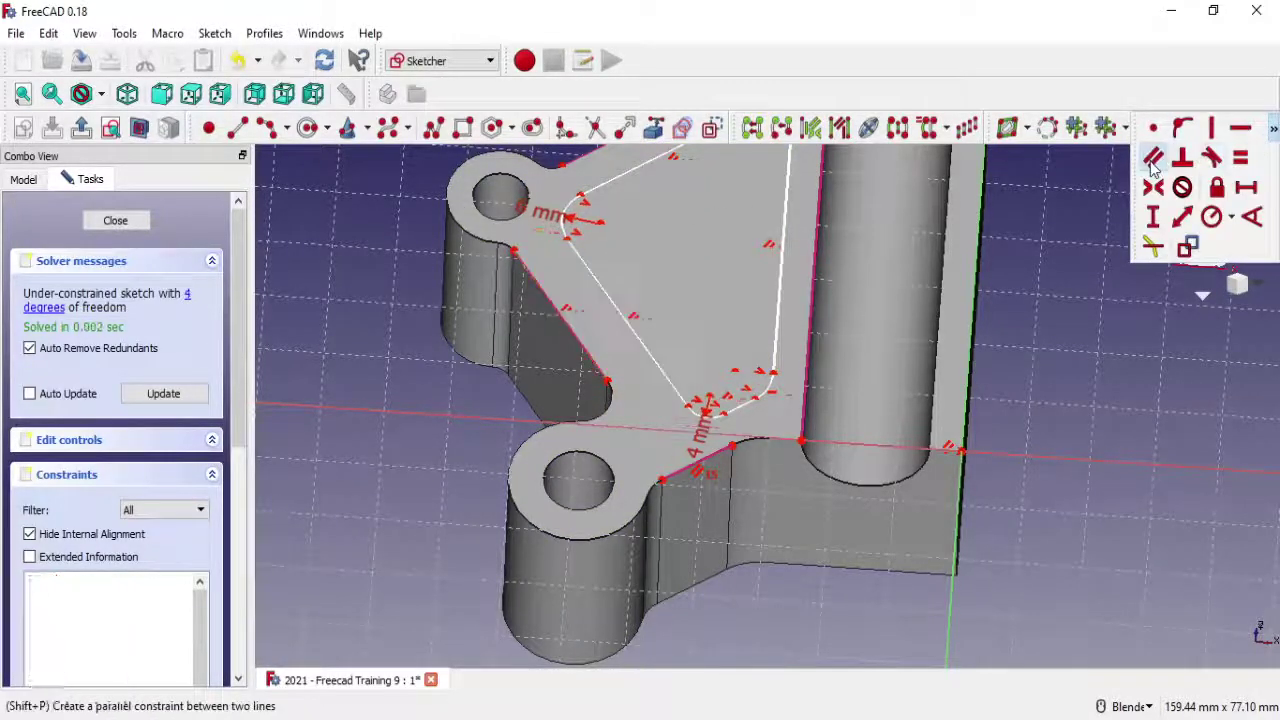
scroll(596, 271, up, 2)
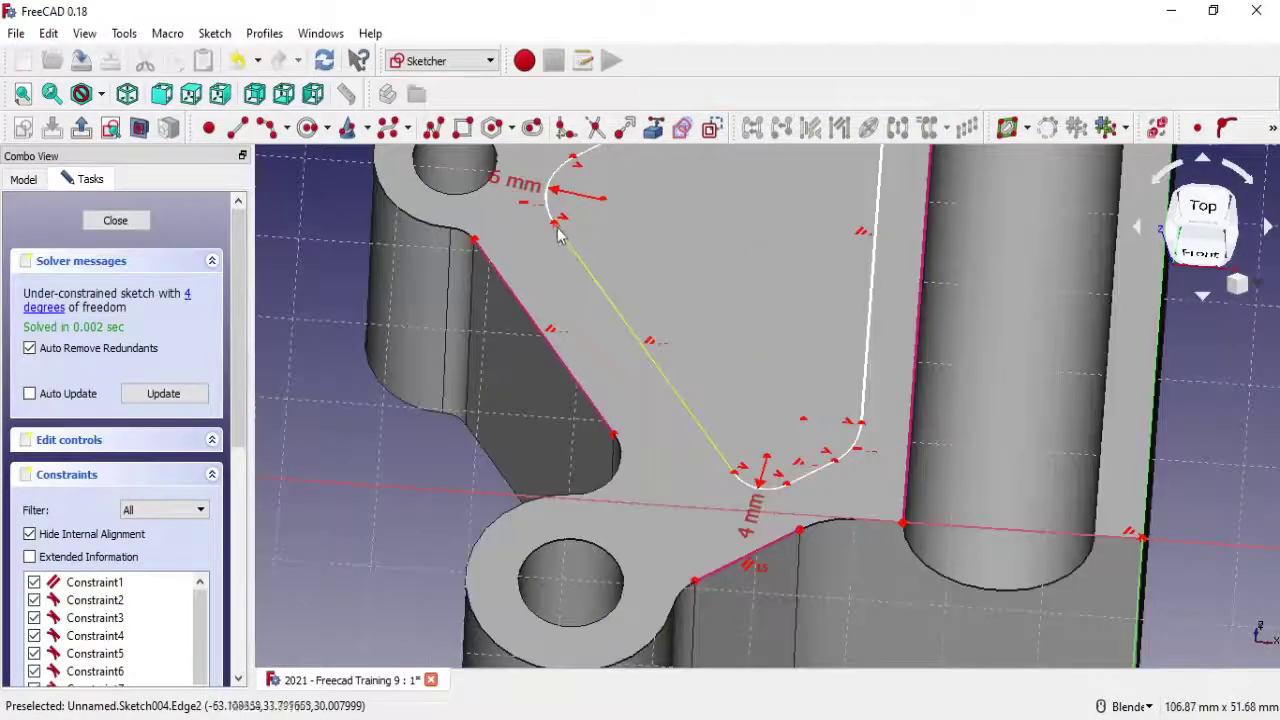
drag(558, 233, 535, 240)
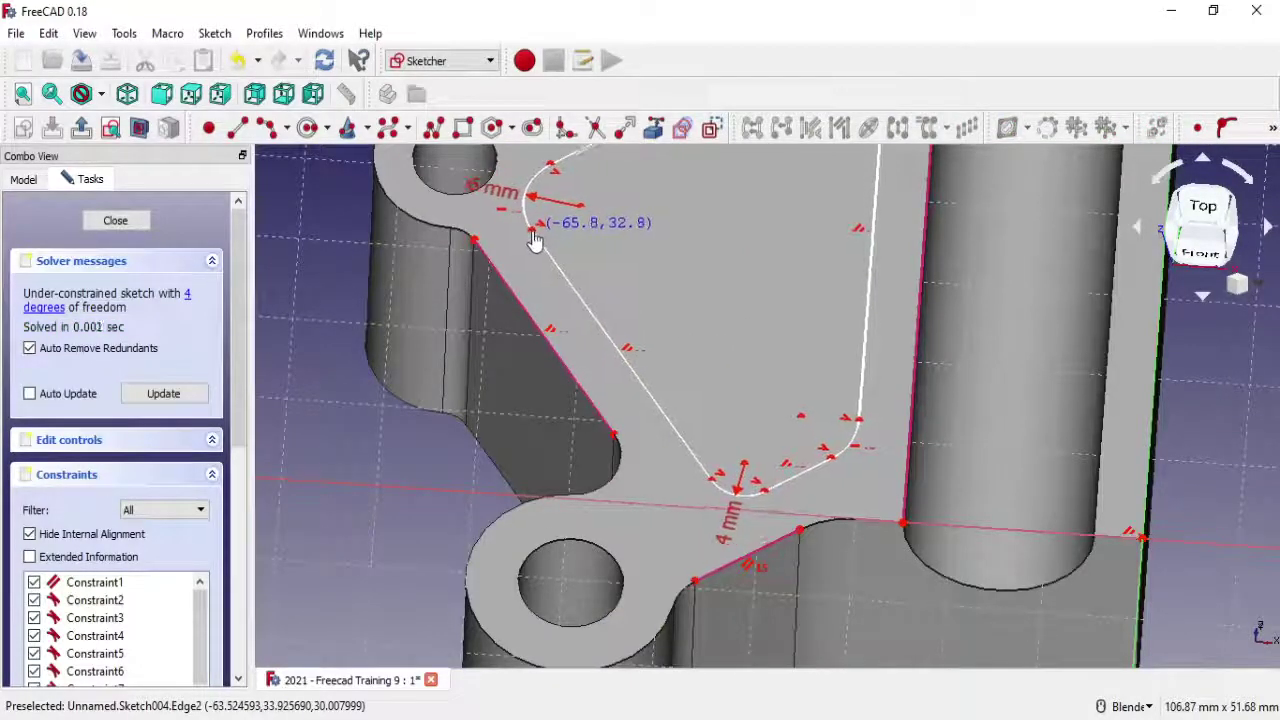
scroll(649, 237, down, 3)
scroll(696, 179, up, 2)
scroll(753, 181, down, 3)
scroll(740, 195, up, 2)
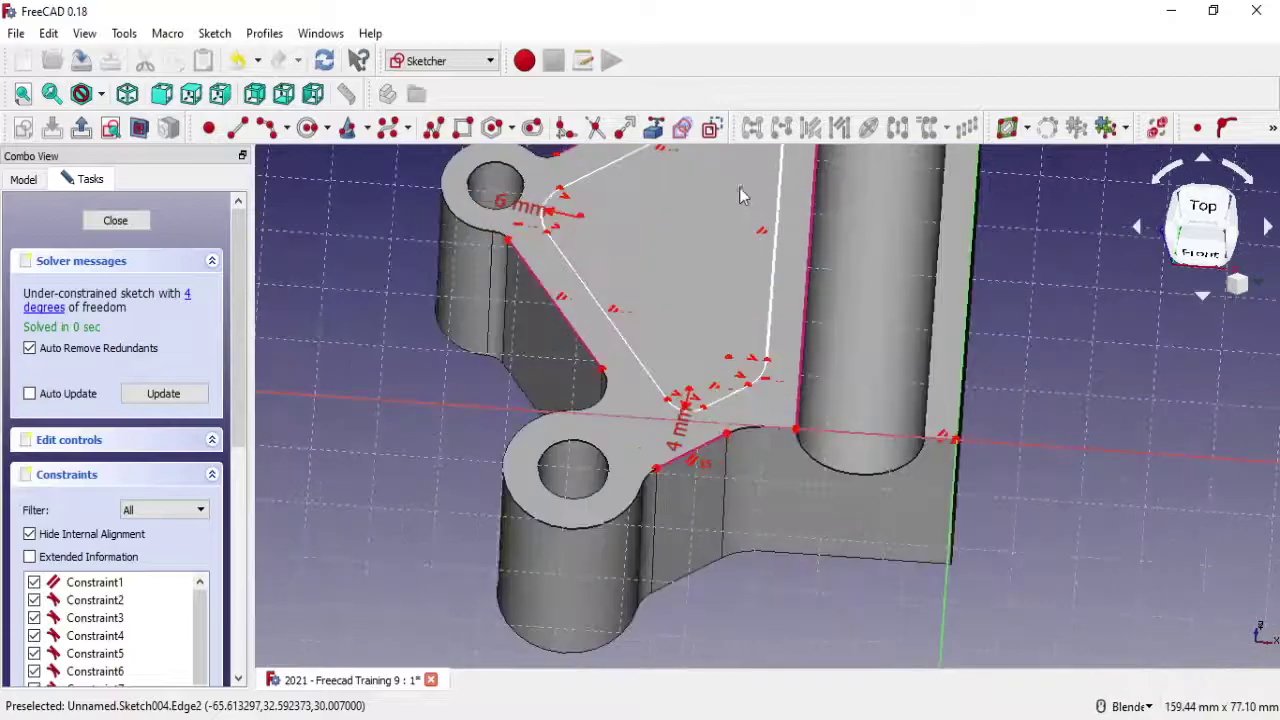
scroll(706, 400, up, 2)
scroll(710, 415, up, 2)
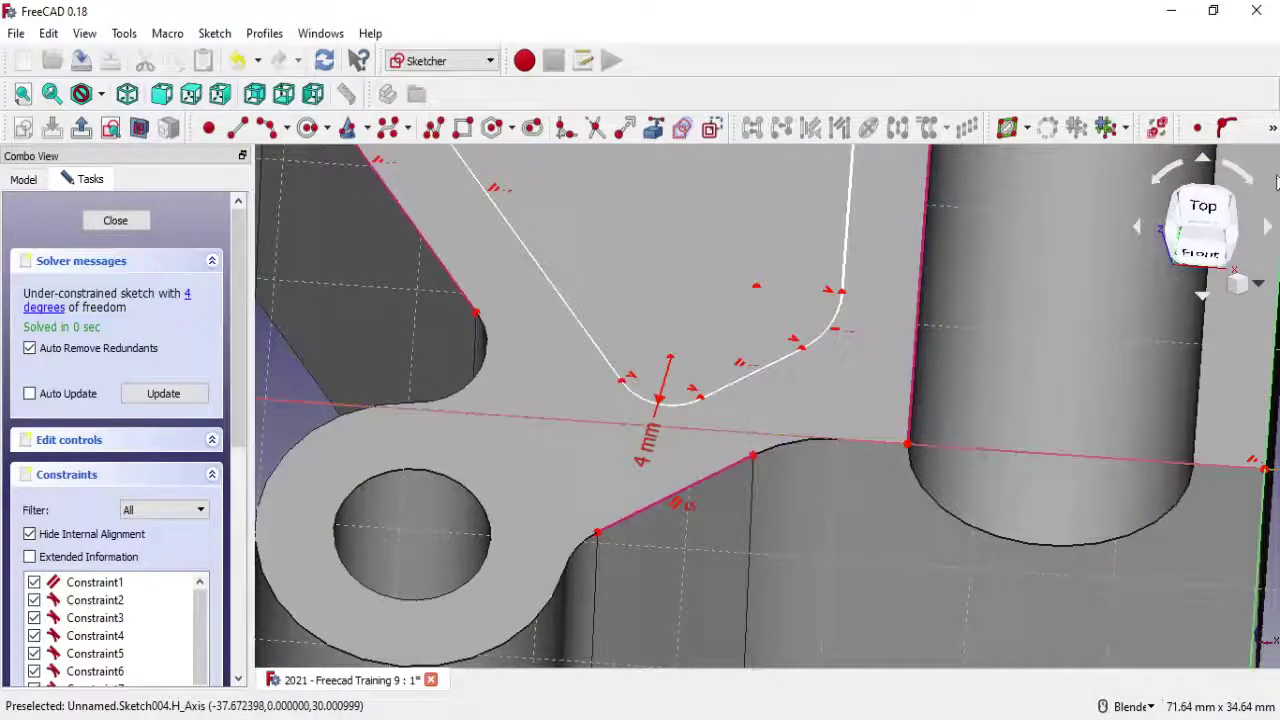
Draw a construction line from the pocket's lower corner, attached perpendicular to the lower lug edge
click(237, 127)
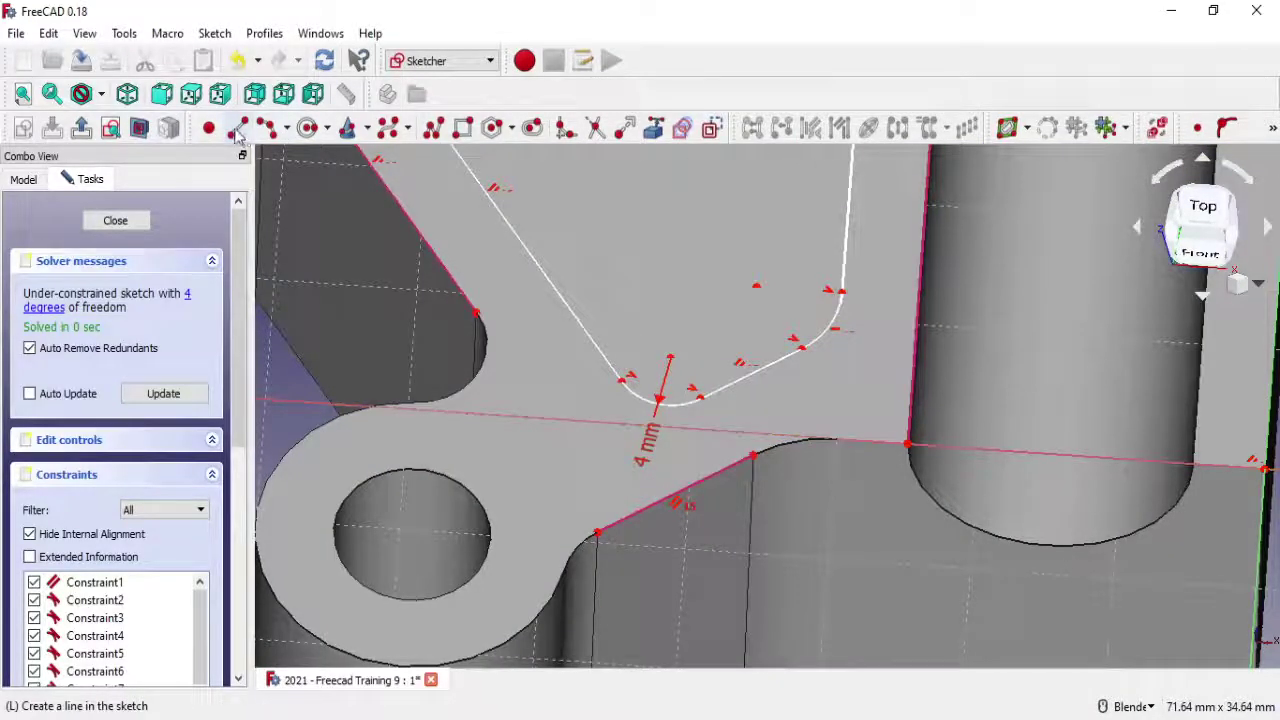
click(700, 396)
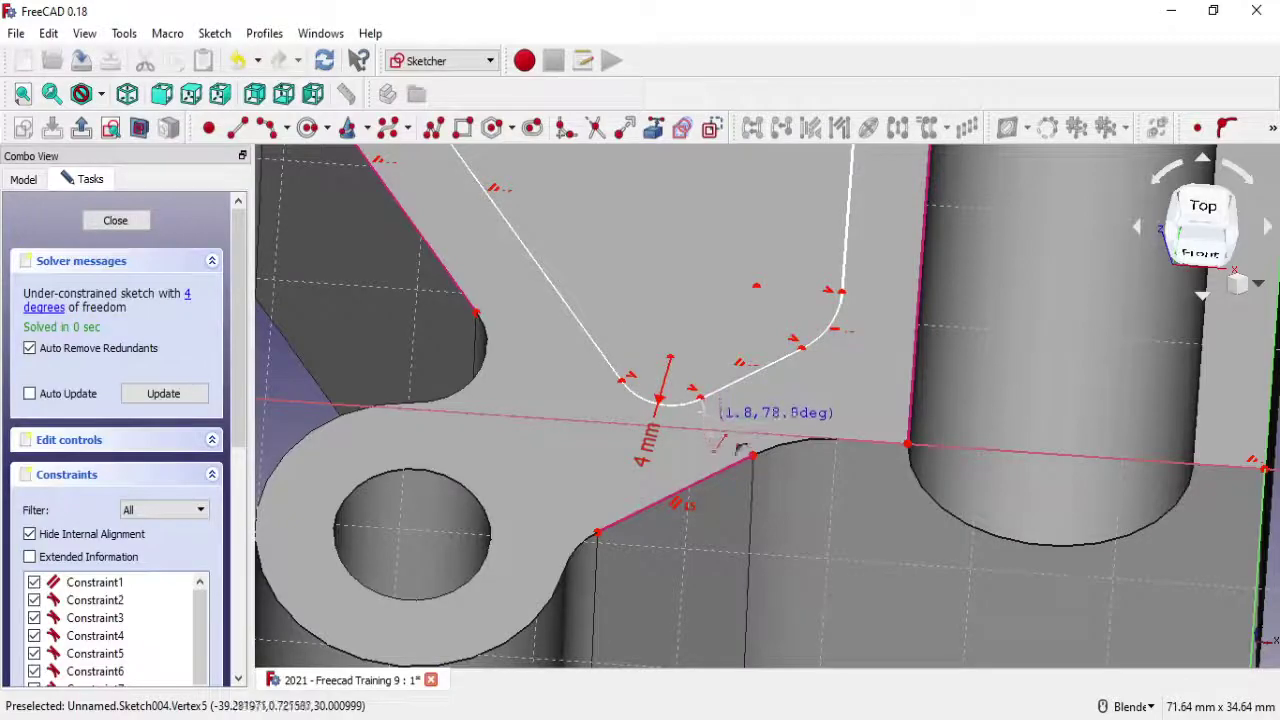
click(728, 495)
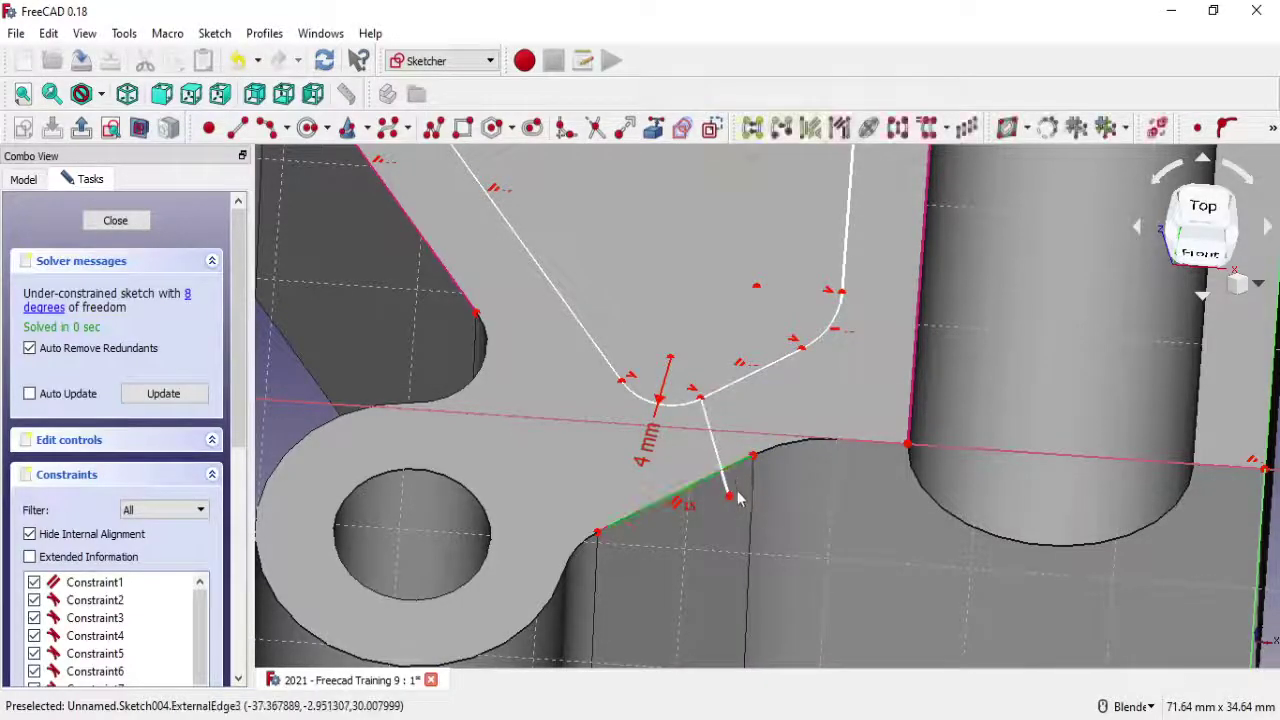
click(1227, 127)
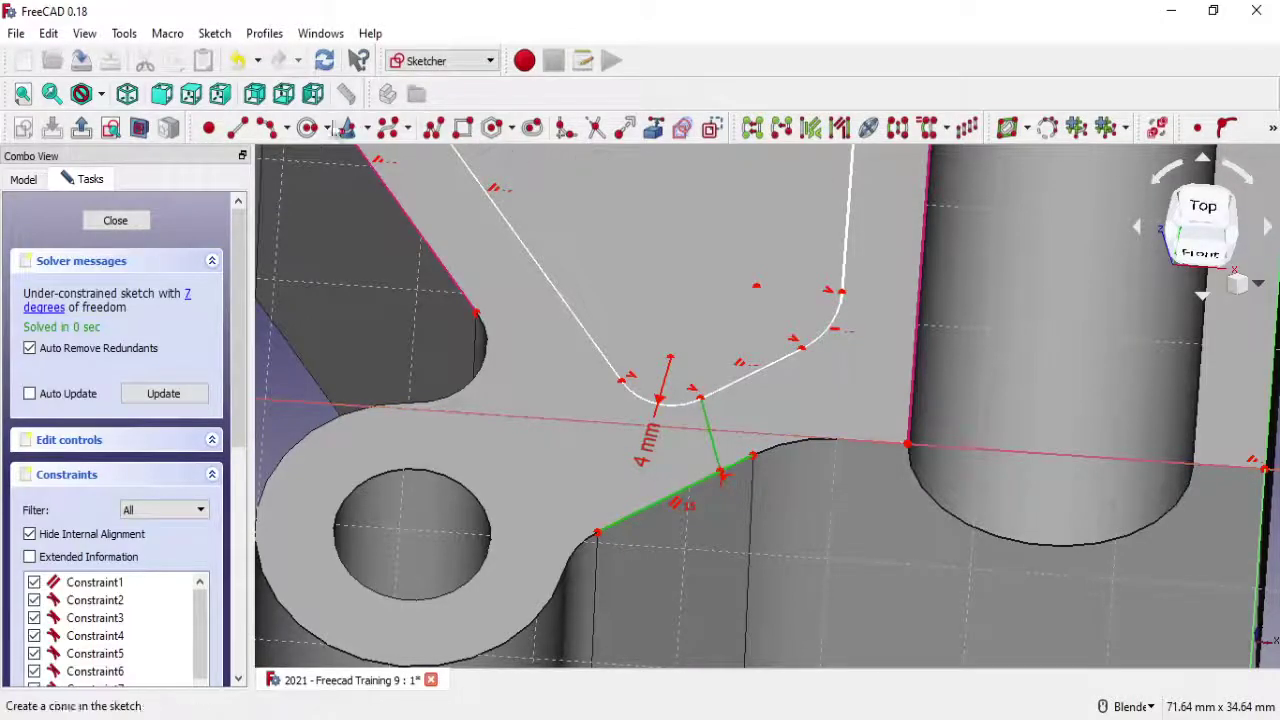
click(1273, 128)
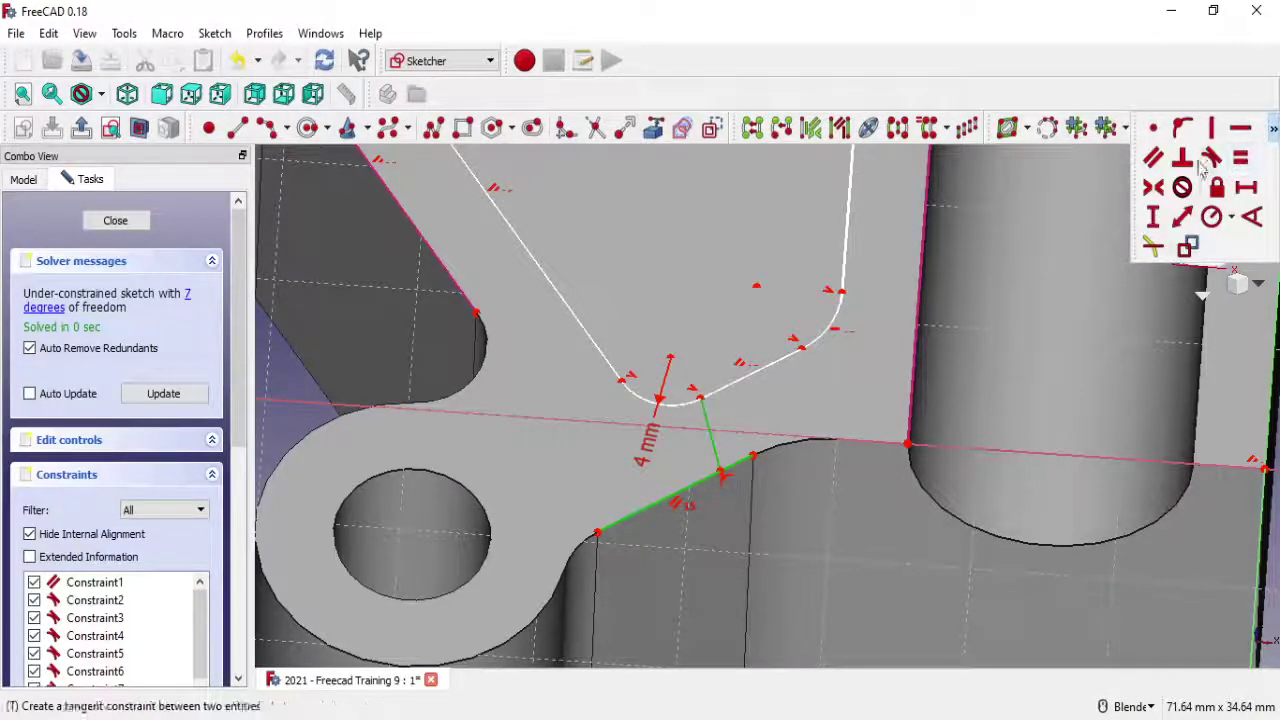
click(1240, 157)
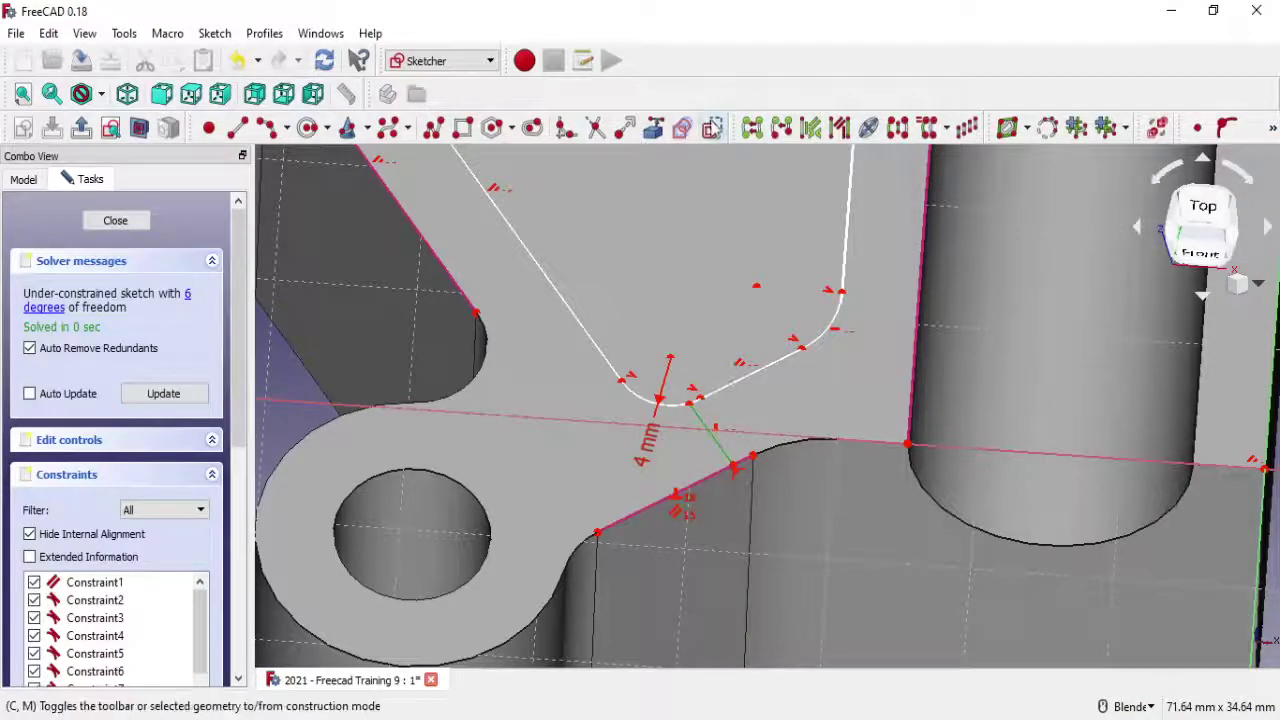
click(711, 127)
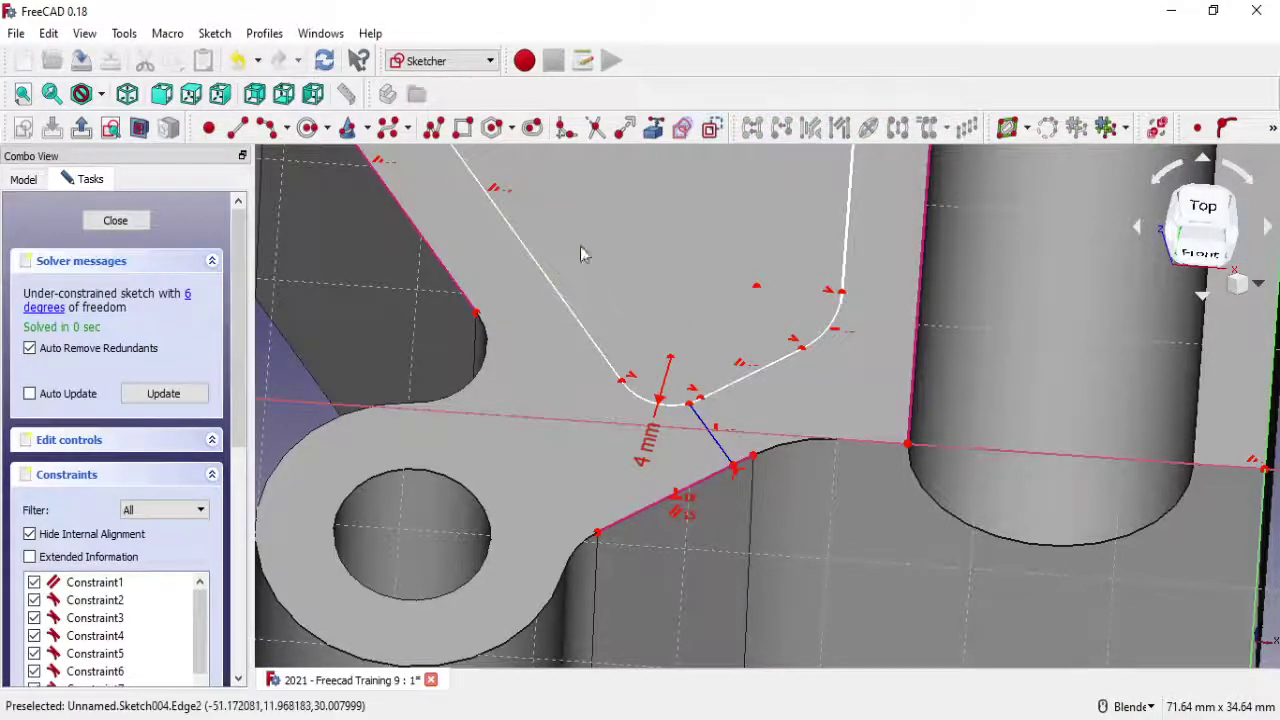
Add a short line from the upper lug edge's corner, attached perpendicular to the diagonal
click(208, 128)
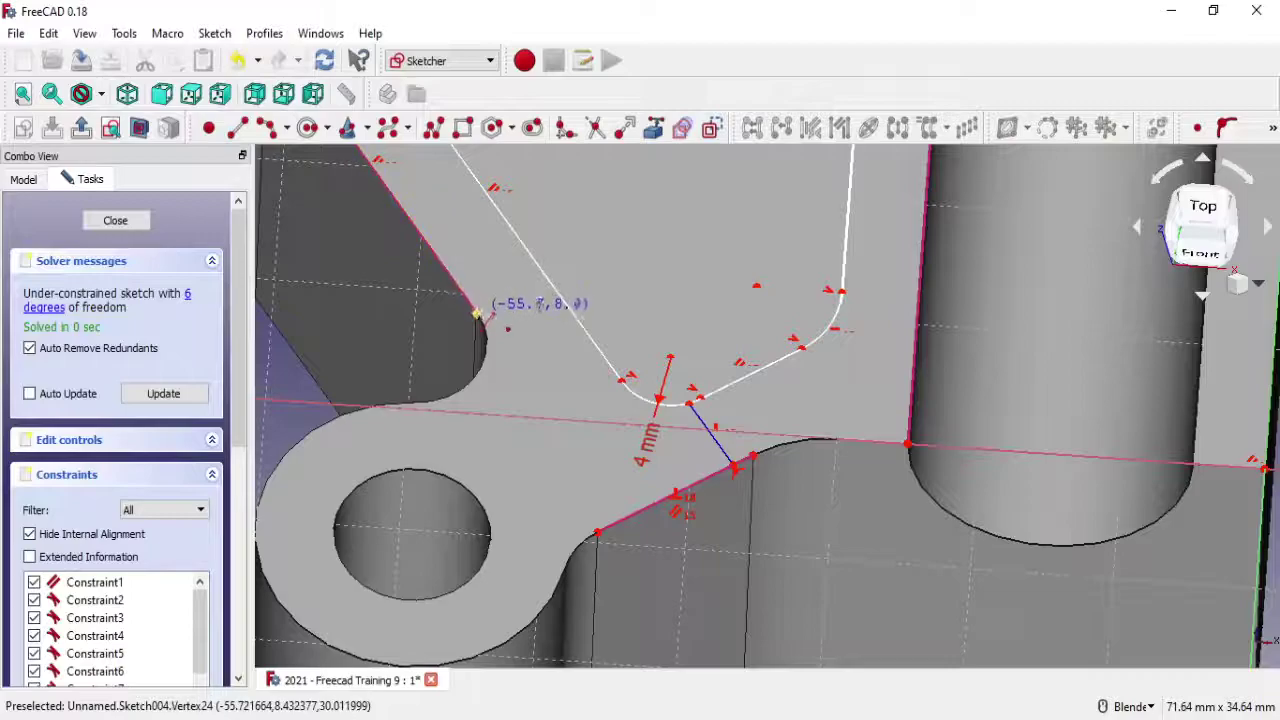
click(548, 245)
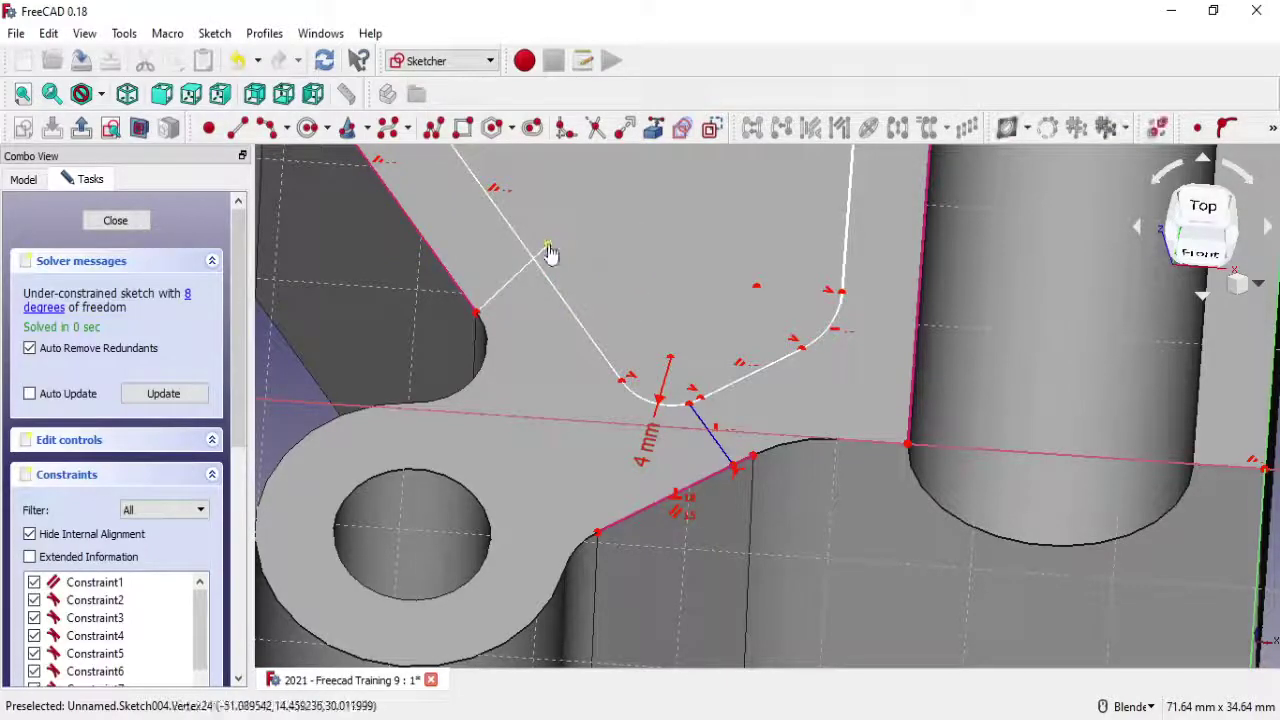
click(545, 277)
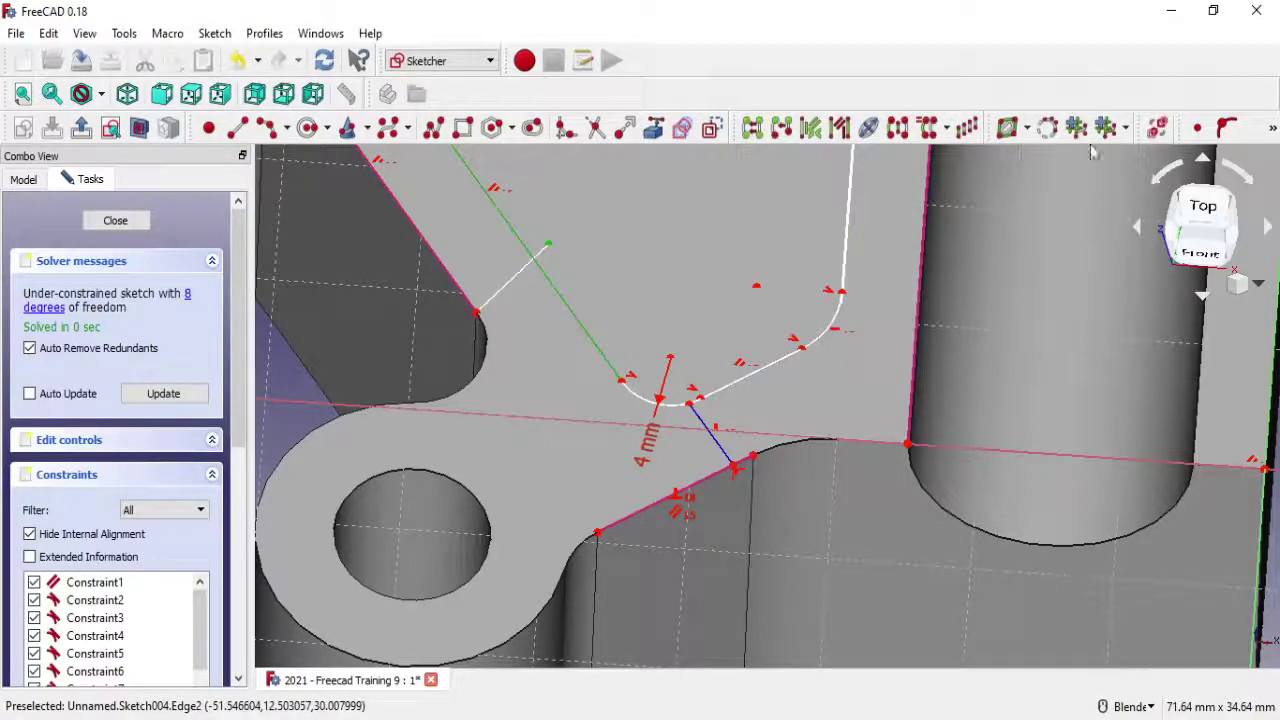
click(1212, 130)
click(543, 283)
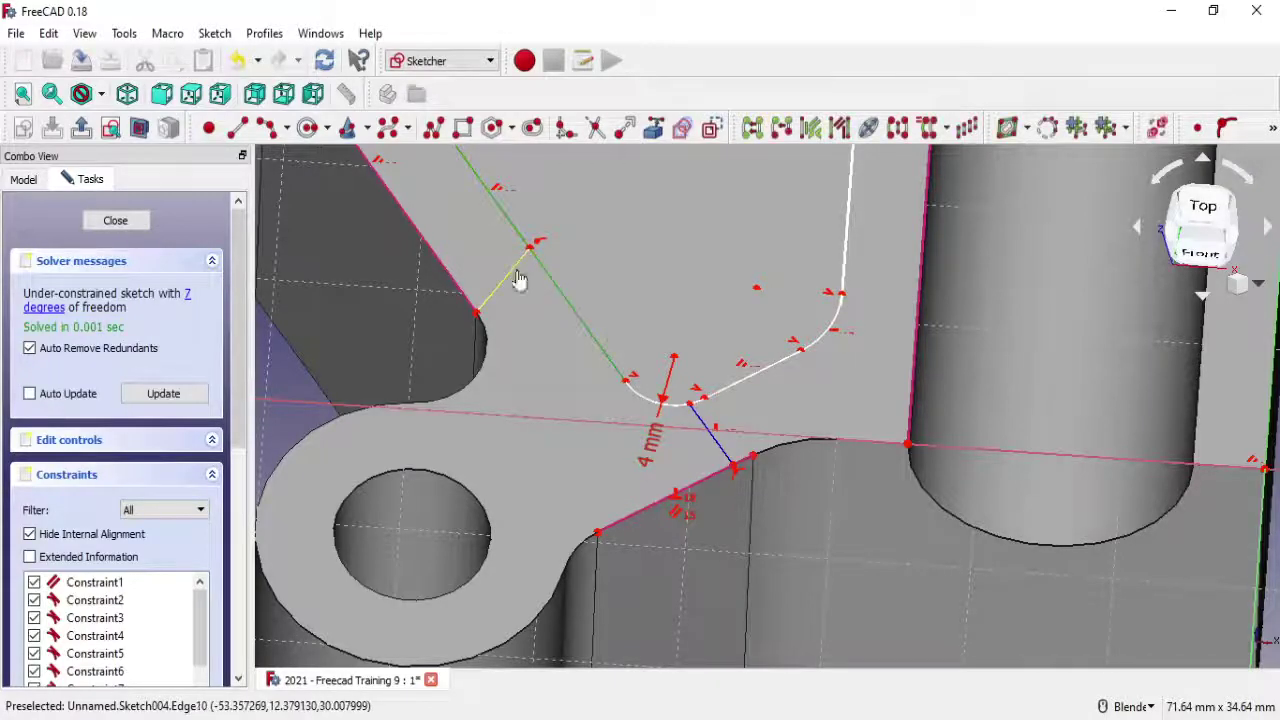
click(514, 268)
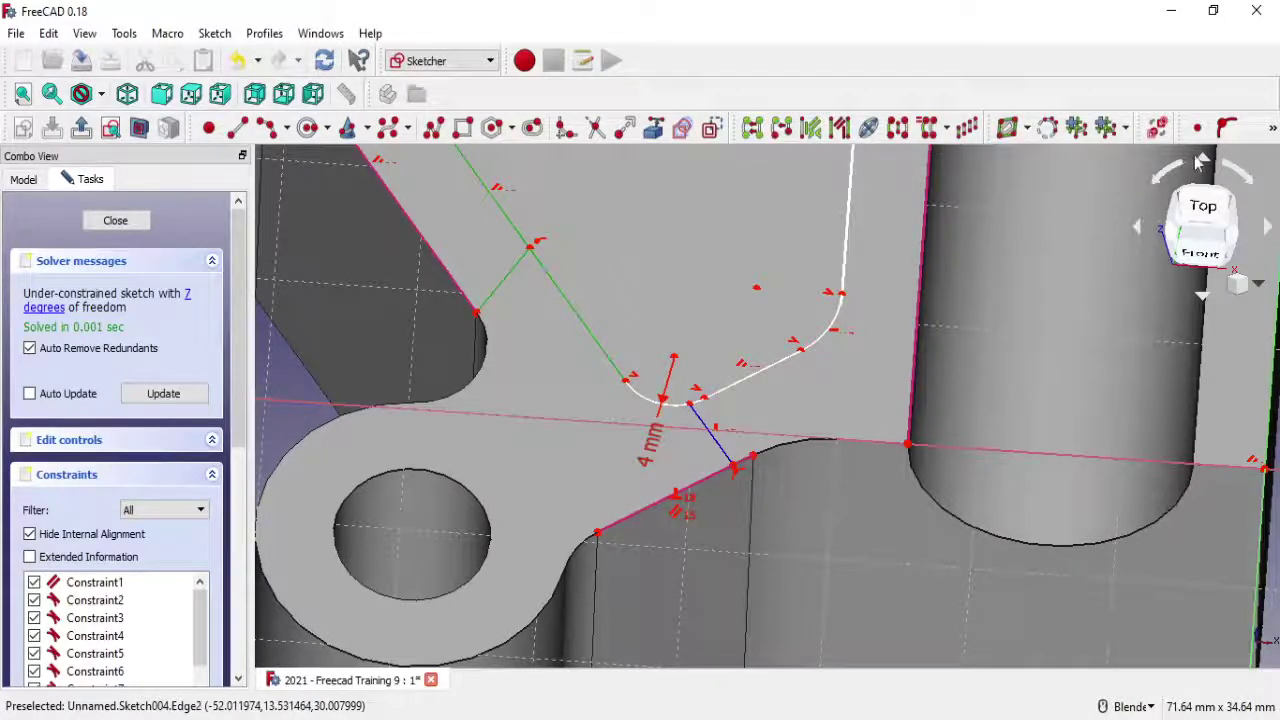
click(1273, 131)
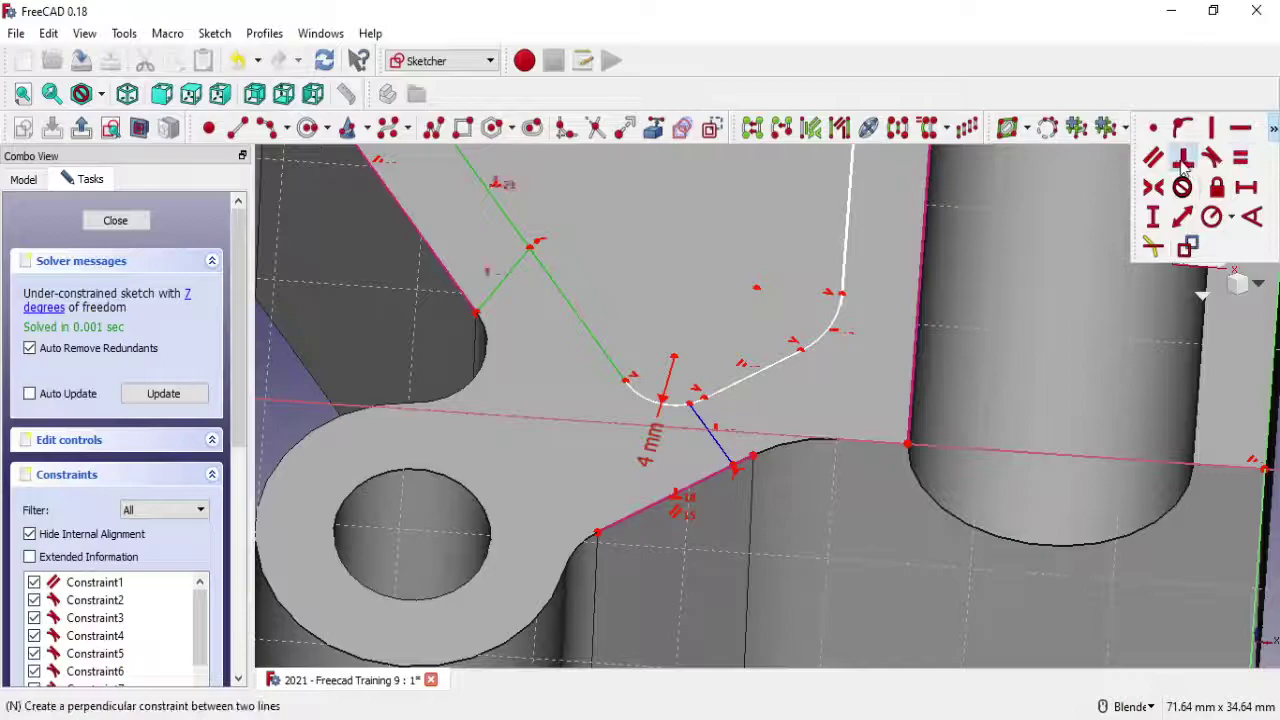
click(1257, 128)
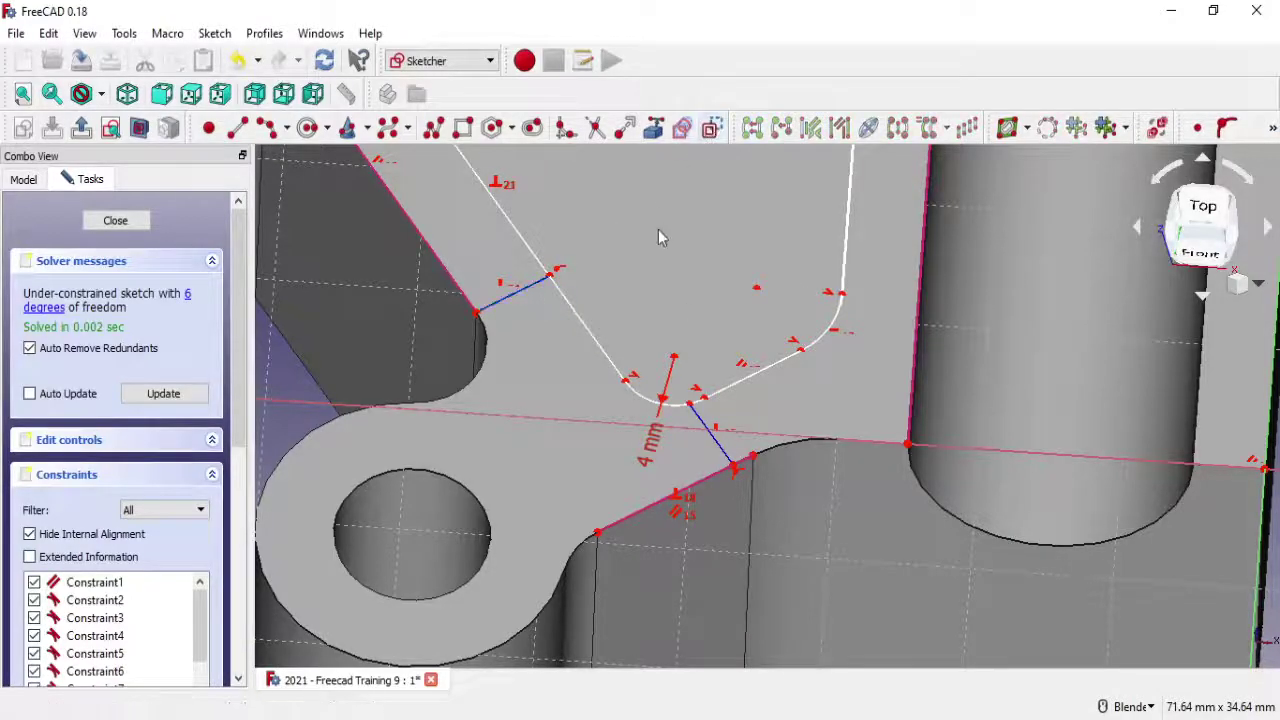
scroll(658, 229, down, 5)
scroll(658, 229, up, 3)
mouse_move(657, 236)
shift+middle_down()
mouse_move(644, 191)
mouse_move(622, 311)
shift+middle_up()
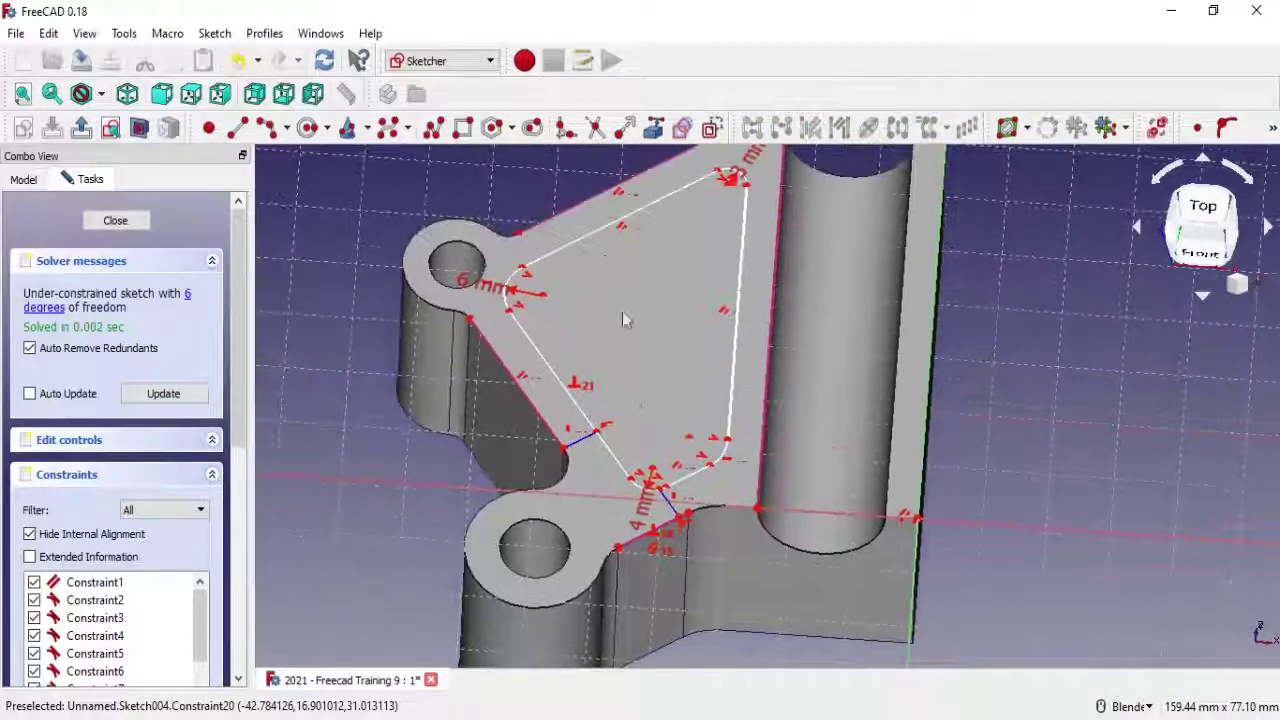
Draw a short line from the upper corner, attached perpendicular to the long upper sketch edge
scroll(597, 241, up, 2)
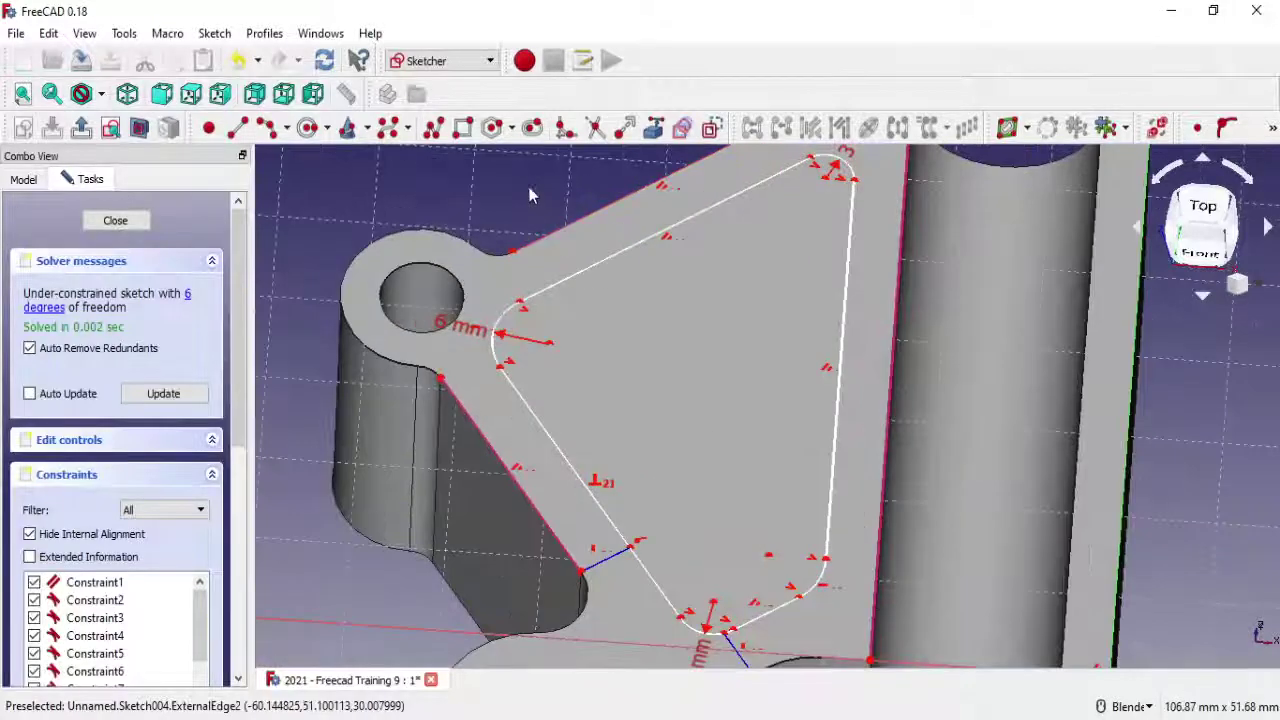
click(238, 127)
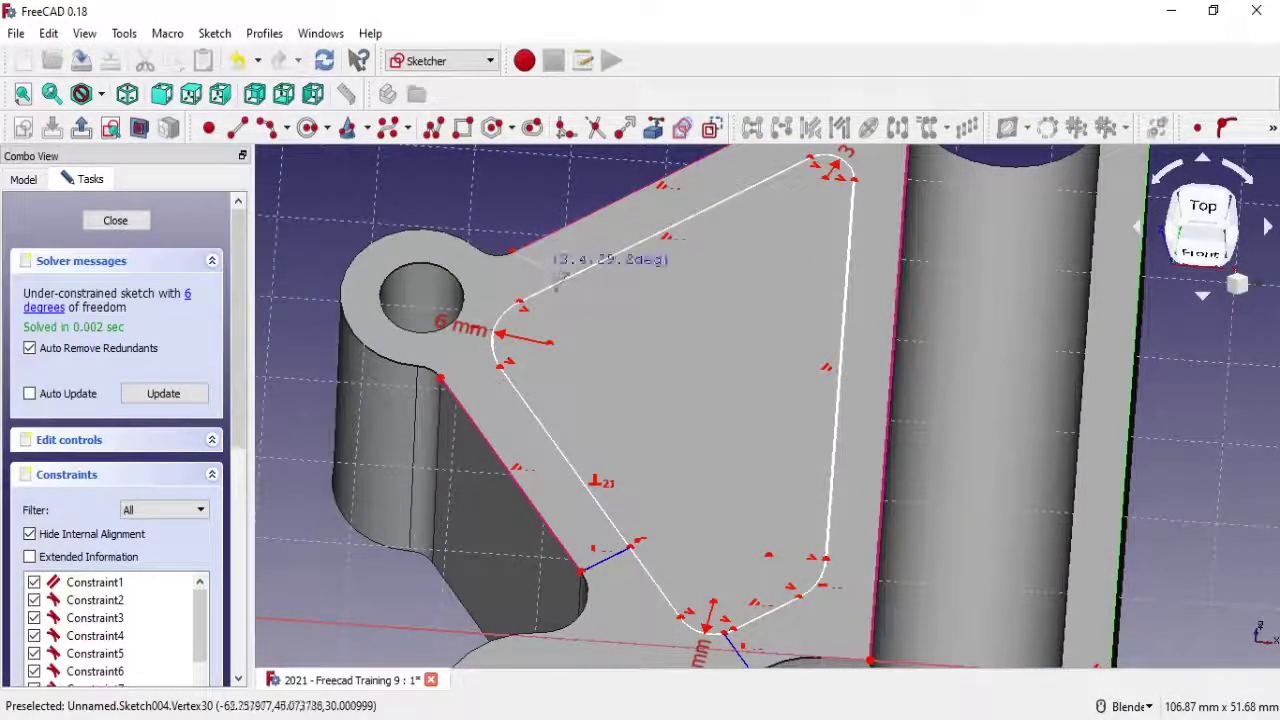
click(576, 288)
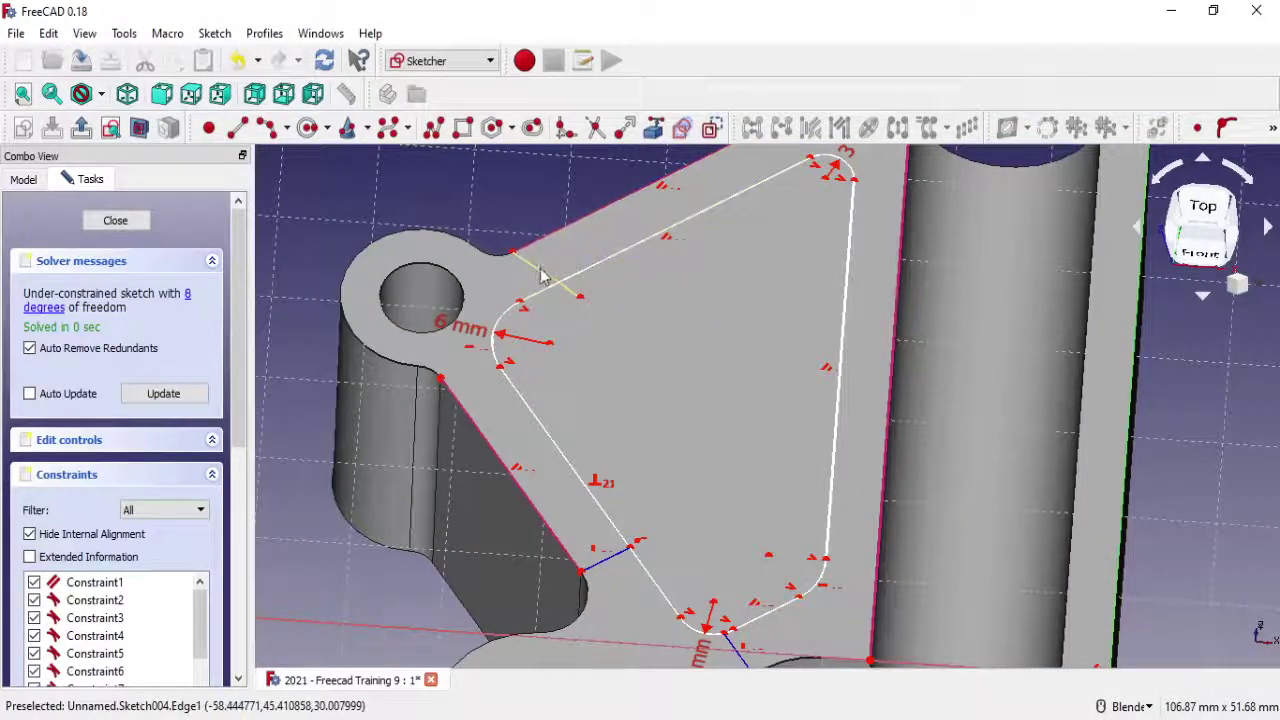
click(590, 281)
click(1224, 130)
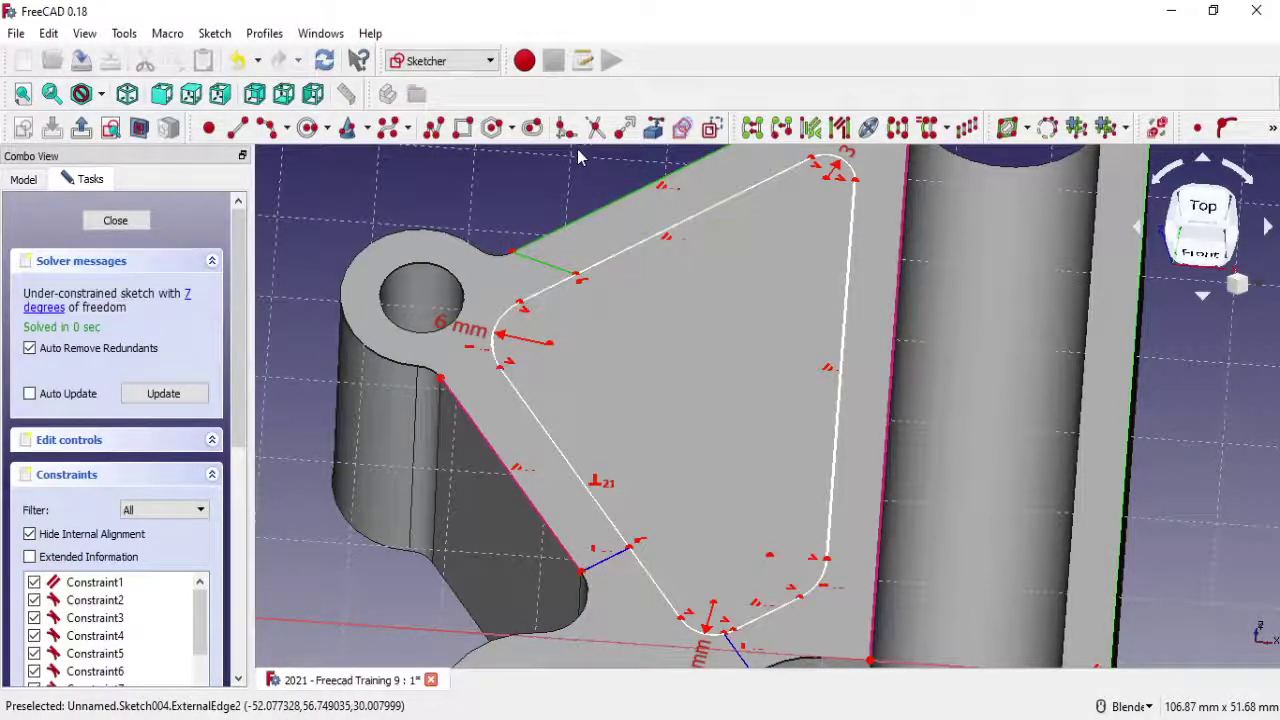
click(1272, 130)
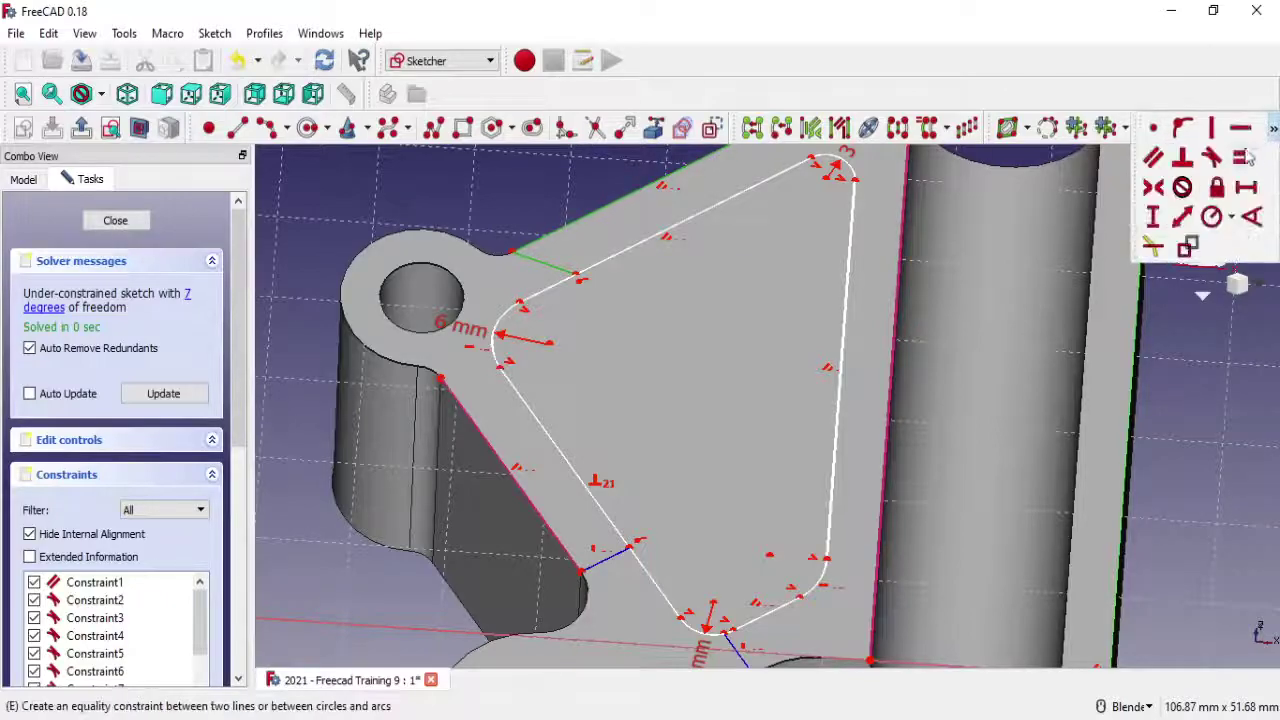
click(1185, 158)
Reshape the inner outline's corners and pin the lower connector's free end onto the inner curve
scroll(660, 298, down, 2)
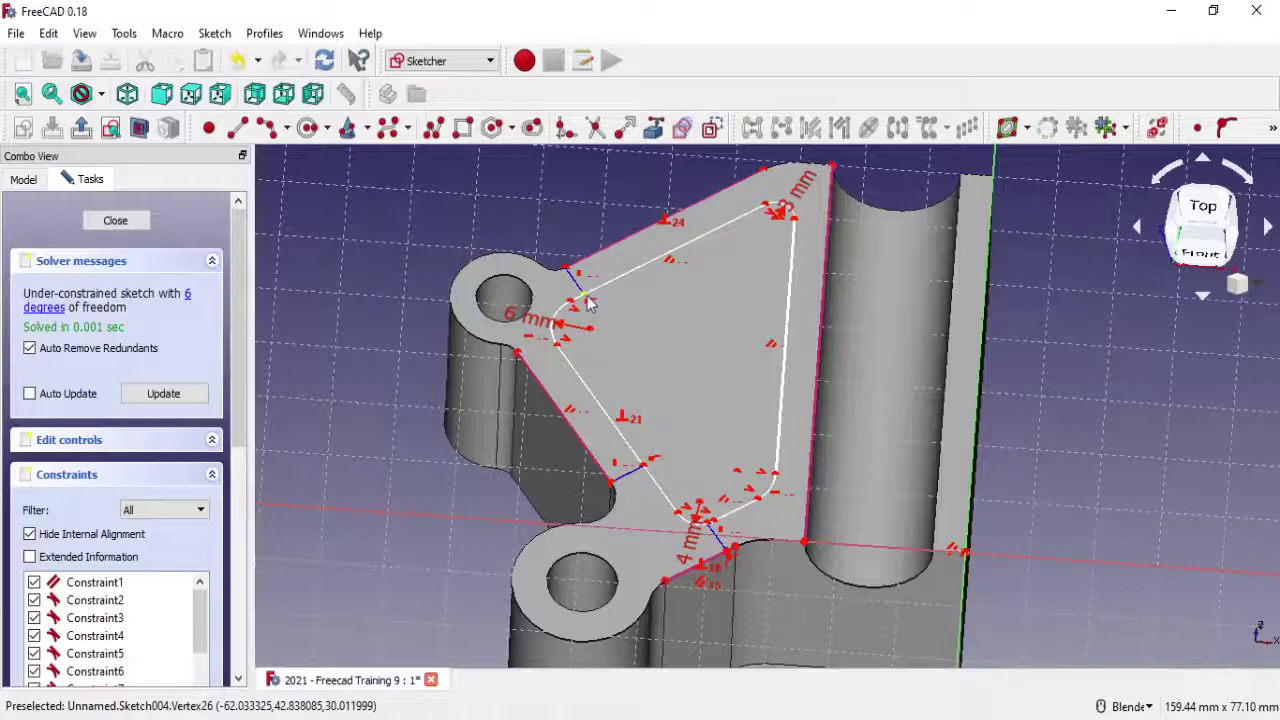
drag(590, 305, 610, 302)
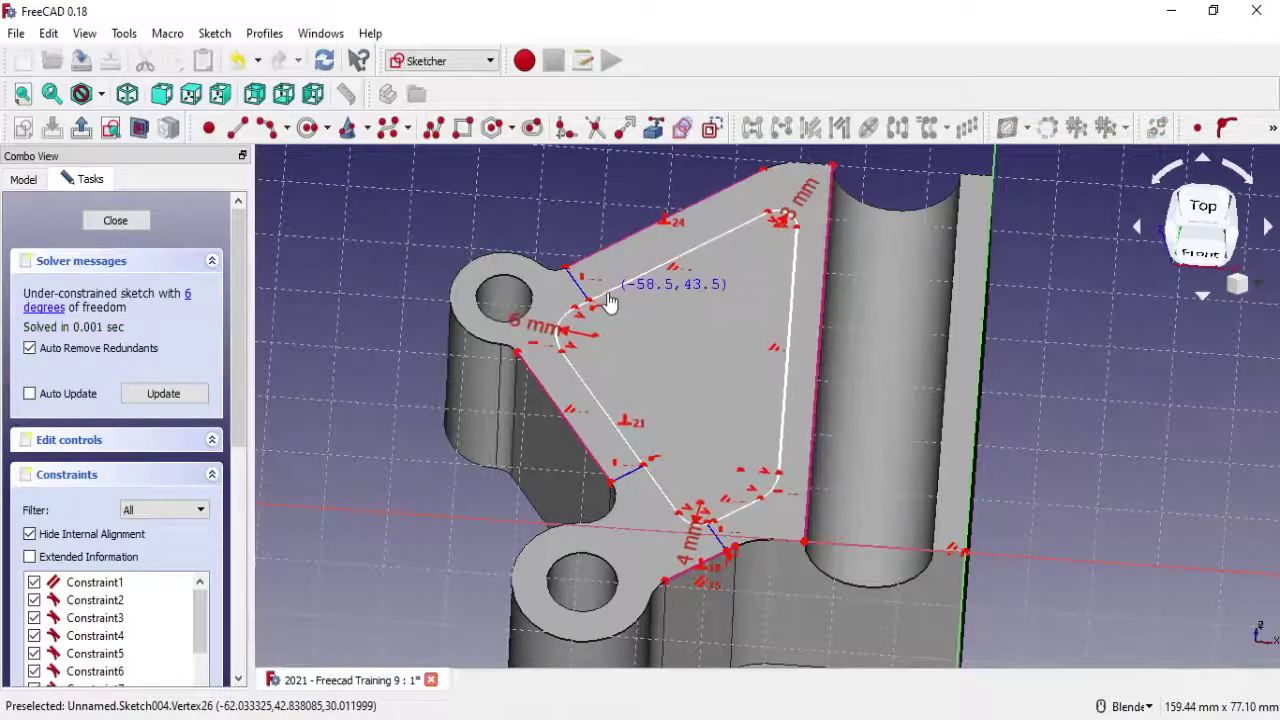
drag(648, 460, 660, 456)
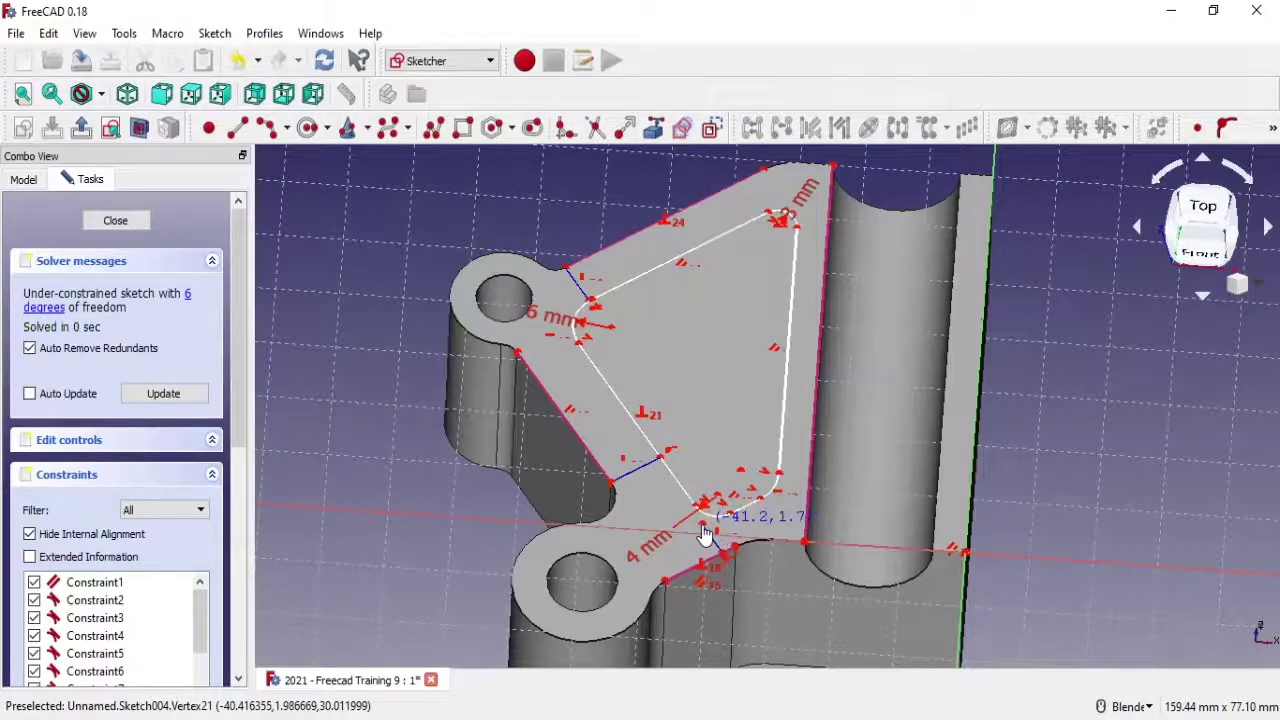
scroll(703, 520, up, 3)
scroll(705, 530, up, 3)
click(685, 529)
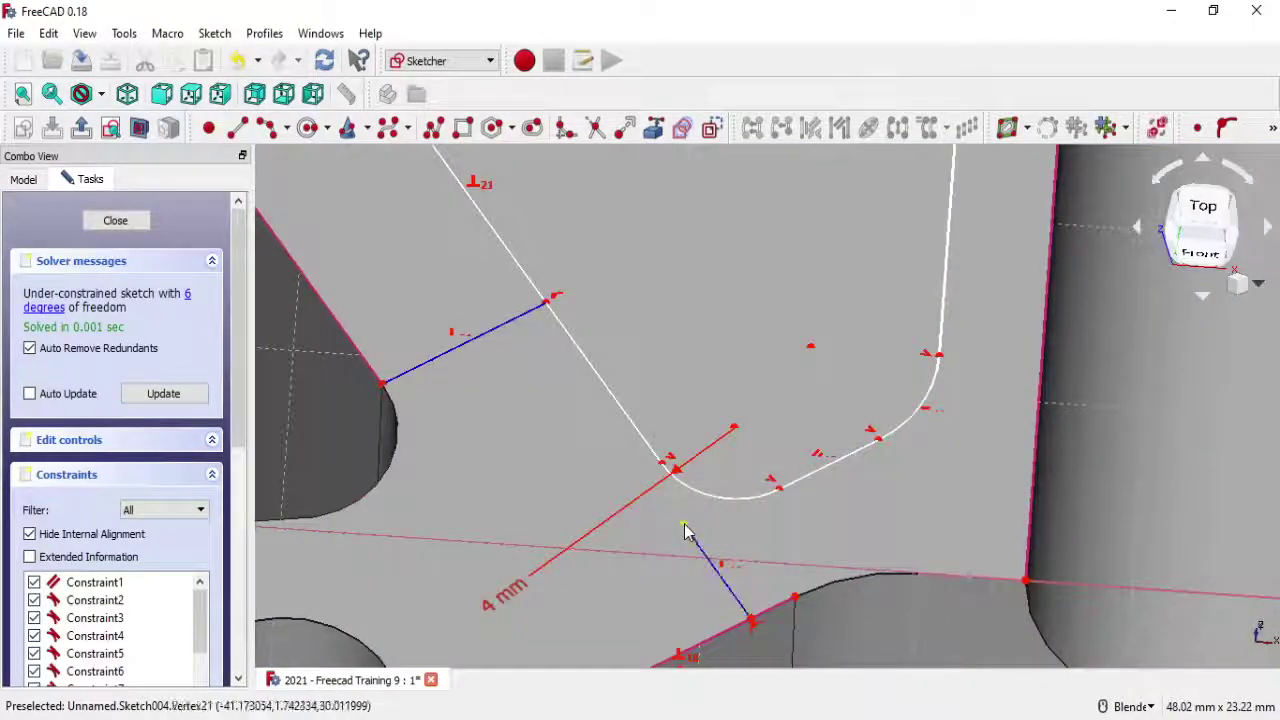
click(810, 488)
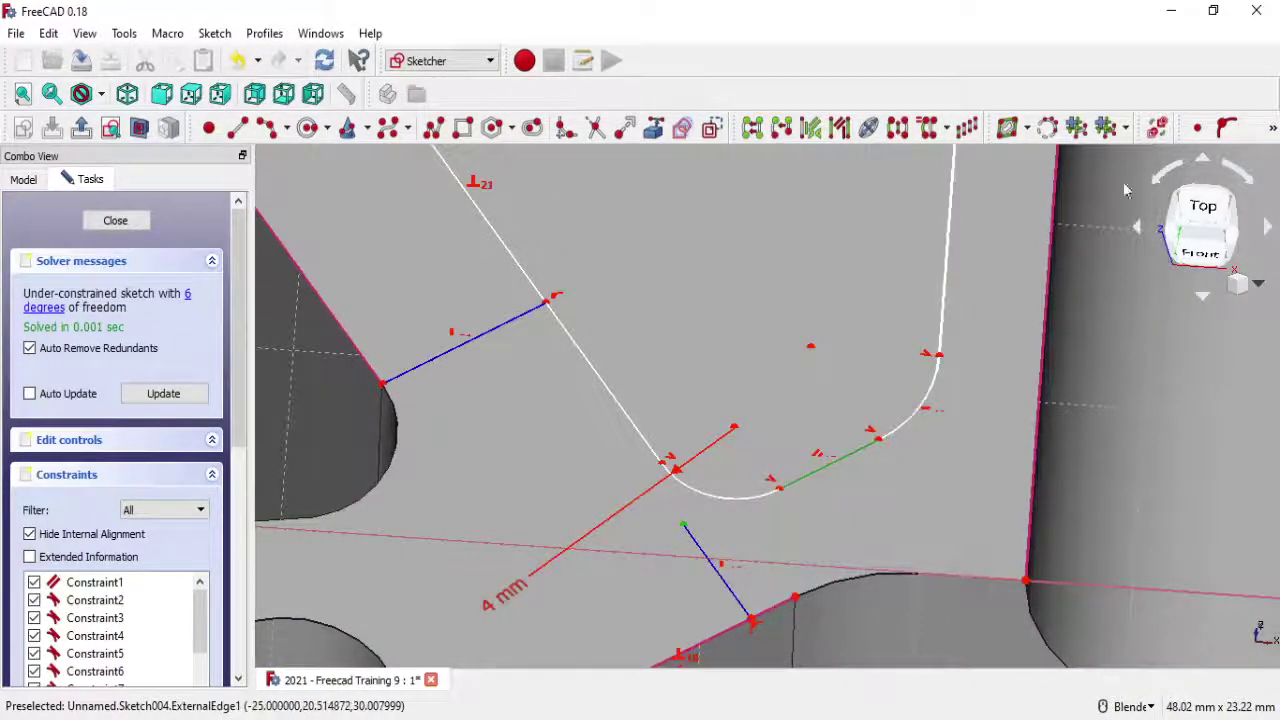
click(1227, 127)
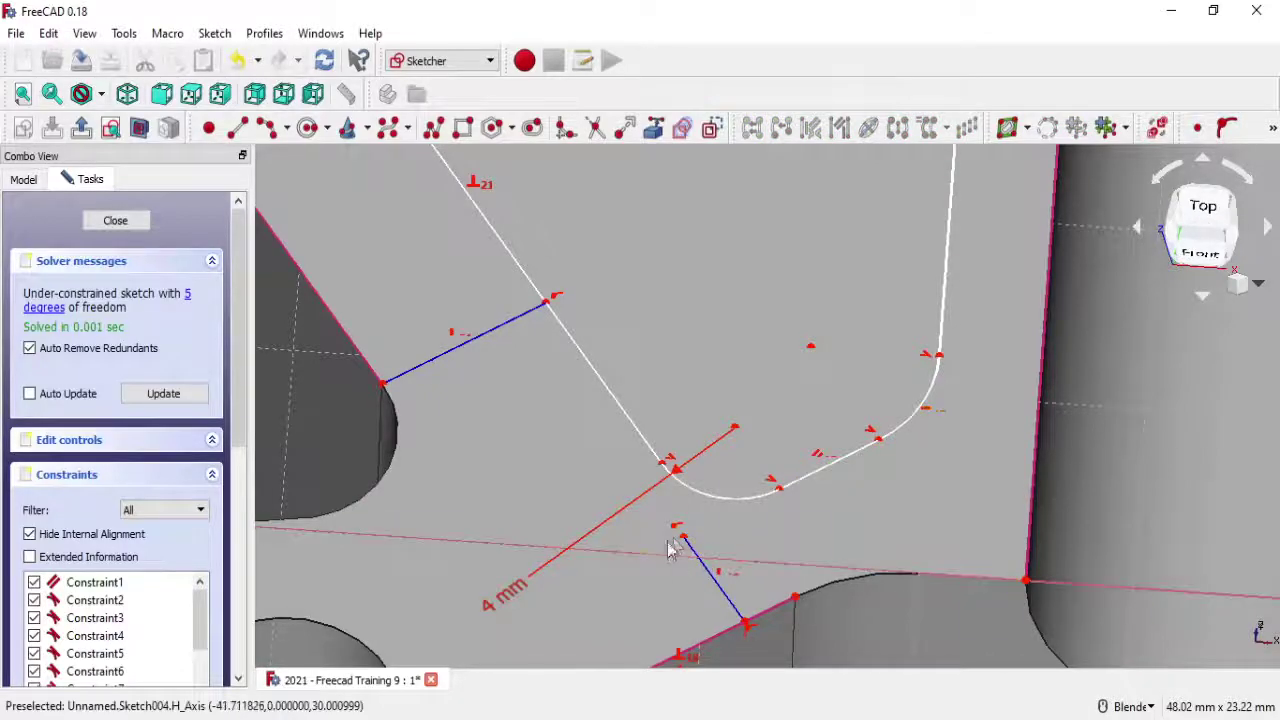
drag(683, 540, 632, 466)
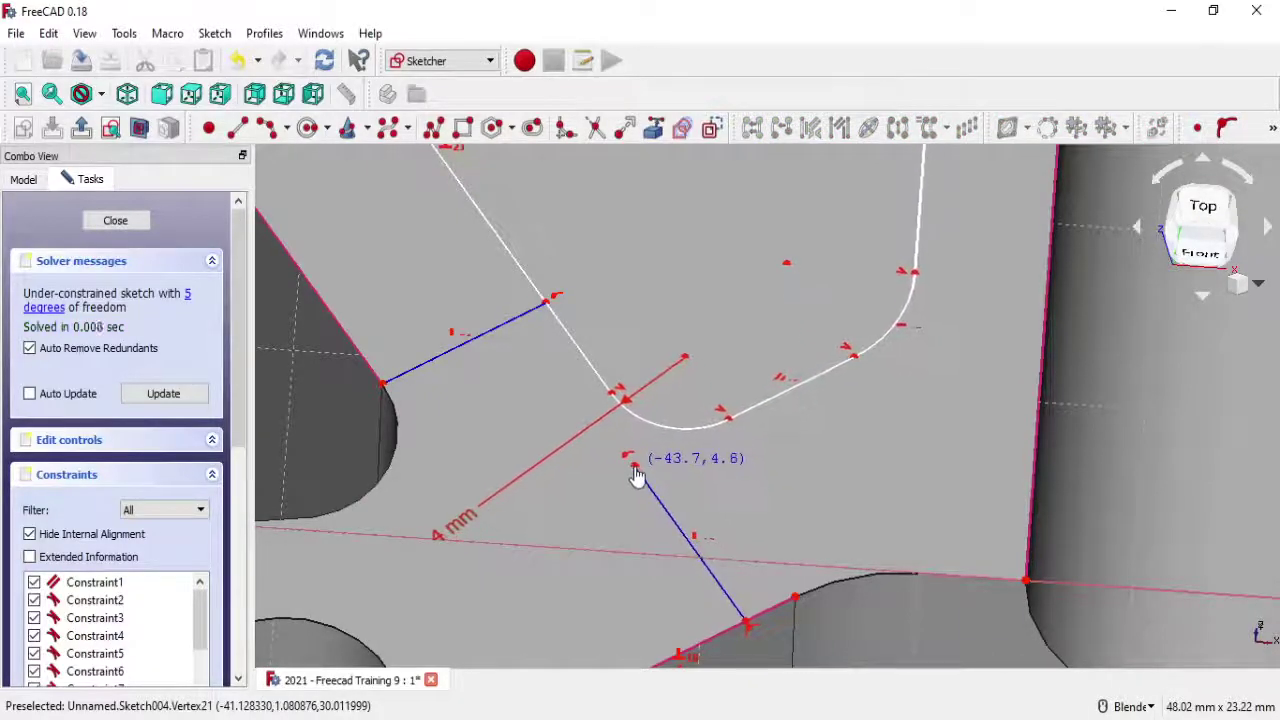
scroll(638, 472, down, 4)
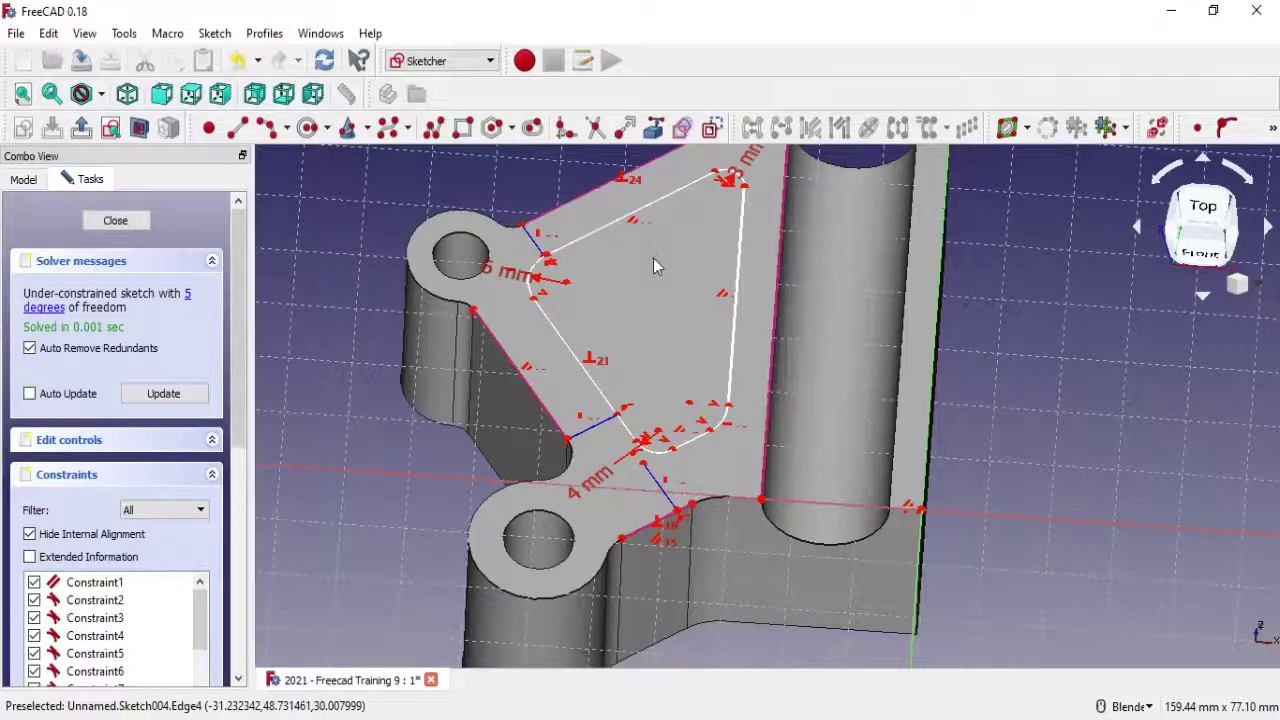
click(1272, 127)
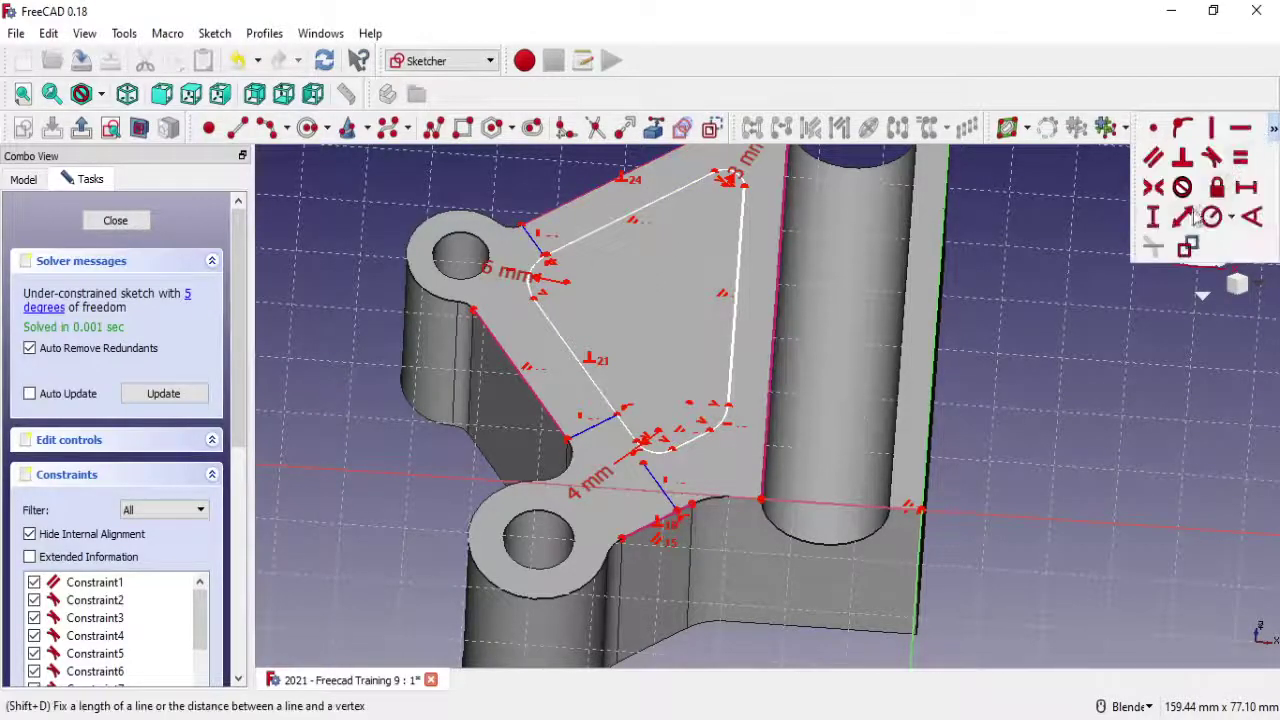
Add length constraints to the short connector lines, setting the lower-left one to 5 mm
click(665, 500)
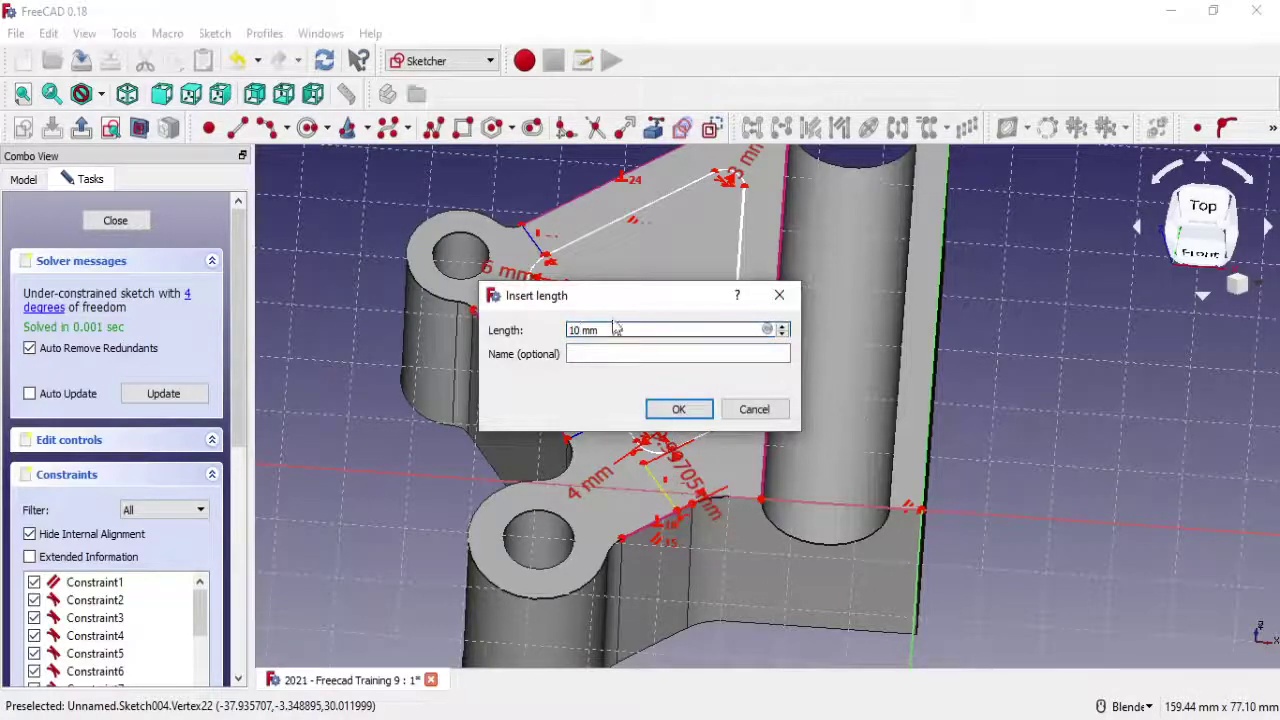
click(676, 410)
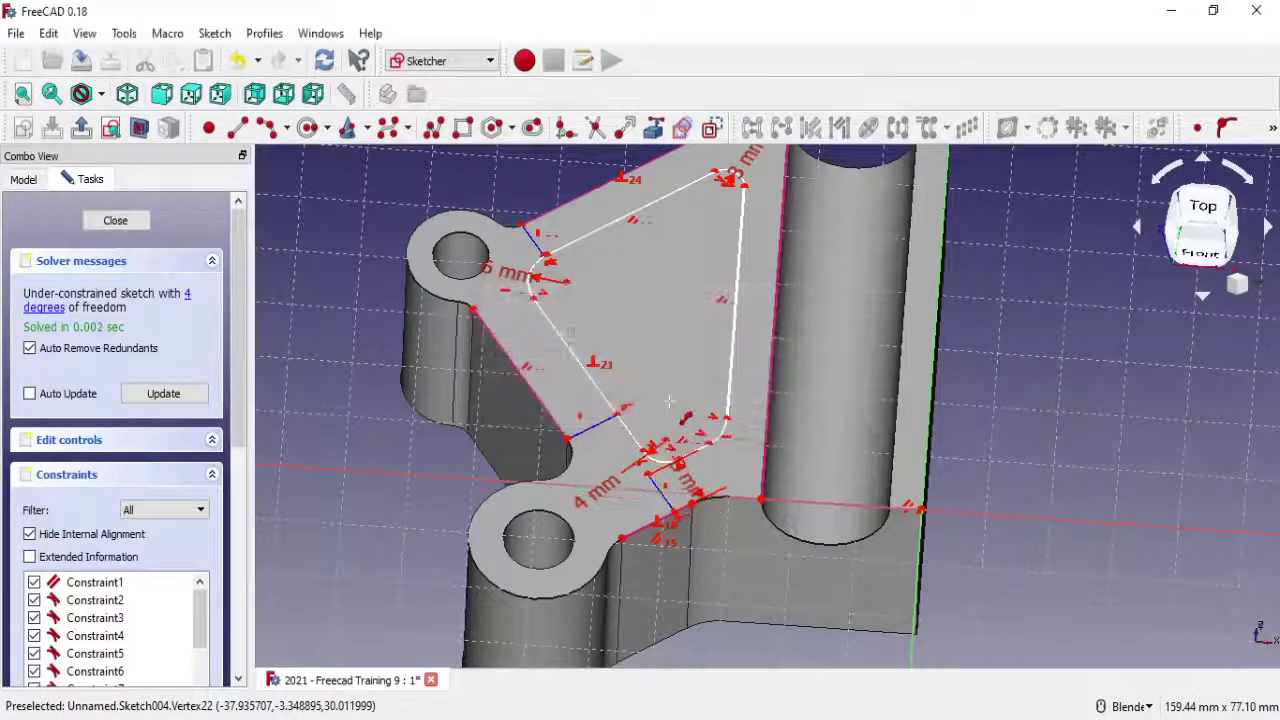
click(618, 418)
text(5)
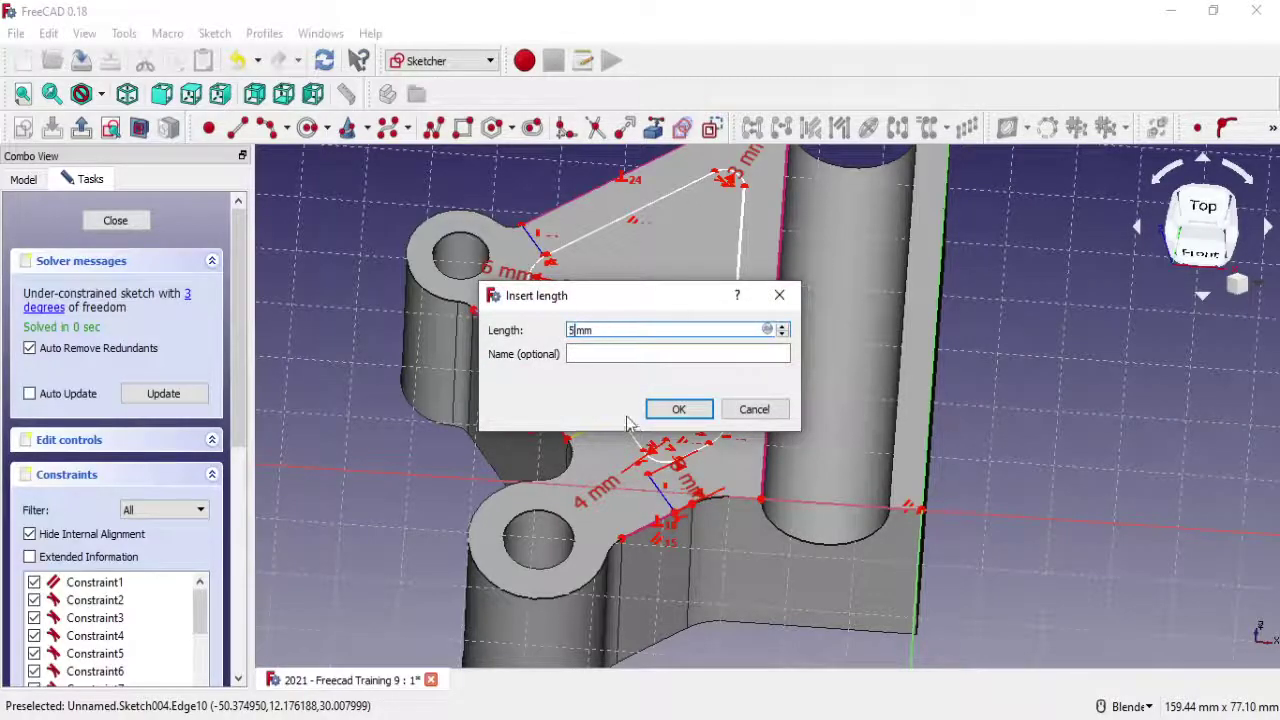
click(674, 410)
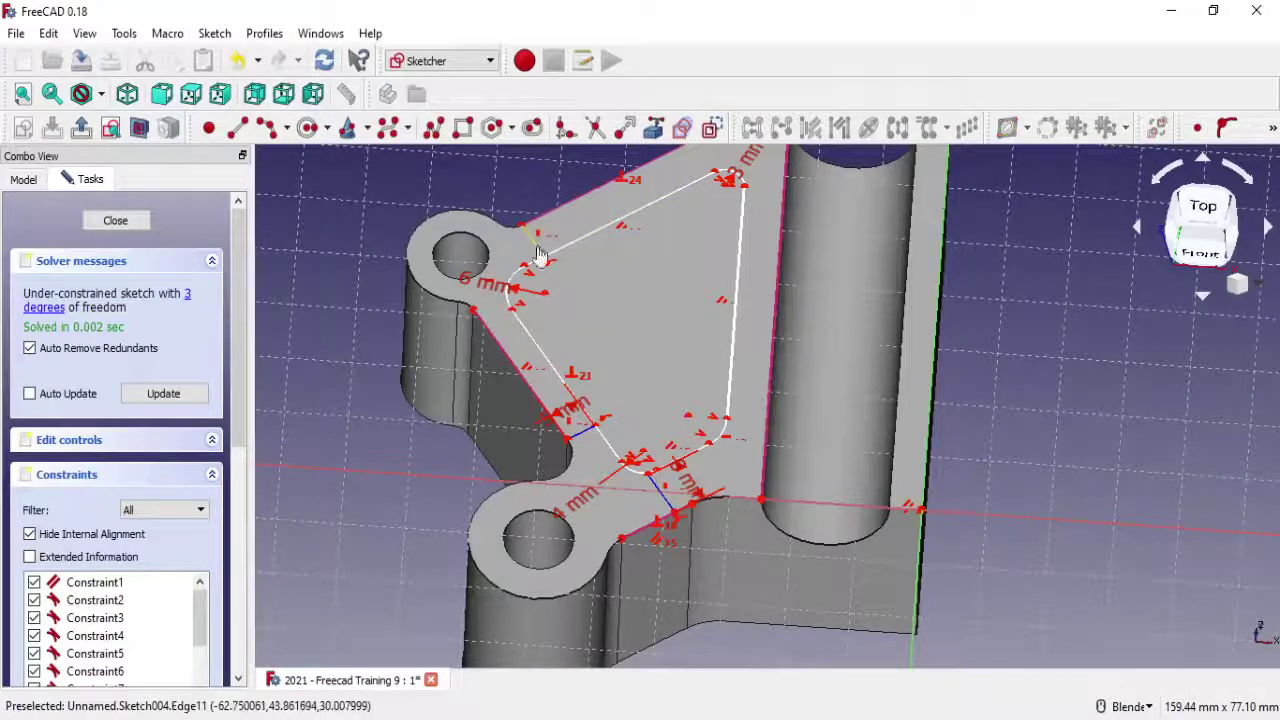
click(530, 240)
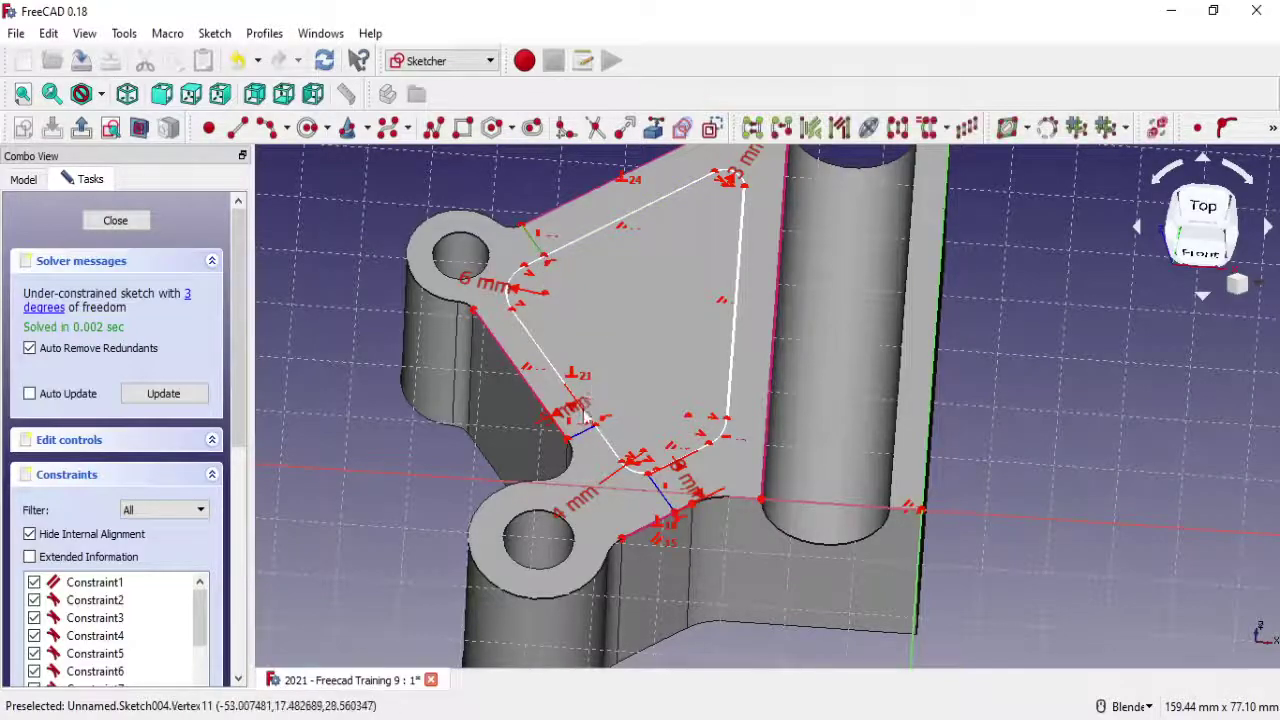
click(1272, 131)
Close the sketch, reopen Sketch004 for editing and nudge its vertical inner edge
key(Escape)
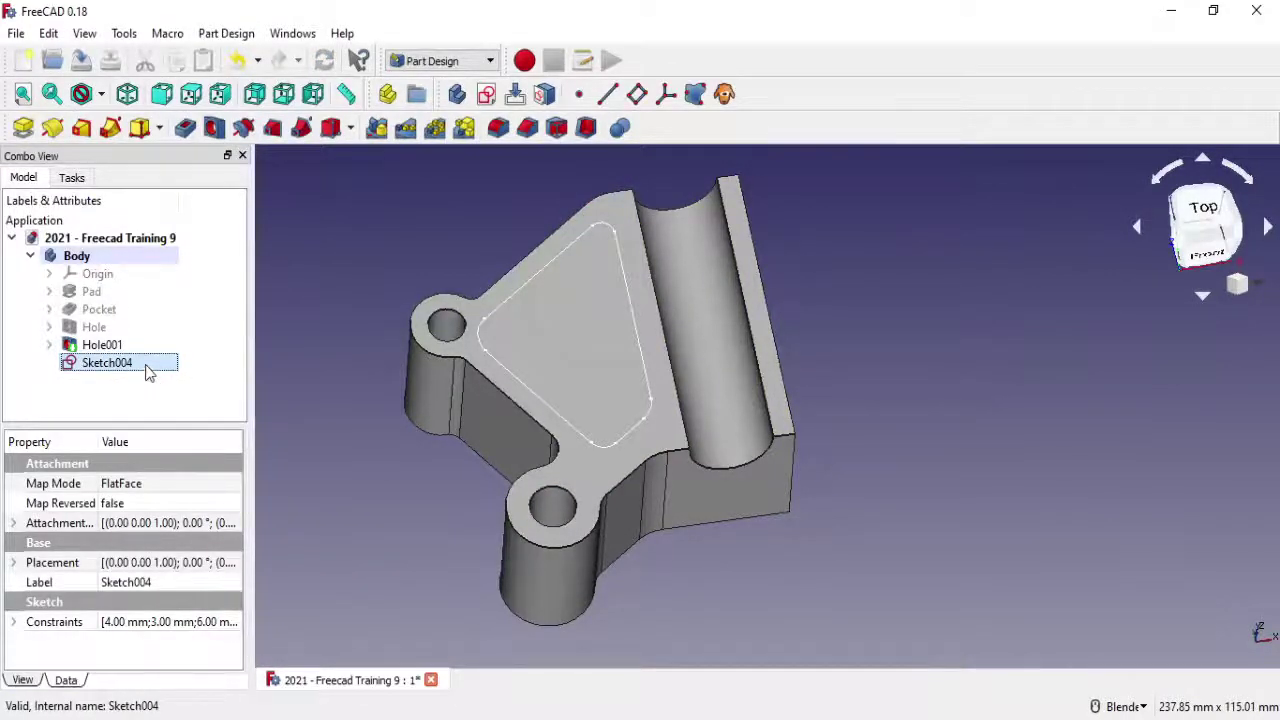
right_click(147, 372)
click(195, 375)
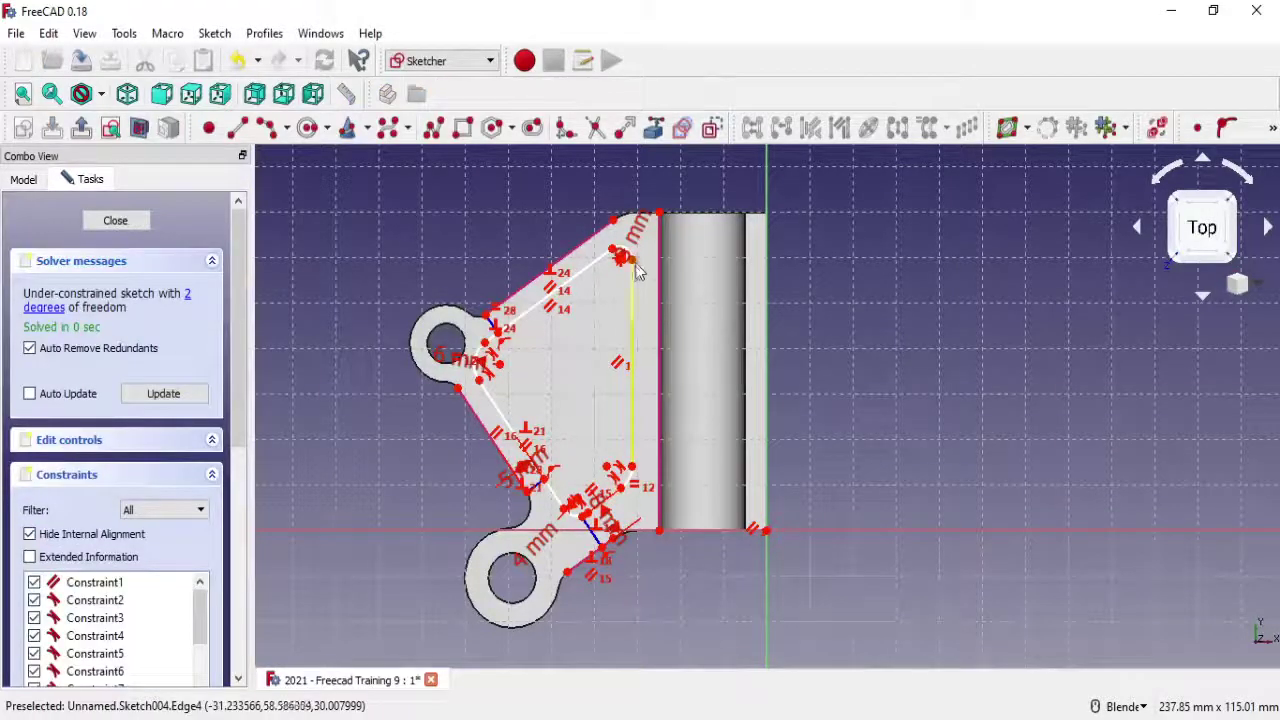
drag(637, 271, 652, 294)
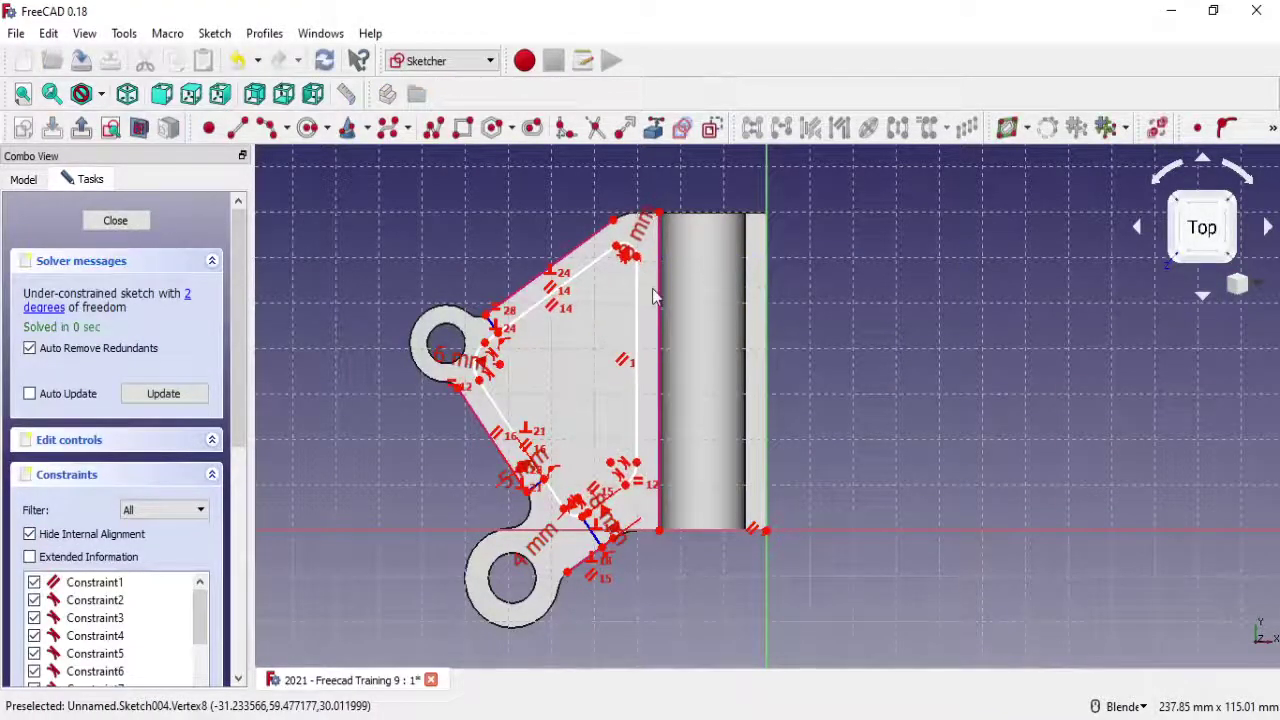
middle_drag(652, 288, 669, 177)
scroll(669, 177, up, 2)
scroll(617, 346, up, 2)
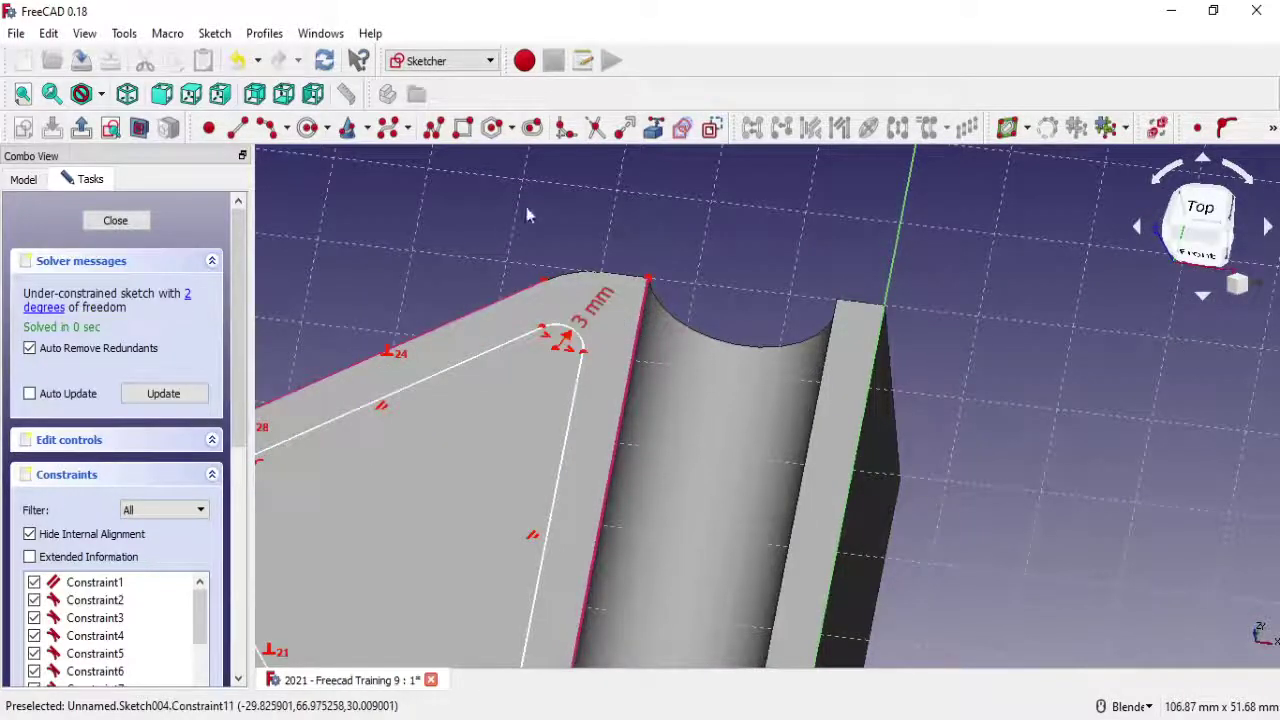
Set the inner top corner's horizontal distance from the edge to 5 mm and close the sketch
click(1273, 130)
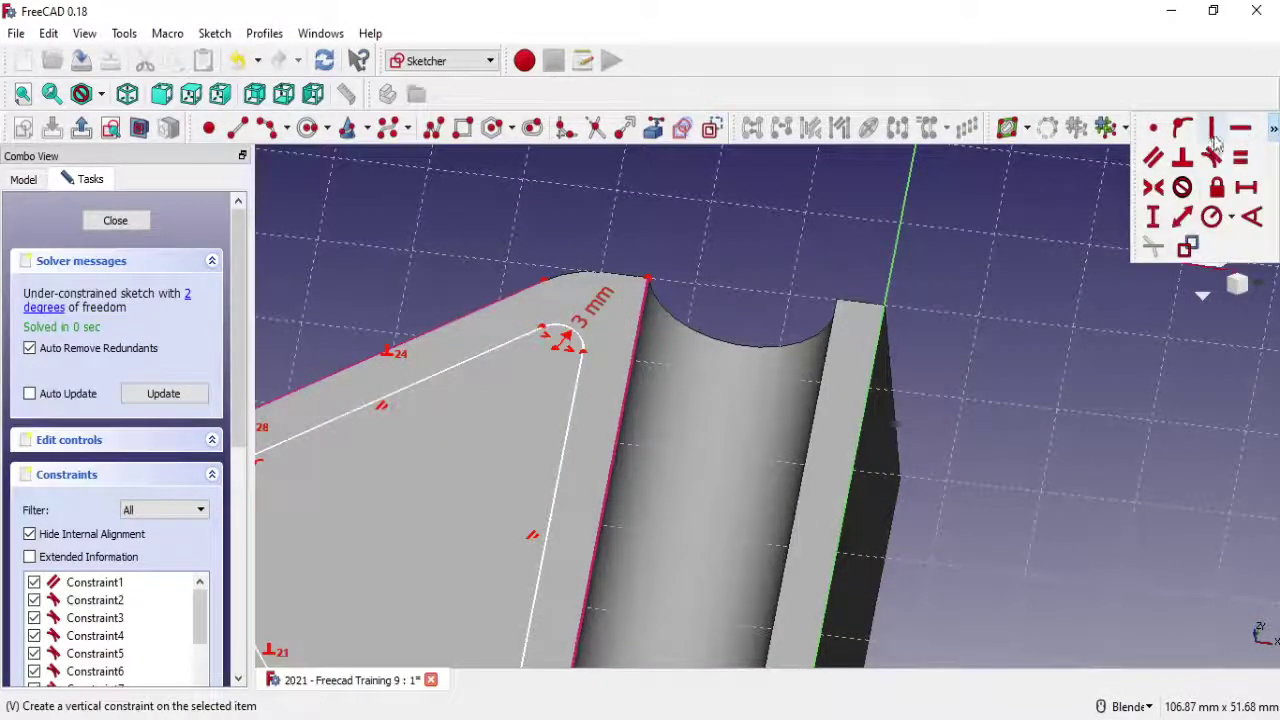
click(1245, 187)
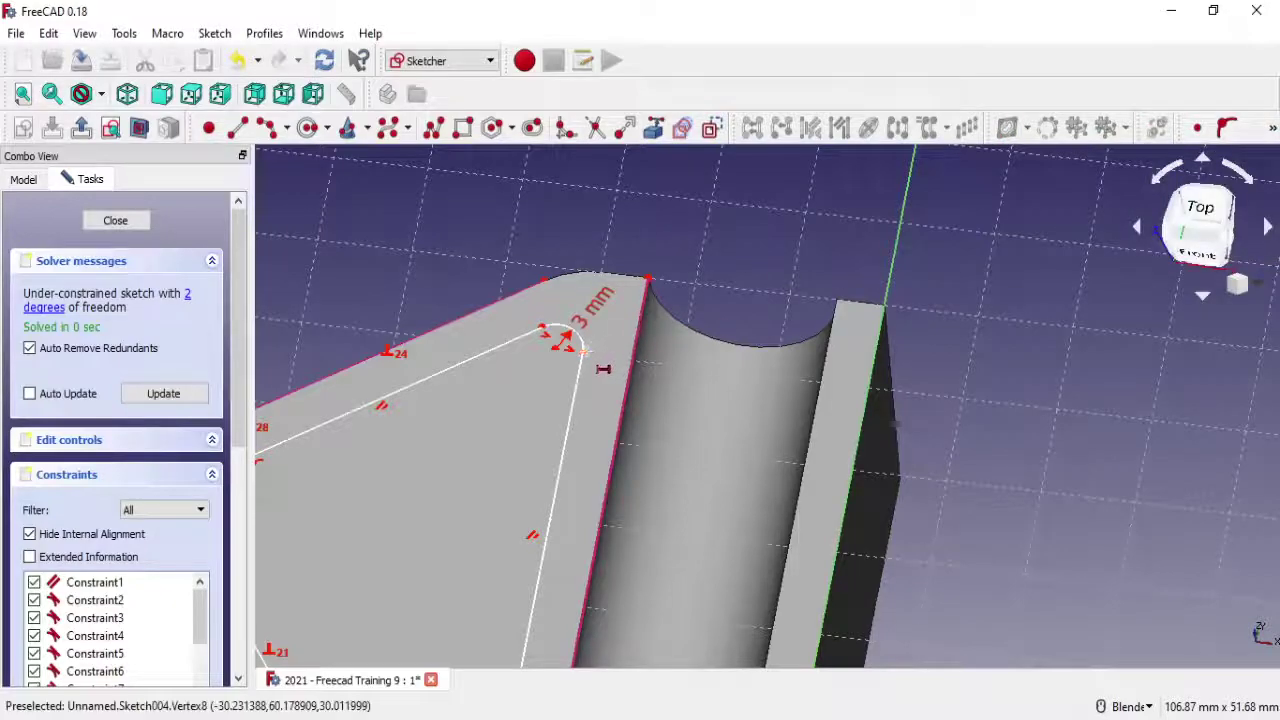
click(584, 351)
click(647, 276)
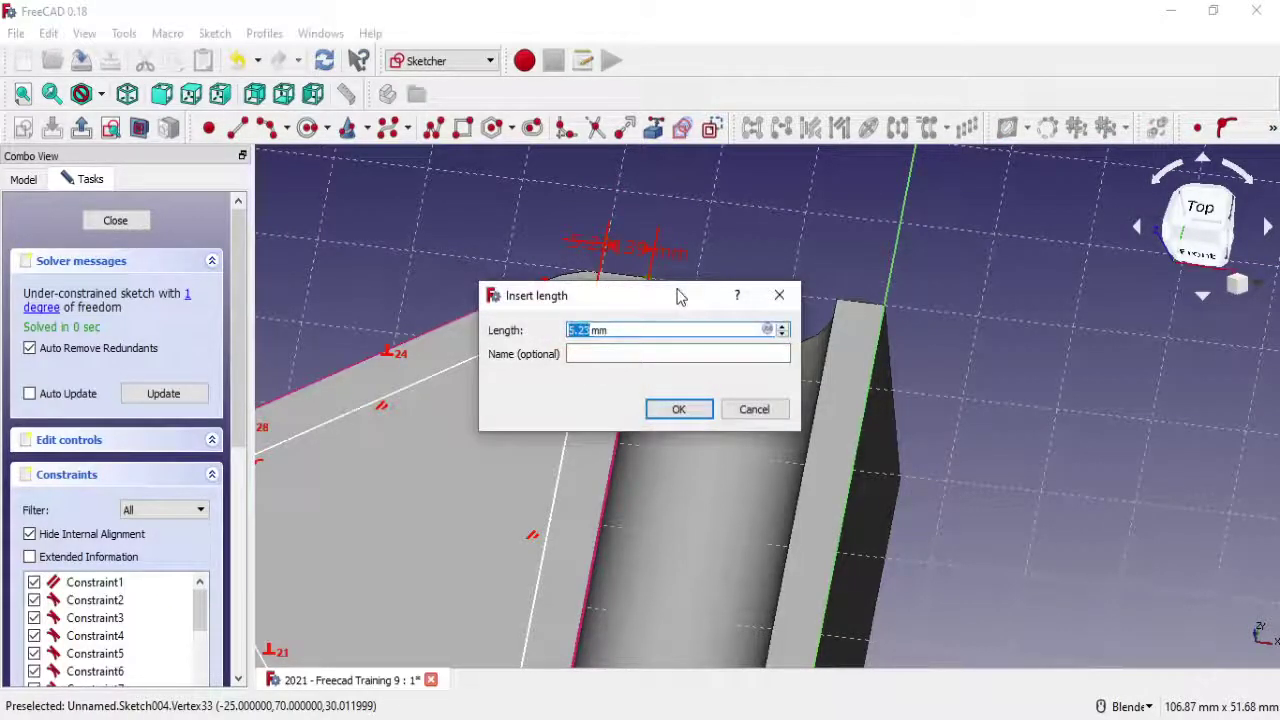
text(3)
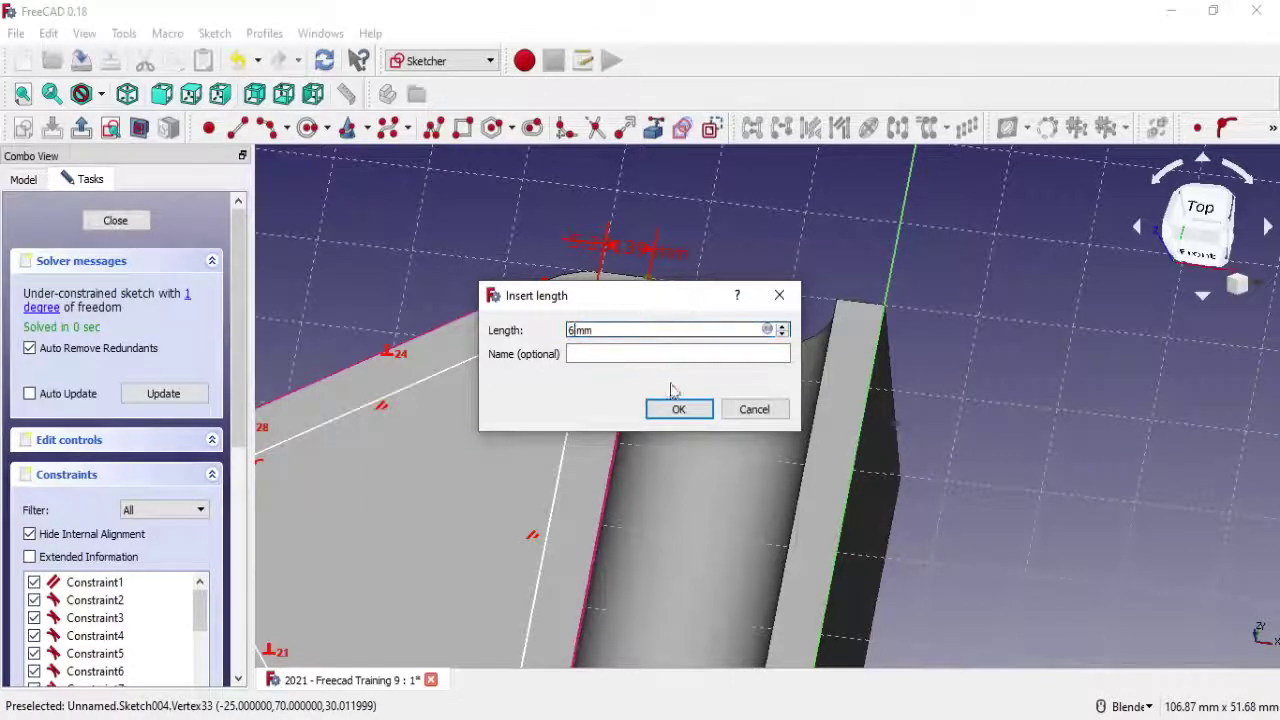
click(678, 409)
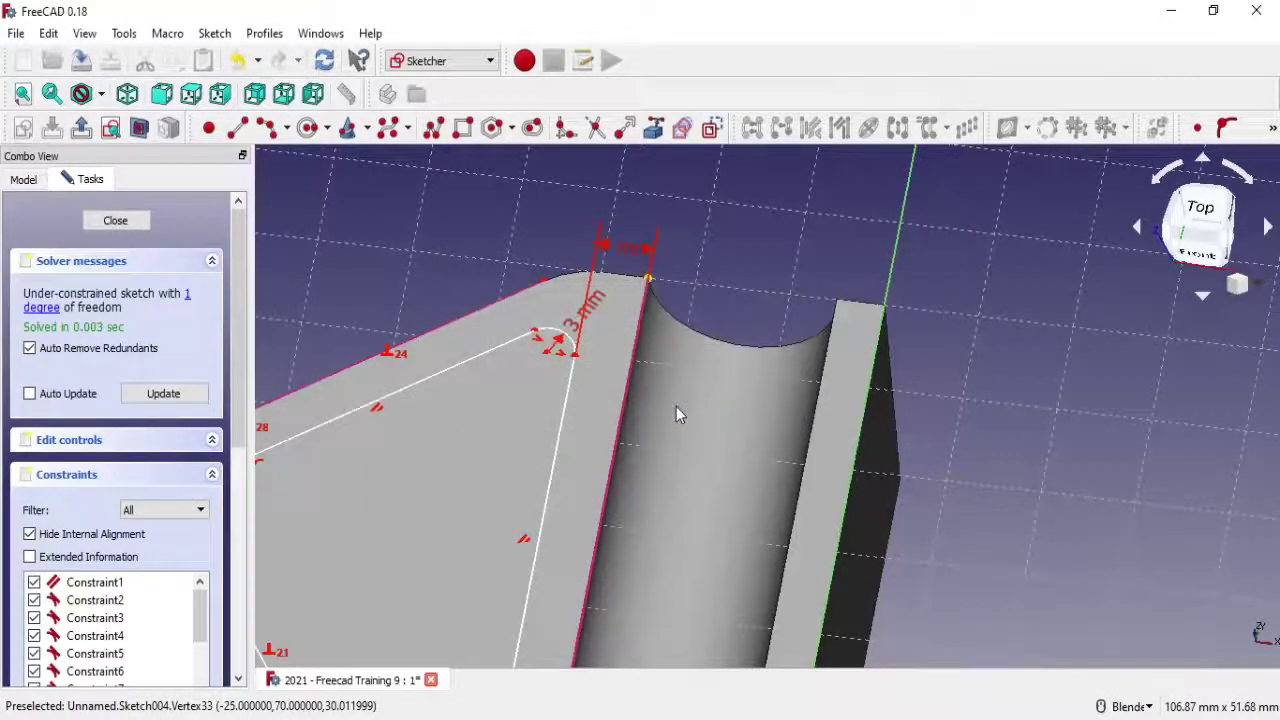
double_click(623, 250)
text(5)
click(660, 348)
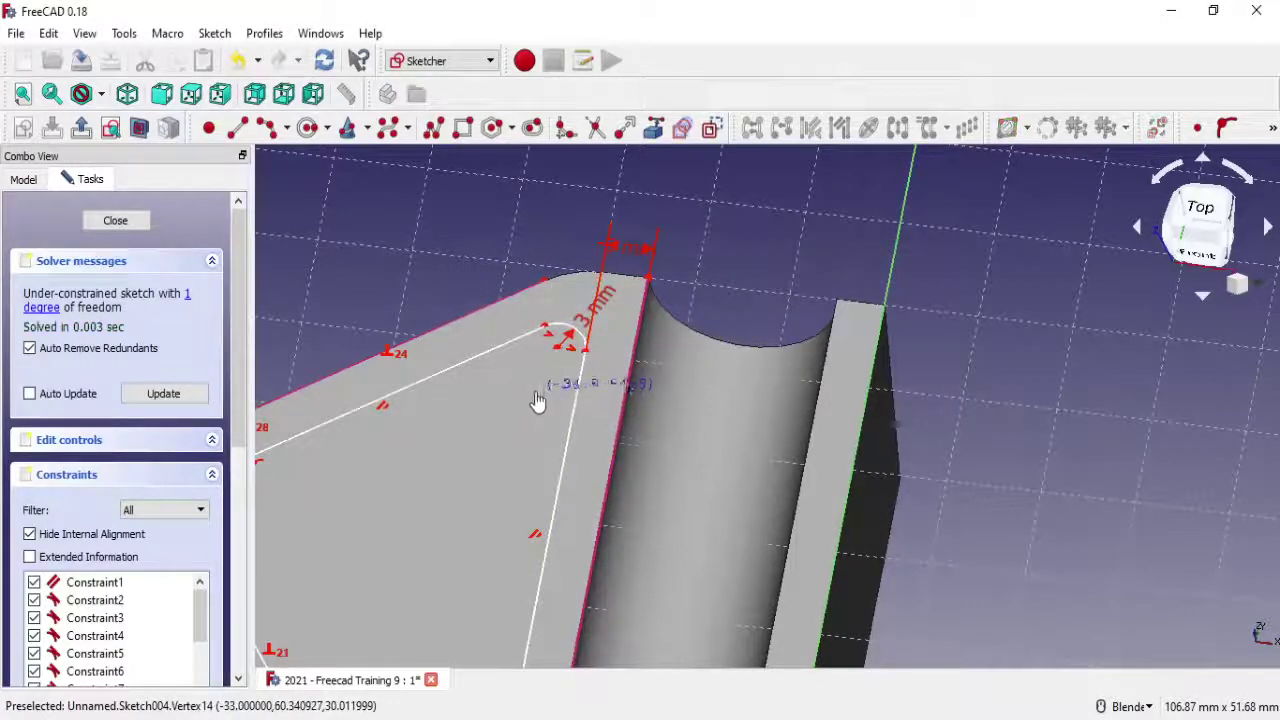
key(Escape)
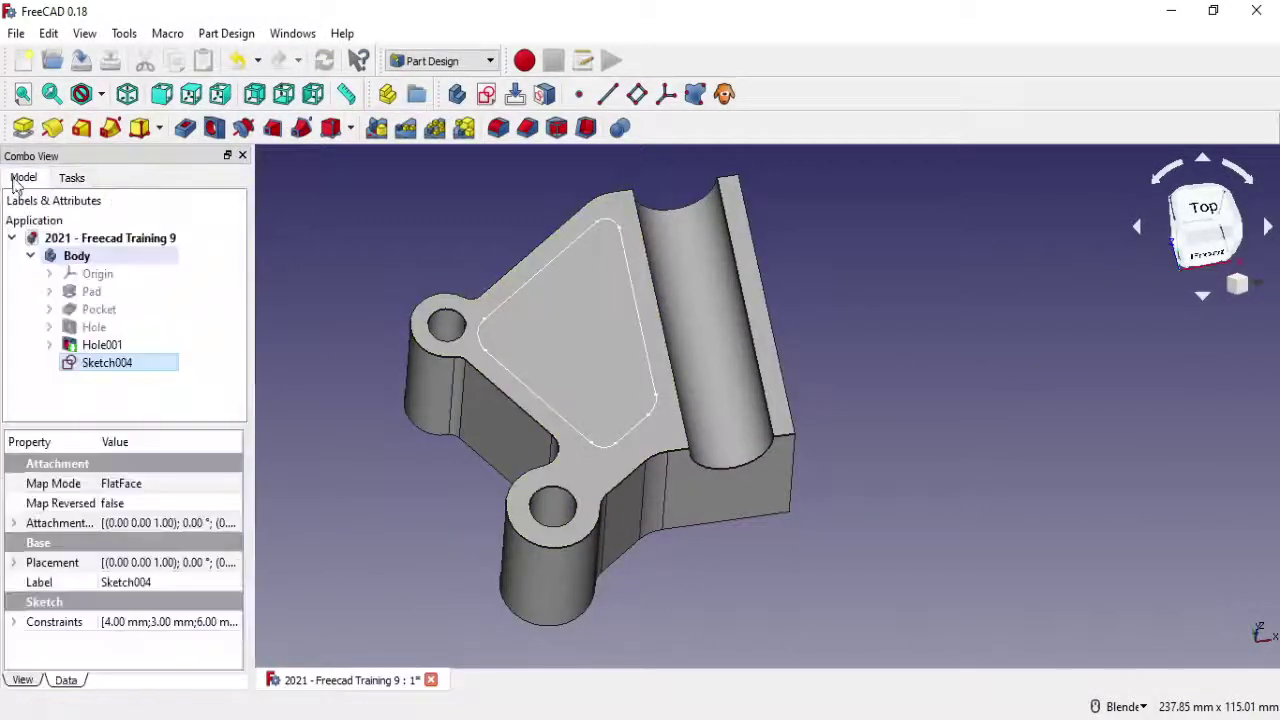
Reopen Sketch004 to inspect it, then close it again
click(105, 363)
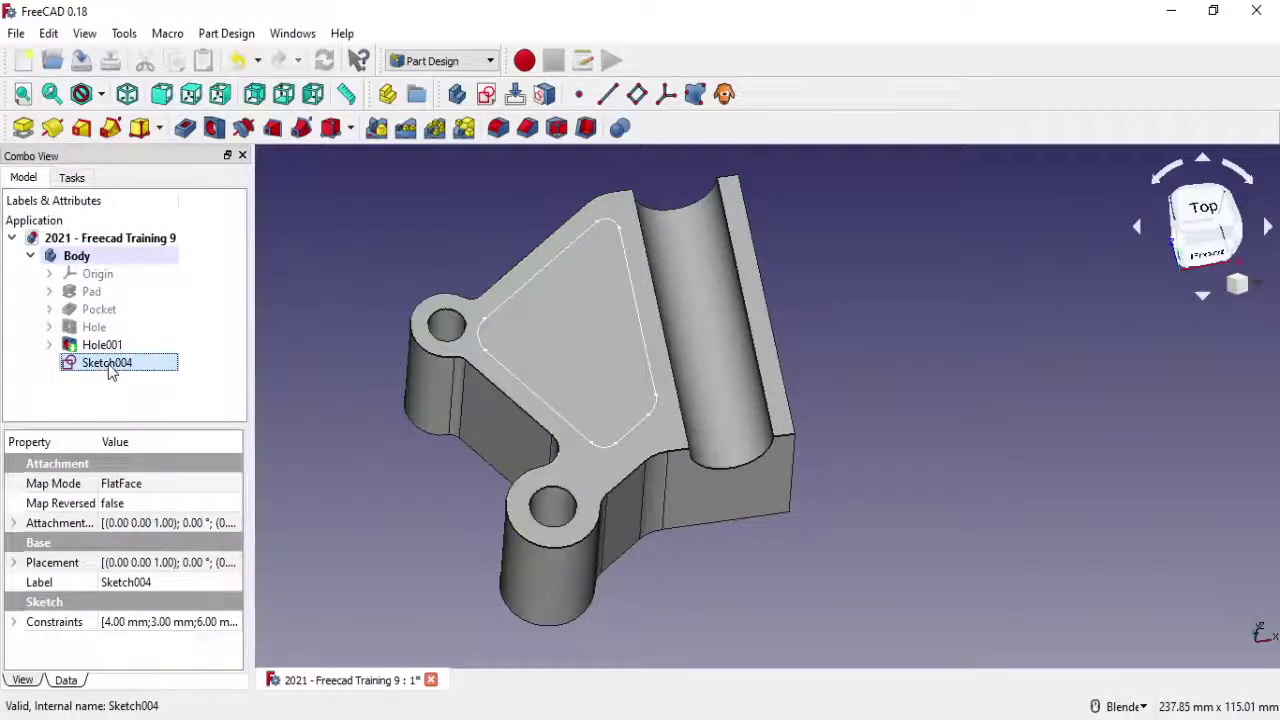
right_click(112, 370)
click(175, 372)
middle_drag(620, 330, 677, 397)
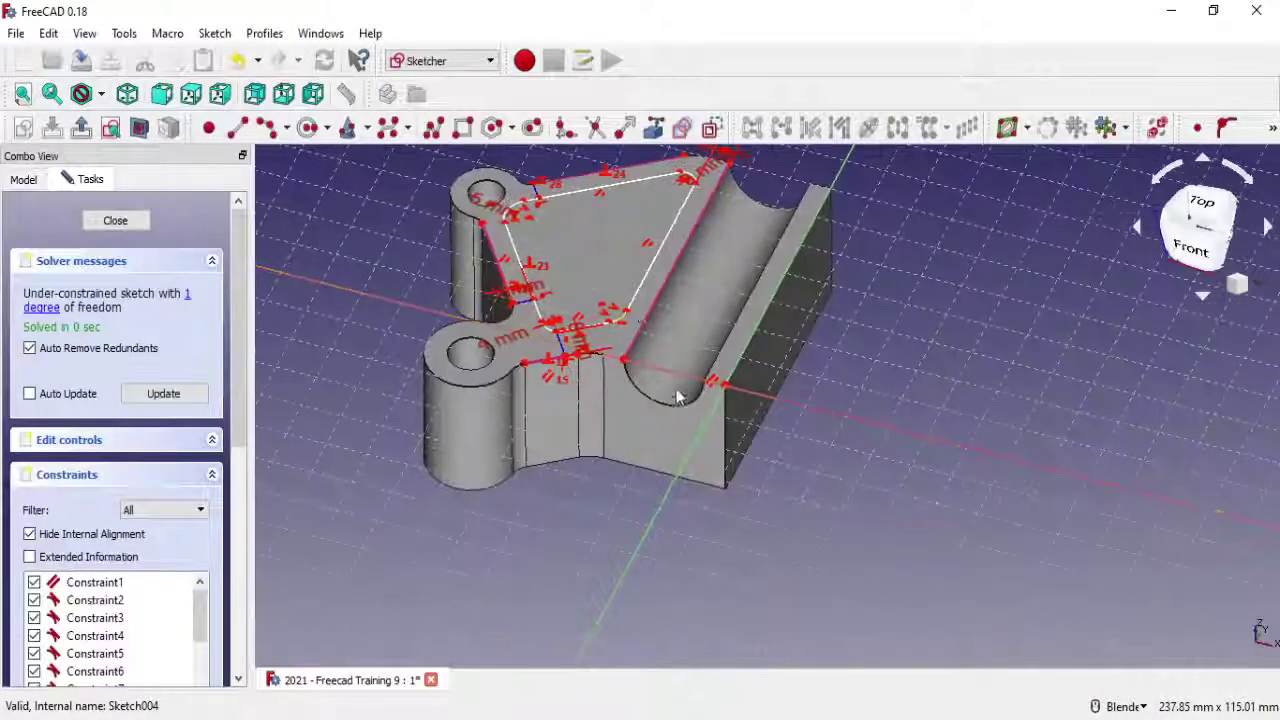
scroll(575, 190, up, 2)
scroll(550, 235, up, 2)
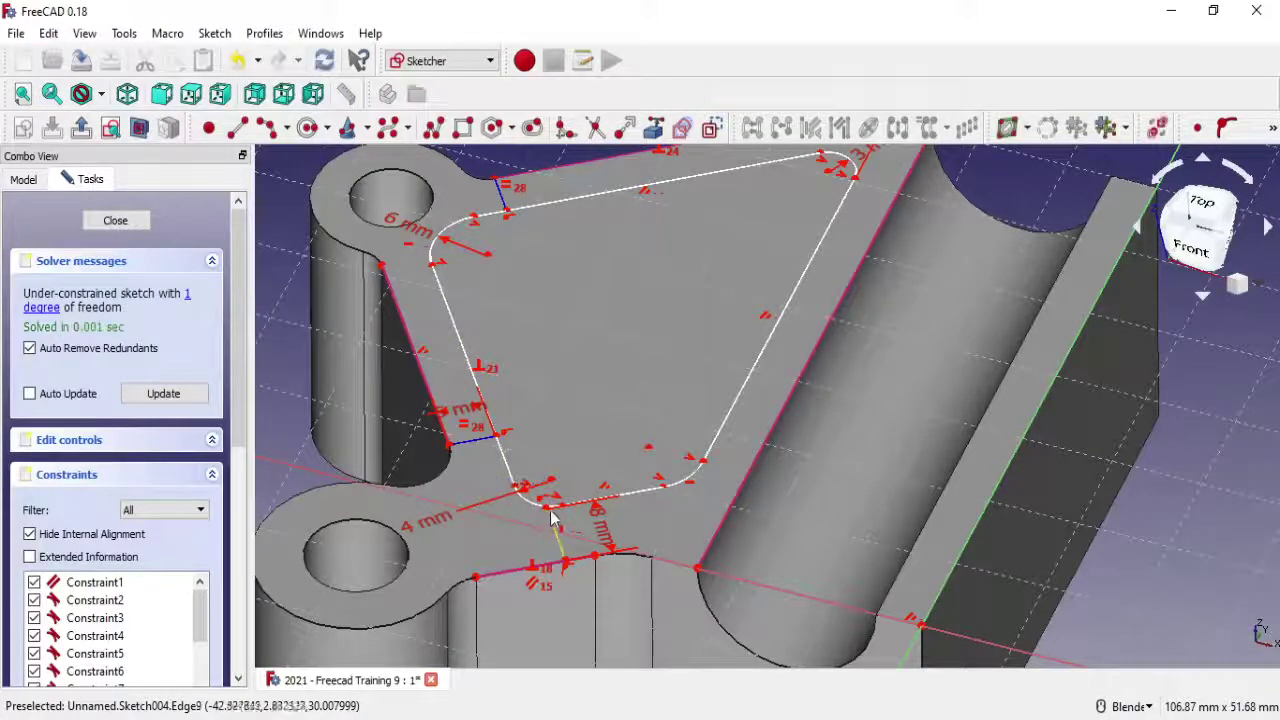
click(118, 220)
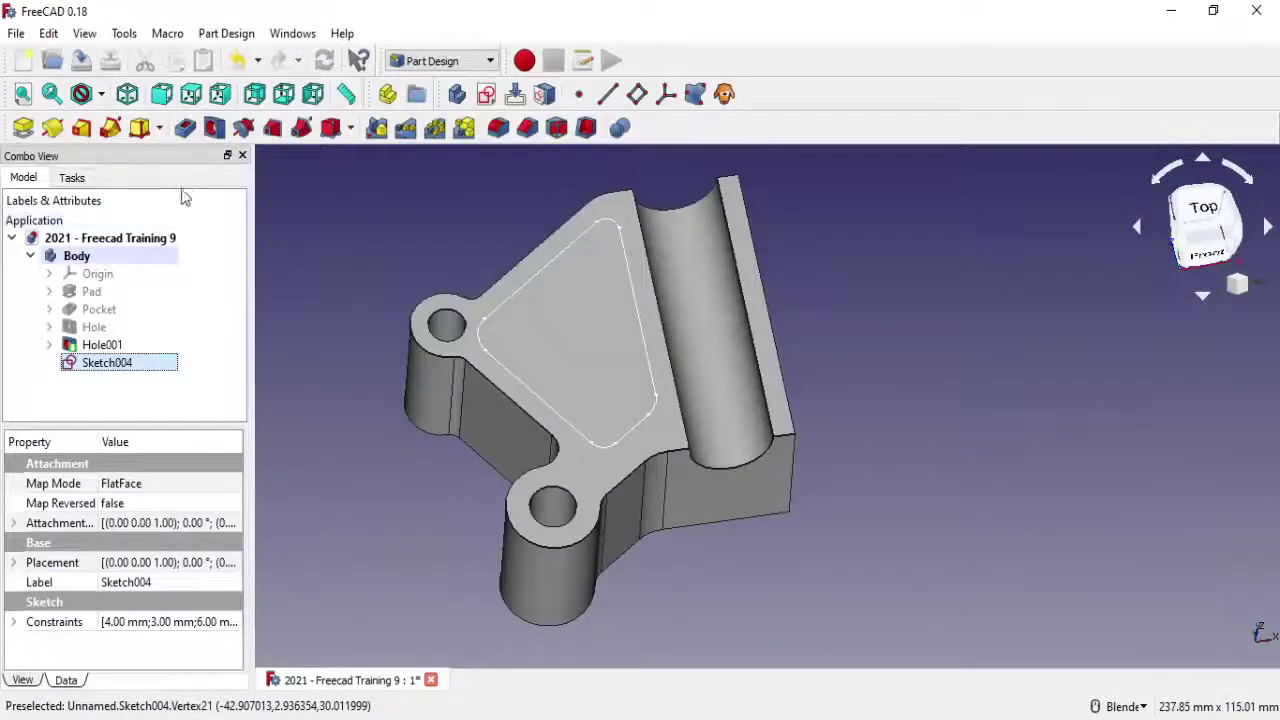
Pocket Sketch004 with type Through all to cut the triangular opening
click(186, 128)
click(190, 296)
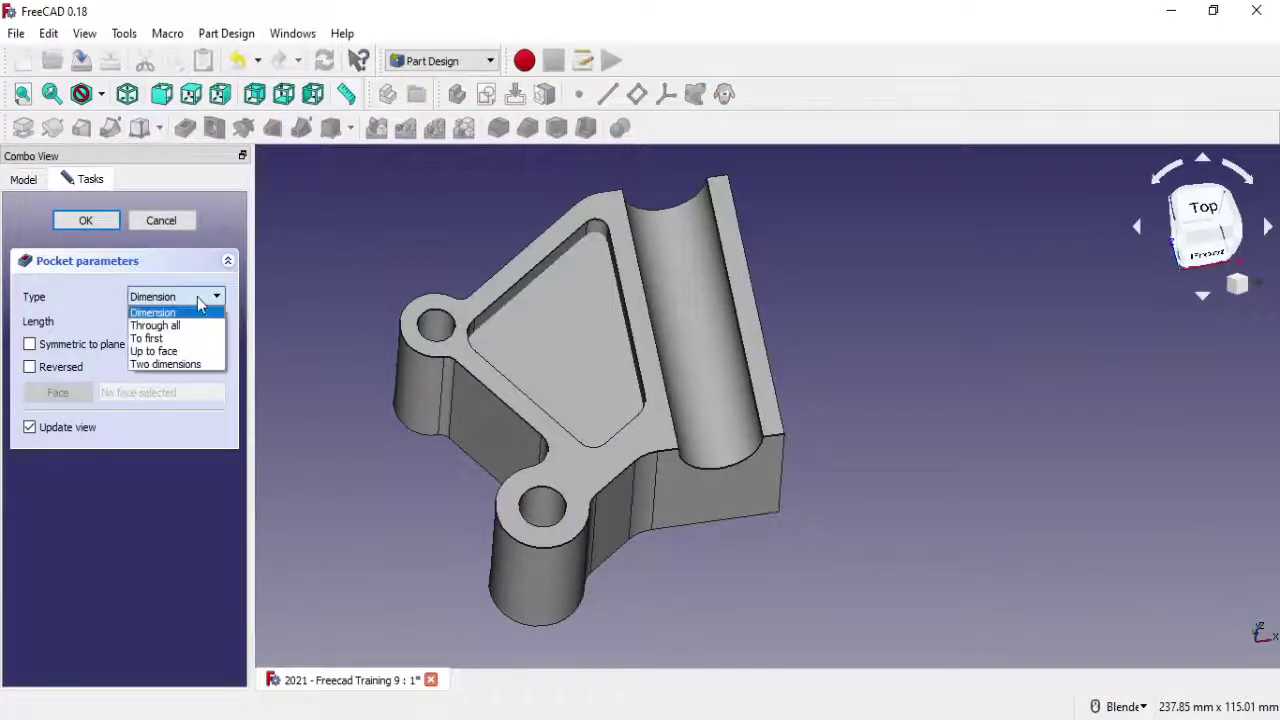
click(183, 322)
click(85, 220)
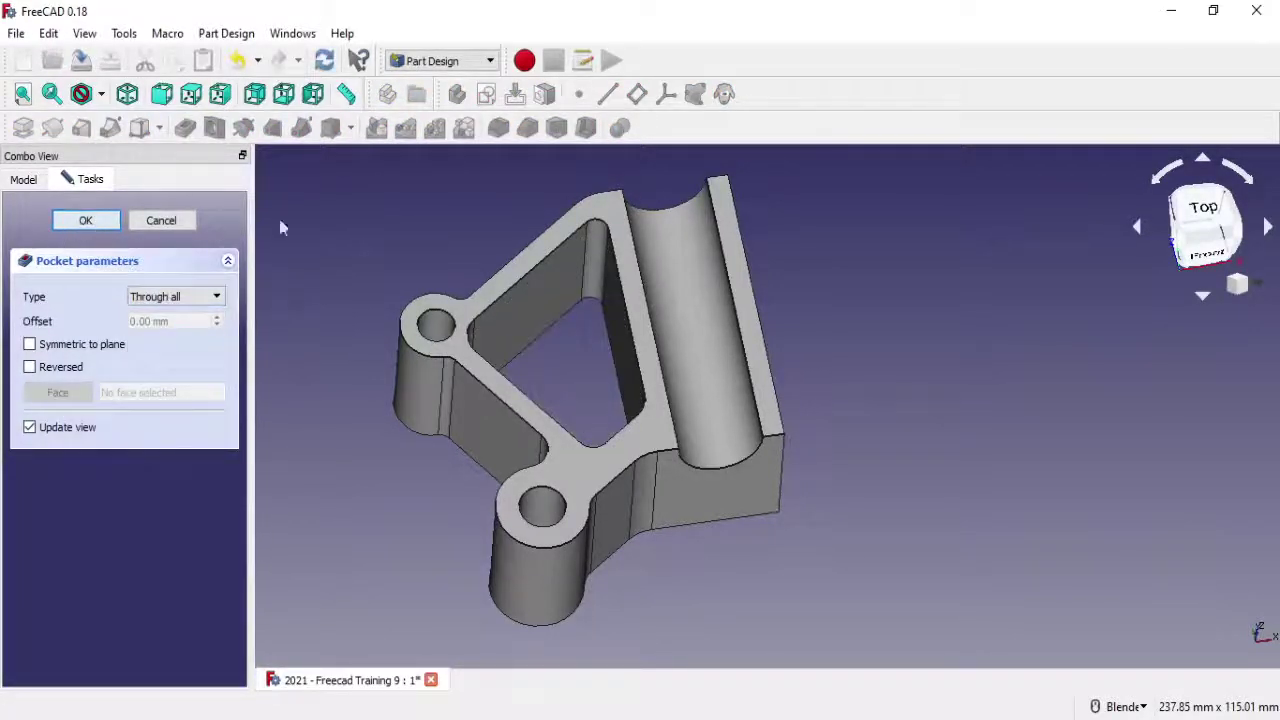
mouse_move(680, 330)
middle_down()
mouse_move(700, 349)
mouse_move(688, 403)
mouse_move(646, 309)
mouse_move(757, 346)
mouse_move(697, 468)
mouse_move(723, 457)
mouse_move(880, 500)
middle_up()
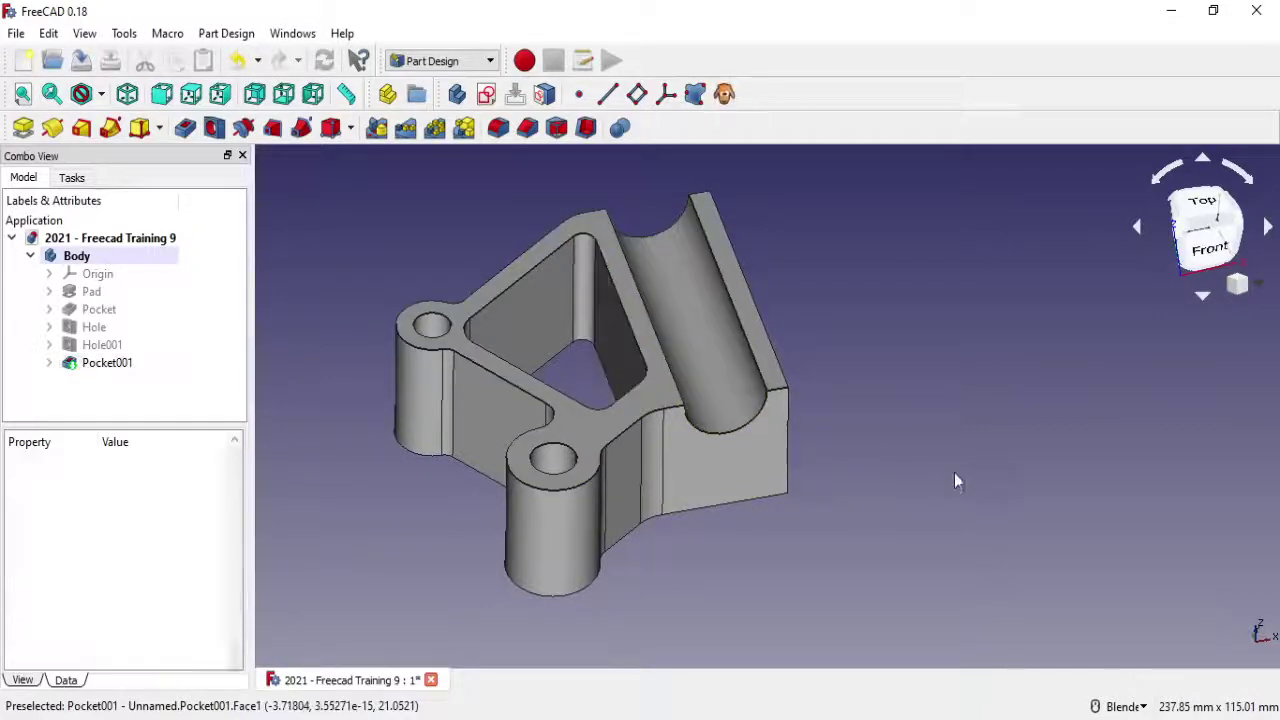
Orient the view and select the bracket's top face
middle_drag(879, 414, 883, 388)
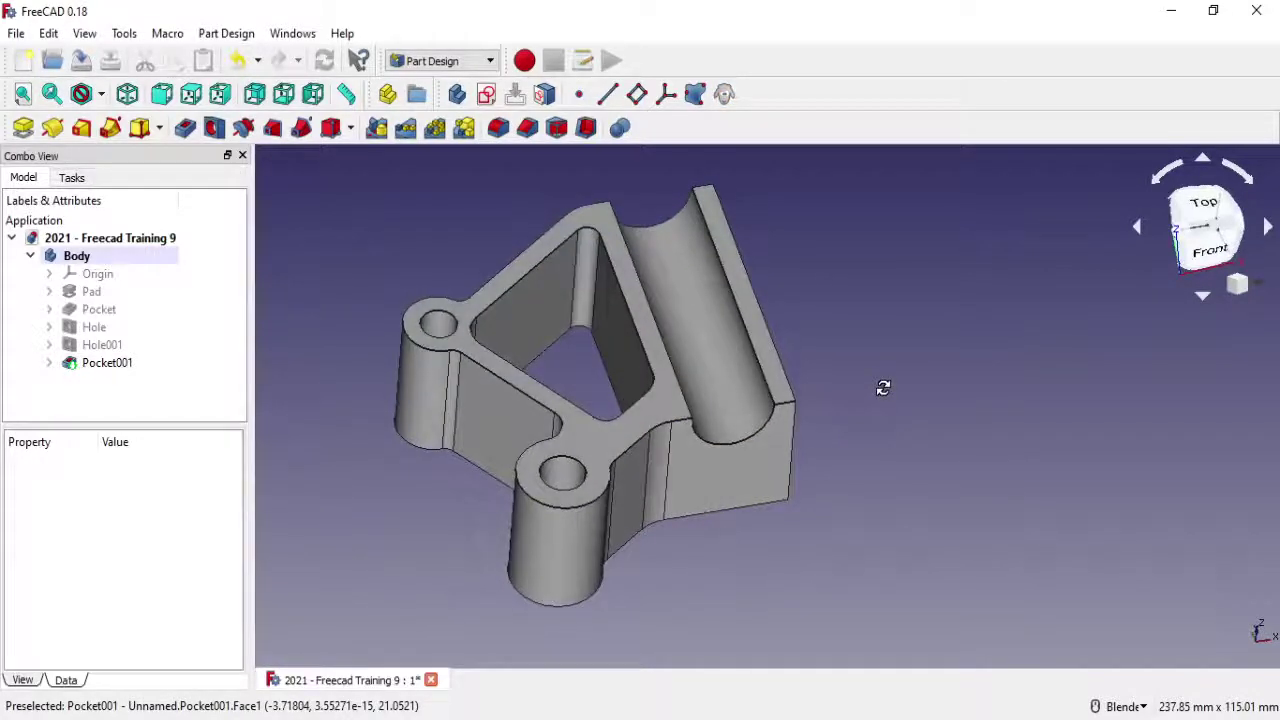
key(2)
mouse_move(843, 478)
middle_down()
mouse_move(820, 420)
mouse_move(800, 480)
mouse_move(849, 457)
middle_up()
click(650, 490)
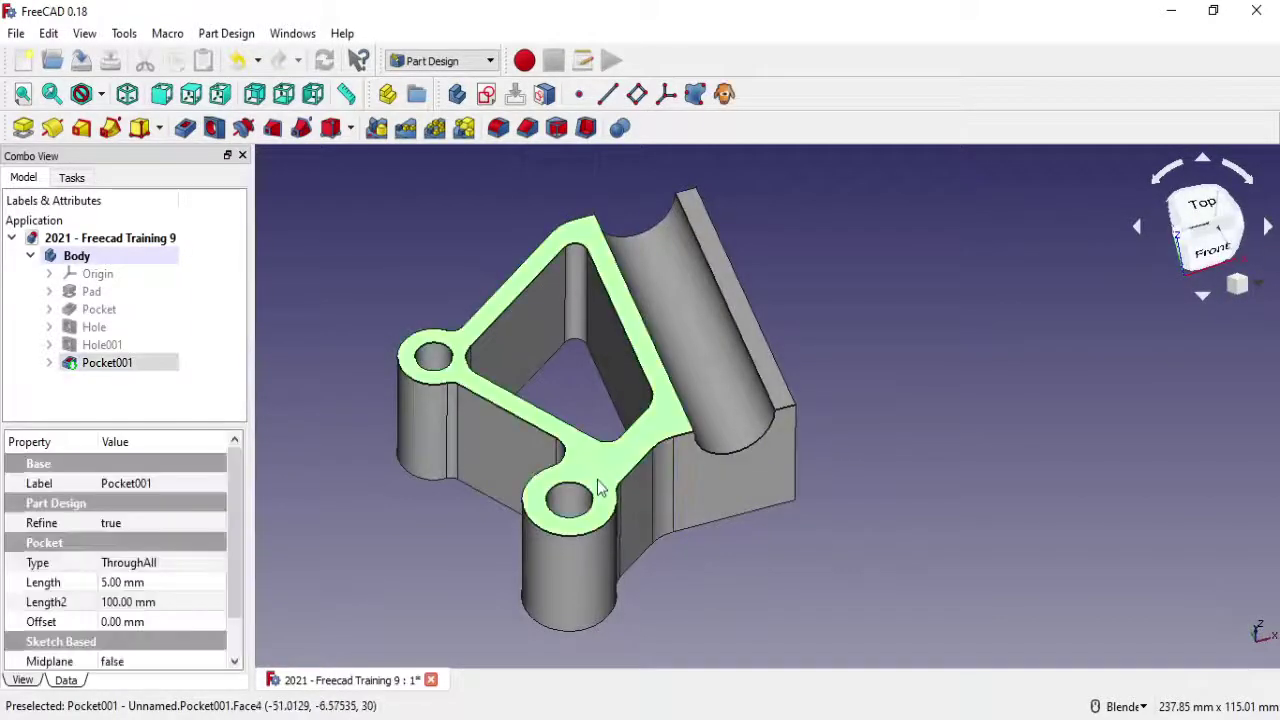
click(986, 518)
middle_drag(990, 517, 971, 597)
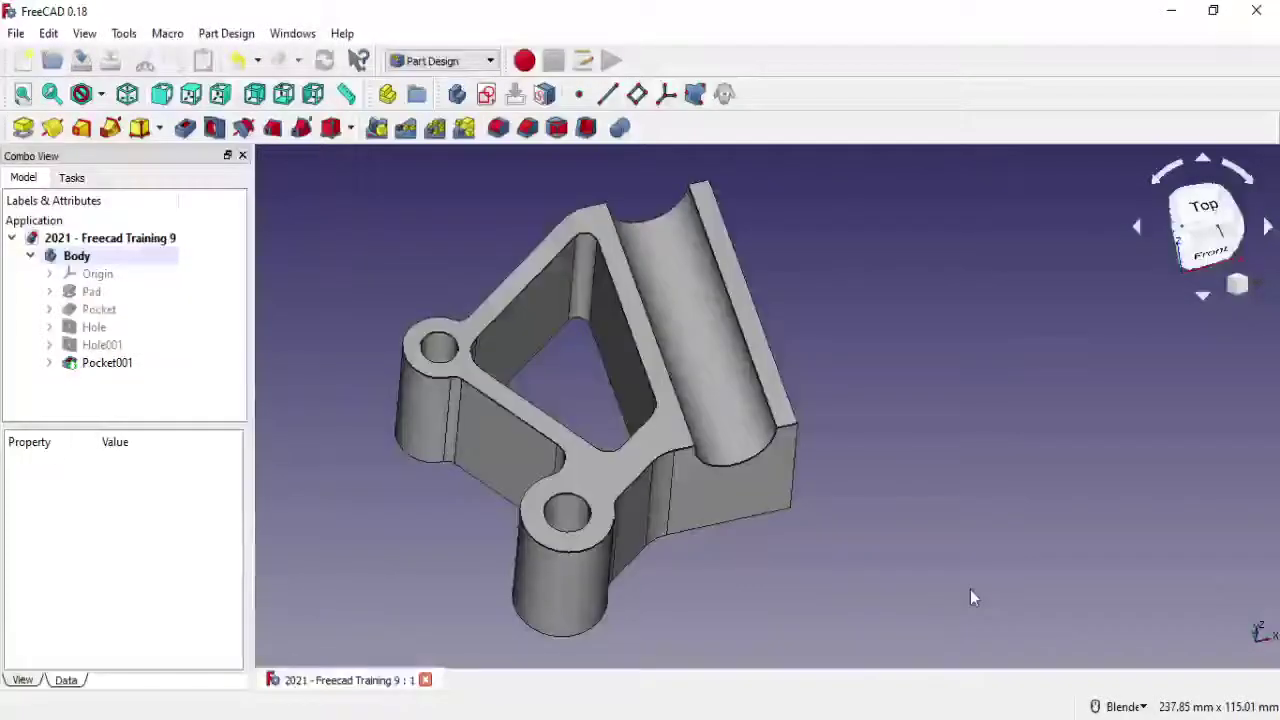
middle_drag(920, 523, 881, 497)
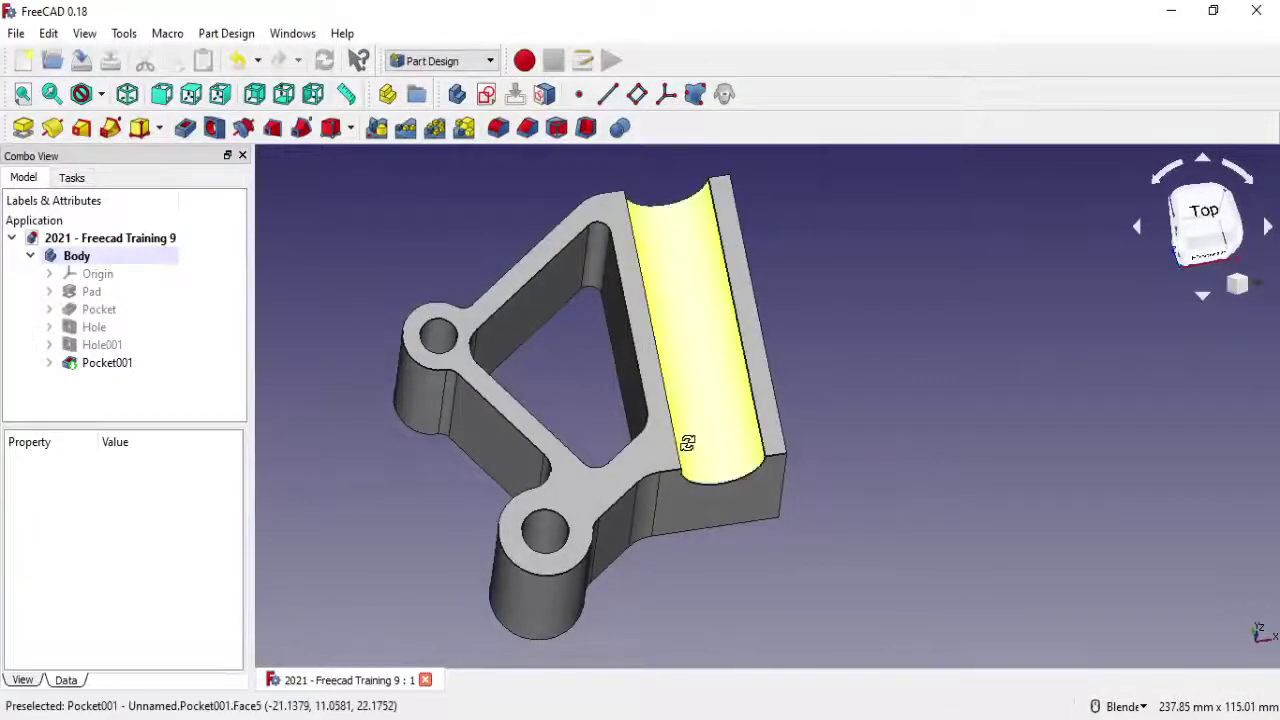
mouse_move(686, 443)
middle_down()
mouse_move(680, 514)
mouse_move(691, 446)
middle_up()
click(655, 492)
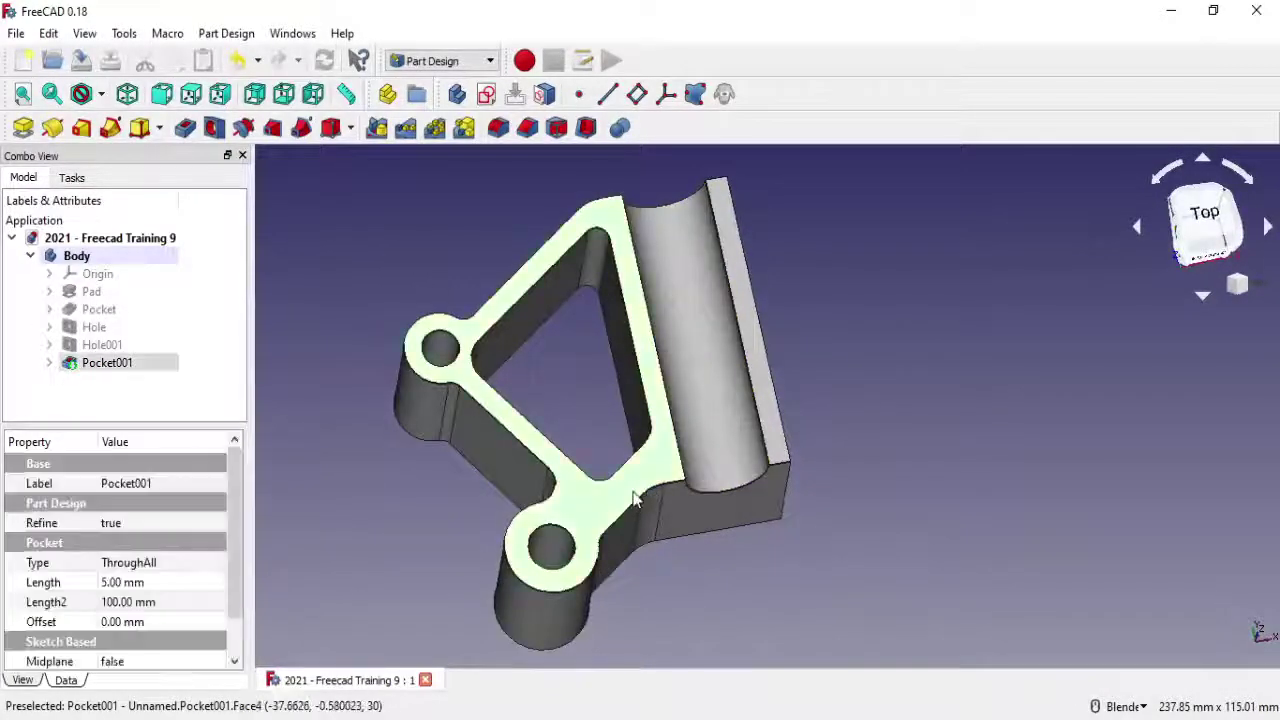
Create Sketch005 on the top face and close it without drawing anything
click(486, 94)
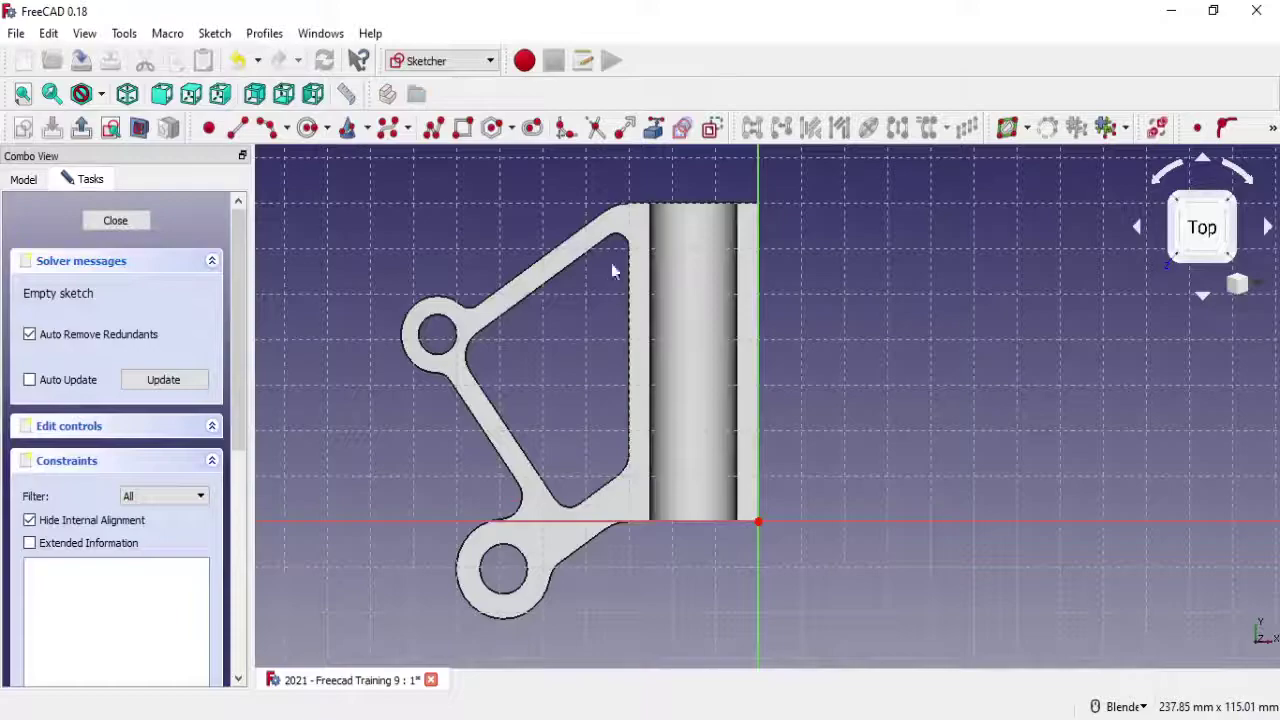
click(432, 130)
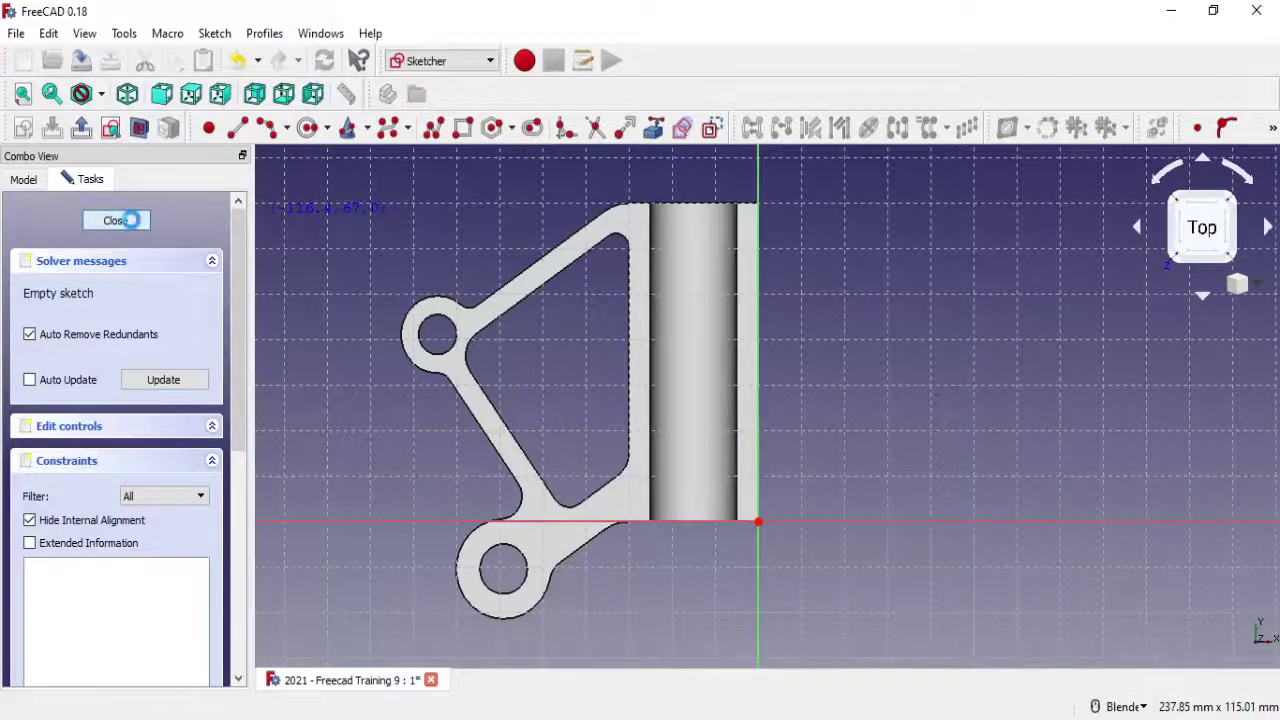
click(130, 220)
middle_drag(858, 426, 856, 377)
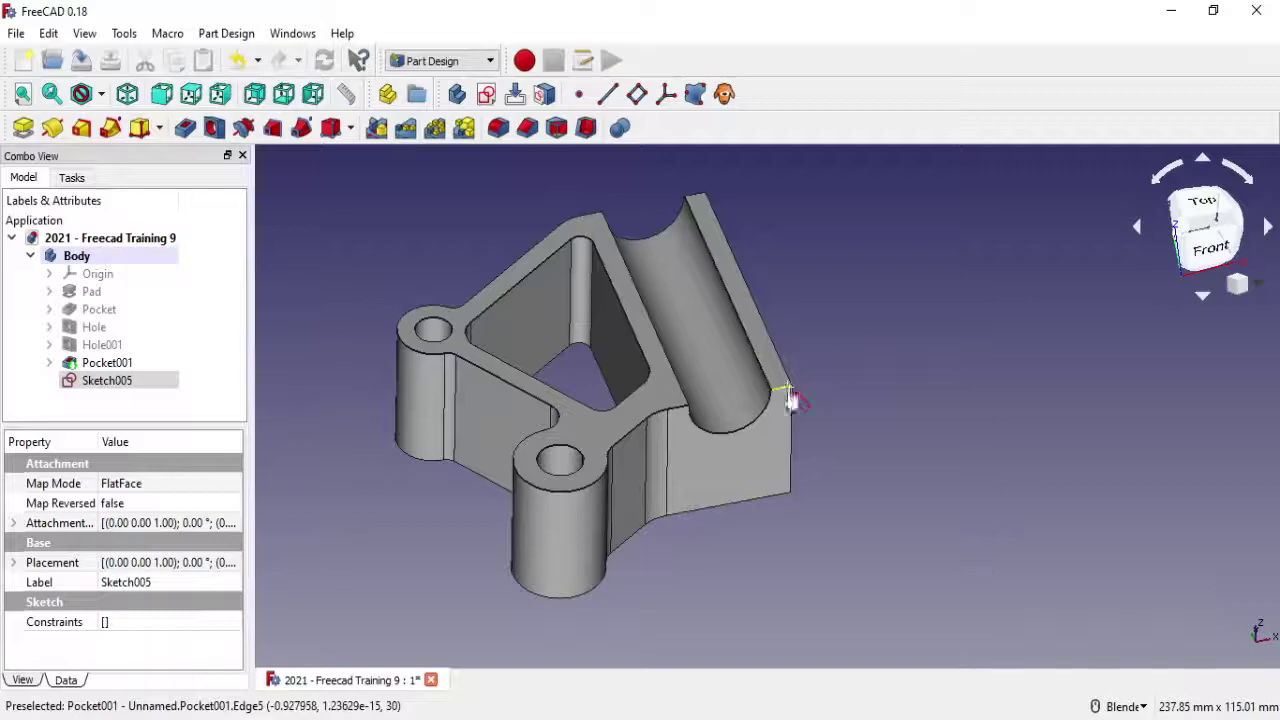
click(784, 494)
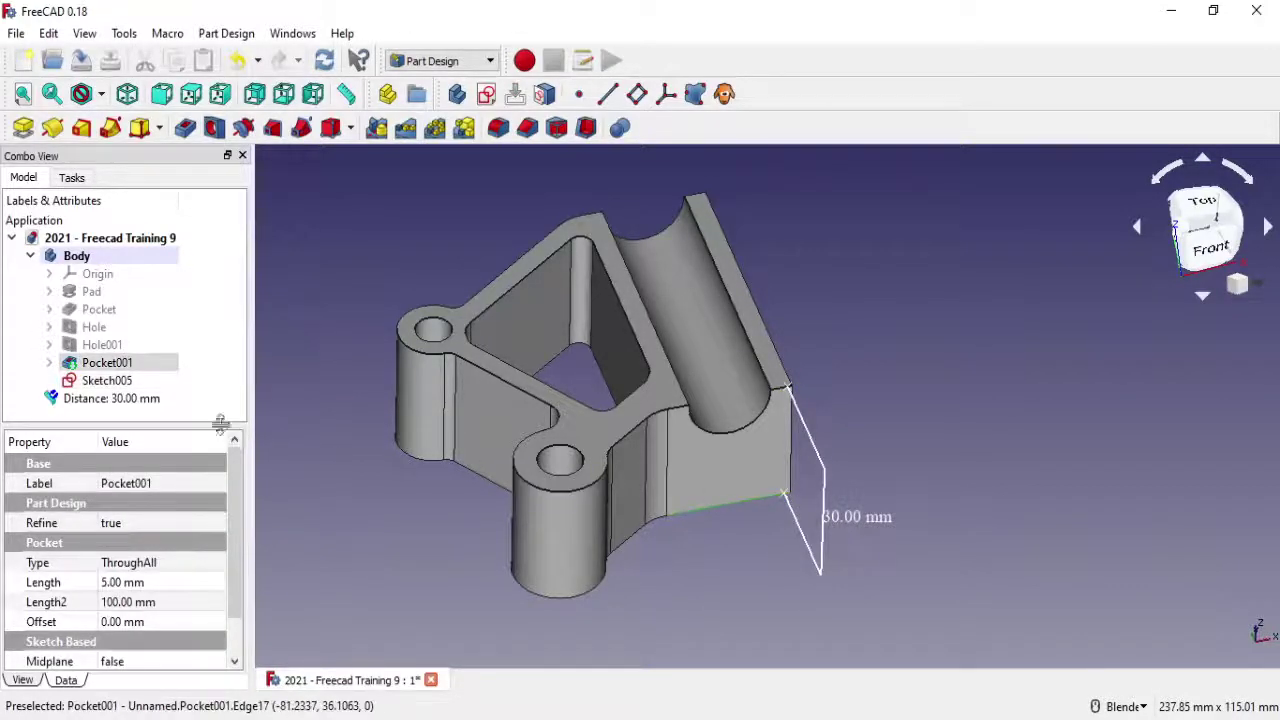
click(130, 400)
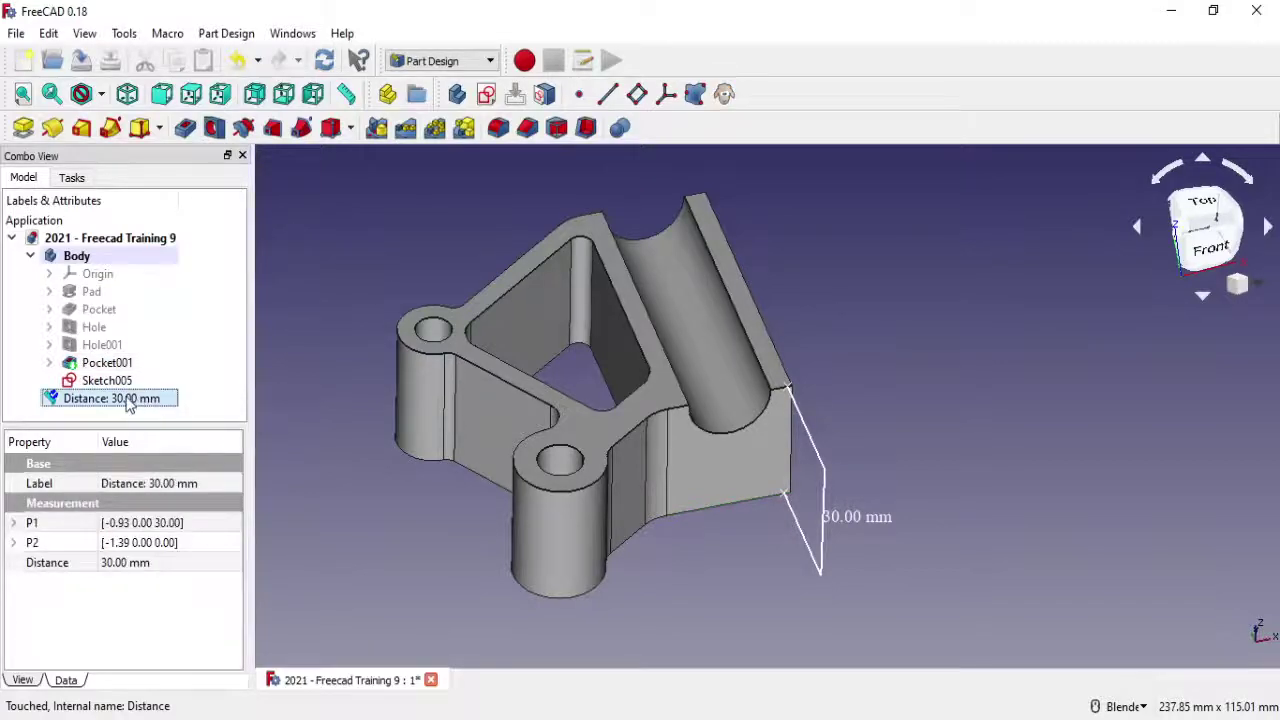
right_click(128, 400)
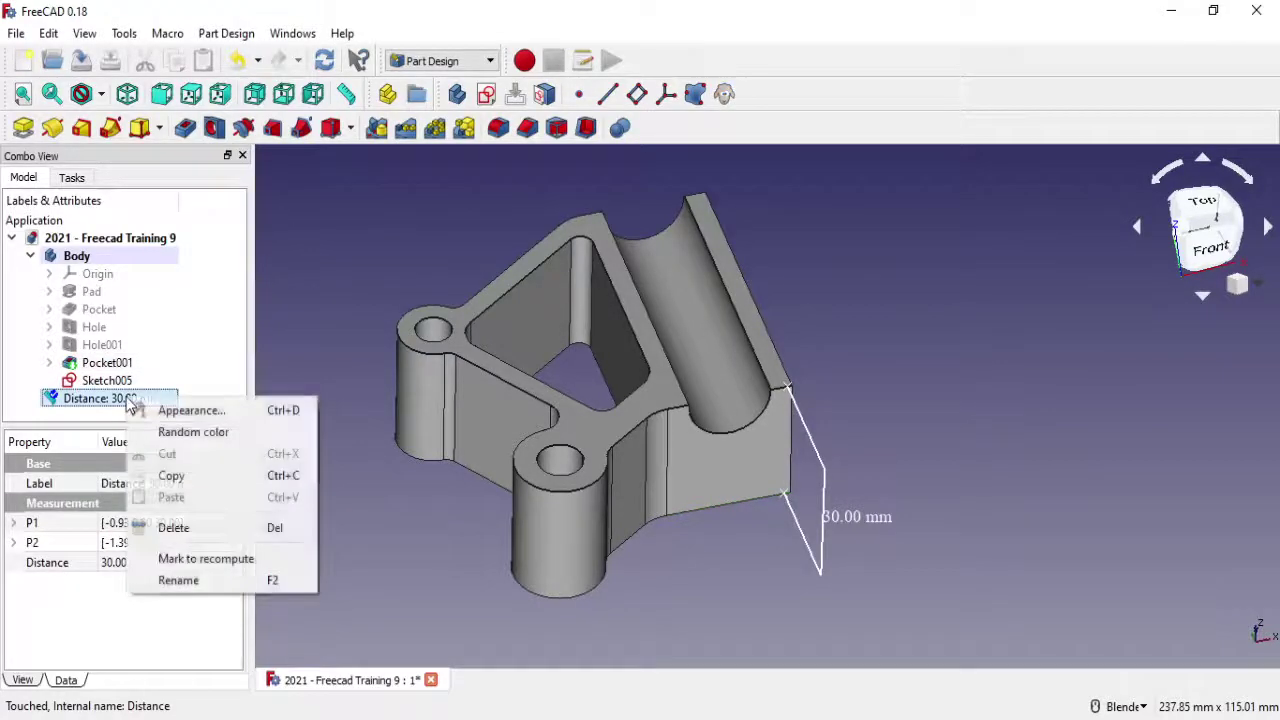
click(173, 527)
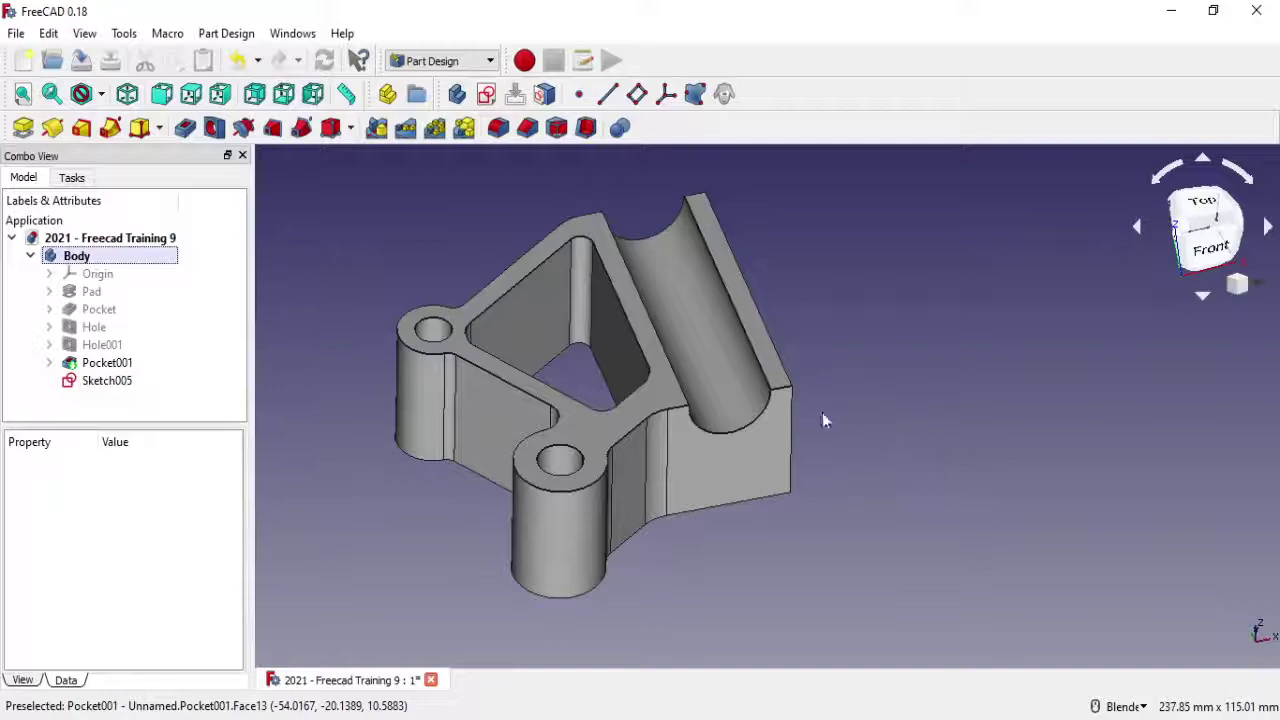
click(118, 370)
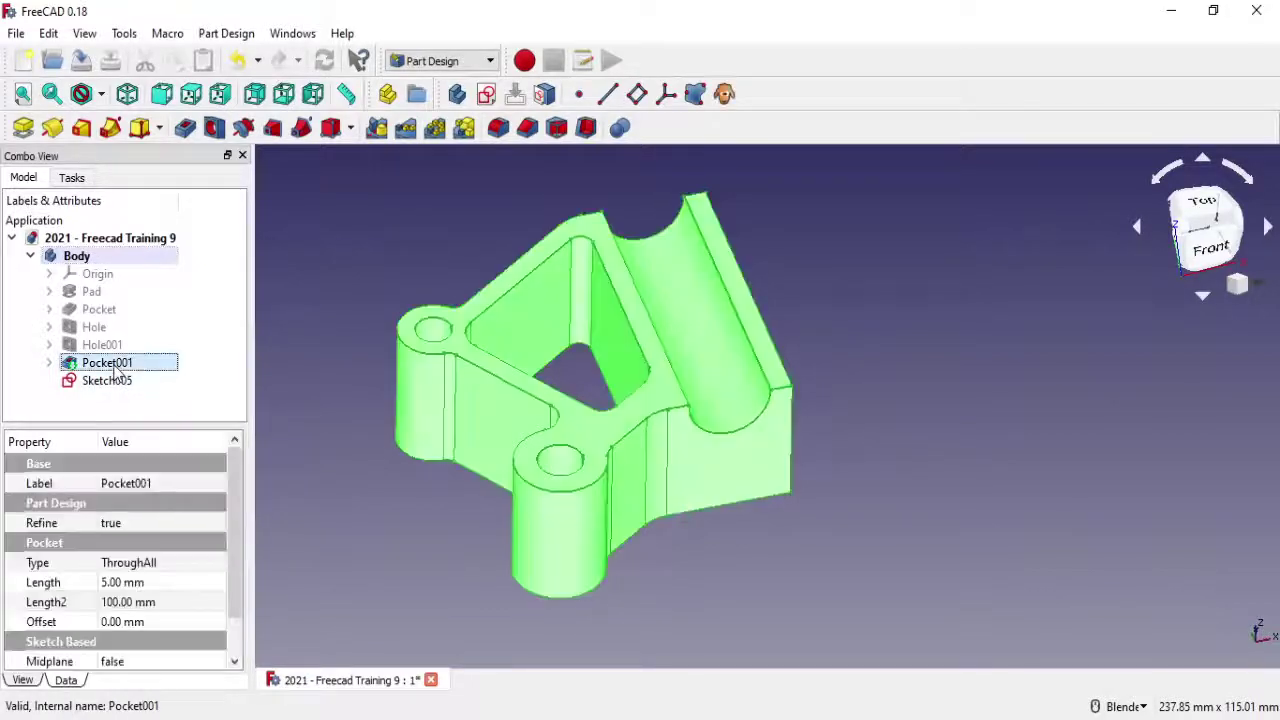
click(104, 348)
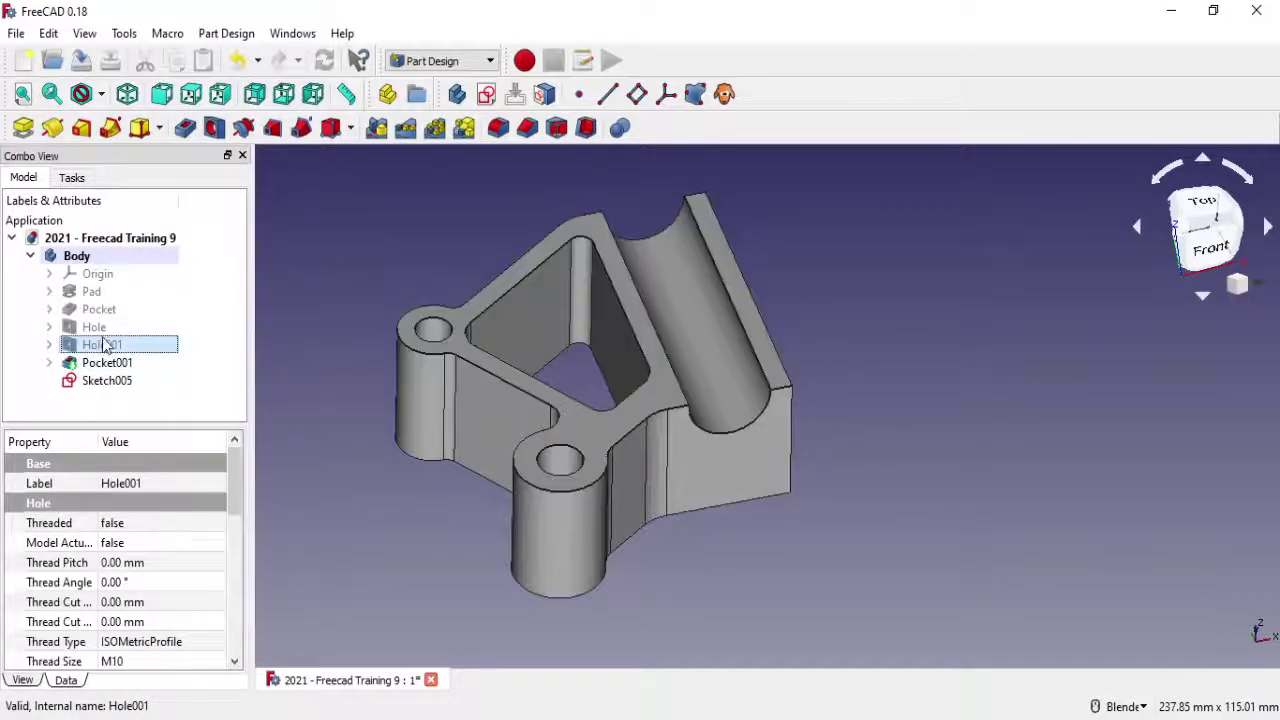
click(97, 332)
click(97, 311)
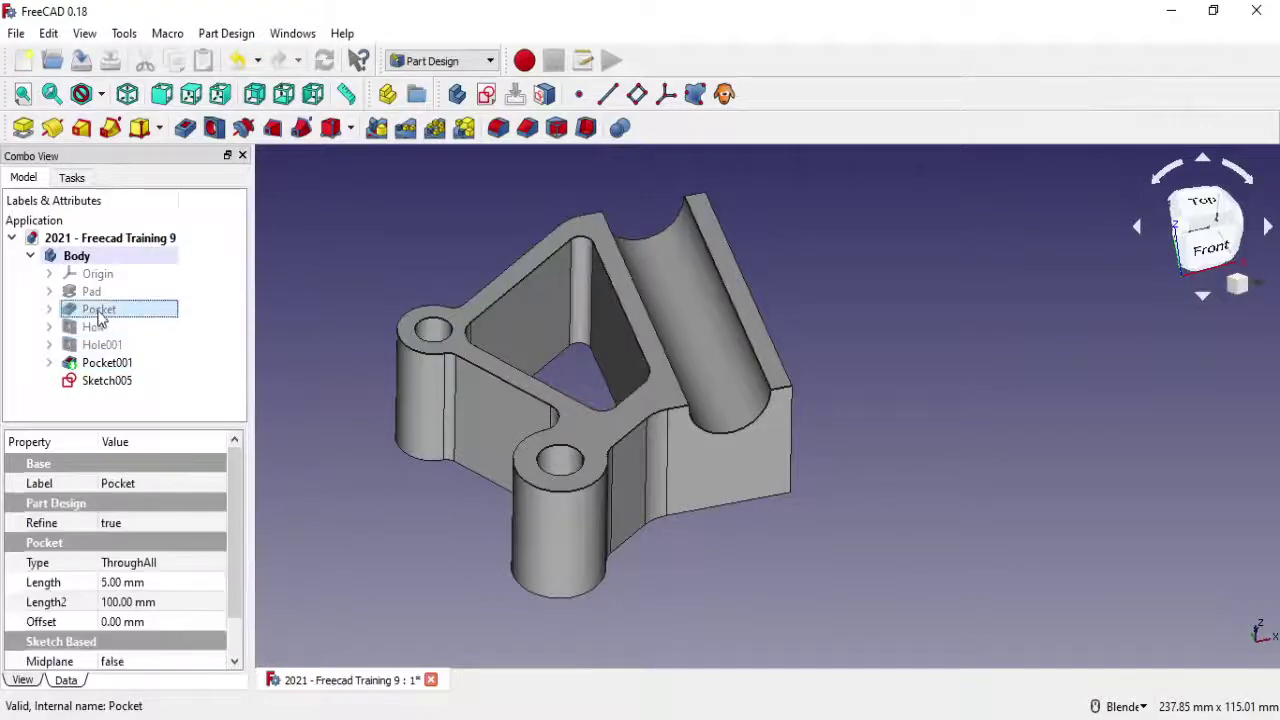
click(91, 295)
right_click(92, 298)
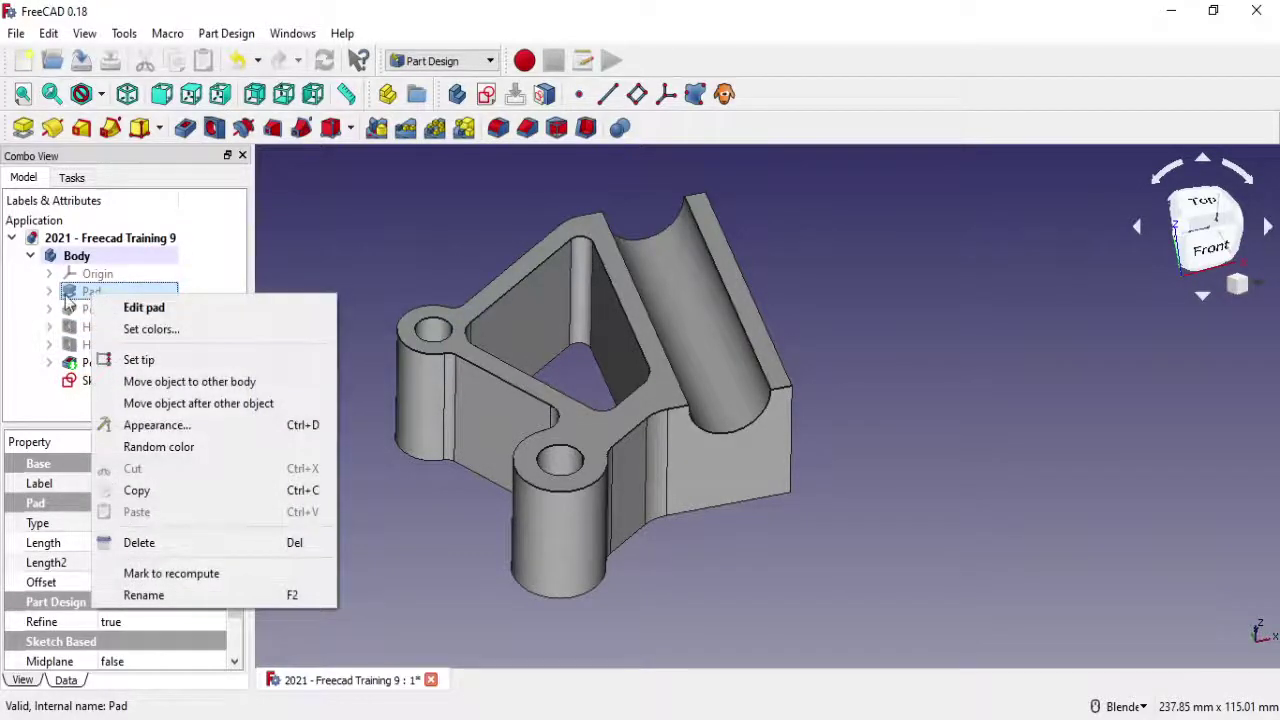
click(144, 307)
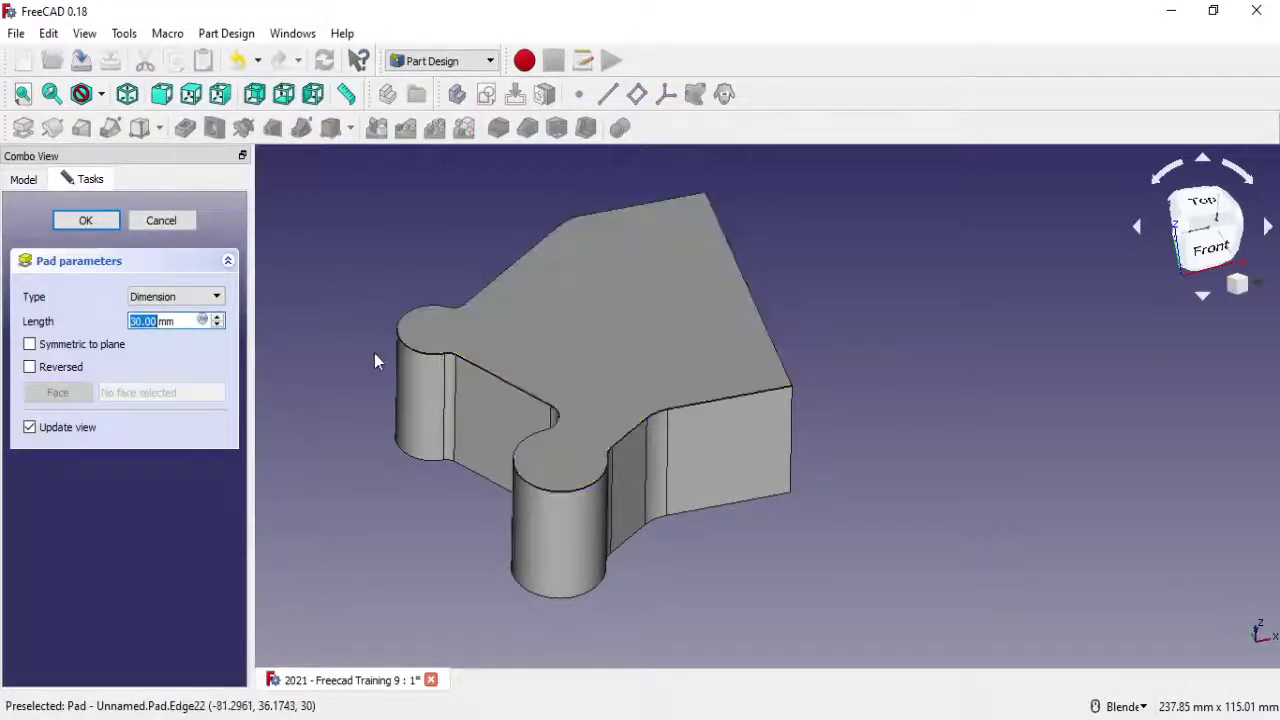
text(20)
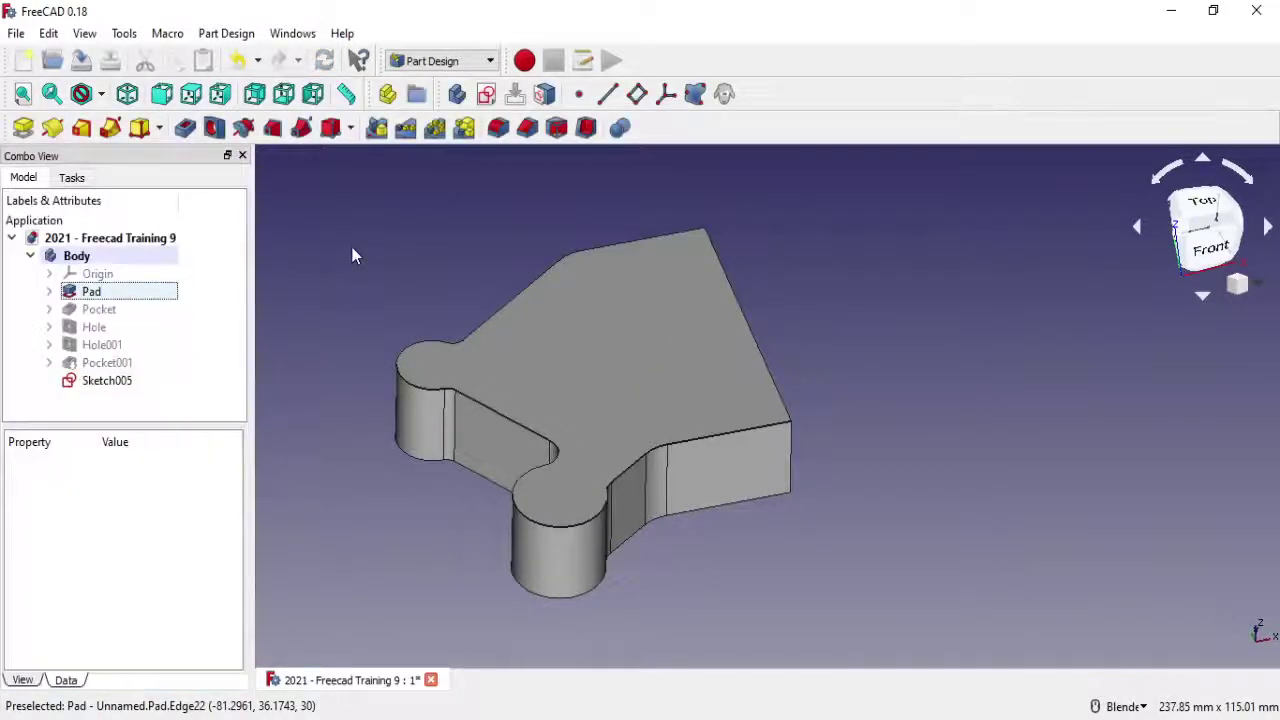
double_click(120, 363)
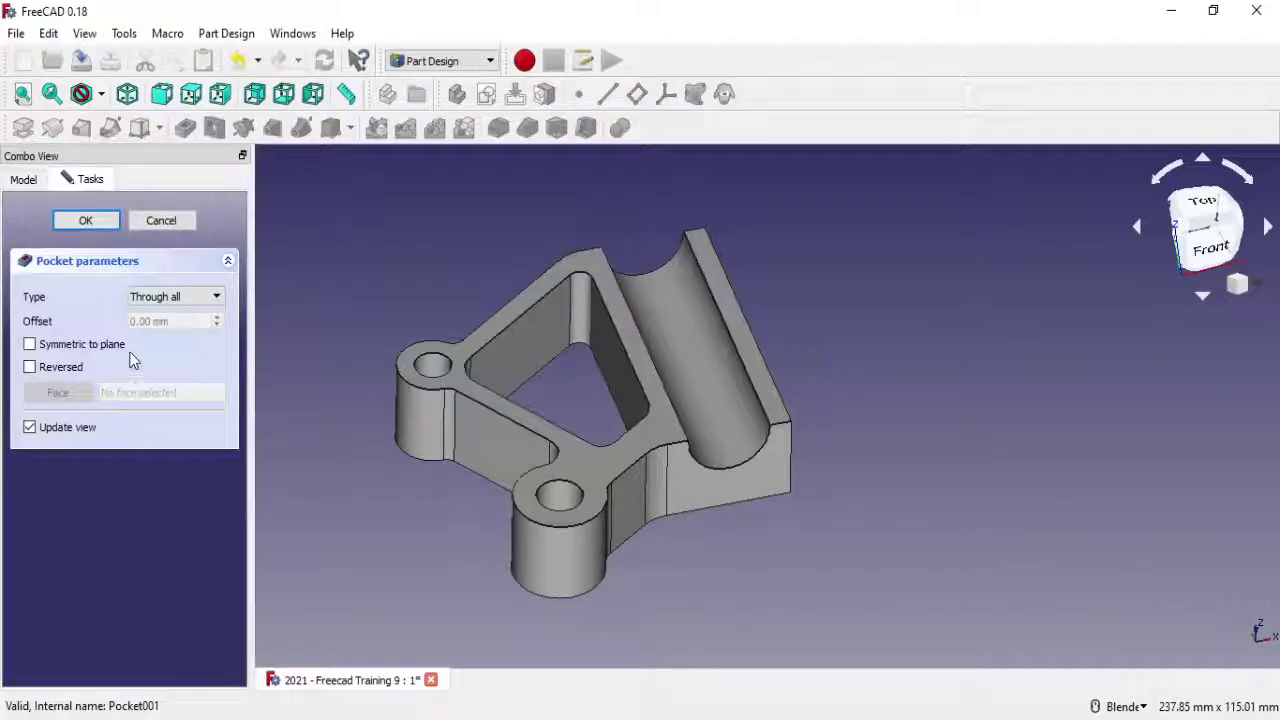
click(165, 221)
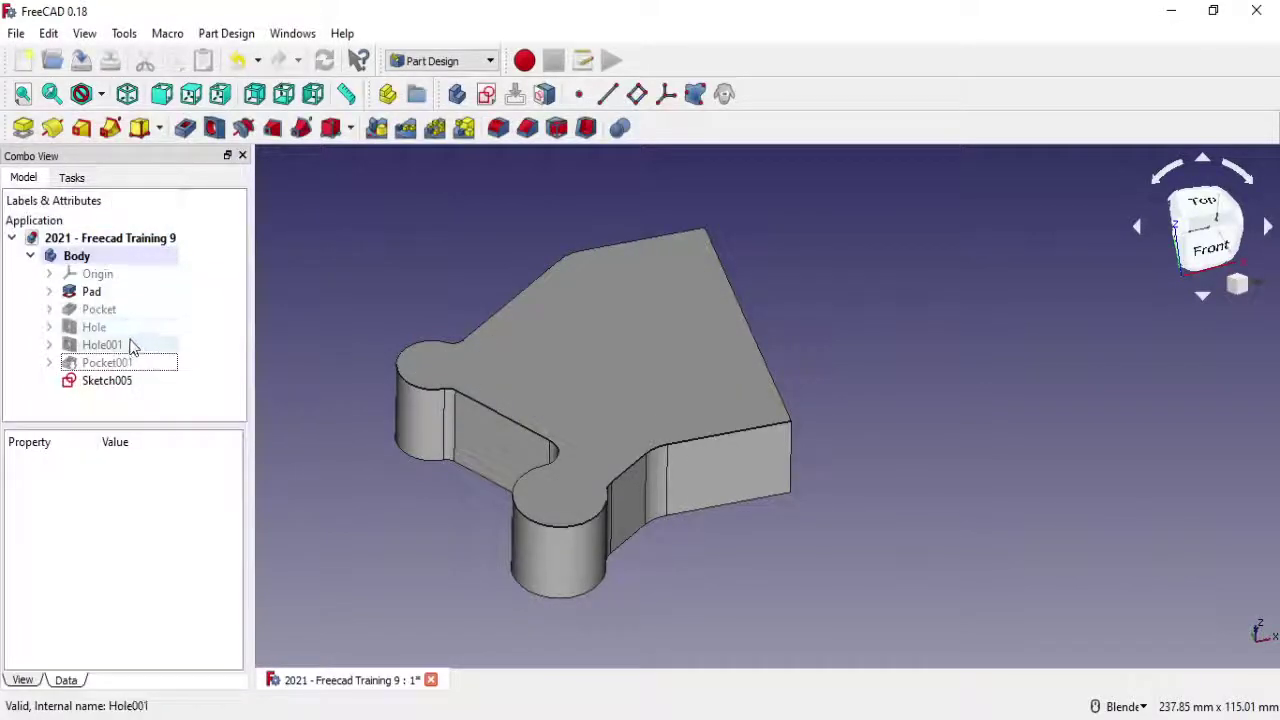
click(97, 314)
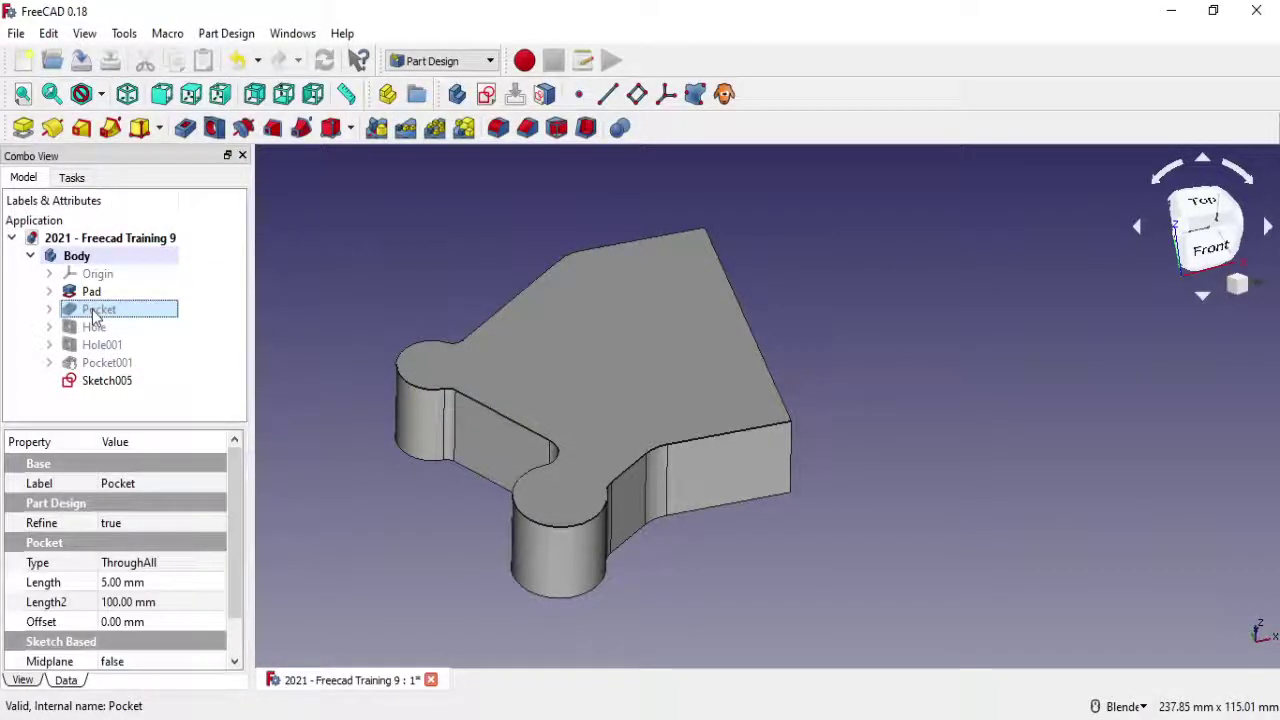
double_click(95, 312)
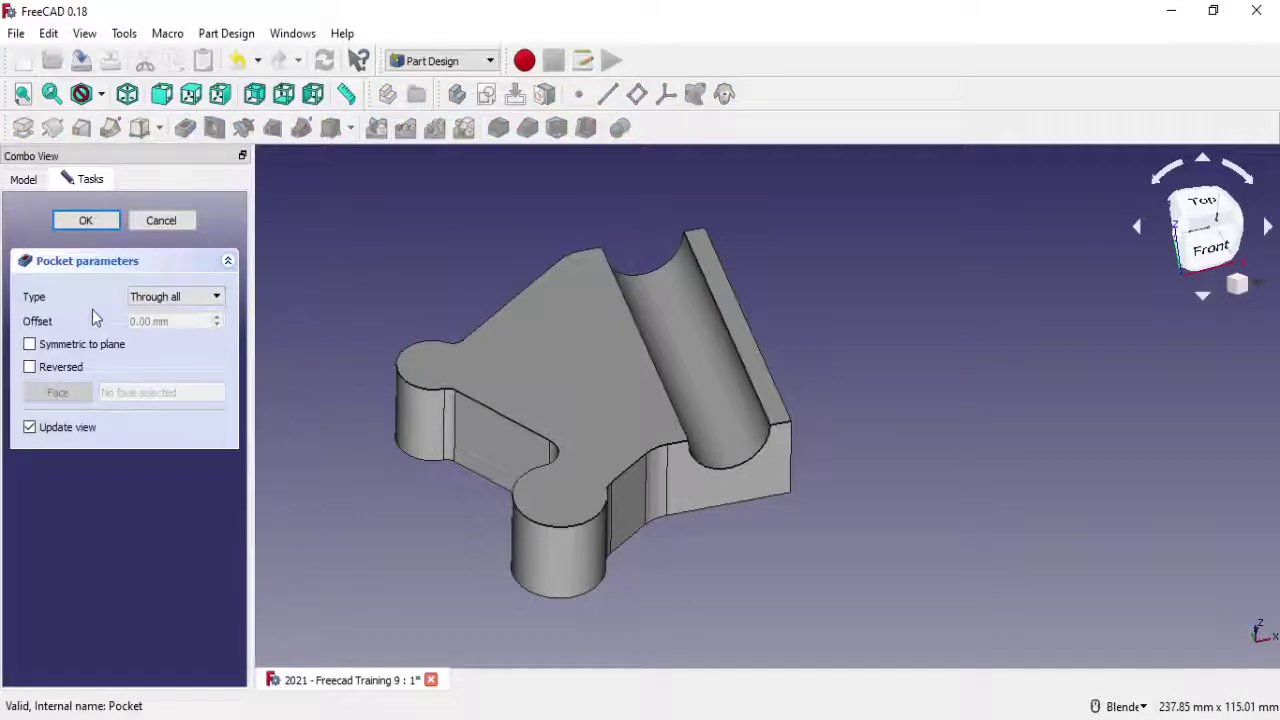
click(161, 220)
right_click(110, 364)
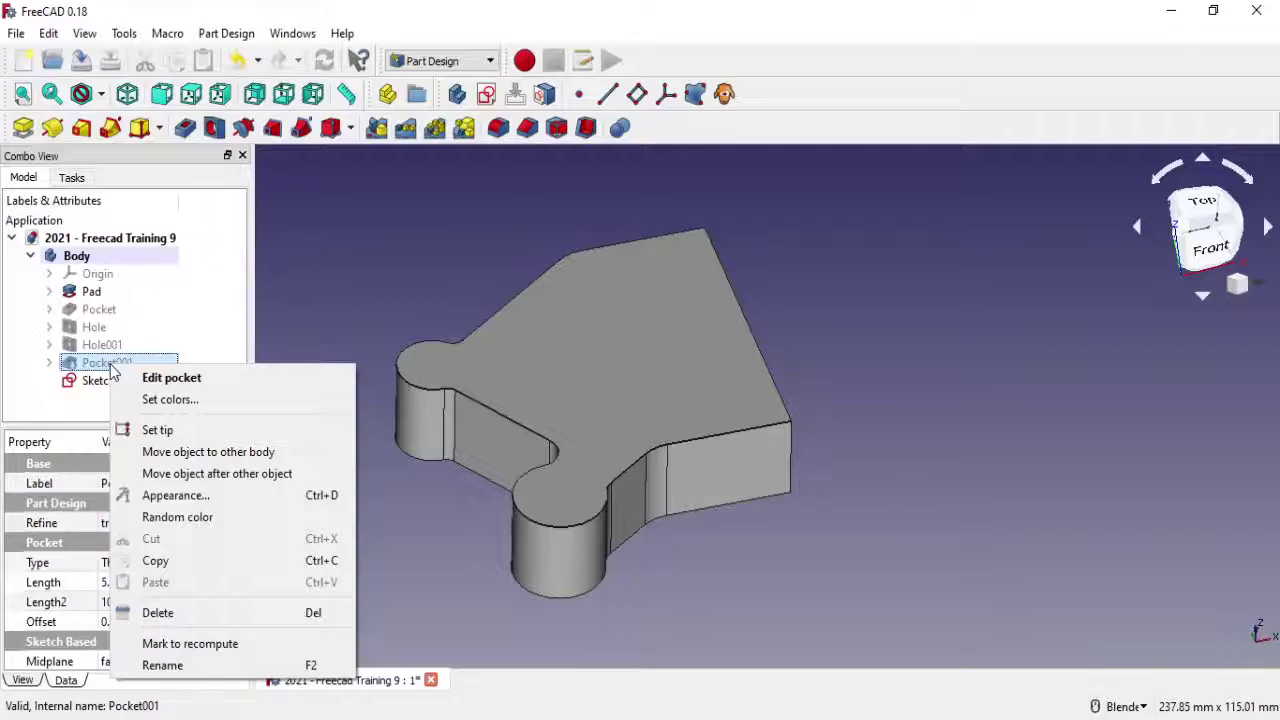
click(155, 375)
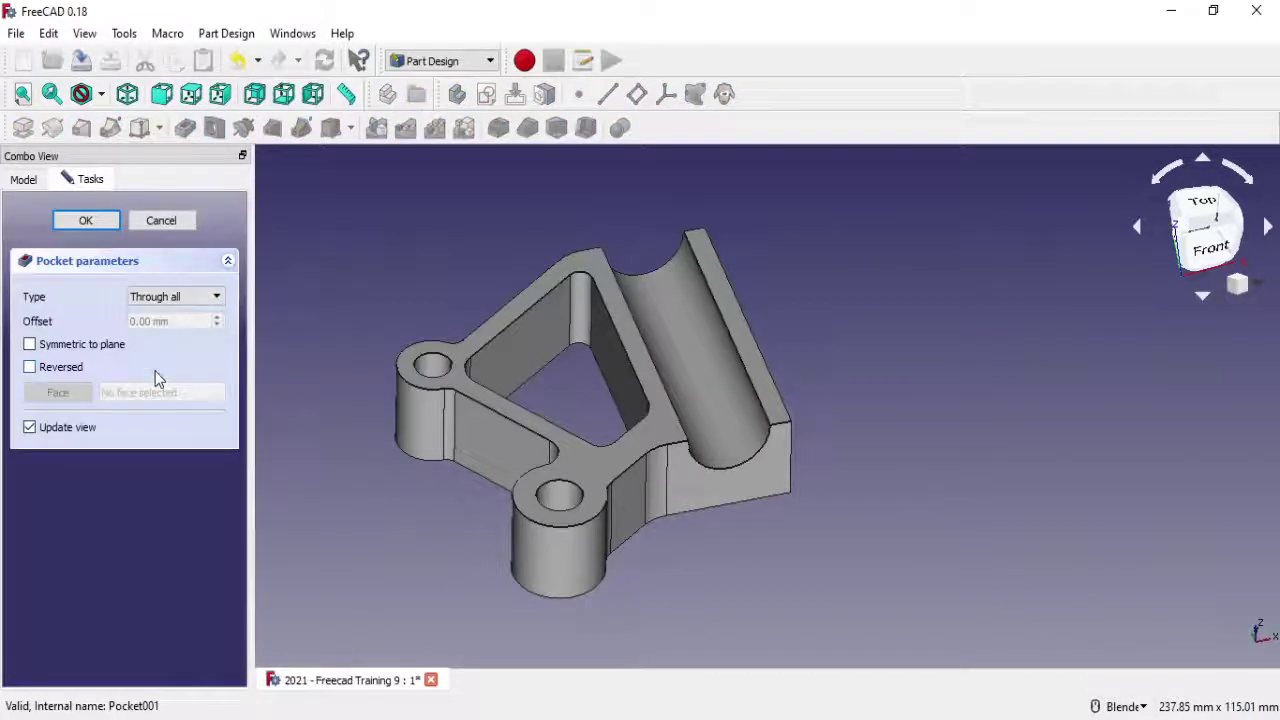
click(160, 221)
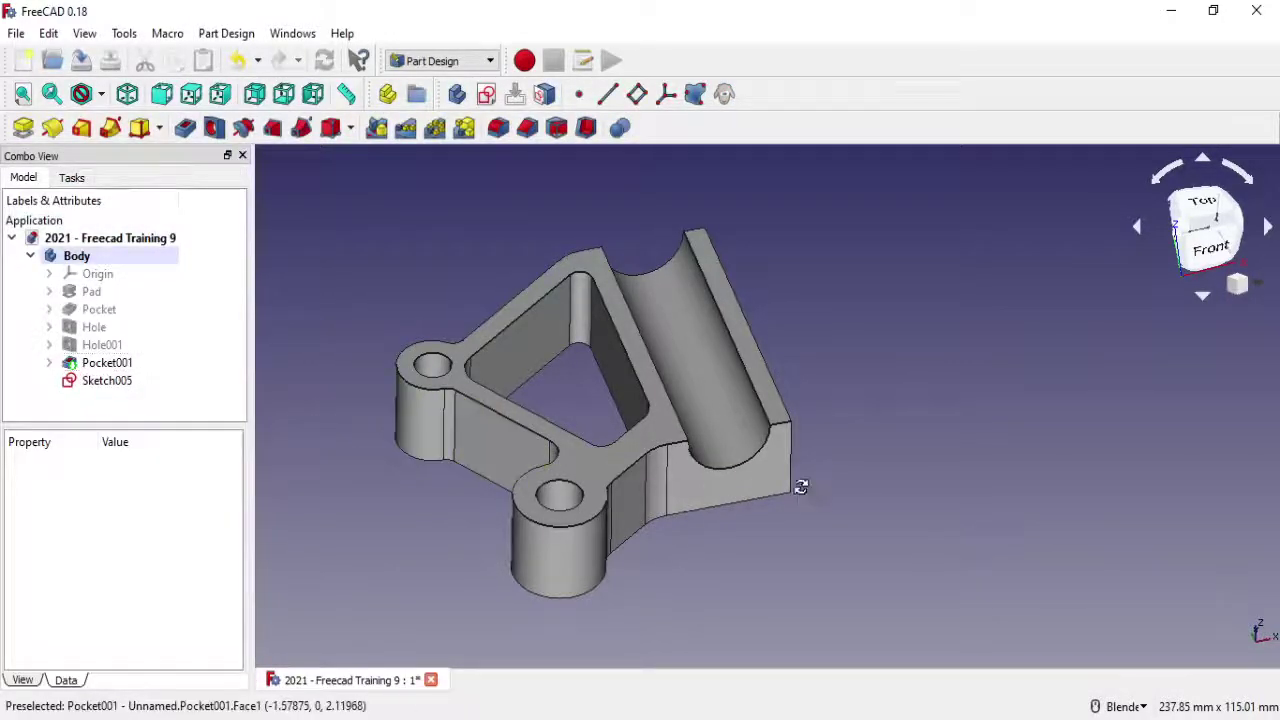
key(1)
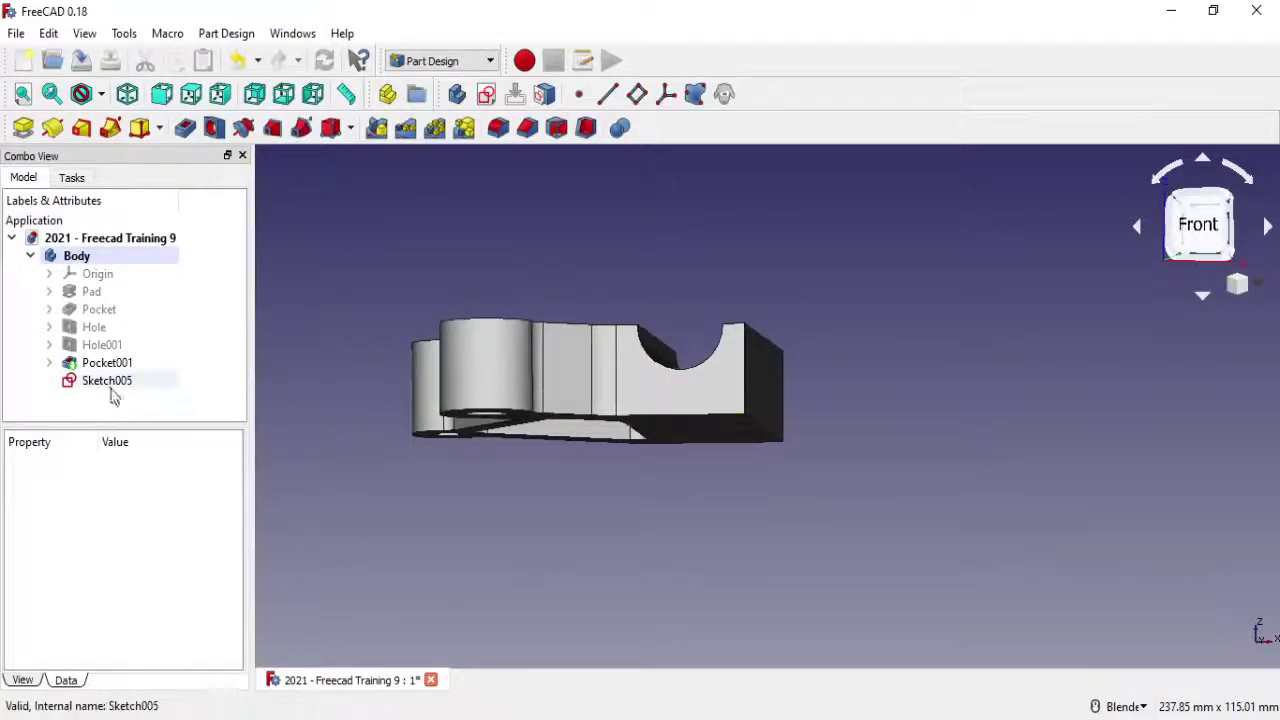
Delete the empty Sketch005 and start a new sketch on the bracket's top face
click(108, 382)
mouse_move(689, 437)
middle_down()
mouse_move(740, 366)
mouse_move(754, 493)
mouse_move(765, 418)
mouse_move(782, 480)
middle_up()
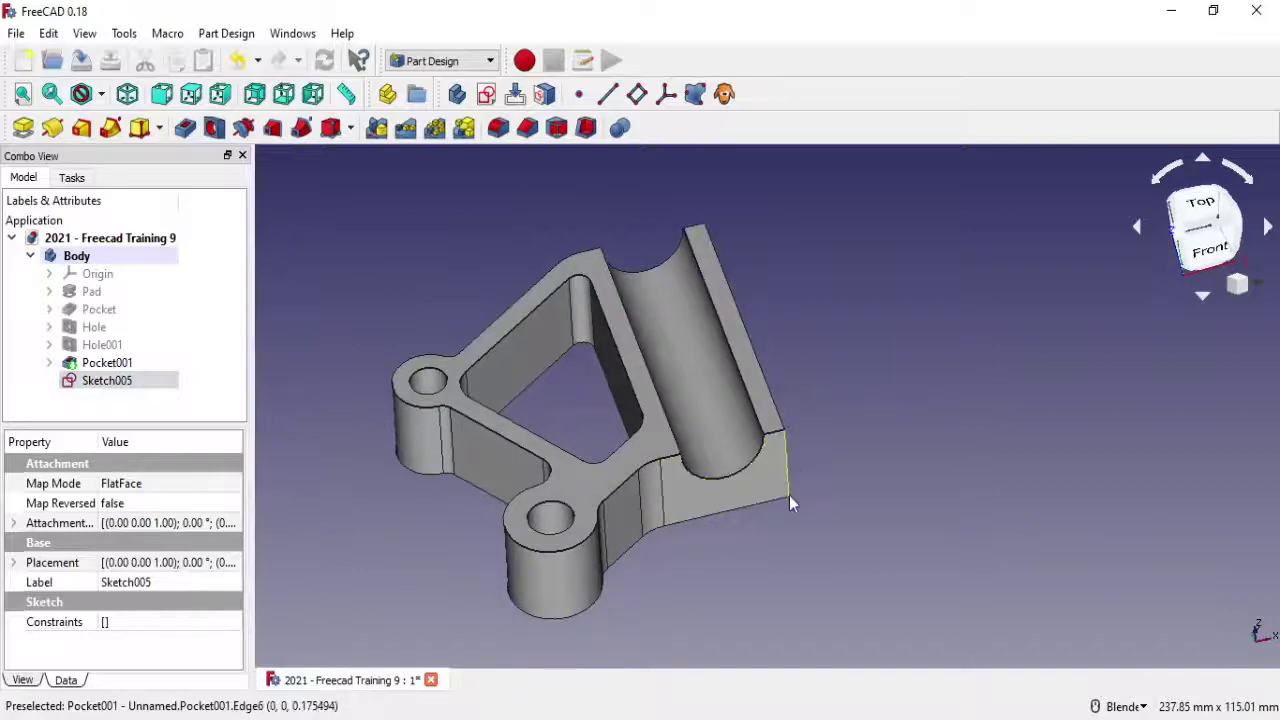
right_click(143, 392)
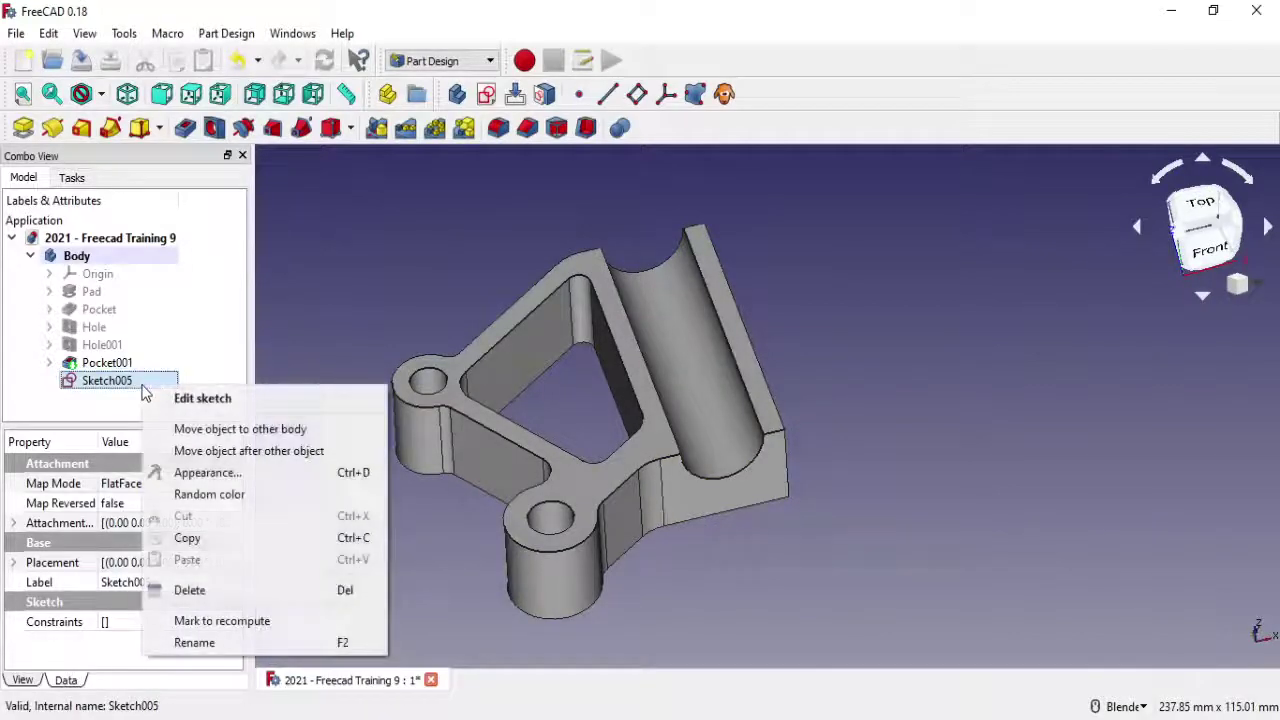
click(195, 589)
click(600, 300)
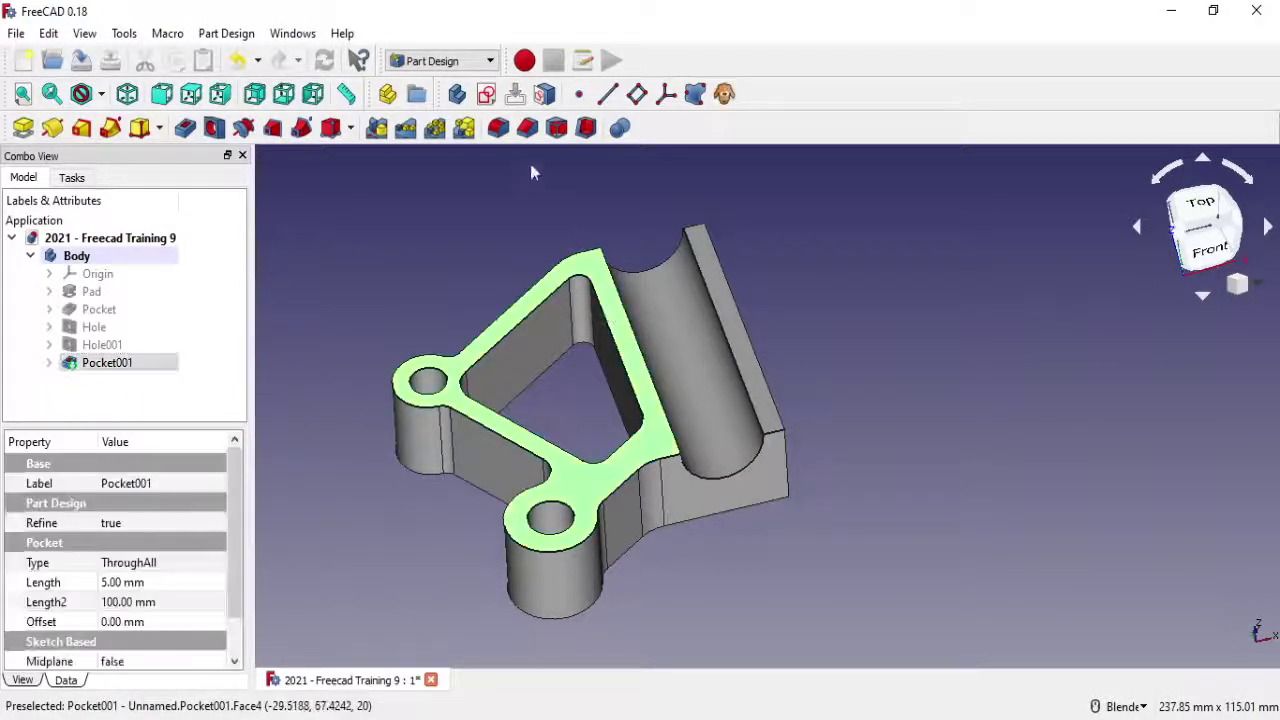
click(486, 94)
middle_drag(698, 358, 654, 373)
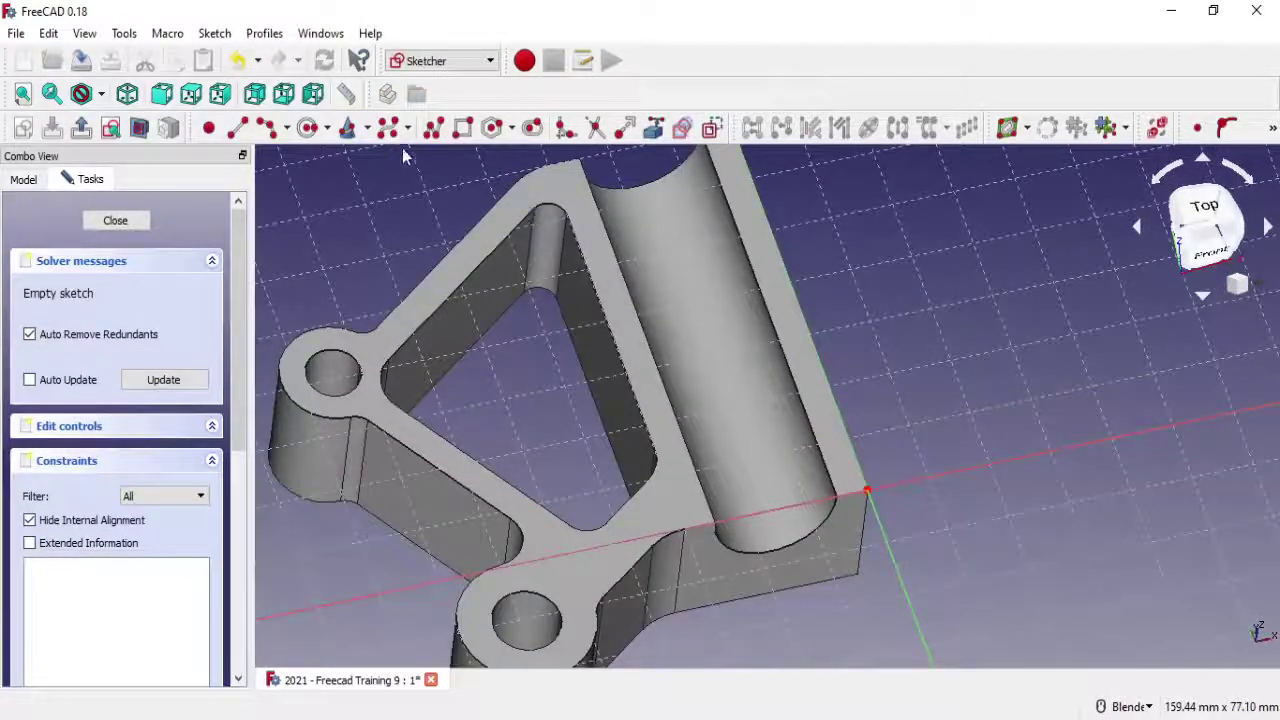
Draw a rectangle over the bracket's frame on the top face
click(433, 127)
scroll(505, 200, down, 2)
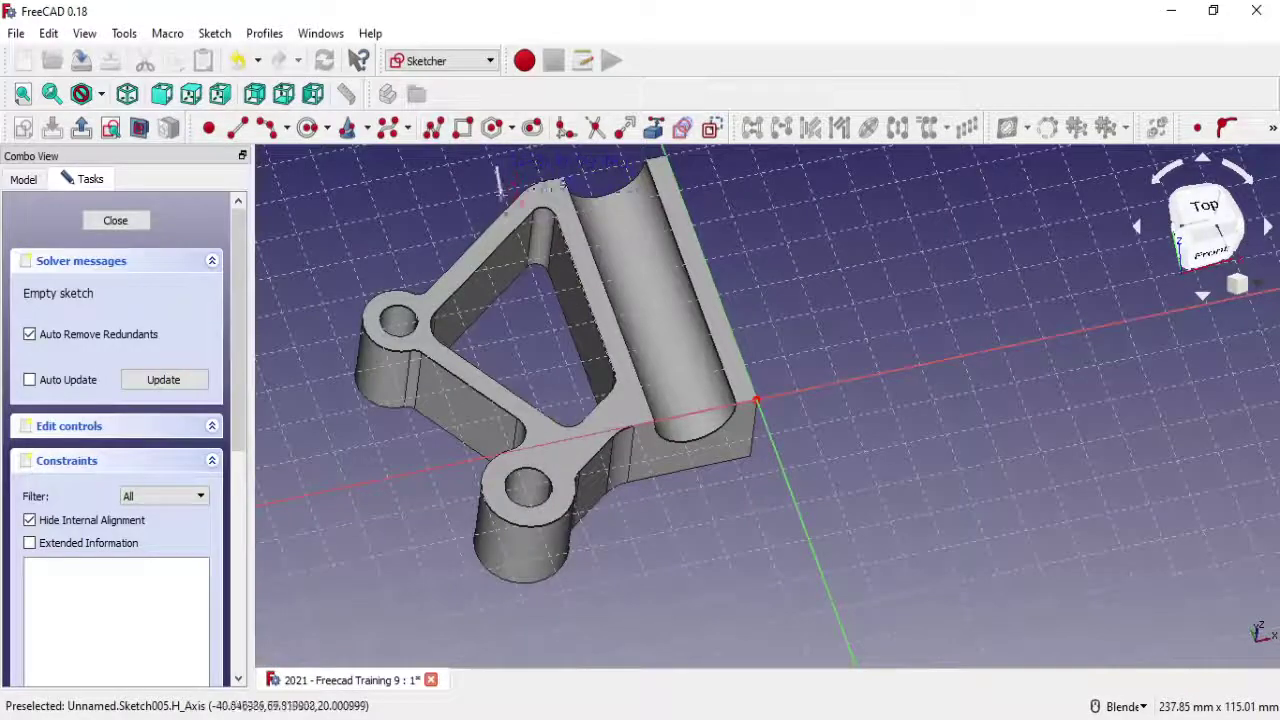
click(498, 172)
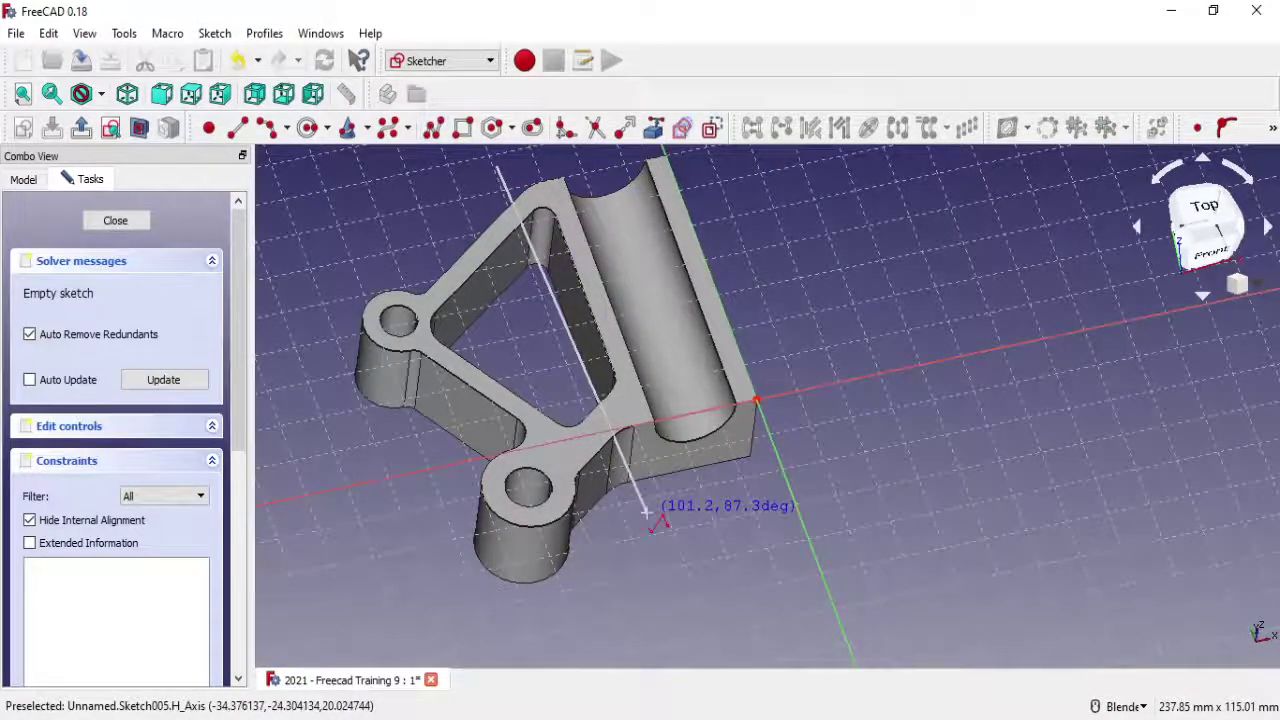
key(Escape)
click(463, 127)
scroll(443, 222, down, 2)
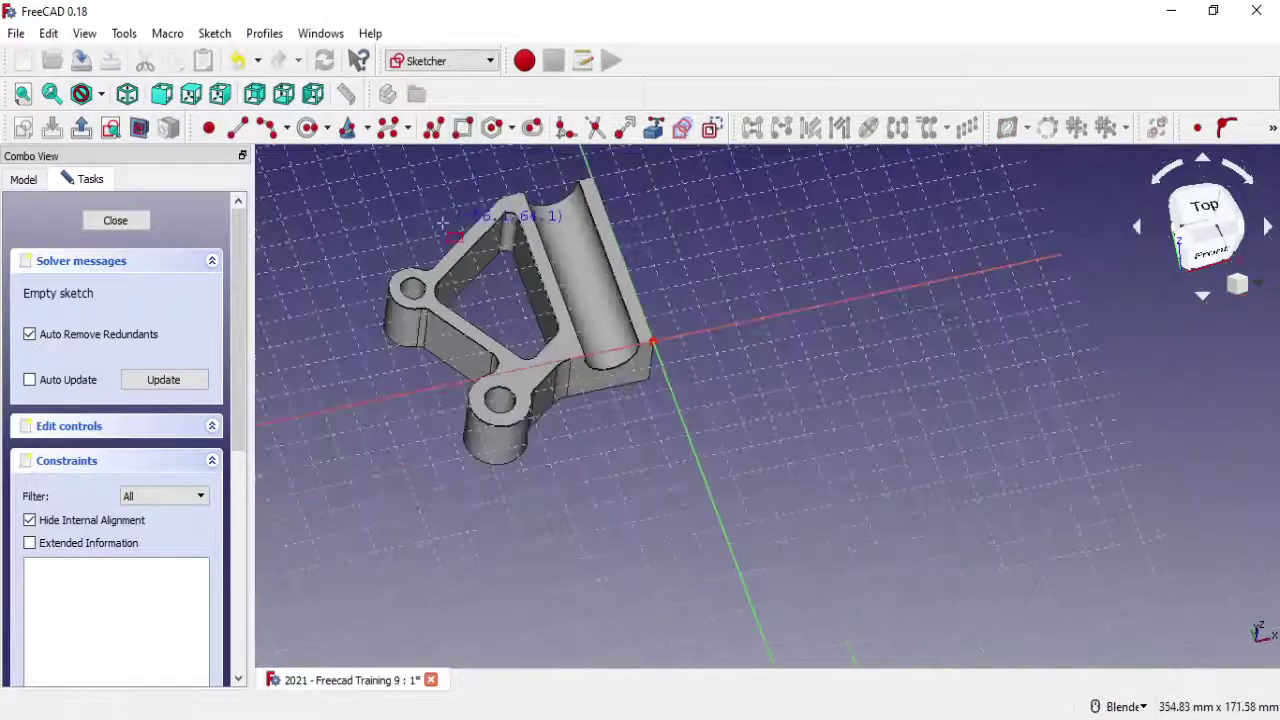
click(286, 194)
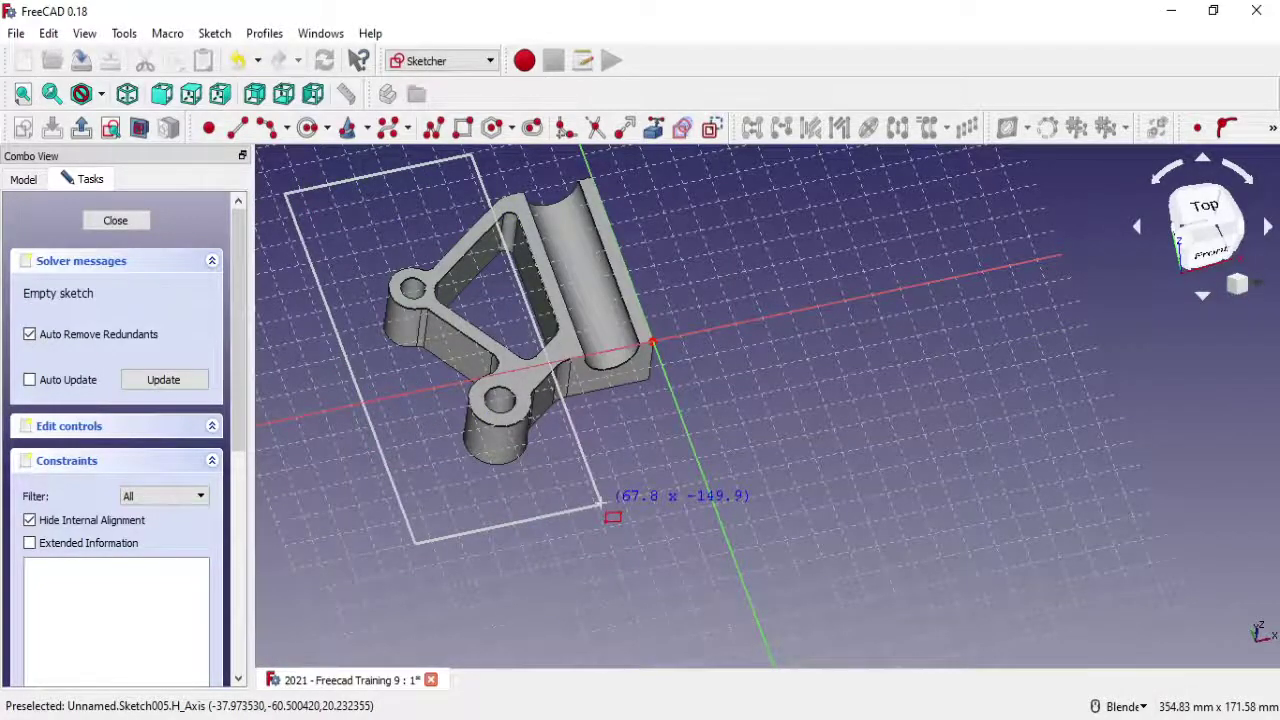
click(606, 506)
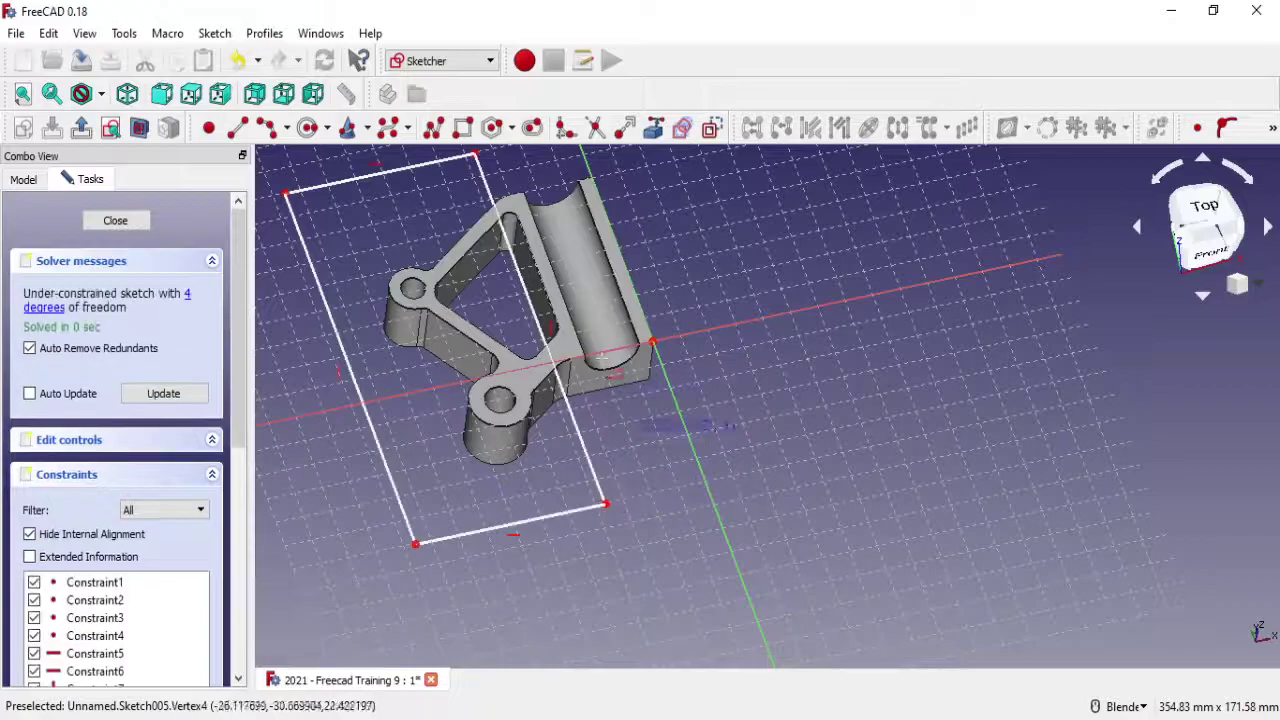
middle_drag(606, 506, 545, 372)
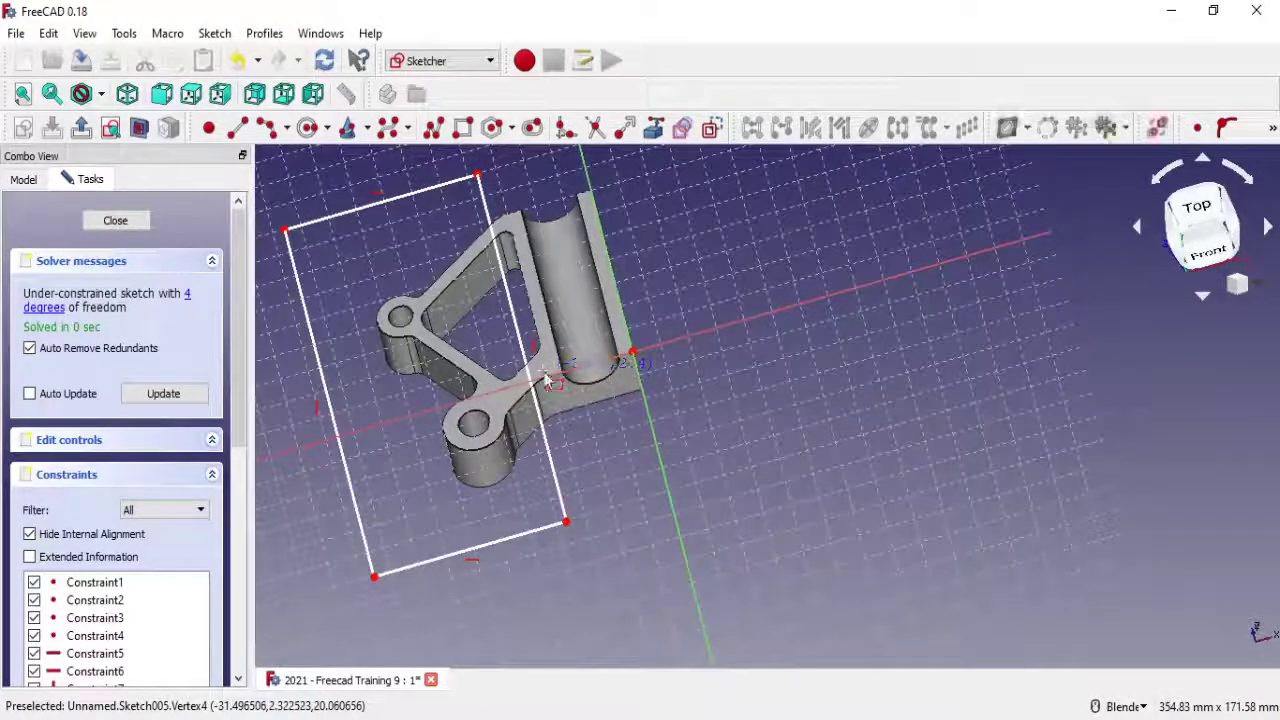
scroll(556, 348, up, 3)
scroll(556, 348, down, 3)
mouse_move(556, 348)
middle_down()
mouse_move(547, 207)
mouse_move(553, 216)
middle_up()
Fix the rectangle corner 37 mm horizontally from the origin and close the sketch
click(1274, 130)
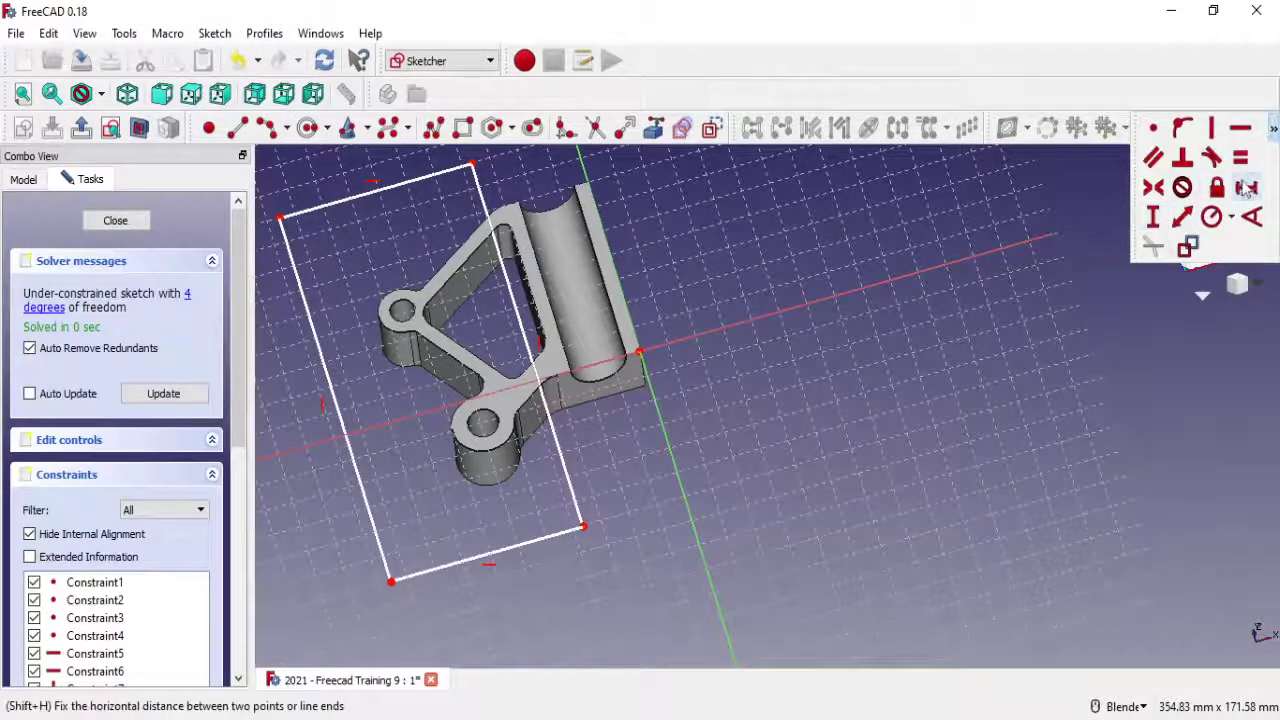
click(1245, 187)
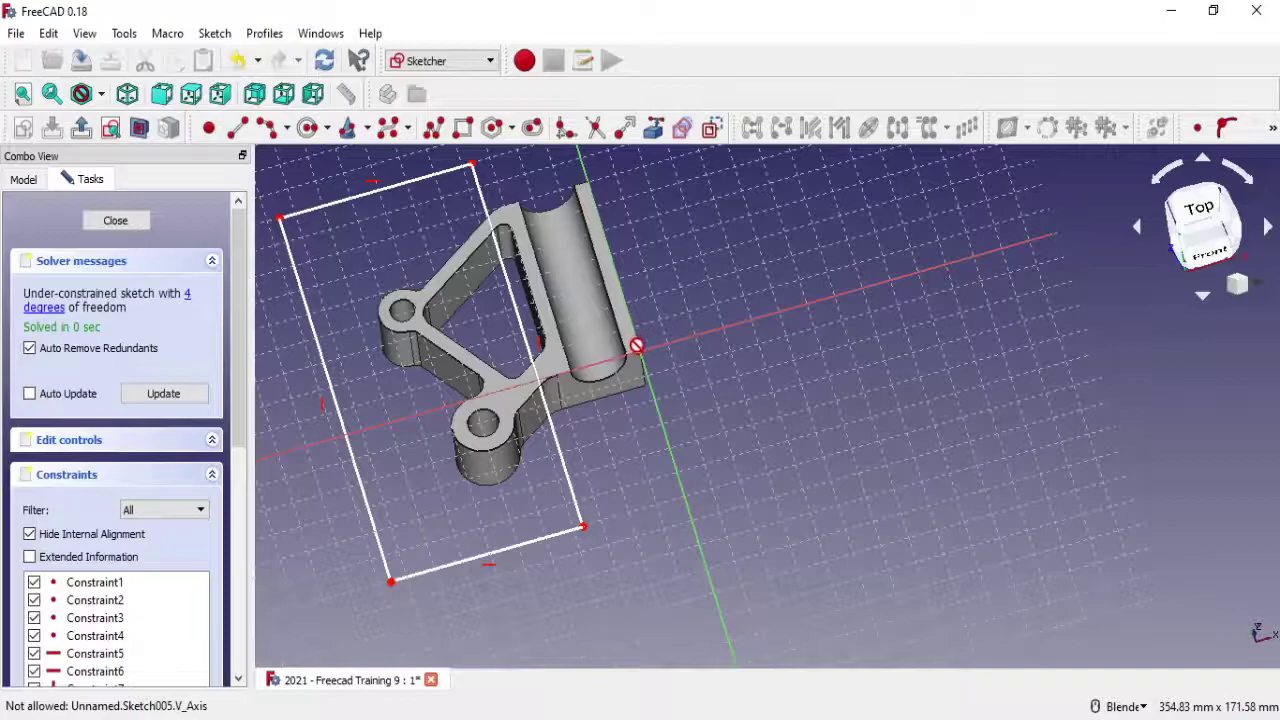
scroll(640, 351, up, 2)
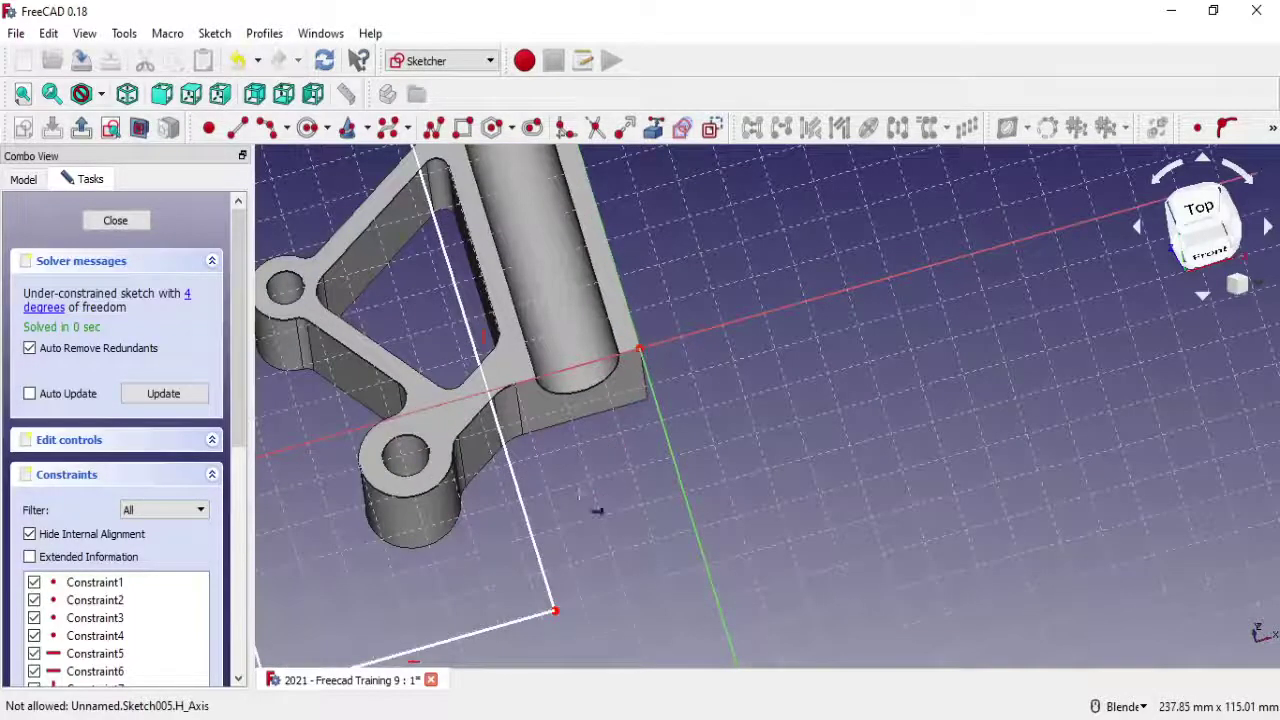
click(556, 610)
click(639, 350)
key(shift+v)
text(37)
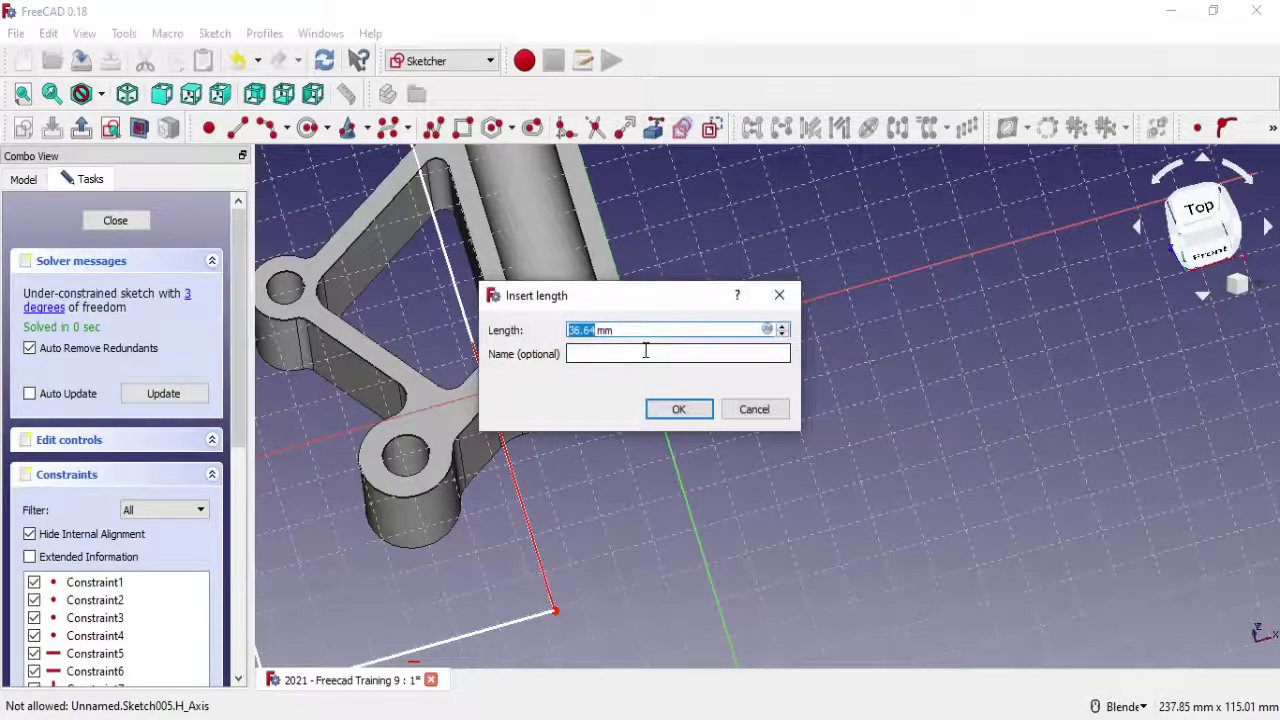
click(676, 409)
scroll(665, 406, down, 3)
scroll(665, 406, down, 2)
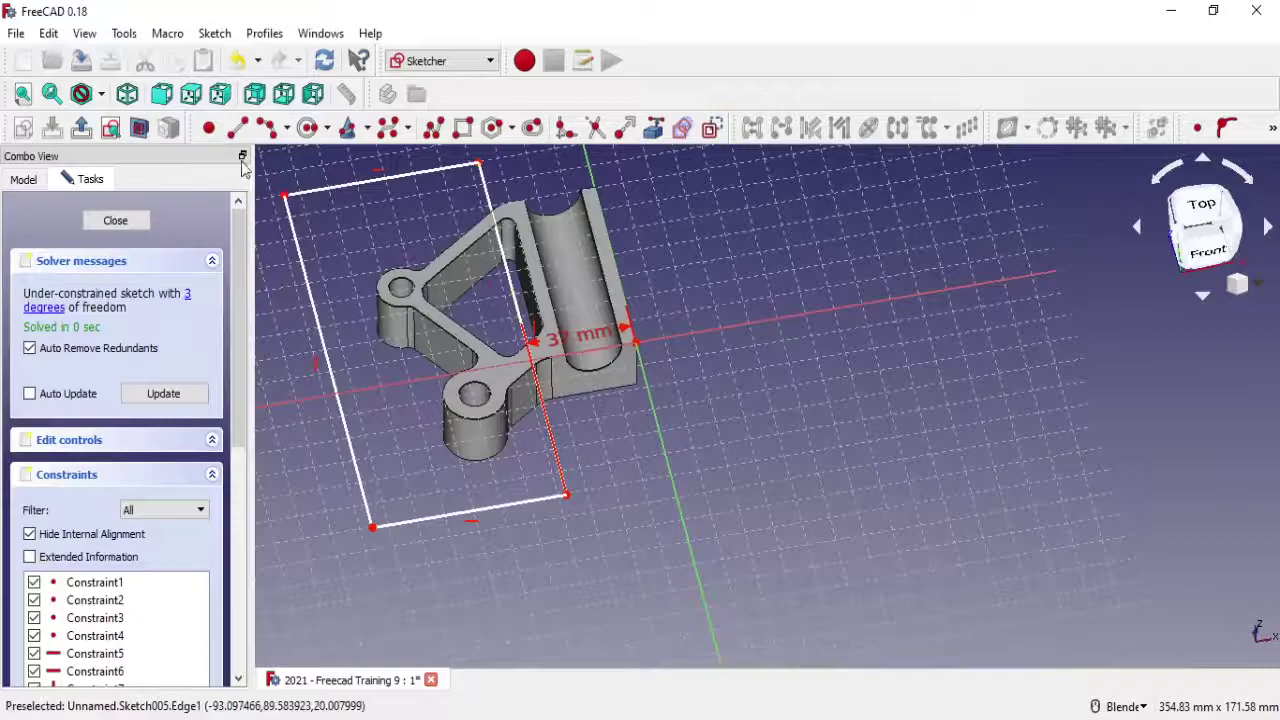
click(115, 221)
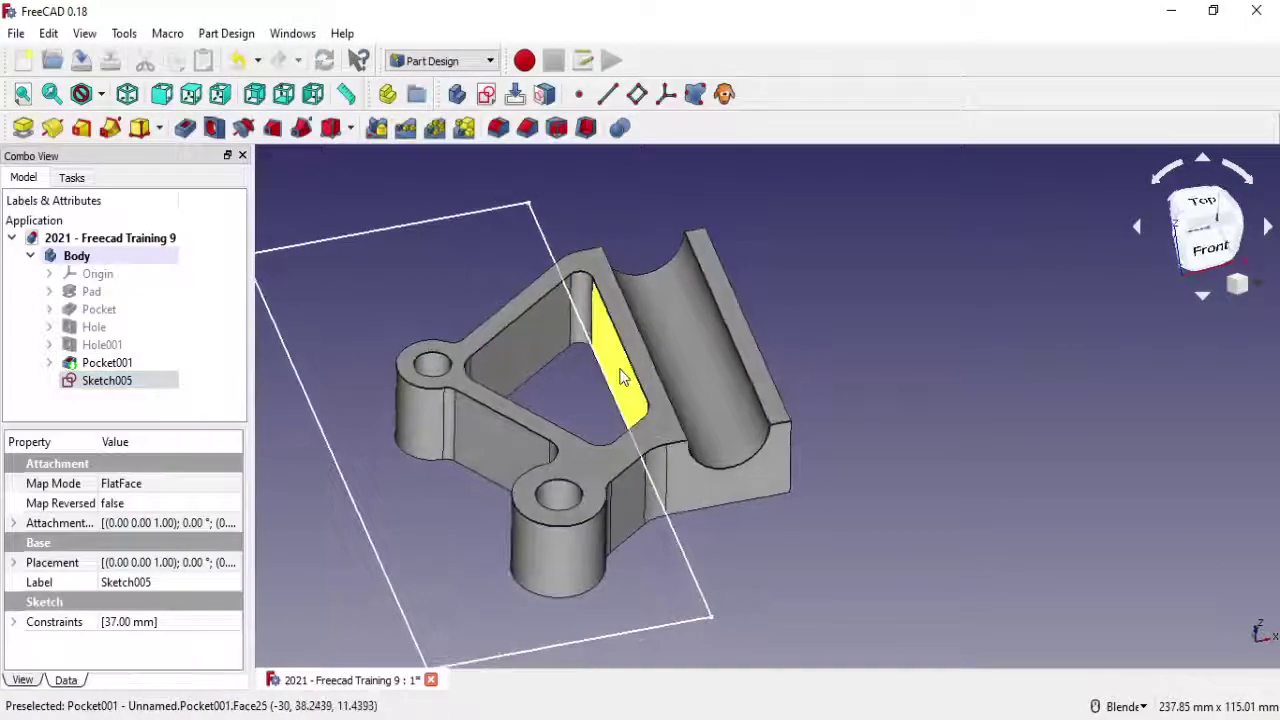
Pocket Sketch005's rectangle 10 mm deep to lower the triangular frame
click(185, 127)
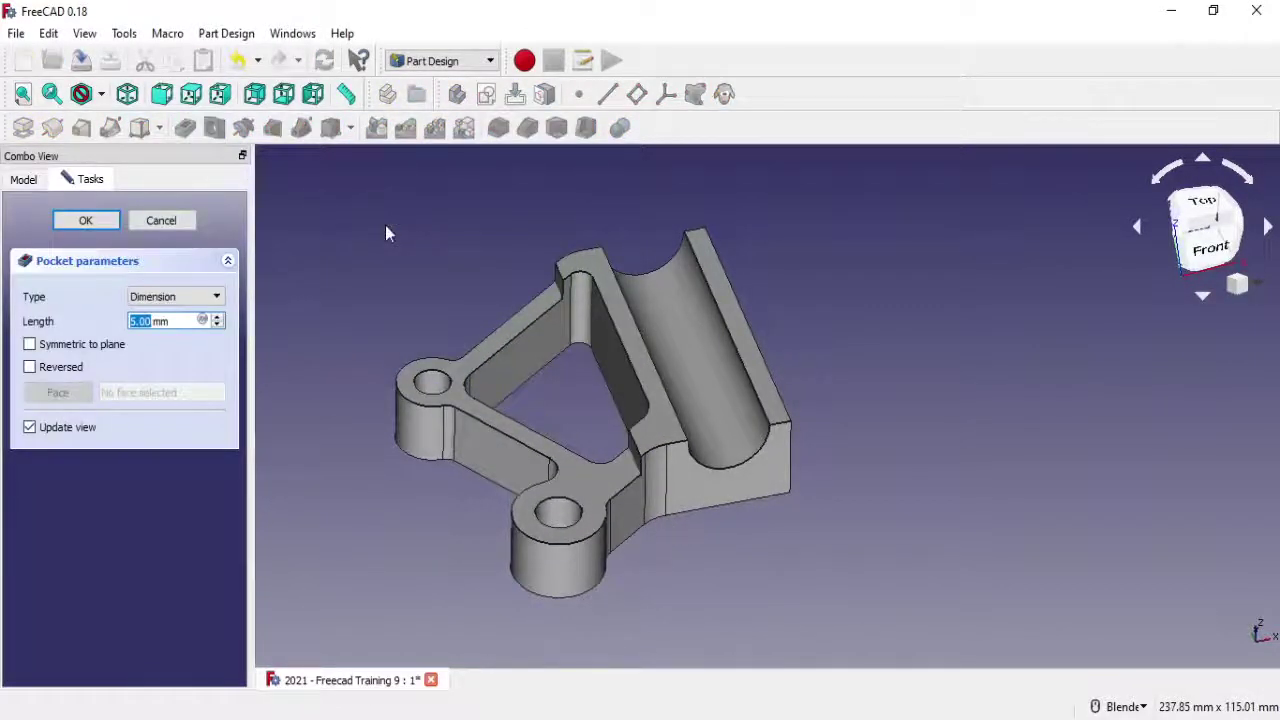
text(10)
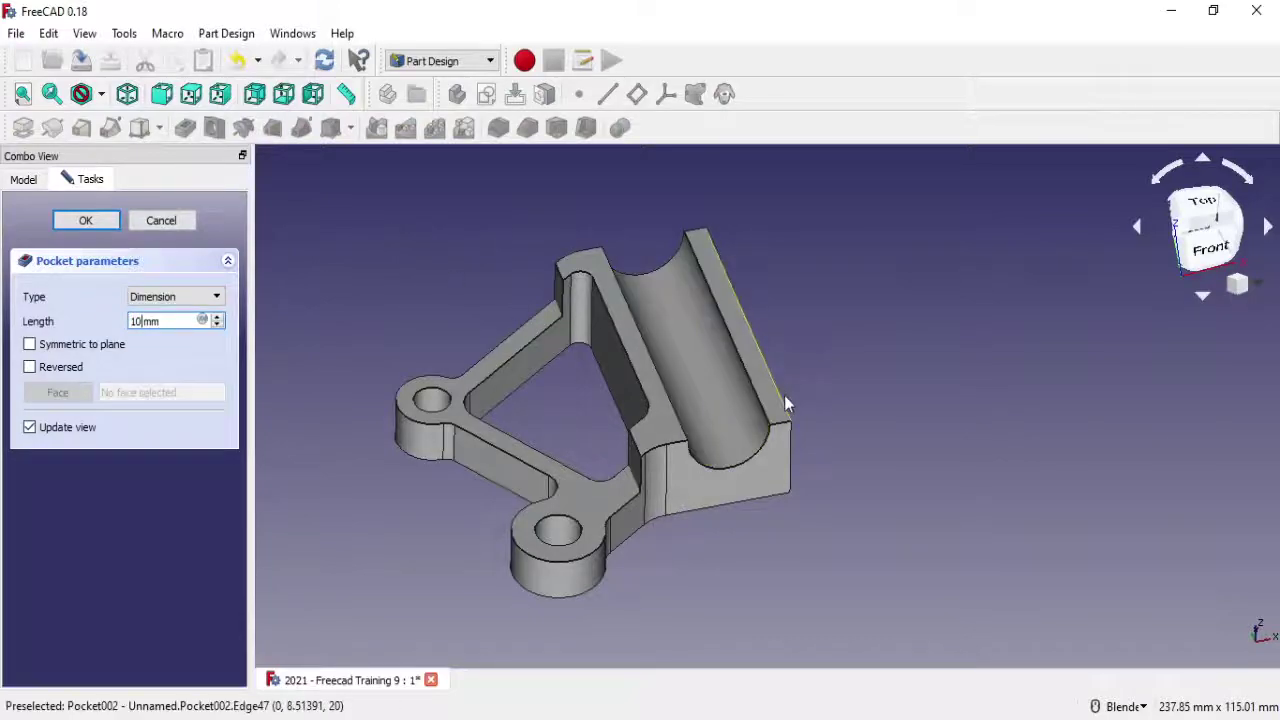
mouse_move(784, 395)
middle_down()
mouse_move(770, 350)
mouse_move(776, 407)
middle_up()
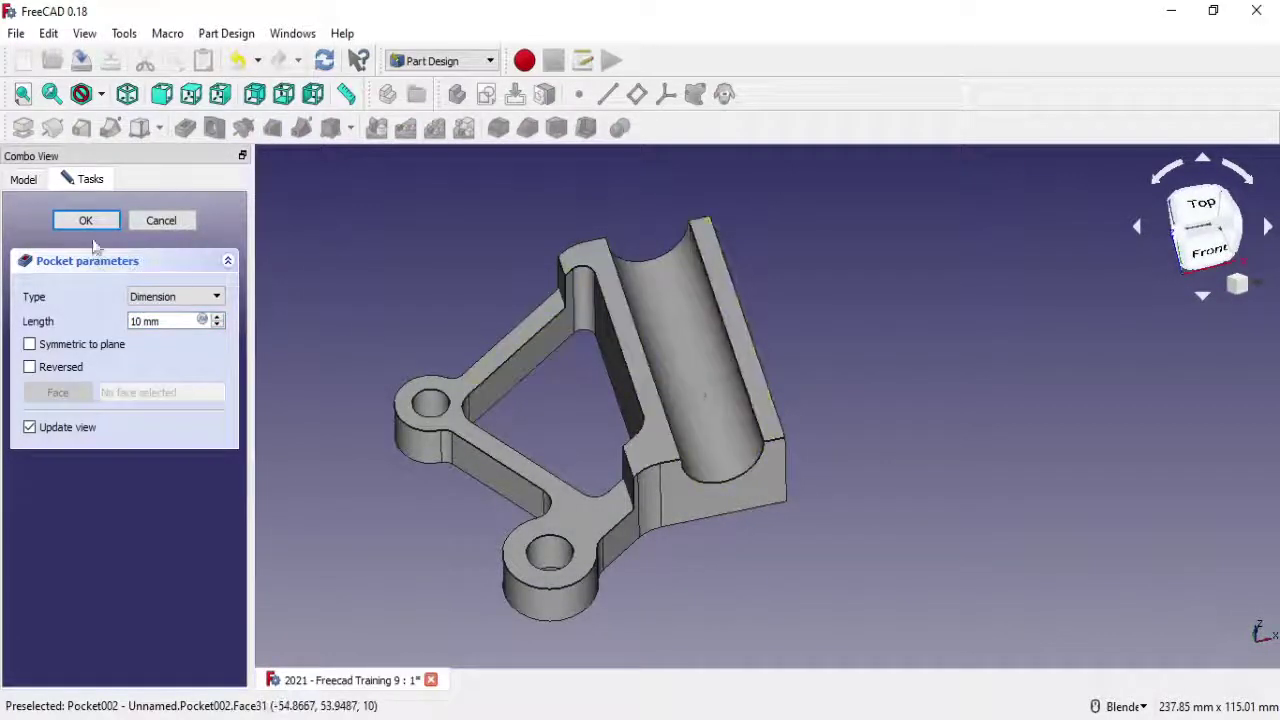
mouse_move(705, 248)
middle_down()
mouse_move(877, 290)
mouse_move(786, 551)
mouse_move(801, 551)
middle_up()
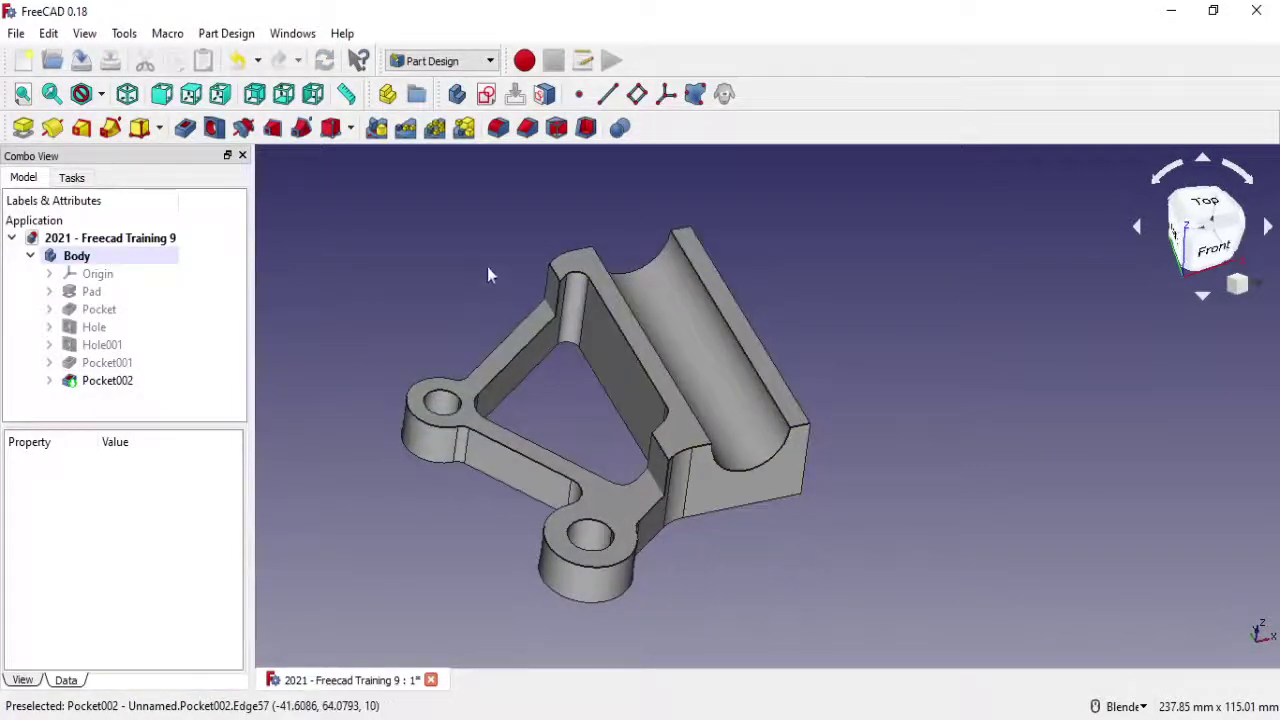
Measure the 30.46 mm span across the channel's top edges, then delete the measurement
click(346, 93)
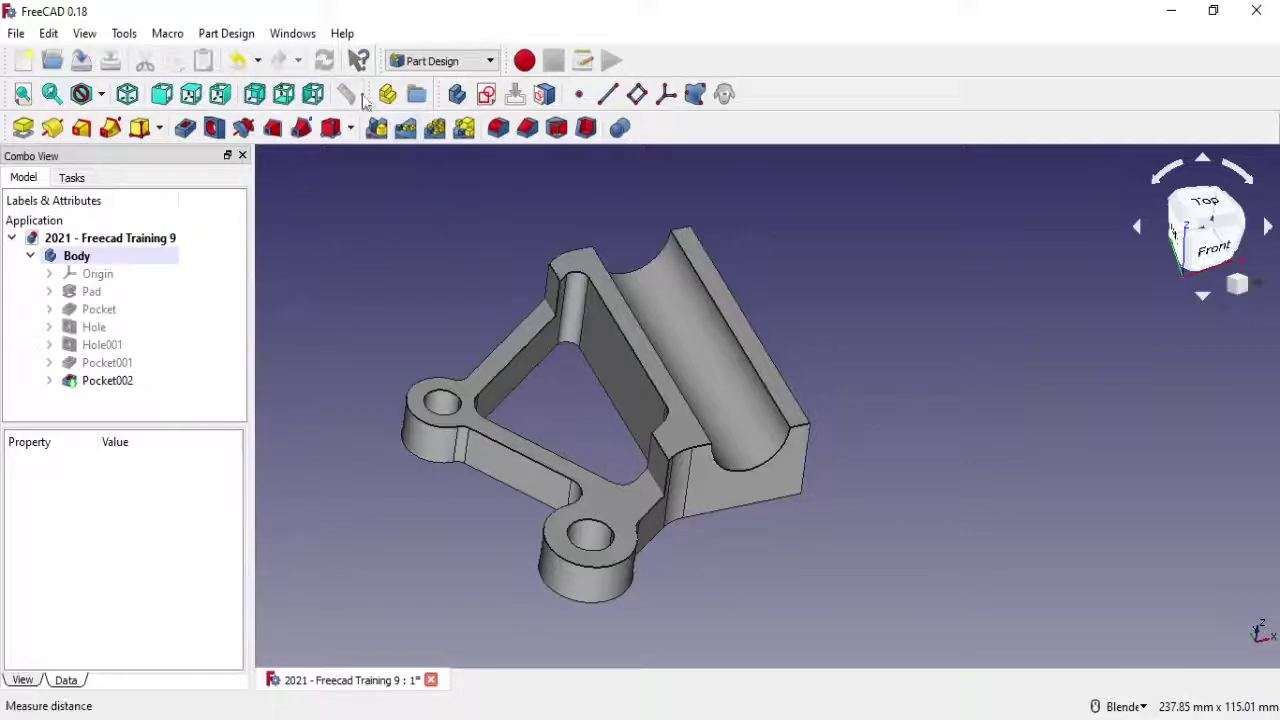
click(607, 310)
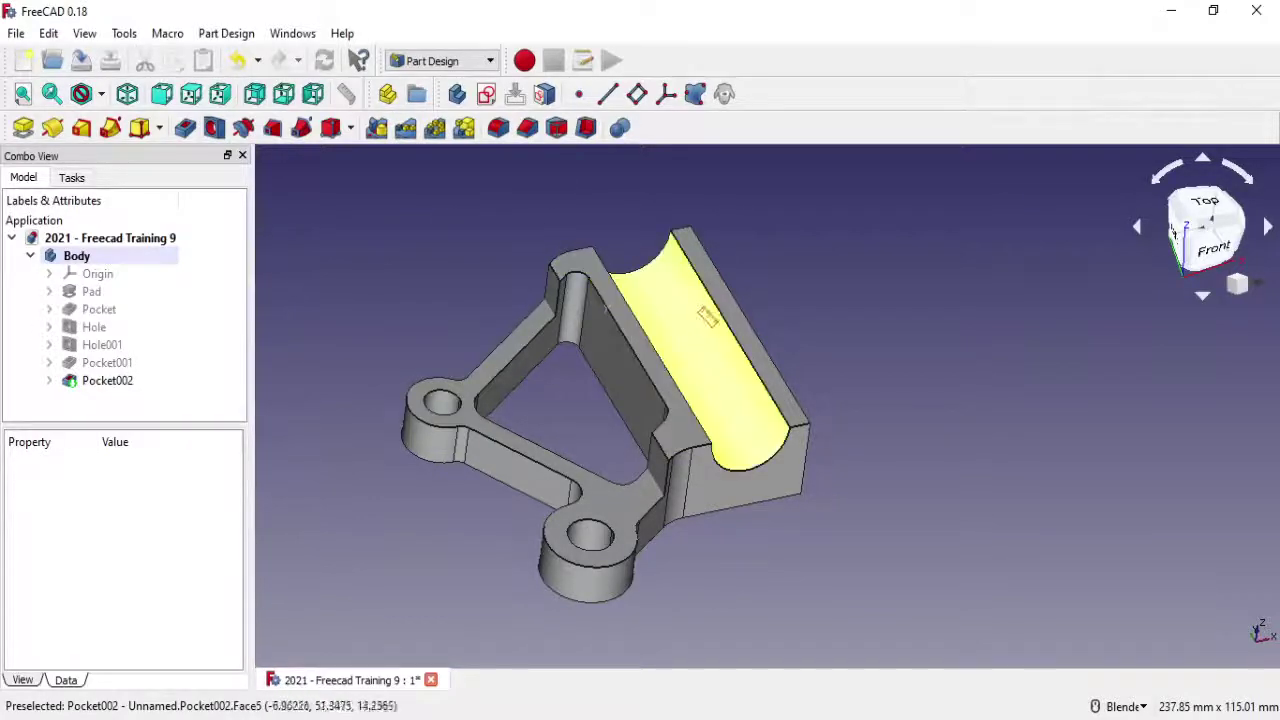
click(735, 300)
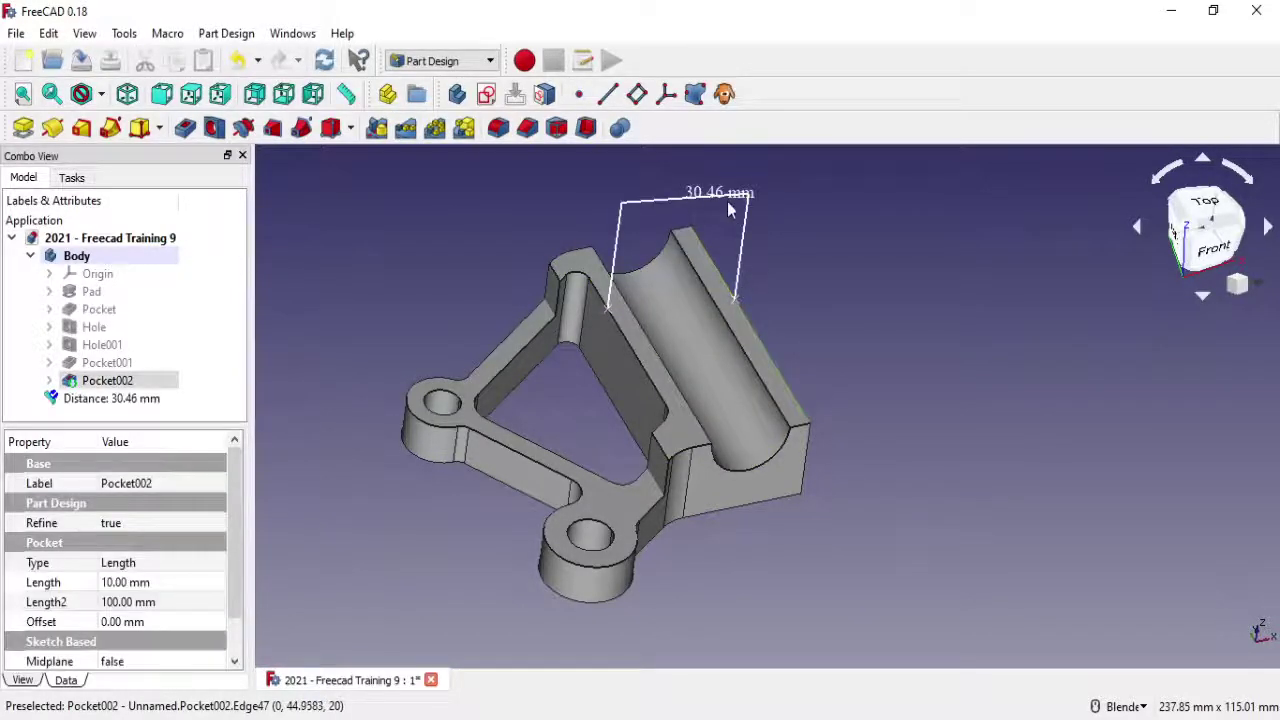
click(115, 400)
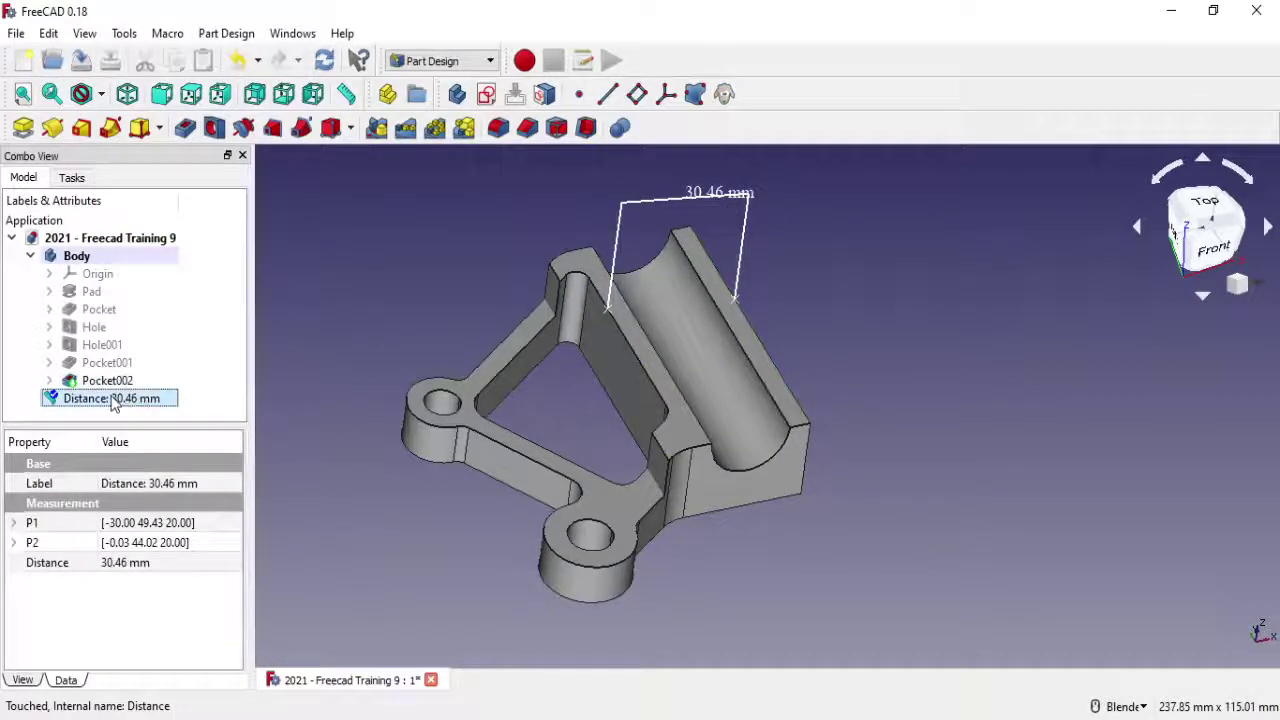
right_click(113, 400)
click(157, 528)
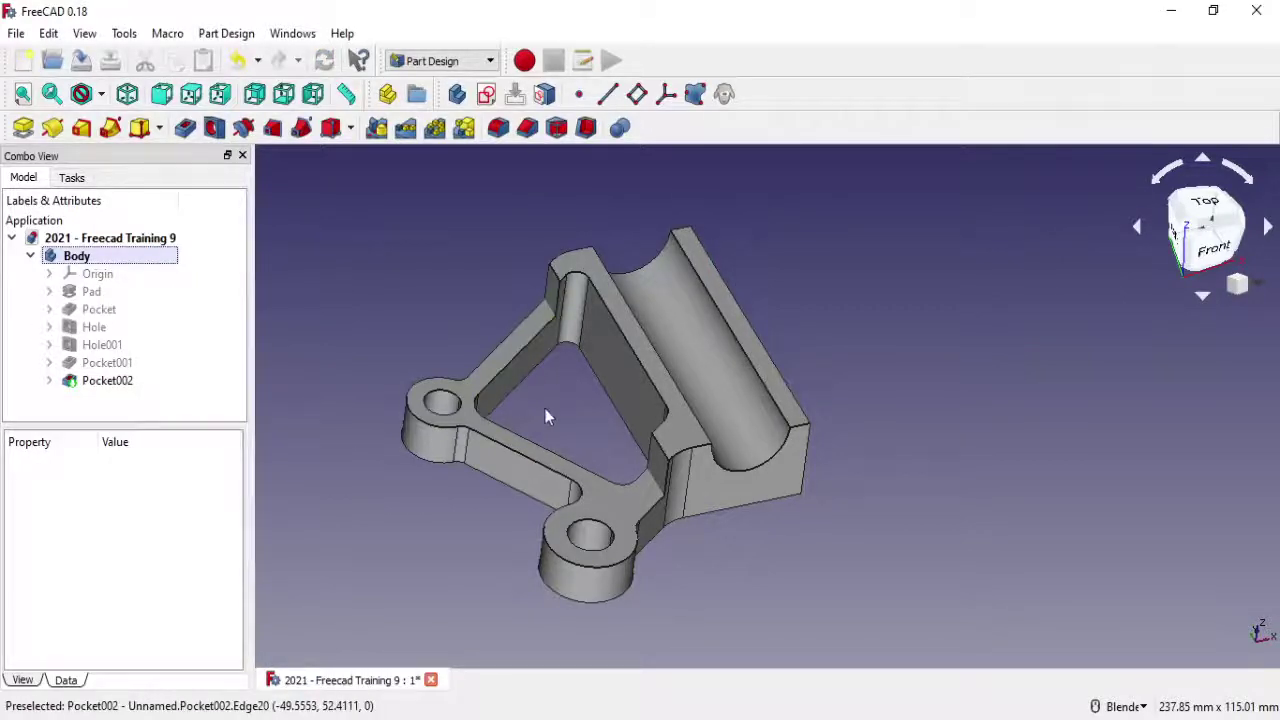
Review Pocket001, Pocket002 and Pad settings without changes, then reopen Sketch005 for editing
click(114, 366)
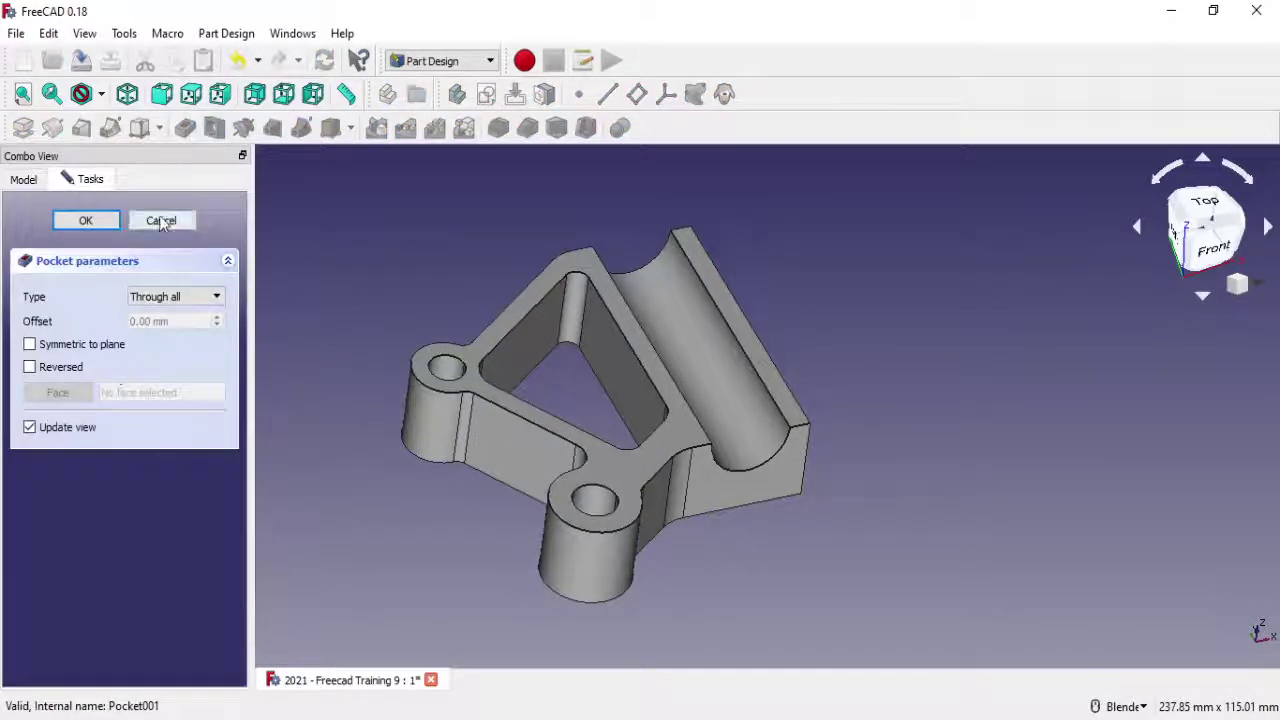
click(85, 220)
double_click(127, 383)
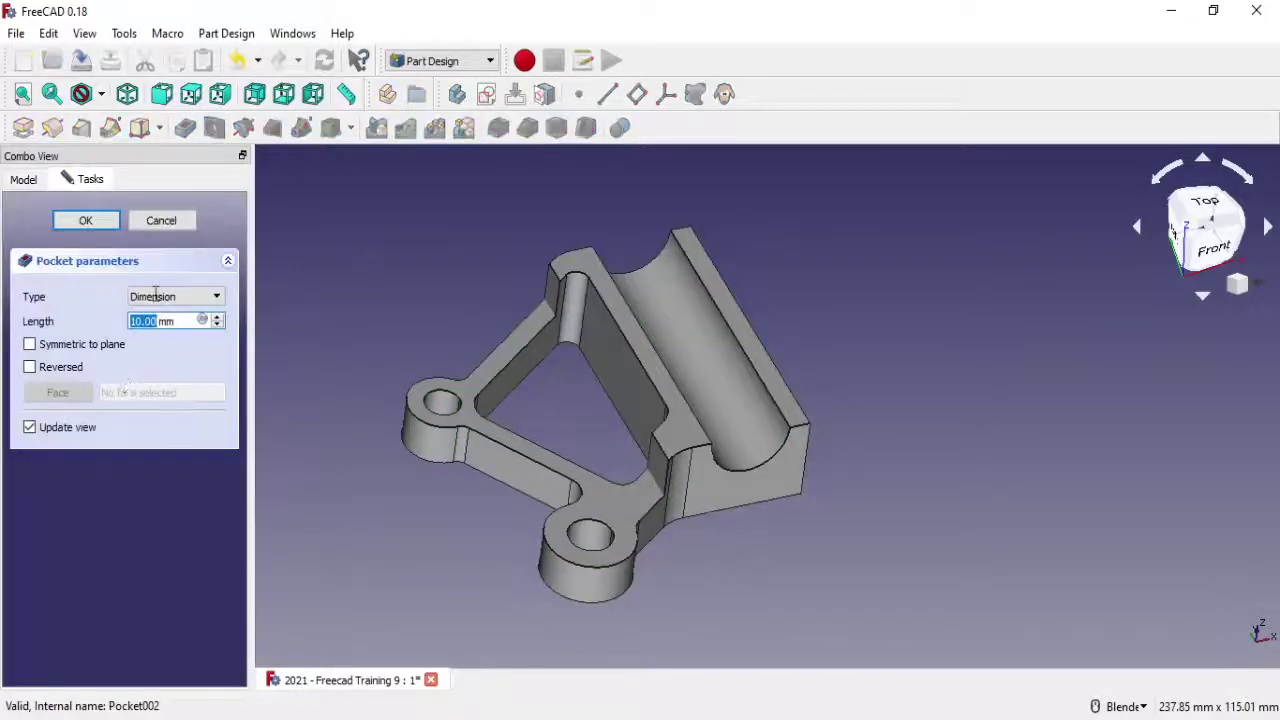
click(160, 219)
double_click(92, 291)
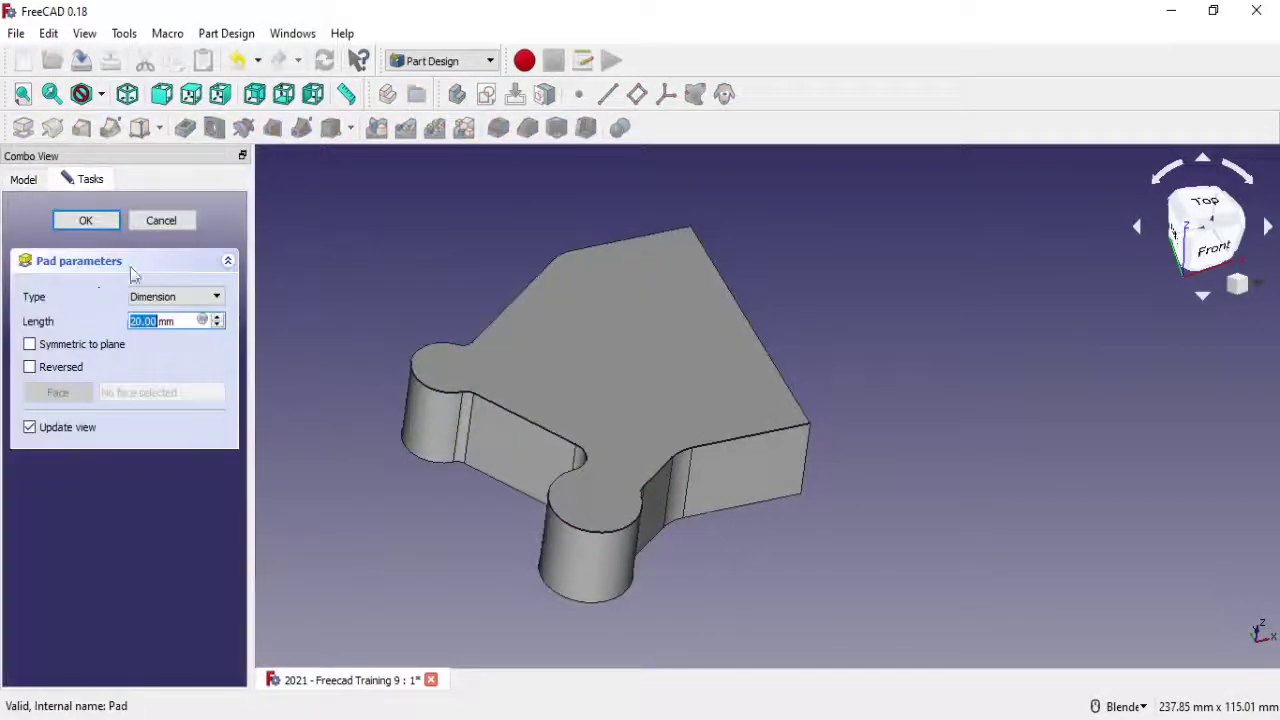
click(160, 219)
double_click(105, 380)
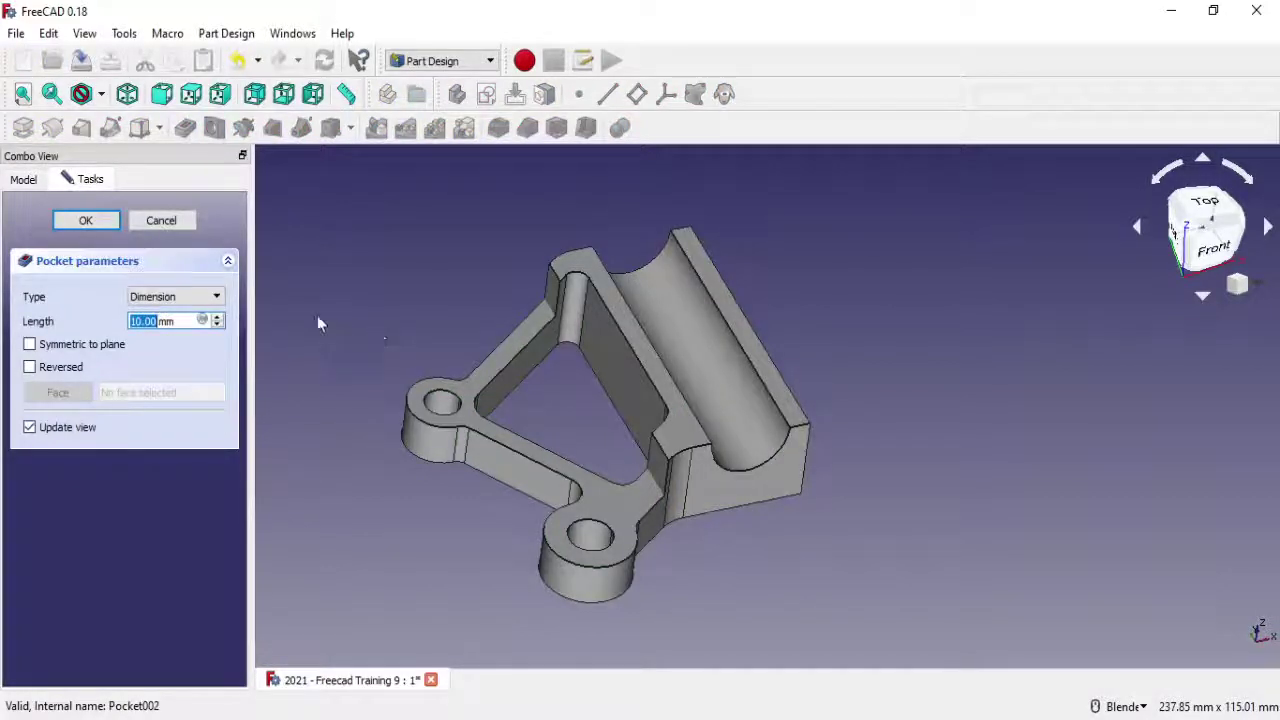
click(175, 222)
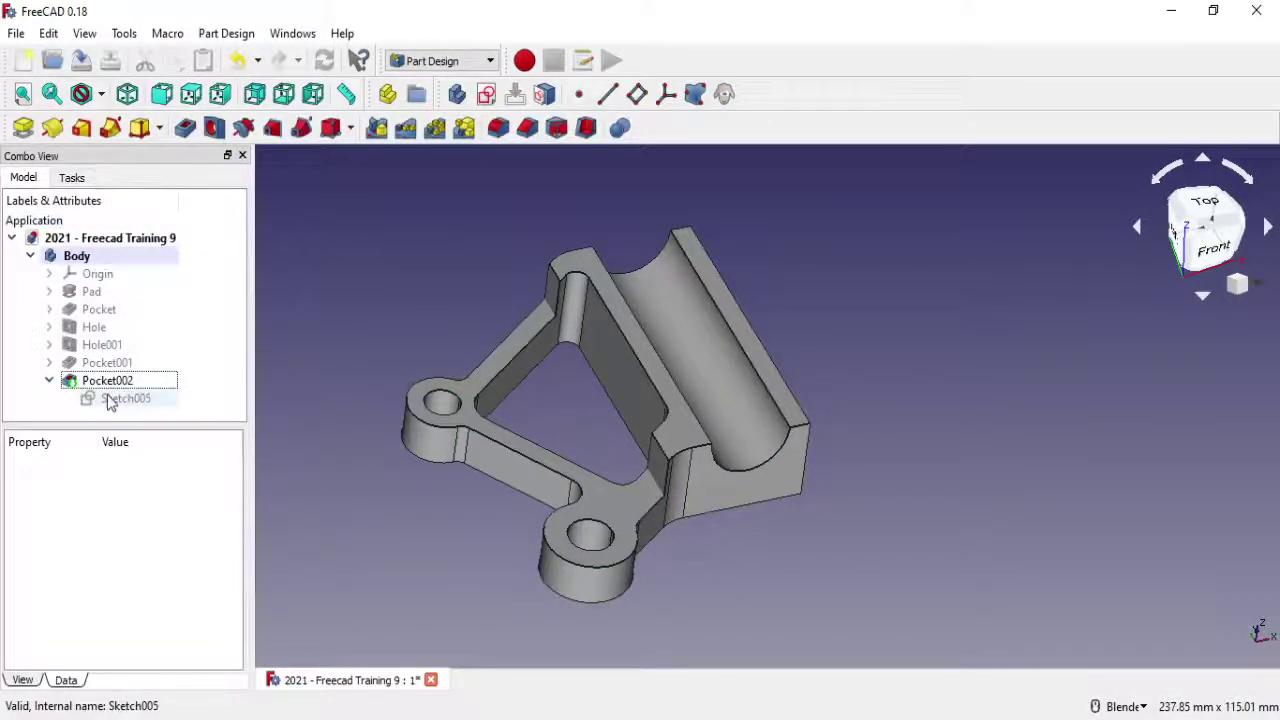
double_click(115, 398)
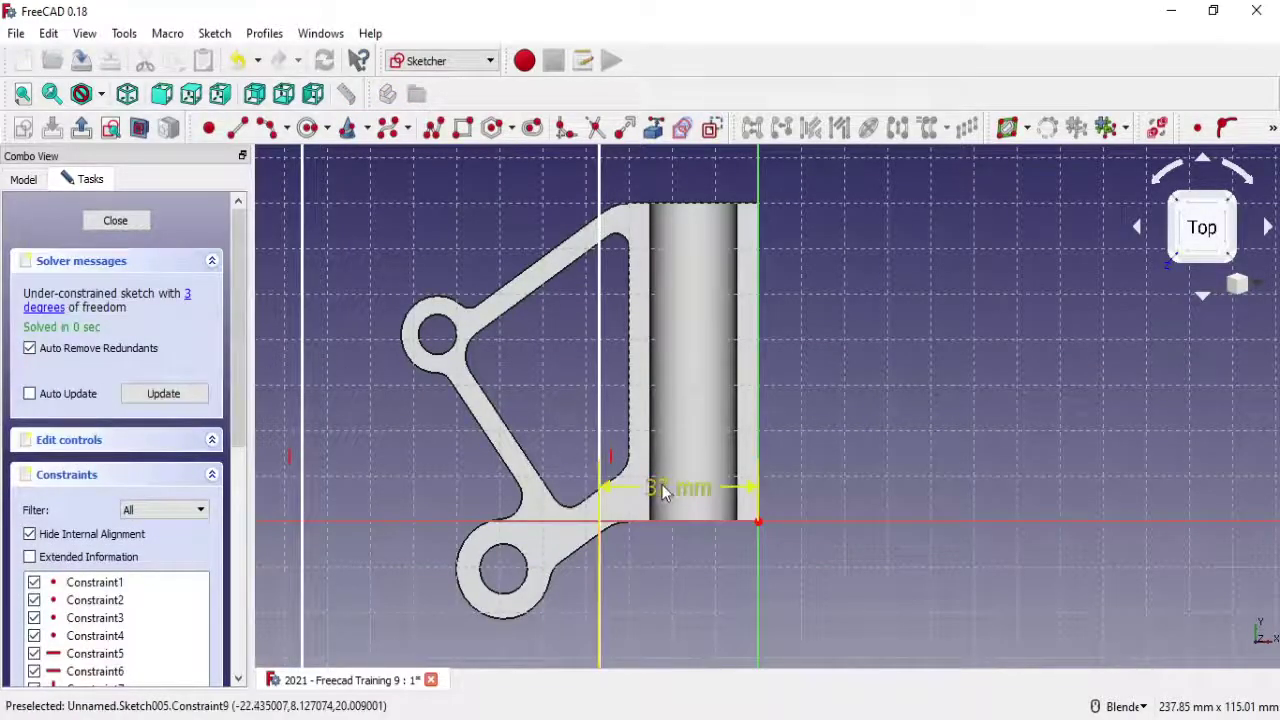
Replace Sketch005's 37 mm dimension by attaching the rectangle edge to the inner wall edge
mouse_move(807, 523)
middle_down()
mouse_move(837, 466)
mouse_move(757, 449)
middle_up()
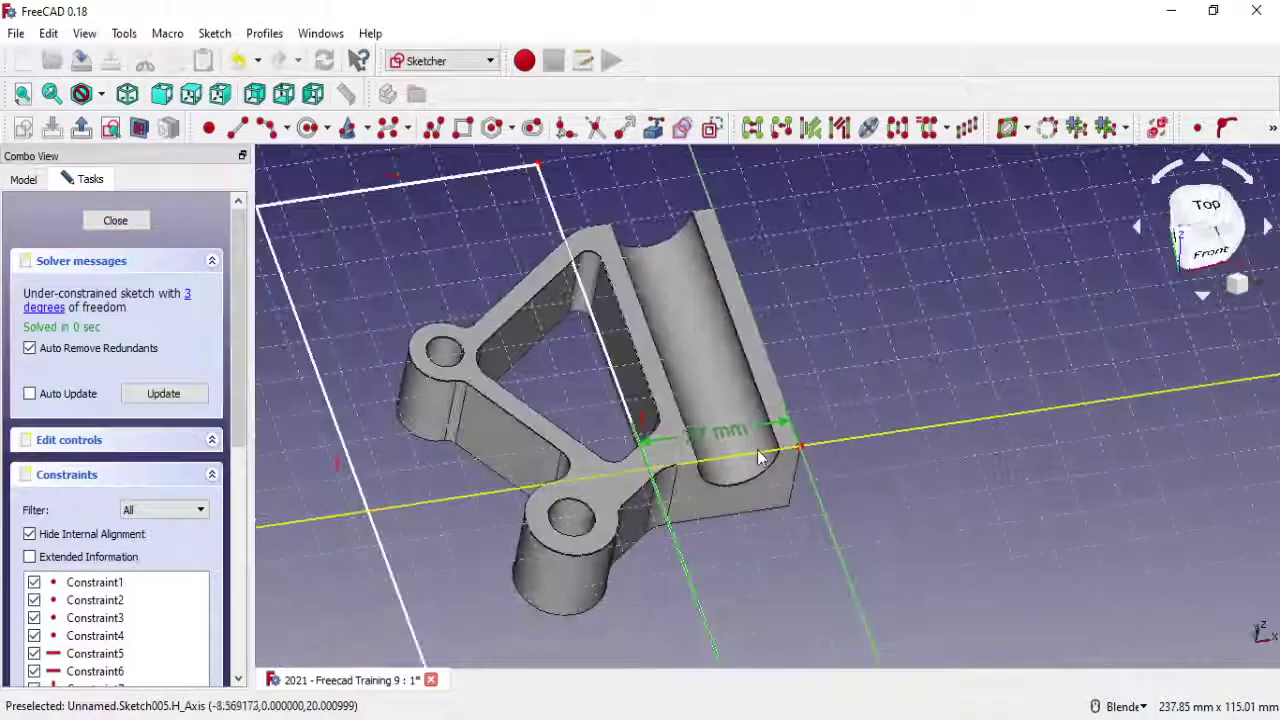
click(838, 433)
key(Delete)
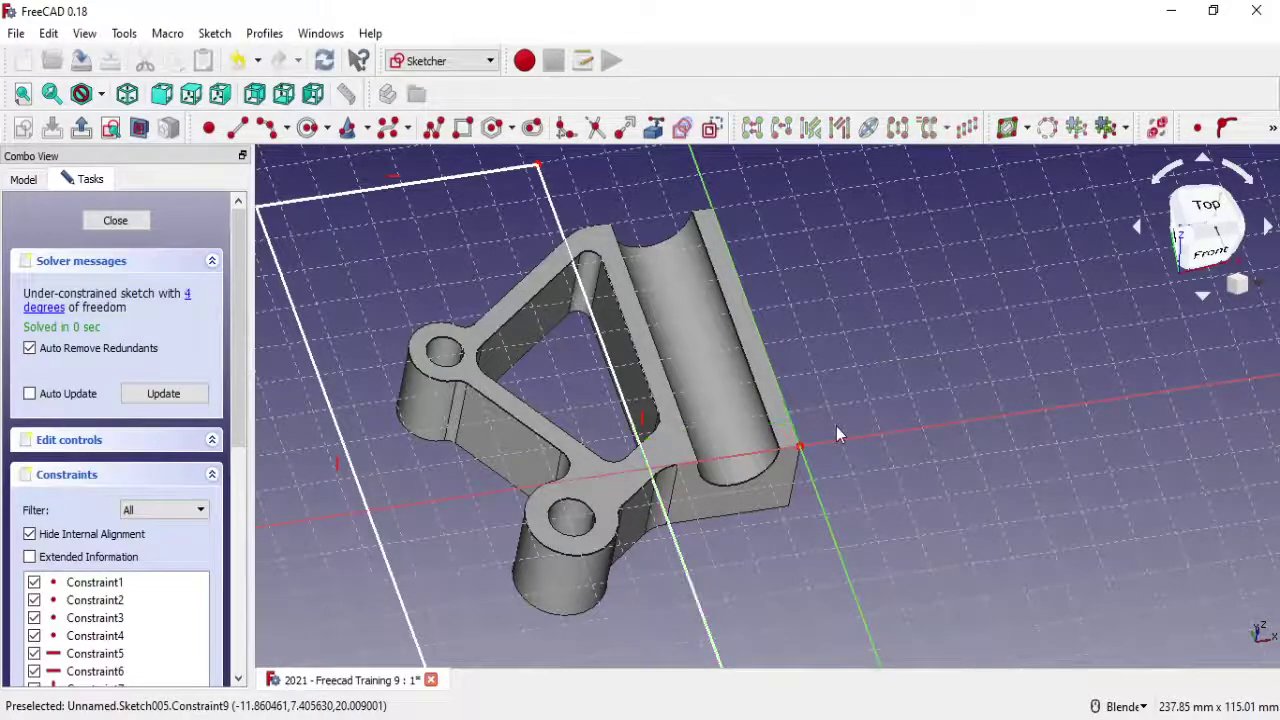
click(653, 127)
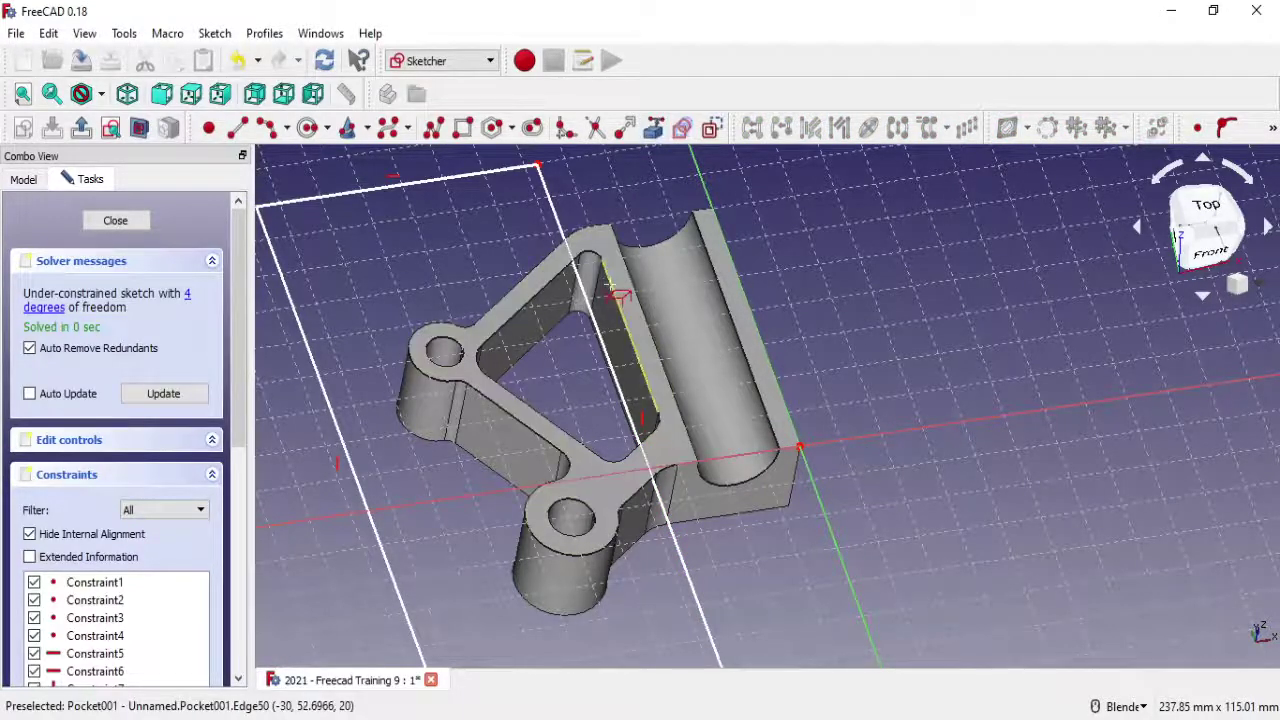
scroll(613, 291, up, 2)
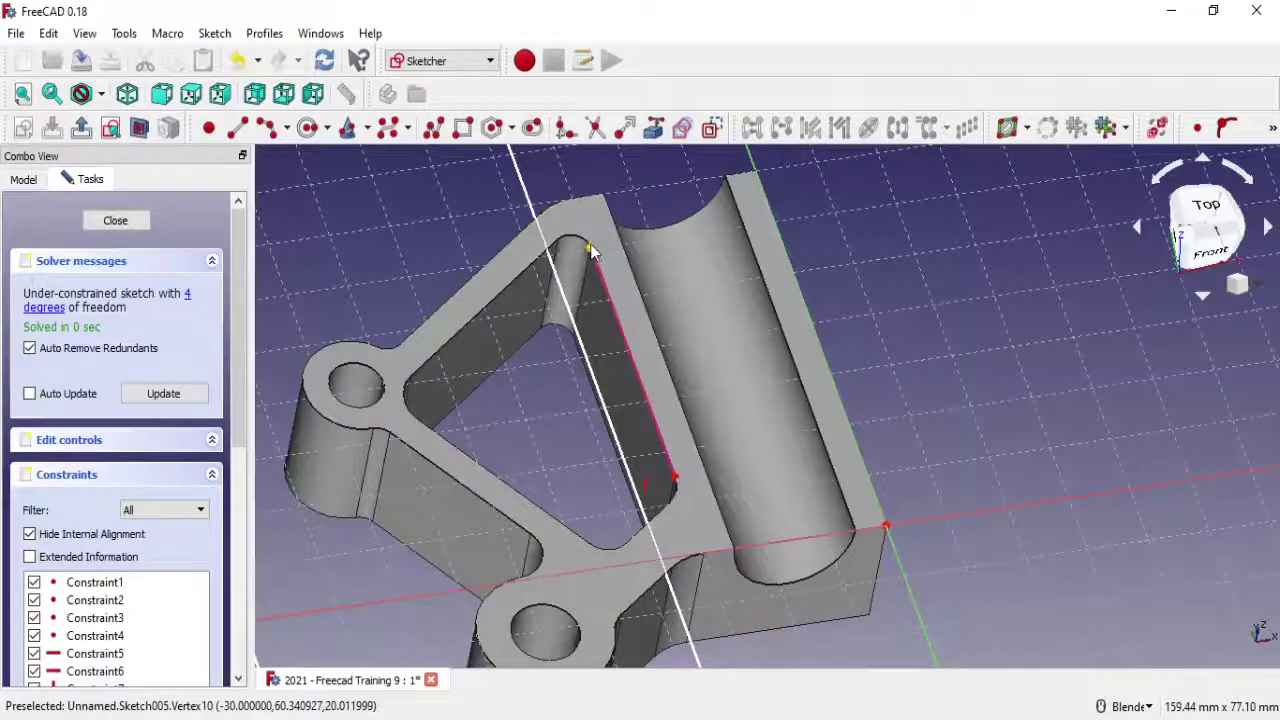
click(572, 300)
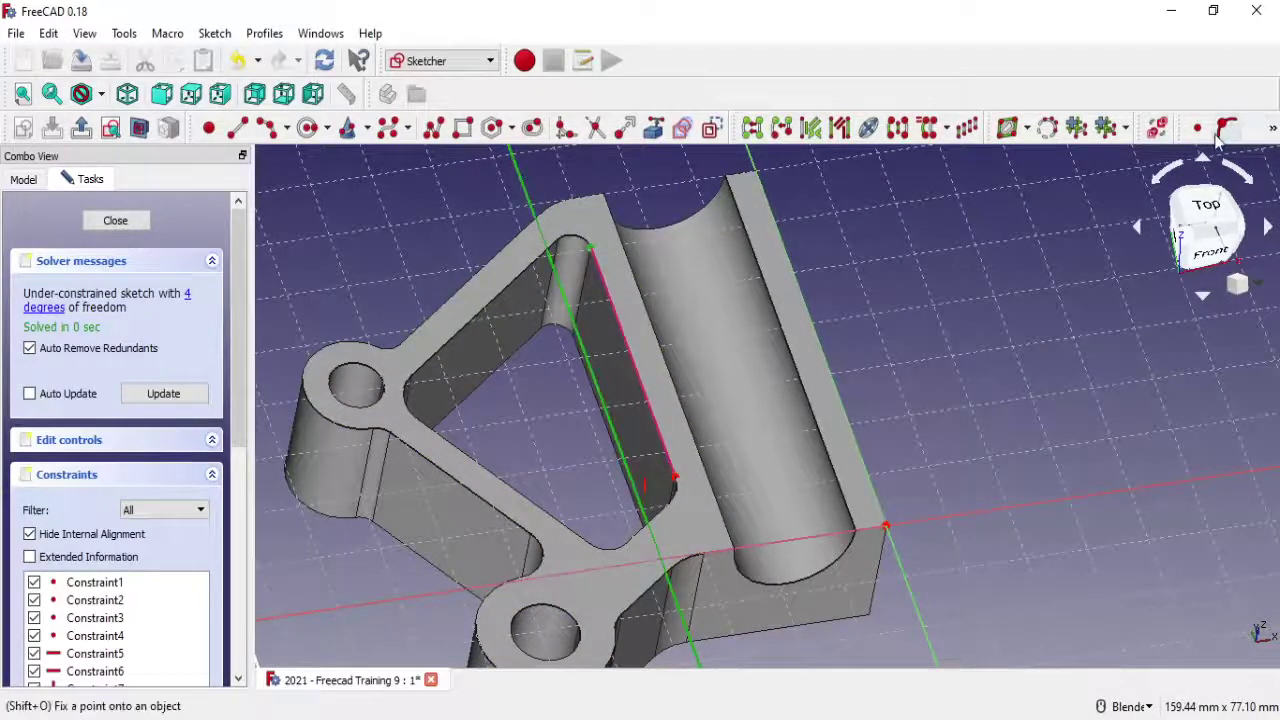
click(1227, 127)
scroll(736, 301, down, 2)
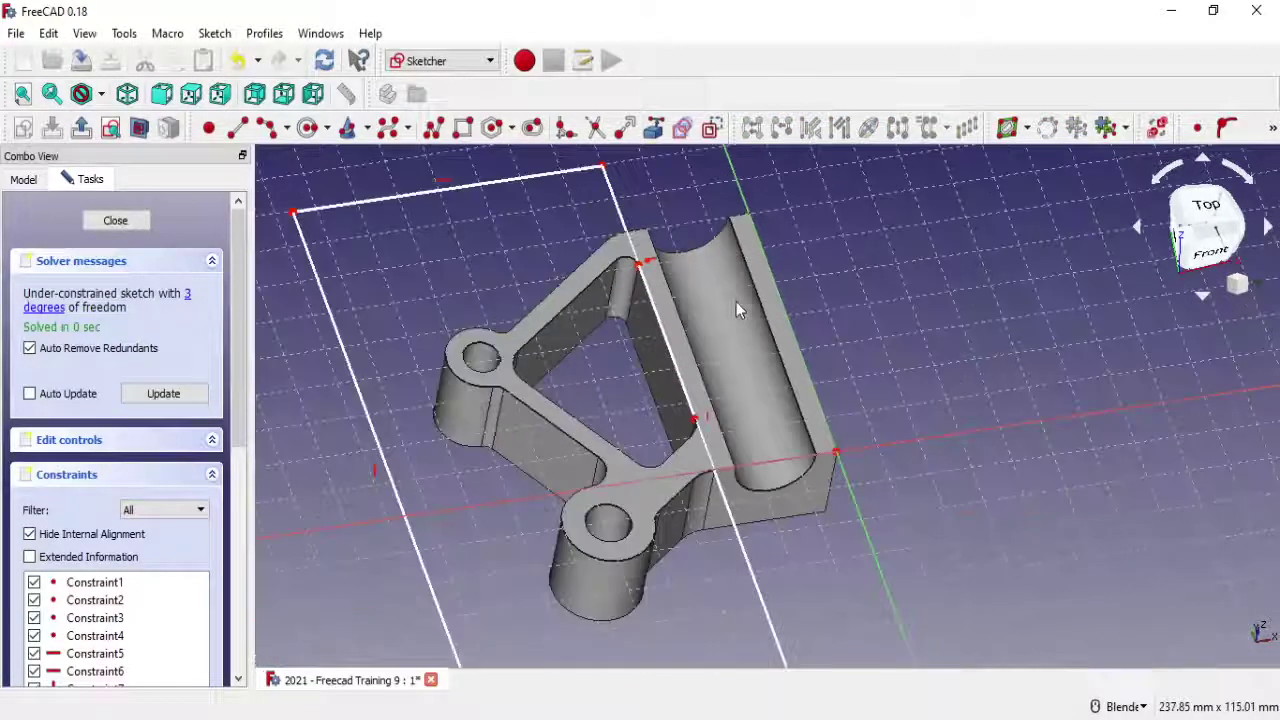
click(128, 225)
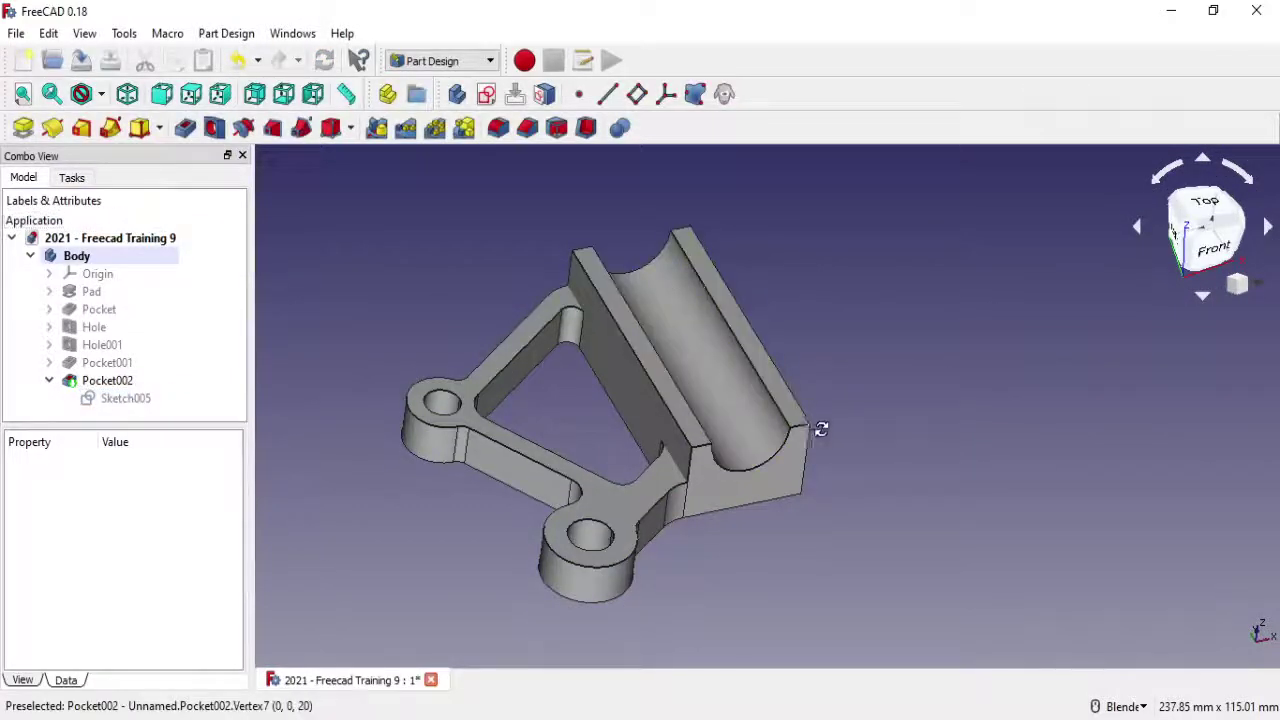
Create a new sketch on the narrow top face of the right rail
mouse_move(812, 421)
middle_down()
mouse_move(717, 488)
mouse_move(757, 486)
mouse_move(803, 306)
mouse_move(808, 315)
middle_up()
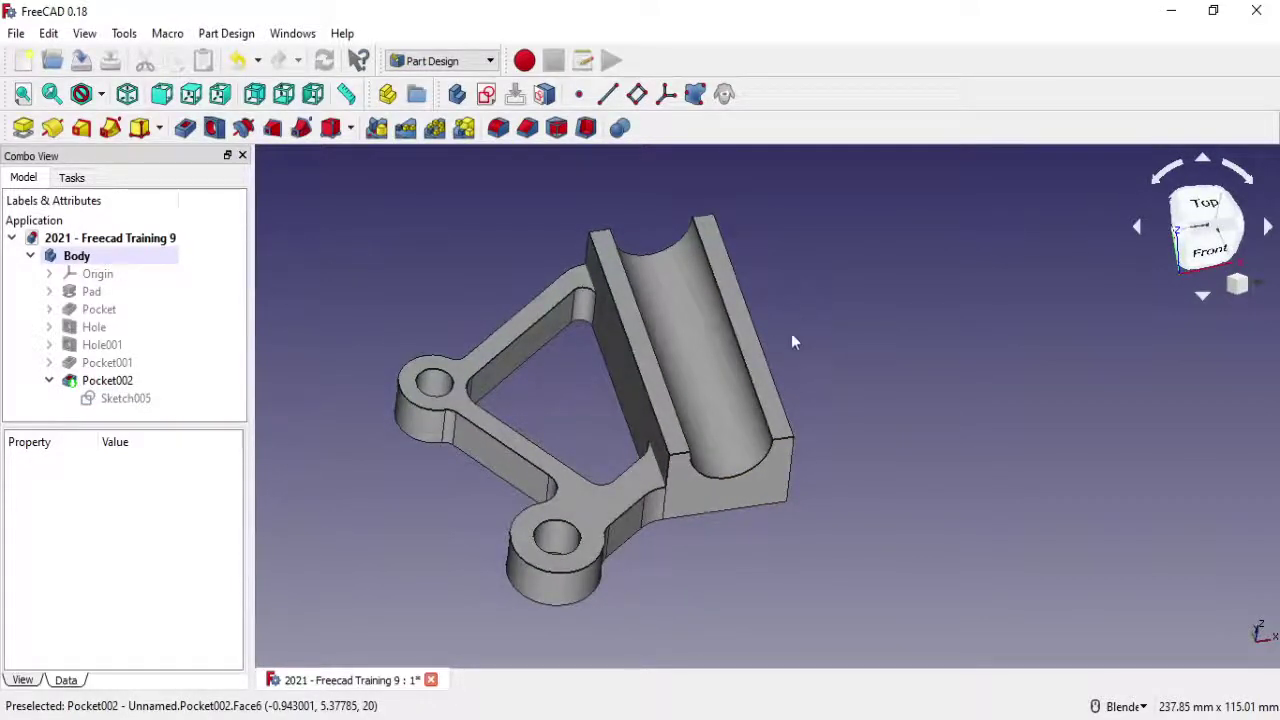
scroll(468, 480, up, 2)
scroll(897, 199, down, 2)
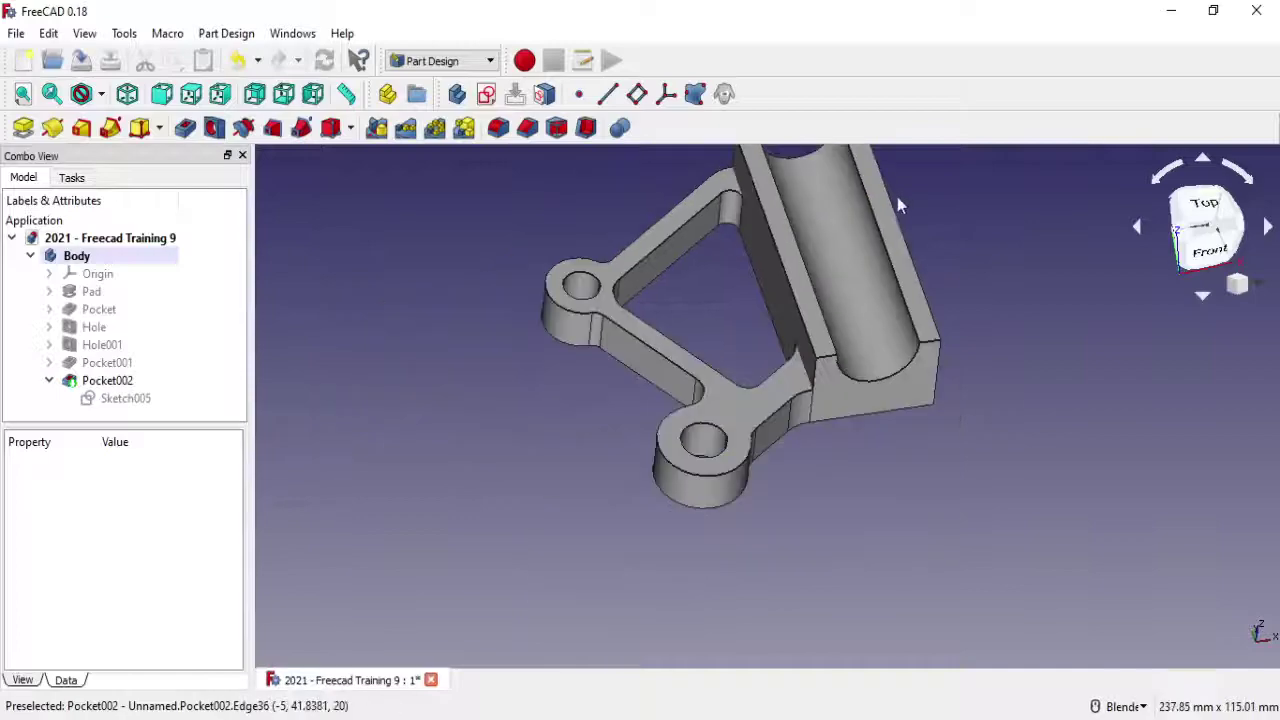
shift+middle_drag(901, 190, 838, 262)
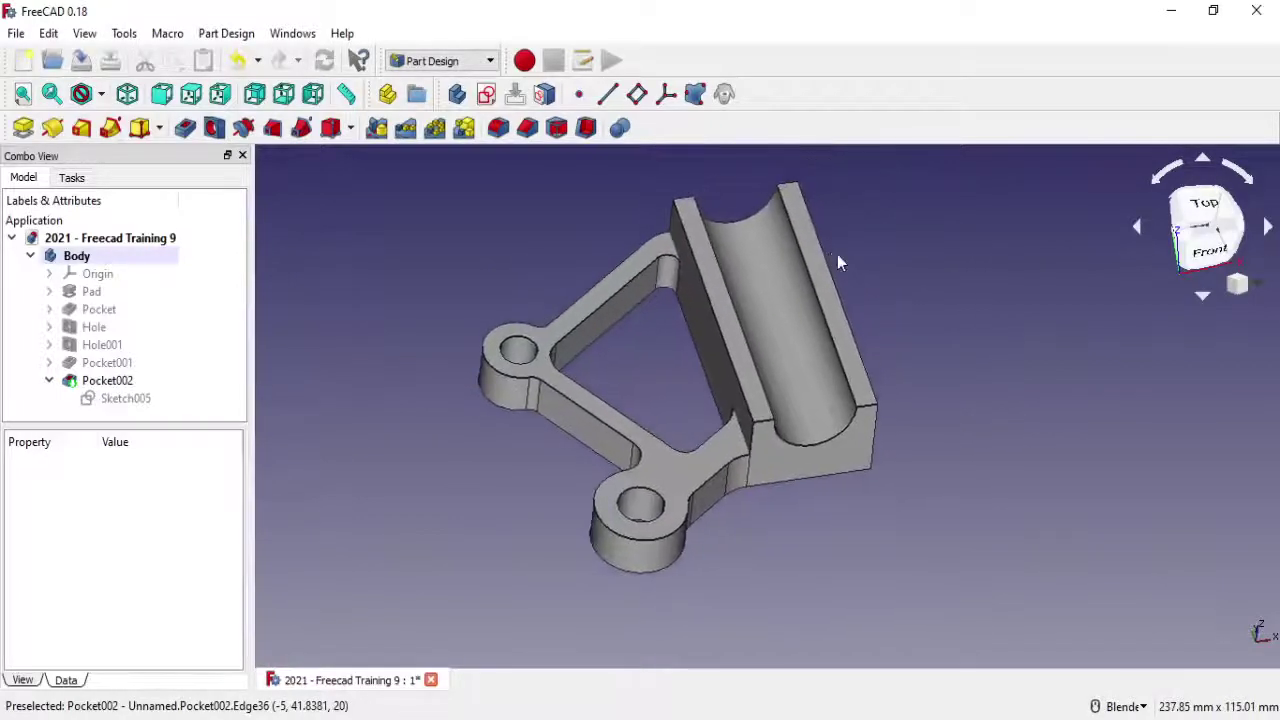
scroll(844, 203, up, 2)
click(790, 238)
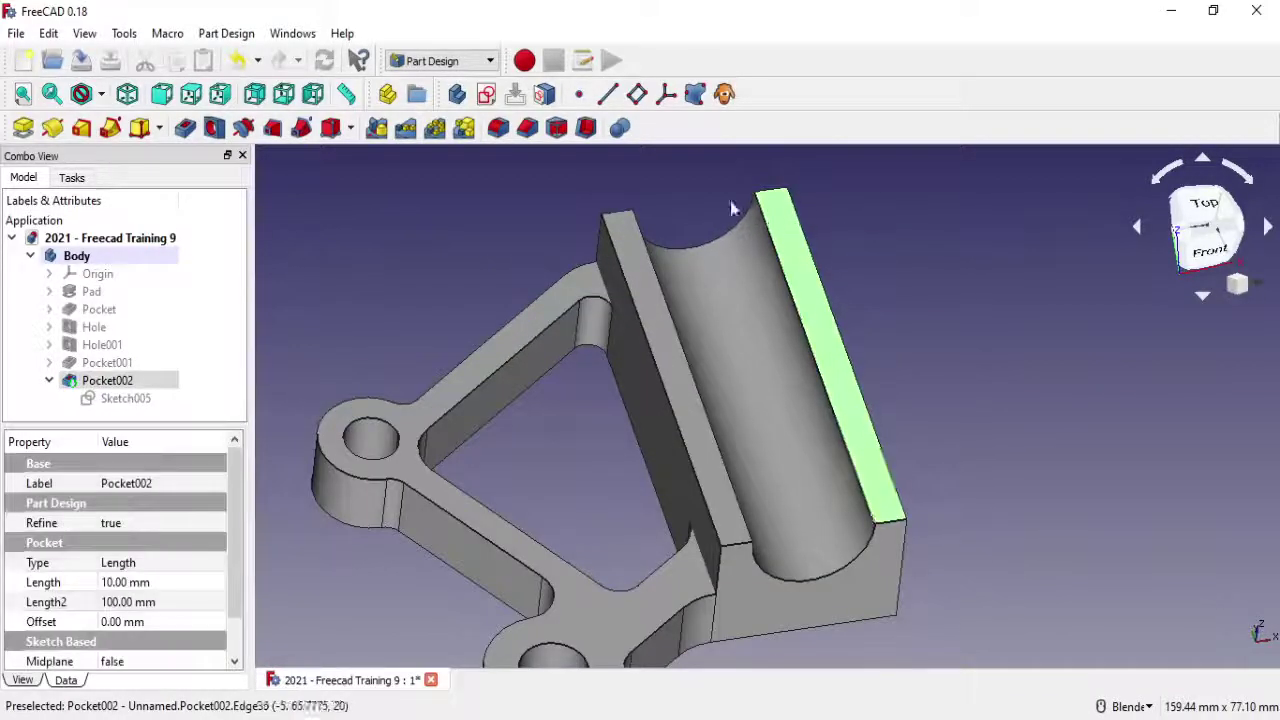
click(488, 100)
mouse_move(874, 300)
middle_down()
mouse_move(891, 254)
mouse_move(693, 240)
middle_up()
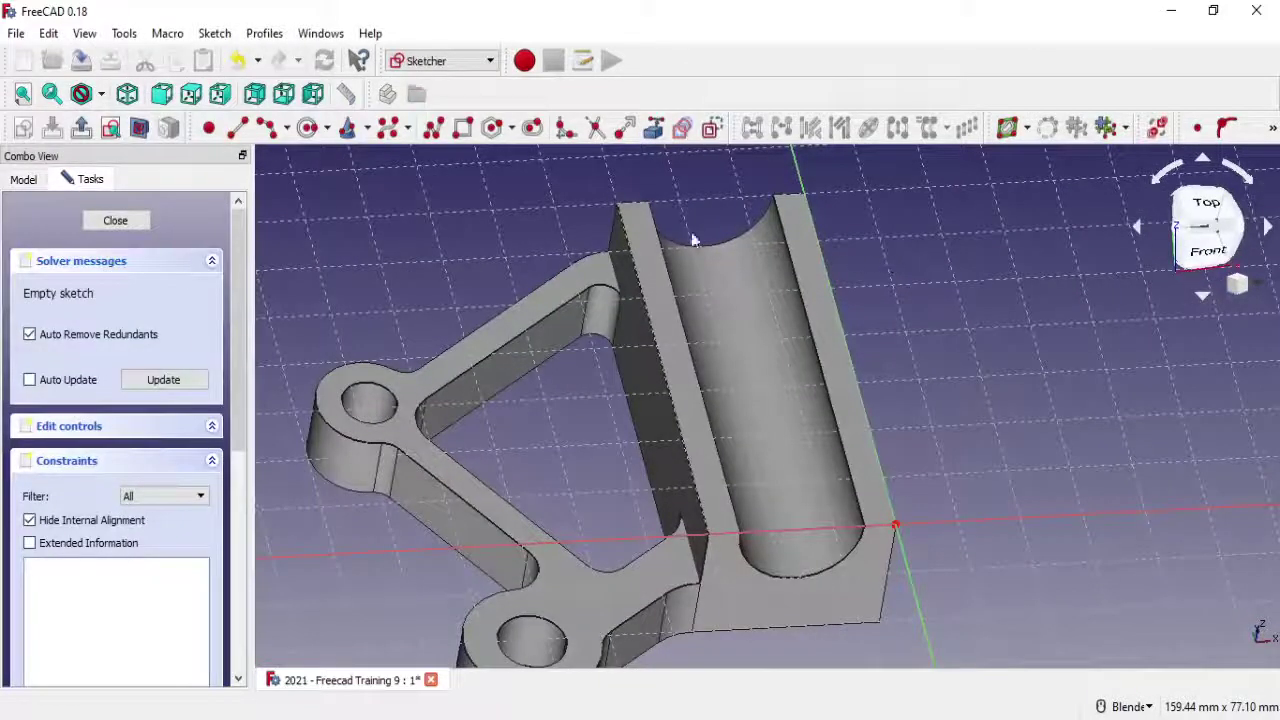
Draw a small rectangle at the rail's outer corner and give it a 2.5 mm width
click(463, 128)
scroll(890, 525, up, 1)
scroll(894, 510, up, 2)
scroll(893, 577, up, 4)
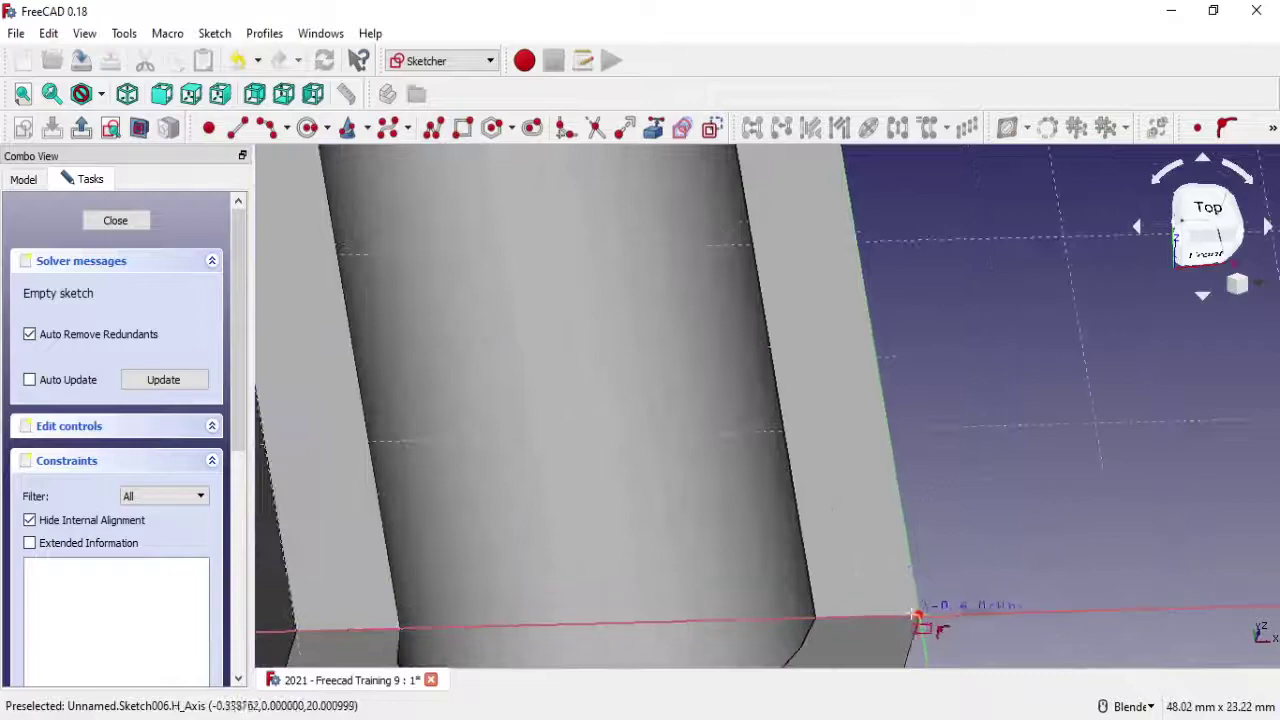
click(864, 571)
click(918, 615)
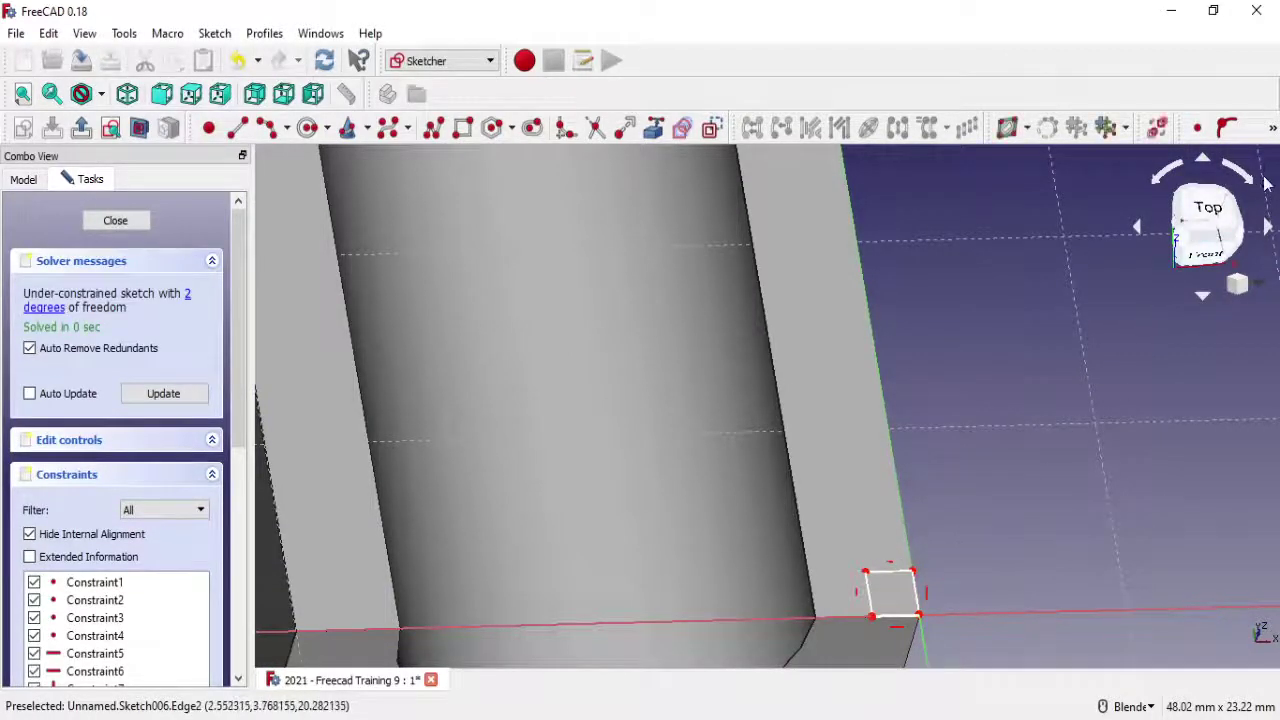
click(1273, 133)
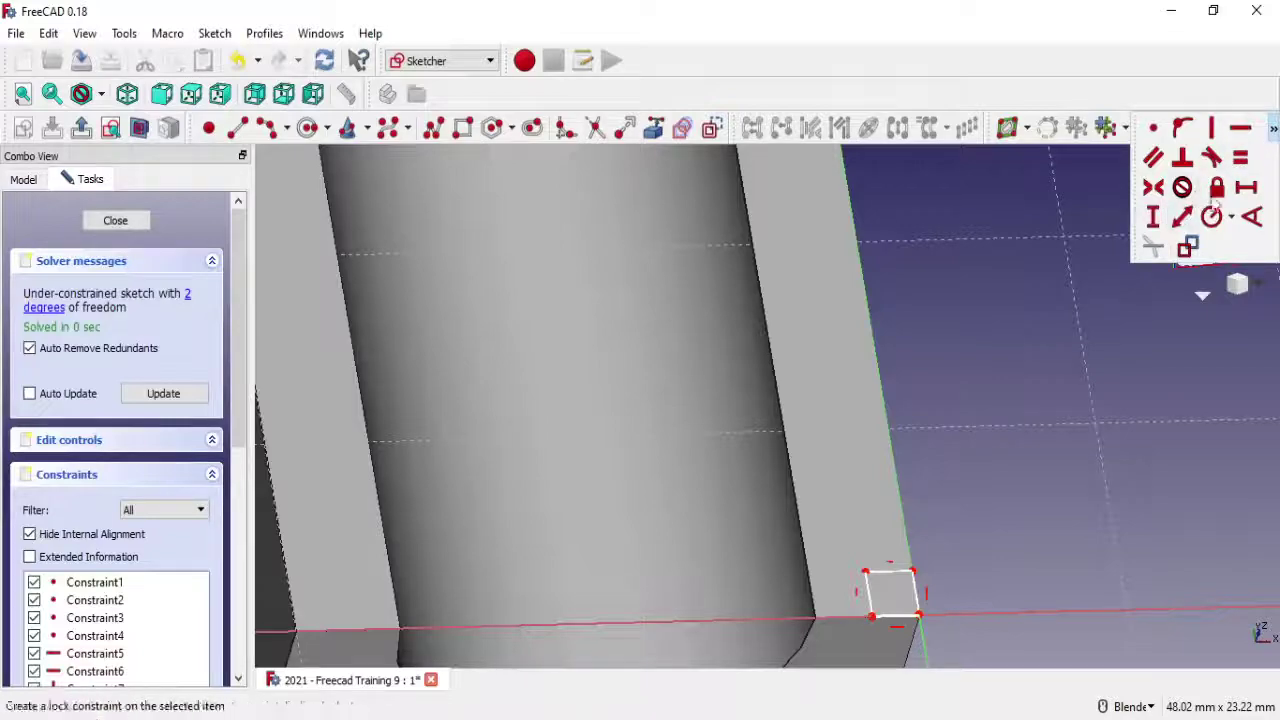
click(1248, 188)
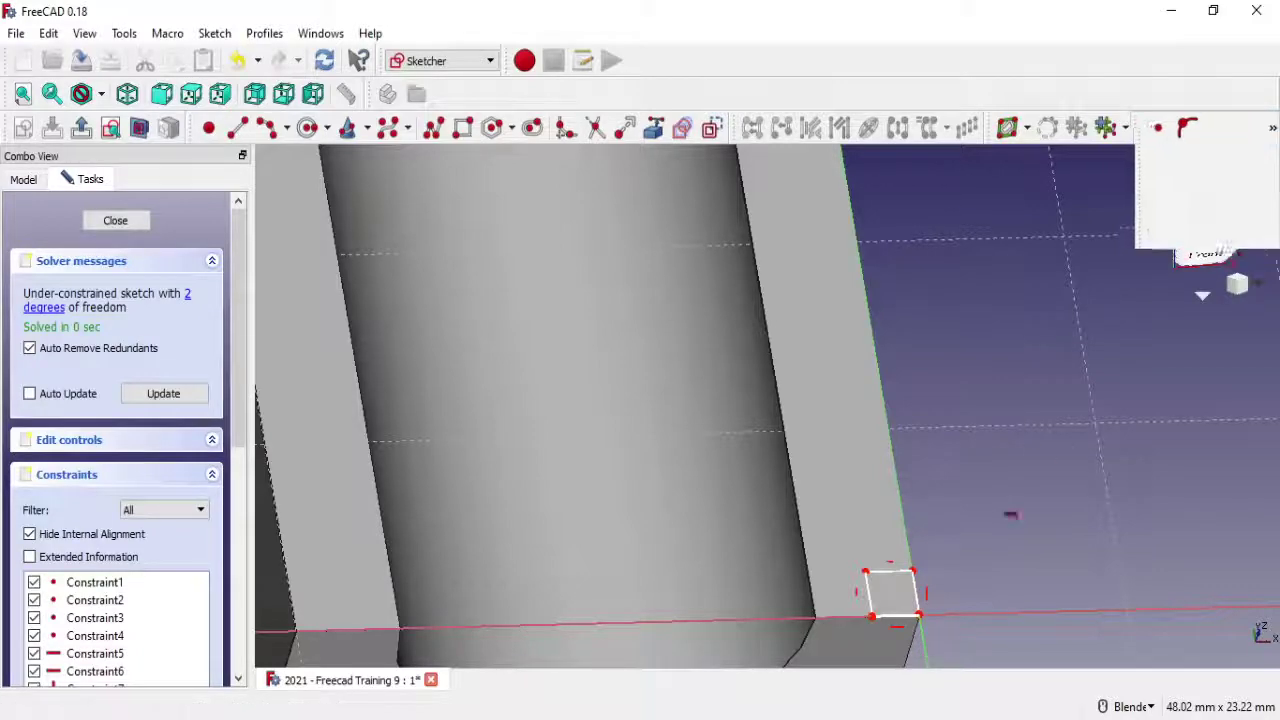
click(905, 618)
text(2.5)
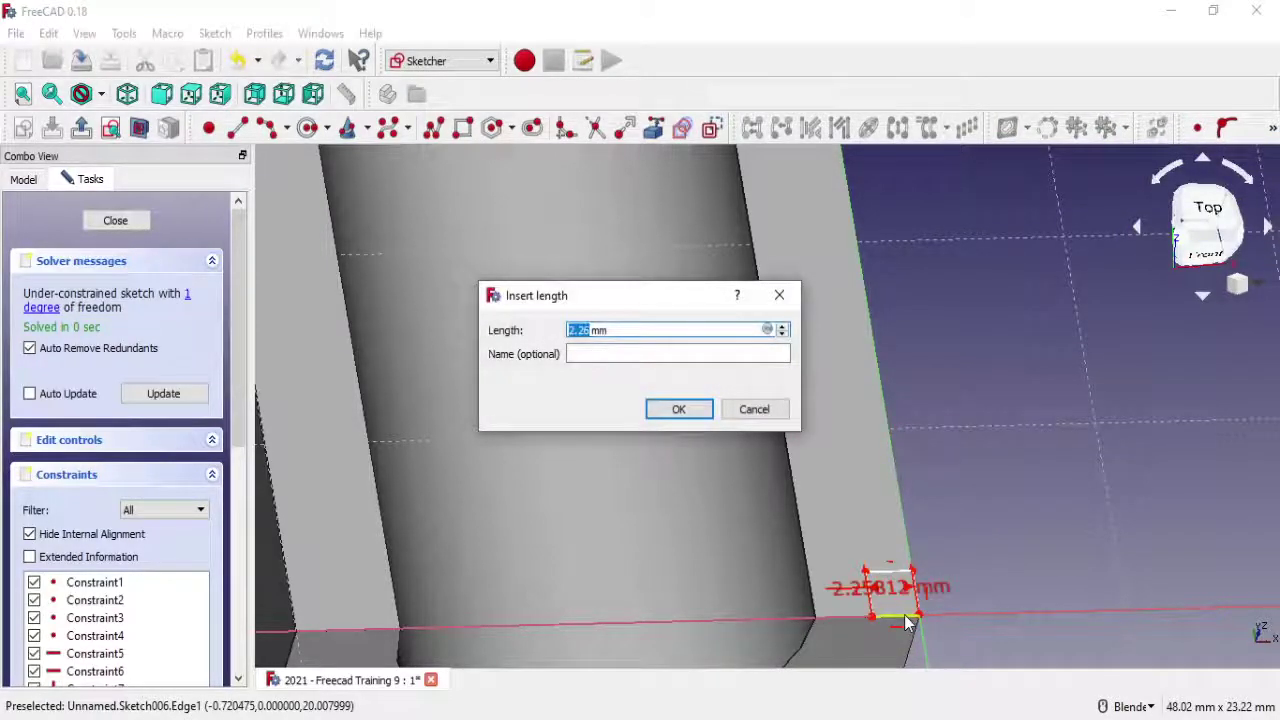
click(681, 410)
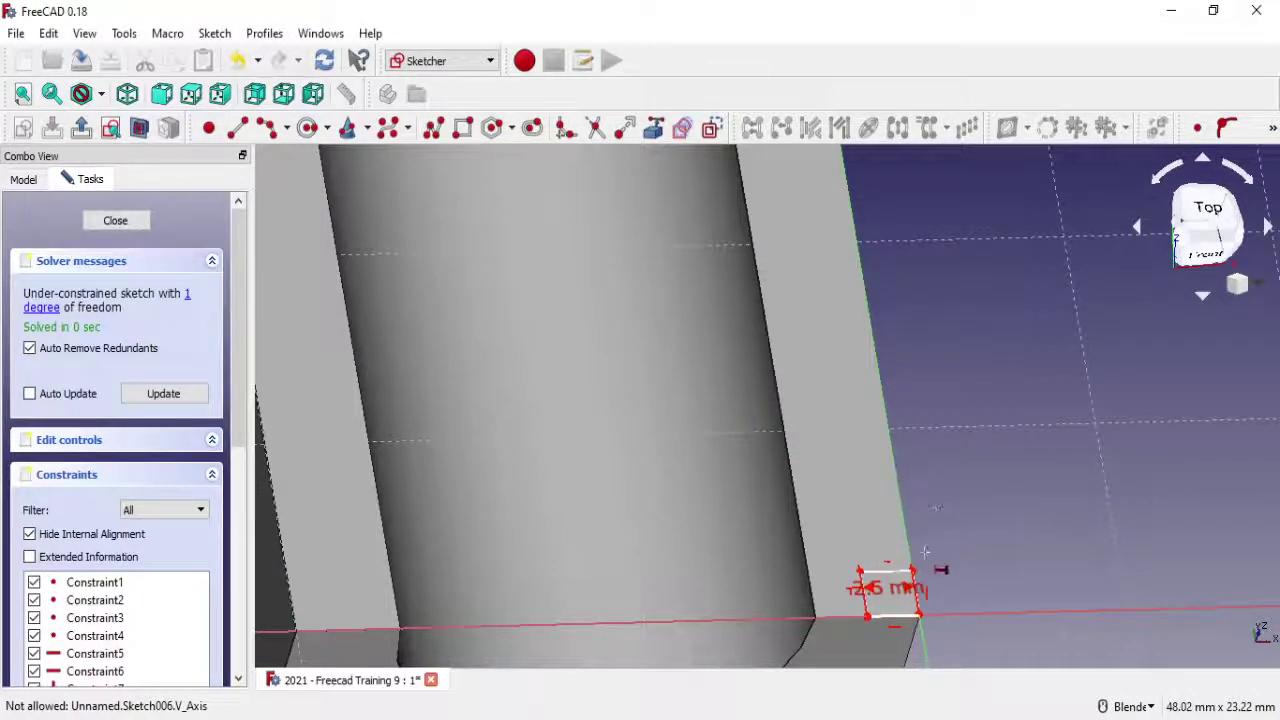
drag(918, 598, 1005, 510)
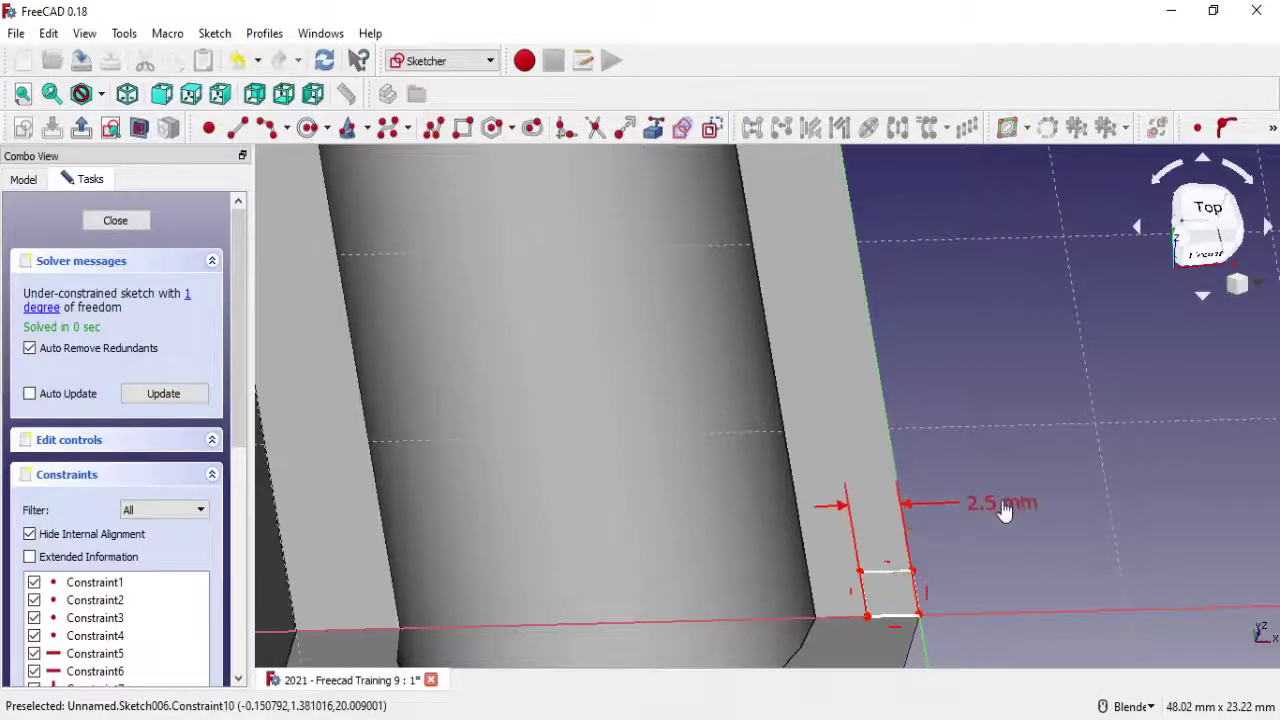
Constrain the rectangle's right edge to a 5 mm length
drag(905, 572, 903, 548)
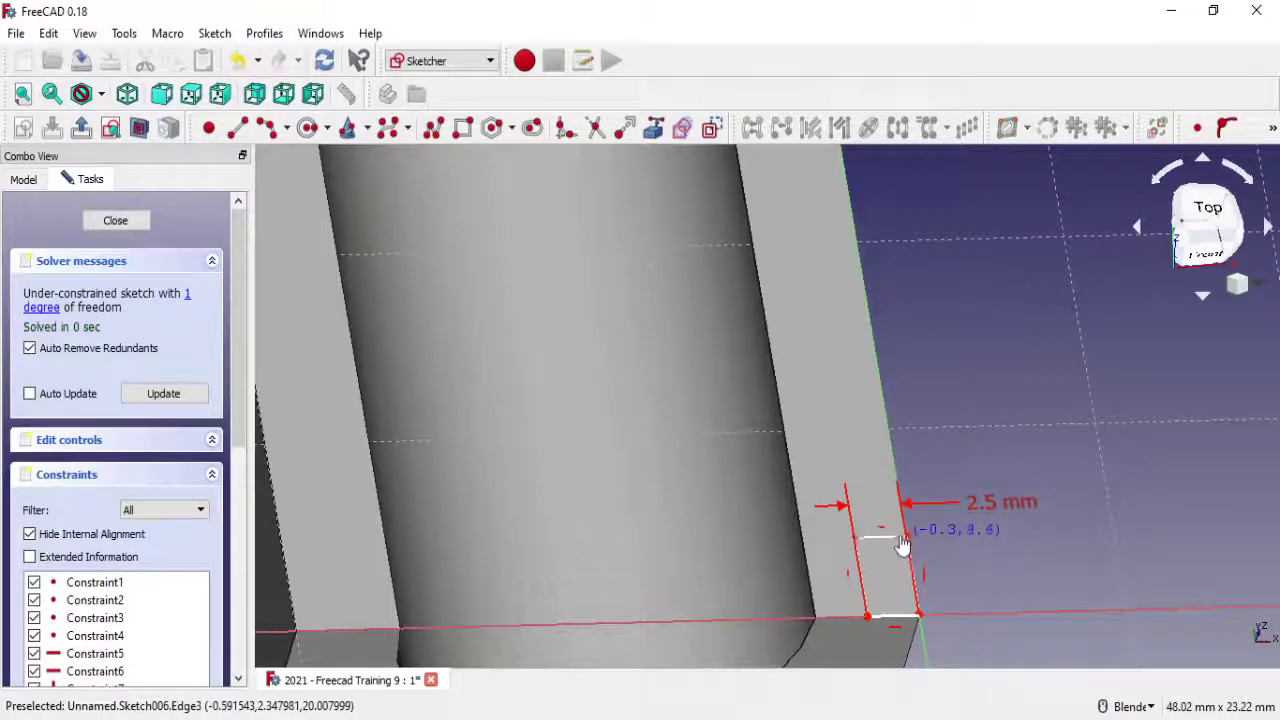
scroll(874, 333, down, 2)
scroll(866, 300, down, 2)
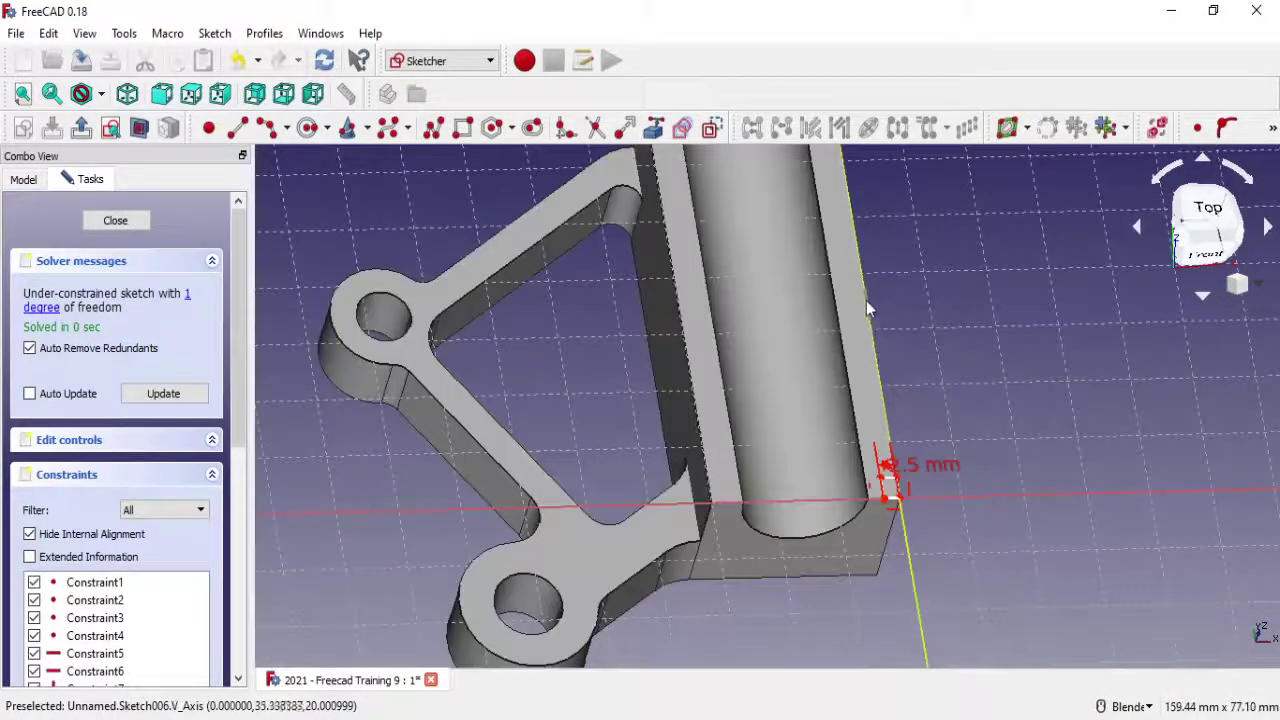
scroll(864, 360, down, 2)
scroll(900, 540, up, 4)
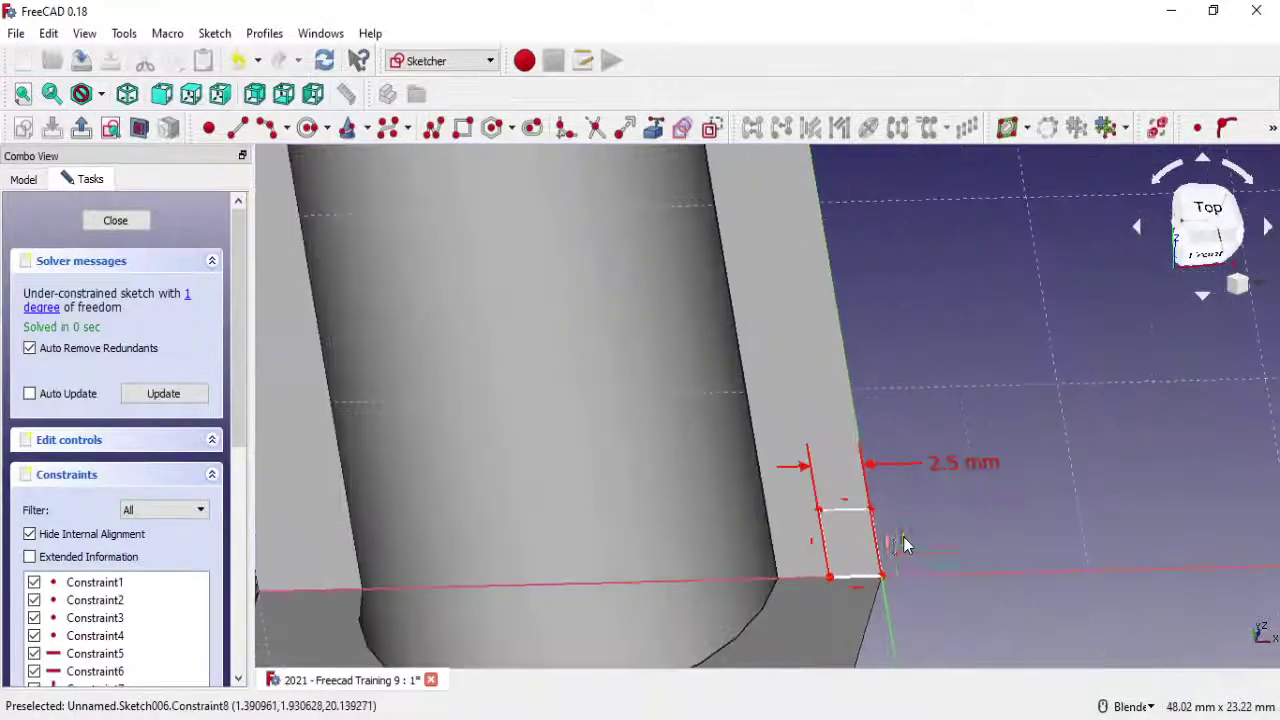
scroll(890, 550, up, 2)
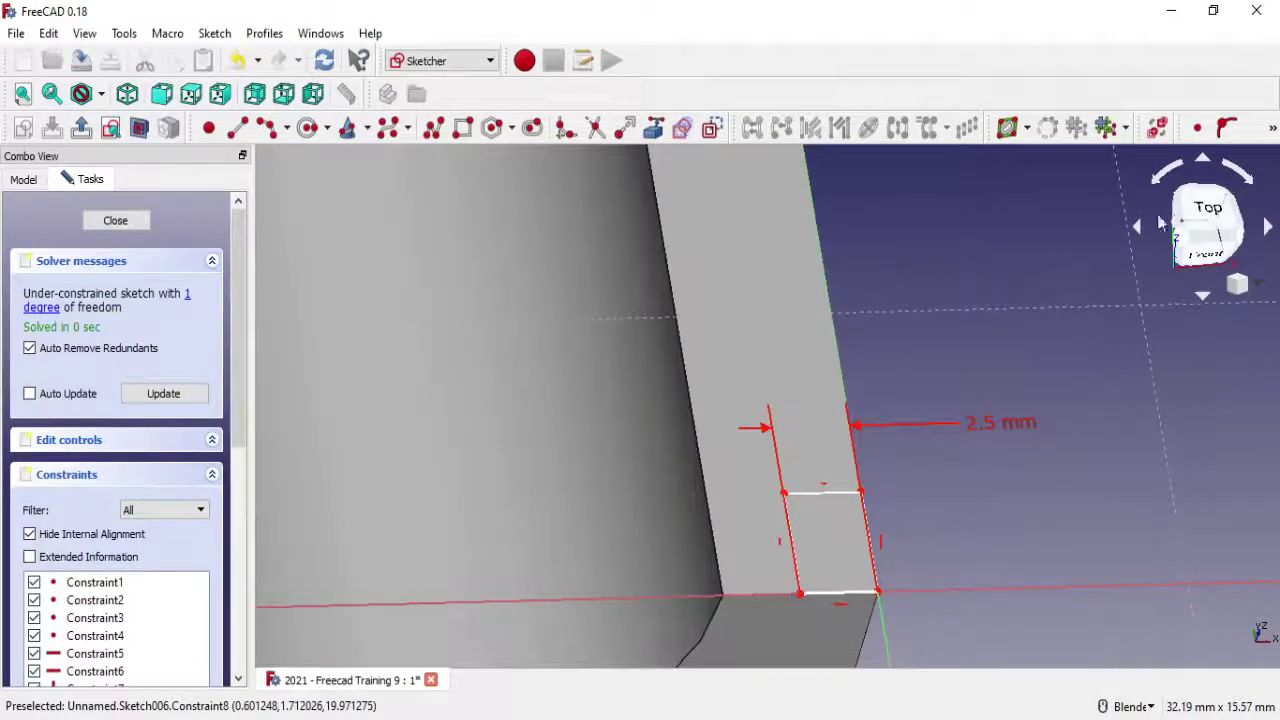
click(1273, 130)
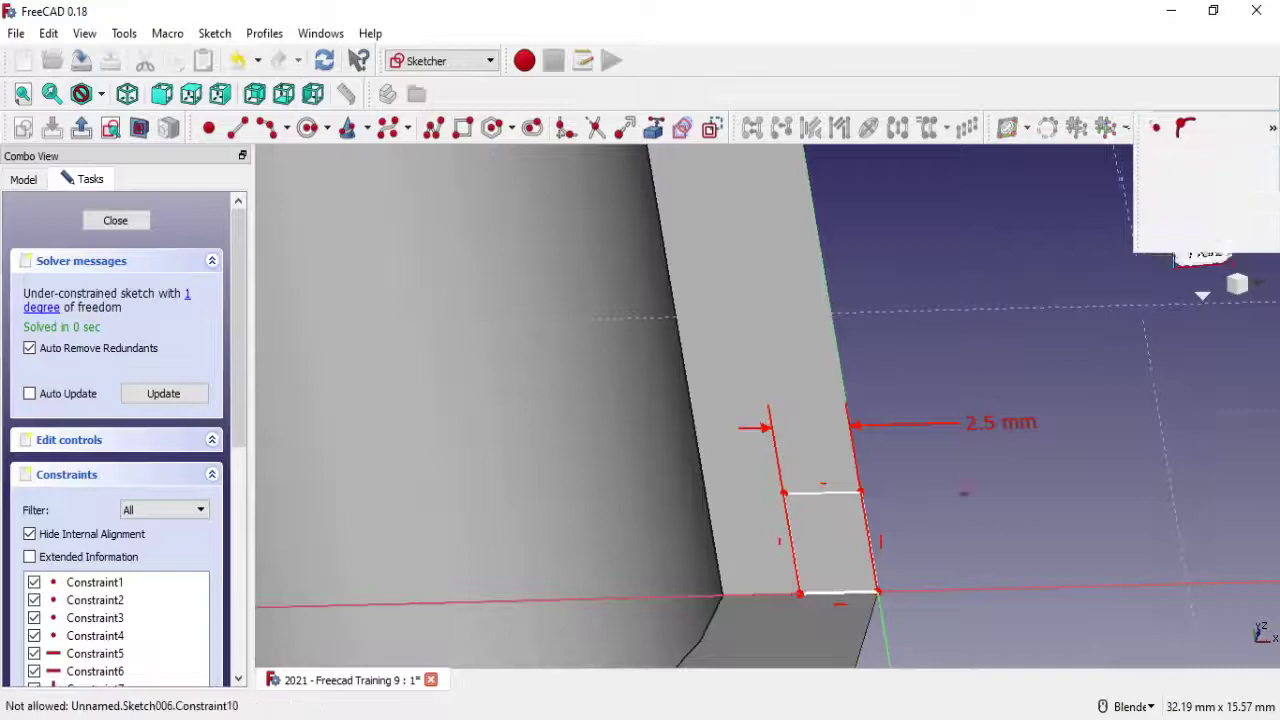
click(868, 522)
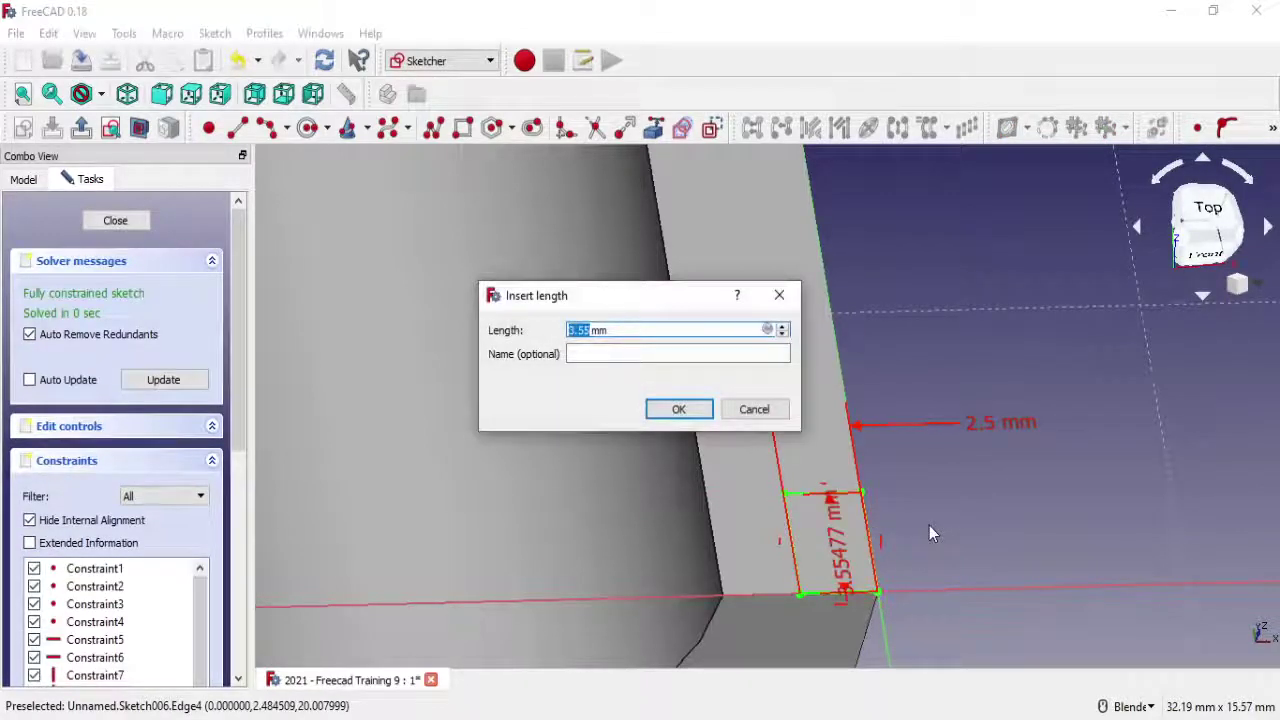
text(5)
click(679, 409)
scroll(756, 456, down, 2)
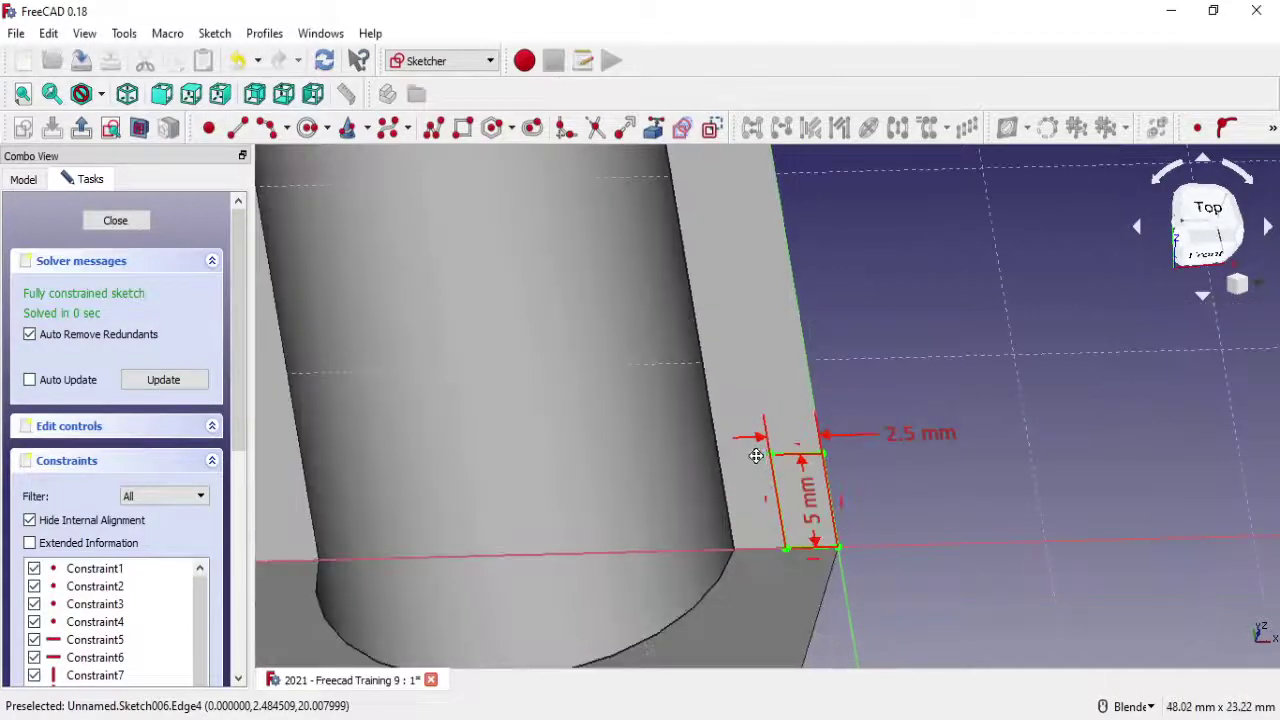
shift+middle_drag(756, 456, 930, 407)
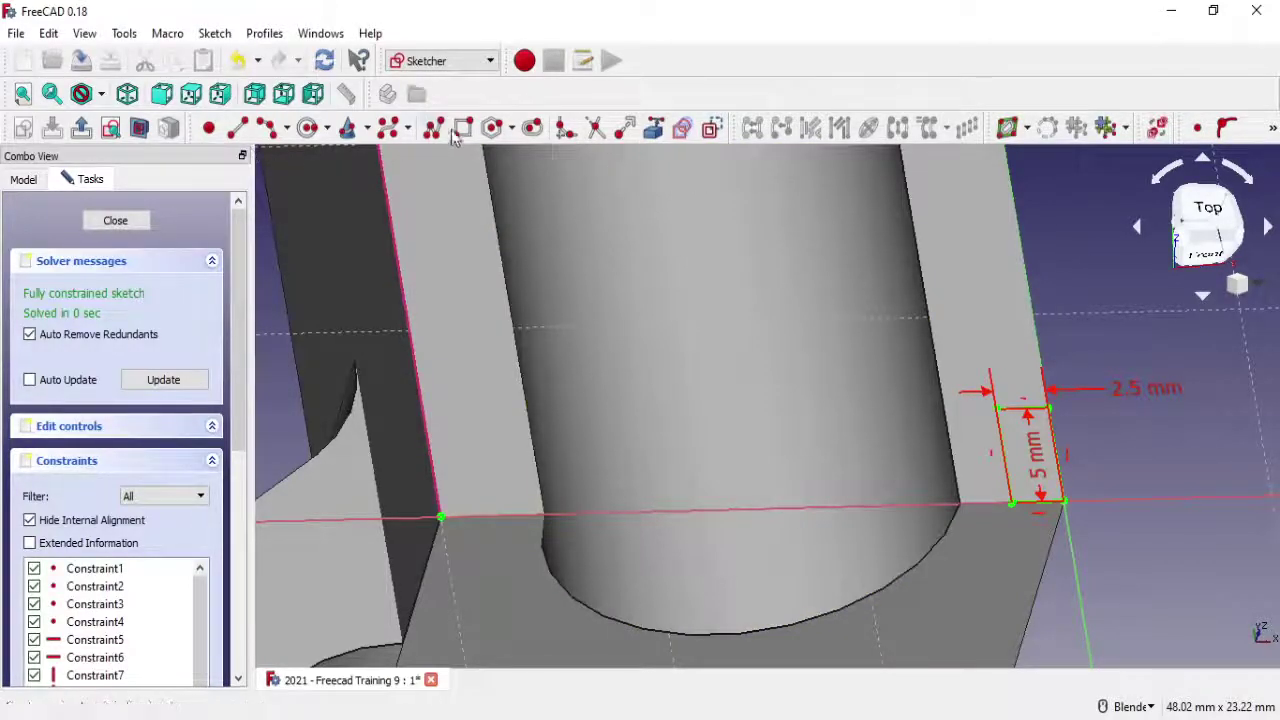
Draw a second rectangle on the left rail and make its edges equal to the first
click(462, 127)
click(440, 517)
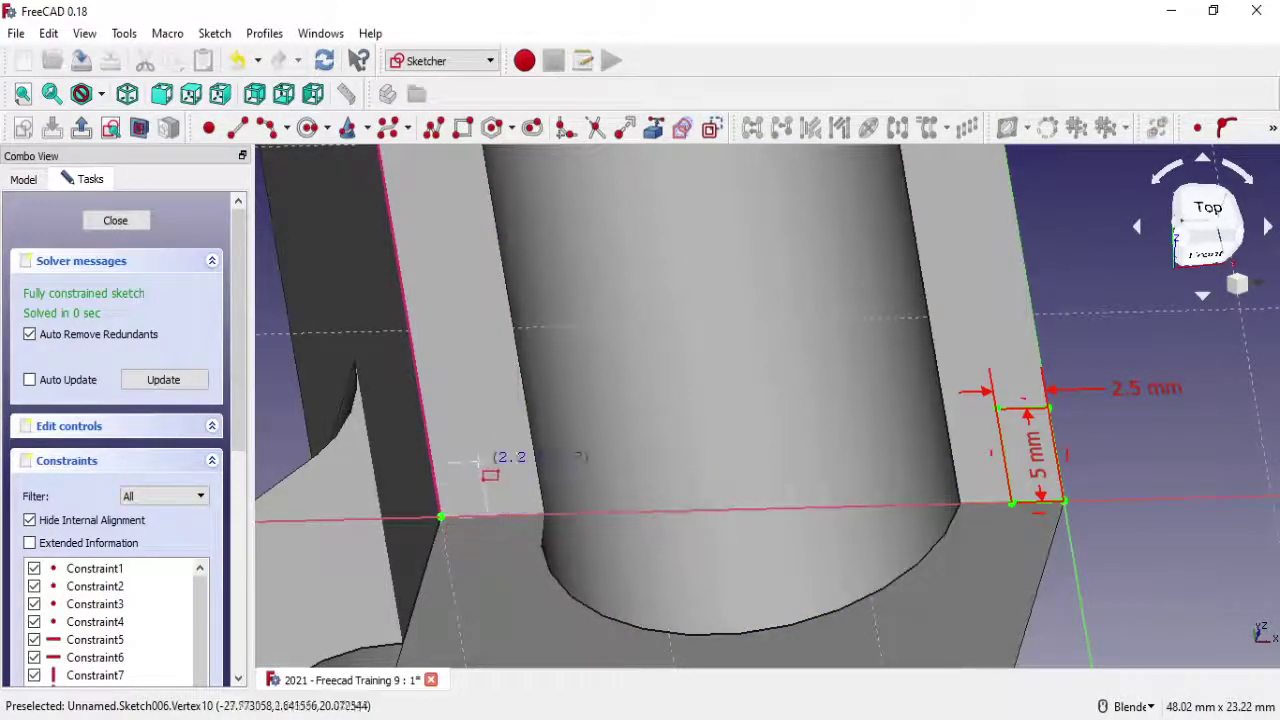
click(483, 458)
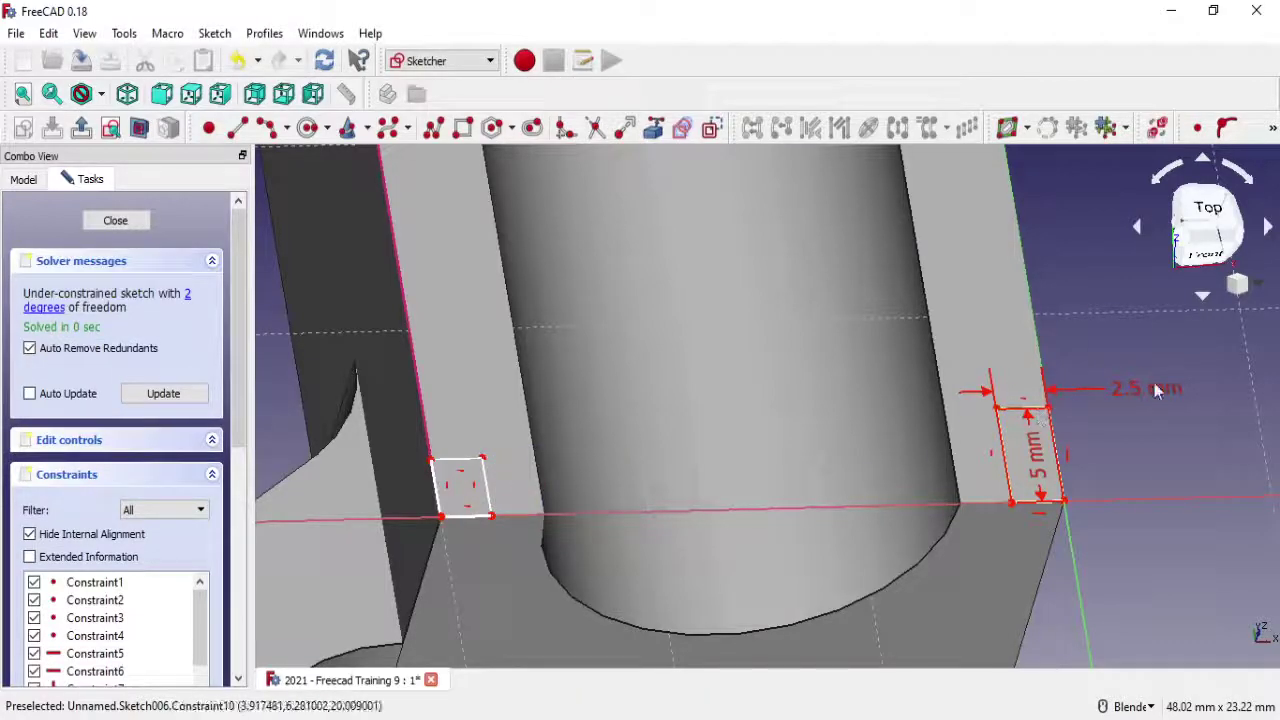
drag(1138, 392, 1060, 350)
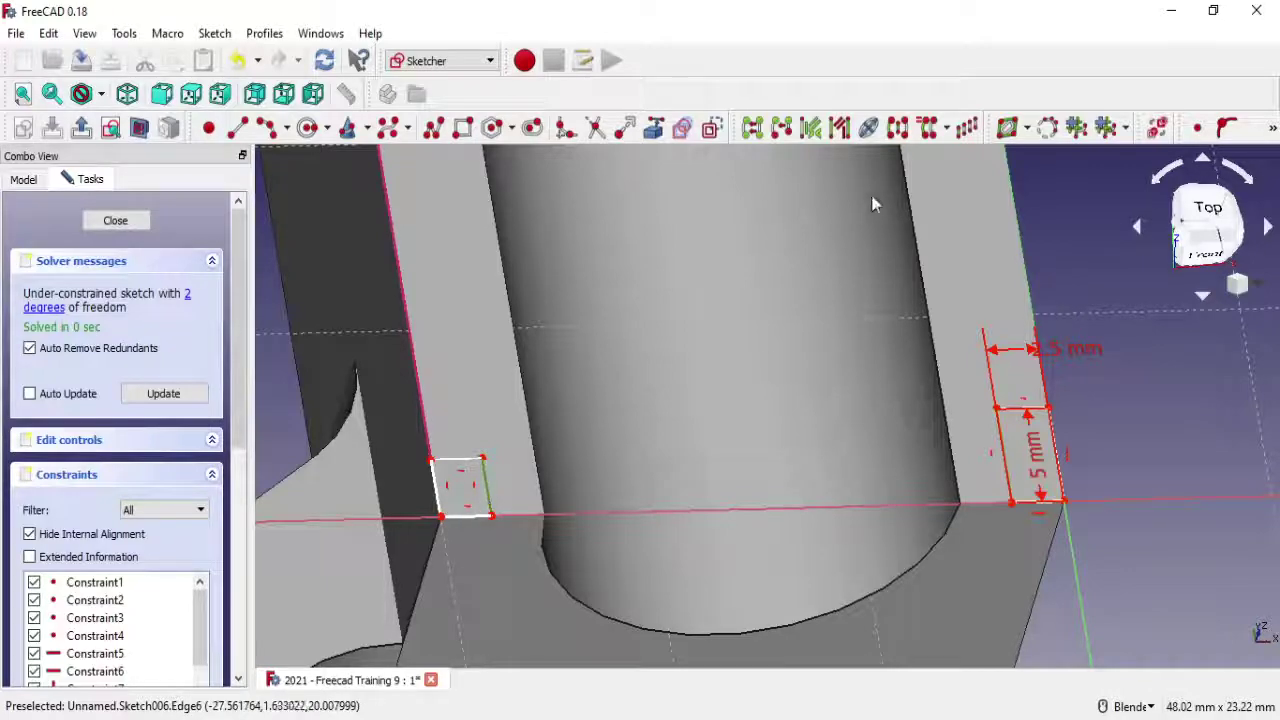
click(1273, 130)
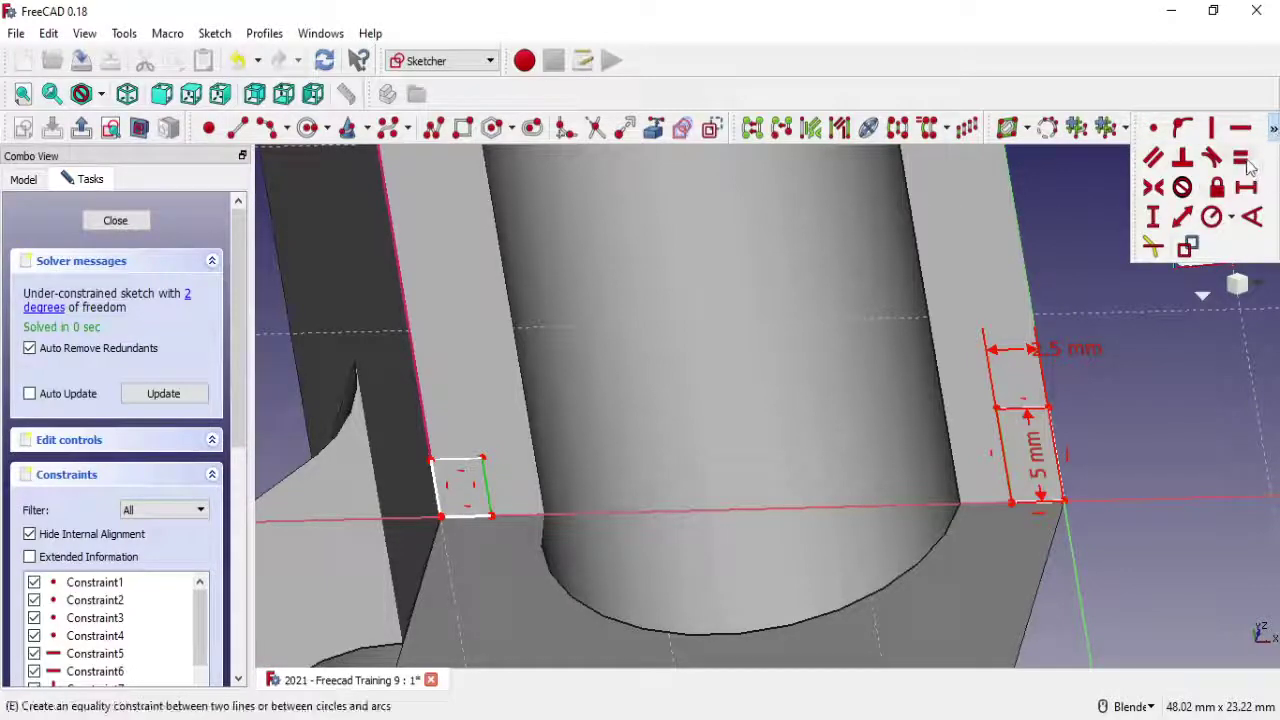
click(1249, 158)
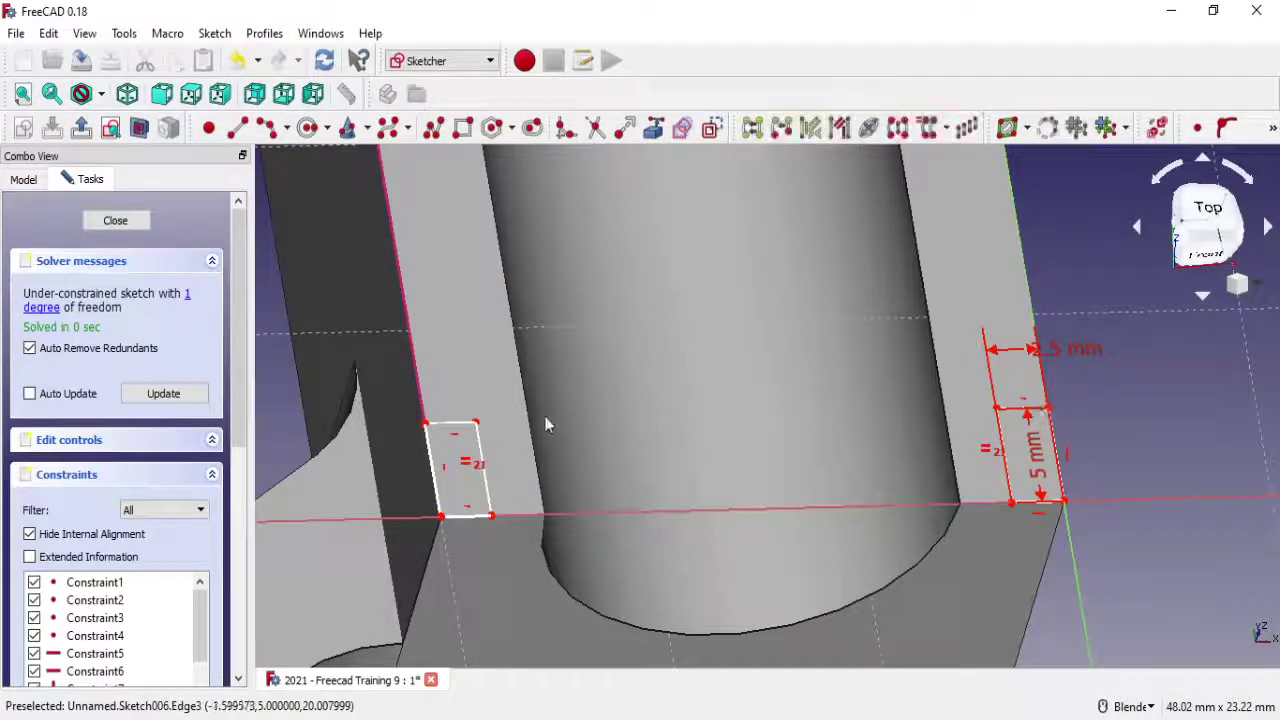
click(1273, 130)
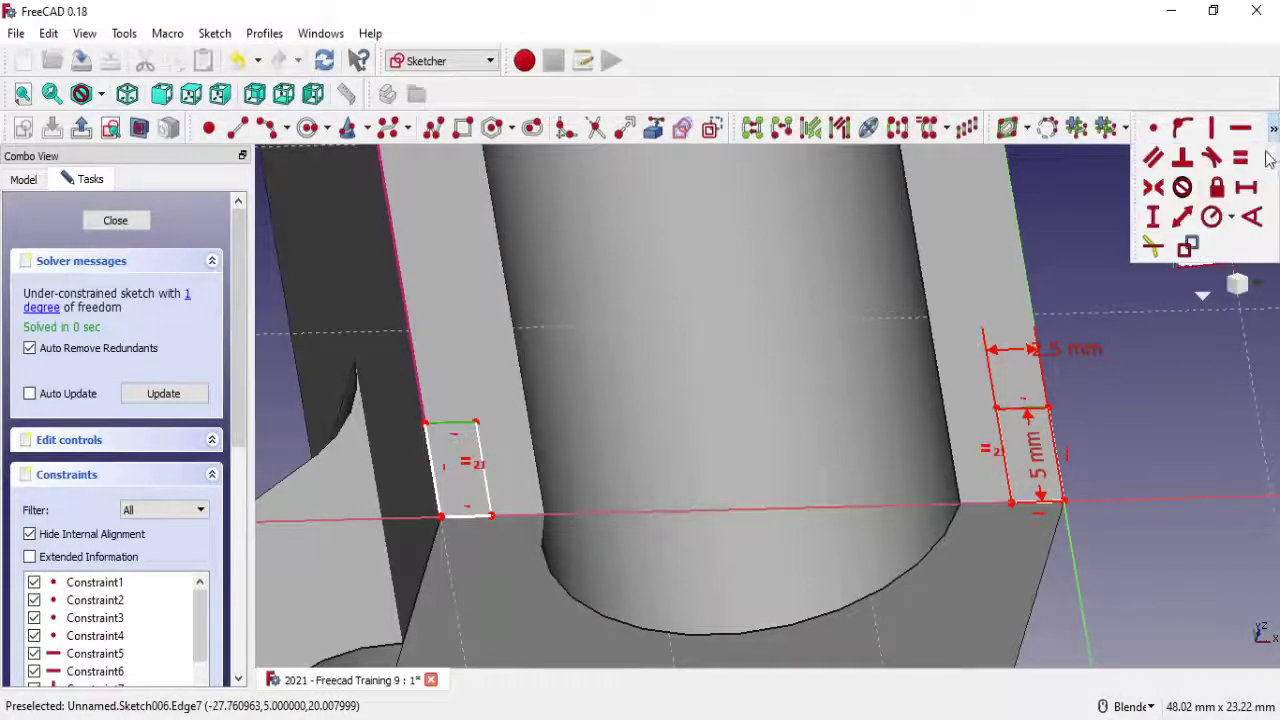
click(1249, 158)
scroll(760, 310, down, 3)
shift+middle_drag(744, 324, 740, 351)
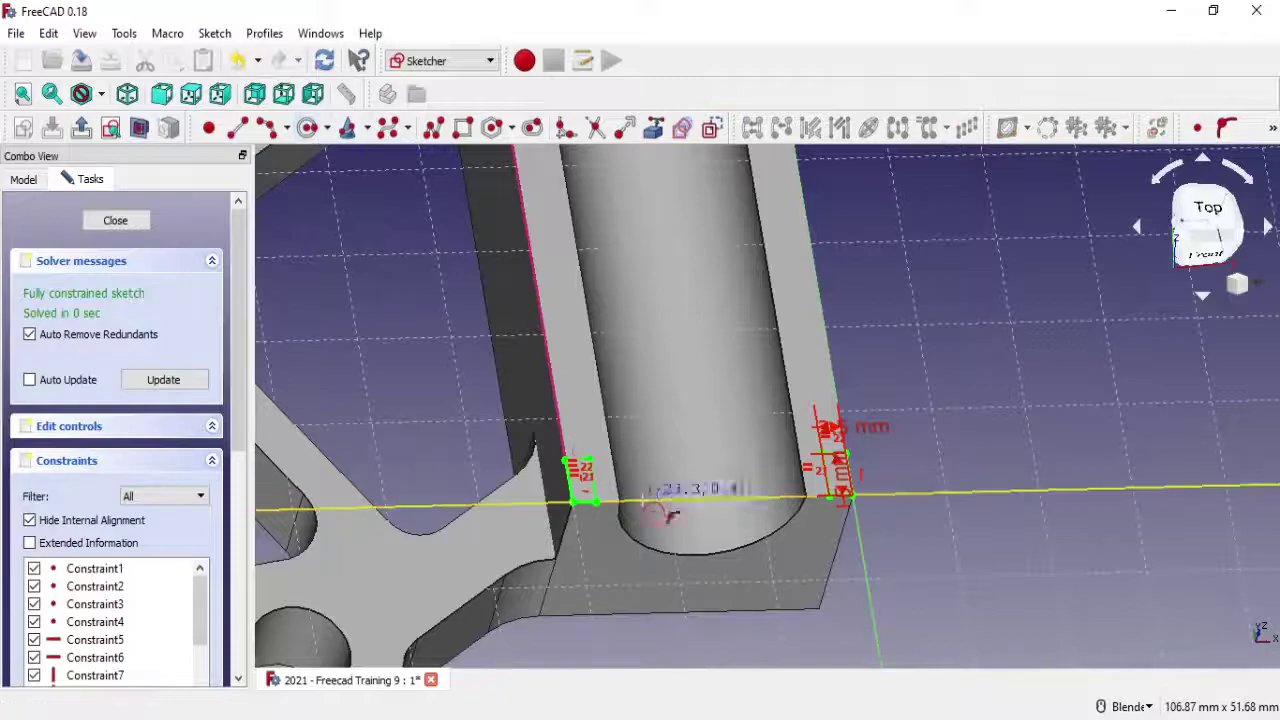
scroll(545, 430, up, 3)
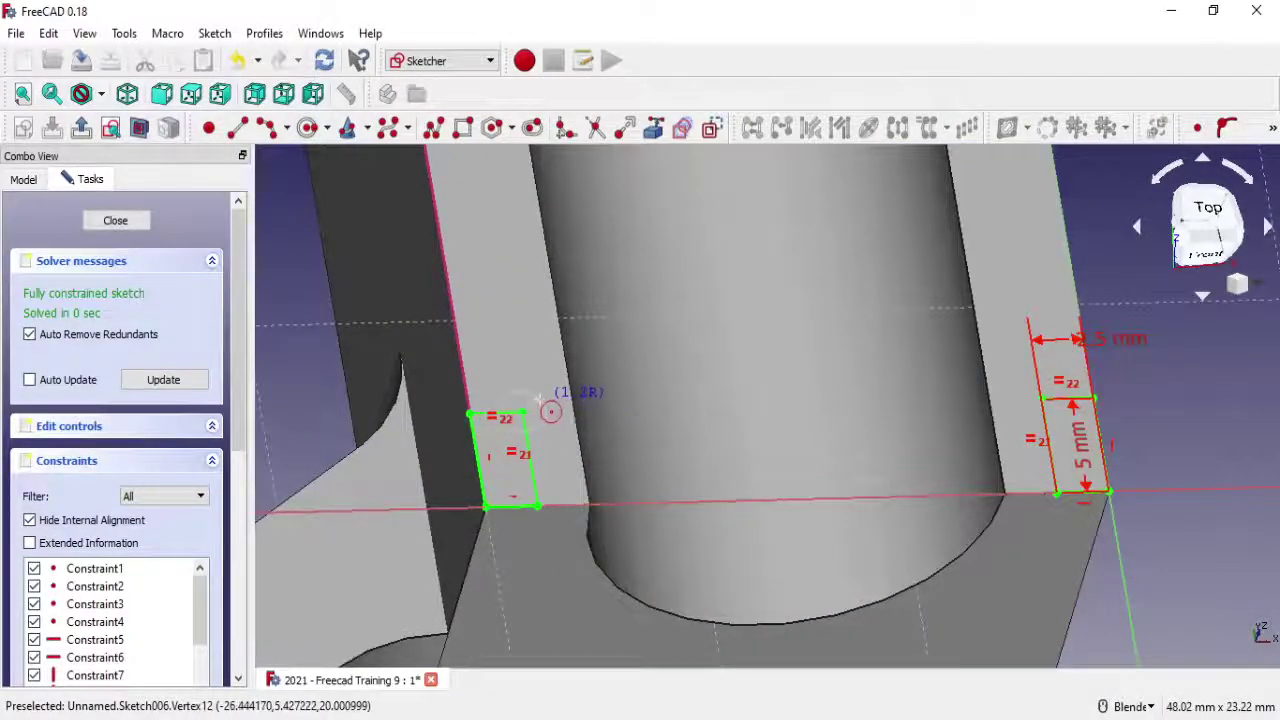
Add a circle at each rectangle's corner and close Sketch006
key(ctrl+z)
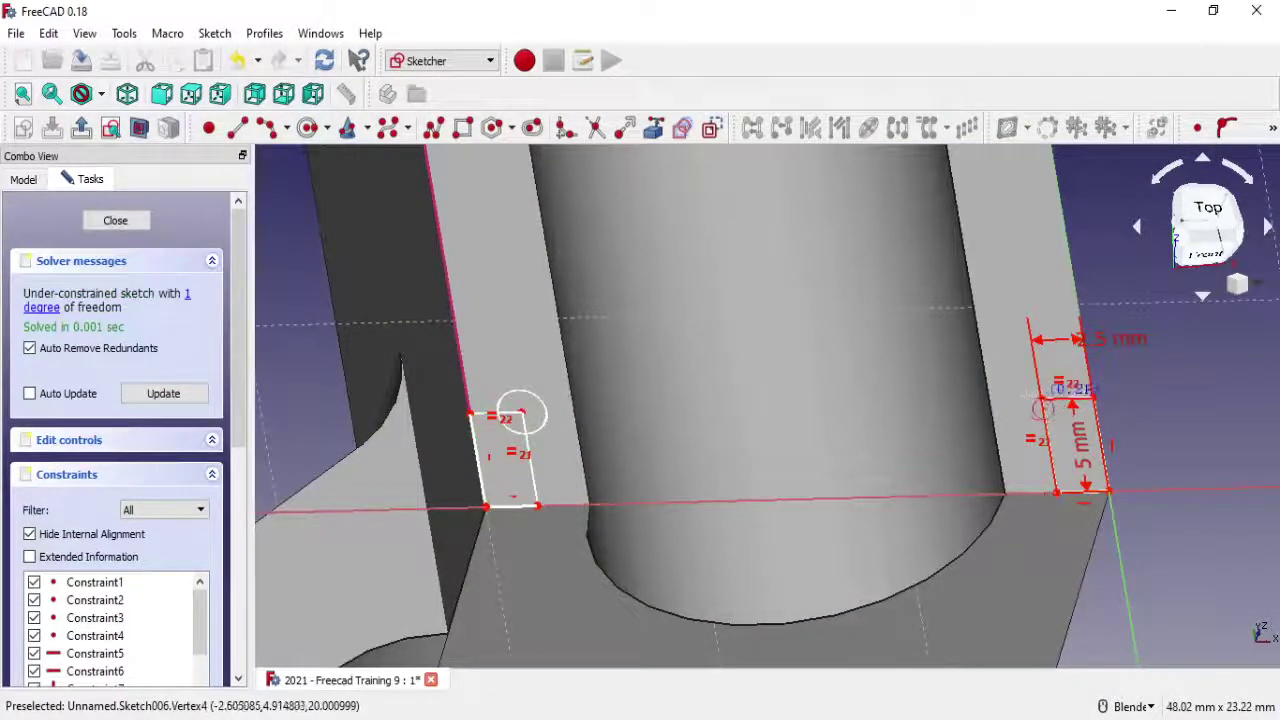
click(1040, 395)
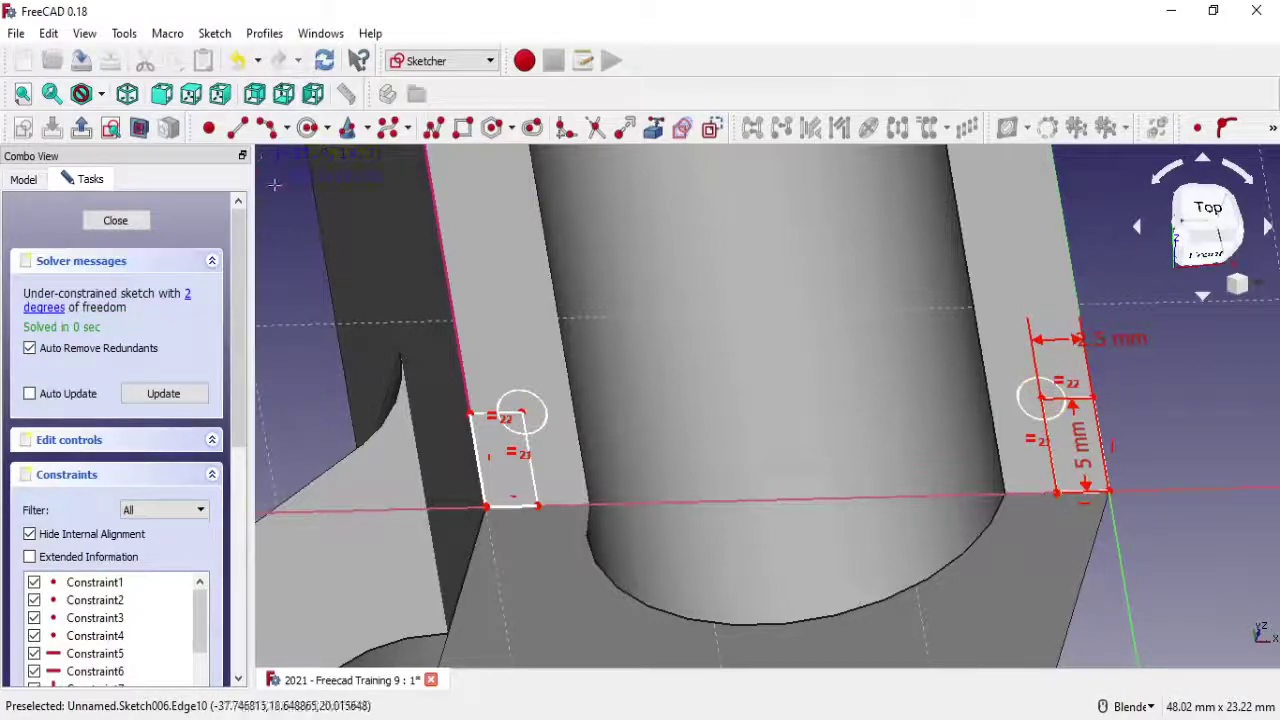
click(115, 221)
mouse_move(644, 348)
middle_down()
mouse_move(877, 500)
mouse_move(900, 422)
middle_up()
scroll(877, 500, up, 5)
scroll(900, 422, down, 4)
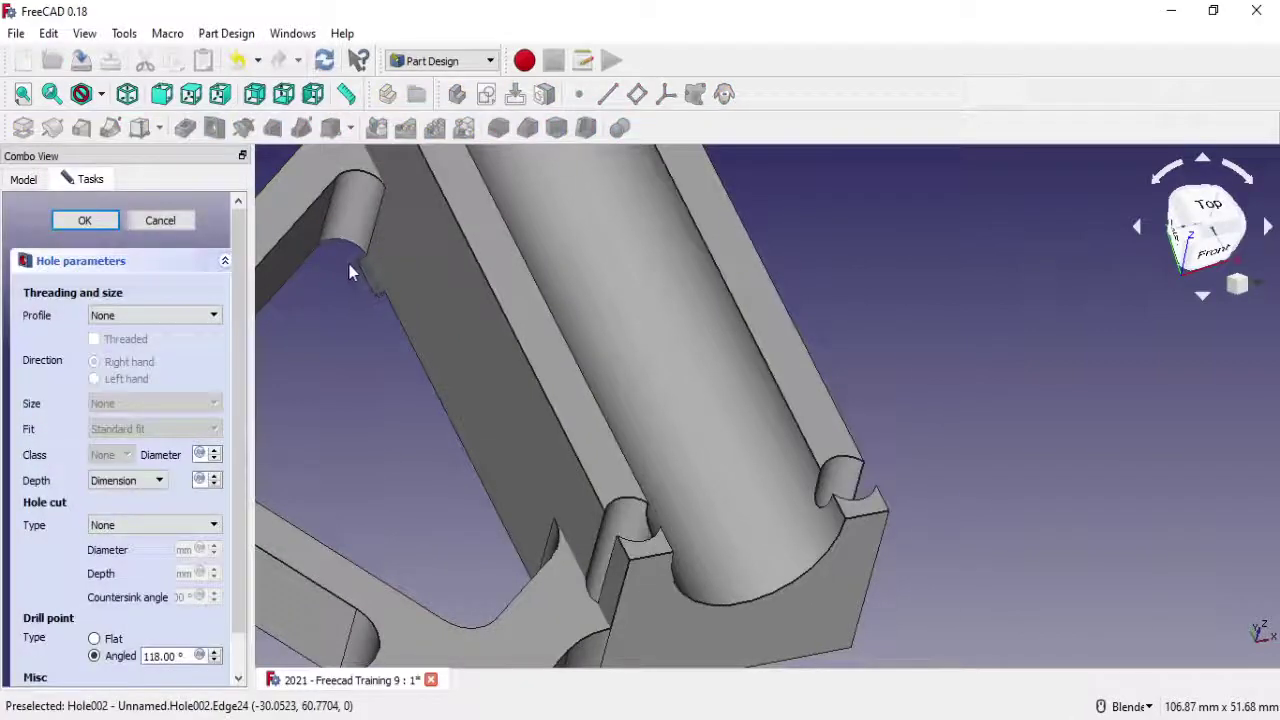
Create a hole from the sketch as a threaded ISO metric coarse M3 hole
click(165, 315)
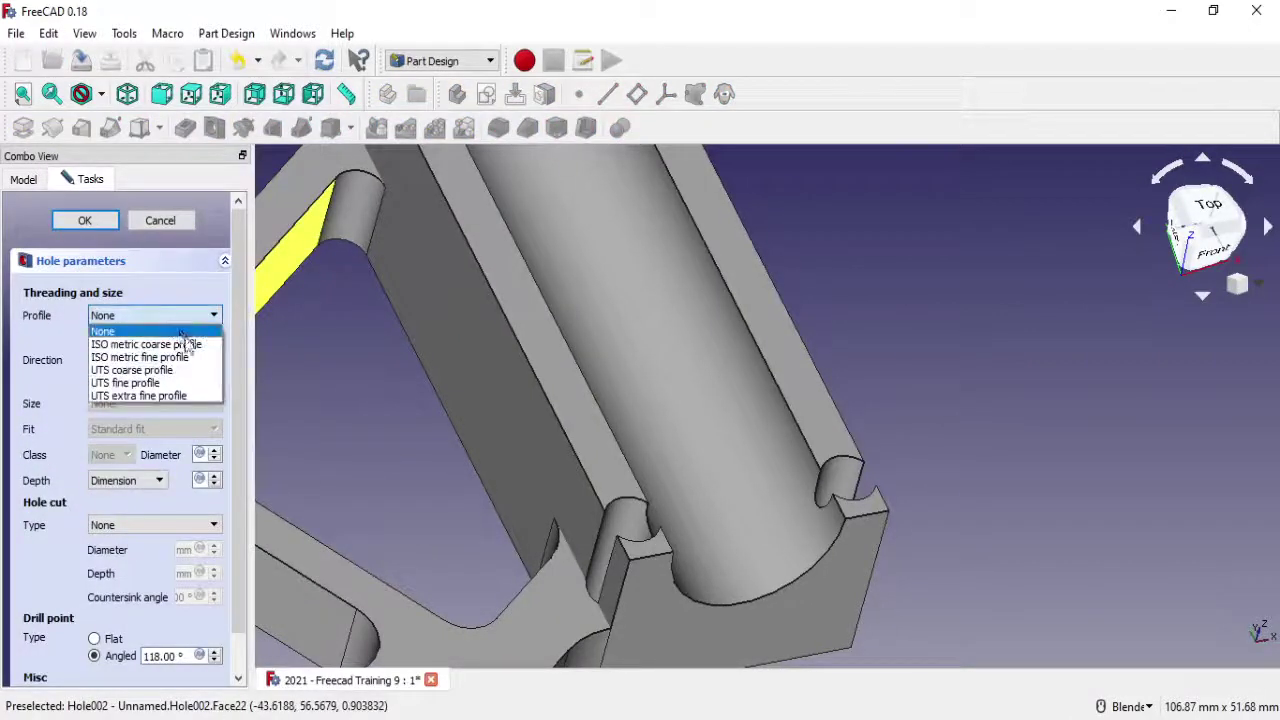
click(187, 345)
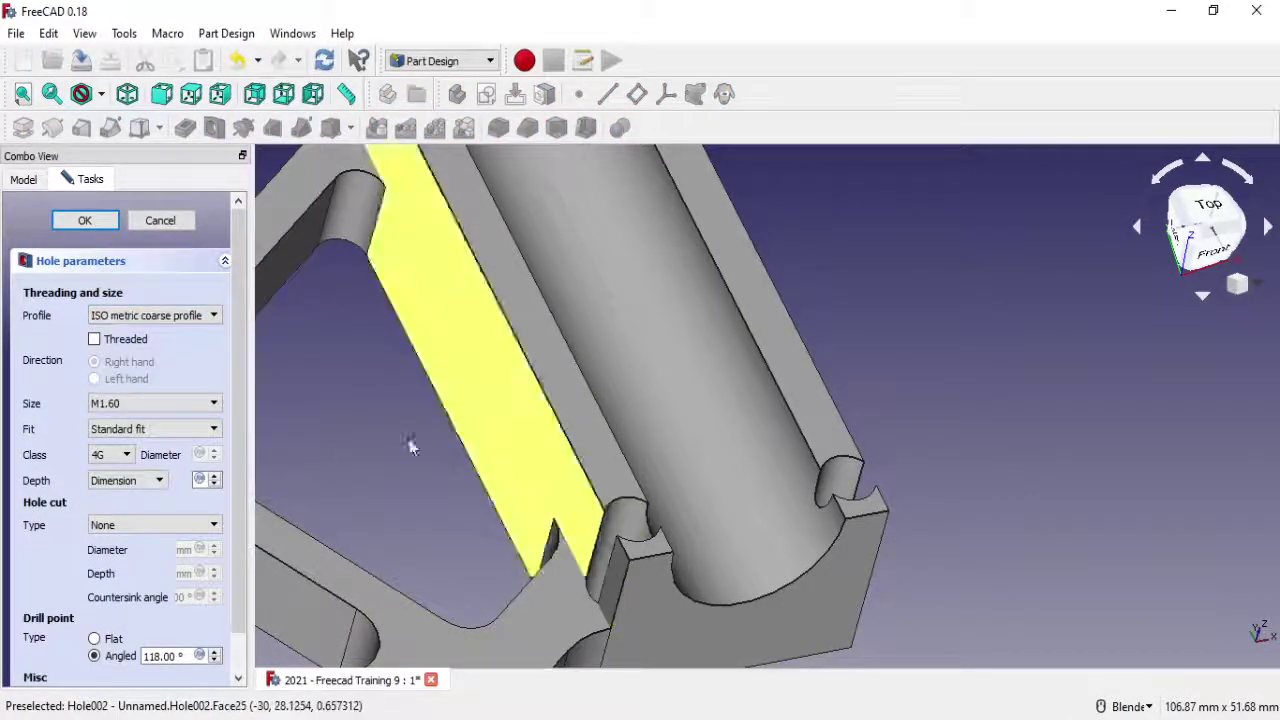
click(128, 343)
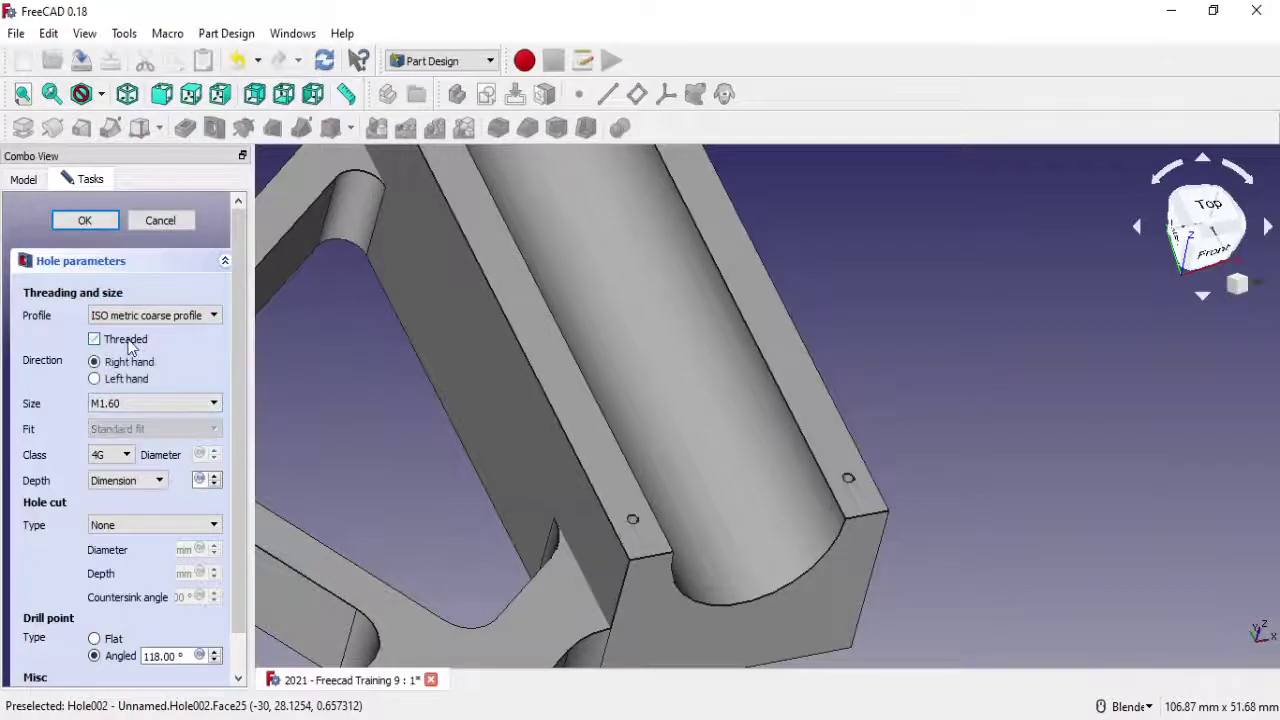
scroll(691, 543, up, 3)
scroll(591, 528, up, 2)
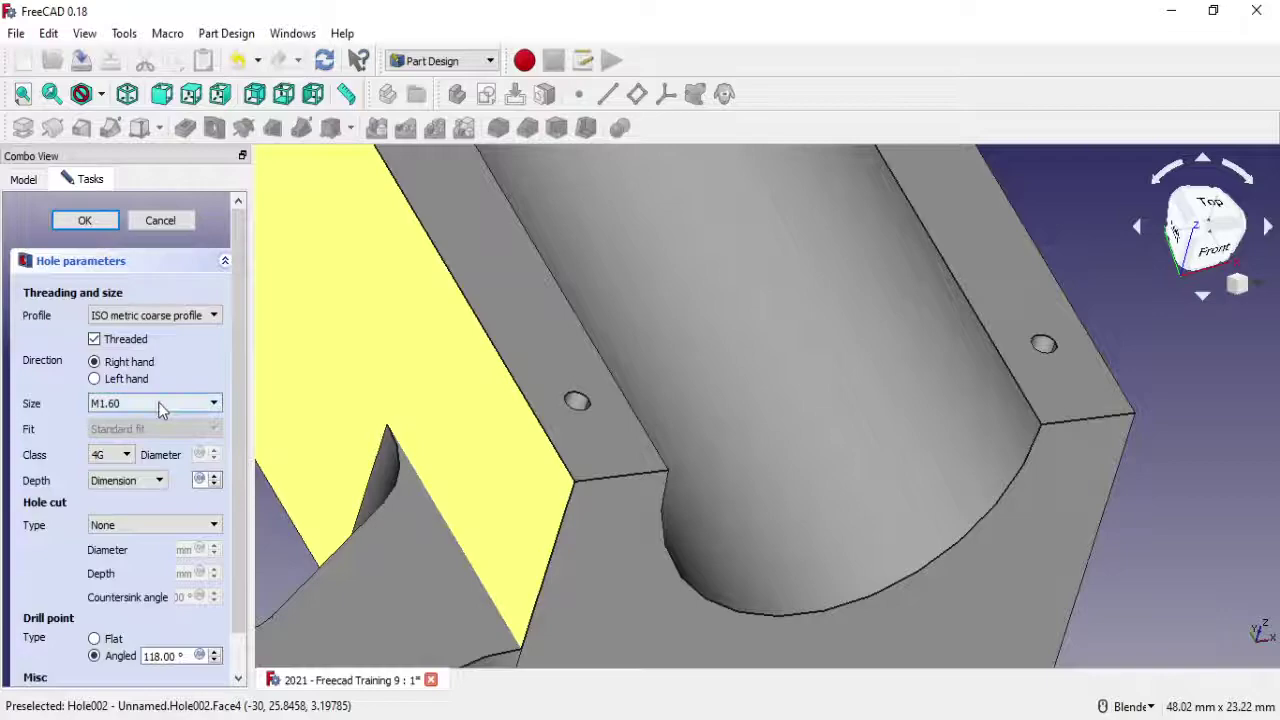
click(160, 403)
click(143, 457)
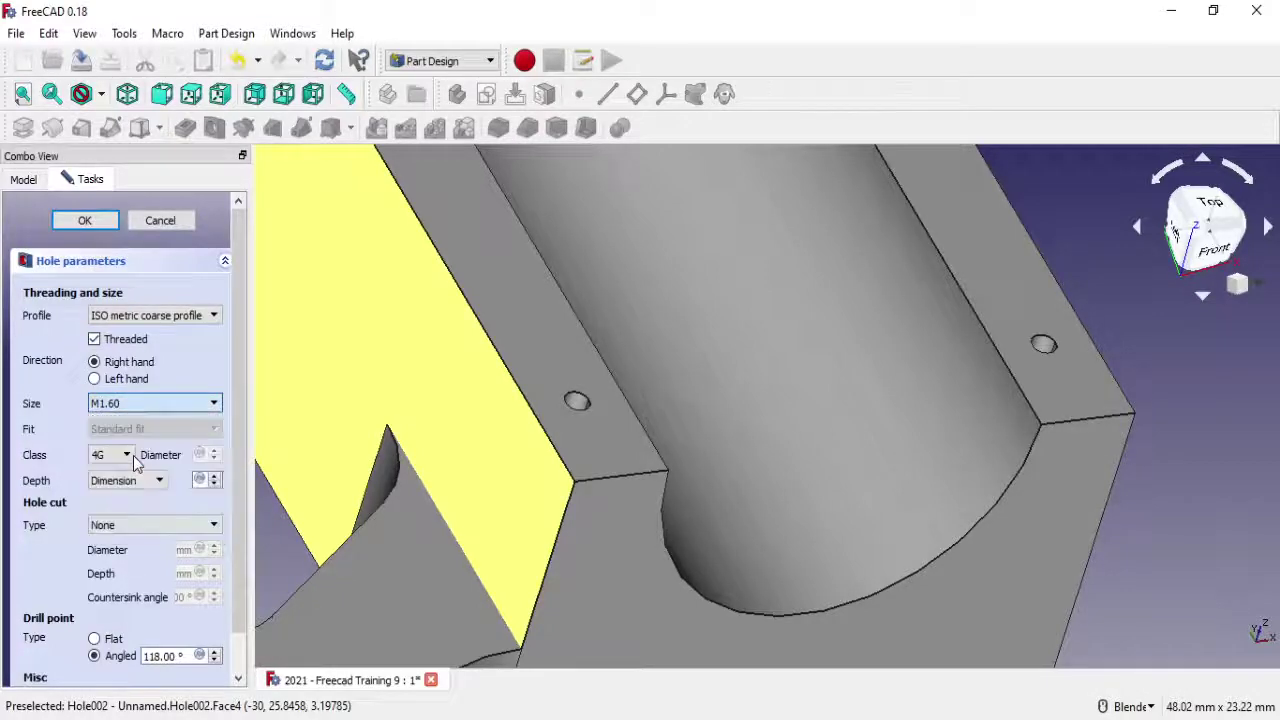
click(151, 410)
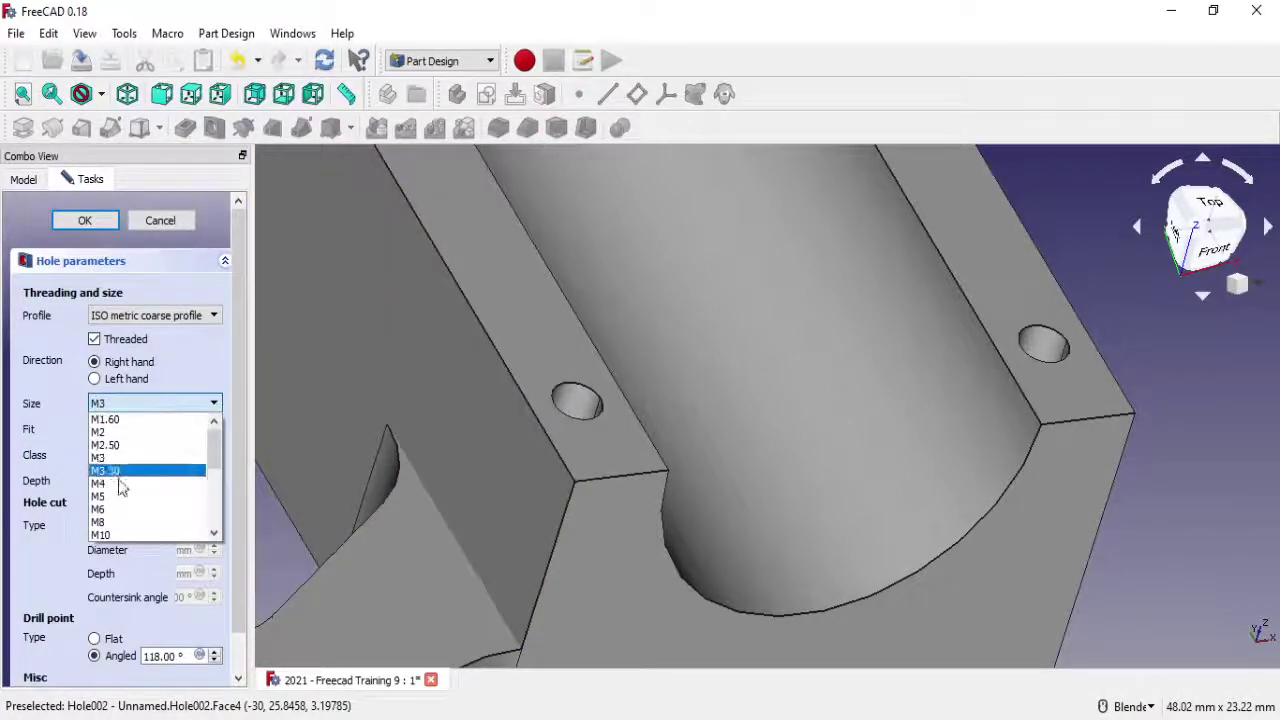
click(118, 481)
click(157, 406)
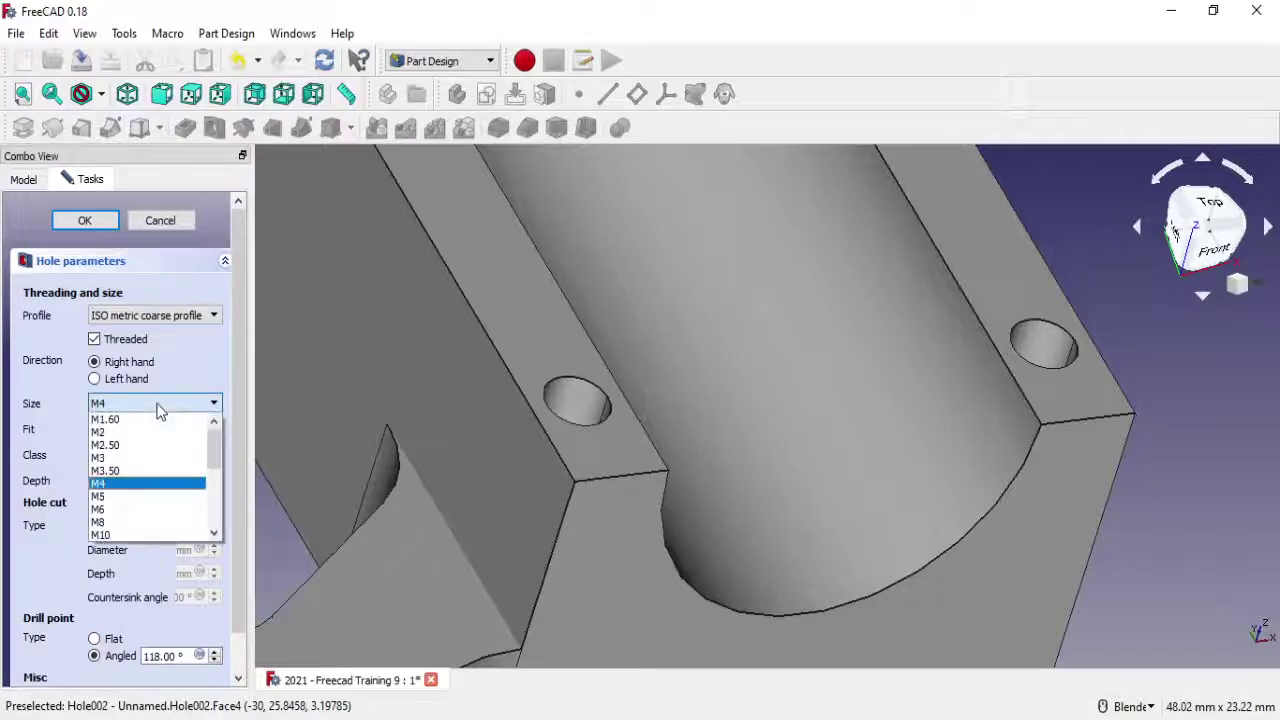
click(143, 457)
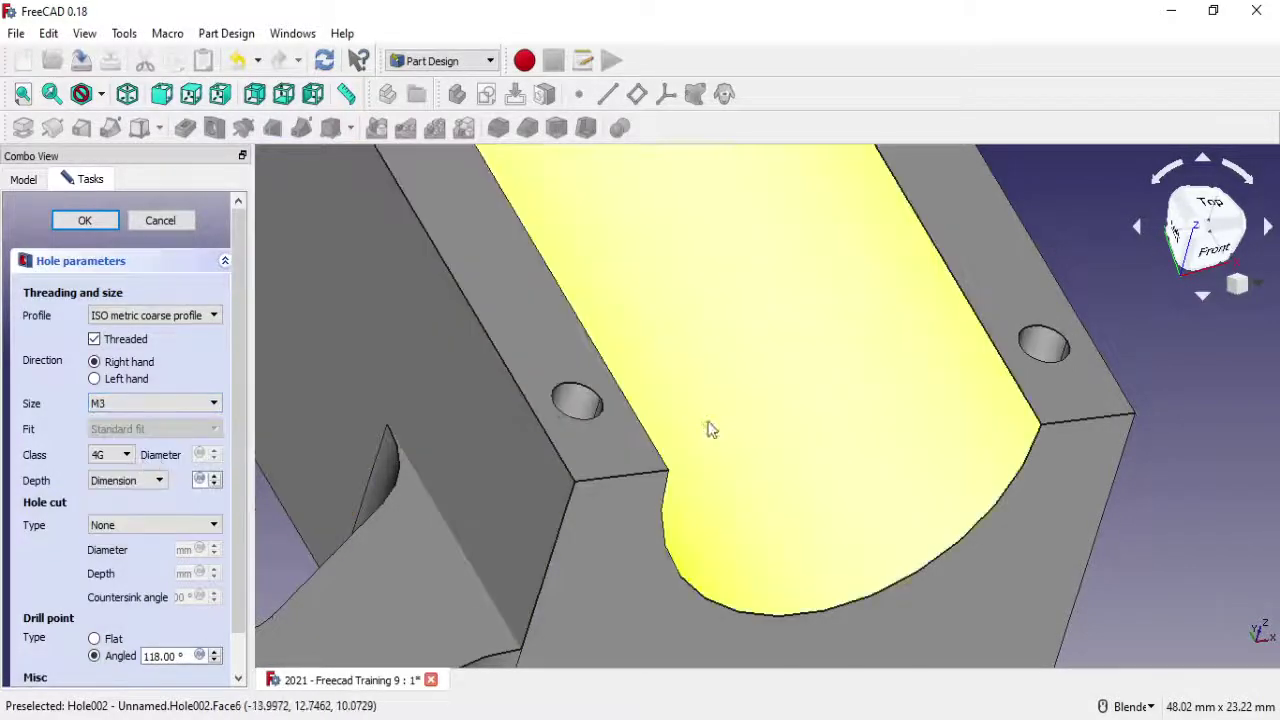
mouse_move(708, 428)
middle_down()
mouse_move(706, 457)
mouse_move(663, 457)
middle_up()
Set the hole depth to 10 mm and thread class 6H, then accept Hole002
click(200, 480)
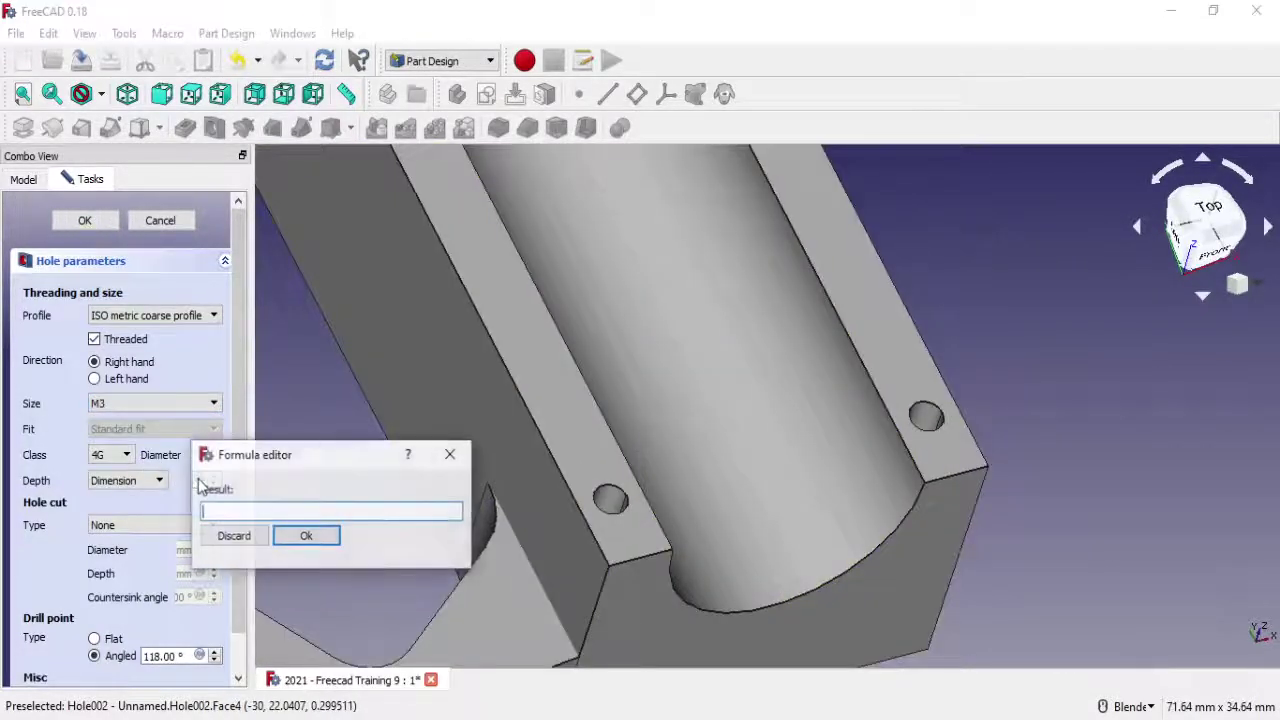
mouse_move(490, 488)
middle_down()
mouse_move(777, 497)
mouse_move(745, 511)
middle_up()
click(336, 513)
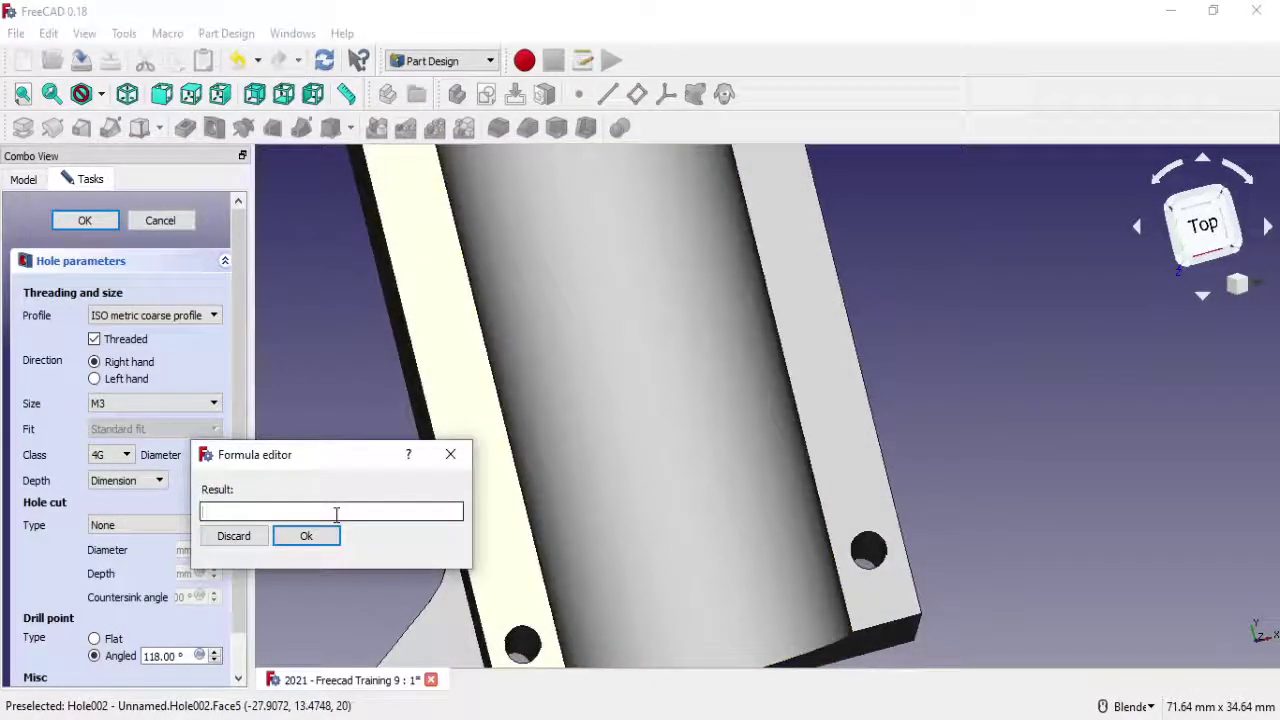
text(10)
click(322, 538)
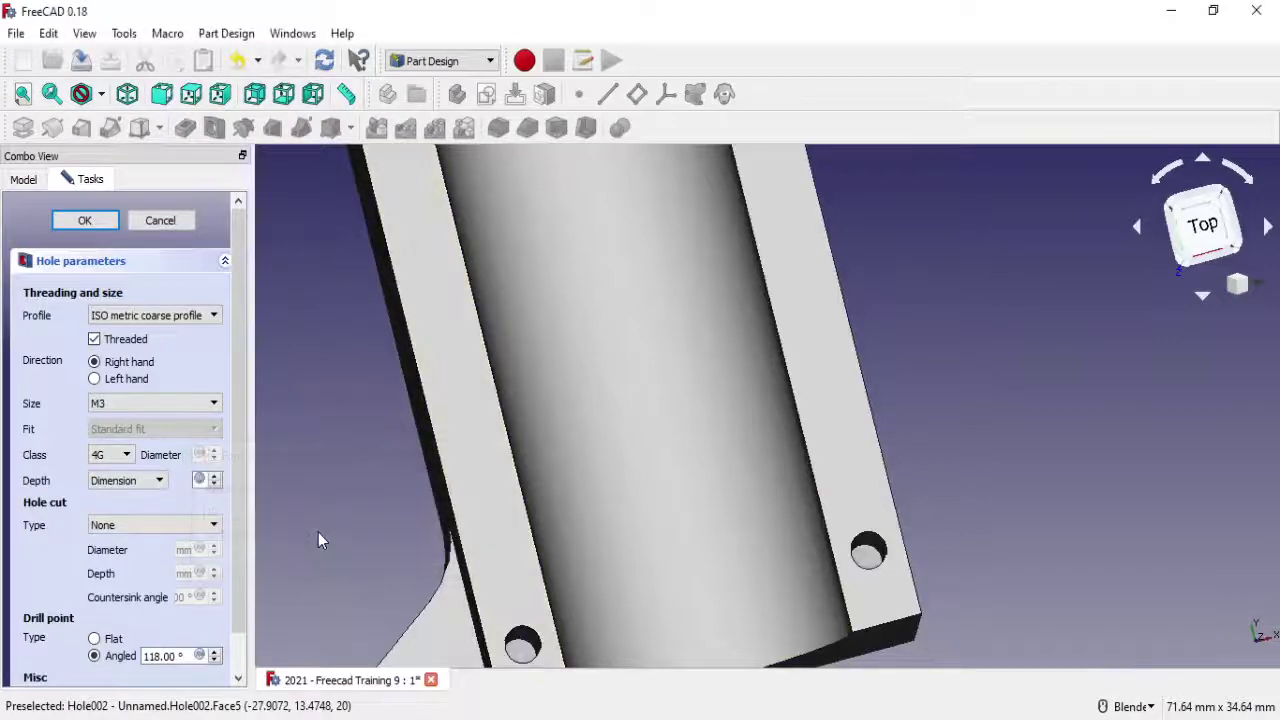
click(206, 481)
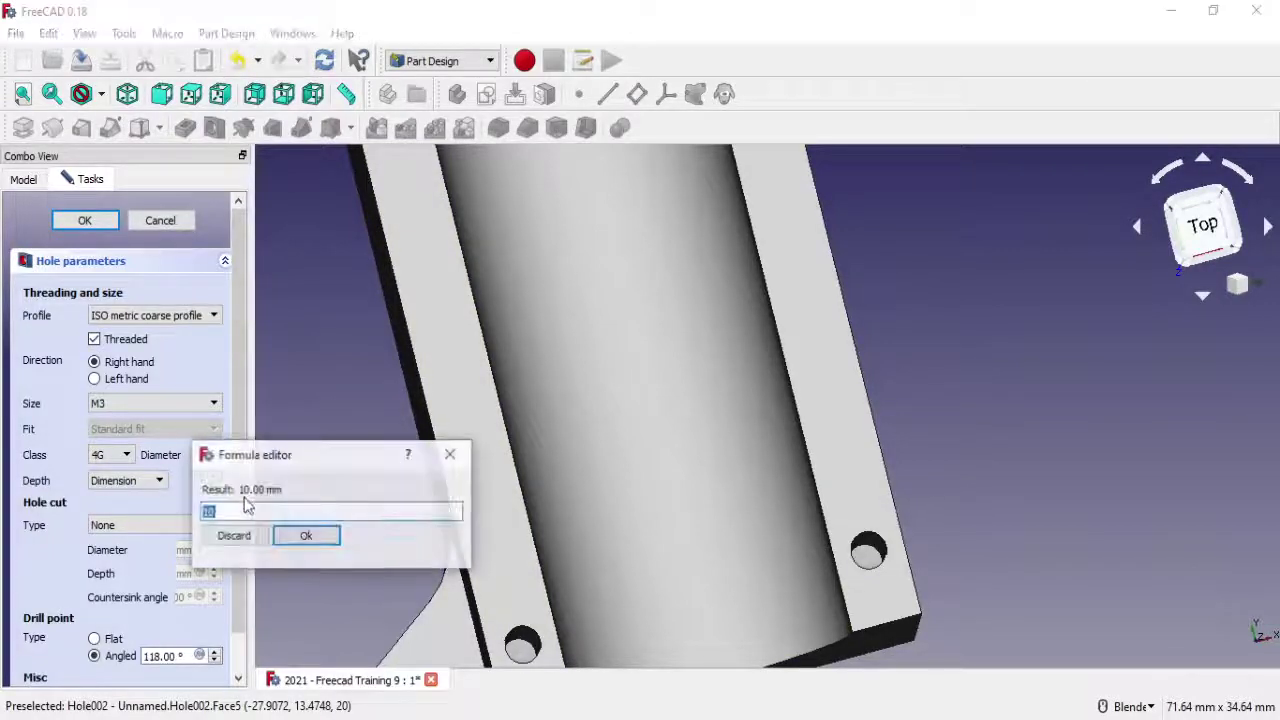
text(10)
click(306, 536)
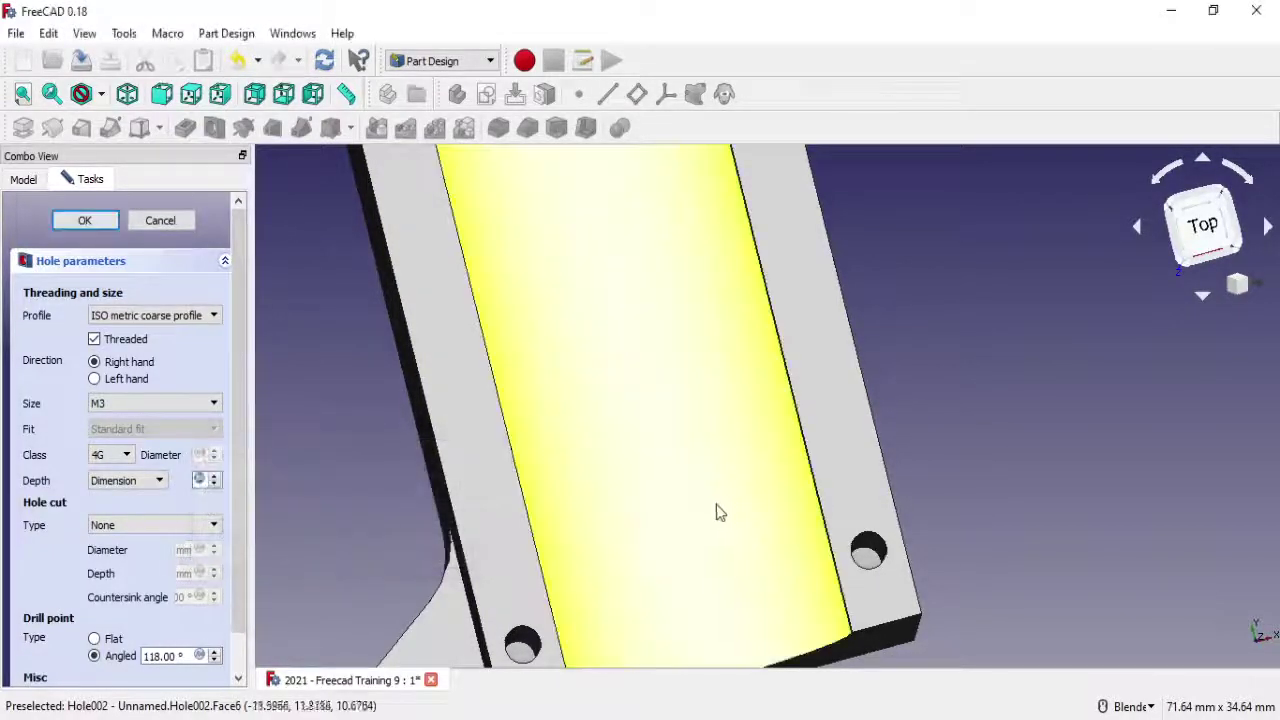
mouse_move(714, 508)
middle_down()
mouse_move(726, 423)
mouse_move(362, 362)
middle_up()
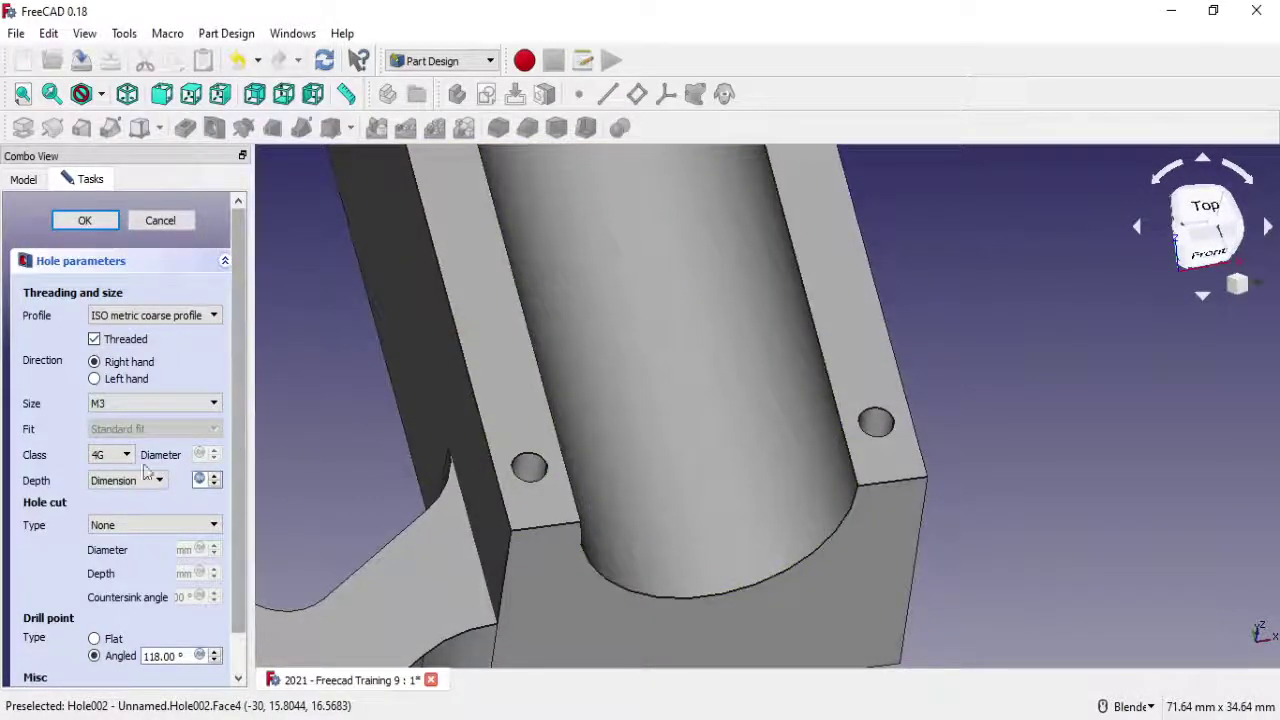
click(110, 455)
click(98, 535)
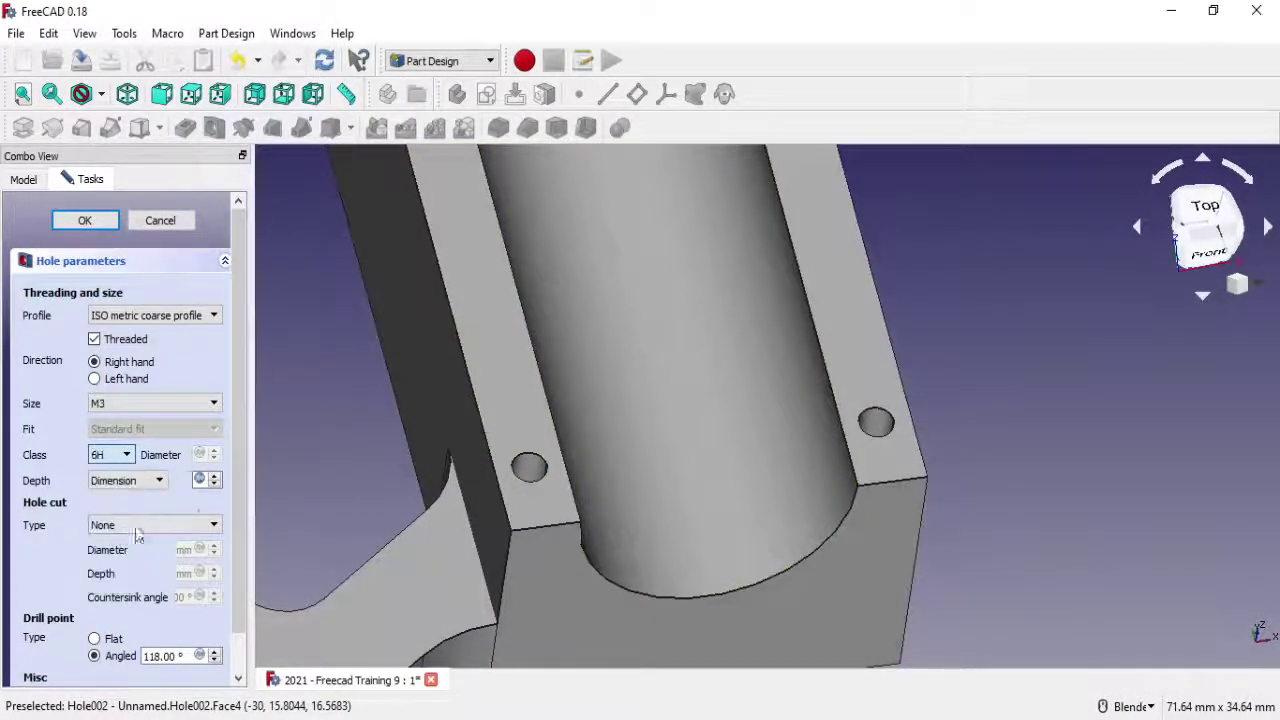
mouse_move(244, 493)
mouse_down()
mouse_move(234, 532)
mouse_move(240, 480)
mouse_up()
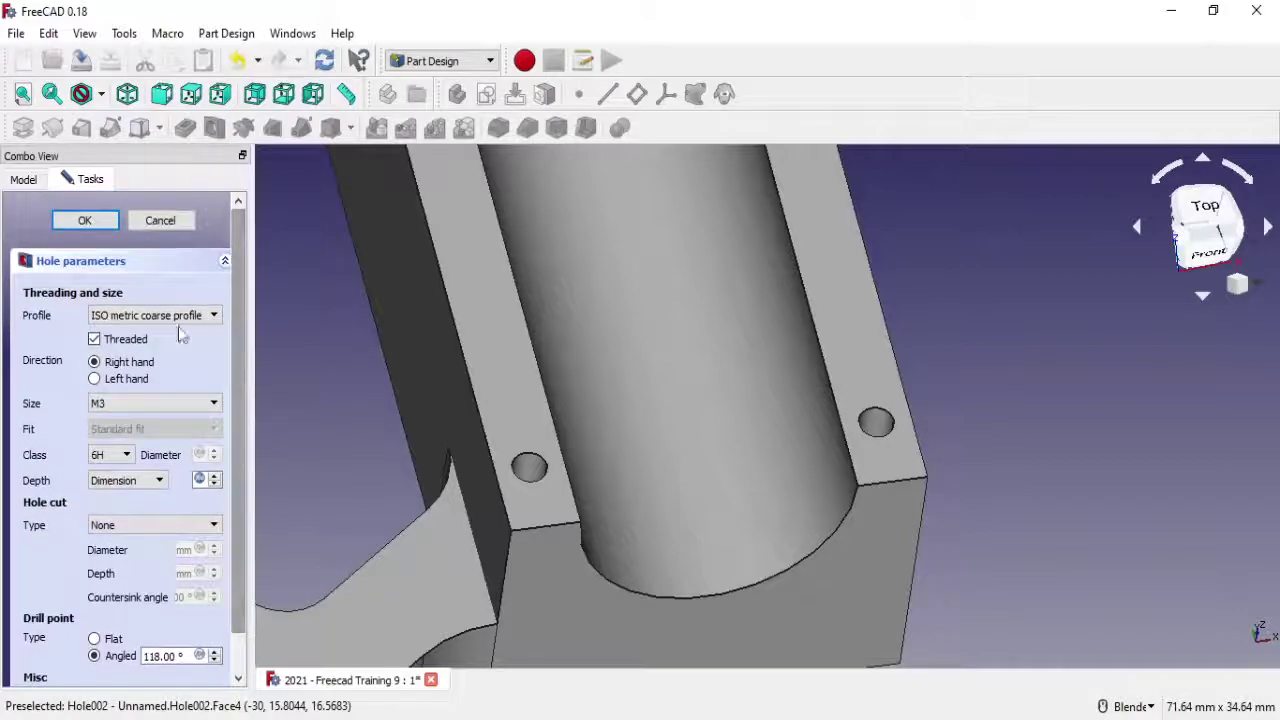
middle_drag(622, 575, 666, 557)
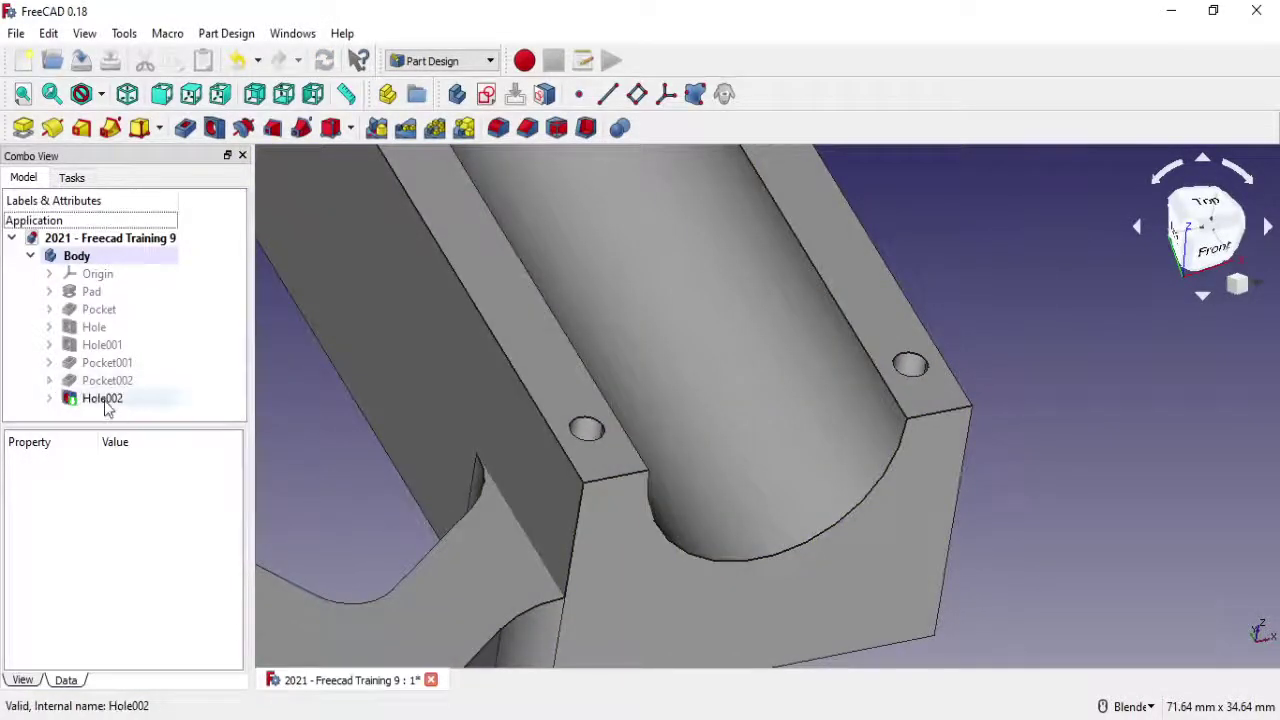
click(106, 402)
right_click(108, 408)
click(135, 412)
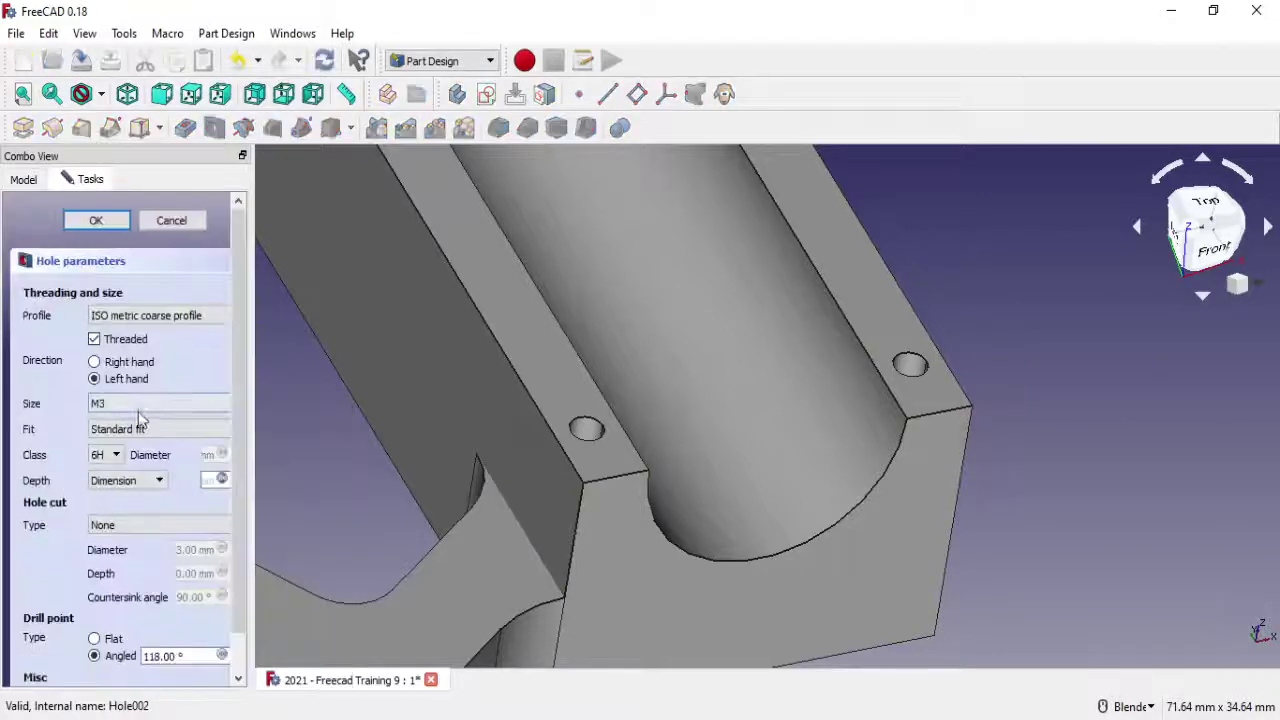
drag(237, 568, 234, 604)
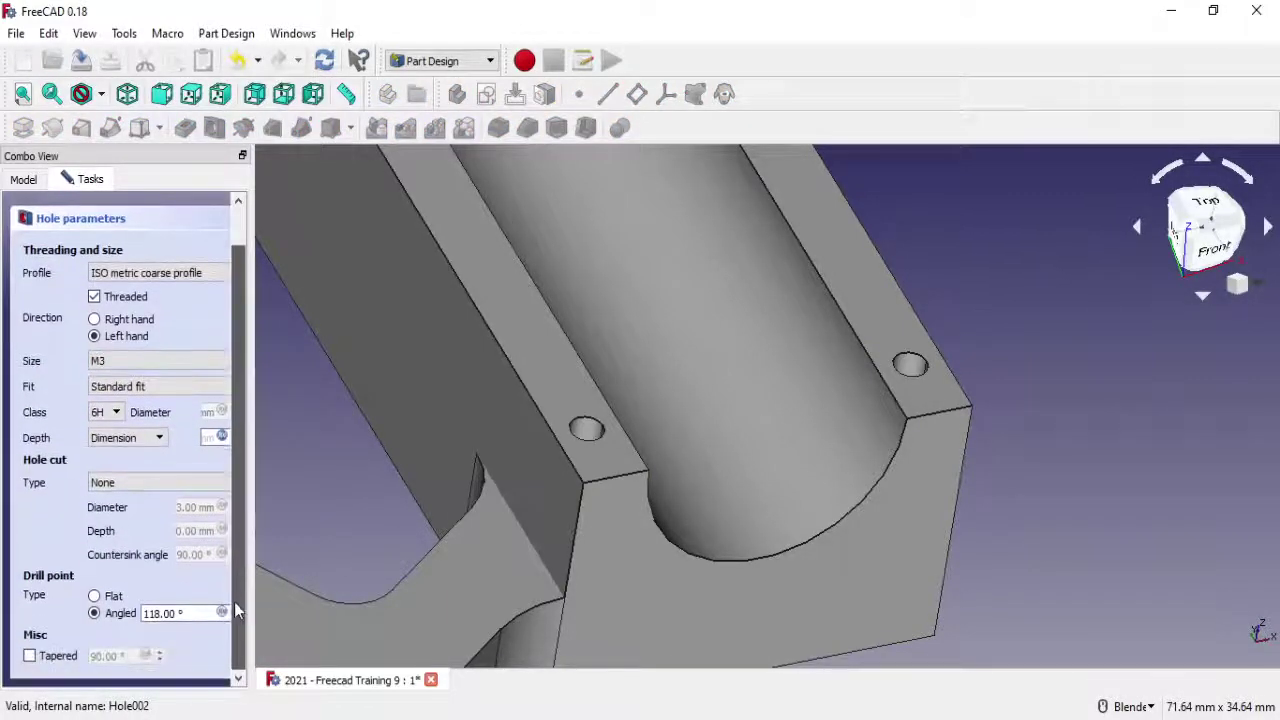
click(56, 658)
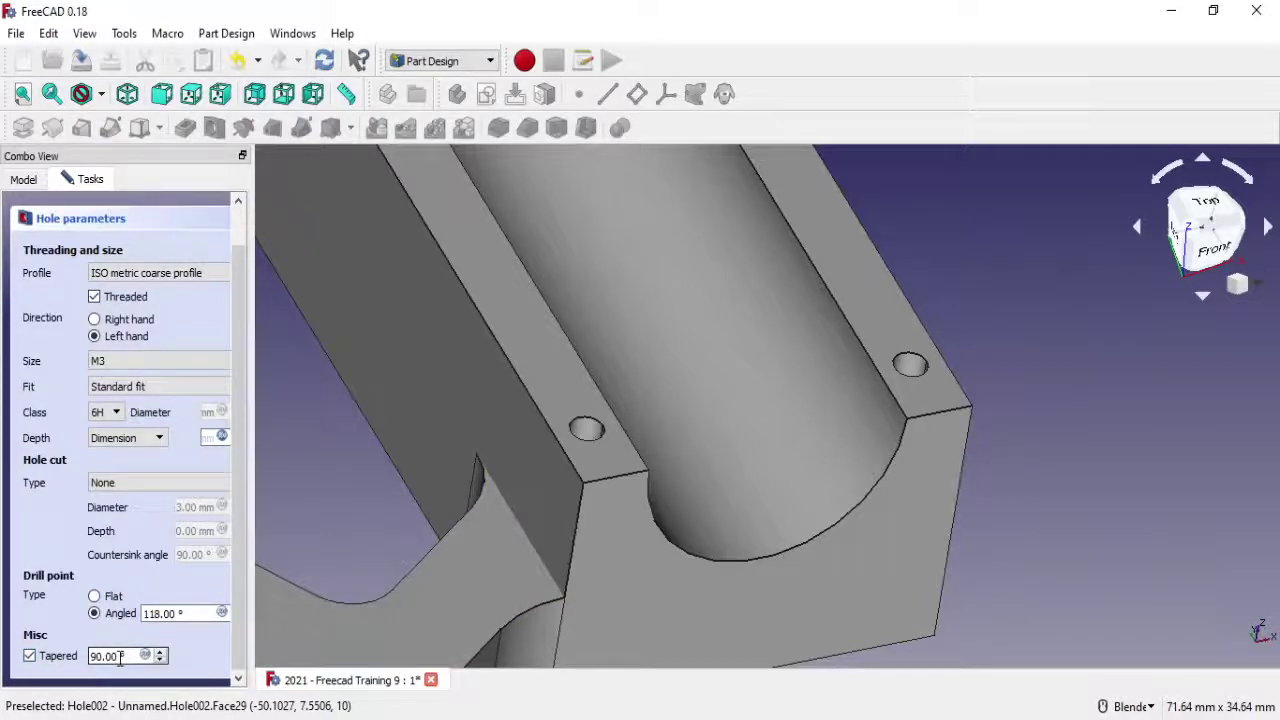
click(160, 484)
click(157, 485)
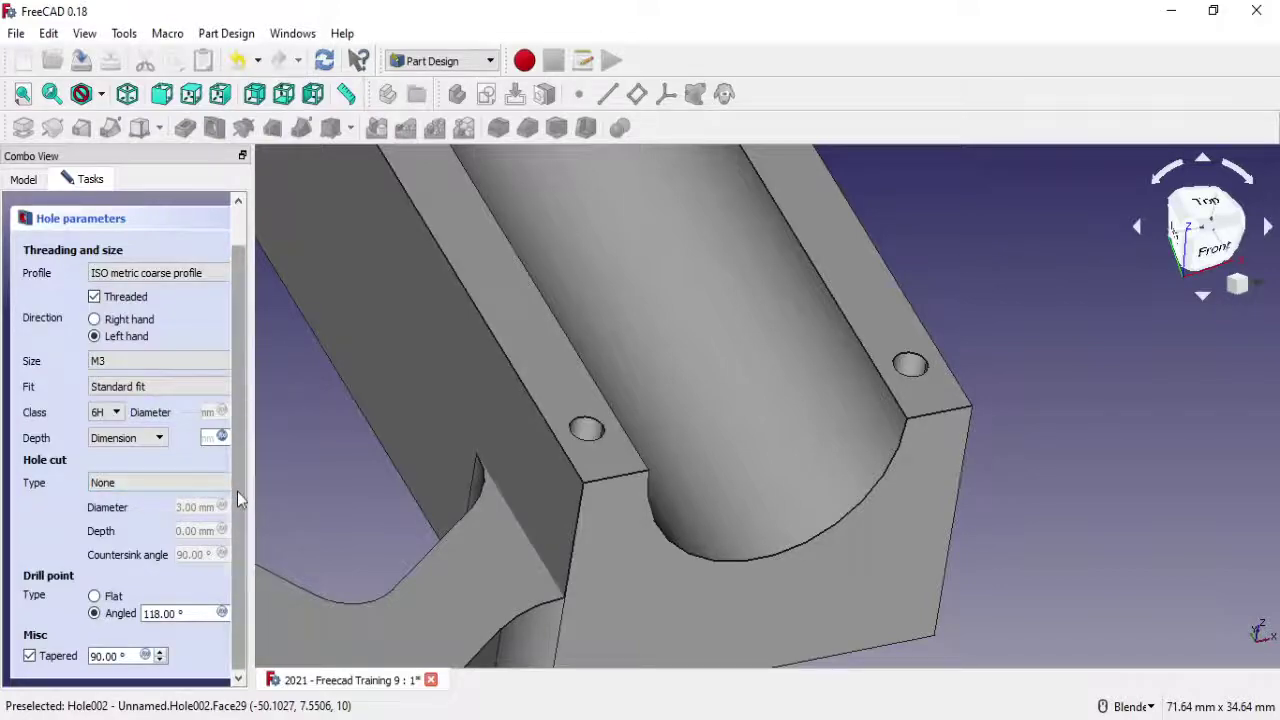
scroll(237, 491, up, 1)
scroll(231, 530, down, 1)
drag(126, 656, 58, 656)
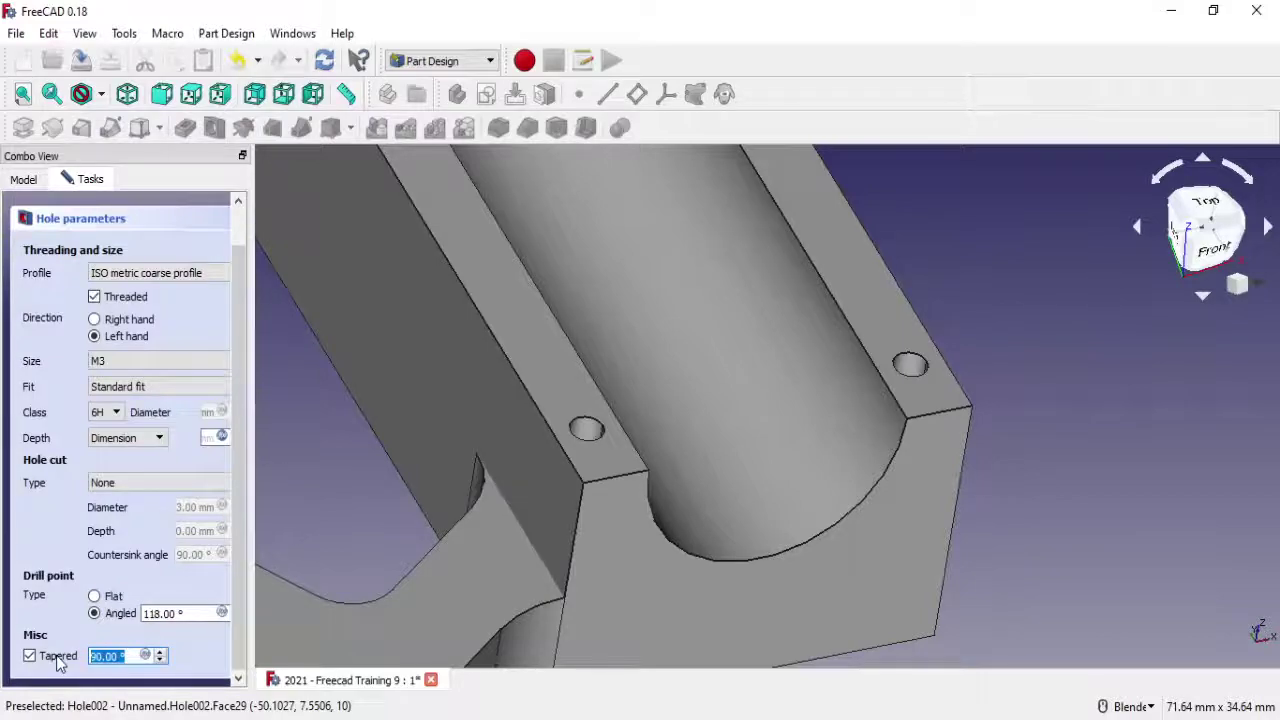
text(100)
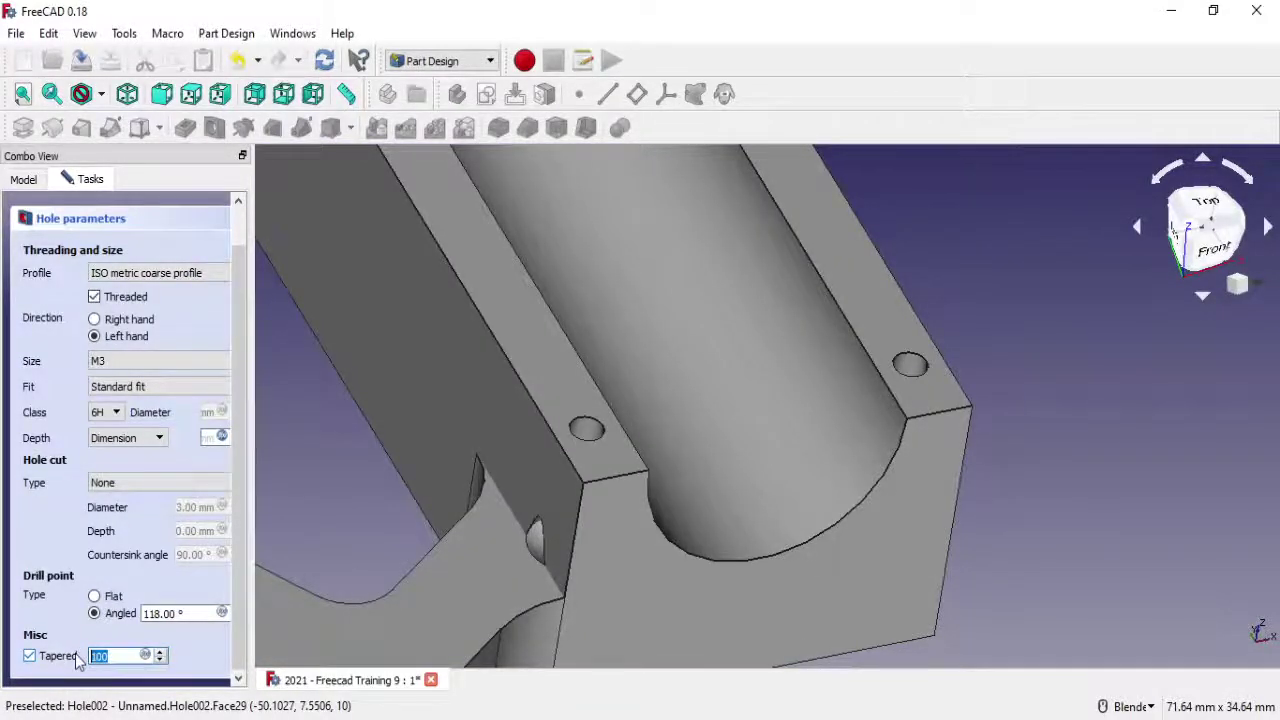
text(90)
click(95, 596)
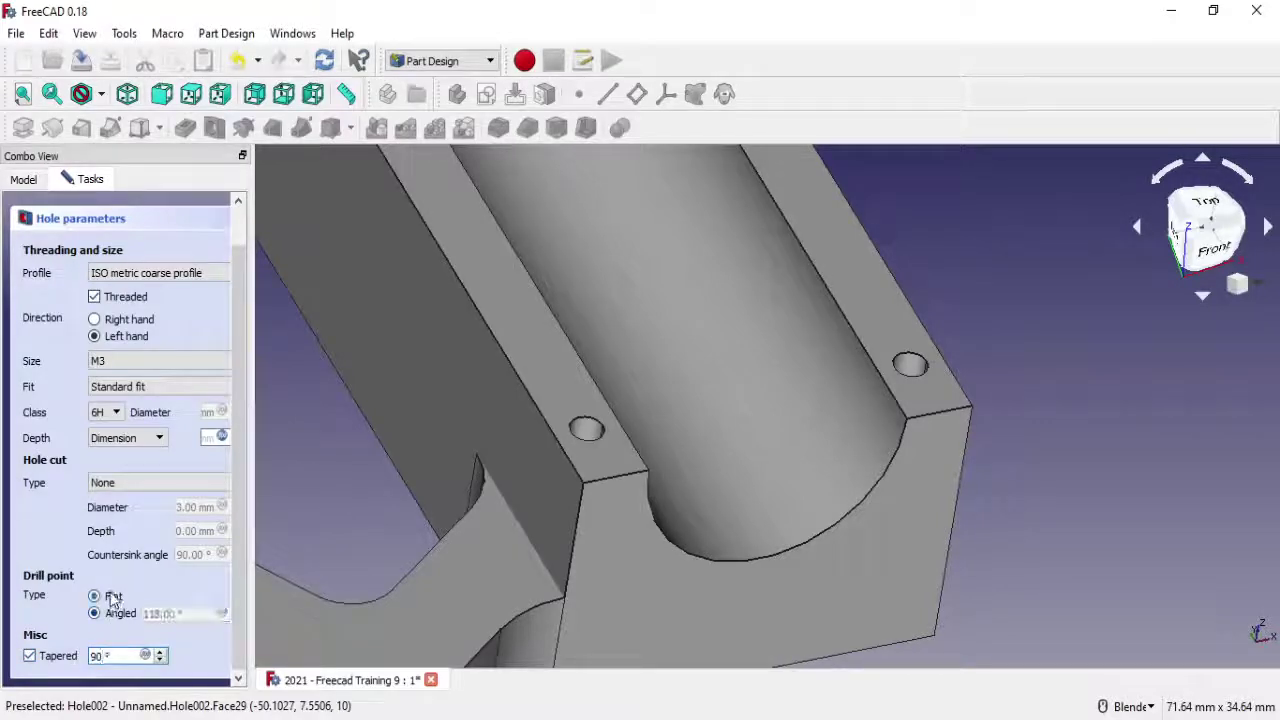
click(53, 665)
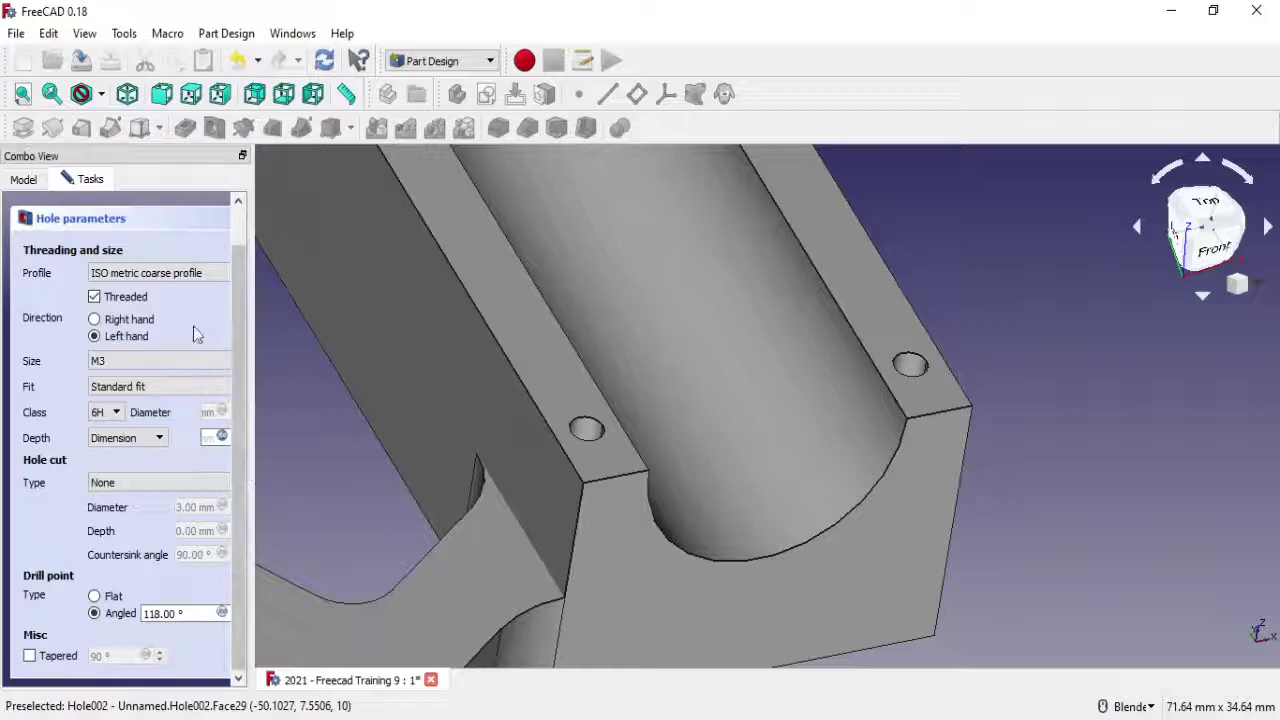
scroll(241, 357, up, 2)
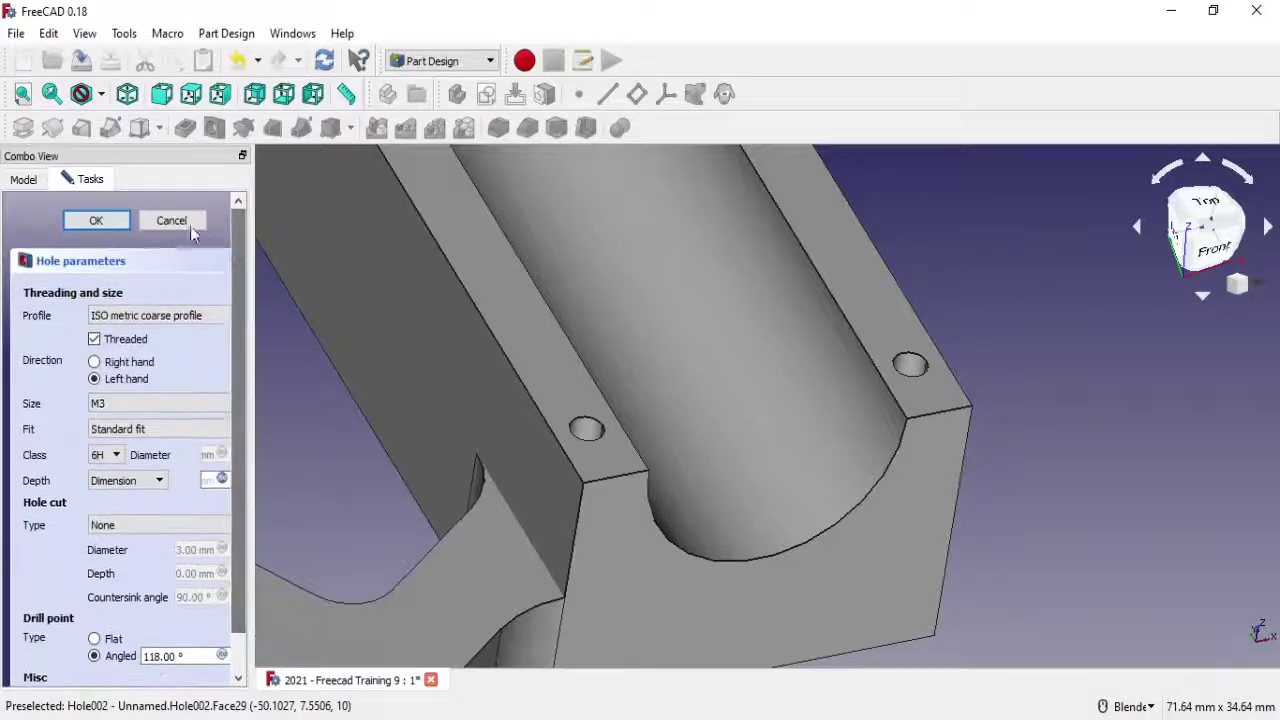
click(190, 224)
Begin a Linear Pattern and select Hole002 from the list of valid features
scroll(850, 325, down, 5)
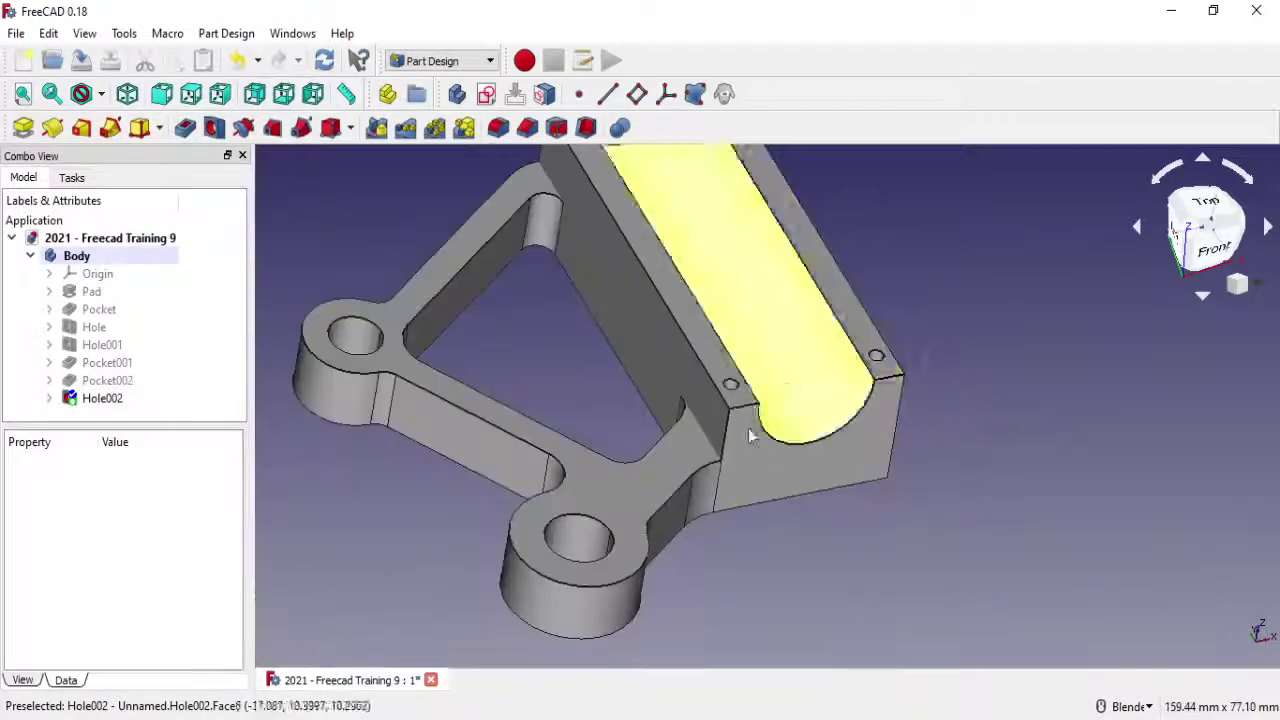
middle_drag(850, 325, 603, 183)
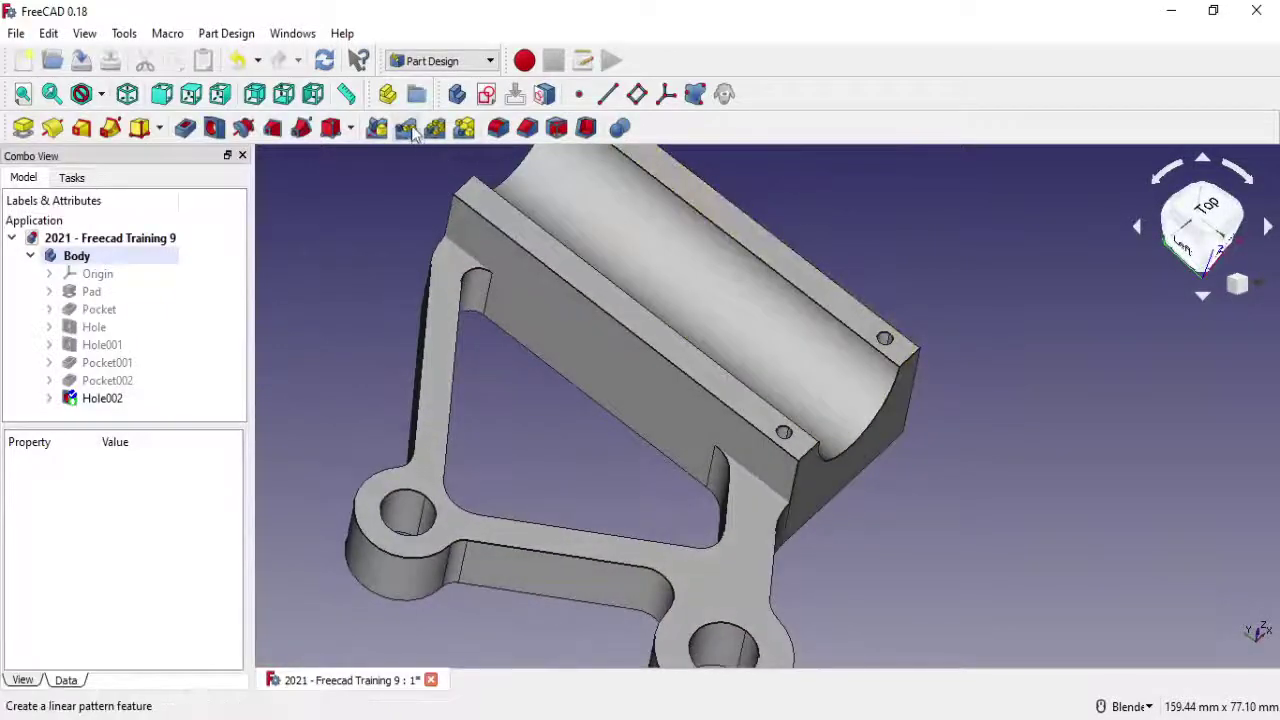
click(405, 127)
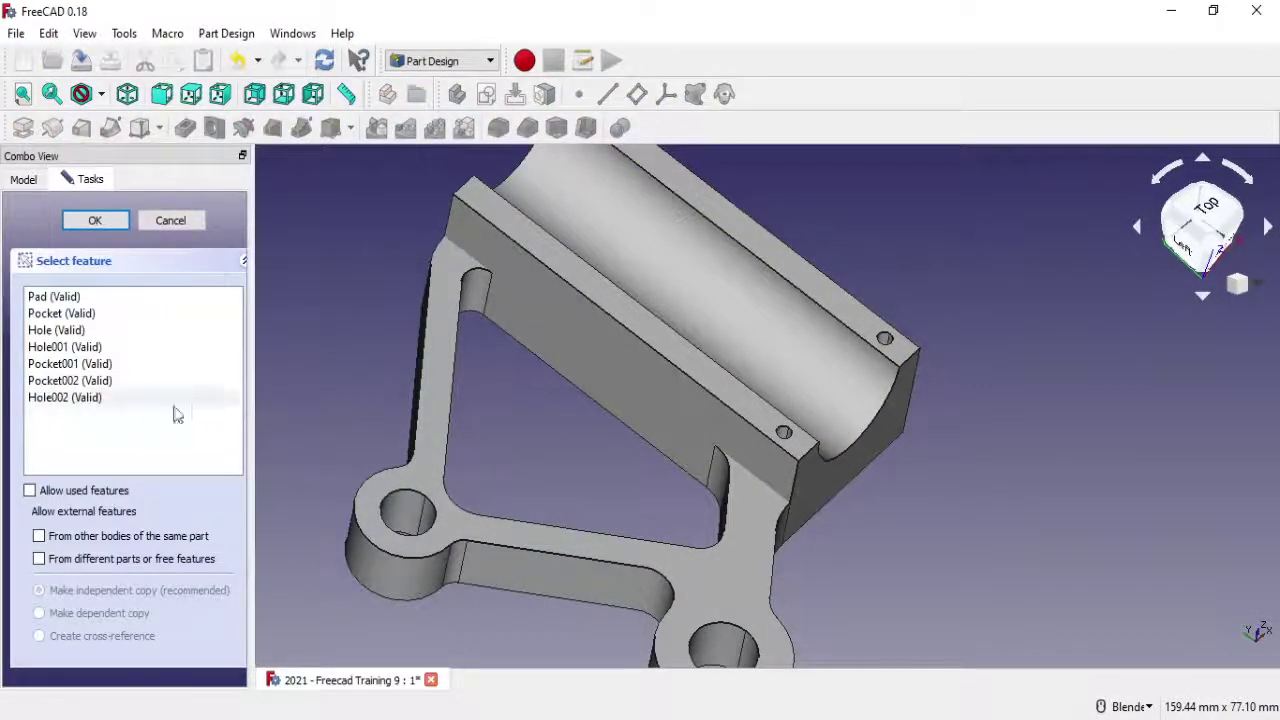
click(82, 398)
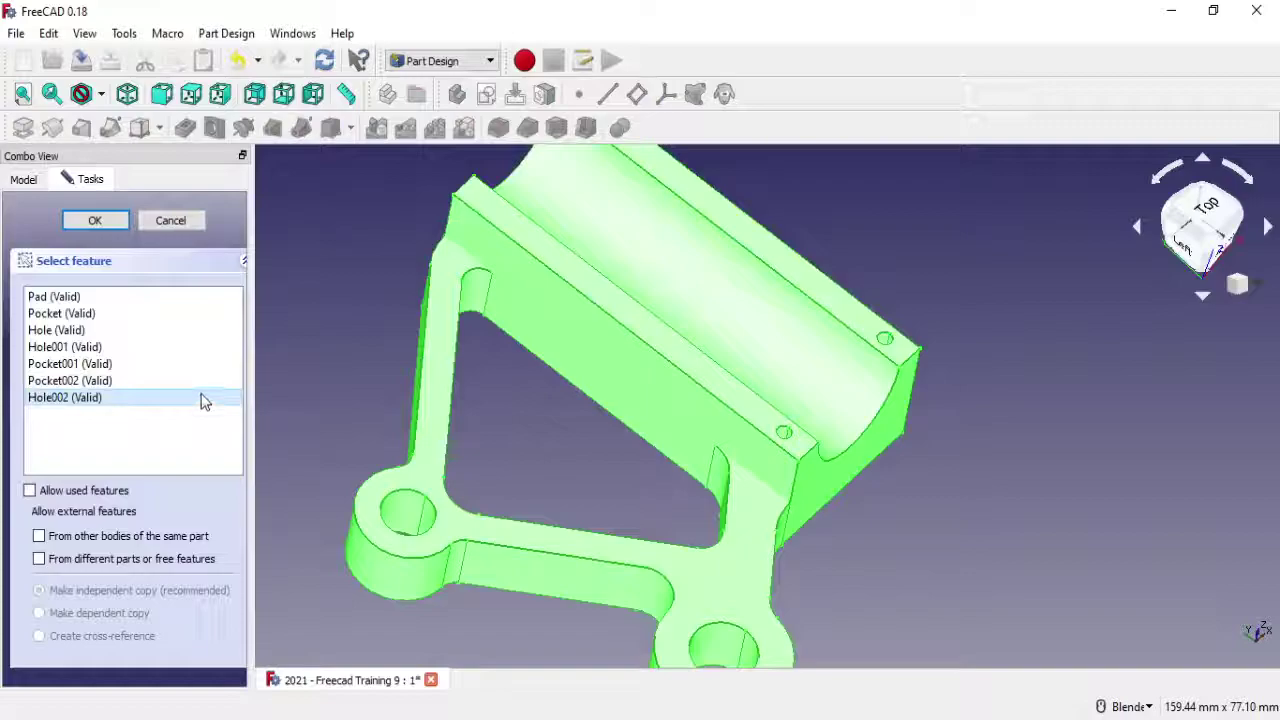
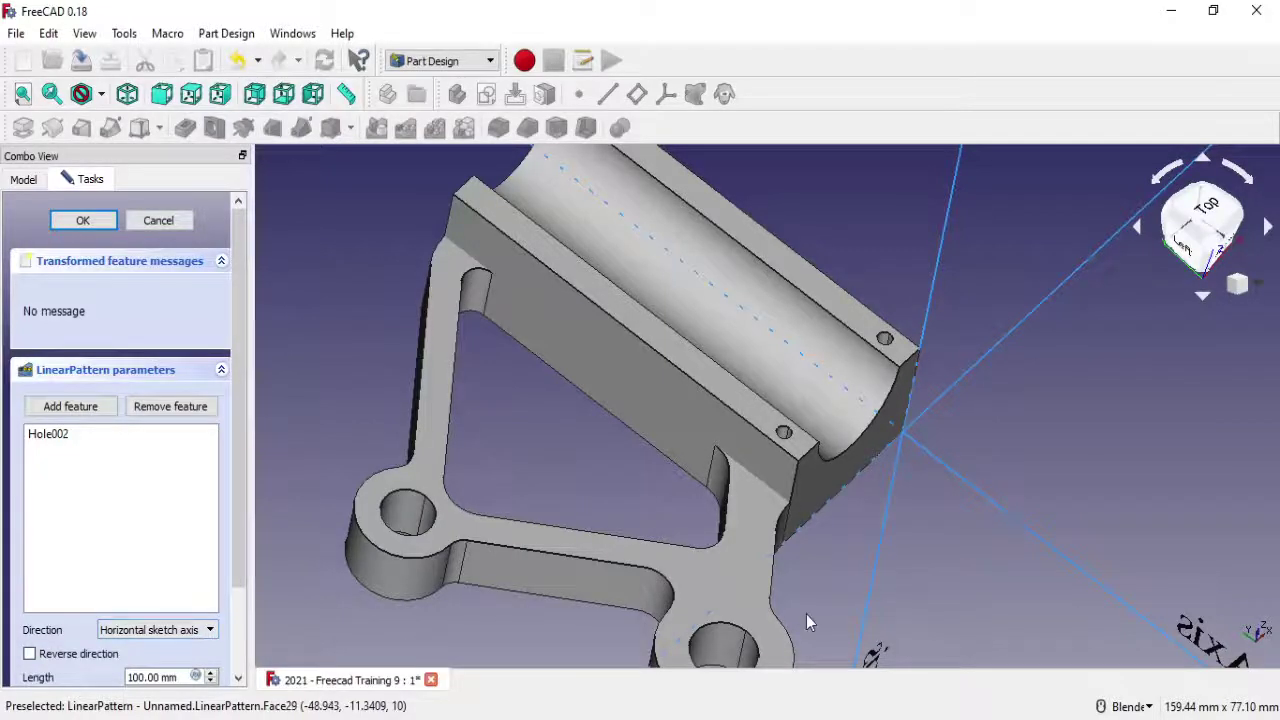
Try patterning Hole002 along the reversed Y axis, then cancel the failed LinearPattern
click(1030, 530)
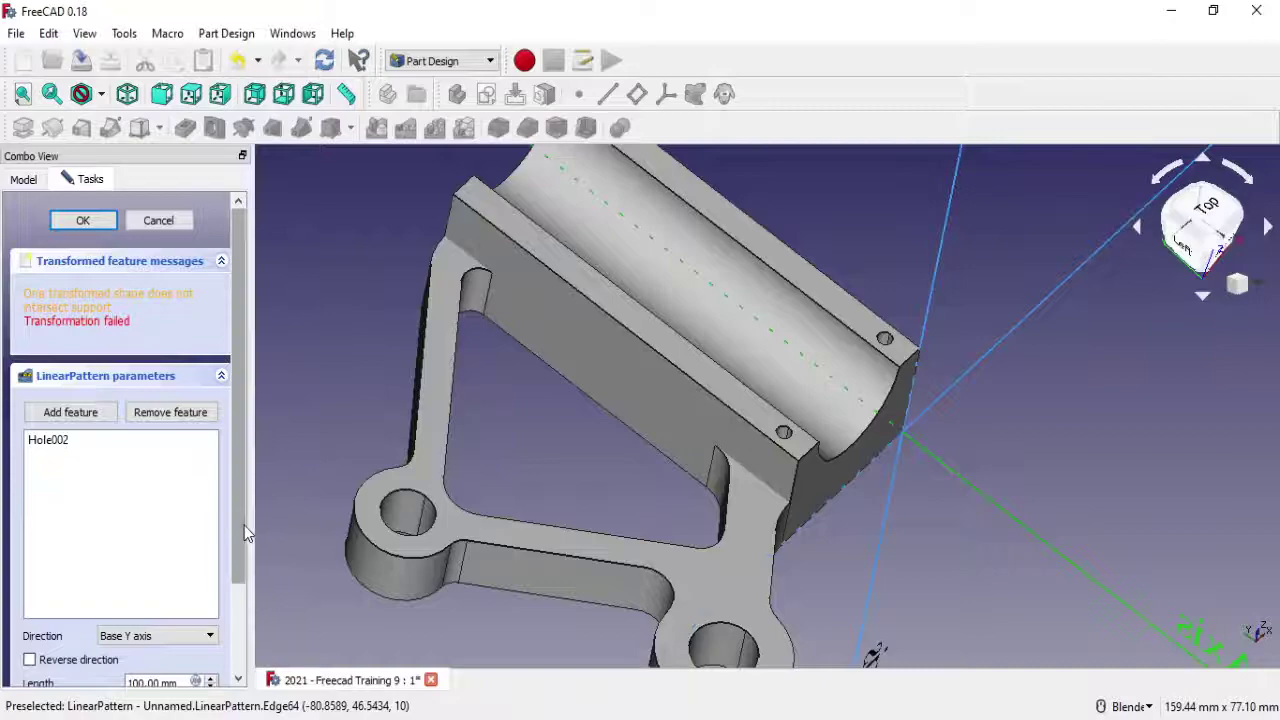
drag(244, 525, 248, 555)
drag(248, 609, 243, 617)
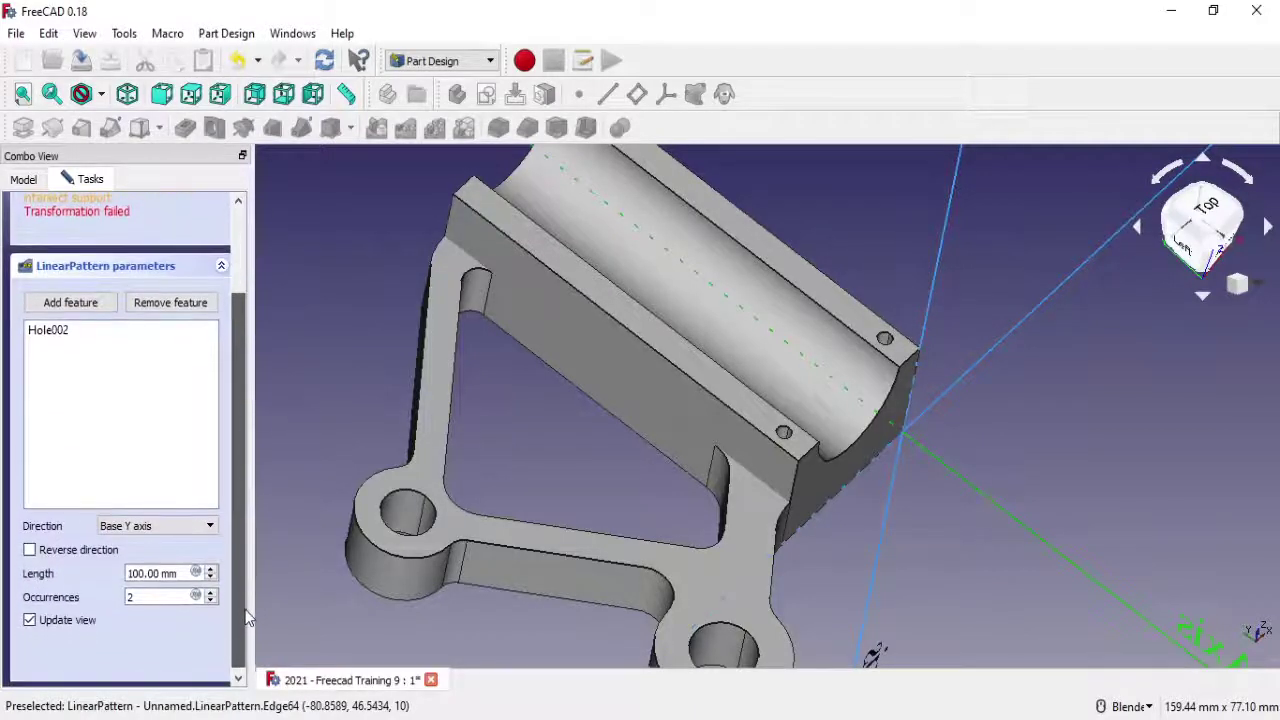
click(95, 550)
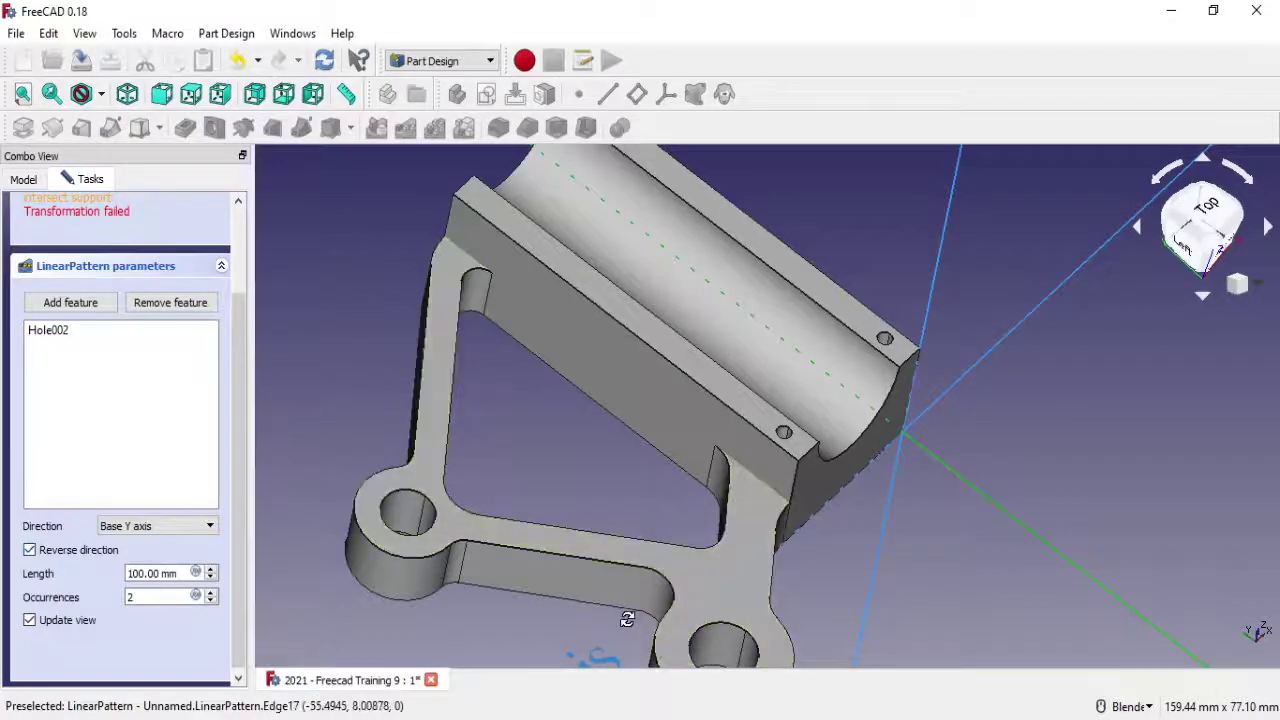
mouse_move(623, 611)
middle_down()
mouse_move(727, 405)
mouse_move(746, 449)
mouse_move(737, 463)
mouse_move(703, 391)
mouse_move(617, 447)
mouse_move(543, 420)
middle_up()
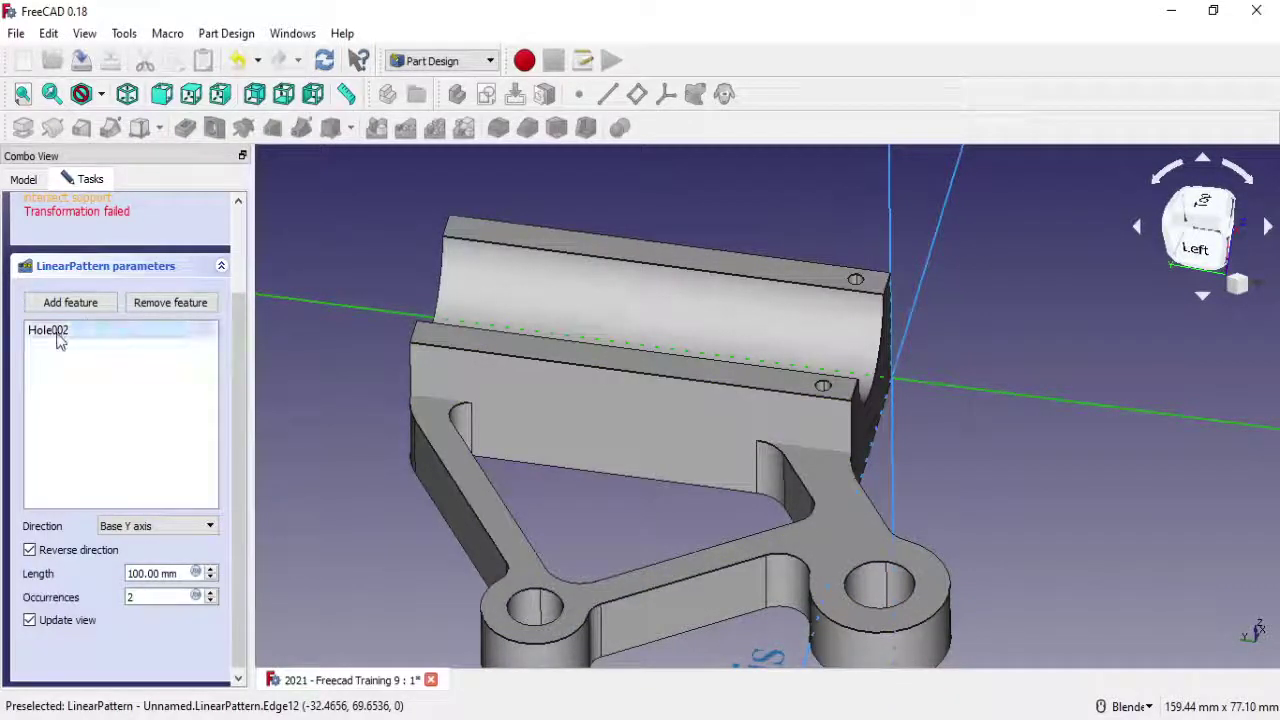
drag(239, 525, 240, 435)
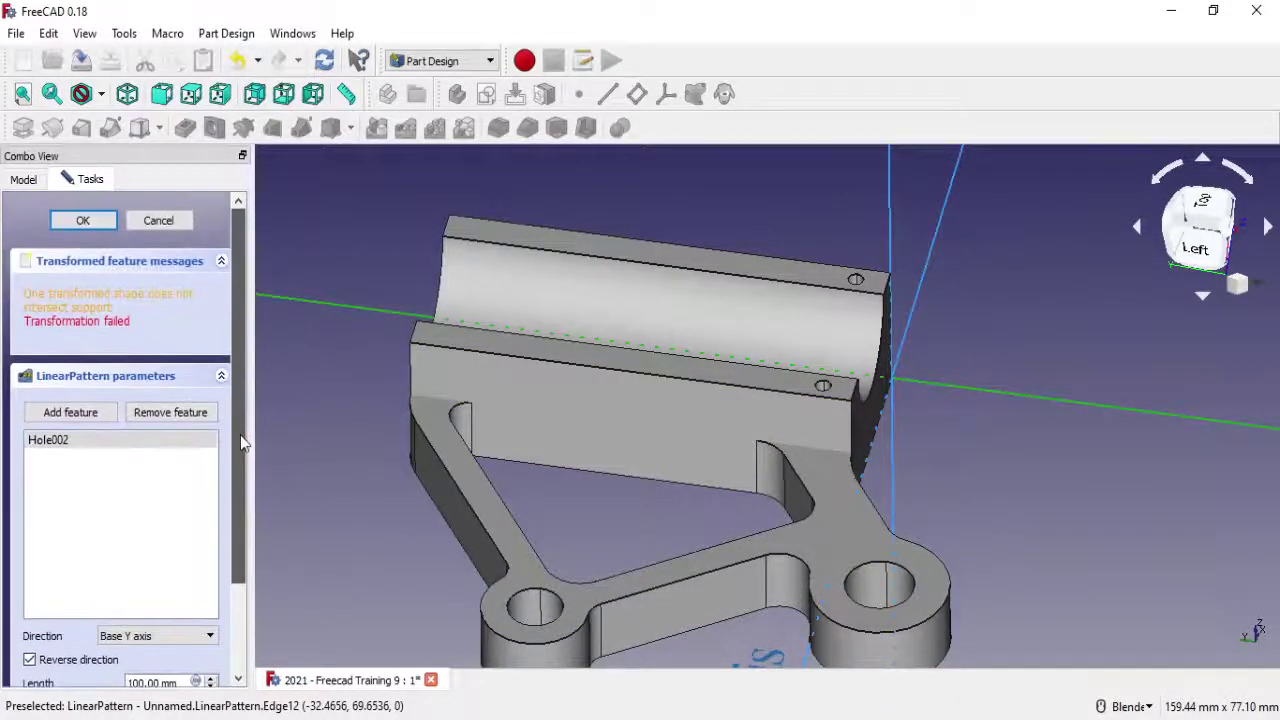
click(163, 217)
Start a linear pattern of Hole002 with the Y axis as its direction
middle_drag(702, 538, 651, 528)
scroll(690, 230, down, 3)
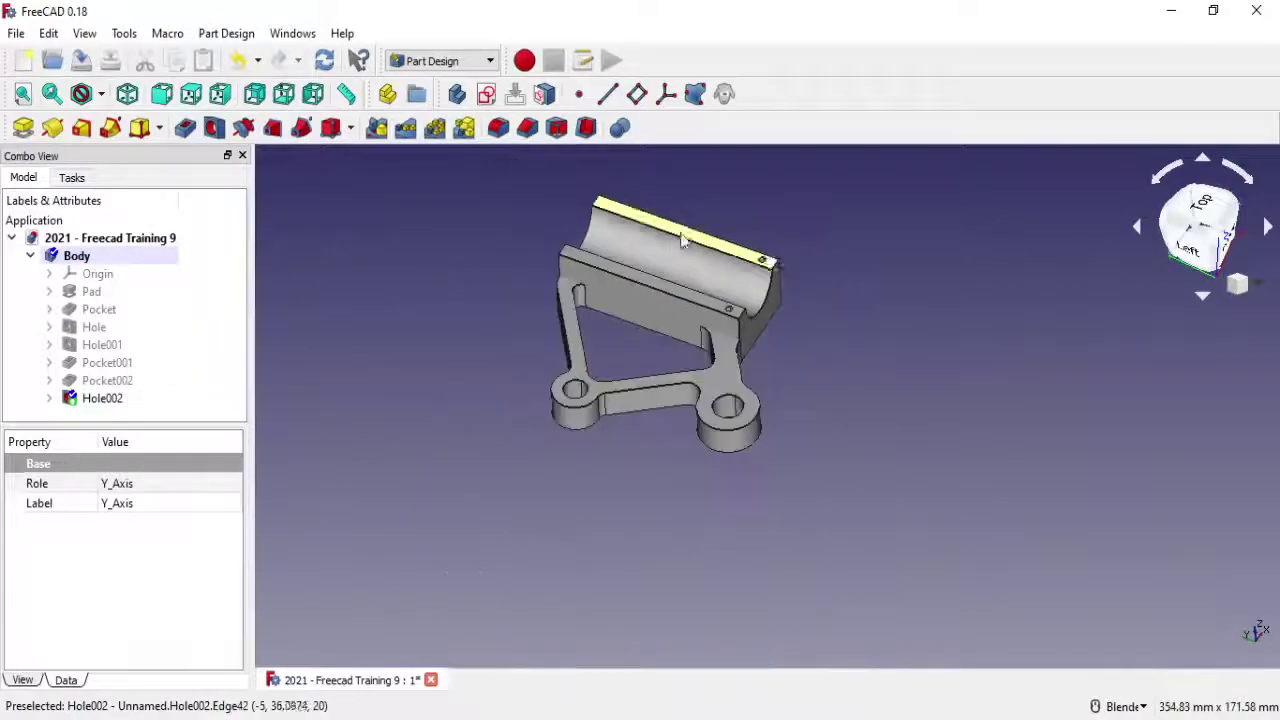
scroll(661, 250, up, 2)
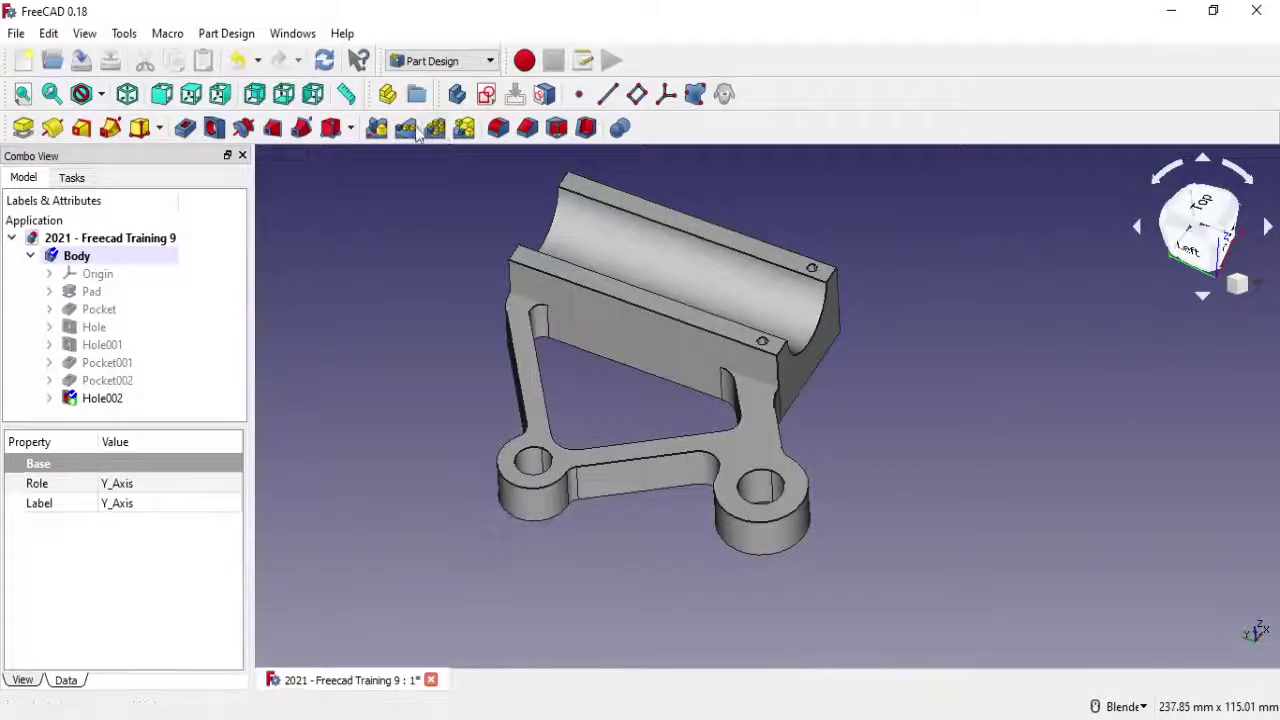
click(410, 127)
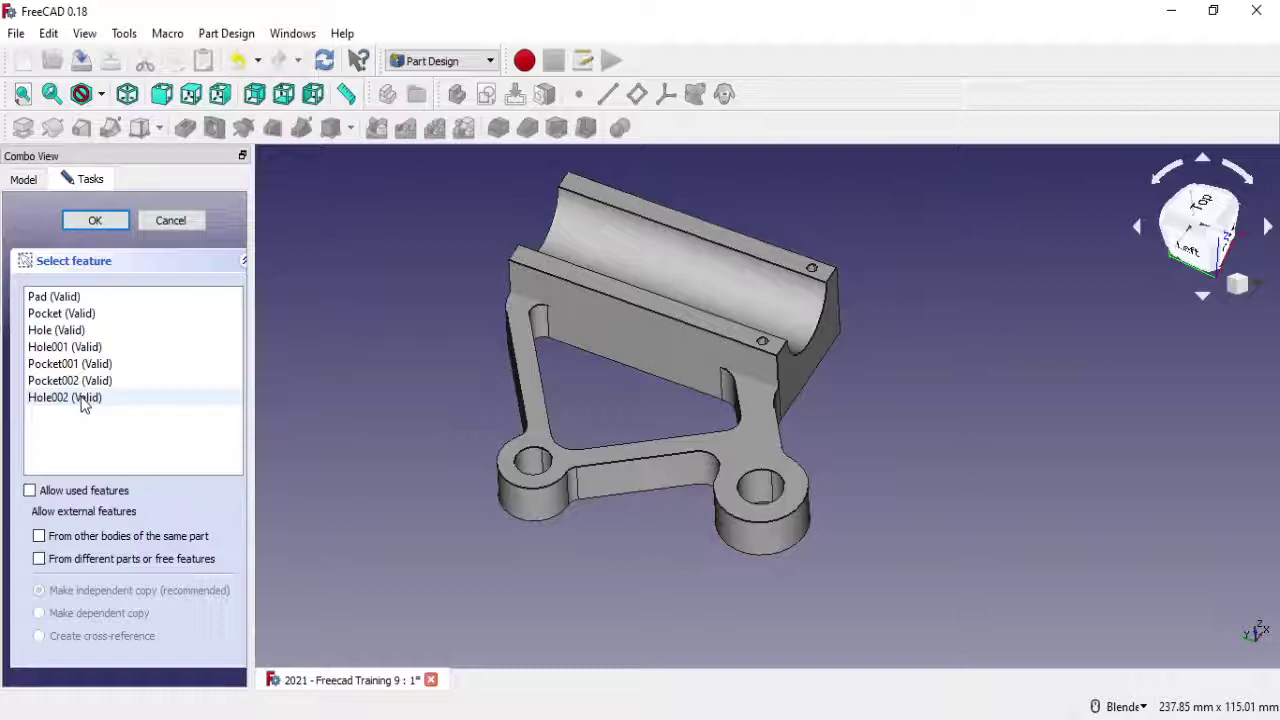
click(84, 398)
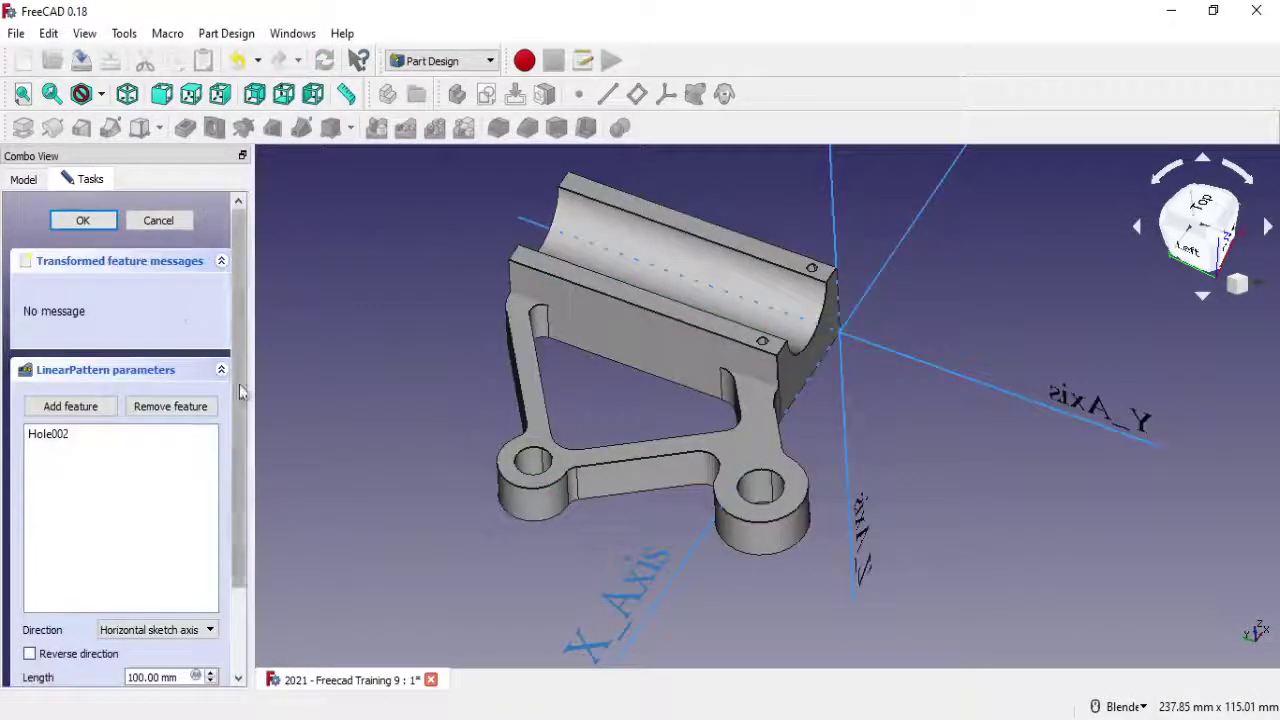
drag(237, 391, 229, 472)
click(186, 531)
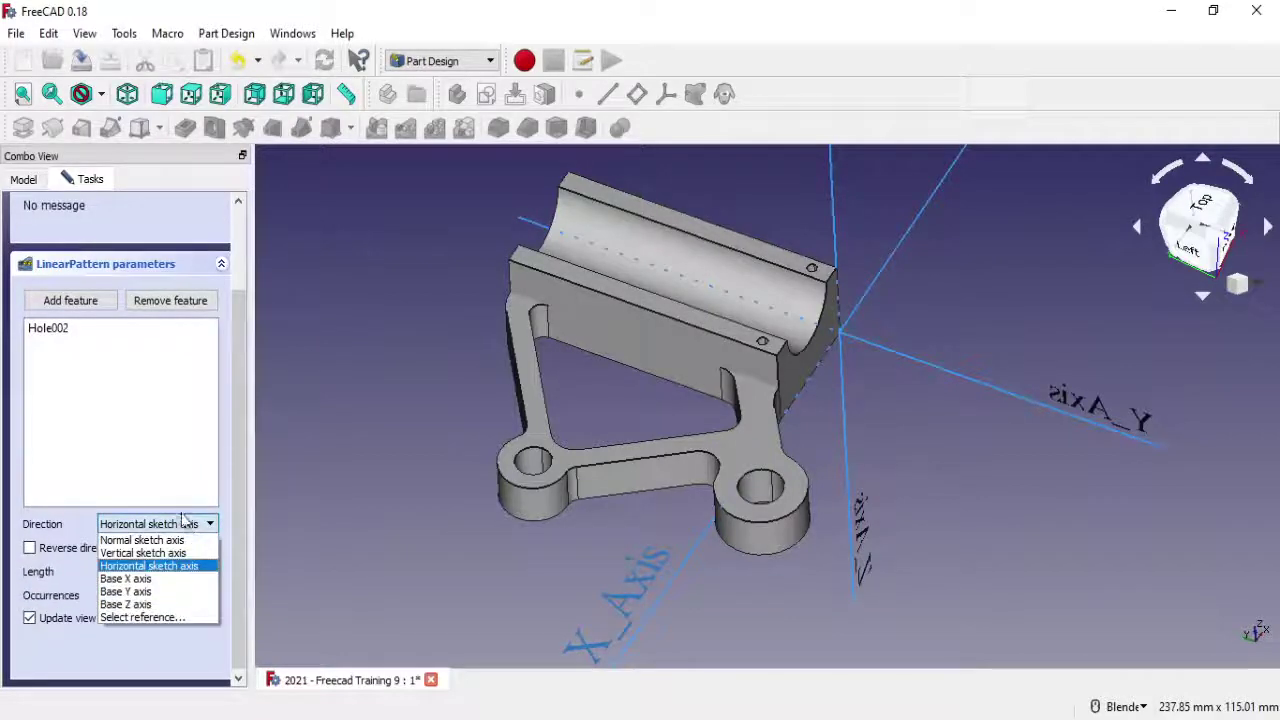
click(163, 617)
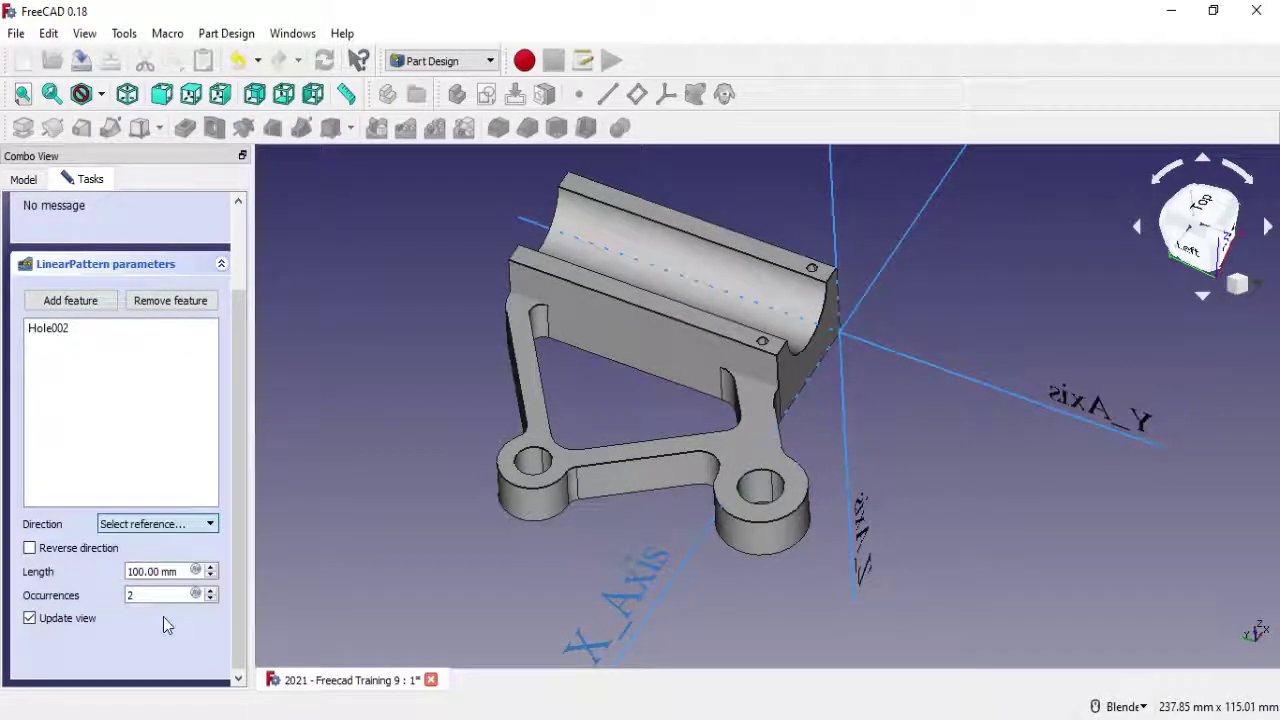
click(1003, 398)
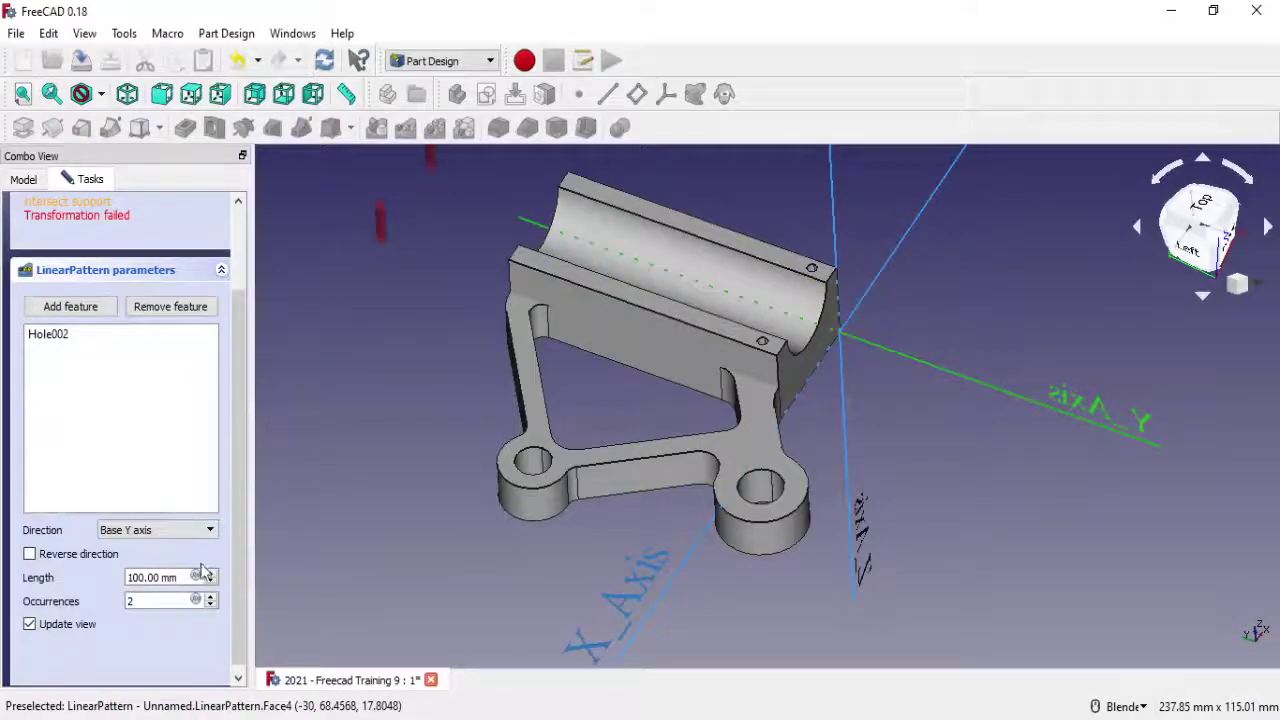
Set the pattern length to 60 mm with 3 occurrences and confirm it
drag(203, 577, 115, 575)
text(50)
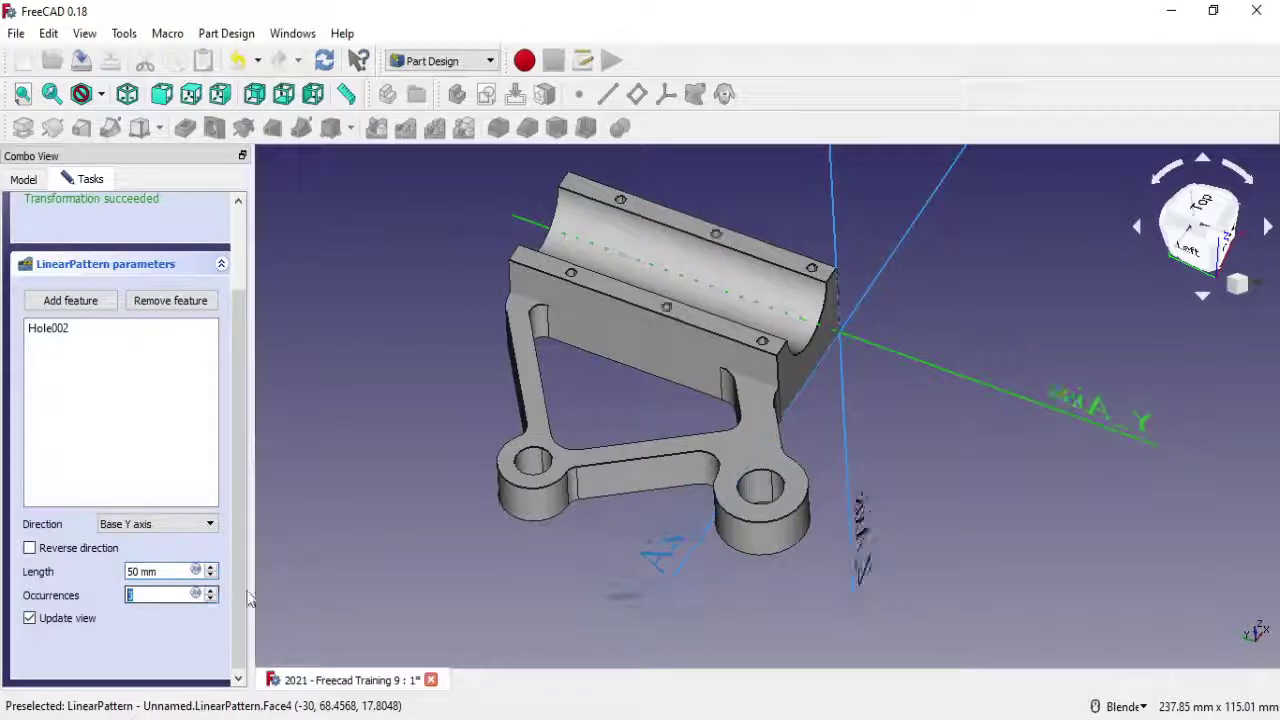
click(210, 591)
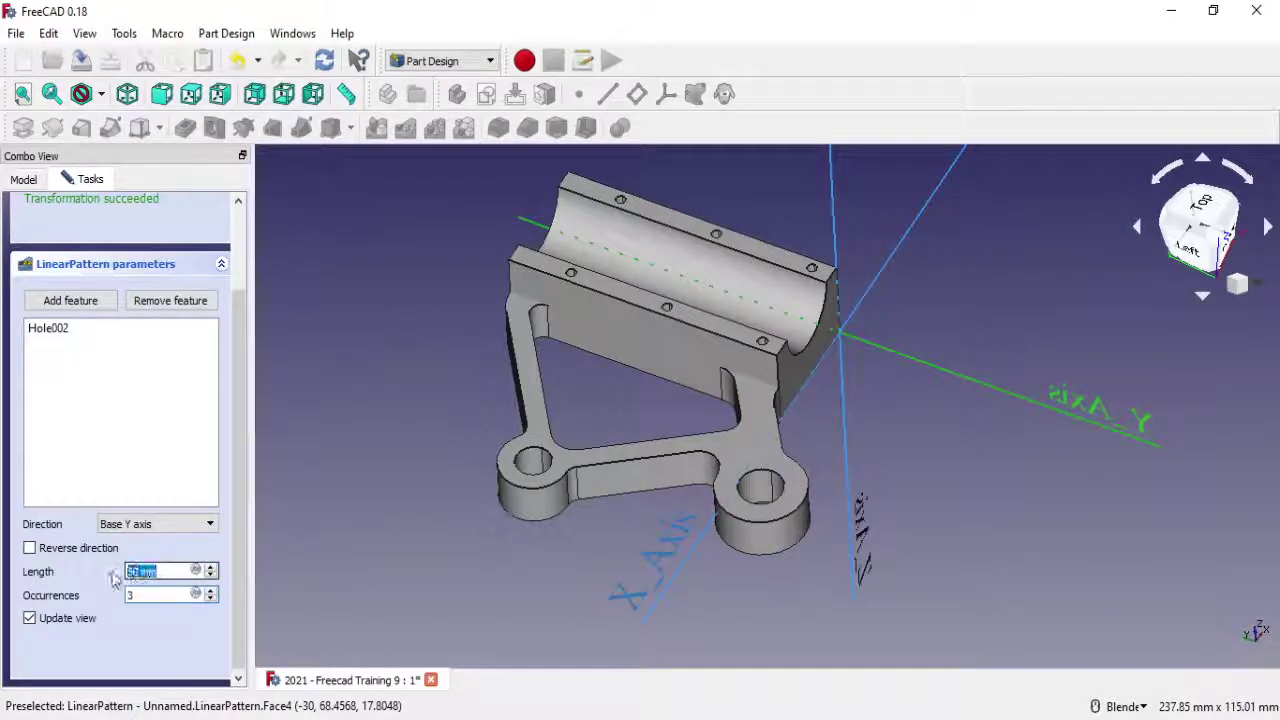
text(60,)
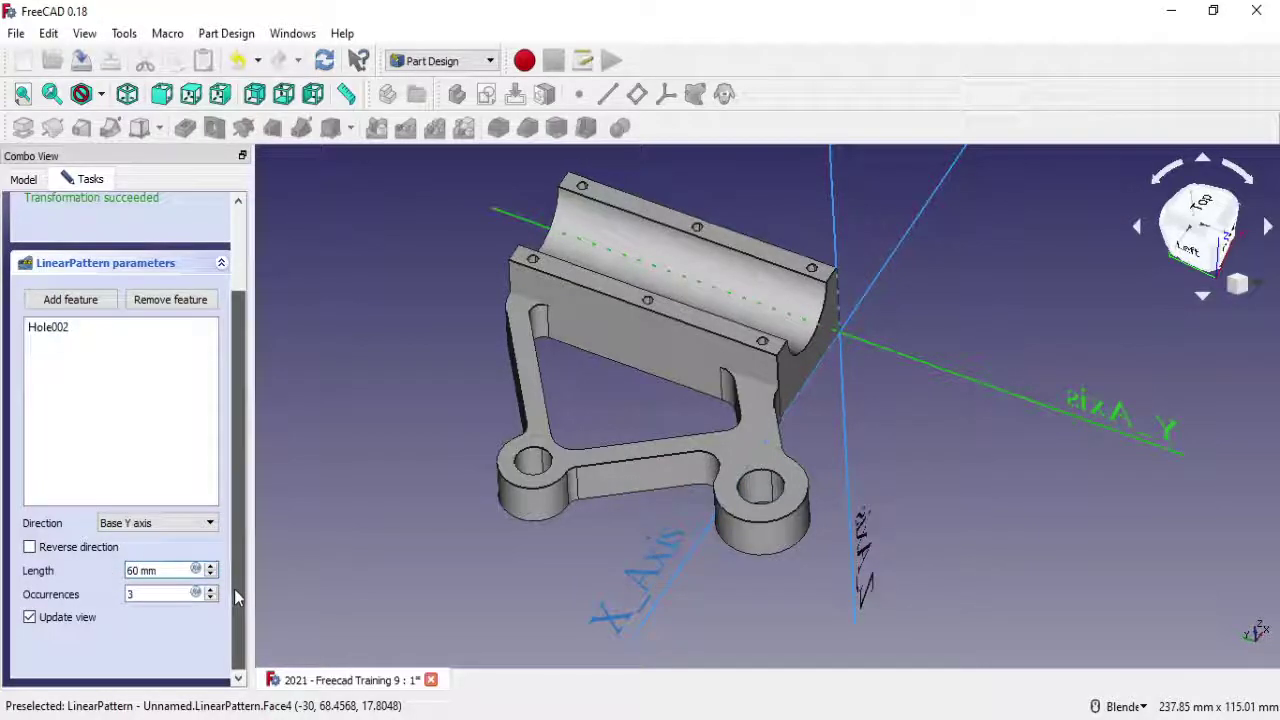
scroll(248, 441, up, 1)
scroll(248, 441, up, 2)
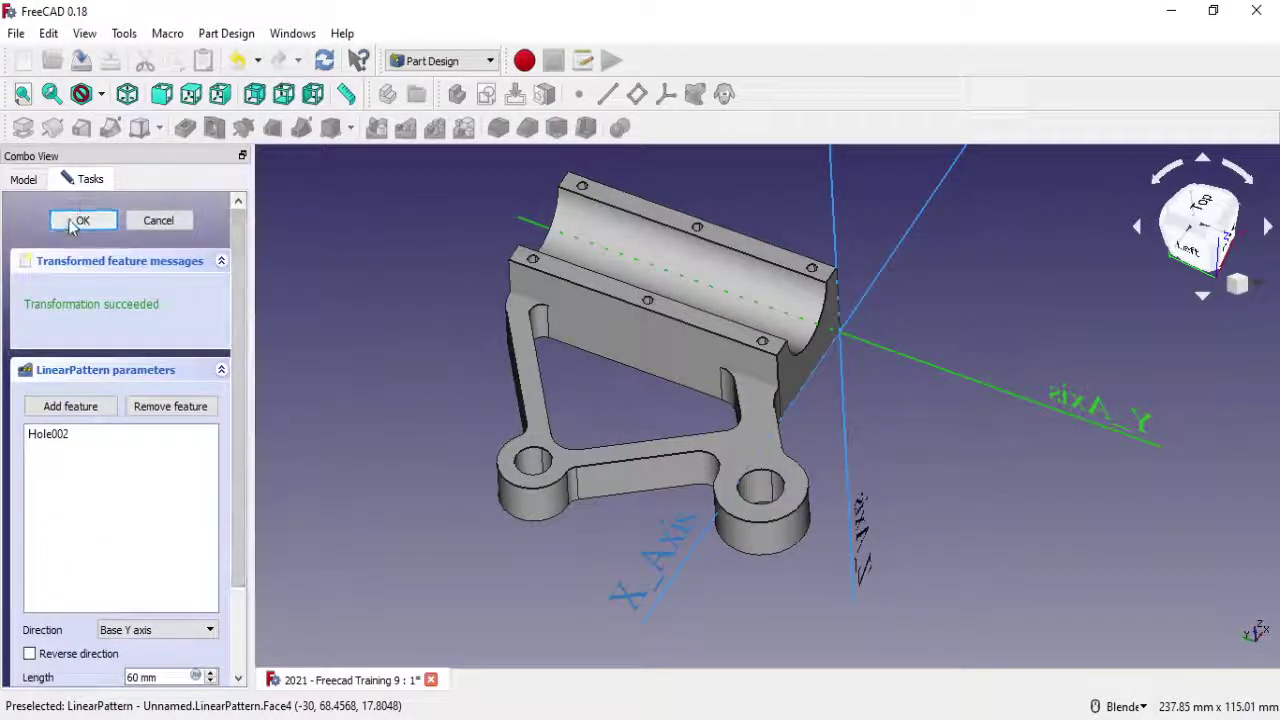
click(86, 217)
Chamfer the top rims of both boss holes (Edge85, Edge87) by 0.5 mm
middle_drag(814, 460, 791, 230)
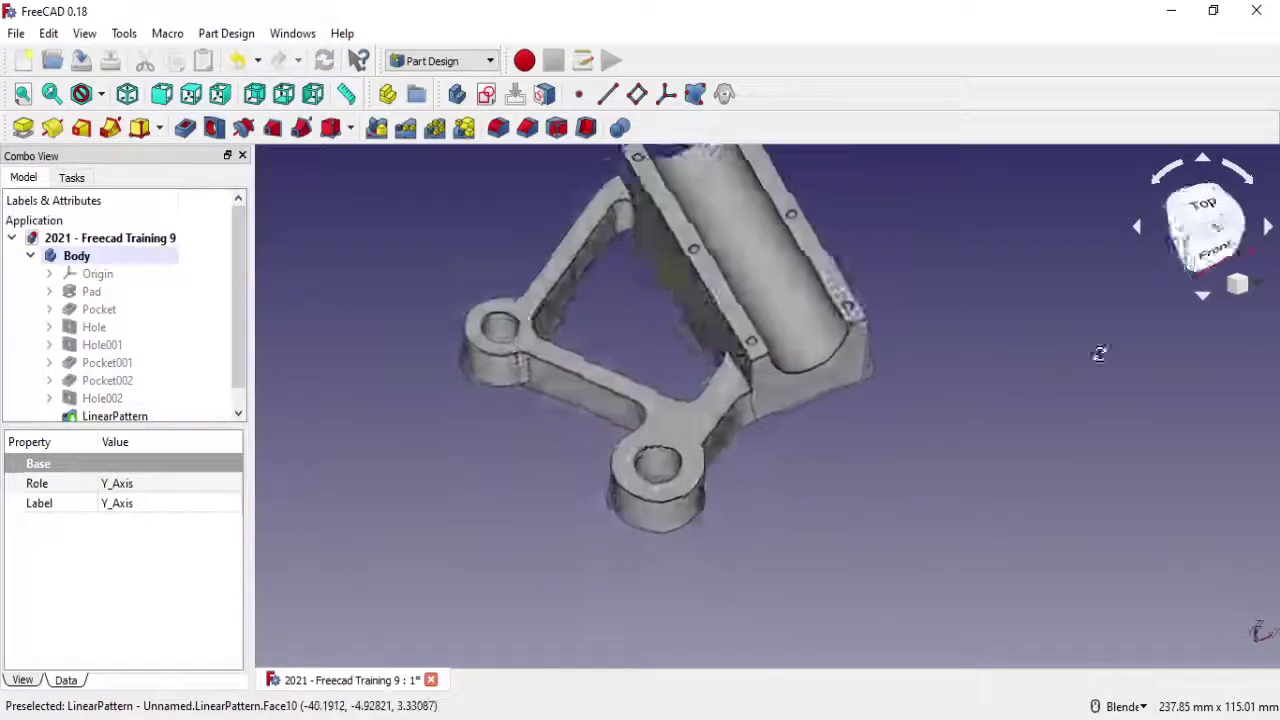
scroll(720, 338, up, 1)
scroll(697, 343, up, 1)
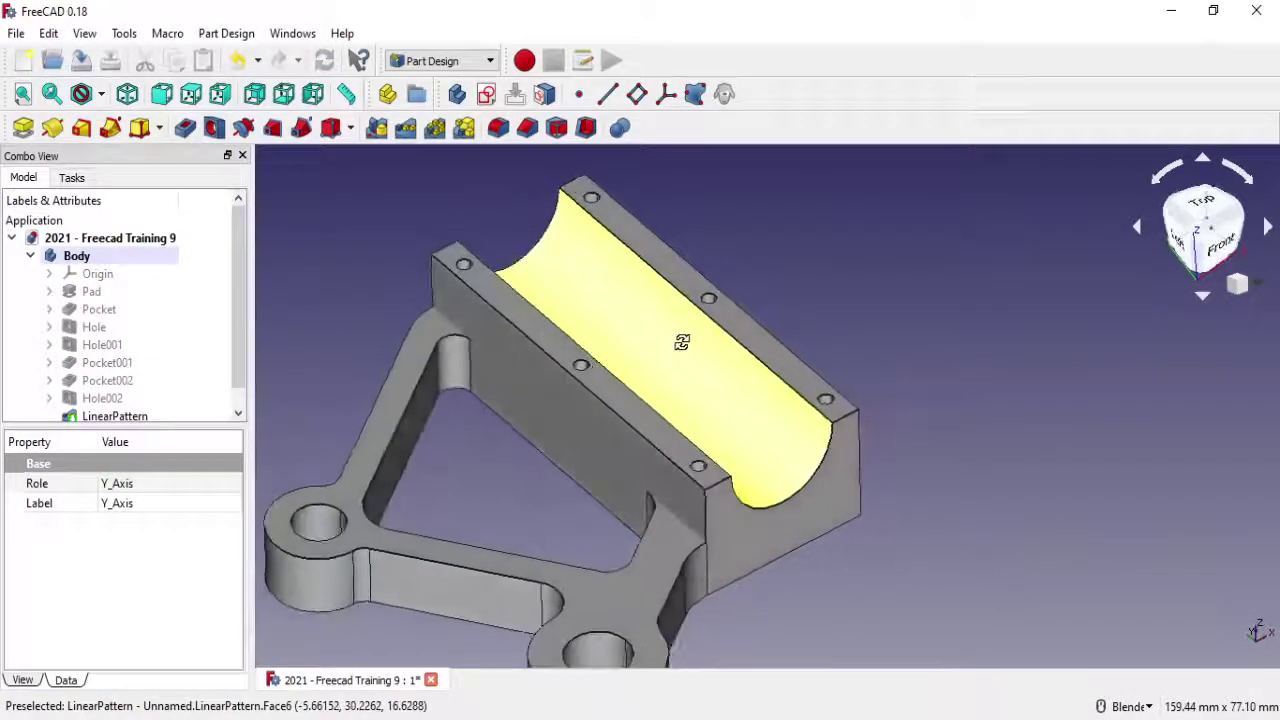
scroll(742, 415, up, 1)
scroll(735, 518, up, 5)
scroll(735, 518, up, 3)
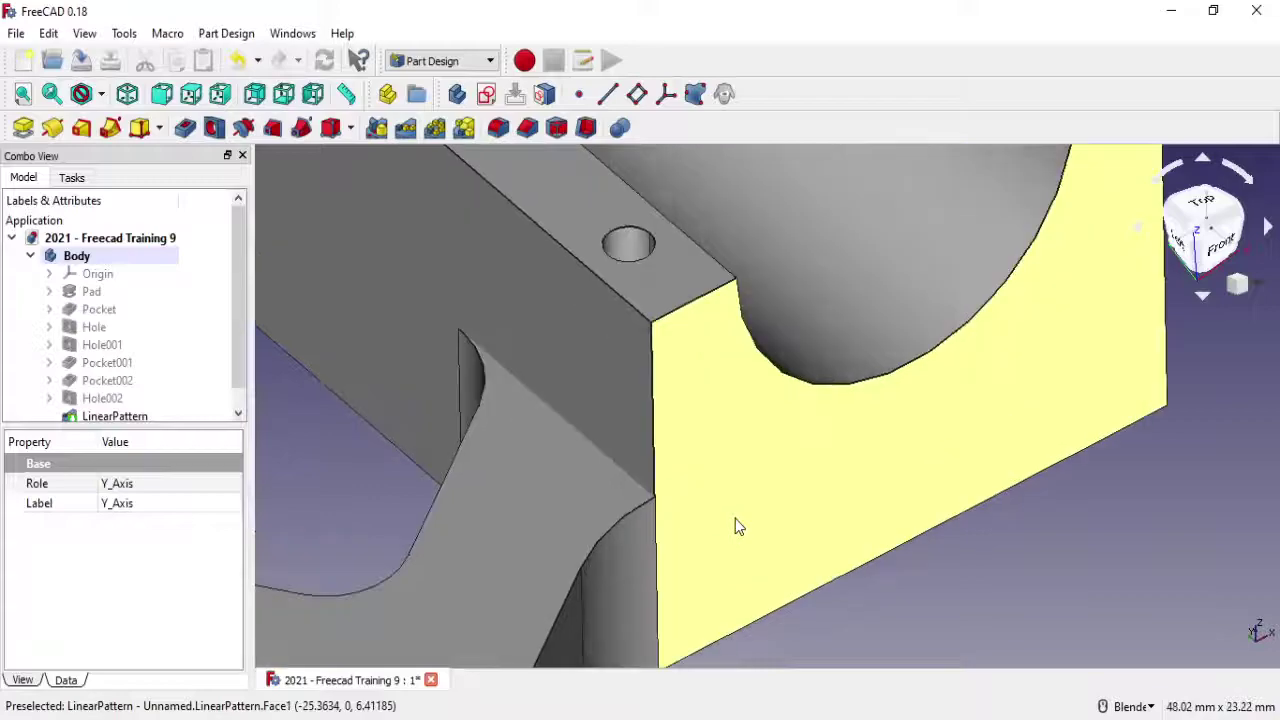
scroll(764, 438, down, 8)
shift+middle_drag(764, 438, 779, 395)
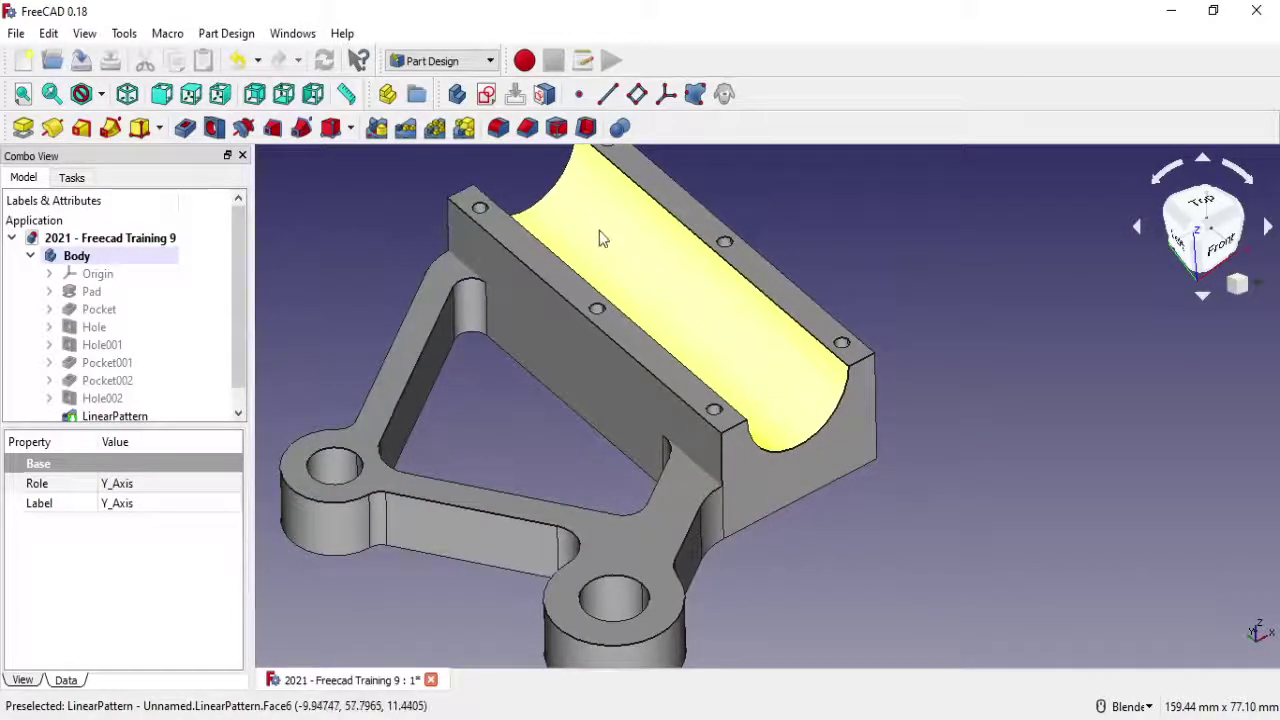
shift+middle_drag(671, 298, 711, 240)
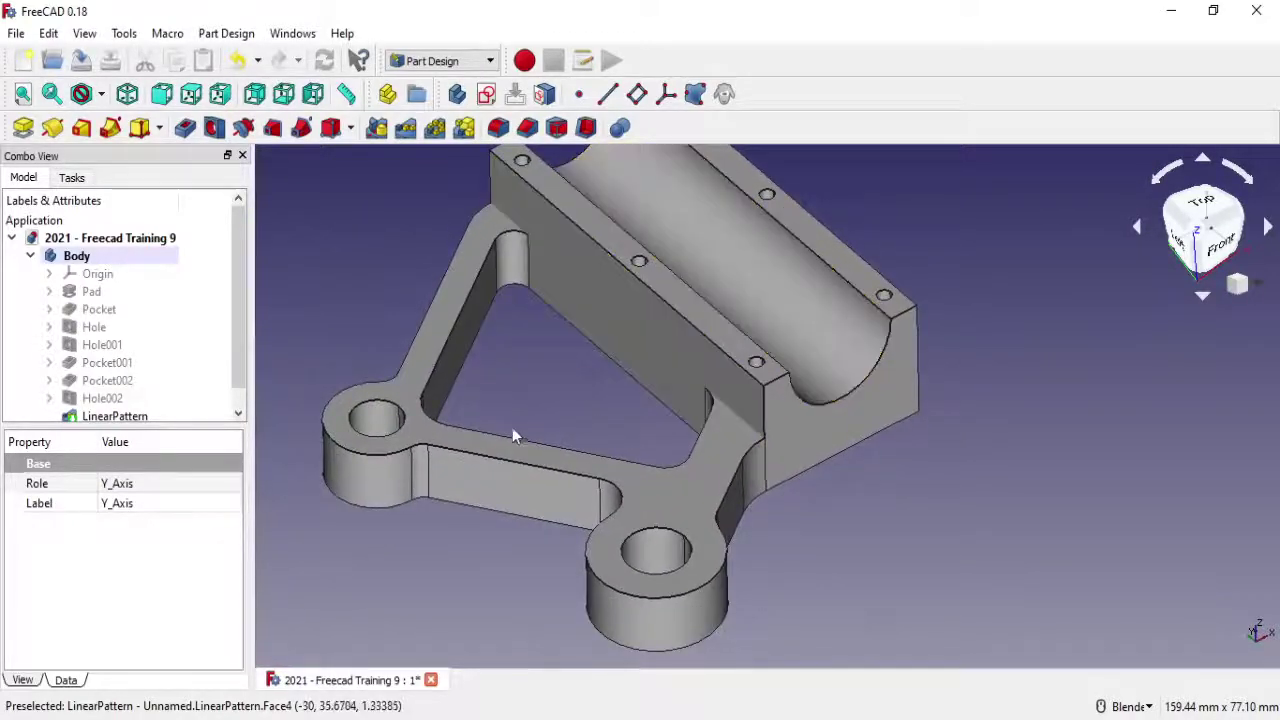
click(384, 410)
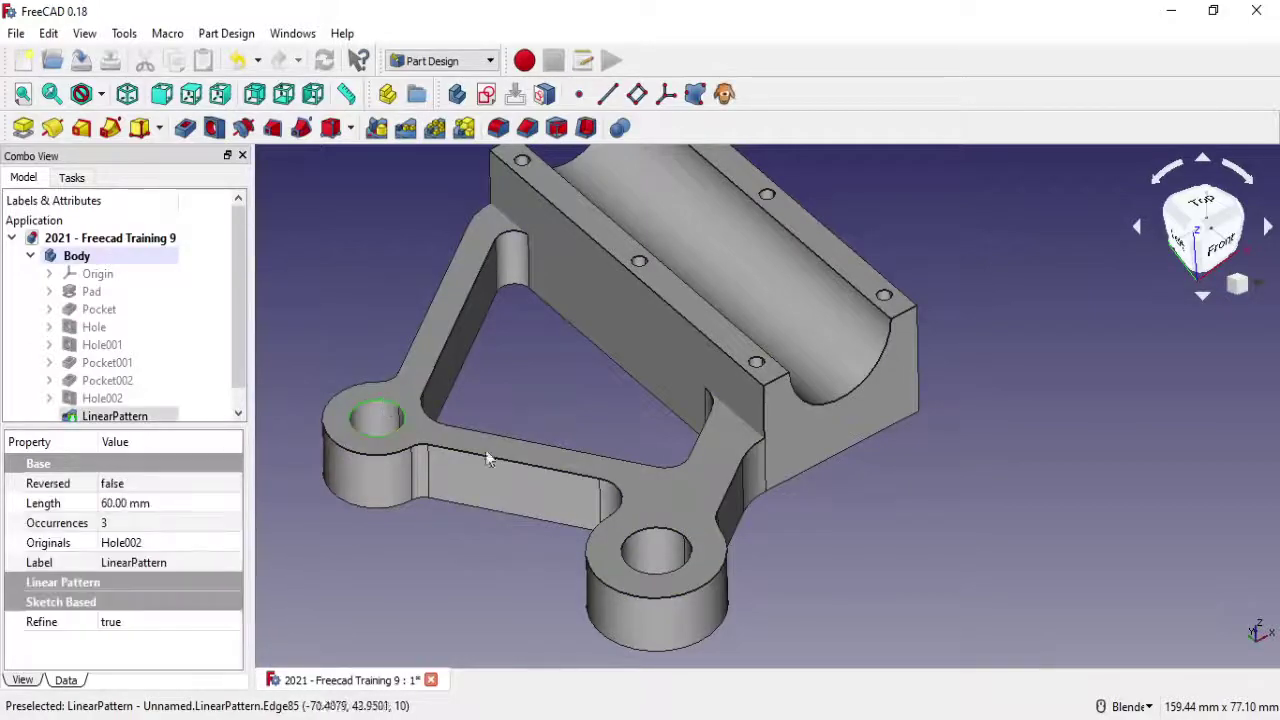
ctrl+click(655, 538)
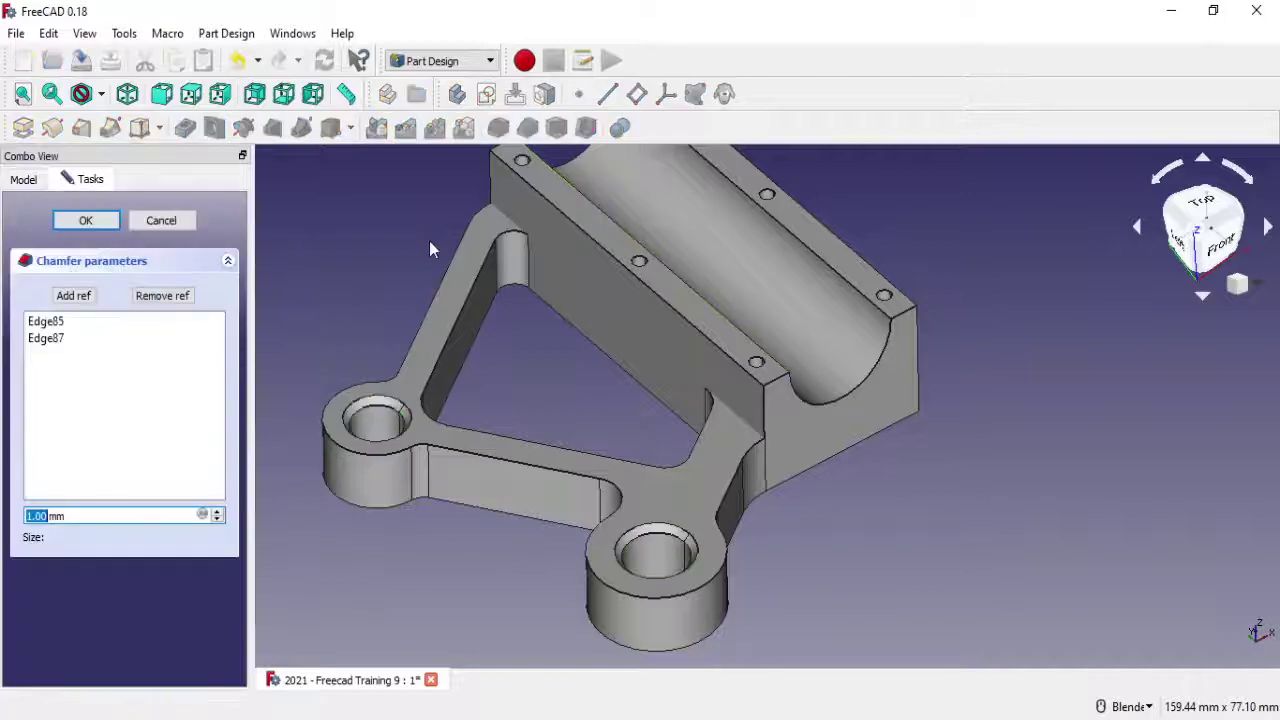
text(0.5)
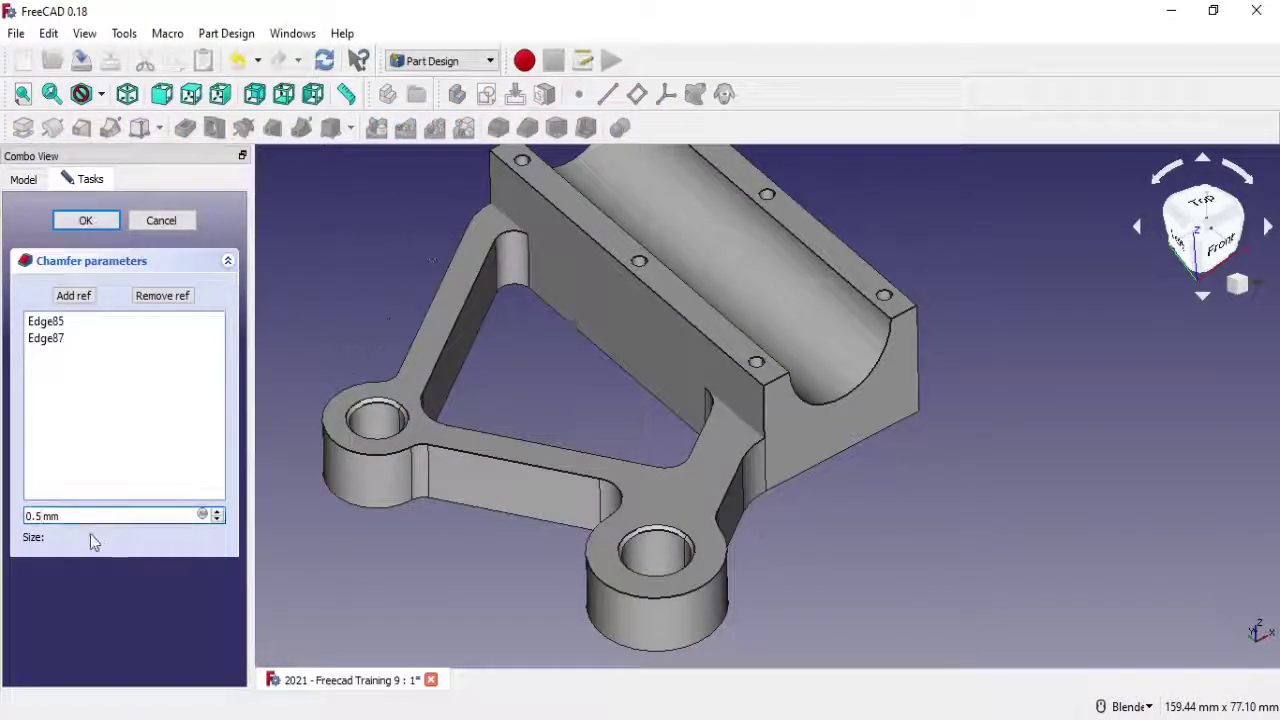
text(1)
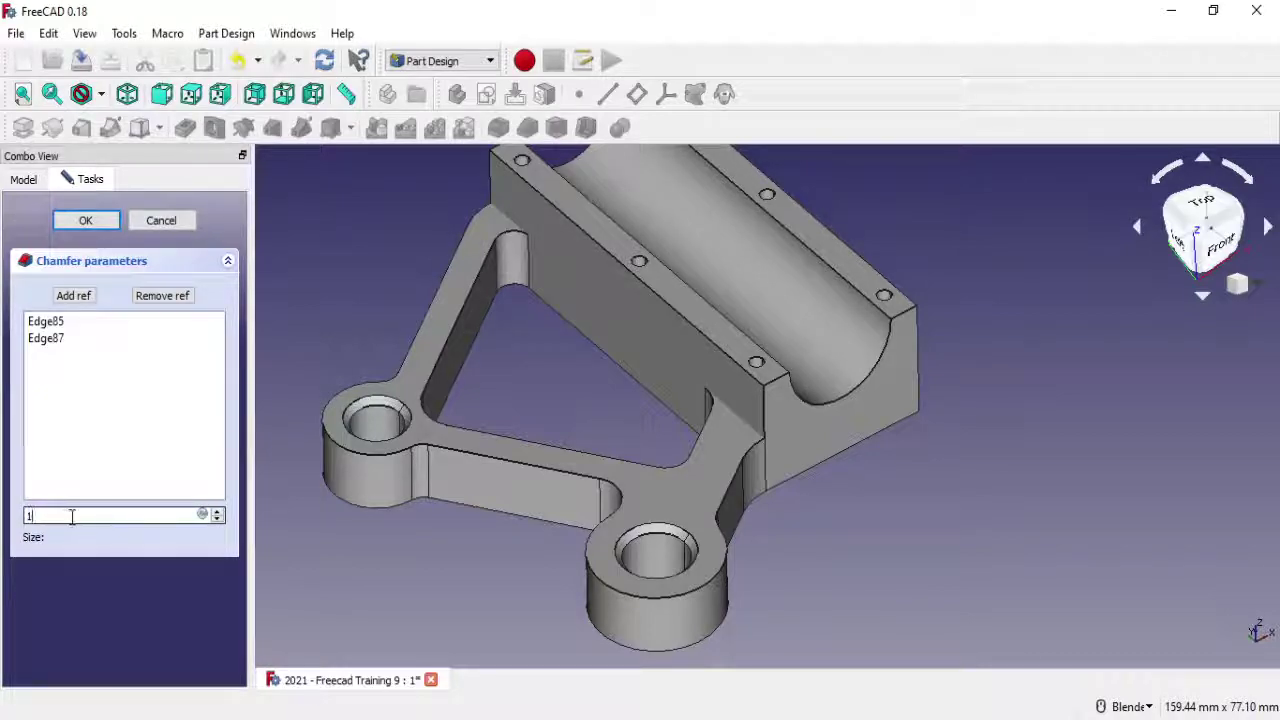
text(0)
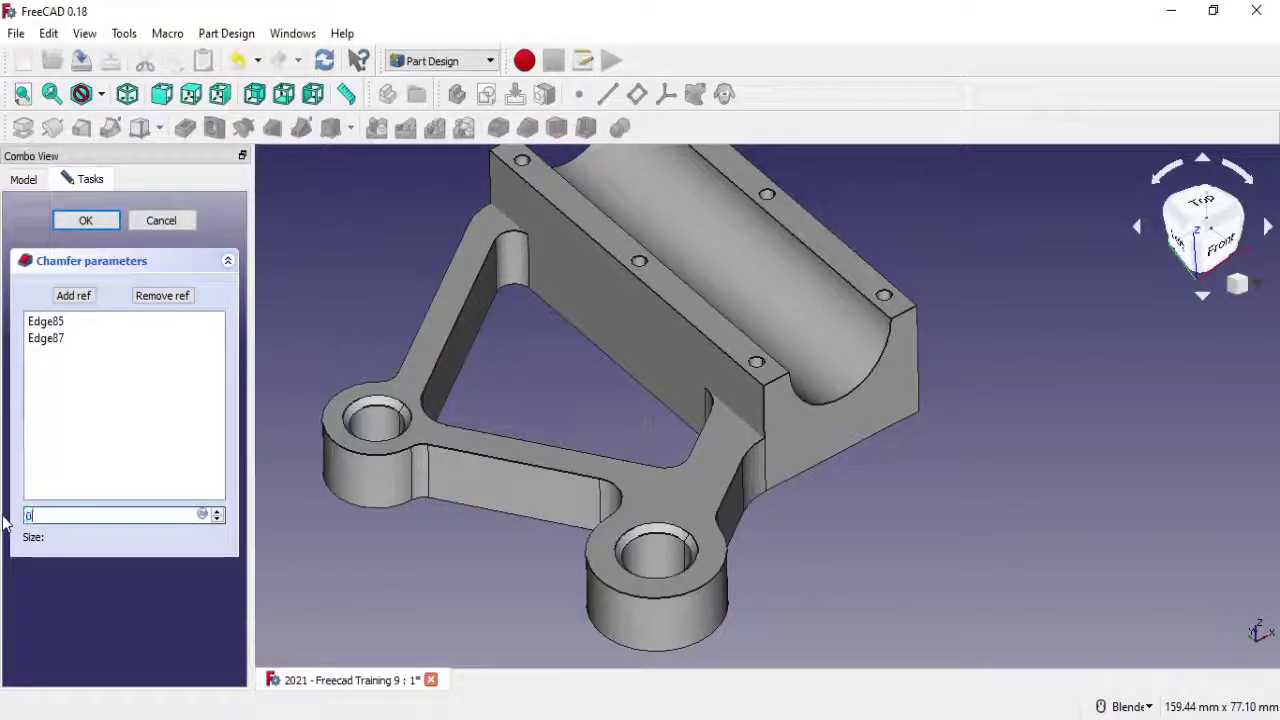
text(.5)
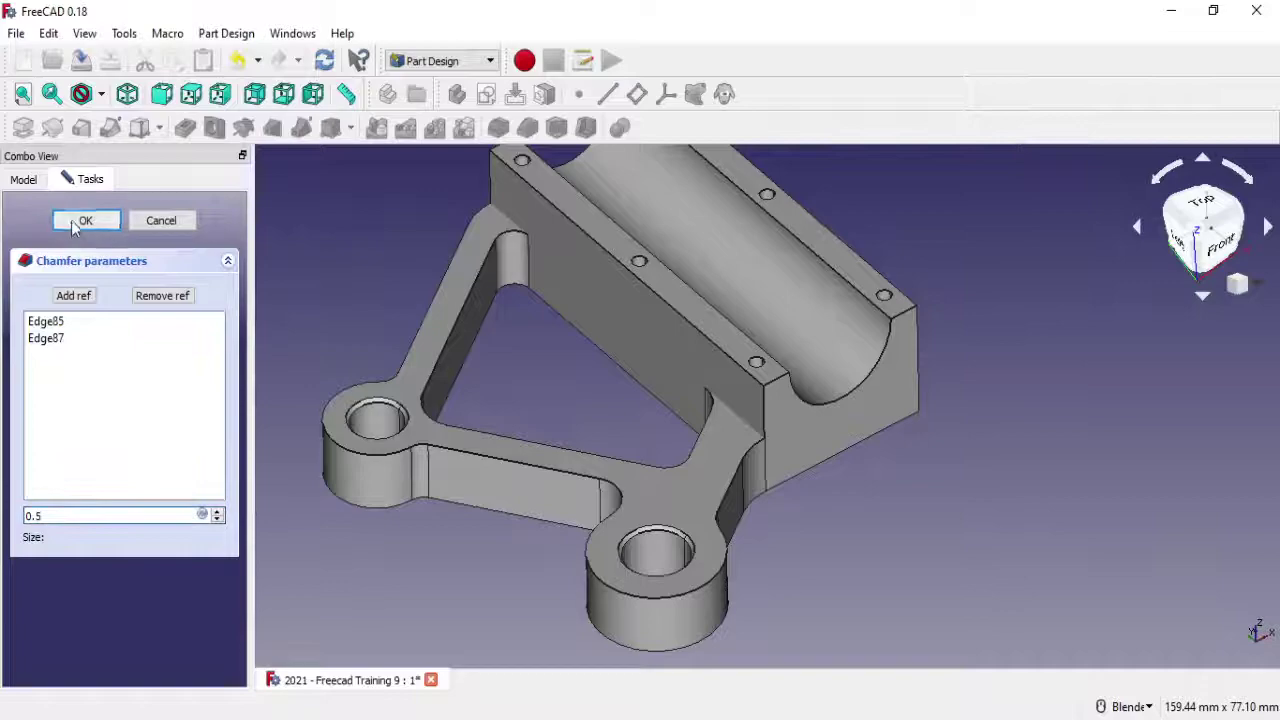
click(85, 220)
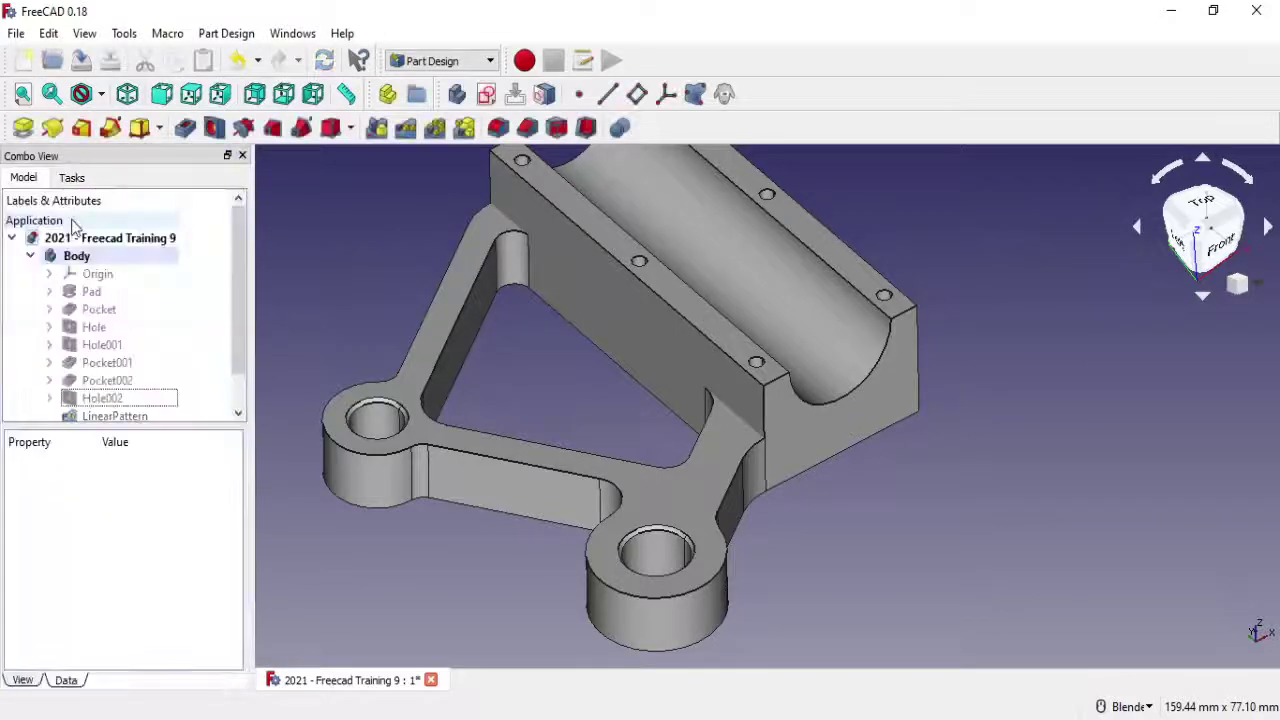
Create a 1 mm chamfer on the left boss, inner arm and upper lug edges (Edge32, 45, 46)
click(366, 451)
click(528, 128)
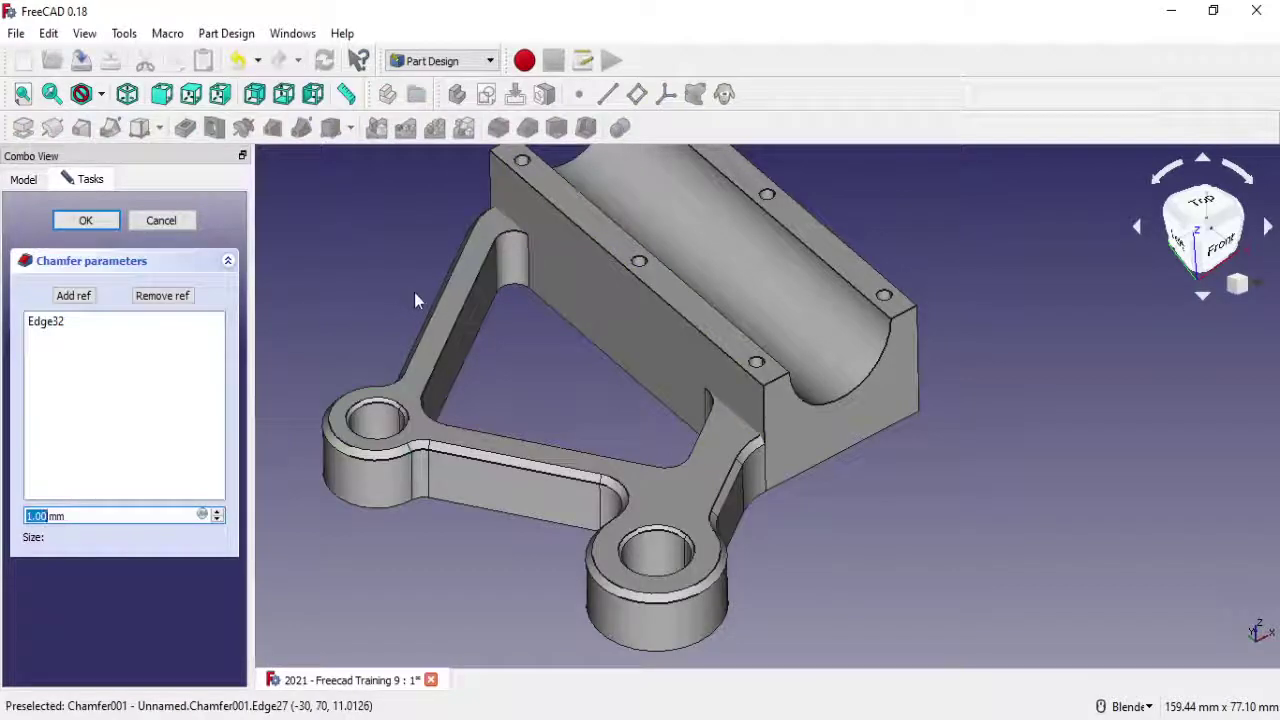
click(75, 297)
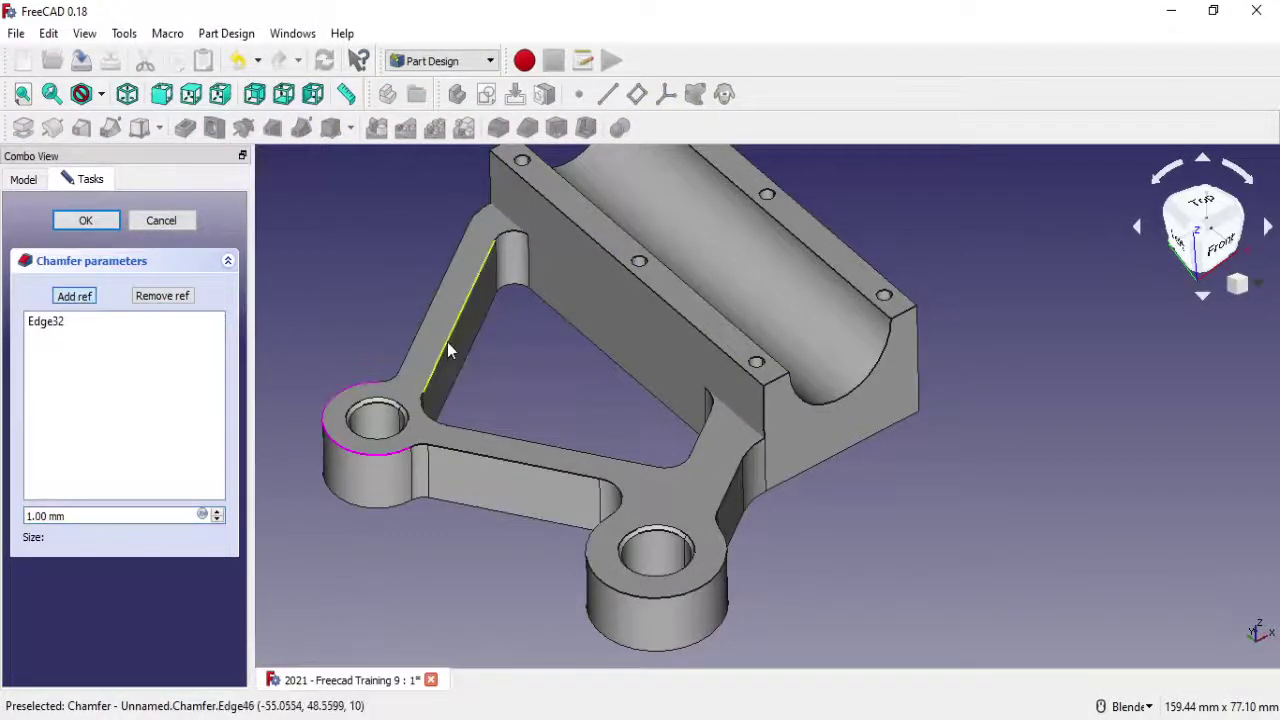
click(474, 368)
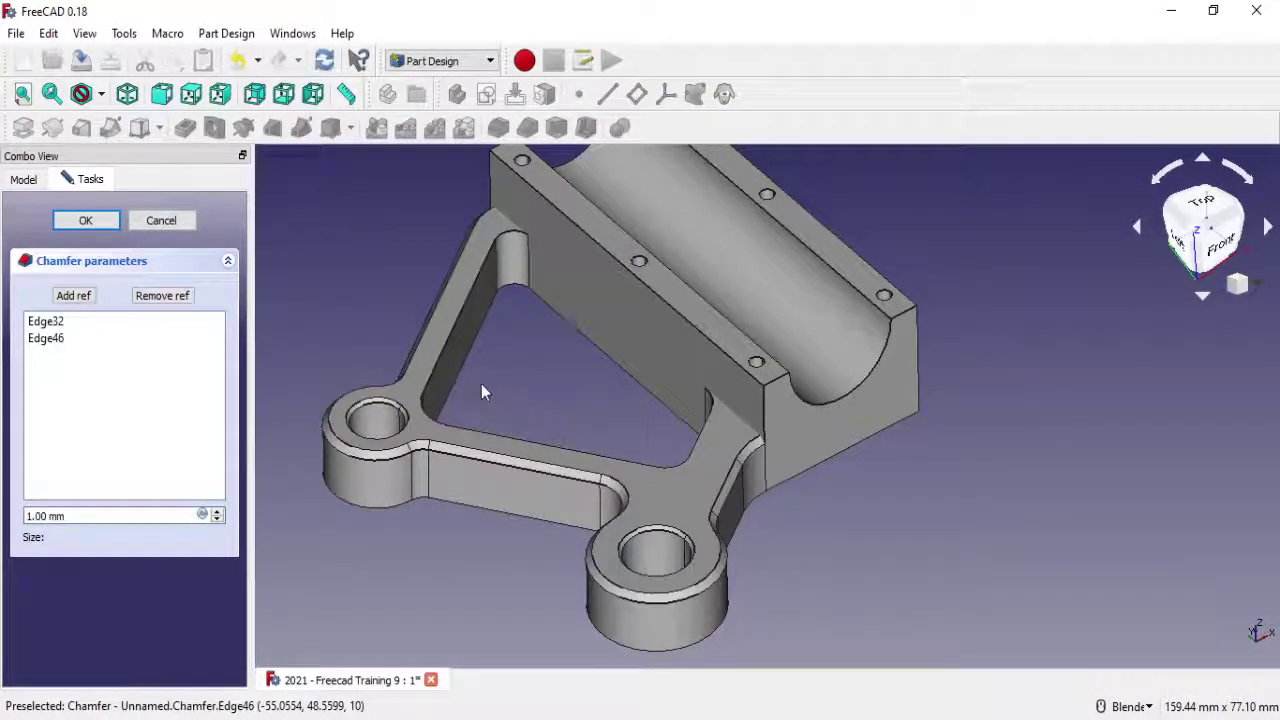
mouse_move(663, 534)
middle_down()
mouse_move(519, 588)
mouse_move(496, 532)
middle_up()
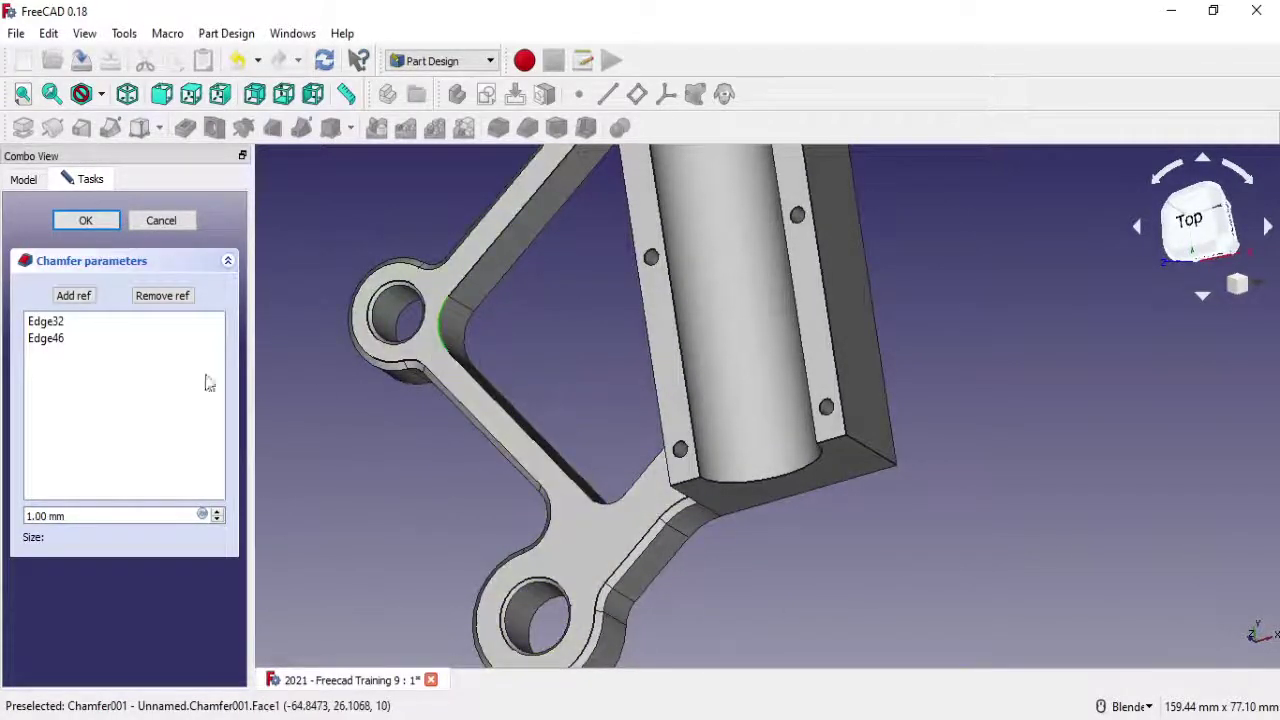
click(74, 295)
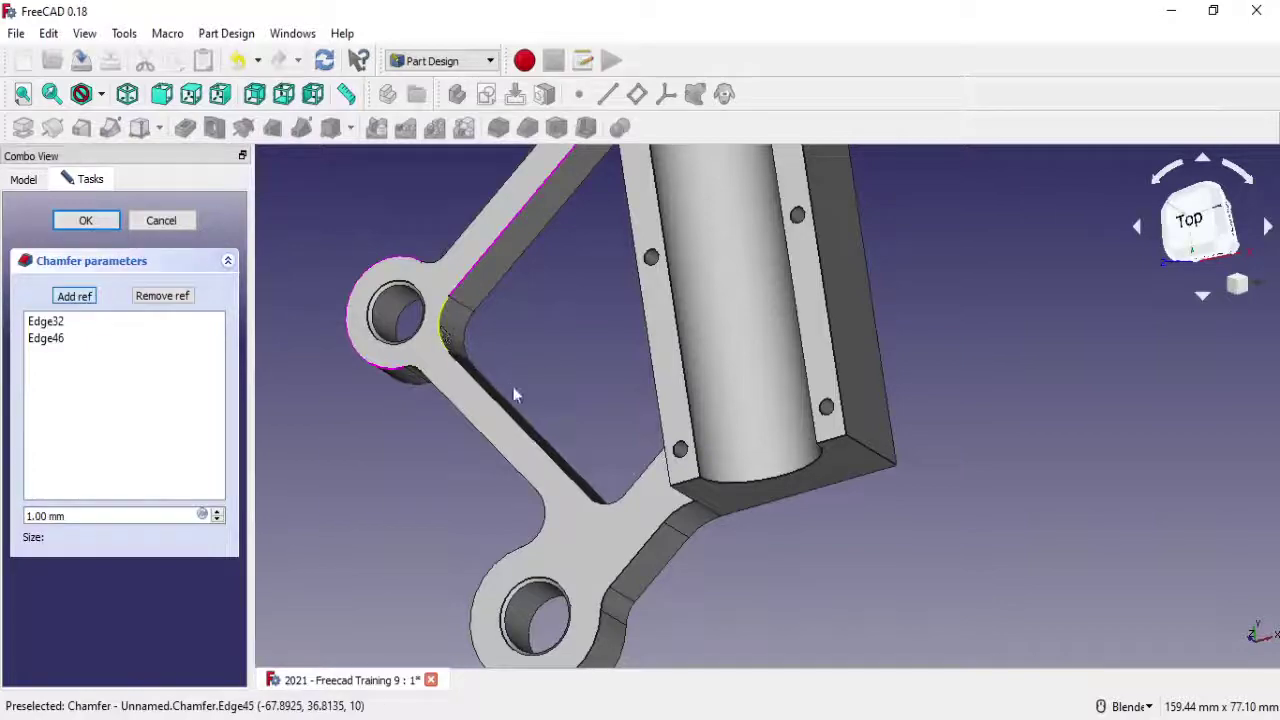
click(513, 389)
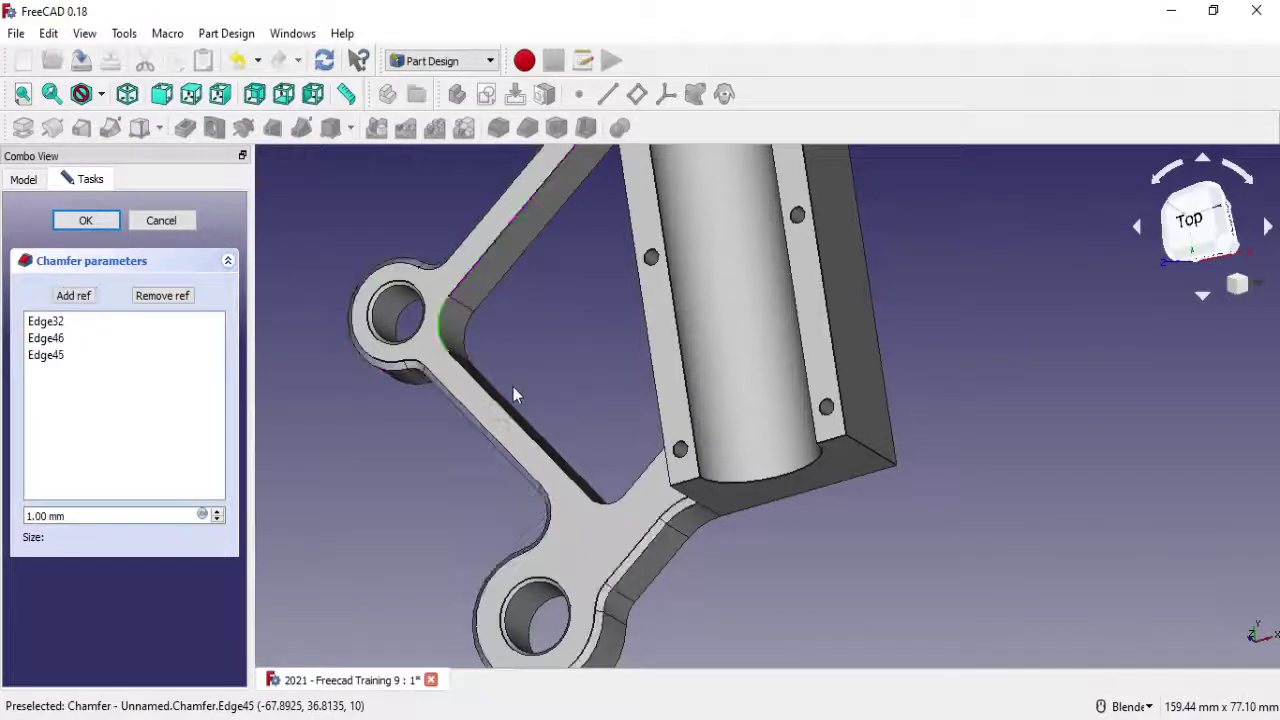
click(45, 338)
click(160, 296)
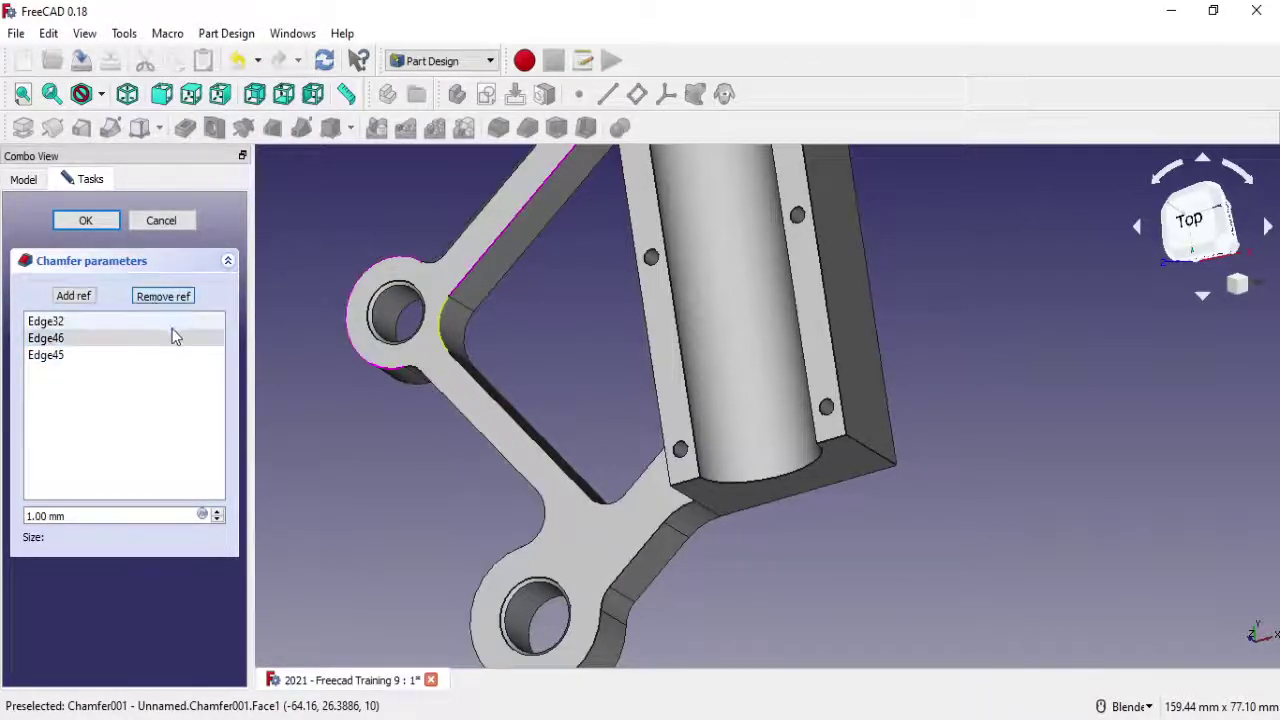
click(55, 358)
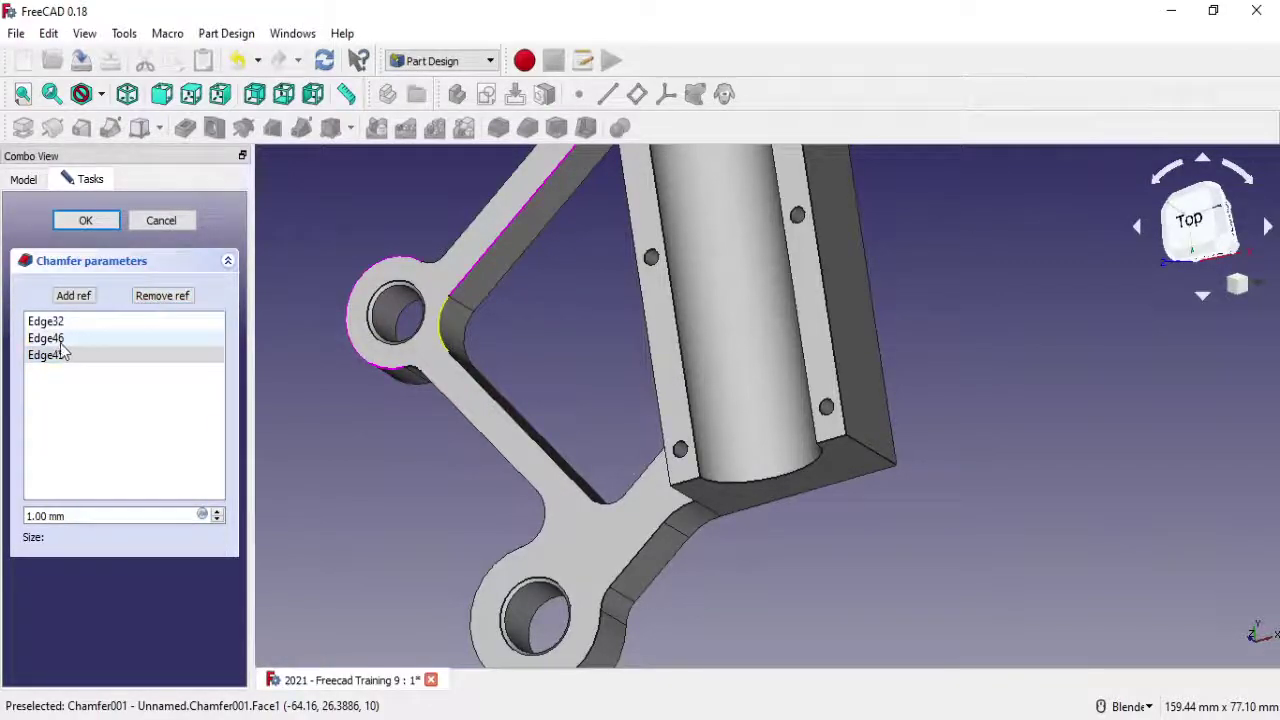
click(57, 342)
click(160, 221)
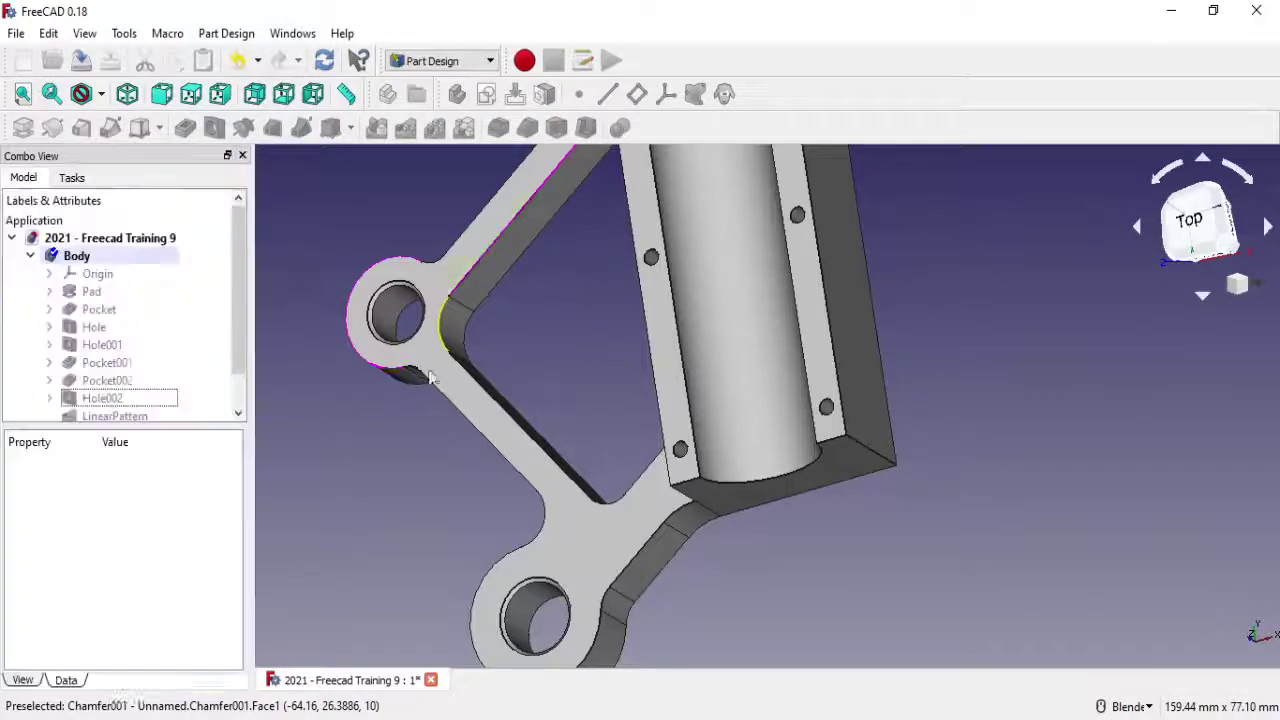
Reapply the chamfer to the edge near the upper hole and confirm it
middle_drag(534, 410, 431, 357)
click(374, 330)
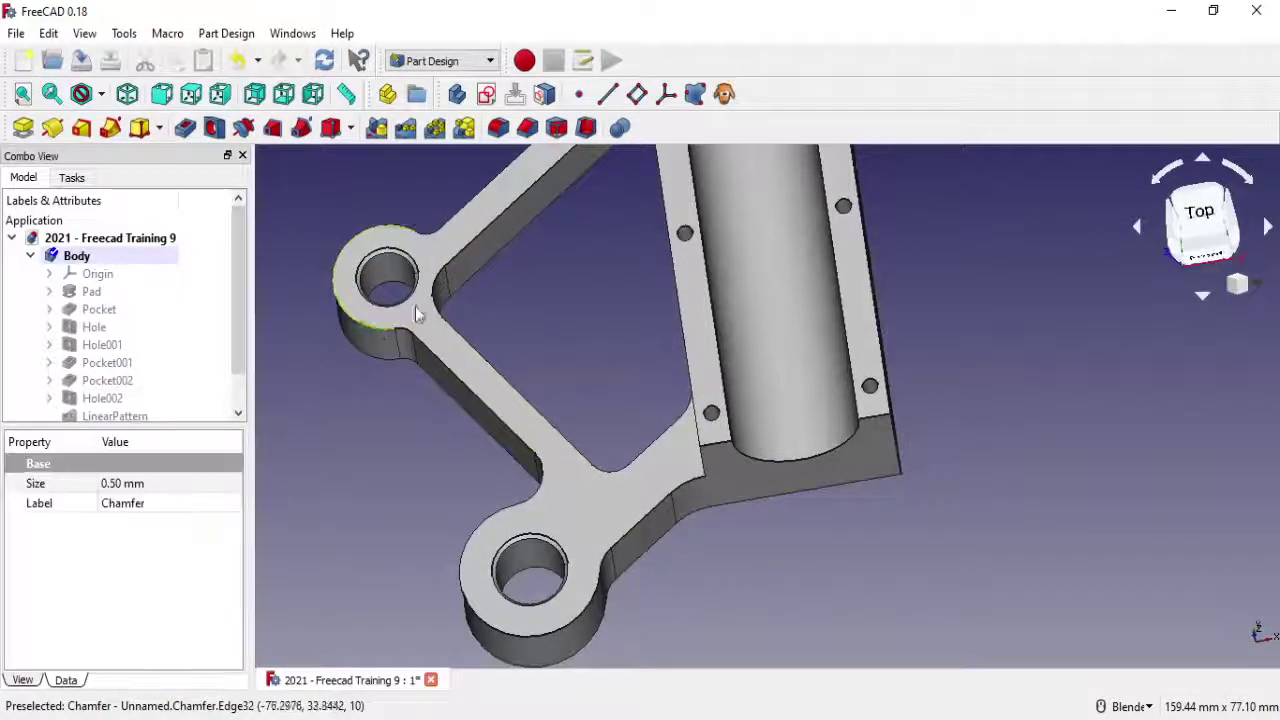
click(527, 127)
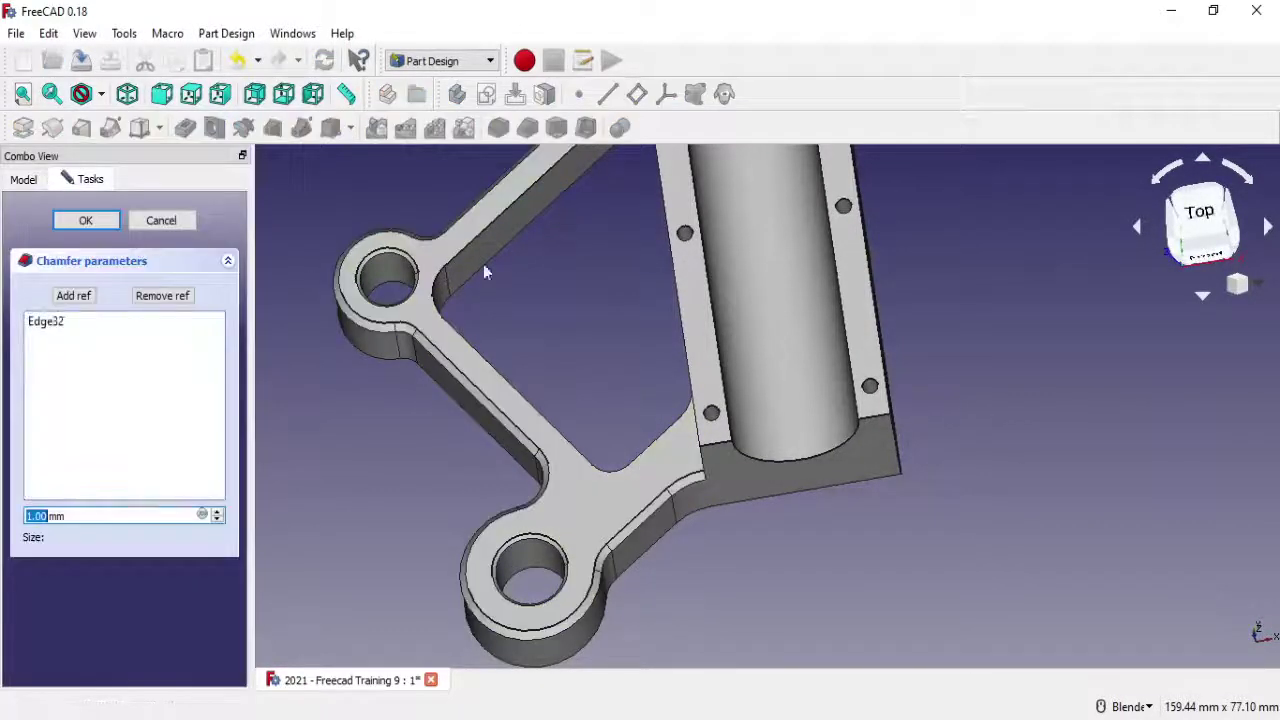
key(Return)
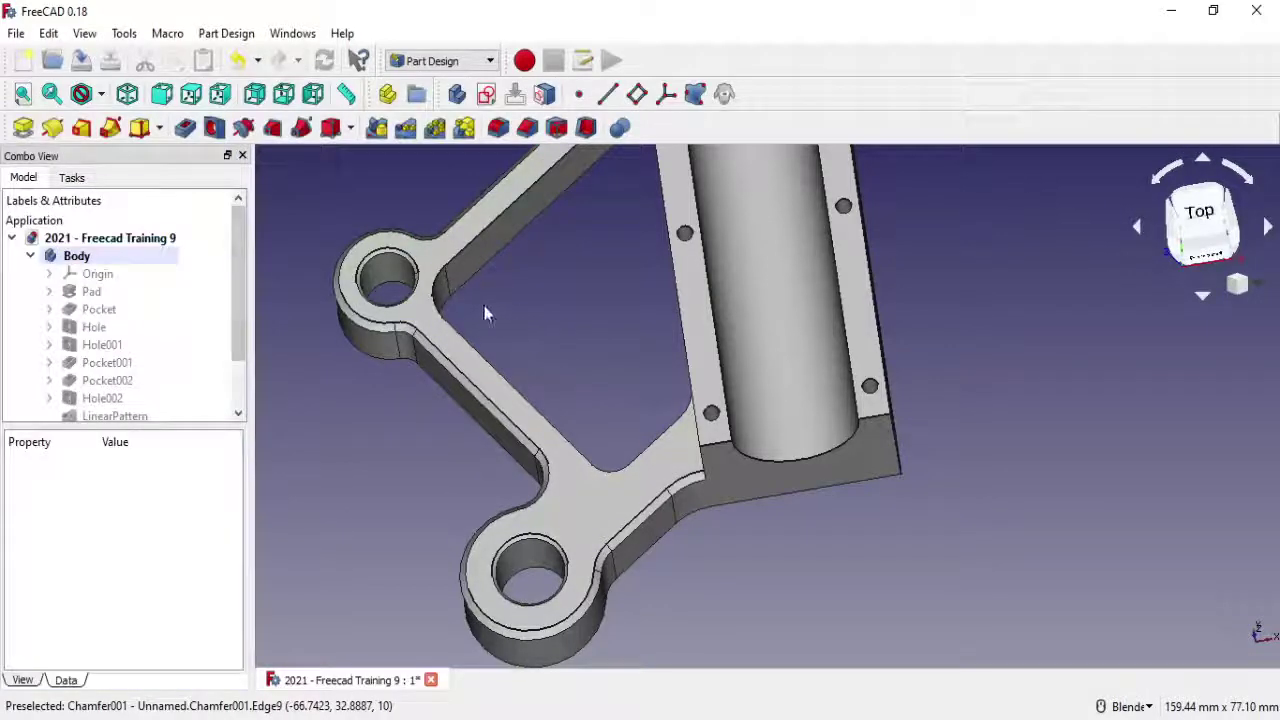
Chamfer the cradle's curved rim edges (Edge115, Edge83) by 1 mm
click(437, 287)
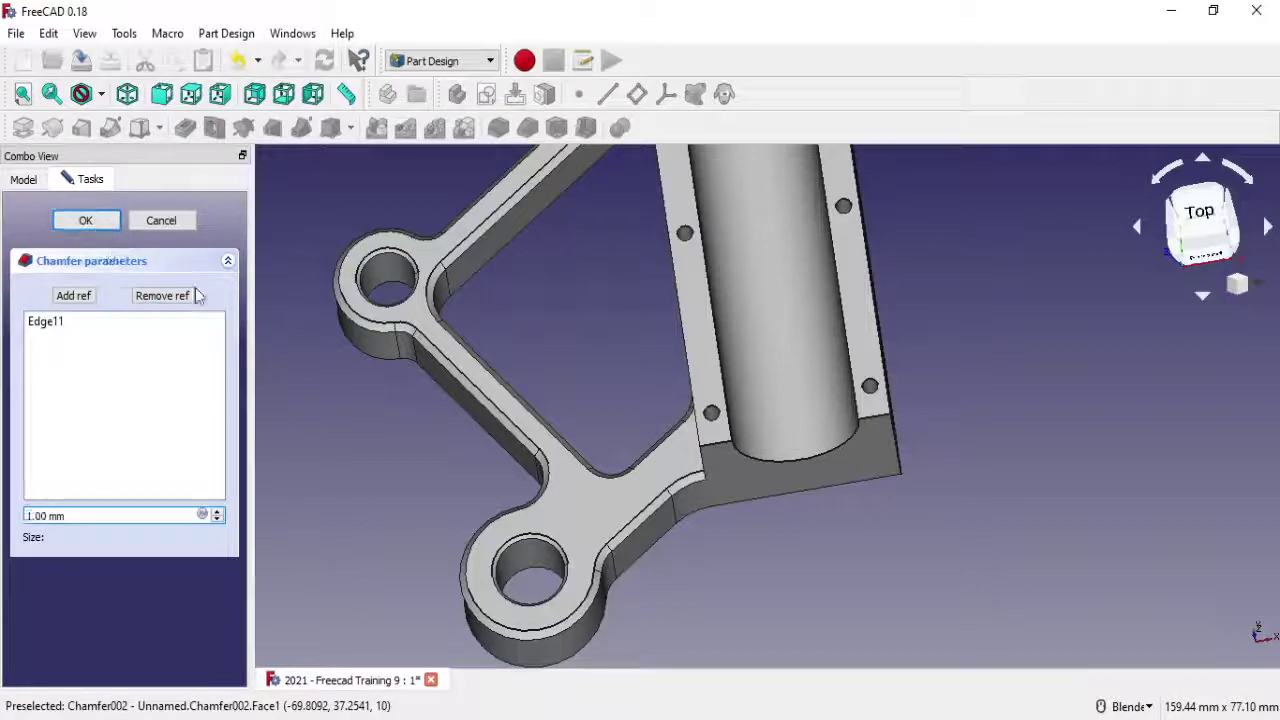
key(Return)
middle_drag(740, 503, 794, 480)
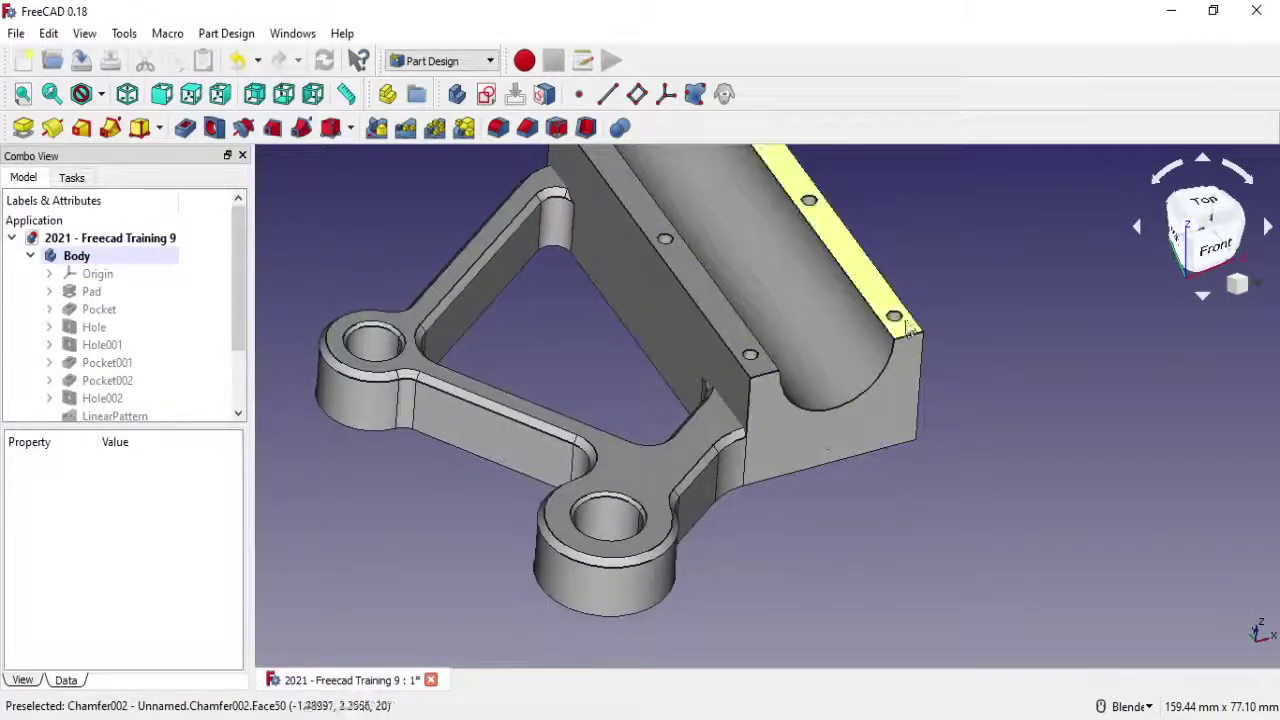
click(853, 401)
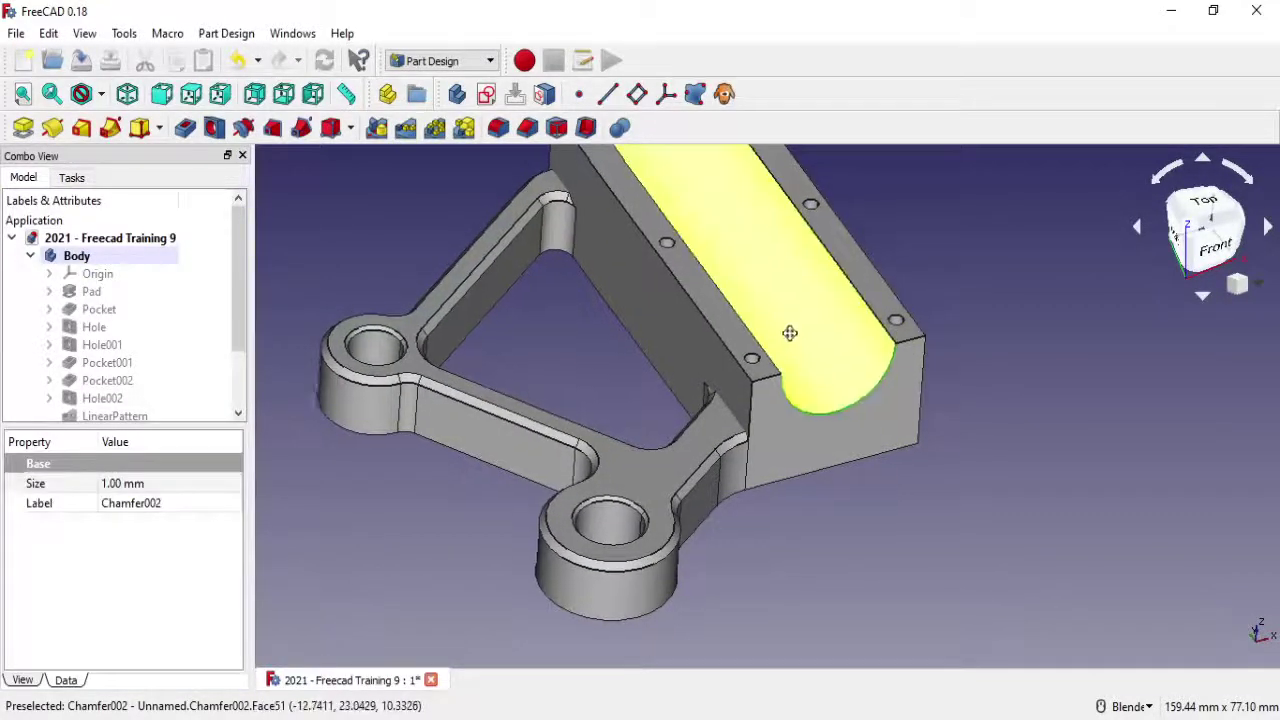
shift+middle_drag(790, 333, 828, 450)
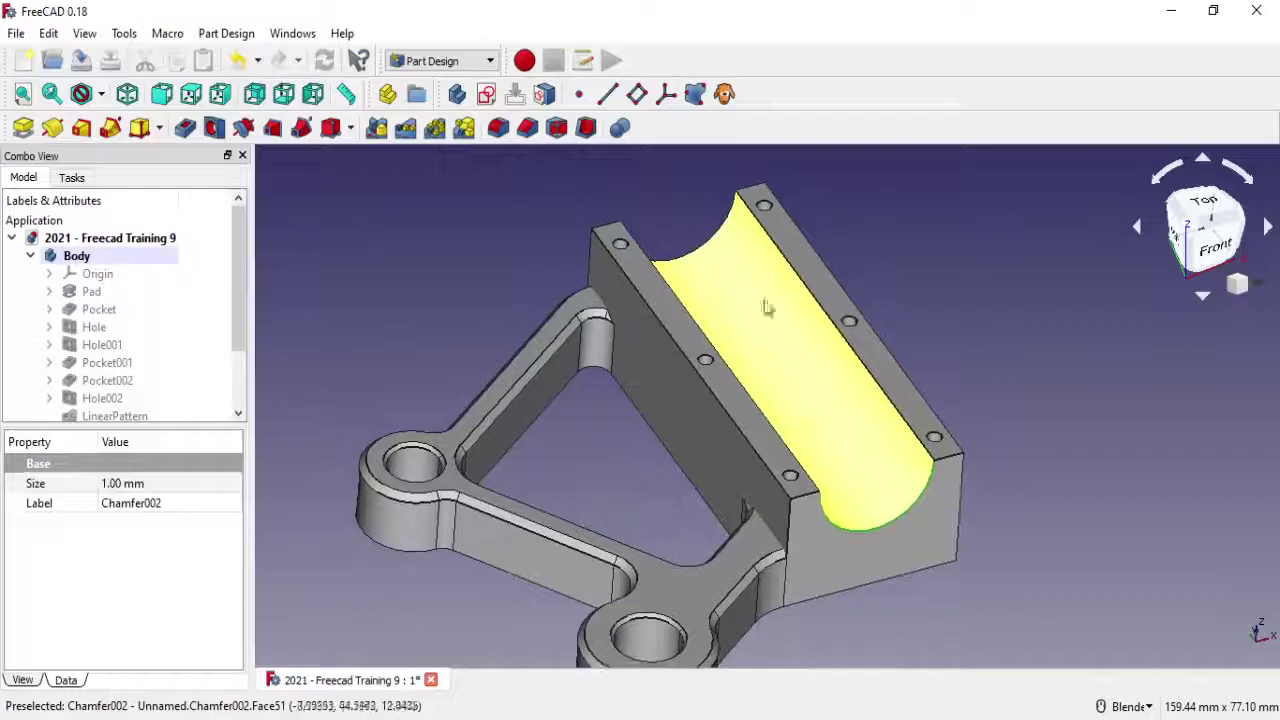
click(530, 130)
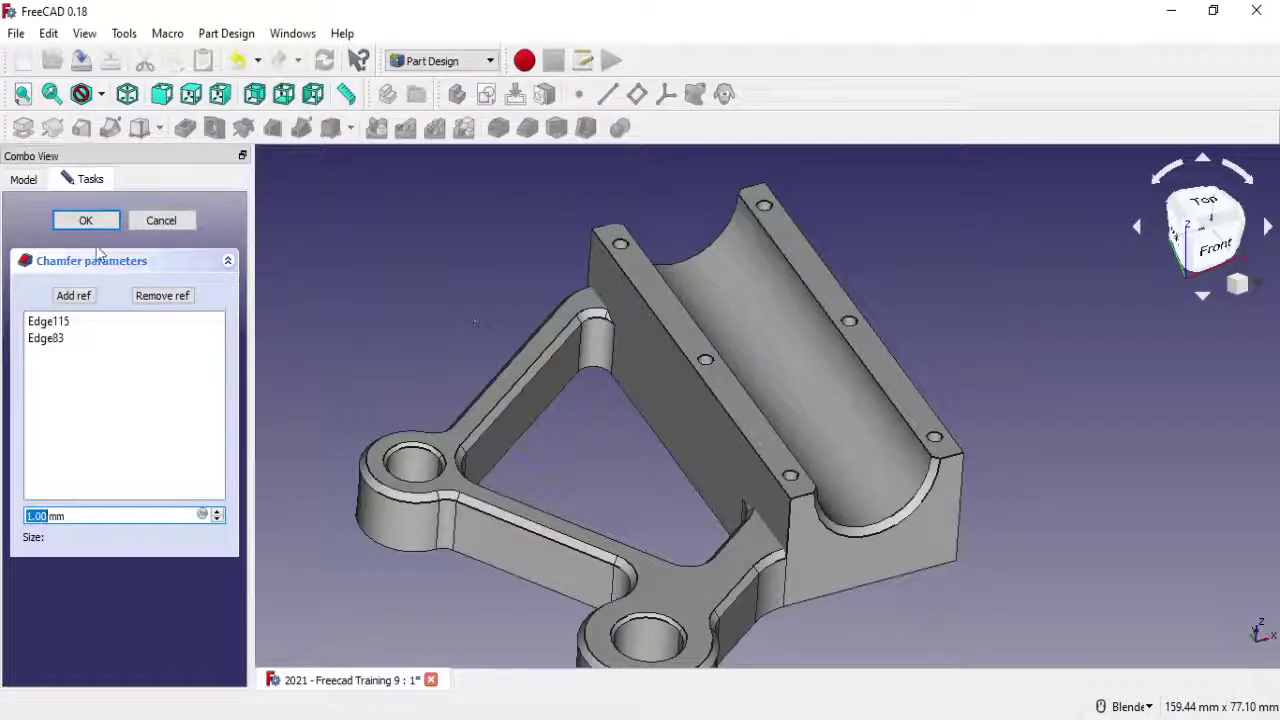
click(85, 220)
Turn the model to its right side and select the cradle's long outer wall face
mouse_move(927, 605)
middle_down()
mouse_move(942, 597)
mouse_move(951, 553)
middle_up()
mouse_move(802, 368)
middle_down()
mouse_move(985, 392)
mouse_move(895, 390)
middle_up()
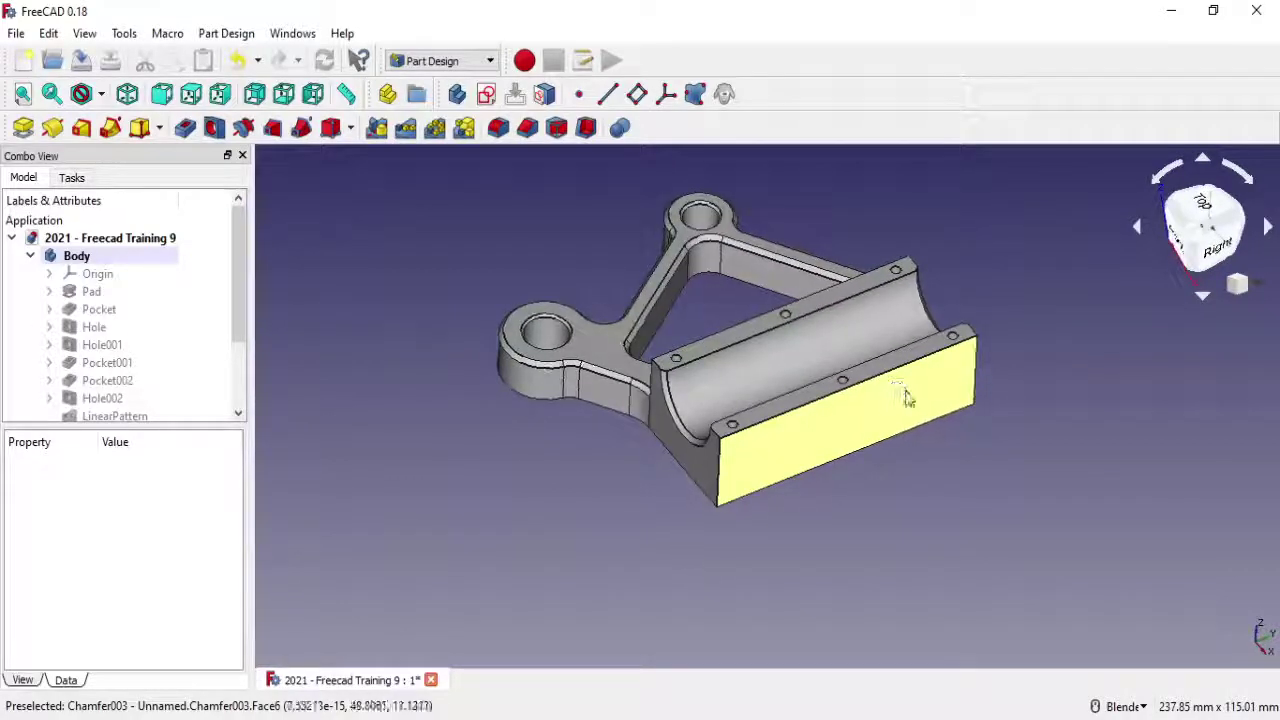
scroll(952, 443, up, 3)
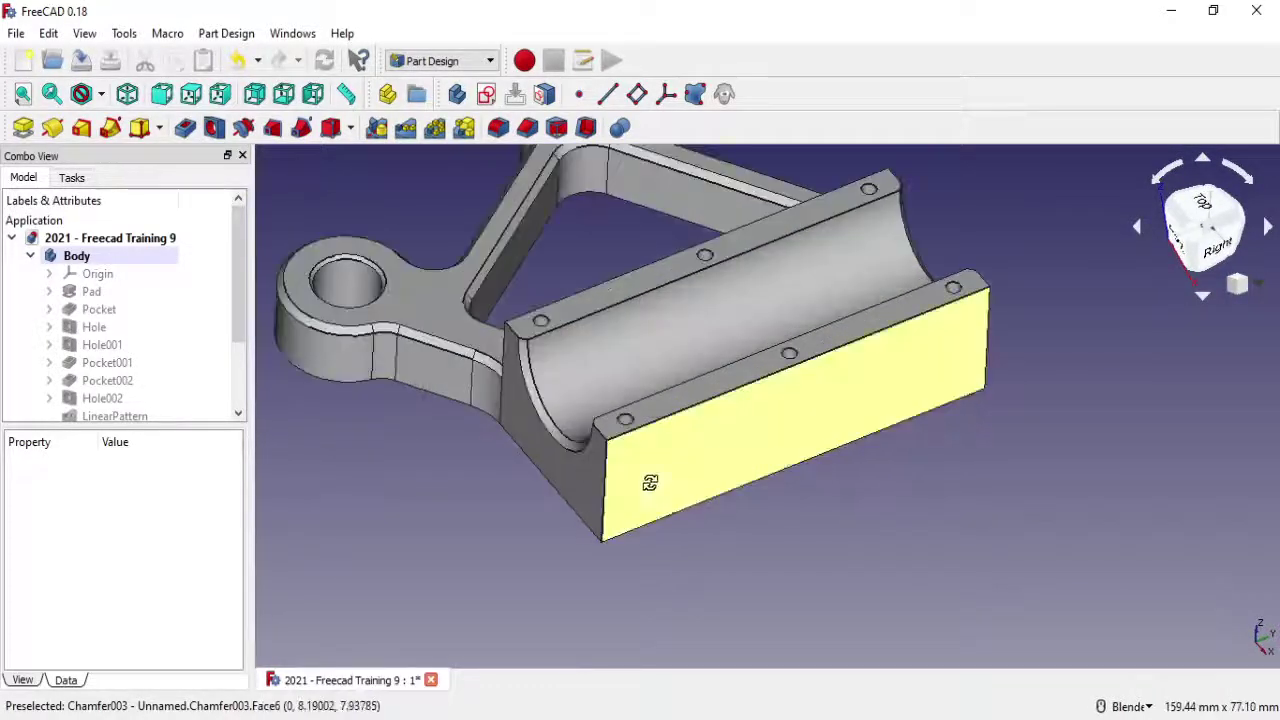
mouse_move(651, 480)
middle_down()
mouse_move(614, 451)
mouse_move(851, 426)
mouse_move(811, 476)
mouse_move(826, 477)
middle_up()
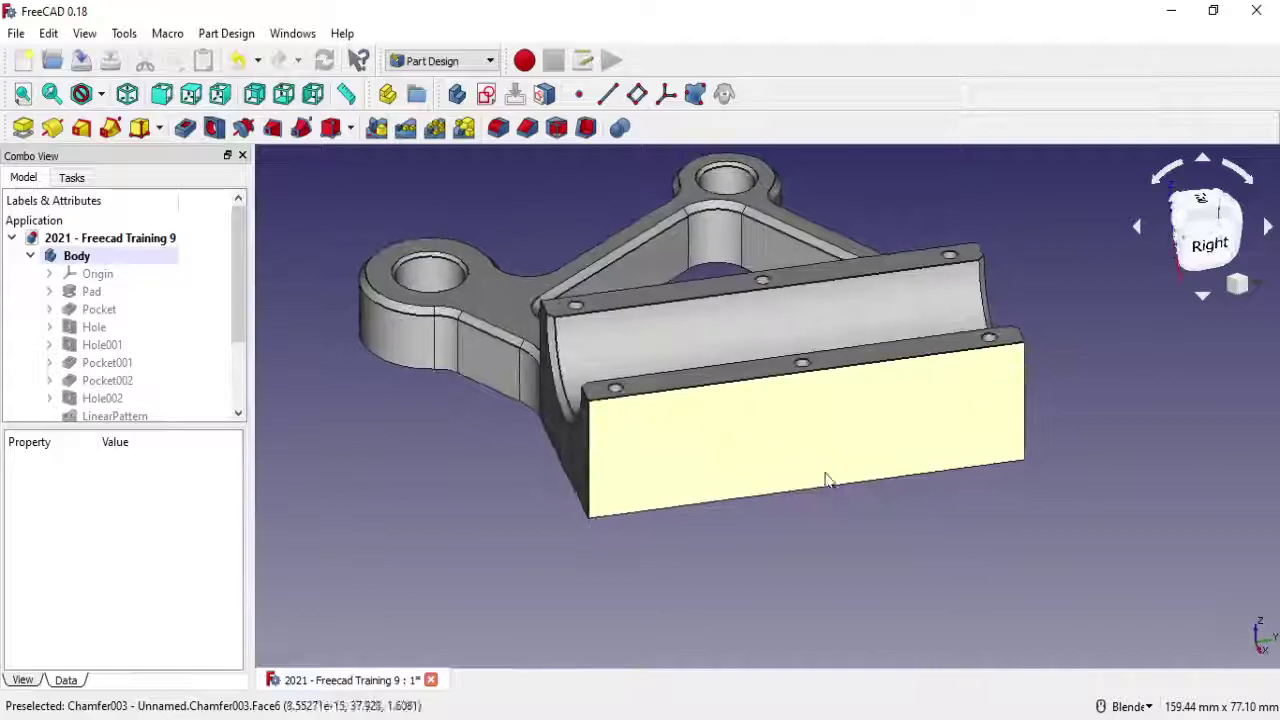
click(790, 450)
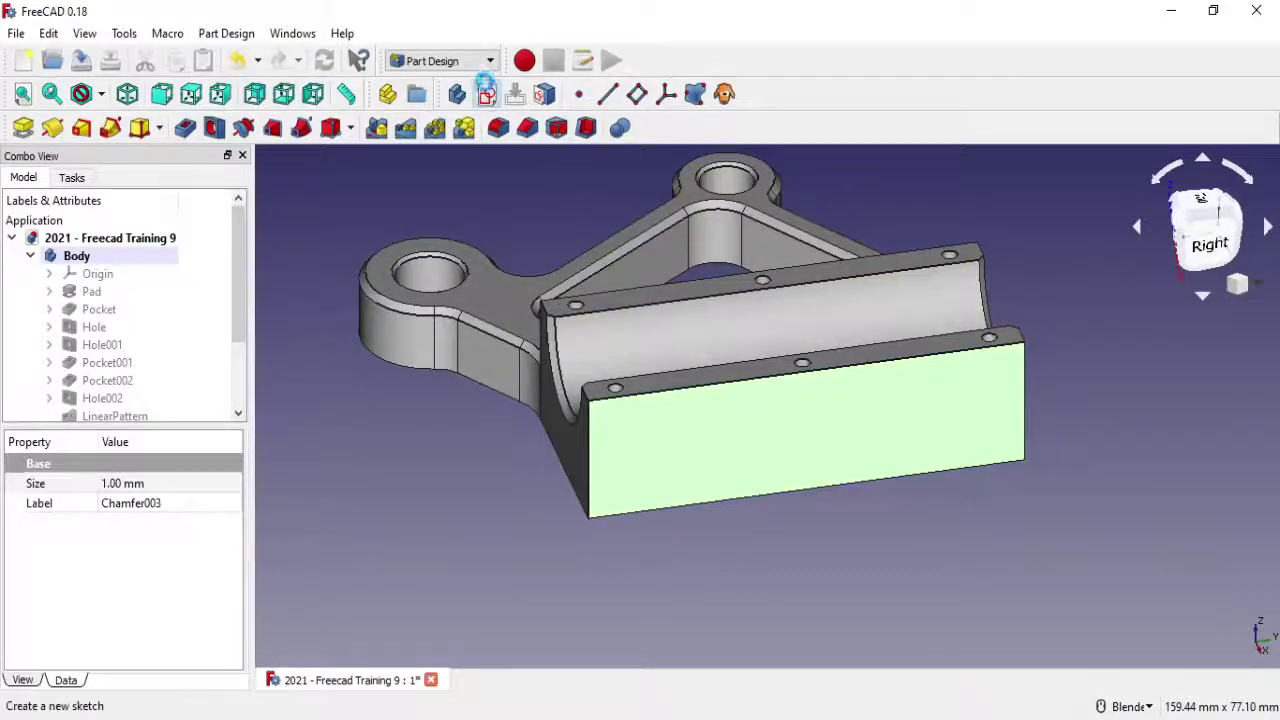
Start a sketch on the wall face and draw a long rectangle across it
click(486, 94)
mouse_move(801, 422)
middle_down()
mouse_move(806, 503)
mouse_move(821, 492)
middle_up()
scroll(821, 492, up, 3)
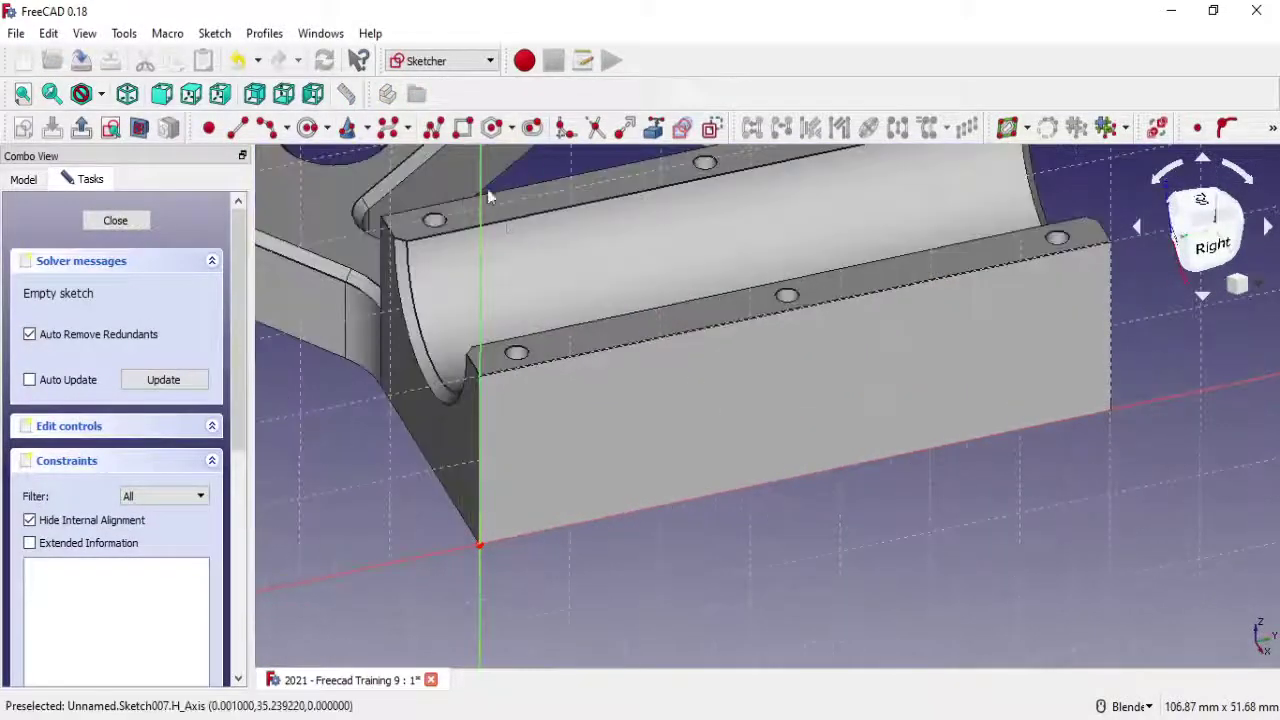
click(462, 127)
click(662, 488)
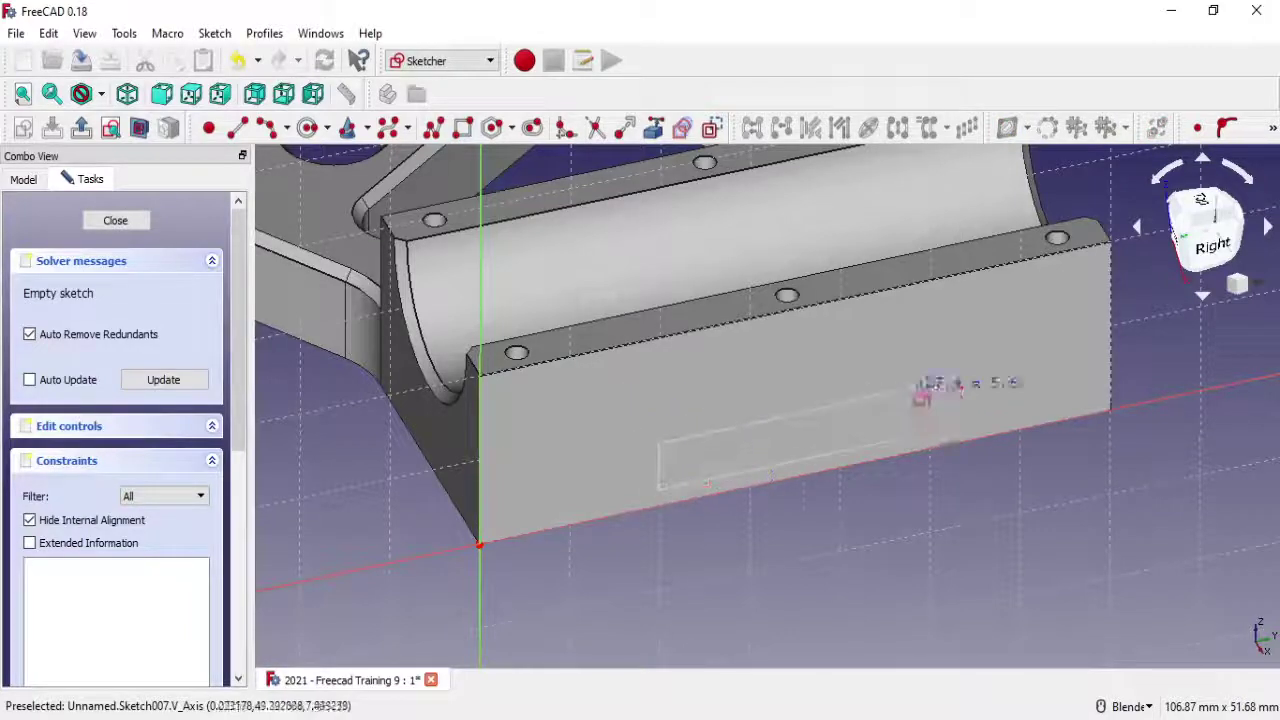
click(977, 374)
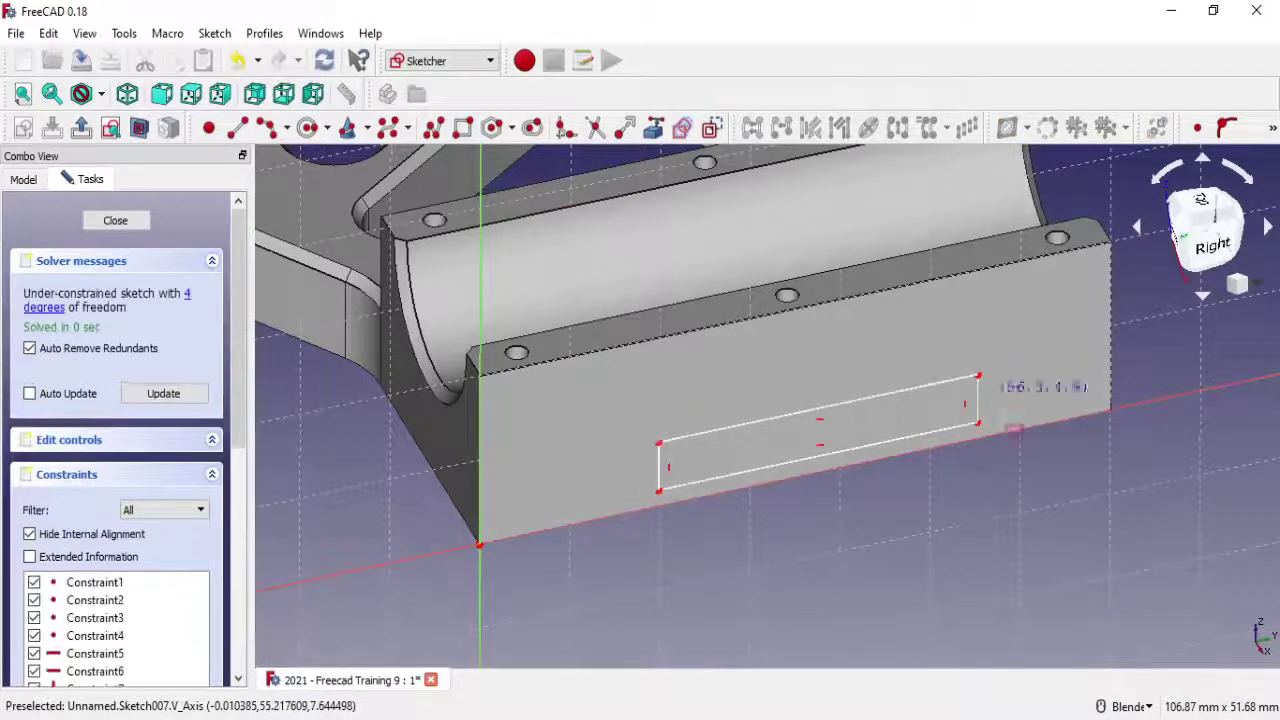
right_click(985, 450)
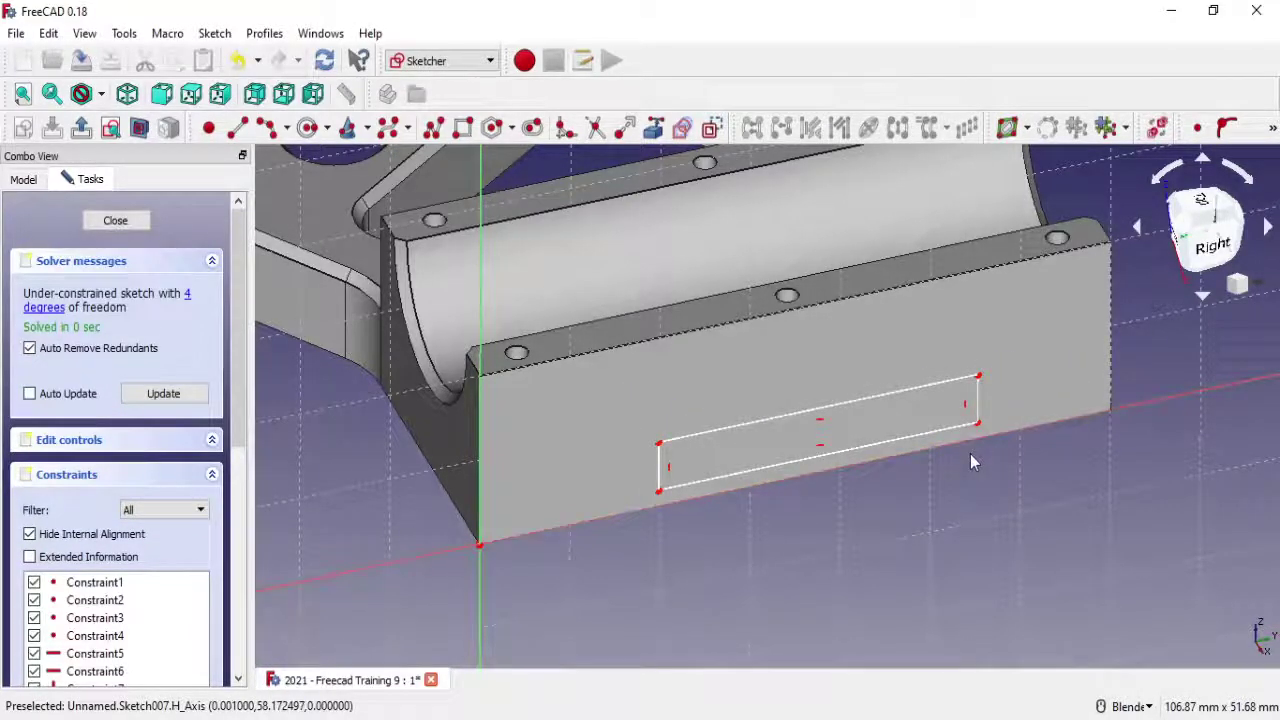
Attach the rectangle's lower-left corner to the horizontal axis with a coincident point
click(657, 491)
ctrl+click(663, 506)
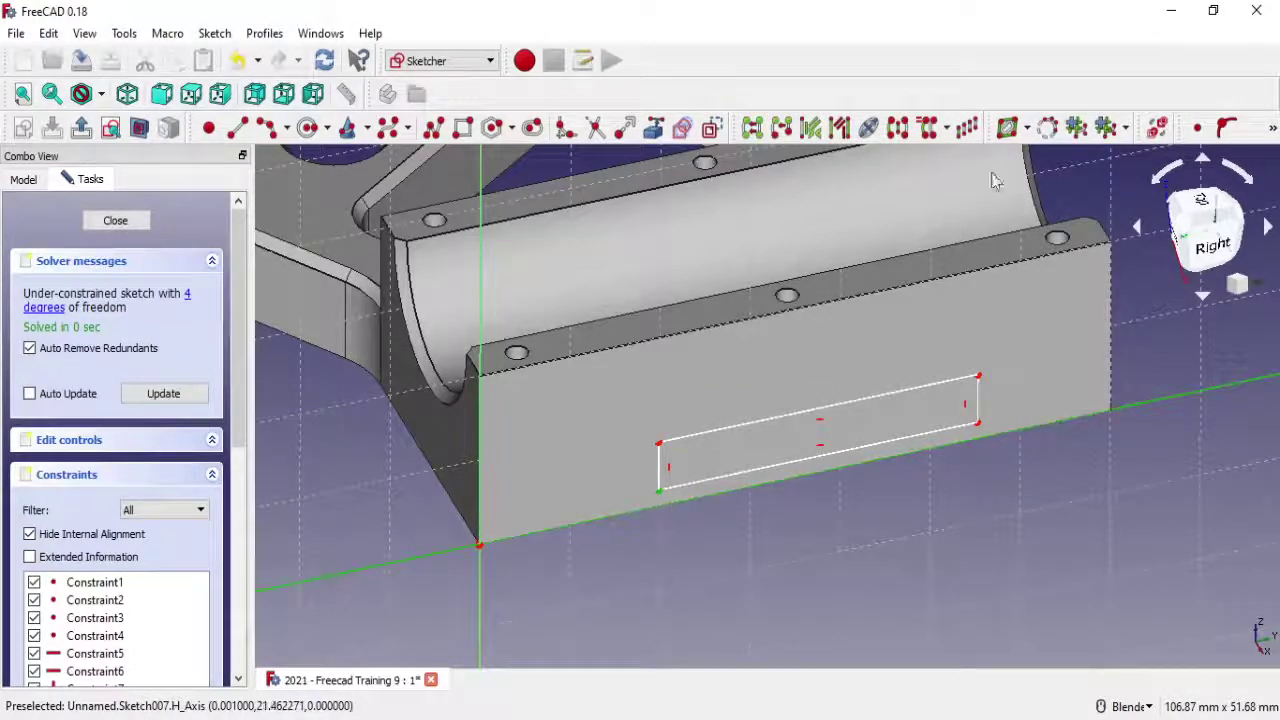
click(1197, 128)
key(Return)
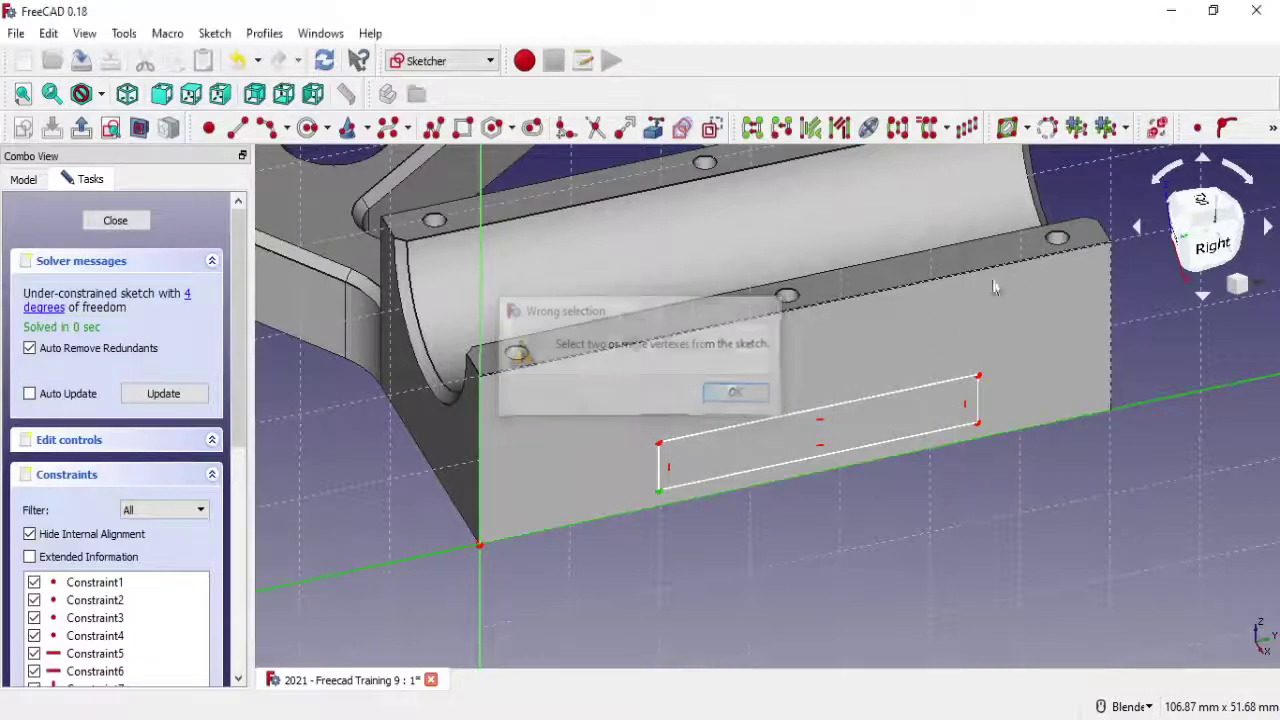
click(1227, 130)
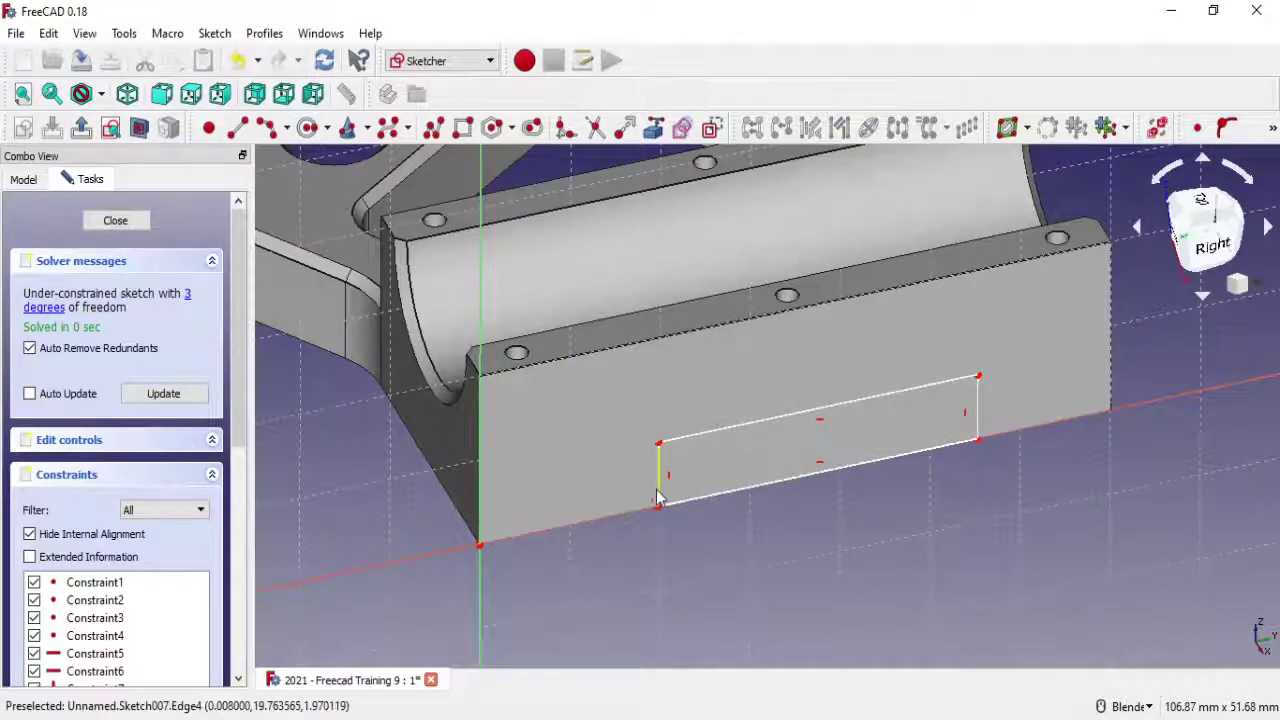
drag(660, 497, 640, 505)
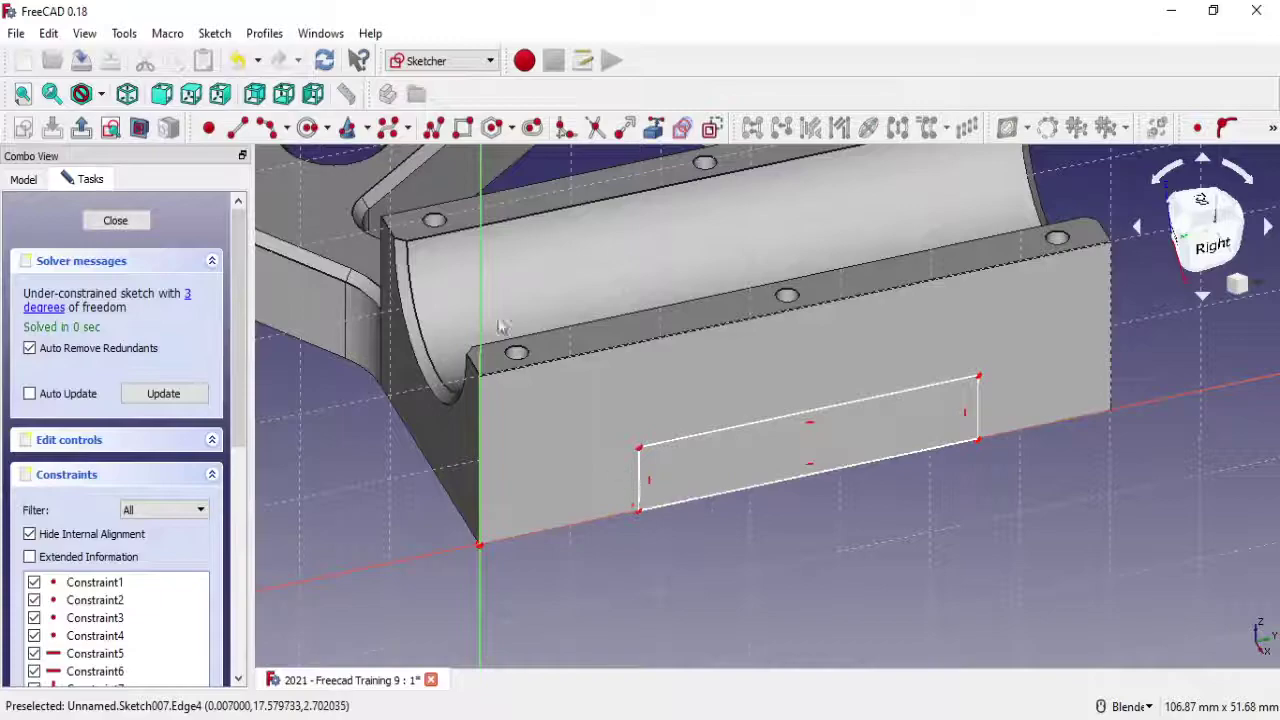
click(267, 128)
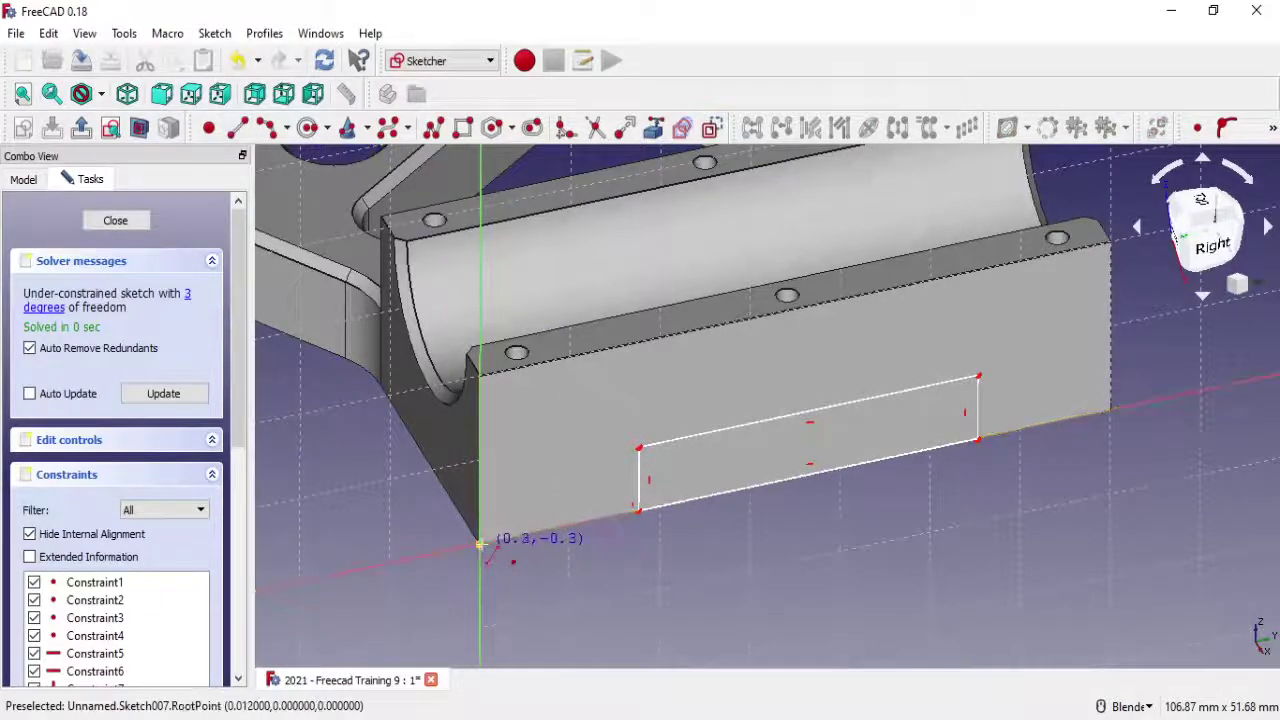
click(480, 545)
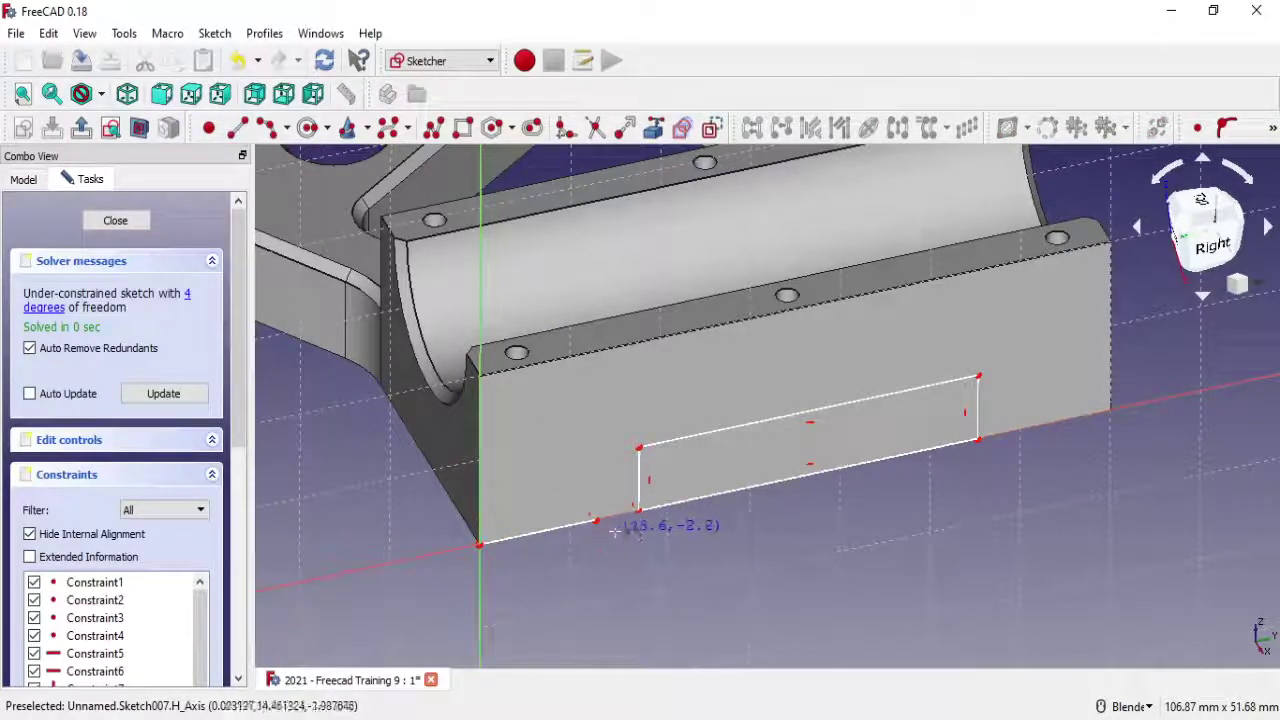
click(638, 511)
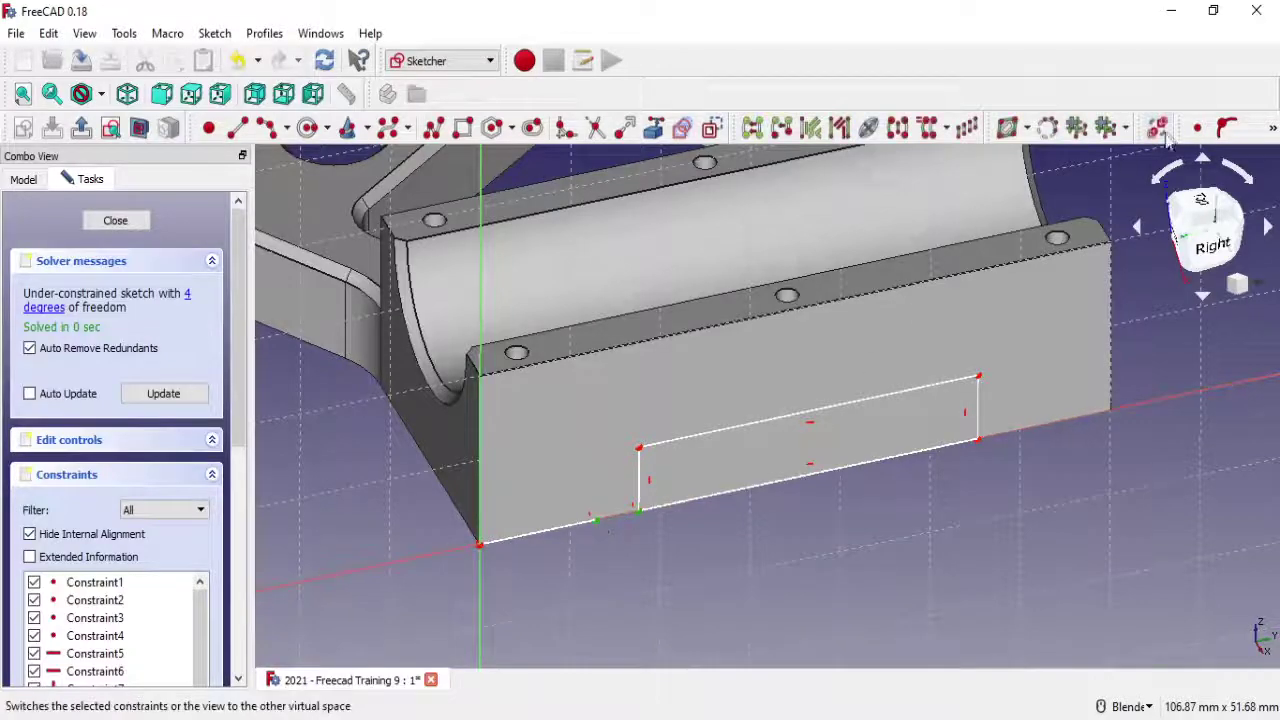
key(c)
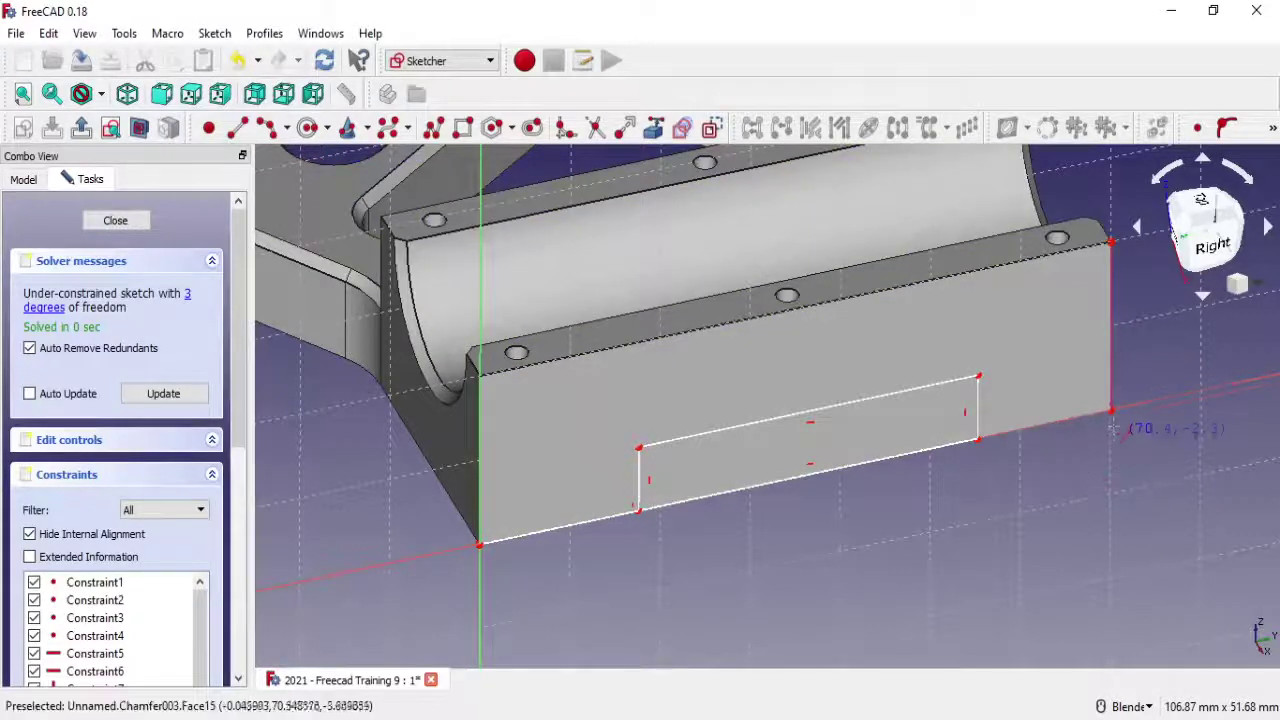
Snap the rectangle's right corner to the wall's lower-right point and make both bottom construction edges equal
click(1036, 427)
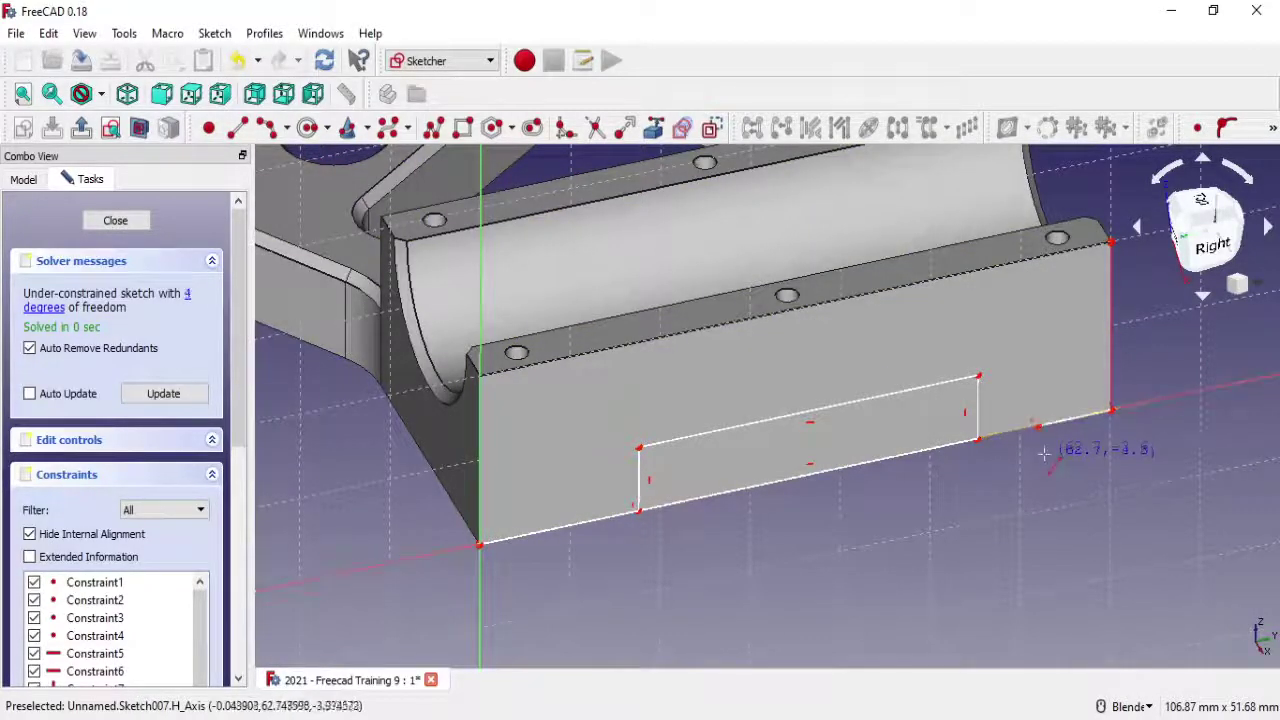
click(978, 440)
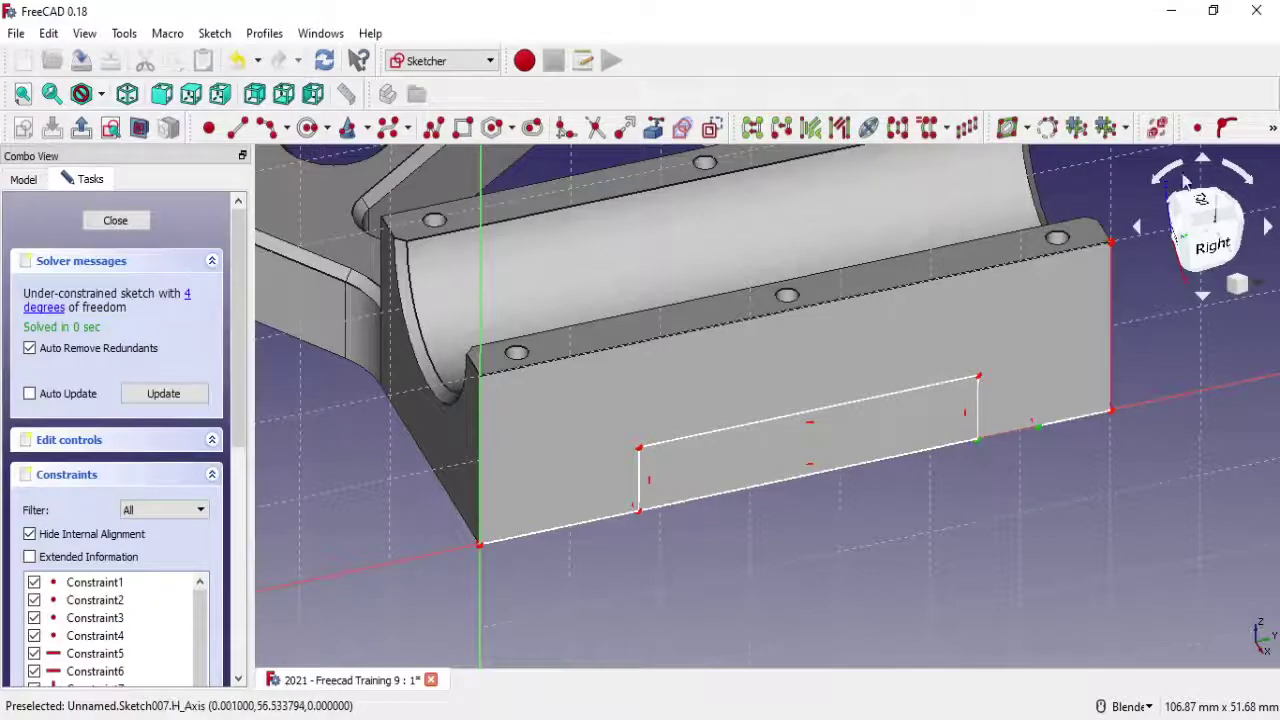
click(1197, 128)
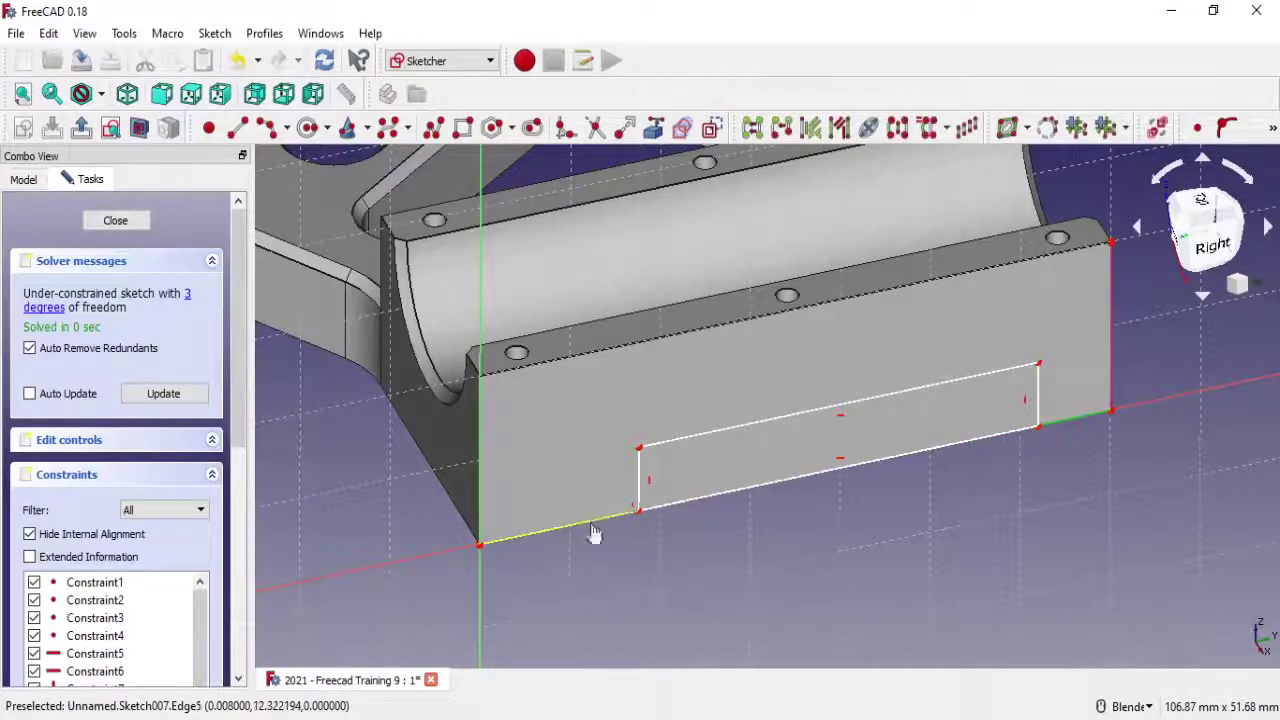
click(710, 128)
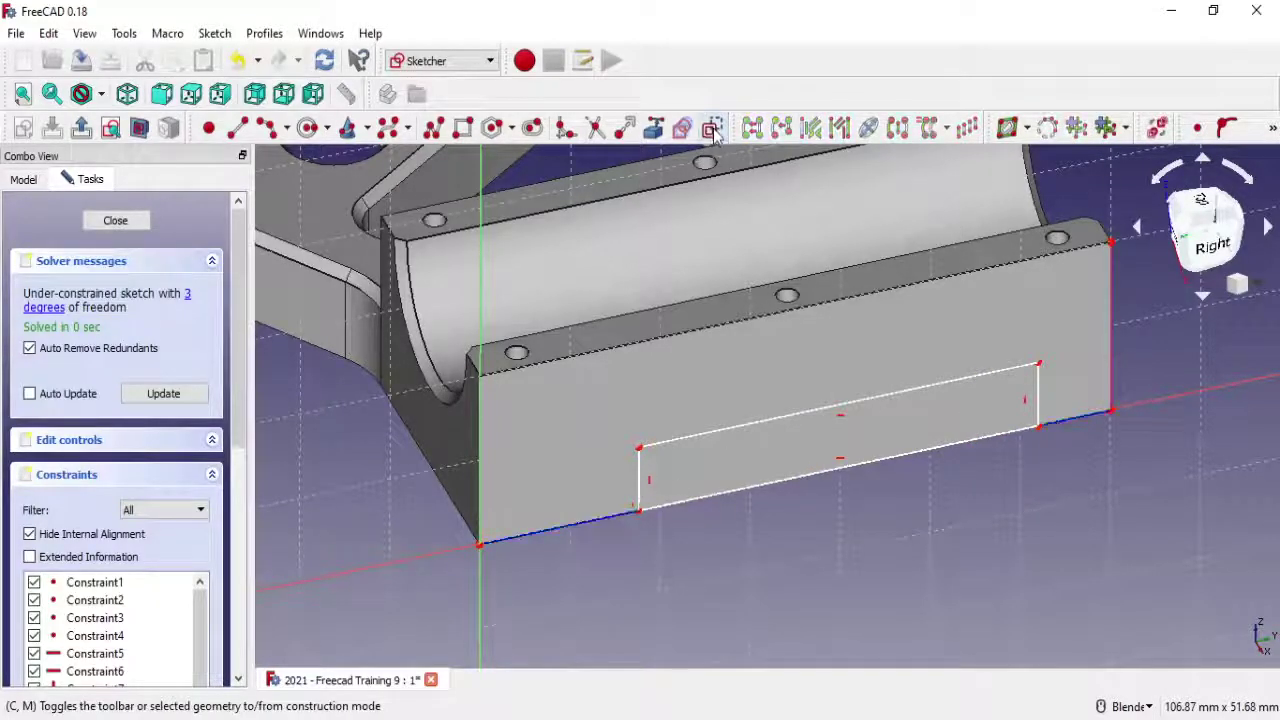
click(1077, 424)
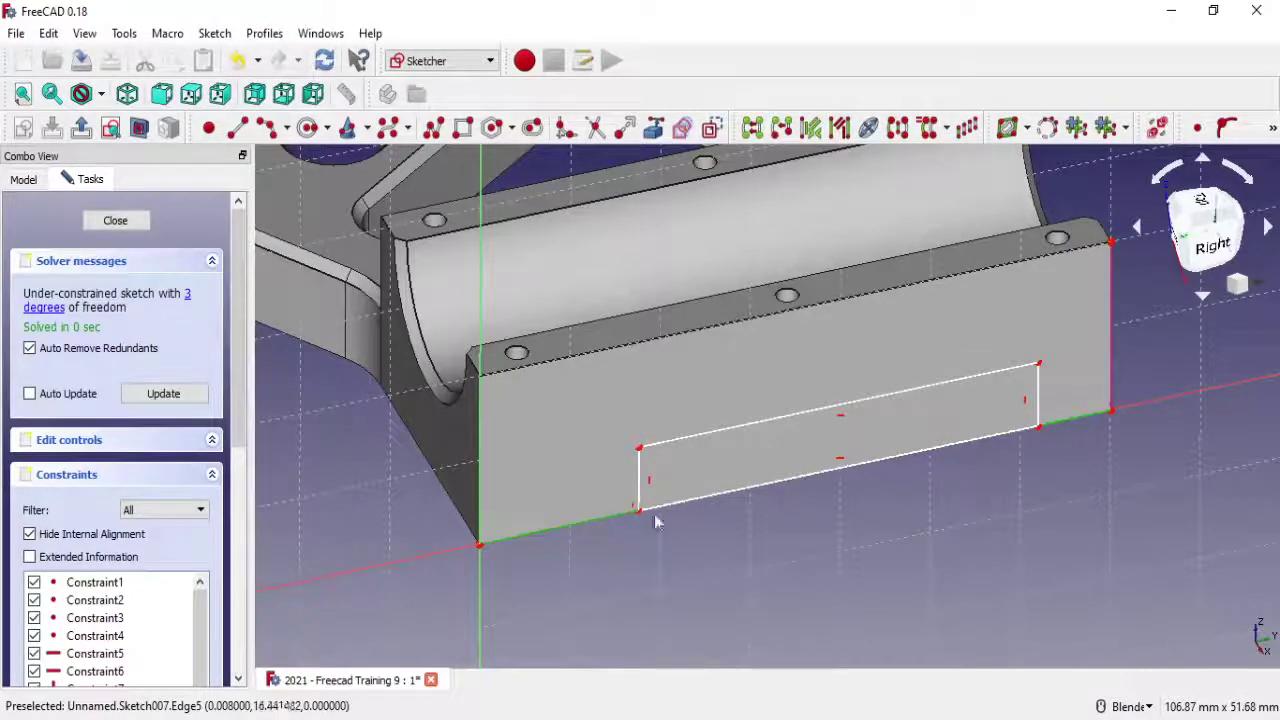
click(1272, 128)
click(1245, 165)
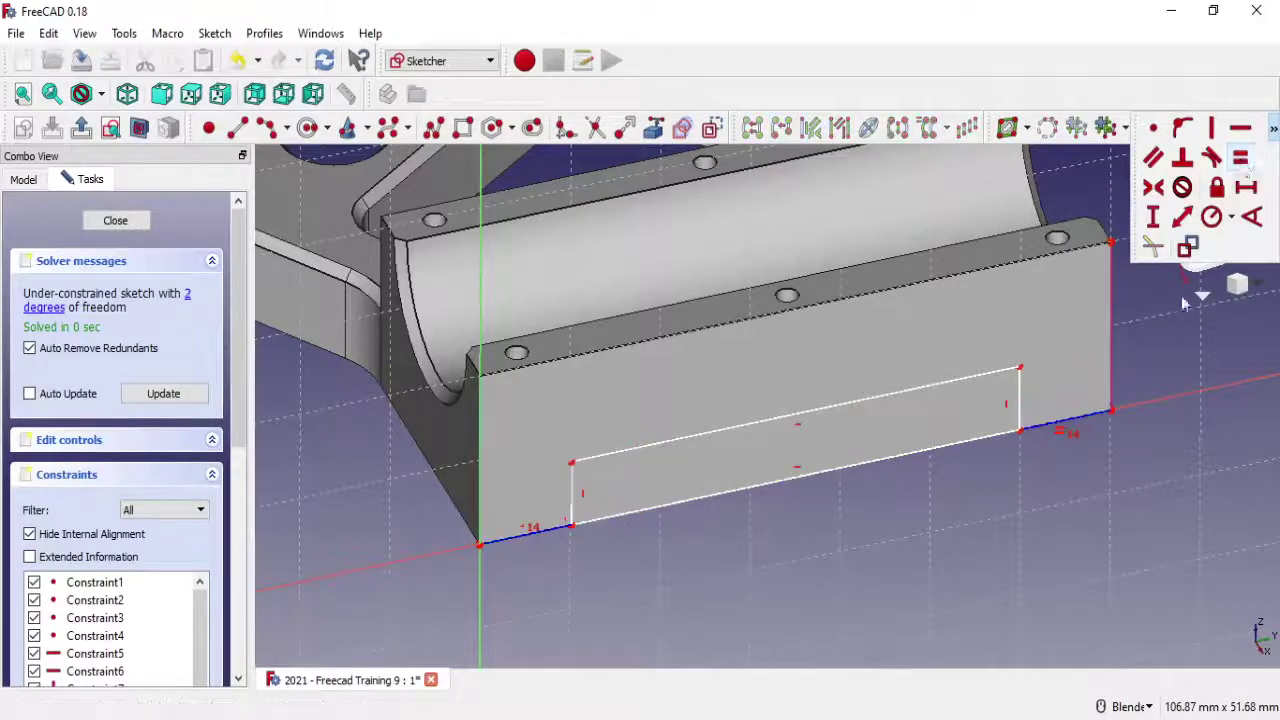
drag(1020, 378, 1022, 363)
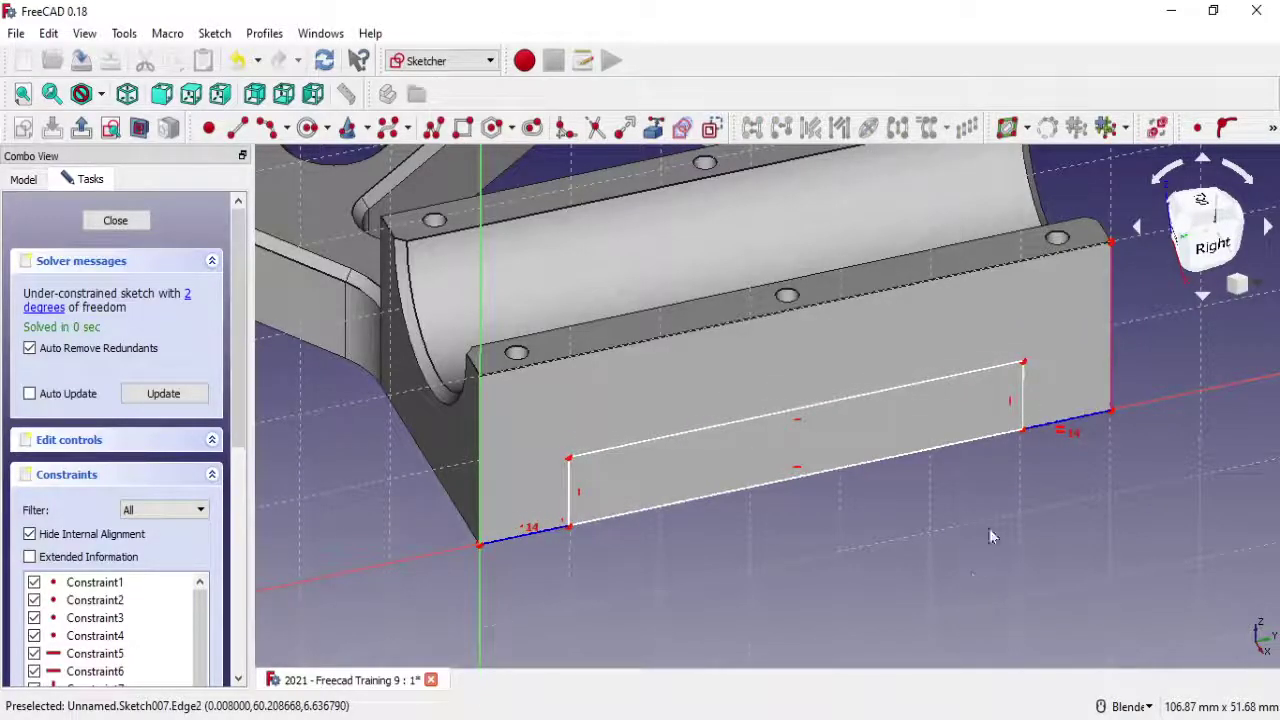
Add a 10 mm horizontal offset and 10 mm height constraint, then close the sketch
click(1272, 128)
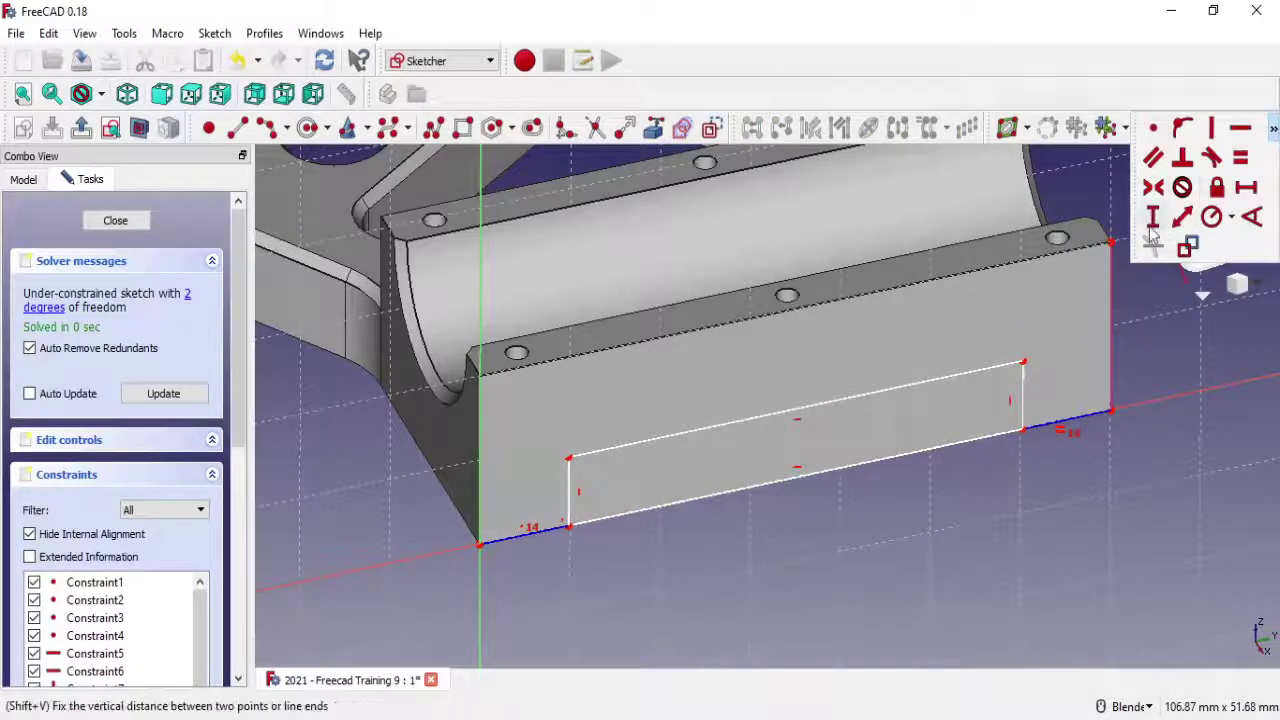
click(1245, 187)
click(1081, 411)
text(10)
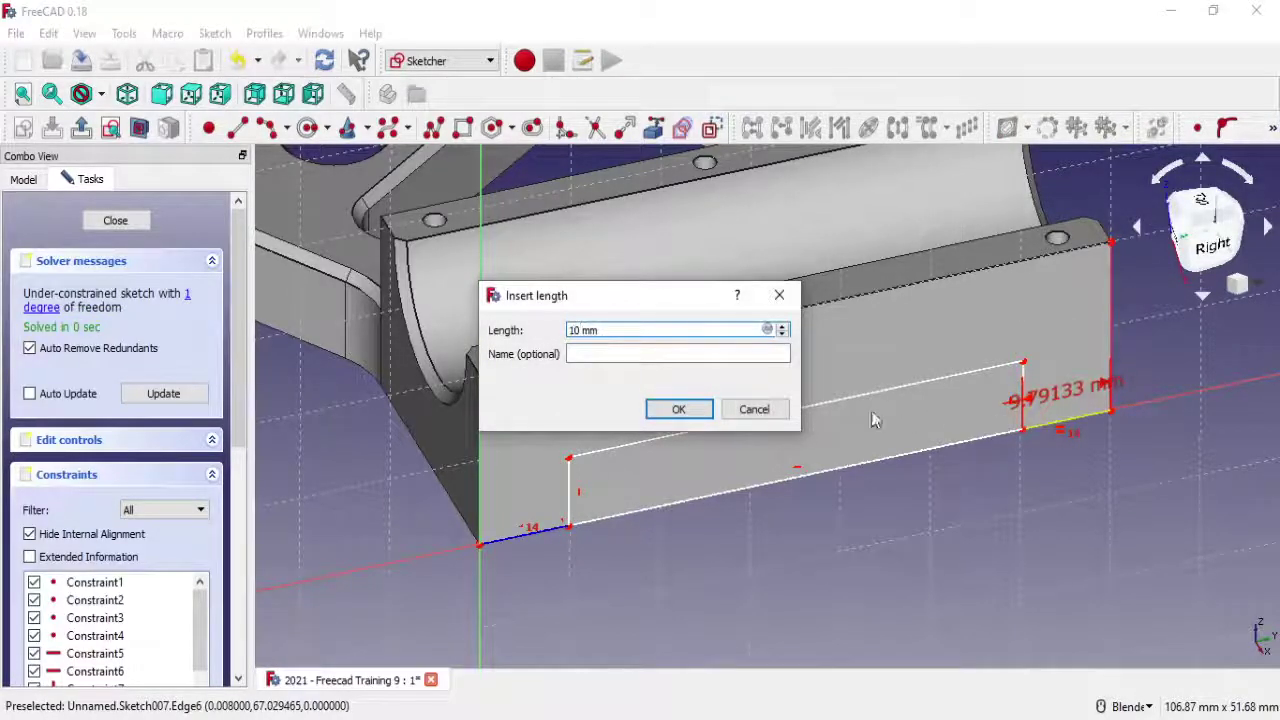
click(680, 410)
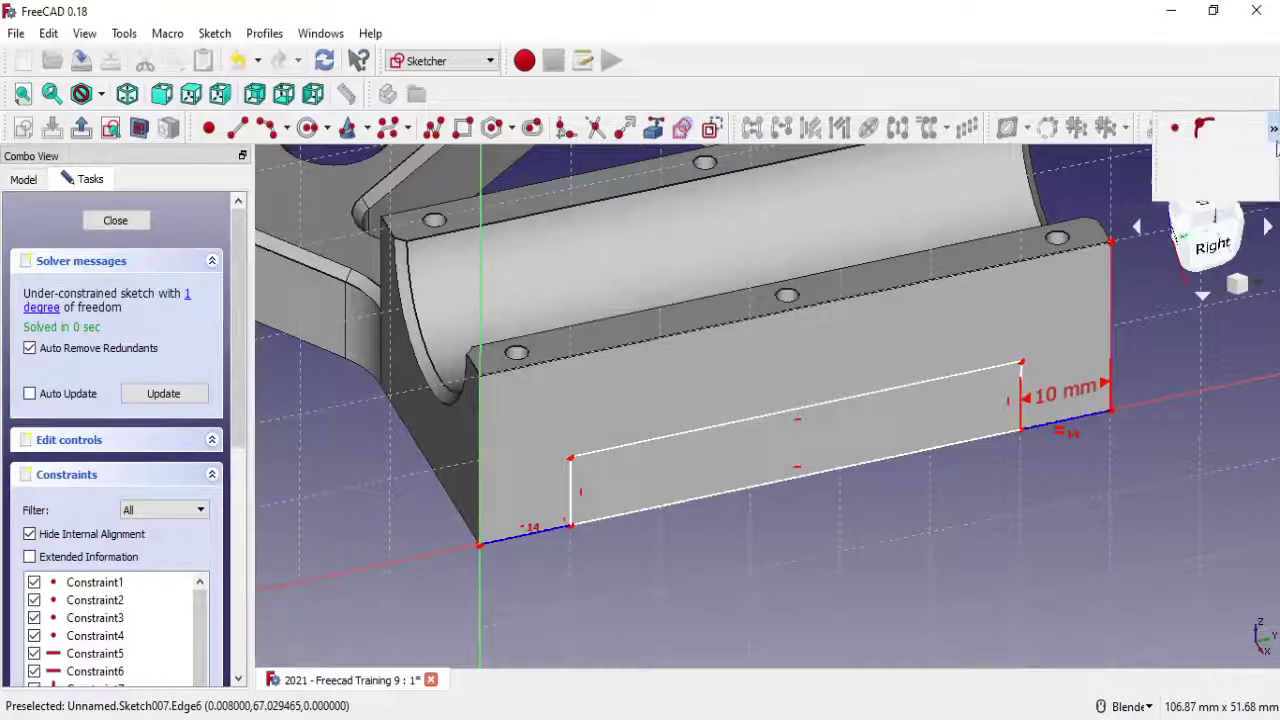
click(1273, 127)
click(1245, 214)
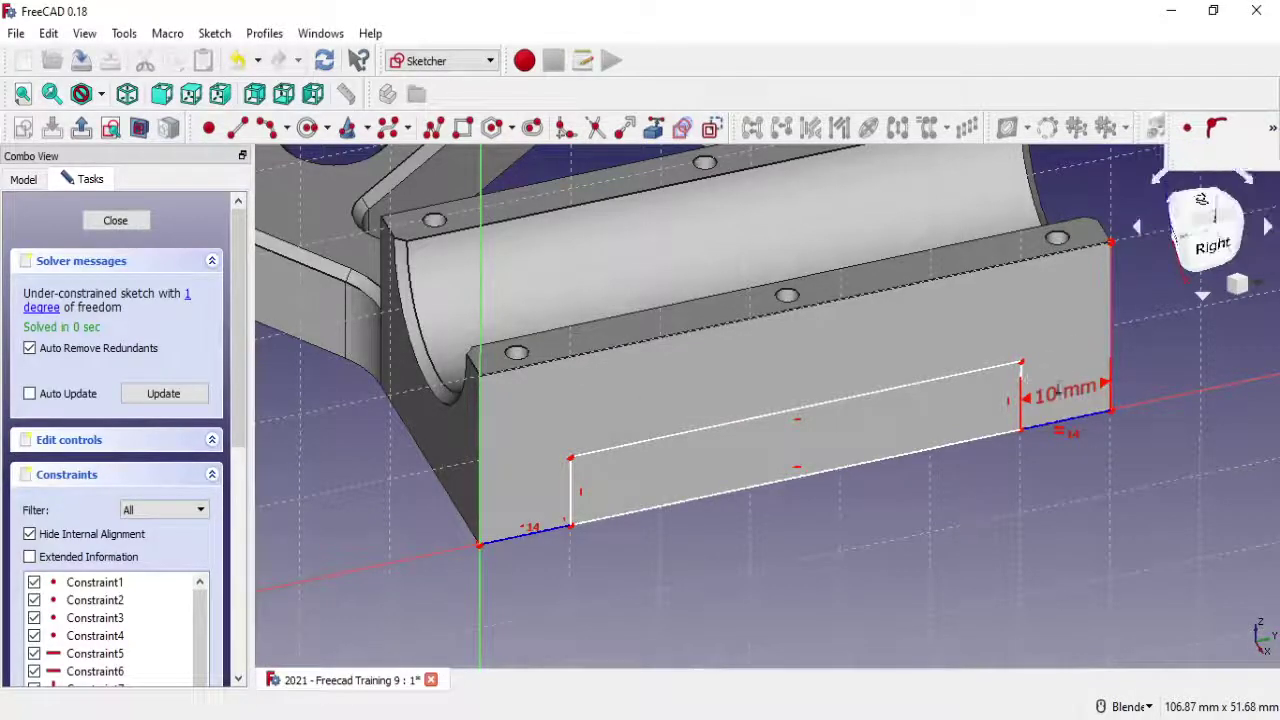
click(571, 488)
text(10)
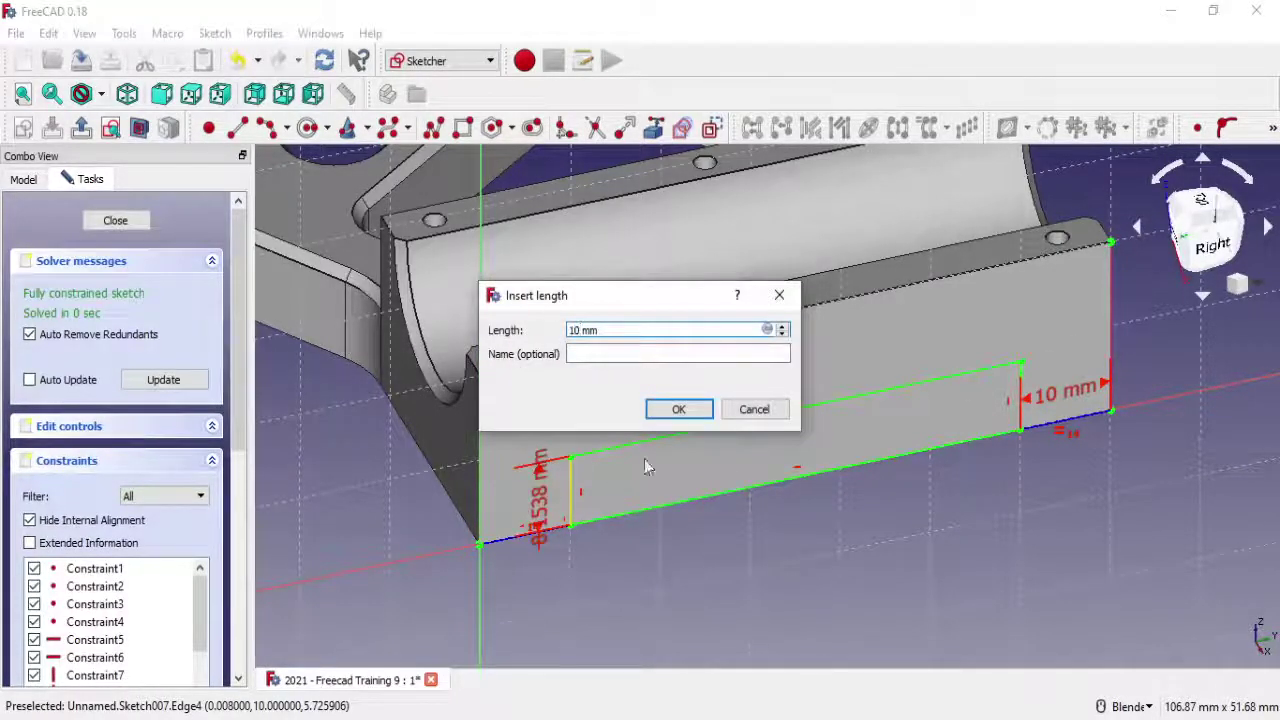
click(678, 409)
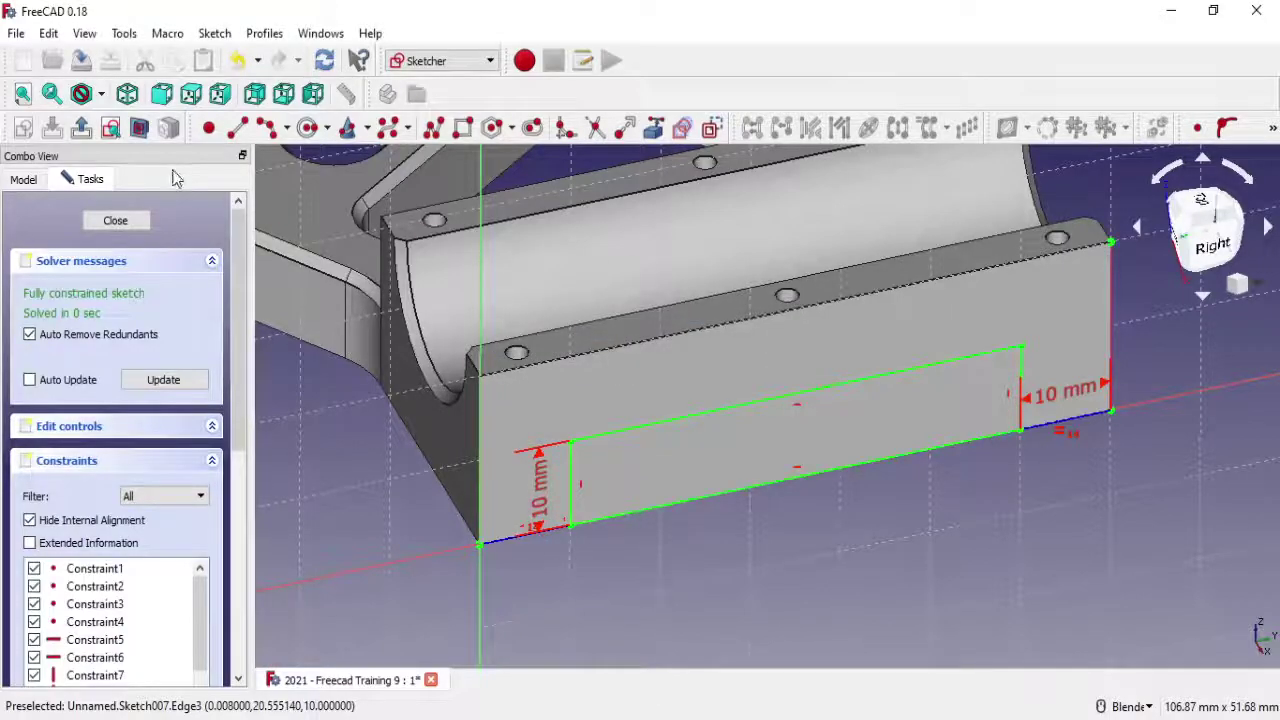
click(115, 221)
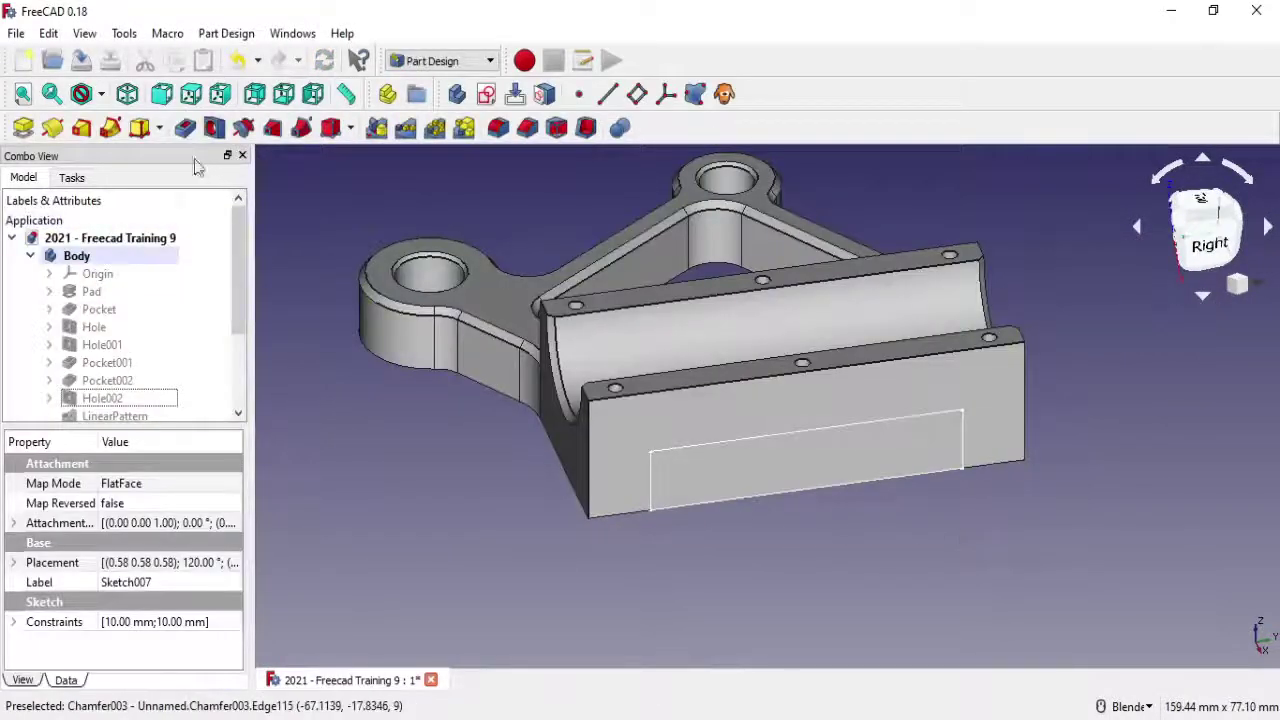
Cut a 5 mm pocket into the cradle wall from Sketch007, discarding a trial Pad
click(23, 127)
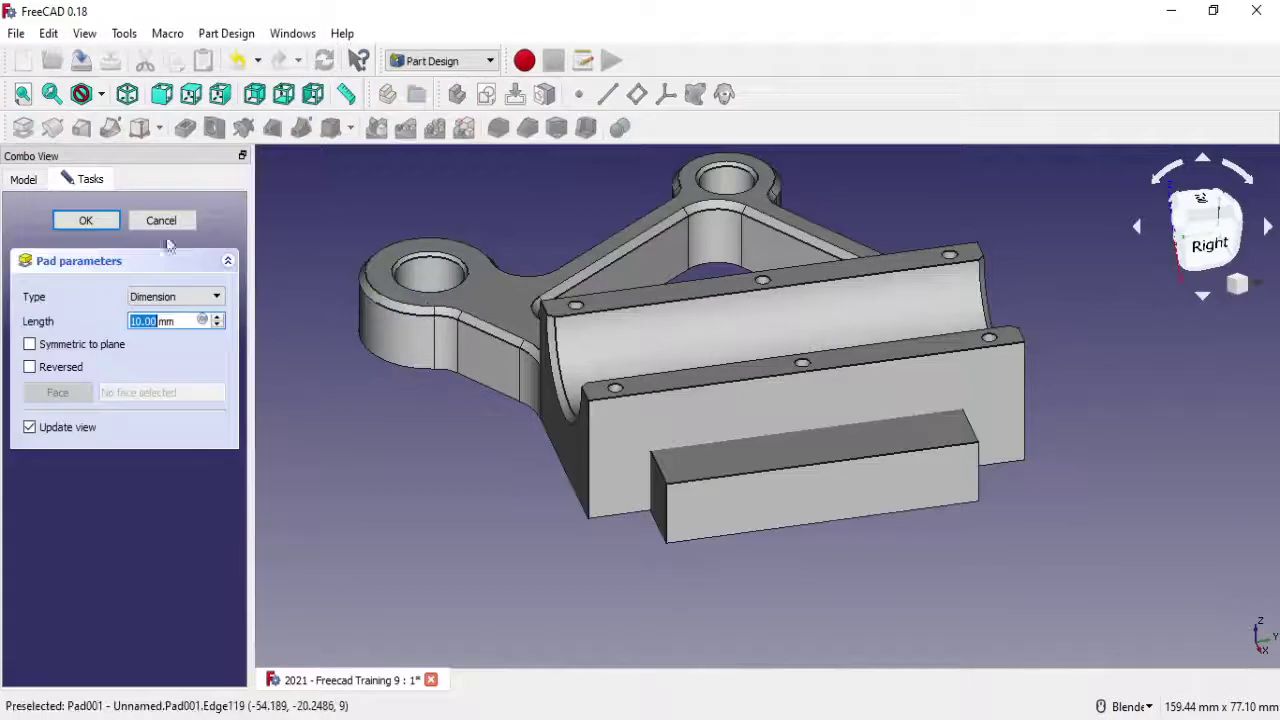
click(161, 220)
click(185, 127)
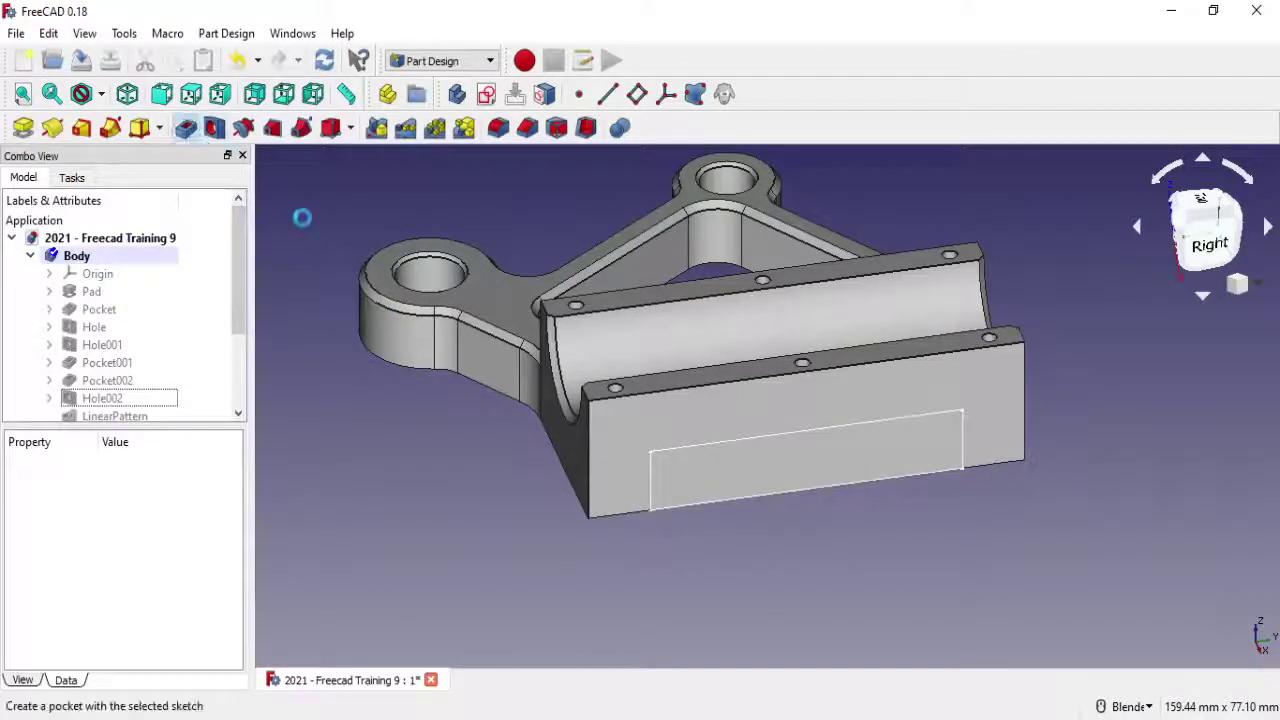
mouse_move(808, 360)
middle_down()
mouse_move(957, 337)
mouse_move(988, 386)
mouse_move(814, 397)
middle_up()
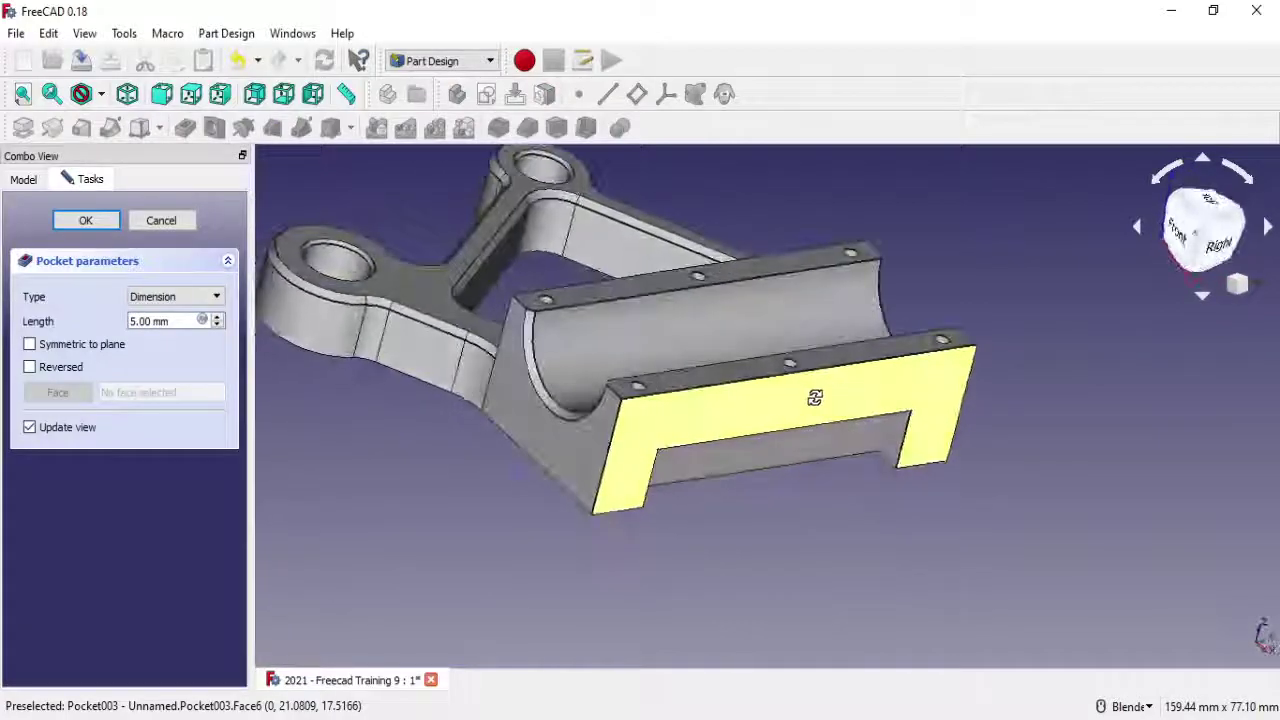
click(112, 224)
mouse_move(923, 448)
middle_down()
mouse_move(786, 400)
mouse_move(743, 334)
mouse_move(697, 466)
mouse_move(763, 457)
mouse_move(622, 421)
mouse_move(594, 400)
mouse_move(777, 471)
mouse_move(894, 309)
middle_up()
scroll(192, 337, down, 2)
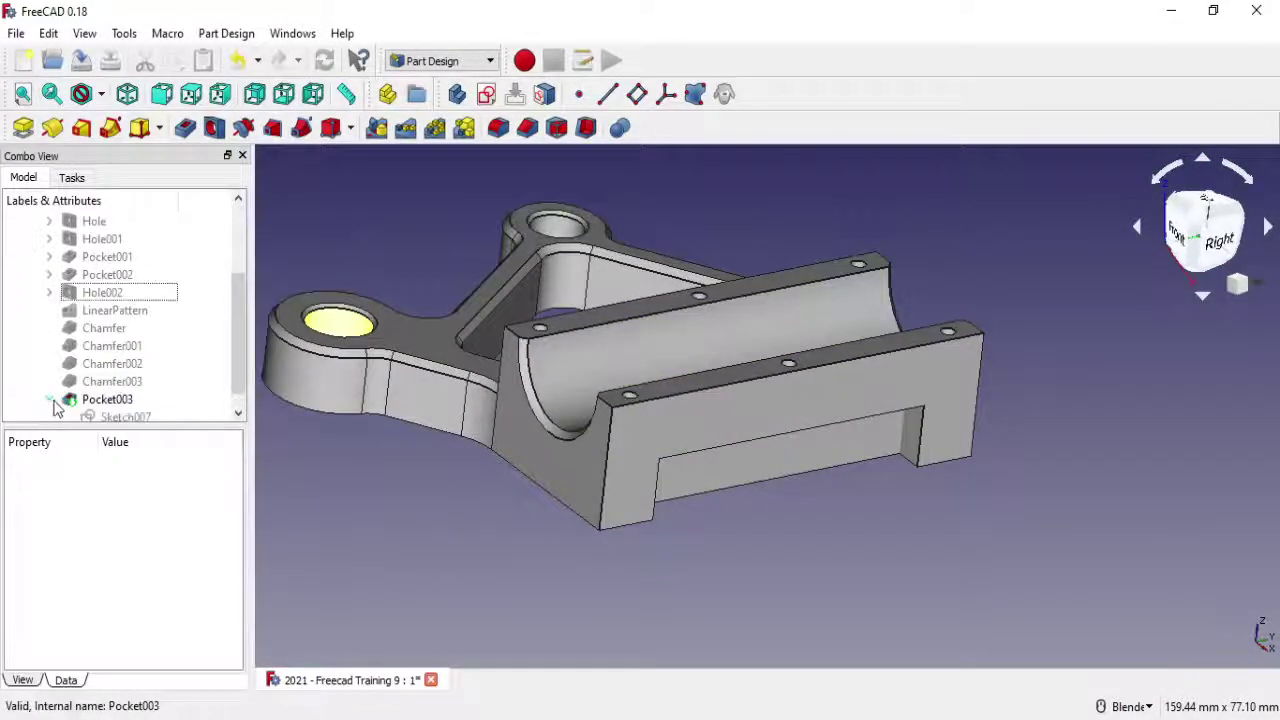
right_click(120, 415)
Reopen Sketch007 and delete the left 10 mm height dimension
click(150, 423)
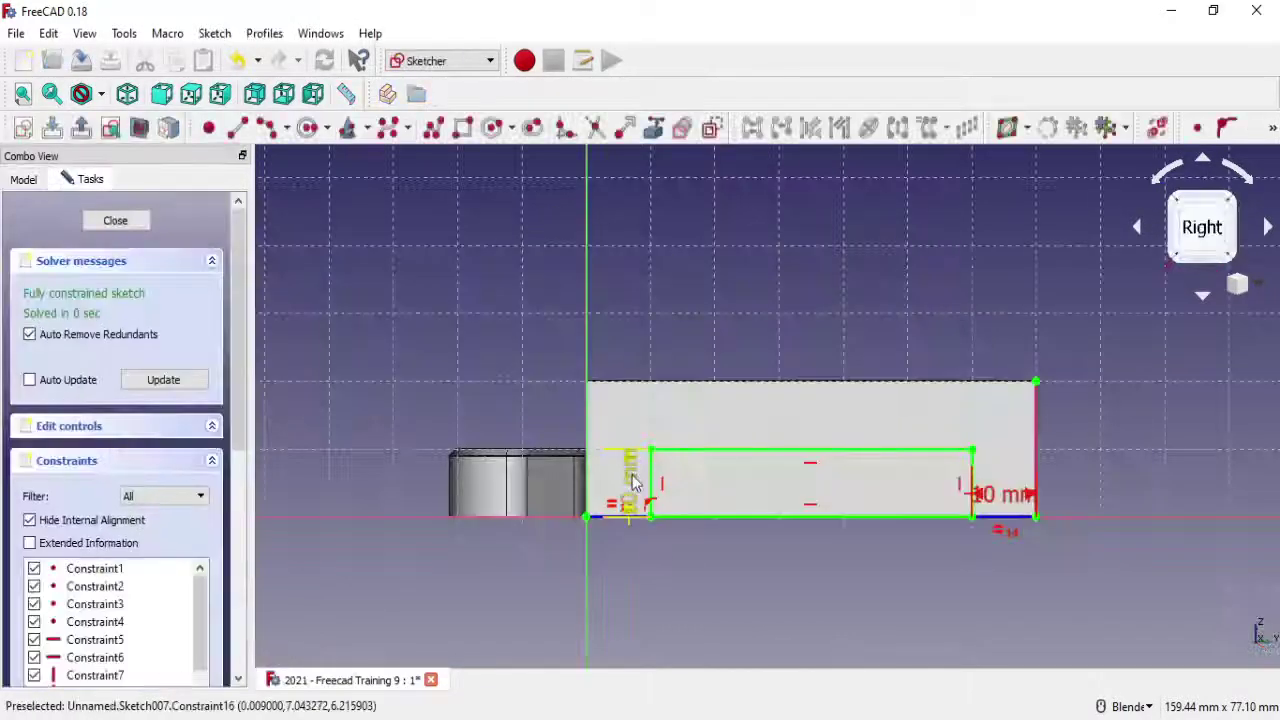
scroll(674, 481, up, 3)
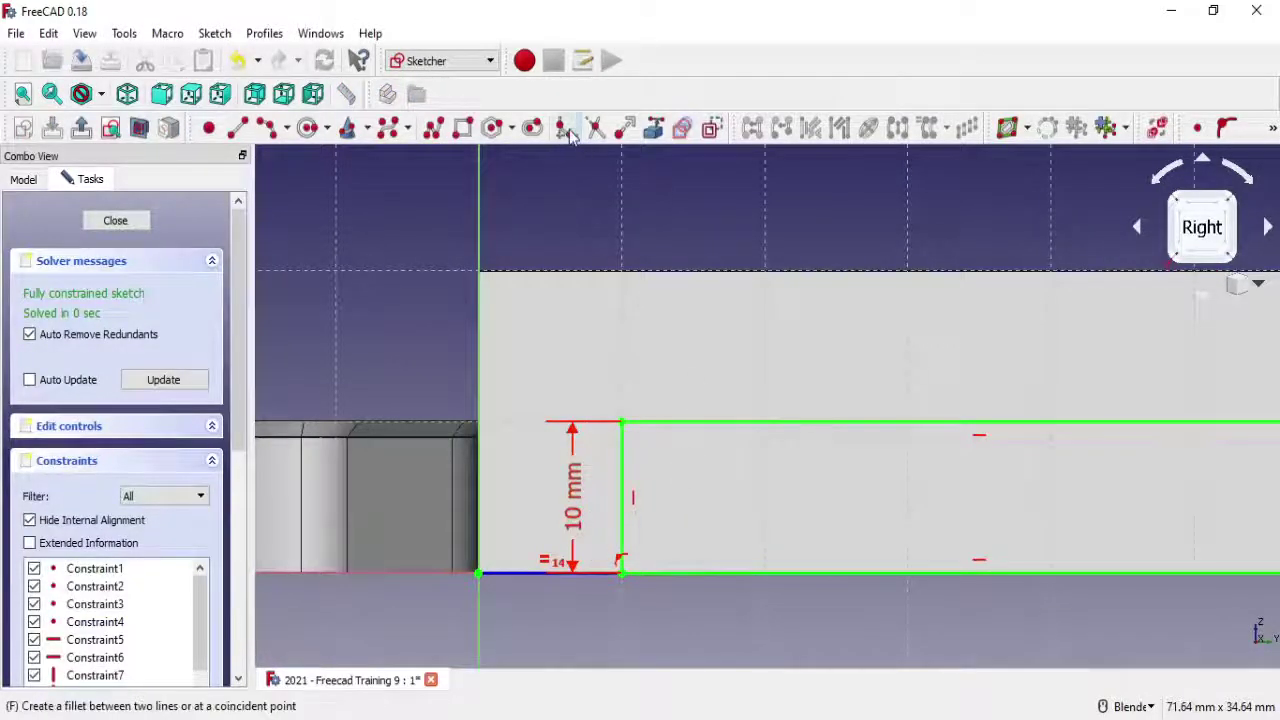
click(621, 422)
key(Delete)
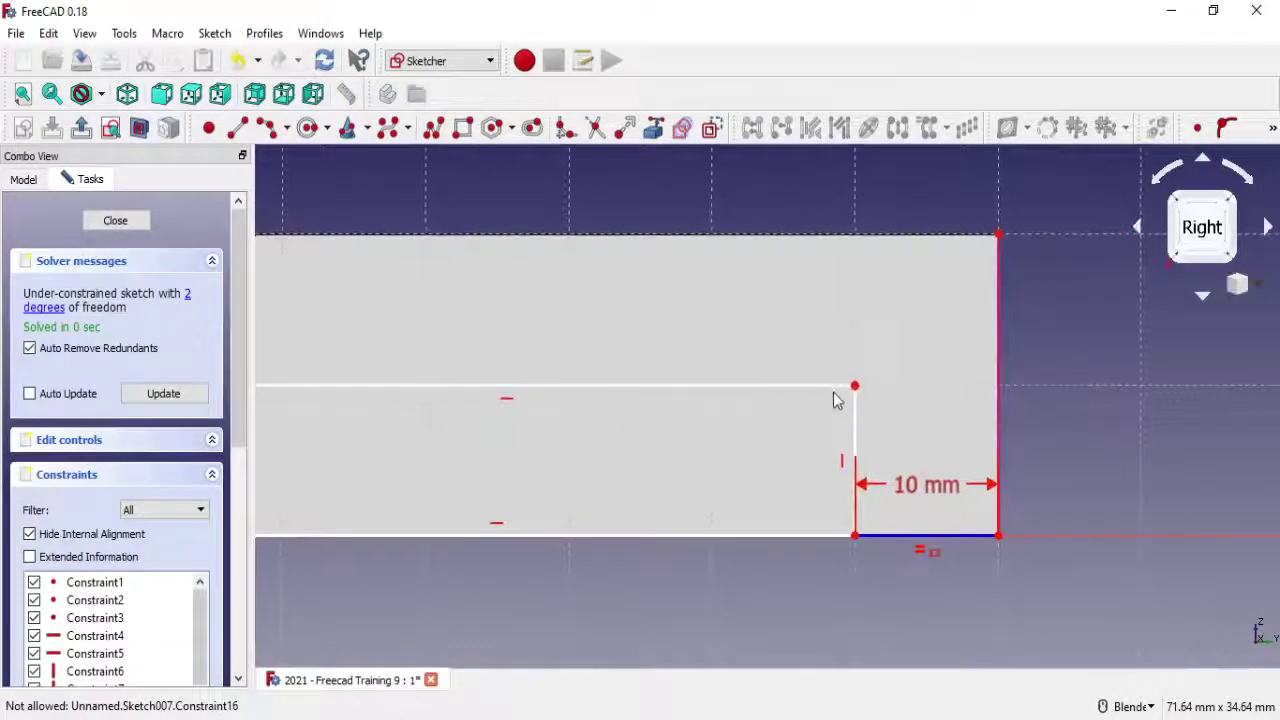
Fillet both top corners of the rectangle, make the arcs equal, and leave the sketch
click(838, 386)
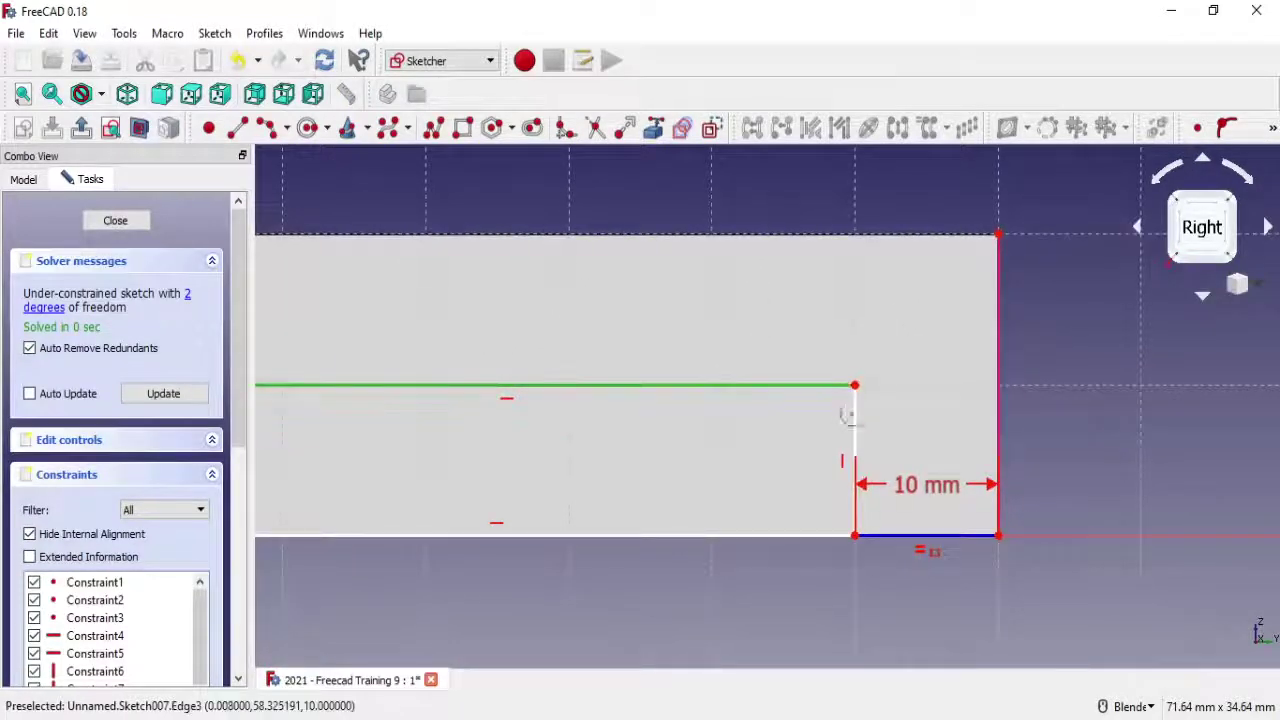
click(855, 420)
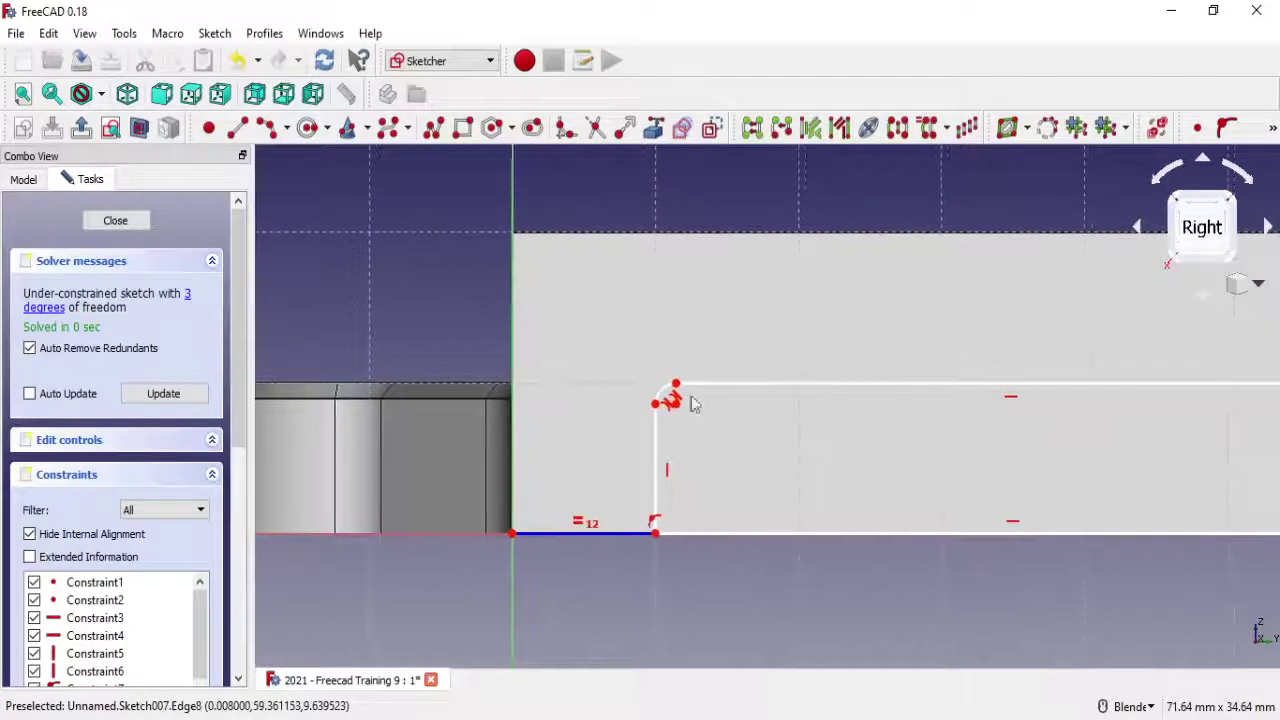
click(659, 393)
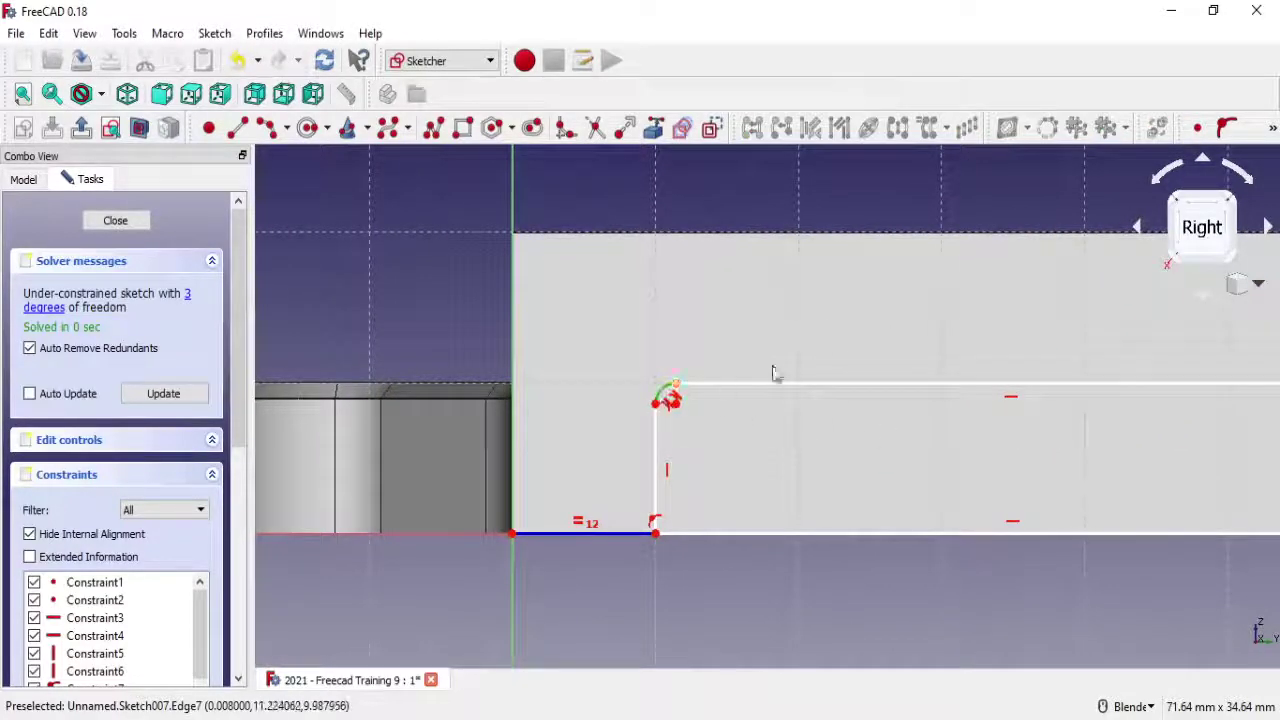
click(1272, 130)
click(1236, 155)
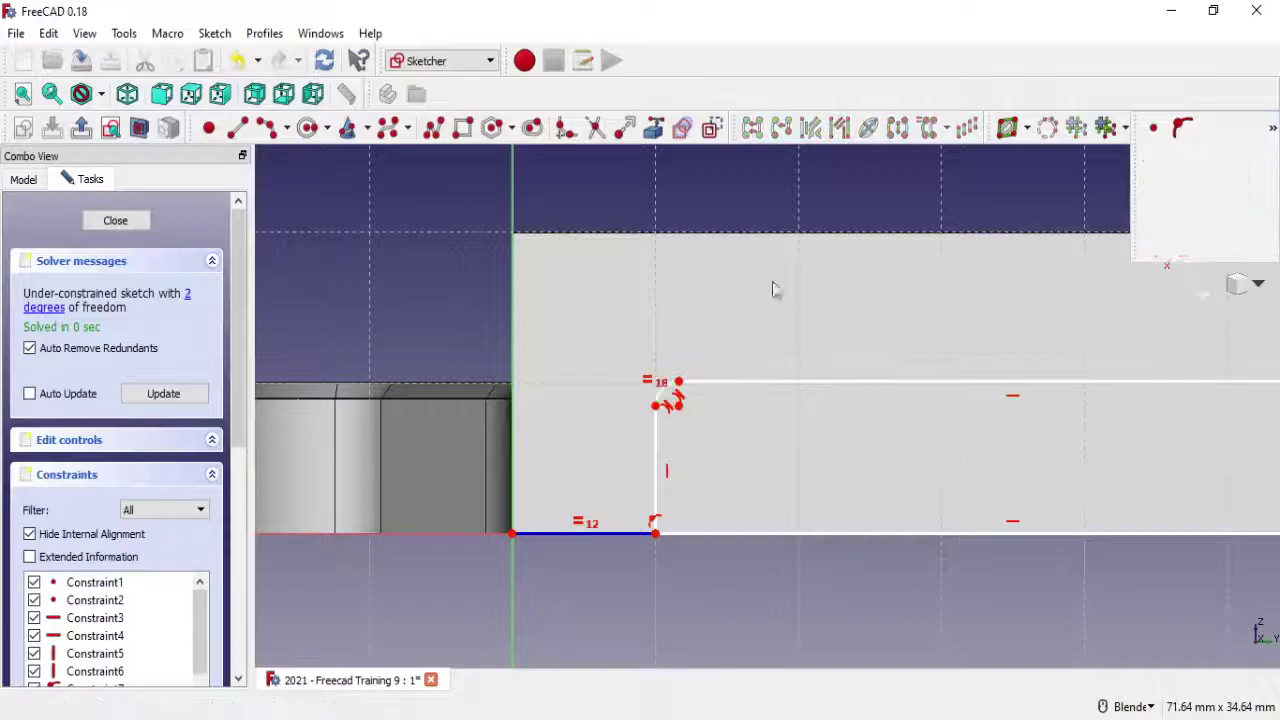
key(Escape)
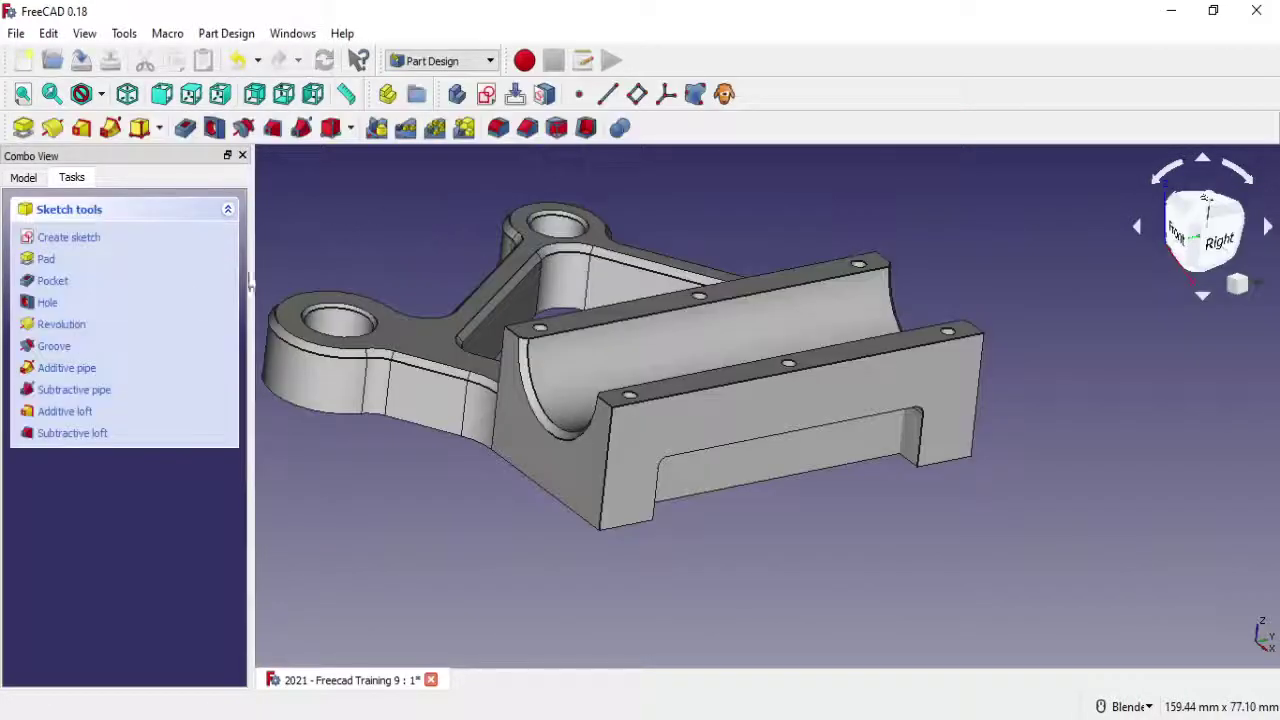
Reopen Sketch007 and constrain the corner arc radius to 5 mm
click(30, 180)
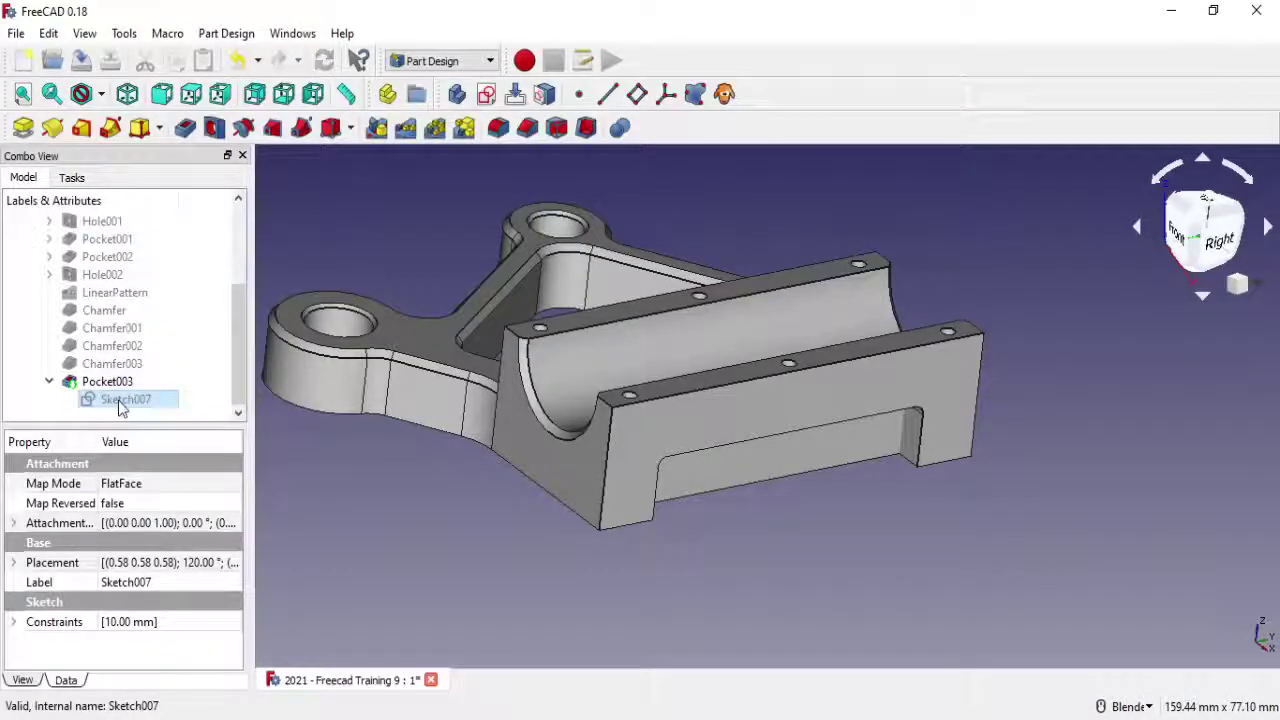
right_click(118, 405)
click(150, 412)
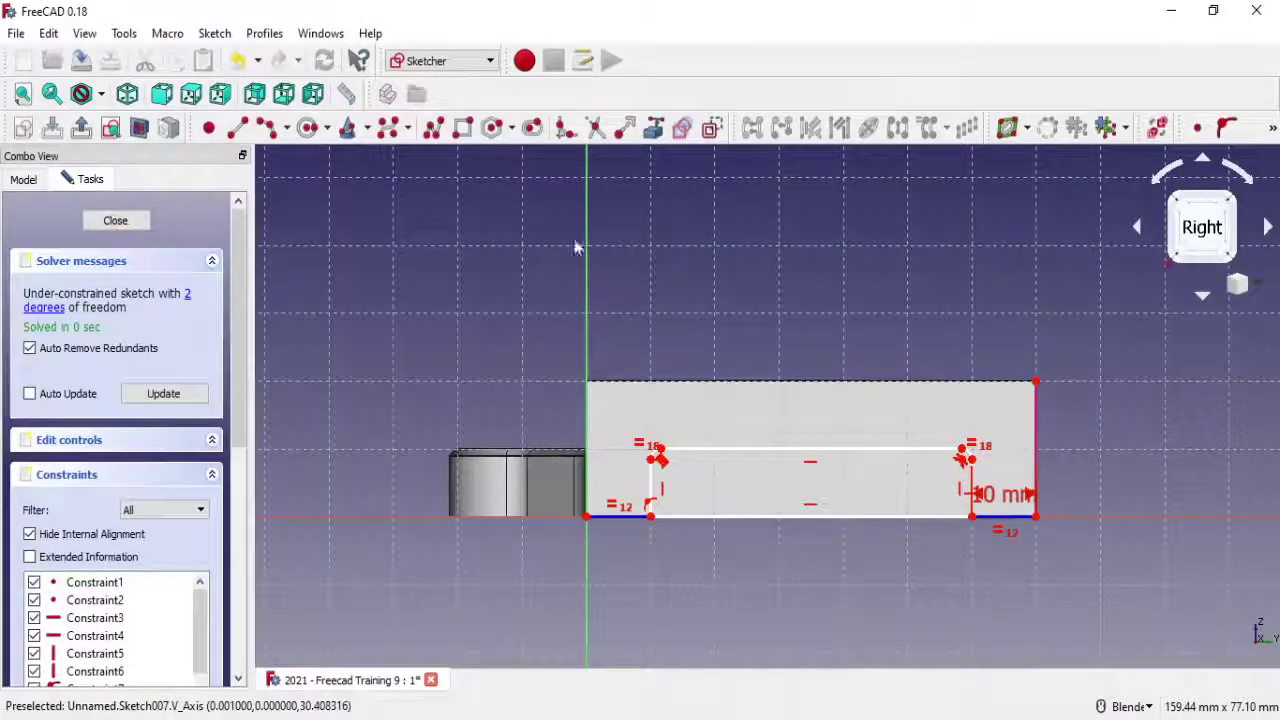
click(1273, 128)
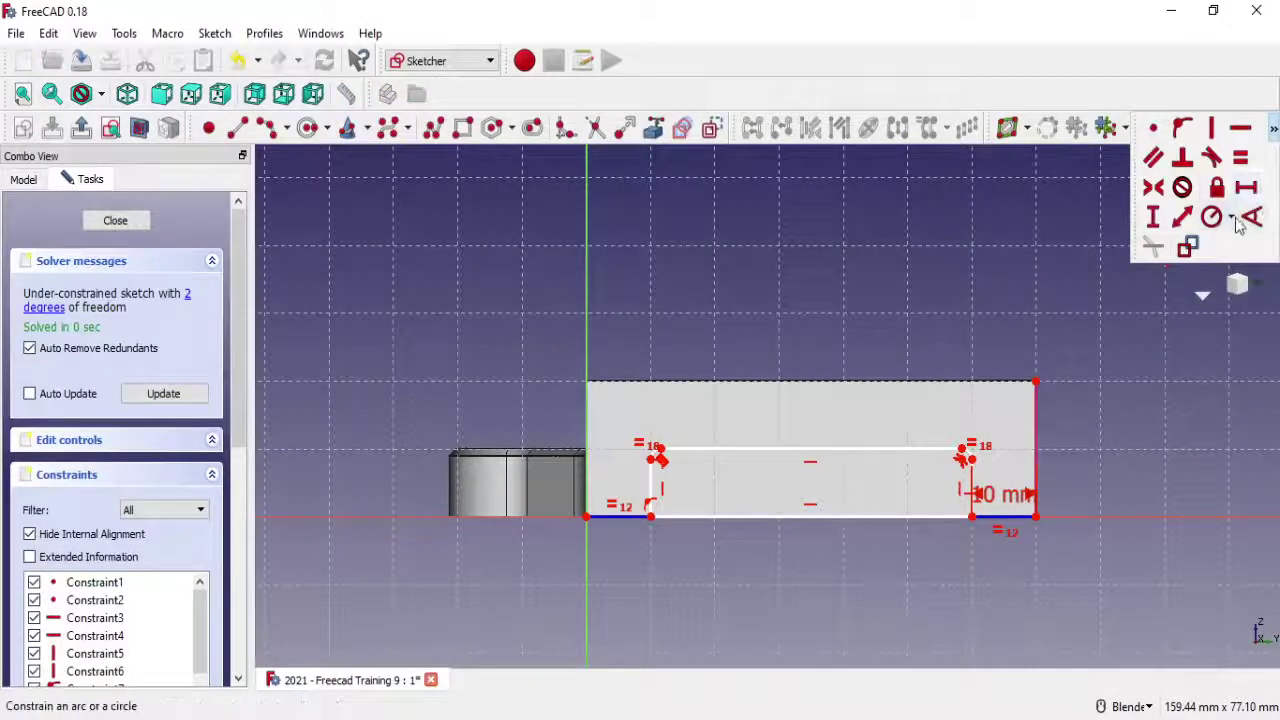
click(1231, 217)
click(1233, 250)
scroll(686, 463, up, 5)
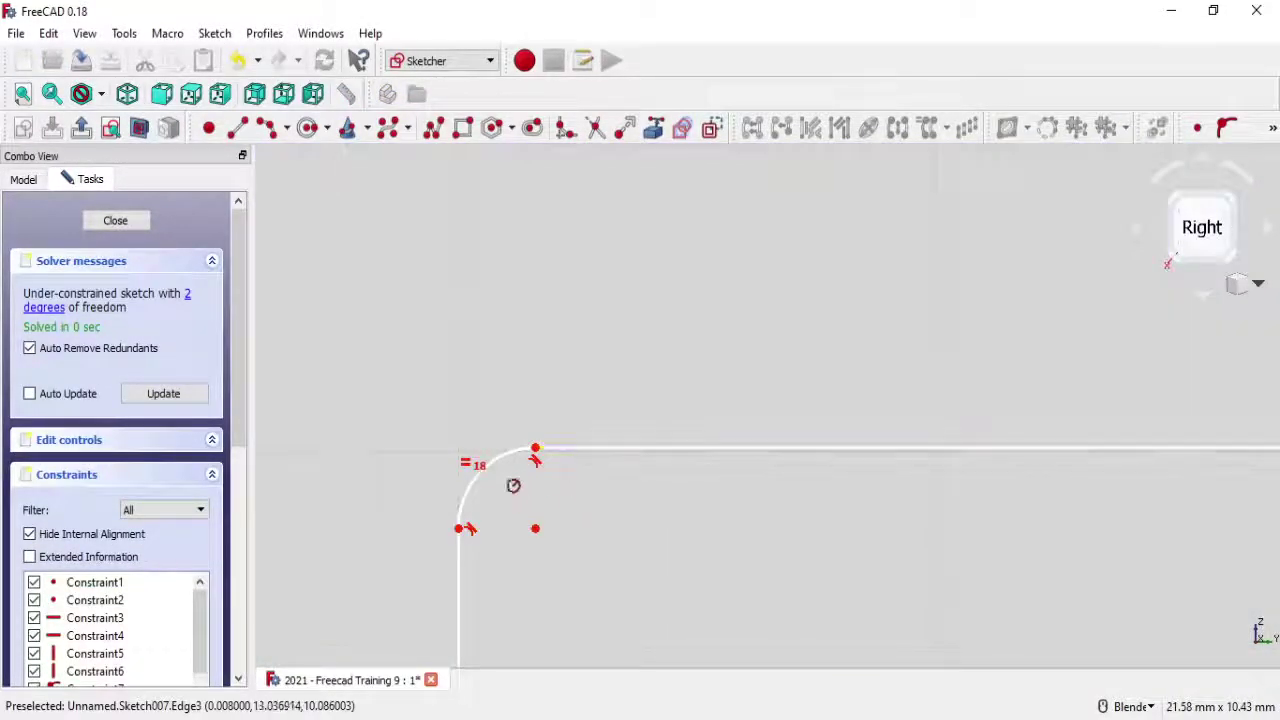
click(500, 468)
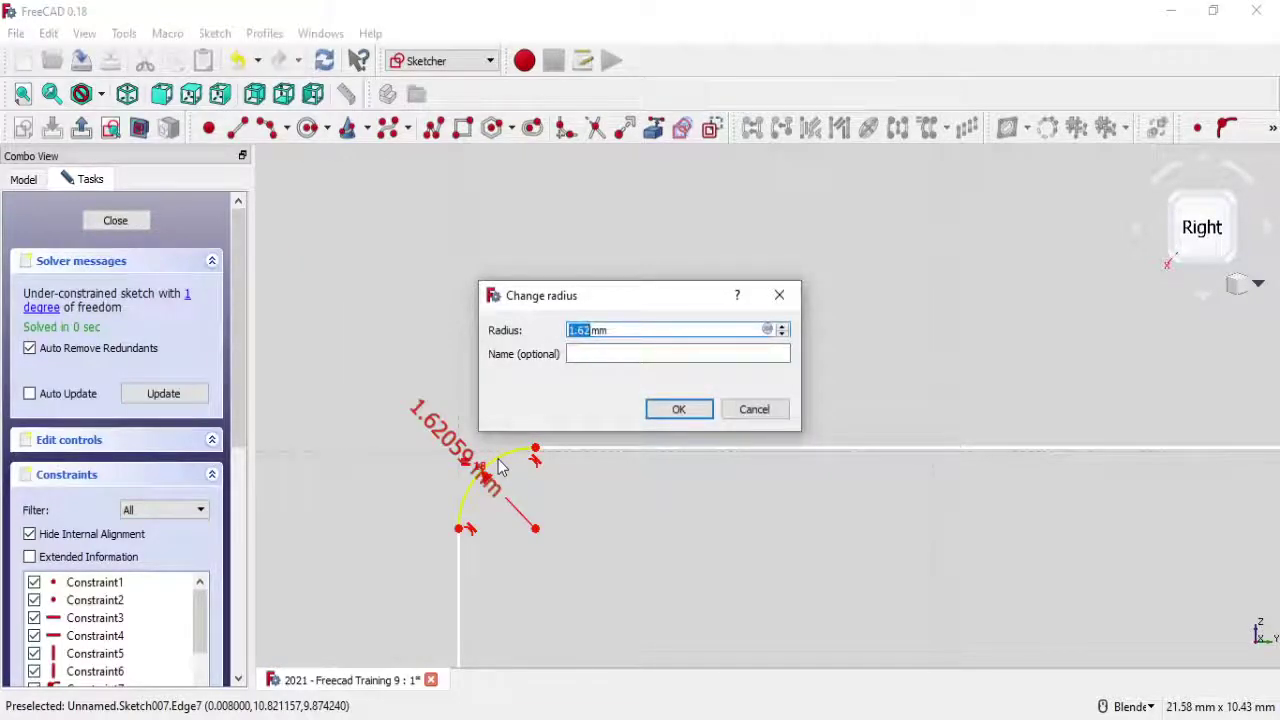
click(672, 410)
scroll(683, 420, down, 5)
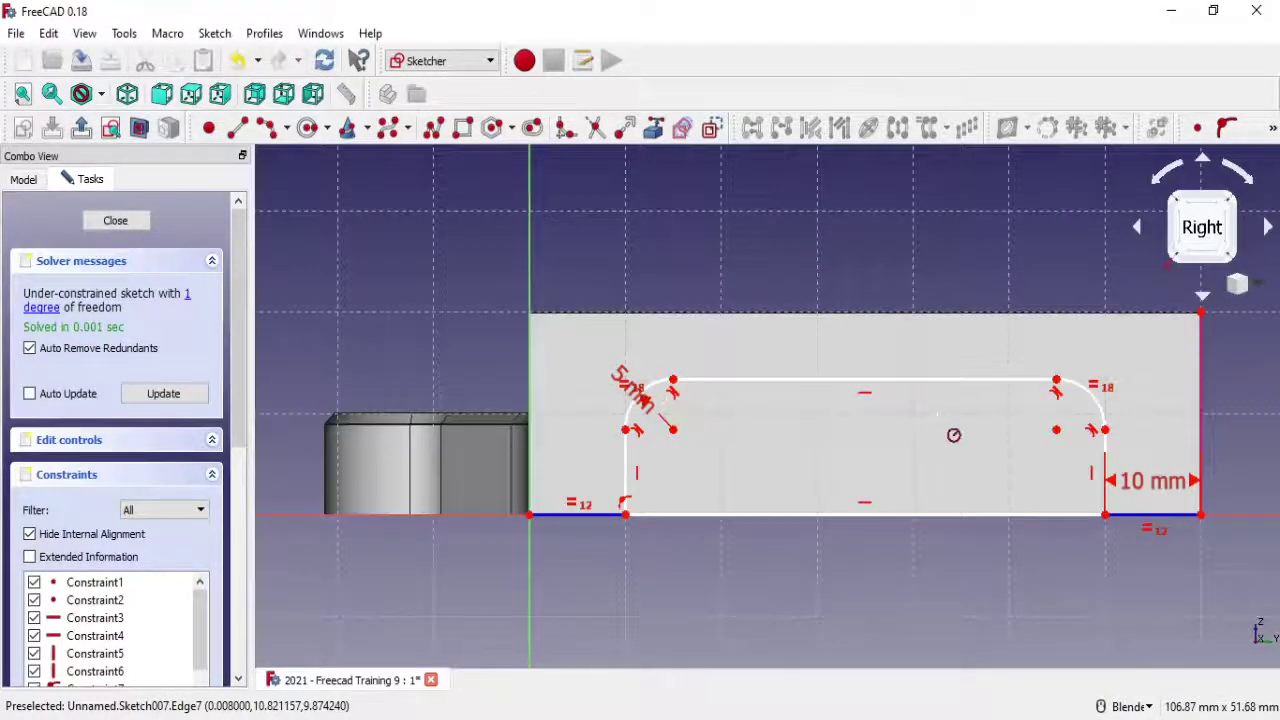
Set a 10 mm height from the top-right arc end to the bottom-right corner and close the sketch
click(1273, 133)
click(1159, 220)
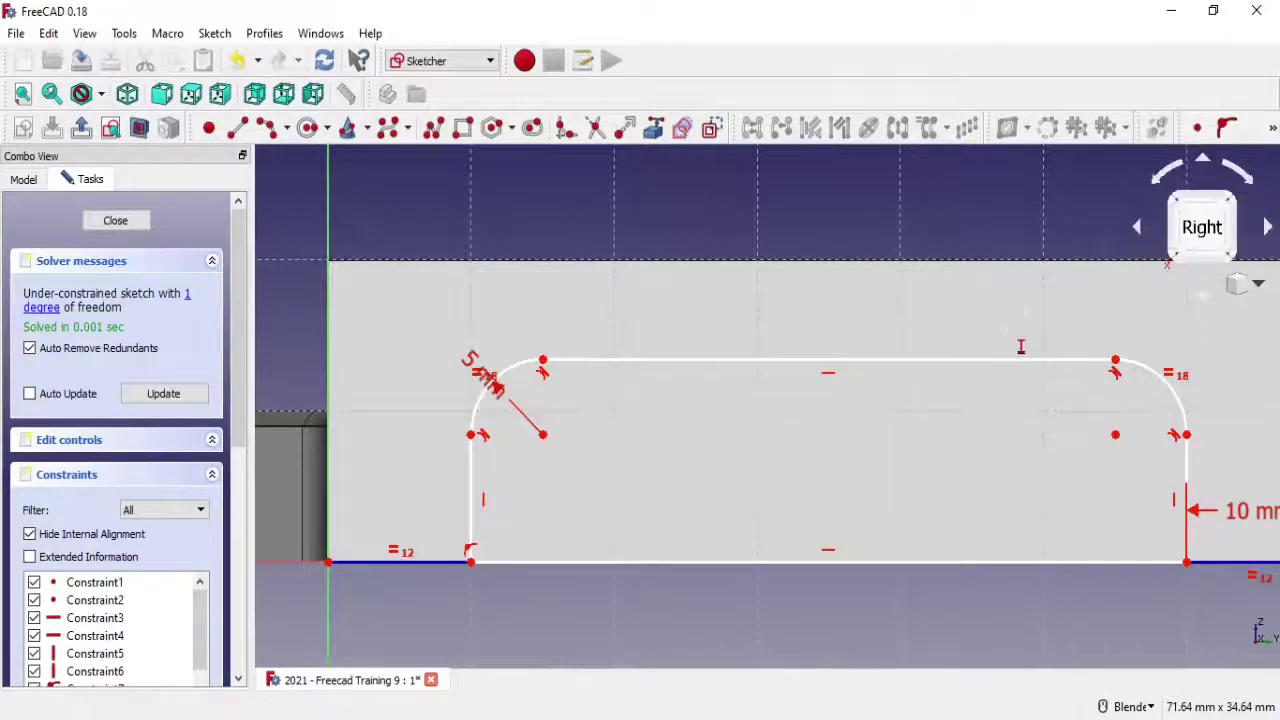
click(1115, 360)
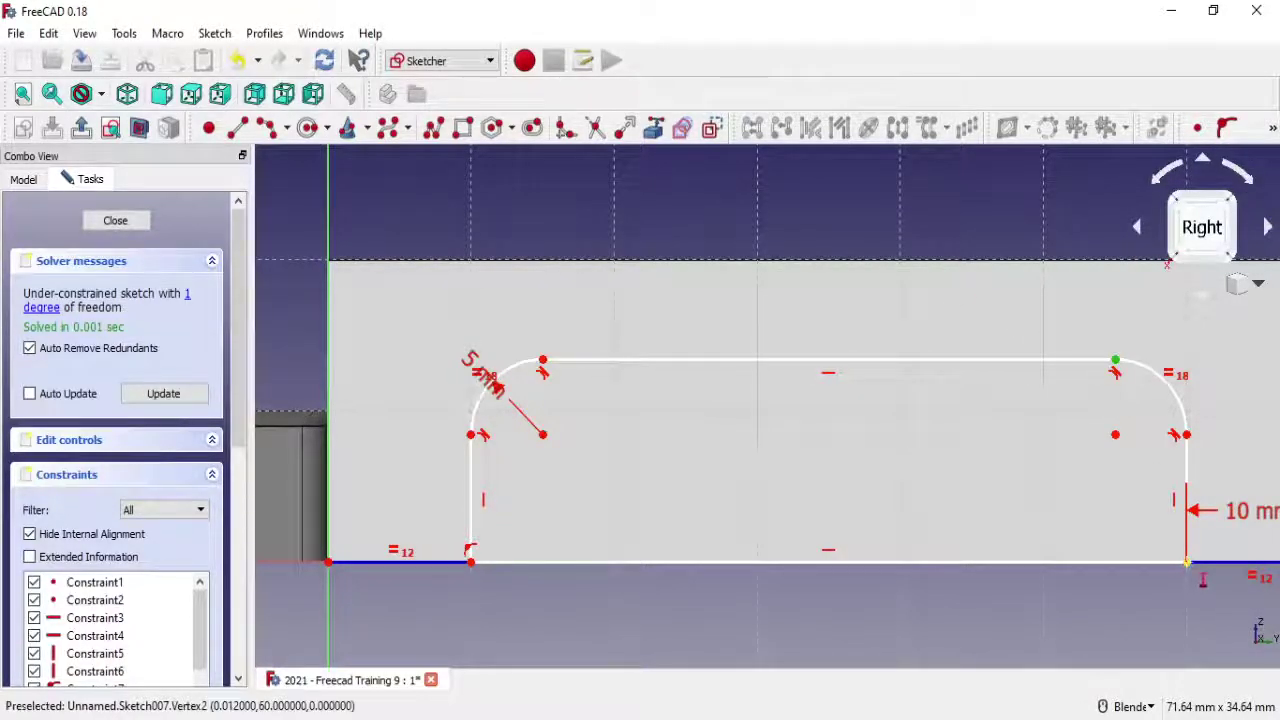
click(1187, 563)
text(10)
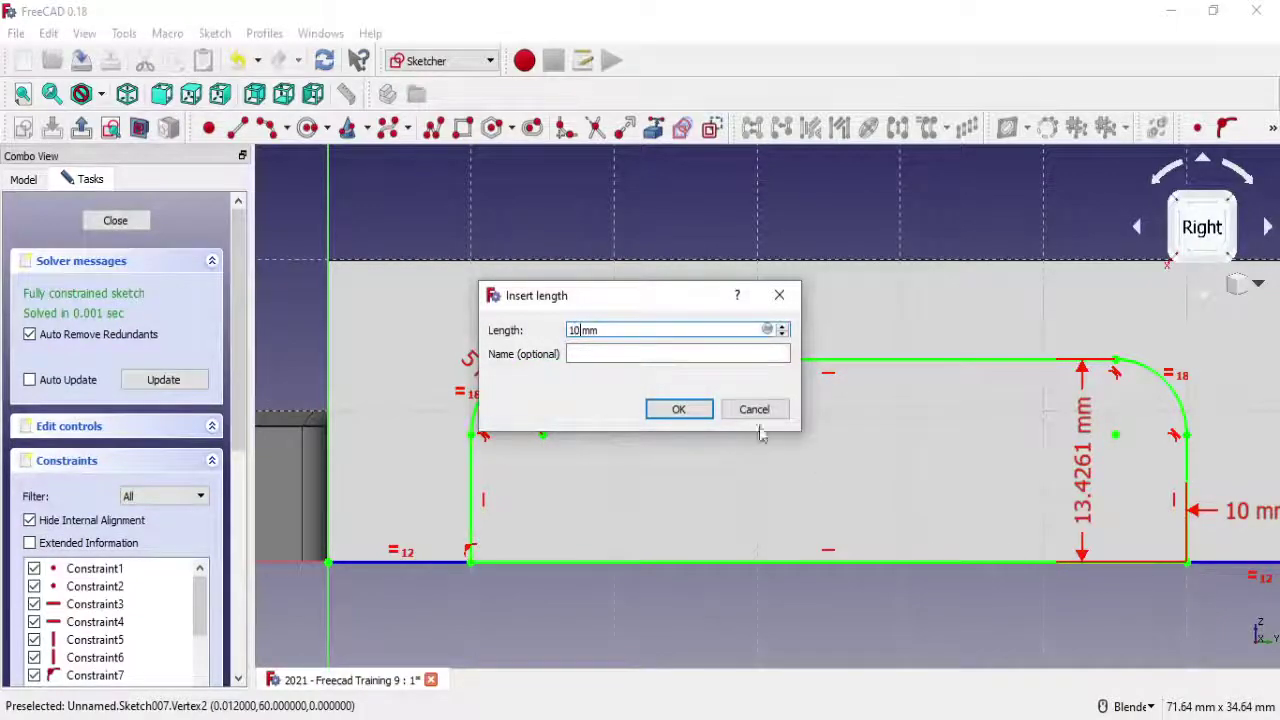
click(692, 413)
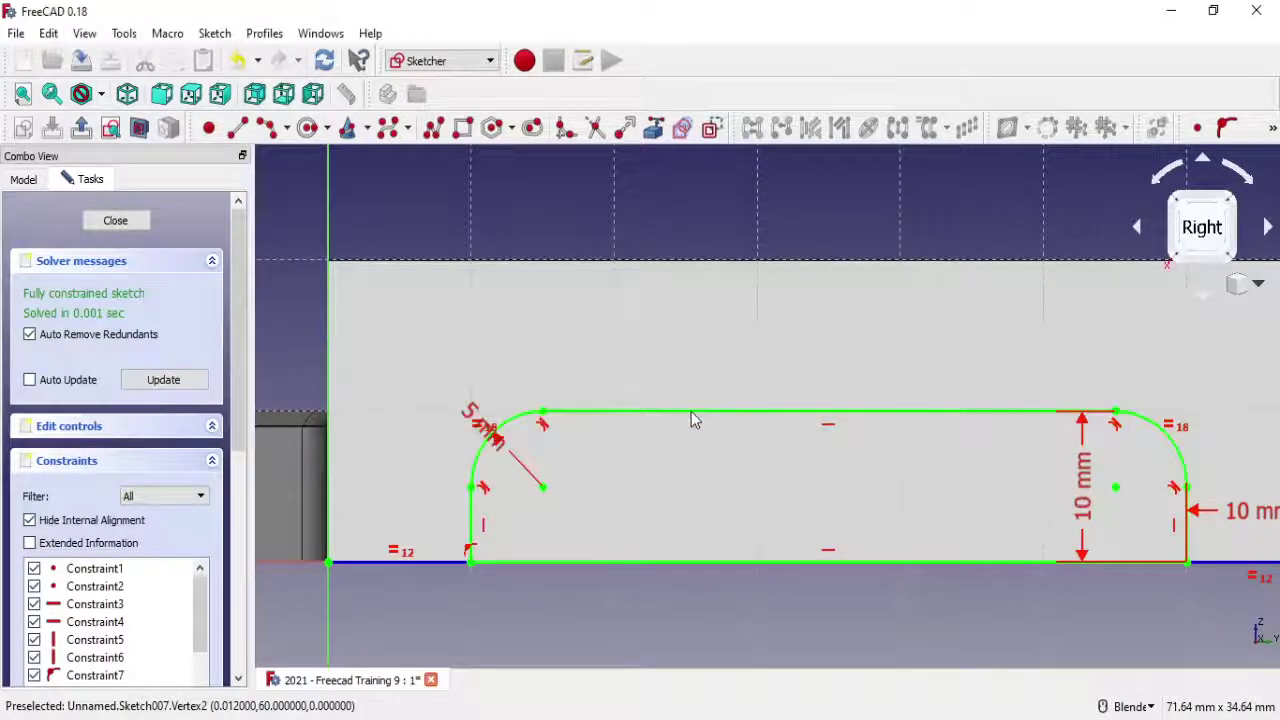
click(115, 220)
Orbit the bracket upside down and select its flat bottom face for Sketch008
mouse_move(871, 400)
middle_down()
mouse_move(854, 263)
mouse_move(873, 346)
mouse_move(630, 472)
mouse_move(640, 484)
middle_up()
mouse_move(709, 371)
middle_down()
mouse_move(450, 507)
mouse_move(700, 350)
middle_up()
scroll(650, 360, down, 5)
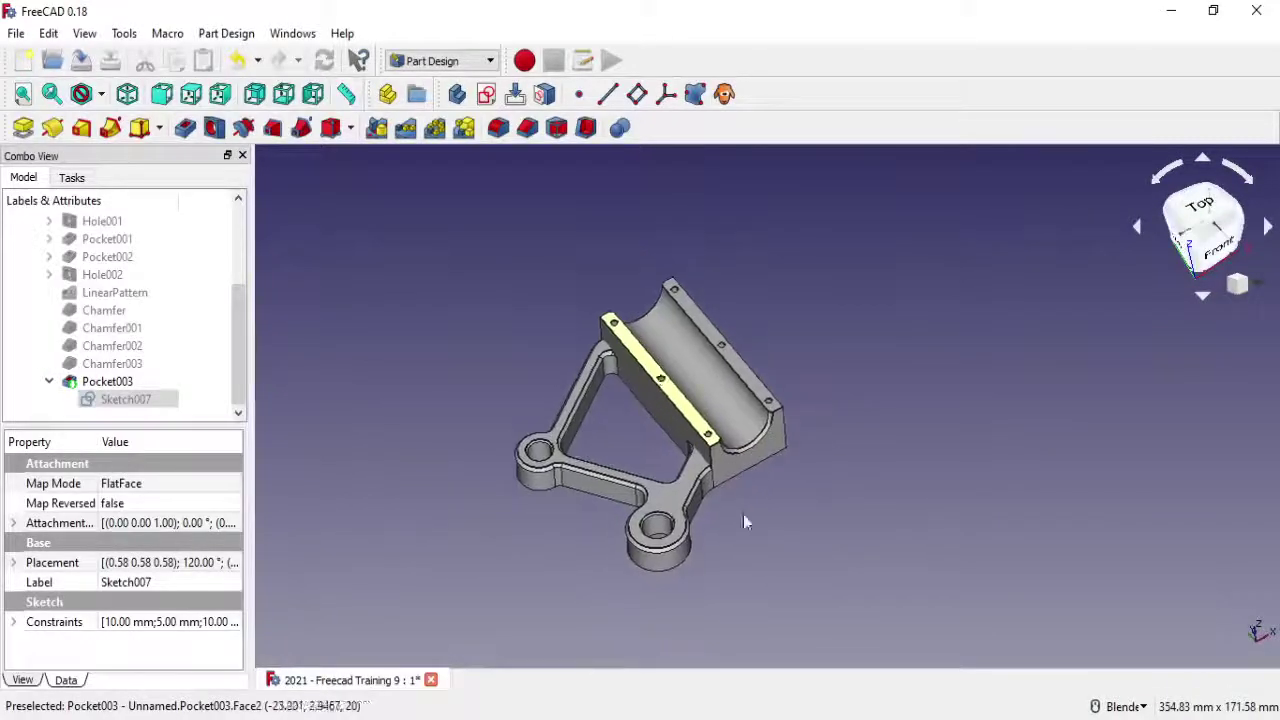
middle_drag(743, 521, 769, 300)
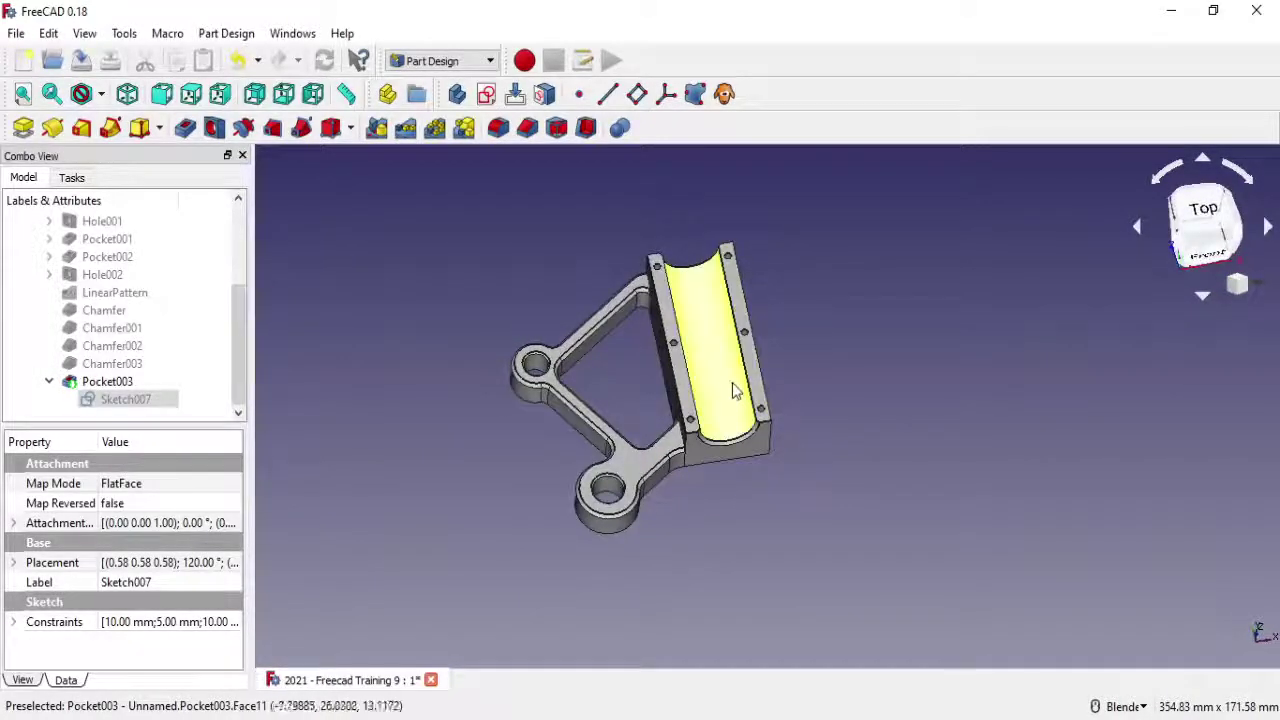
mouse_move(735, 390)
middle_down()
mouse_move(731, 463)
mouse_move(717, 390)
mouse_move(728, 371)
mouse_move(1108, 380)
mouse_move(951, 400)
mouse_move(826, 346)
mouse_move(757, 374)
mouse_move(806, 363)
middle_up()
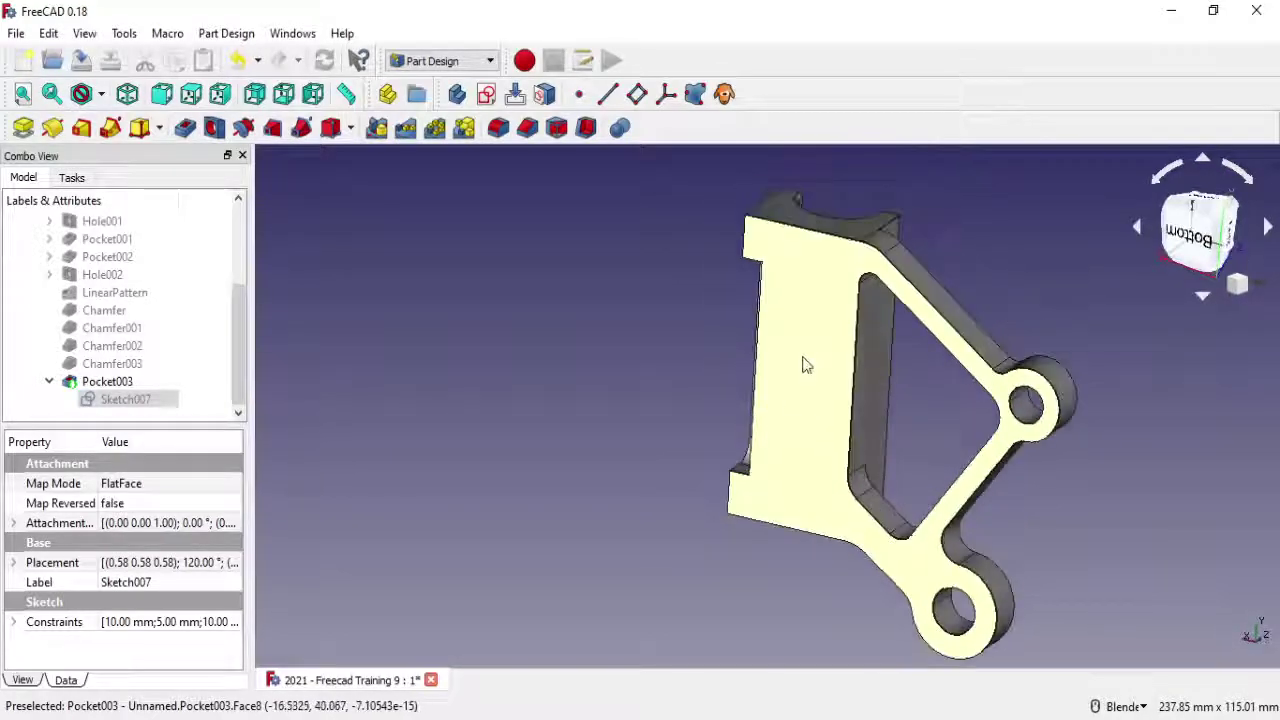
click(806, 363)
Create a new sketch on the bottom face and orbit toward the cradle end
click(486, 93)
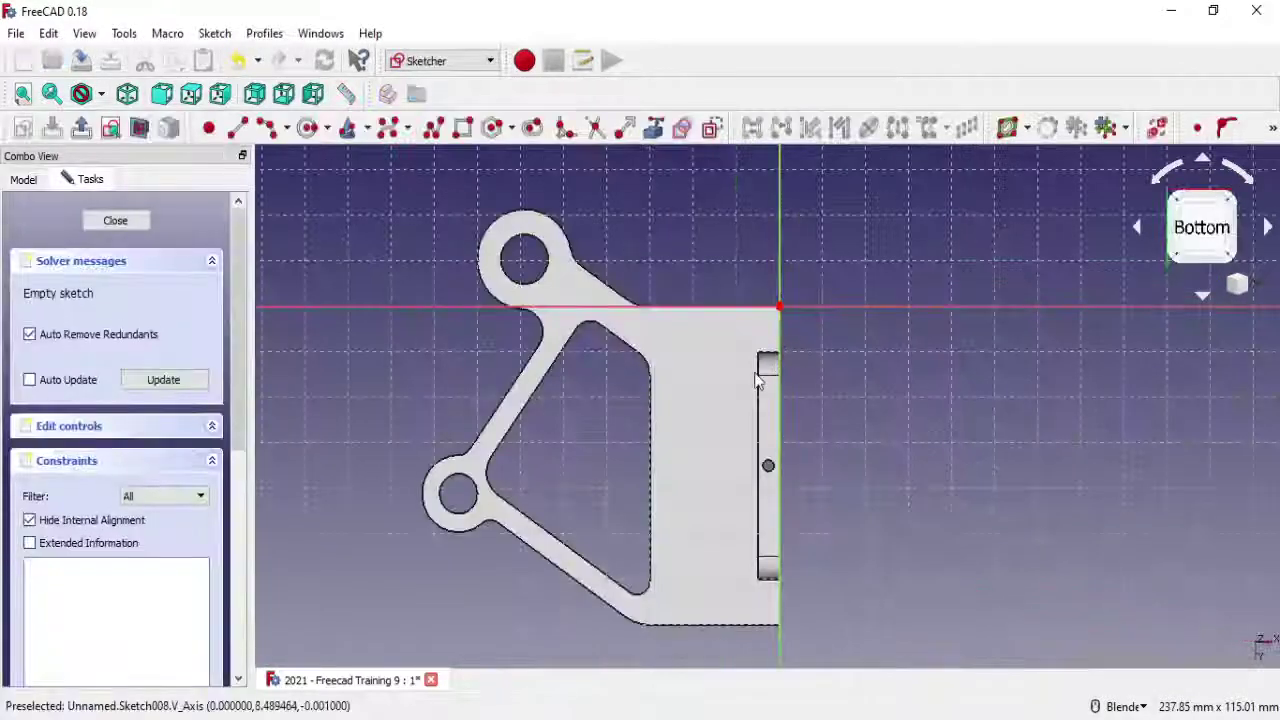
mouse_move(552, 387)
middle_down()
mouse_move(926, 480)
mouse_move(757, 294)
mouse_move(788, 470)
mouse_move(720, 514)
mouse_move(704, 541)
middle_up()
scroll(680, 570, up, 2)
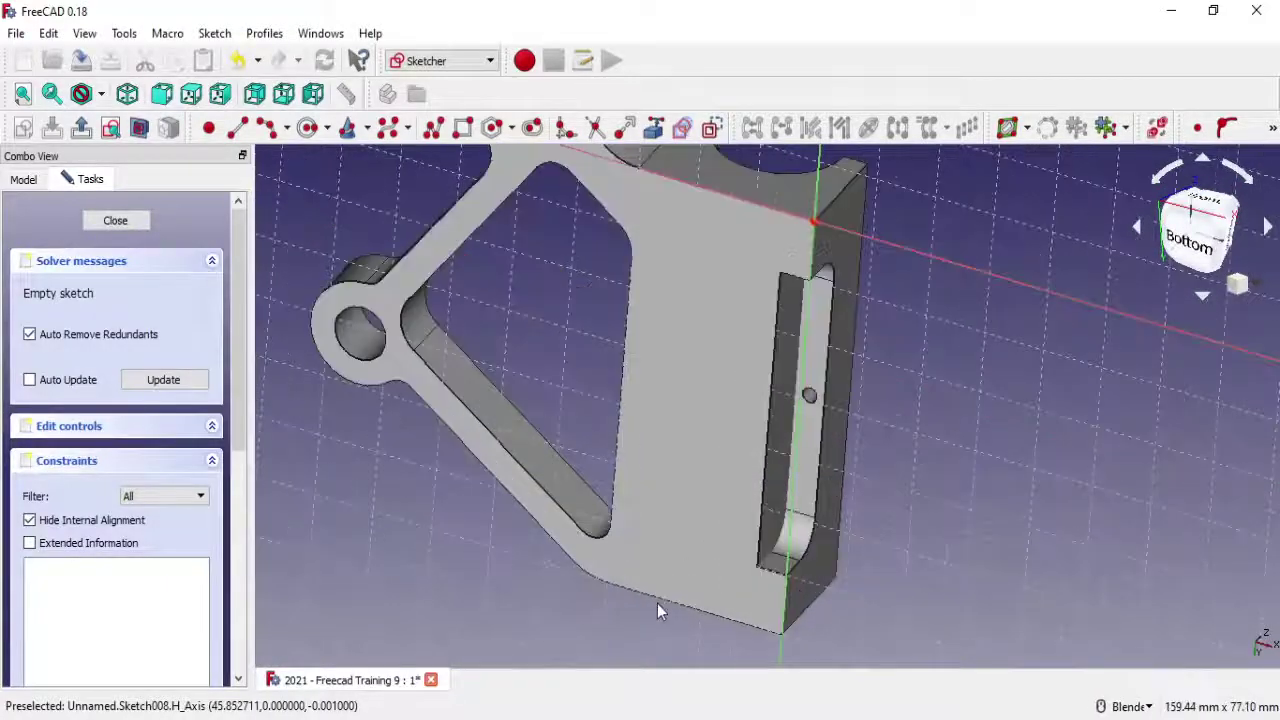
middle_drag(657, 603, 693, 463)
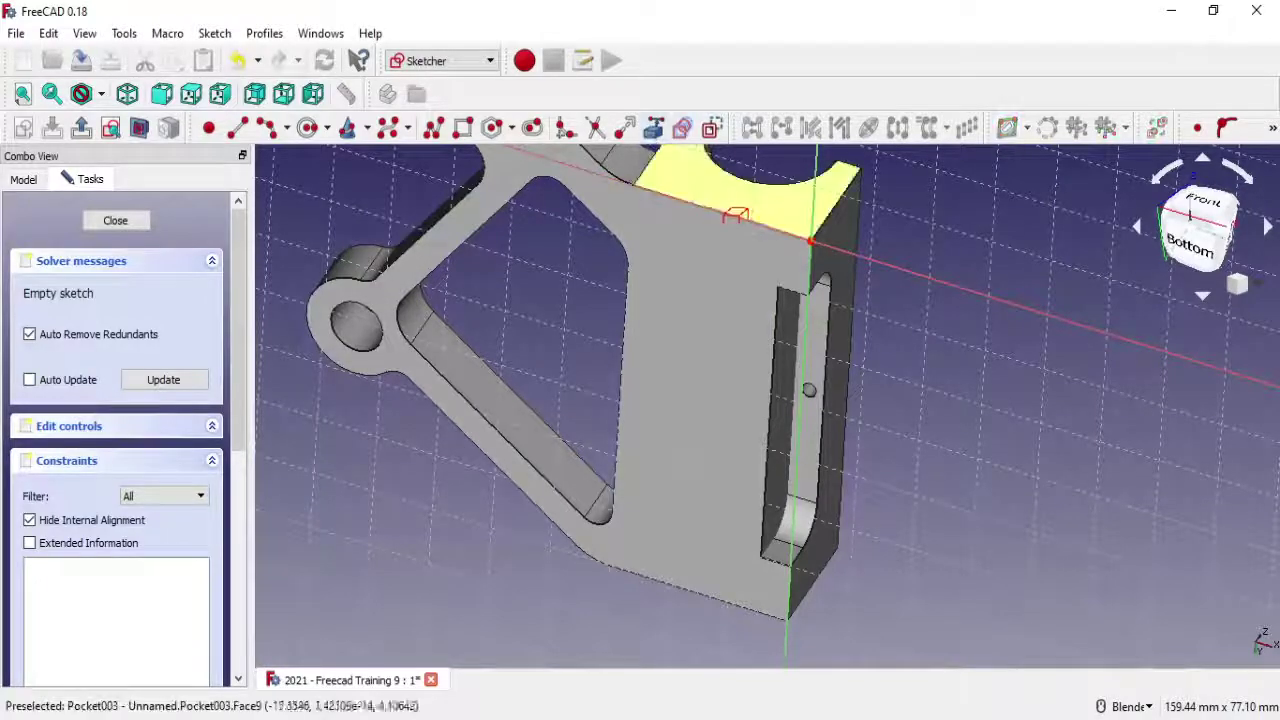
mouse_move(735, 217)
middle_down()
mouse_move(745, 225)
mouse_move(720, 258)
middle_up()
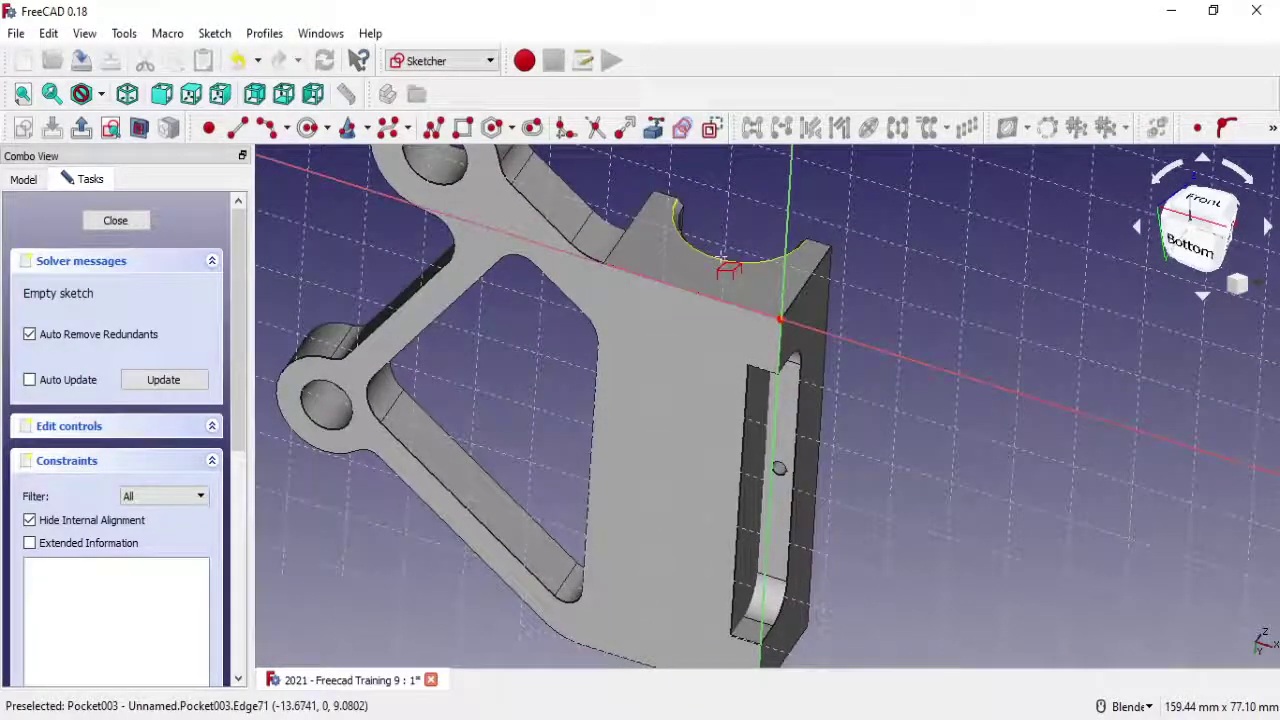
Import the cradle's curved edge as external reference geometry
key(x)
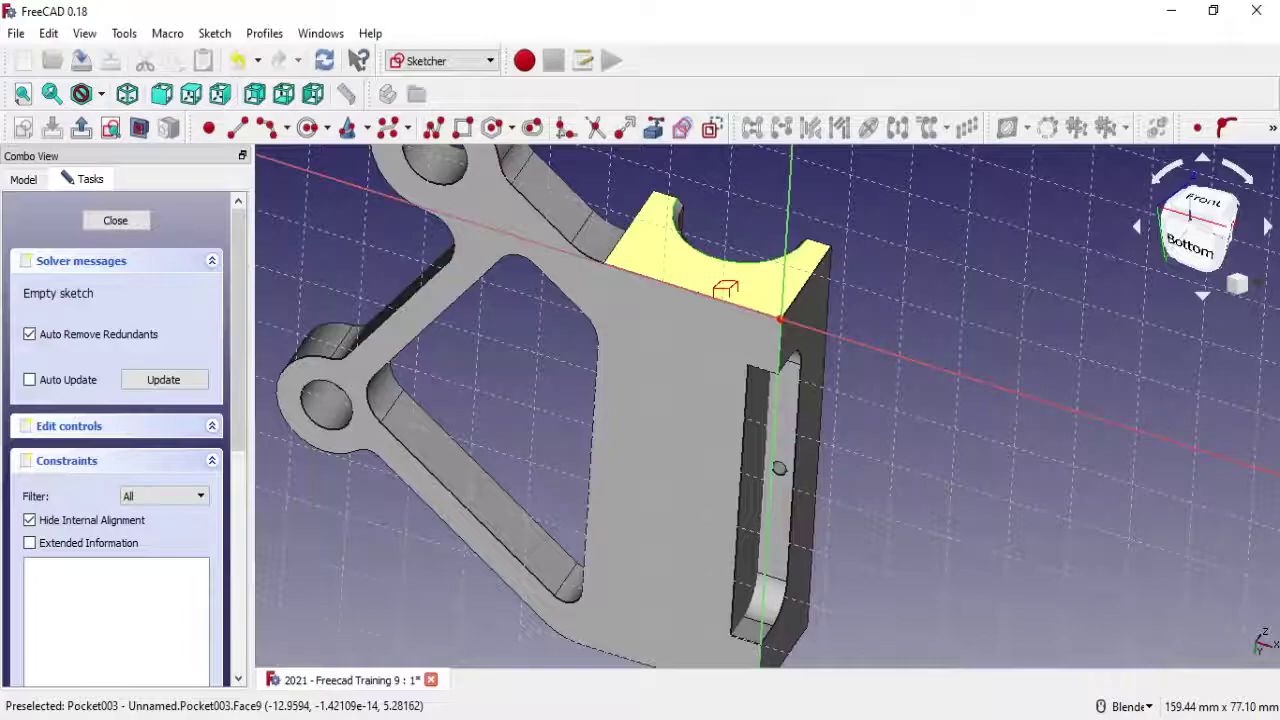
scroll(660, 206, up, 2)
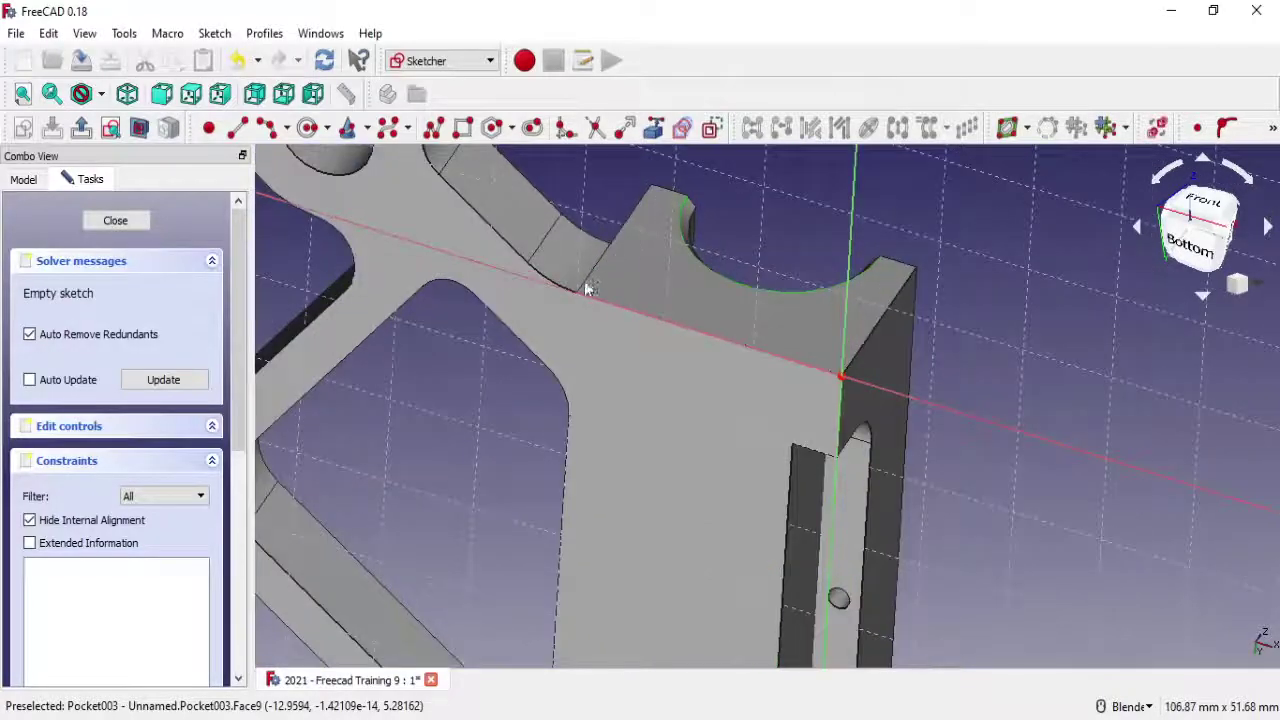
scroll(701, 296, down, 1)
scroll(728, 404, down, 2)
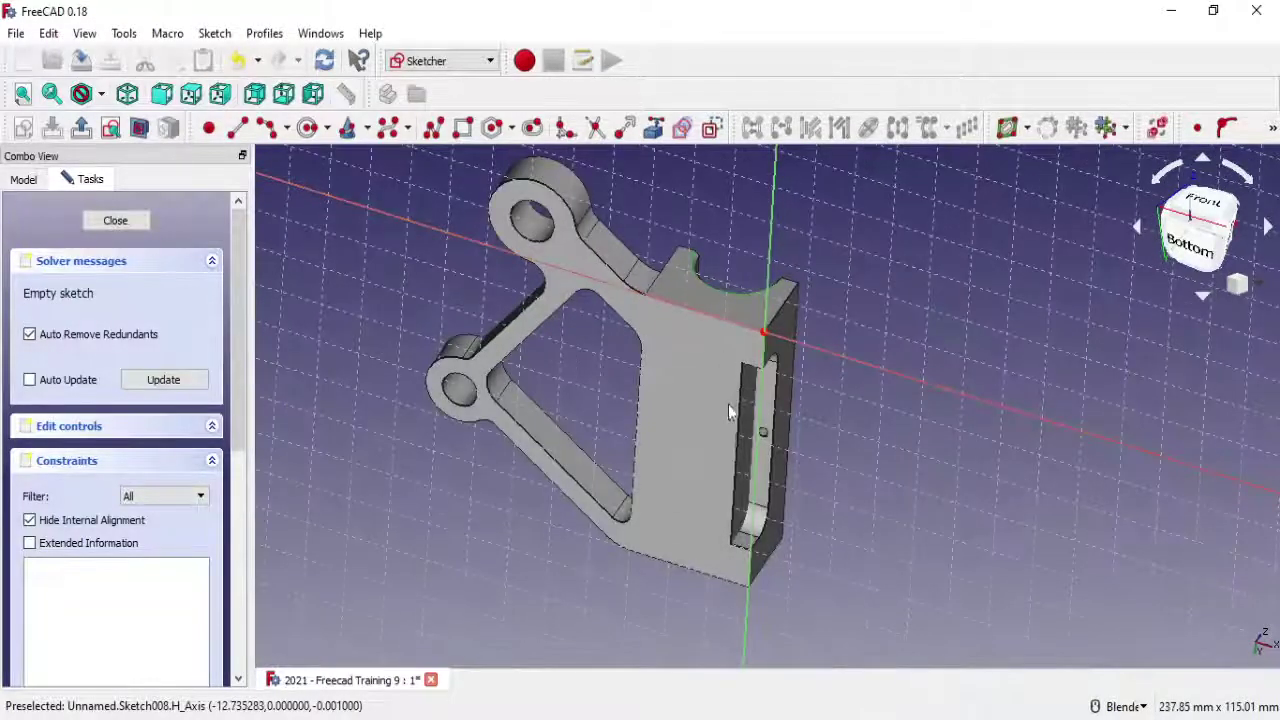
scroll(722, 408, up, 2)
scroll(723, 408, up, 1)
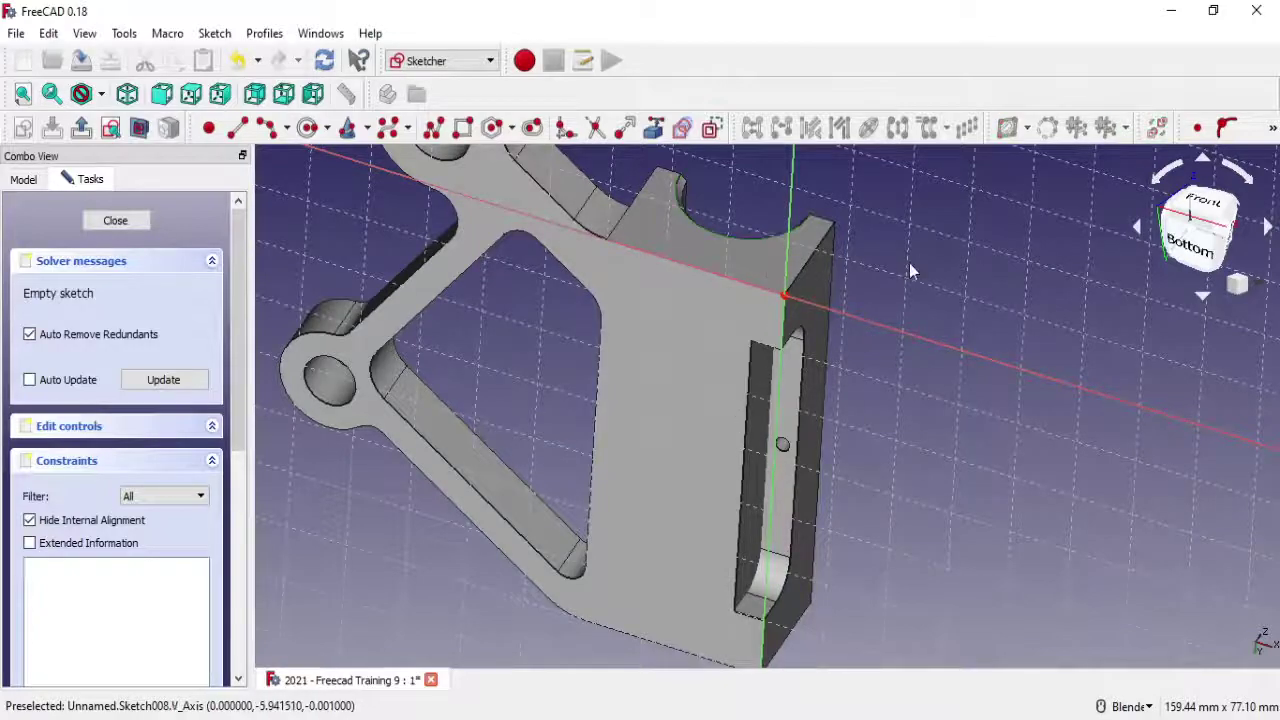
scroll(771, 249, down, 1)
click(1007, 127)
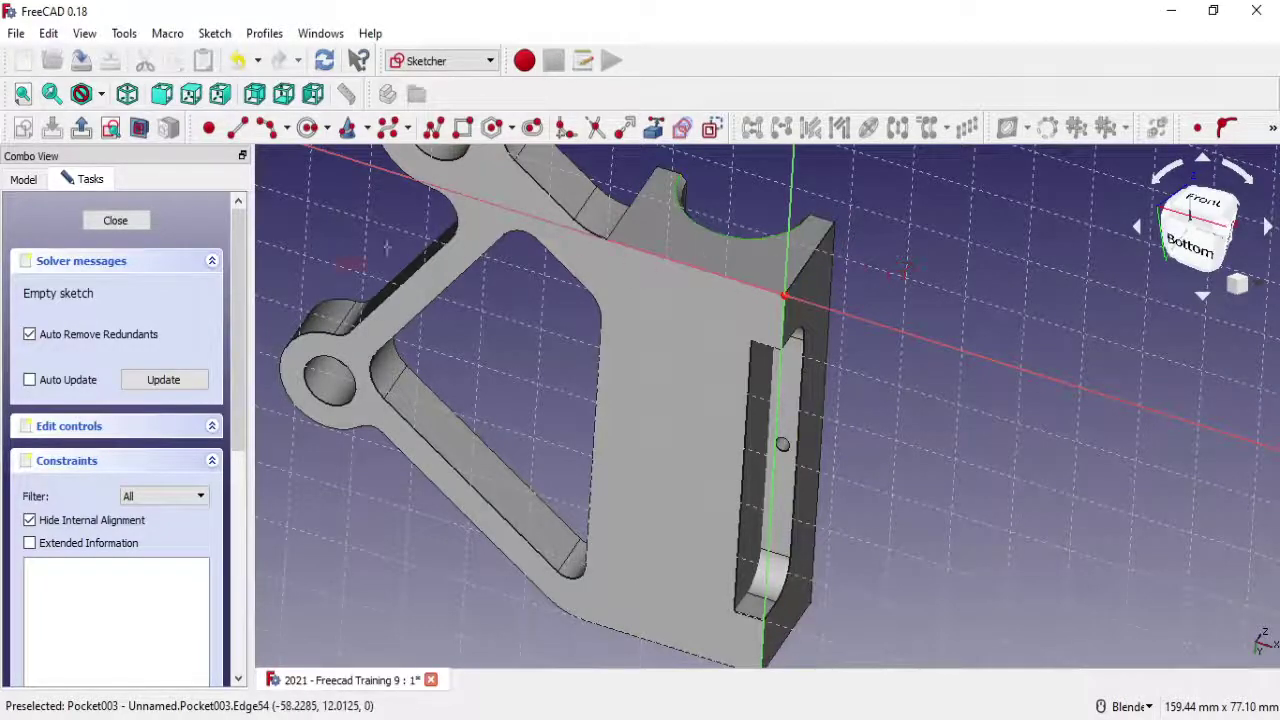
mouse_move(718, 361)
middle_down()
mouse_move(714, 343)
mouse_move(817, 294)
mouse_move(697, 401)
mouse_move(680, 380)
middle_up()
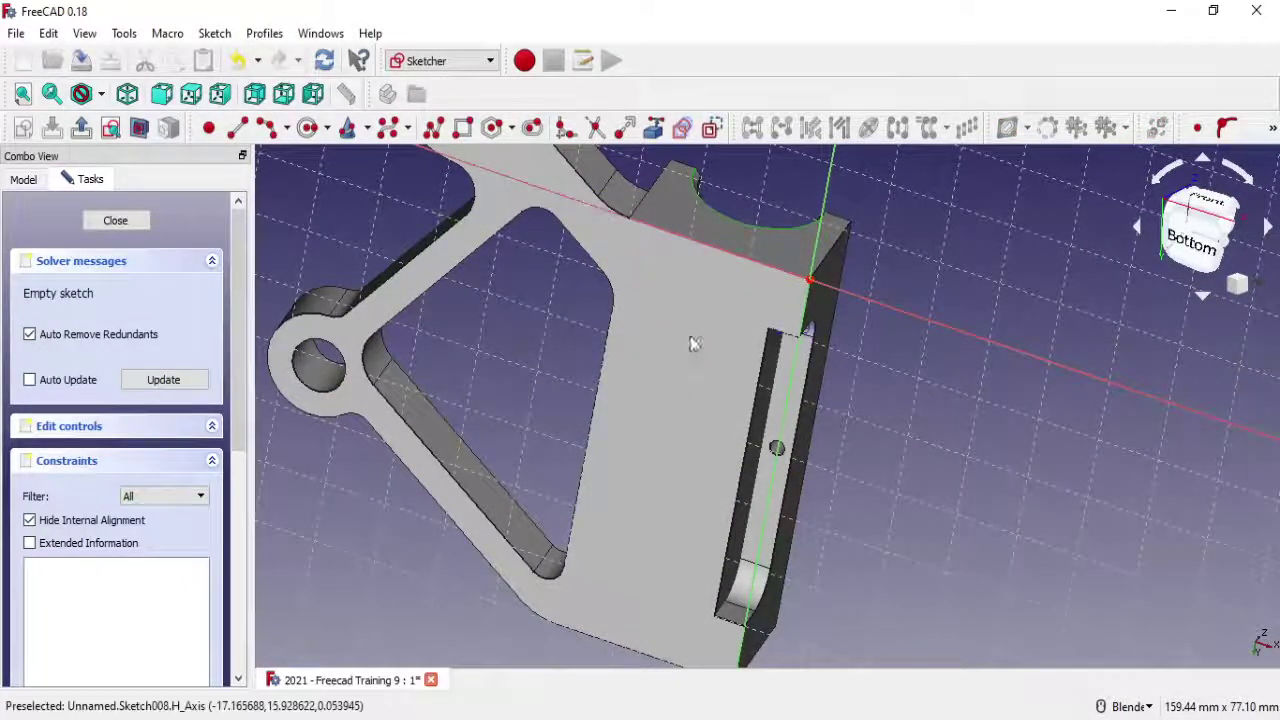
Place the slot and constrain its end arc to a 4 mm diameter
click(658, 542)
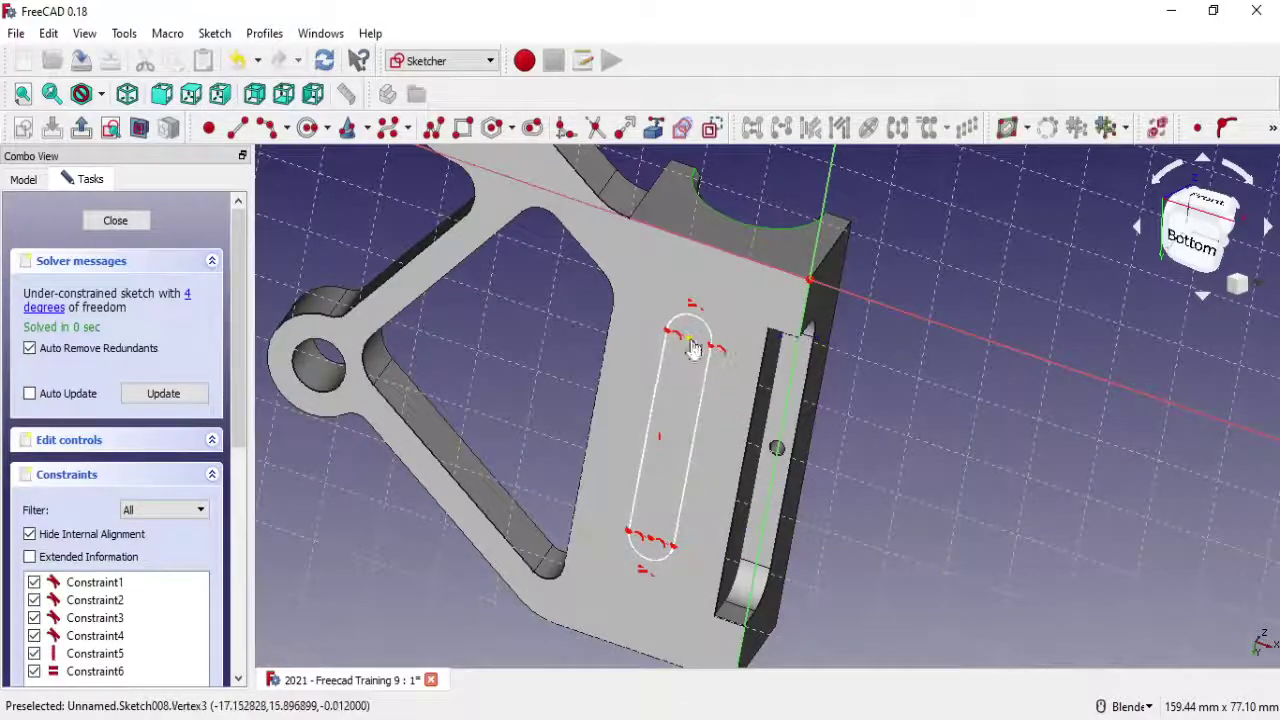
drag(695, 383, 703, 373)
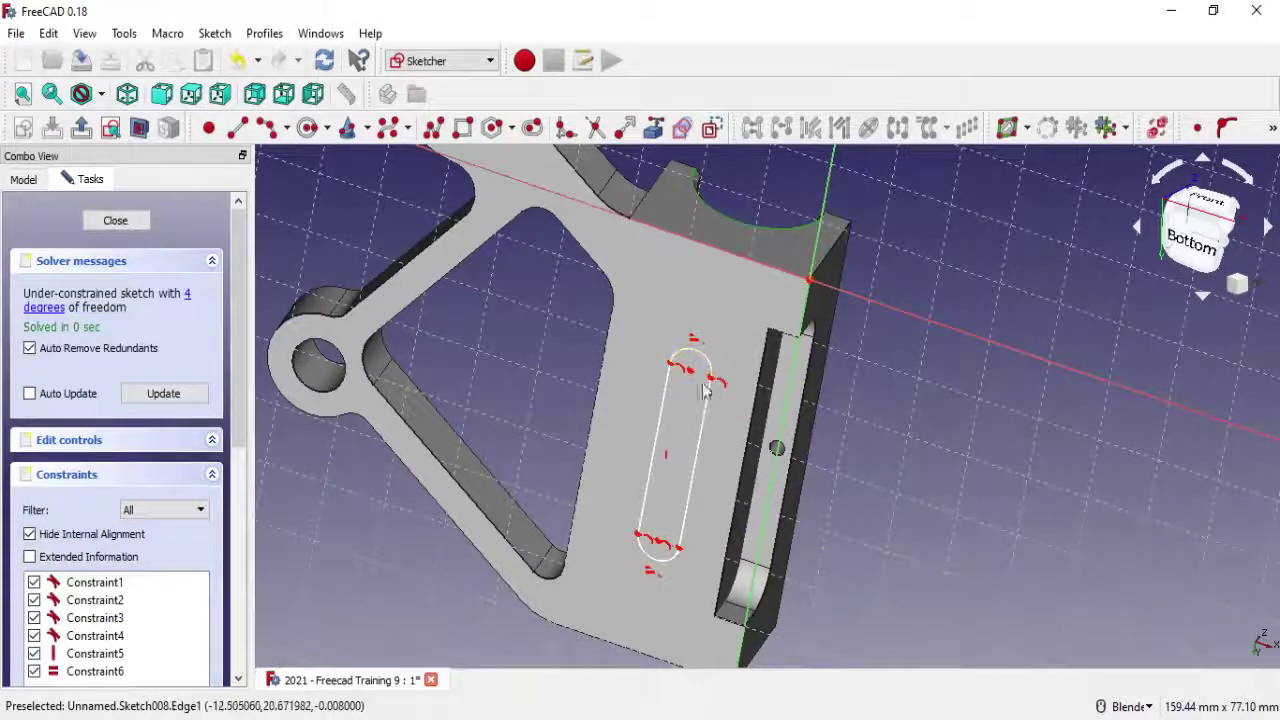
scroll(703, 390, up, 2)
click(1272, 128)
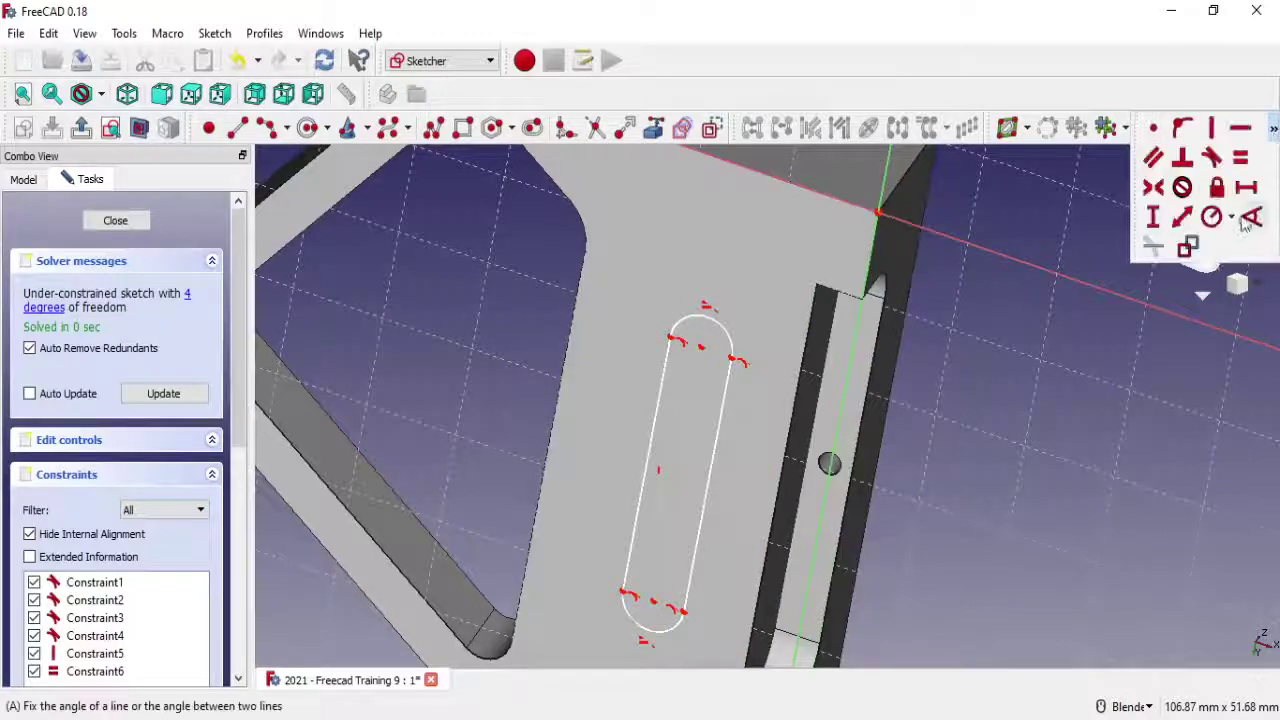
click(1231, 218)
click(1178, 266)
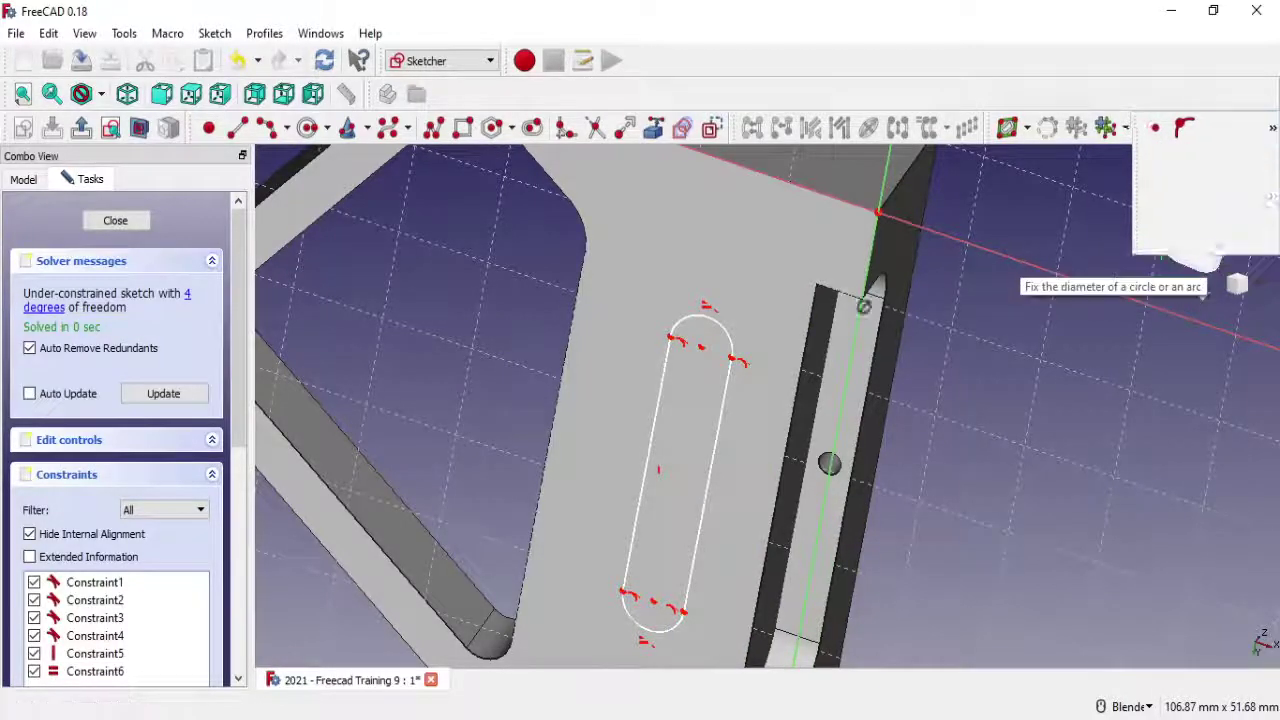
click(729, 340)
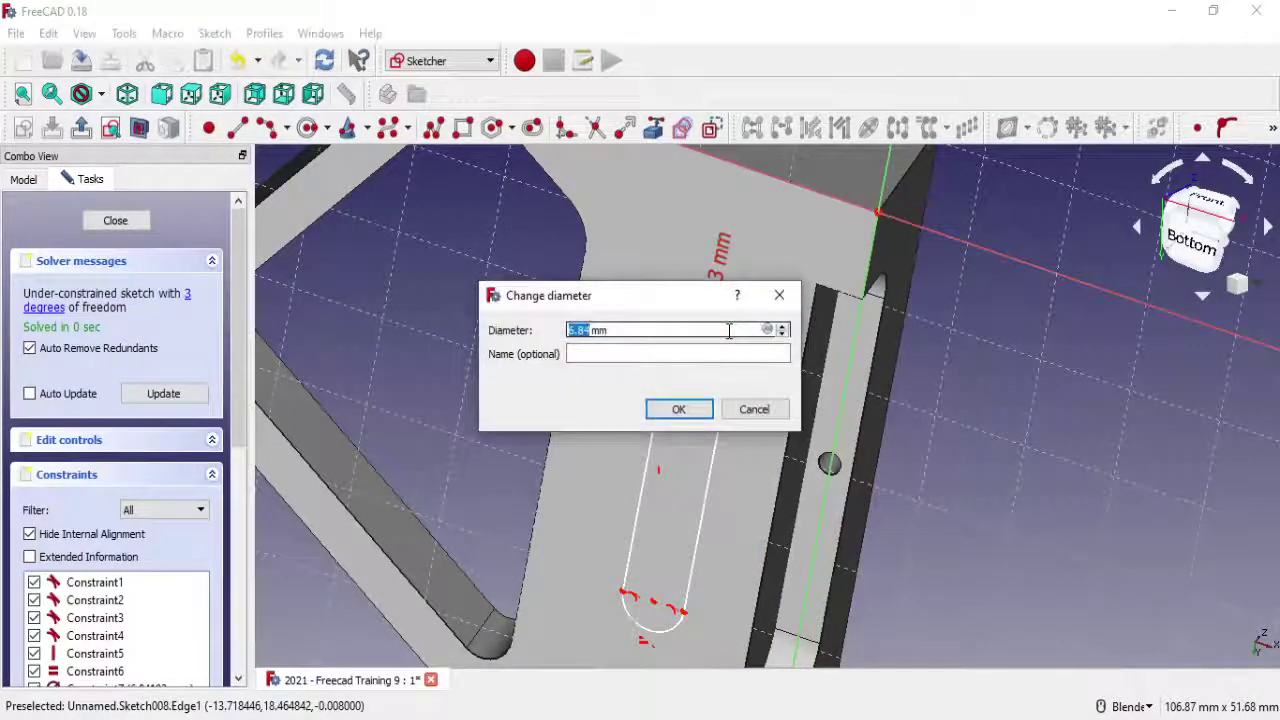
text(4)
click(679, 409)
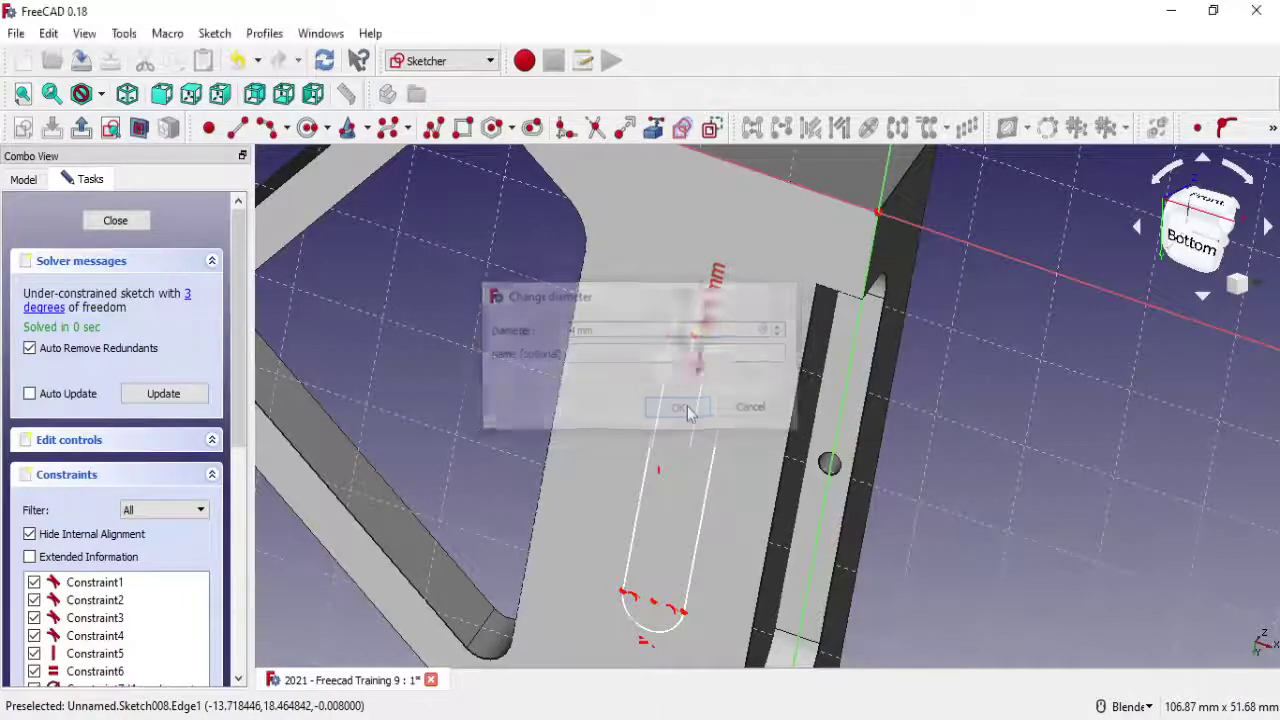
Constrain the slot's straight side to 25 mm length
click(1273, 135)
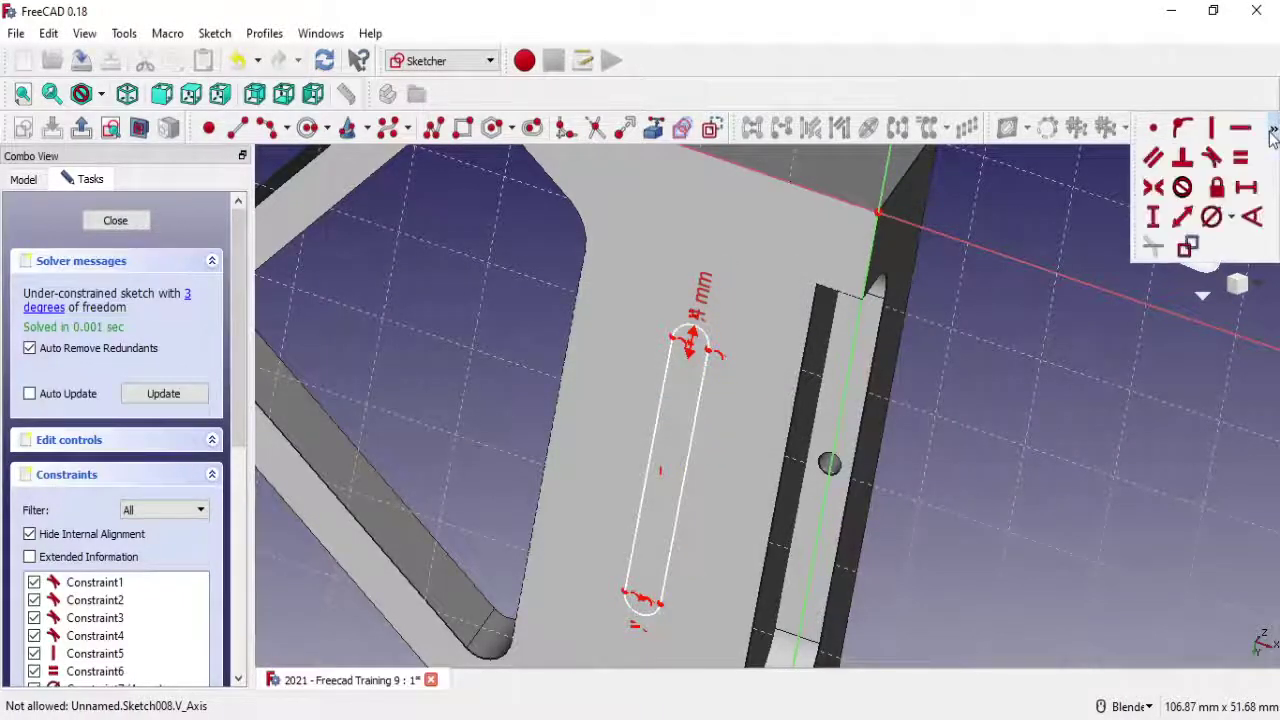
click(1185, 228)
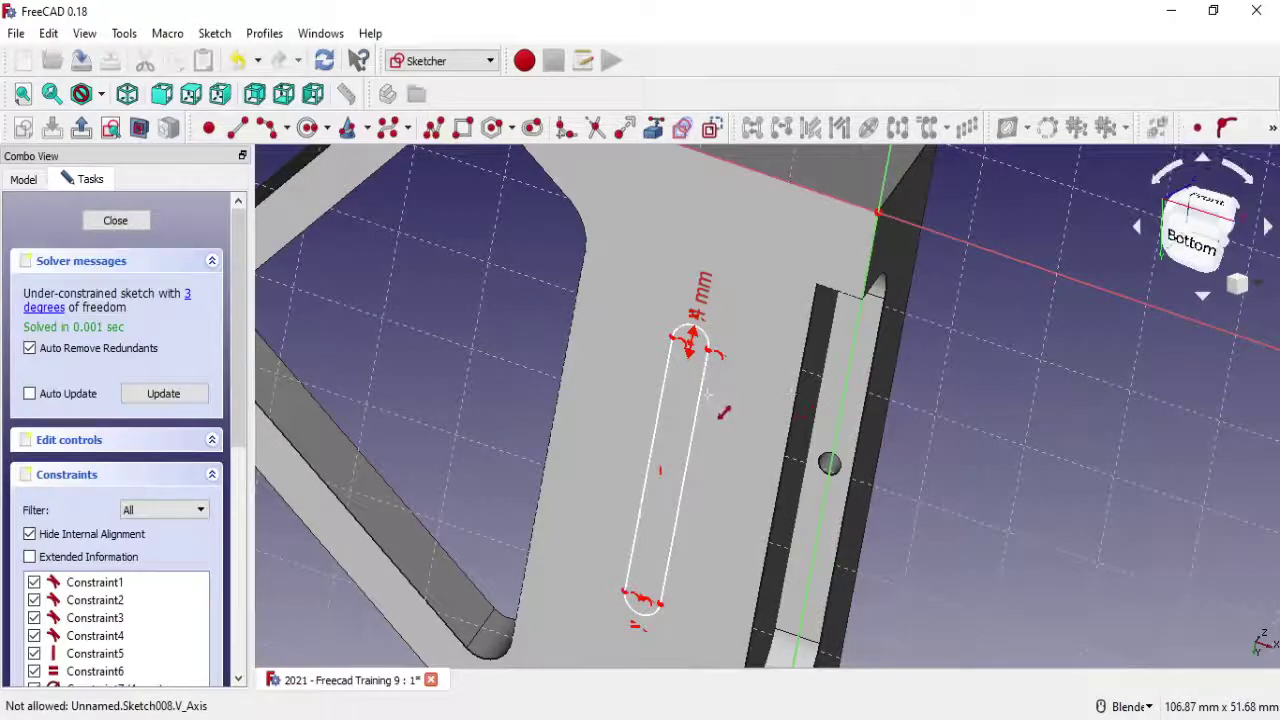
click(697, 410)
text(25)
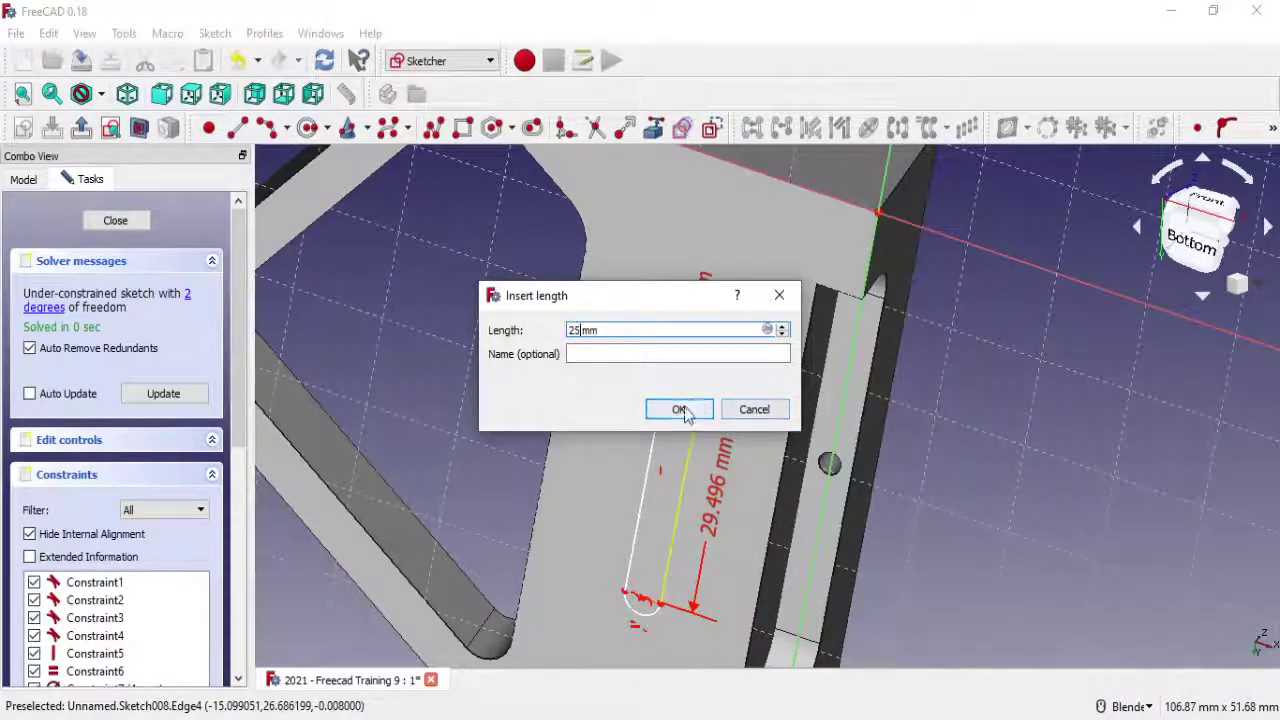
click(680, 410)
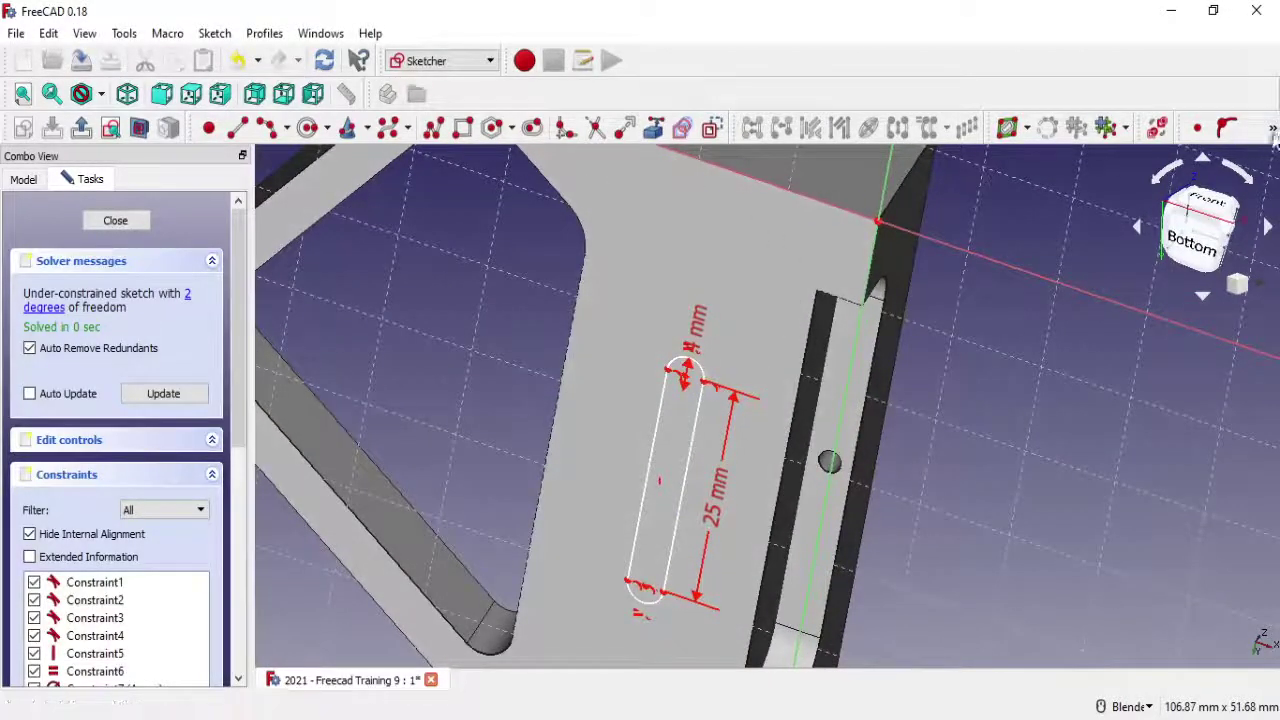
Set a 15 mm horizontal distance from the sketch origin to the slot's end point
click(1272, 130)
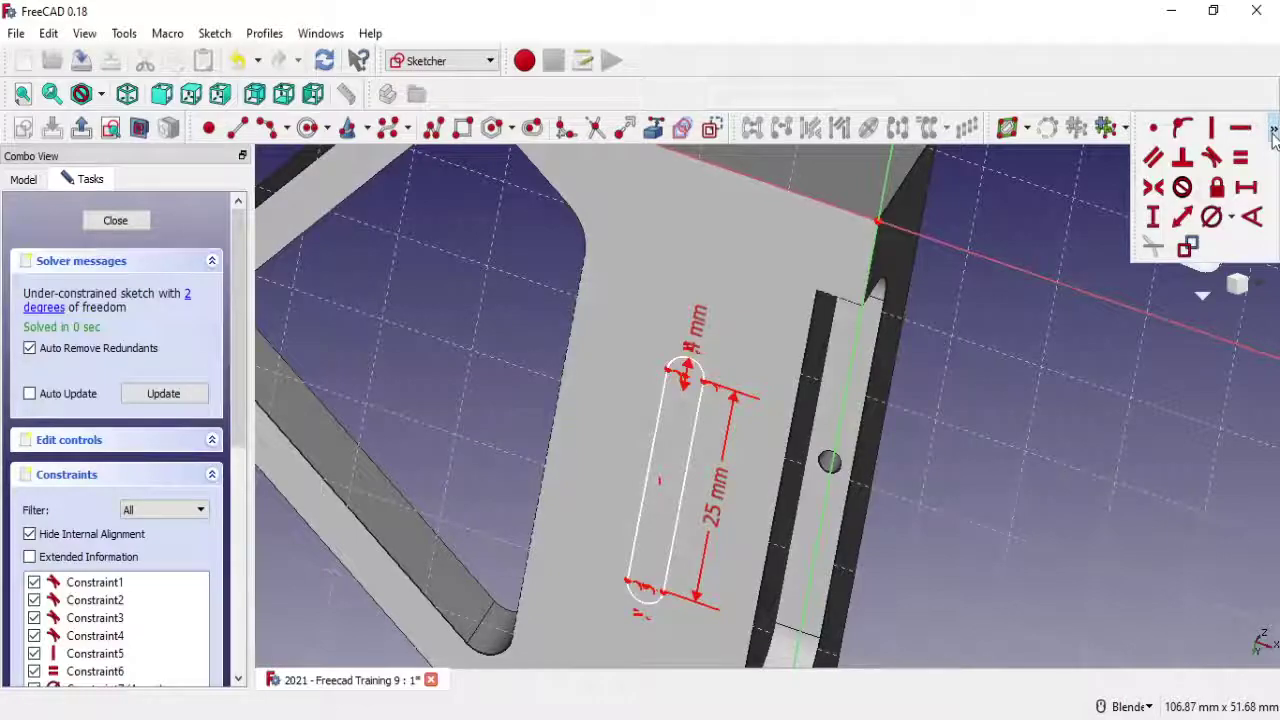
click(1250, 192)
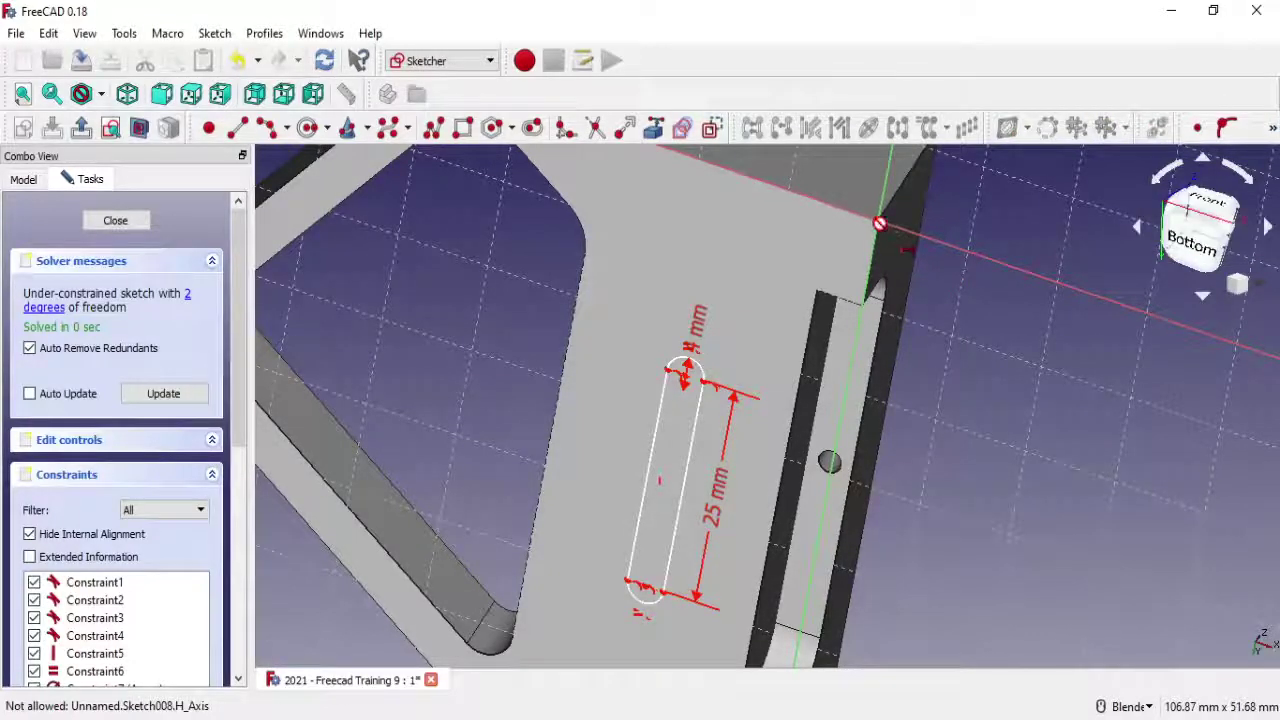
click(877, 224)
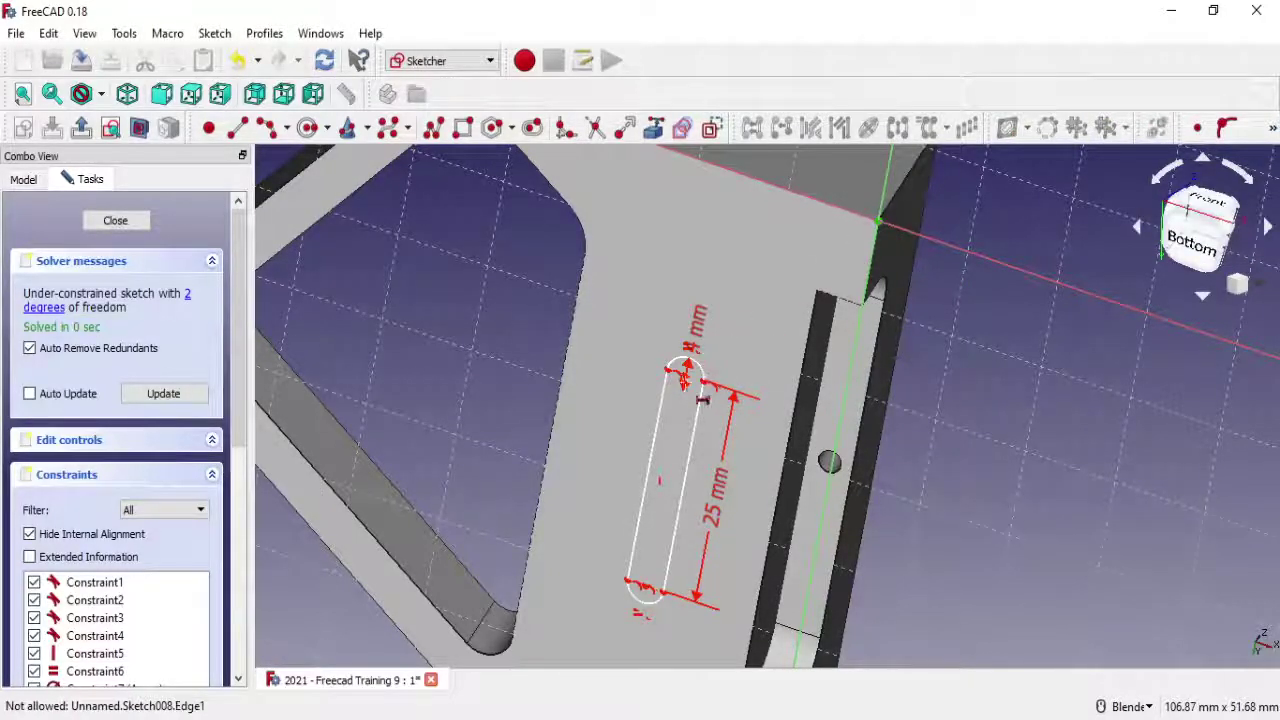
scroll(703, 400, up, 5)
scroll(711, 397, up, 2)
click(657, 357)
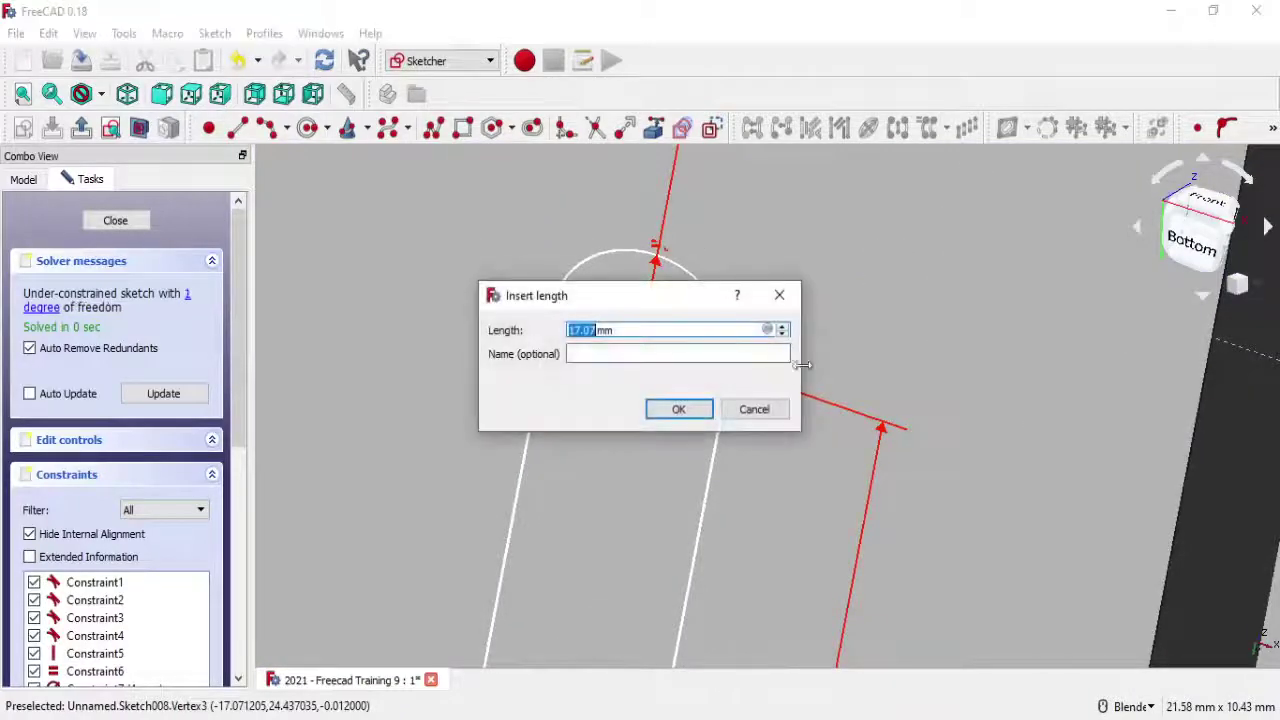
text(4)
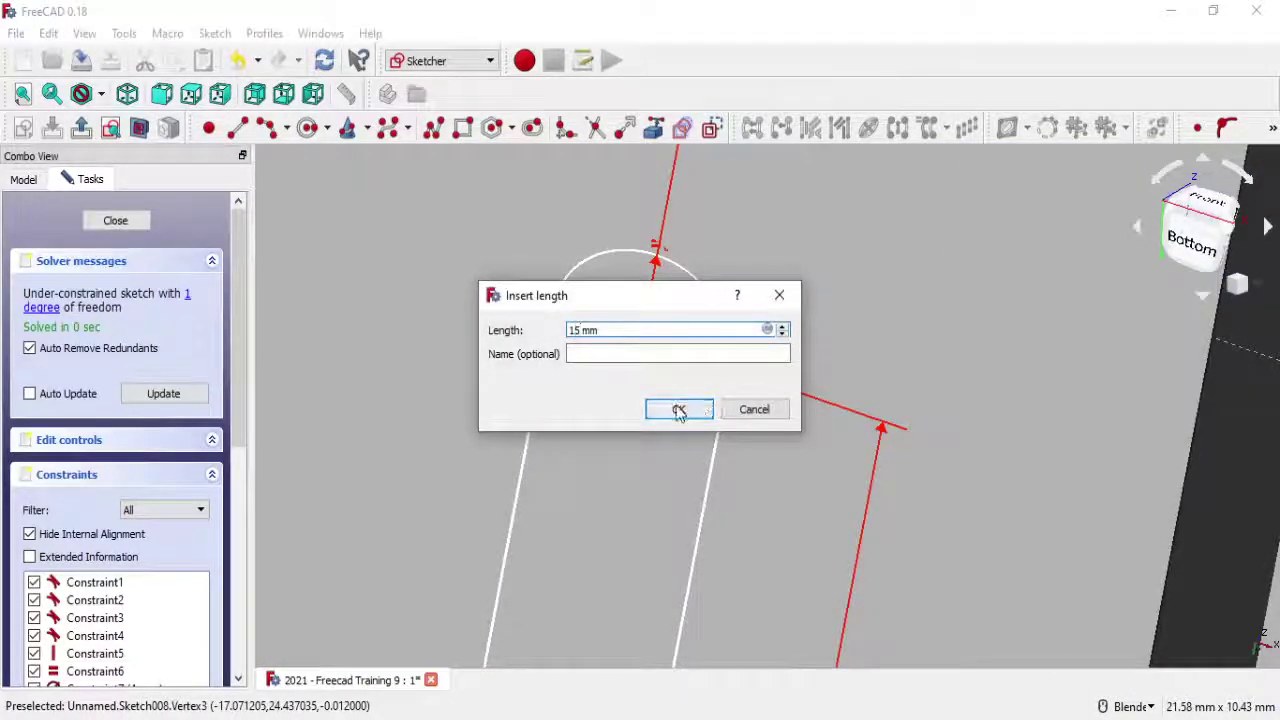
click(678, 409)
scroll(678, 409, down, 5)
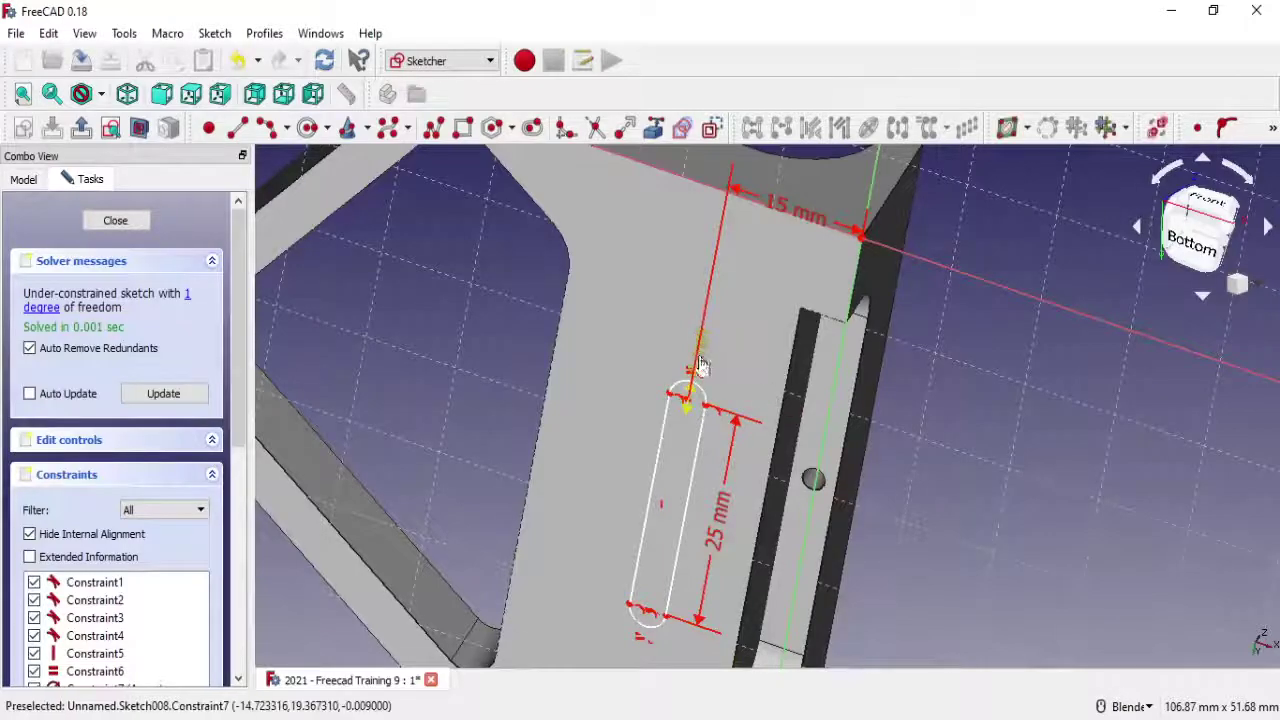
drag(695, 362, 638, 316)
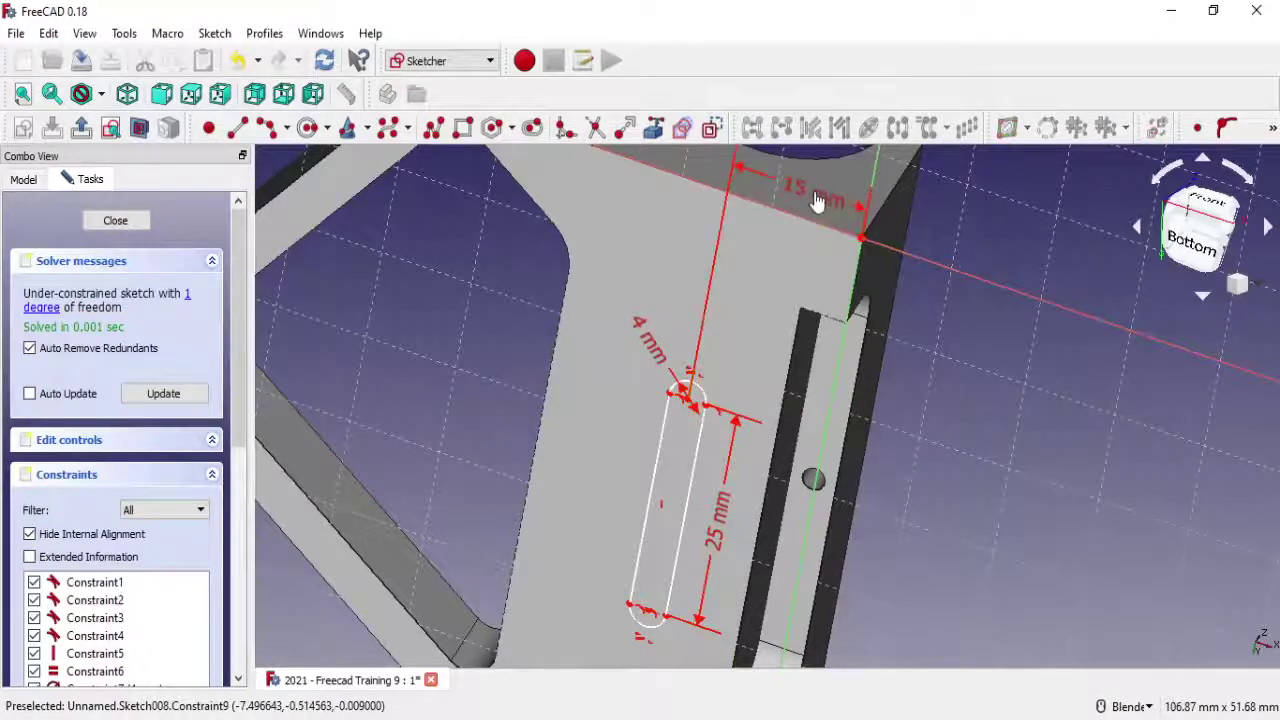
scroll(806, 215, down, 3)
mouse_move(806, 215)
middle_down()
mouse_move(533, 512)
mouse_move(840, 400)
middle_up()
scroll(843, 400, up, 2)
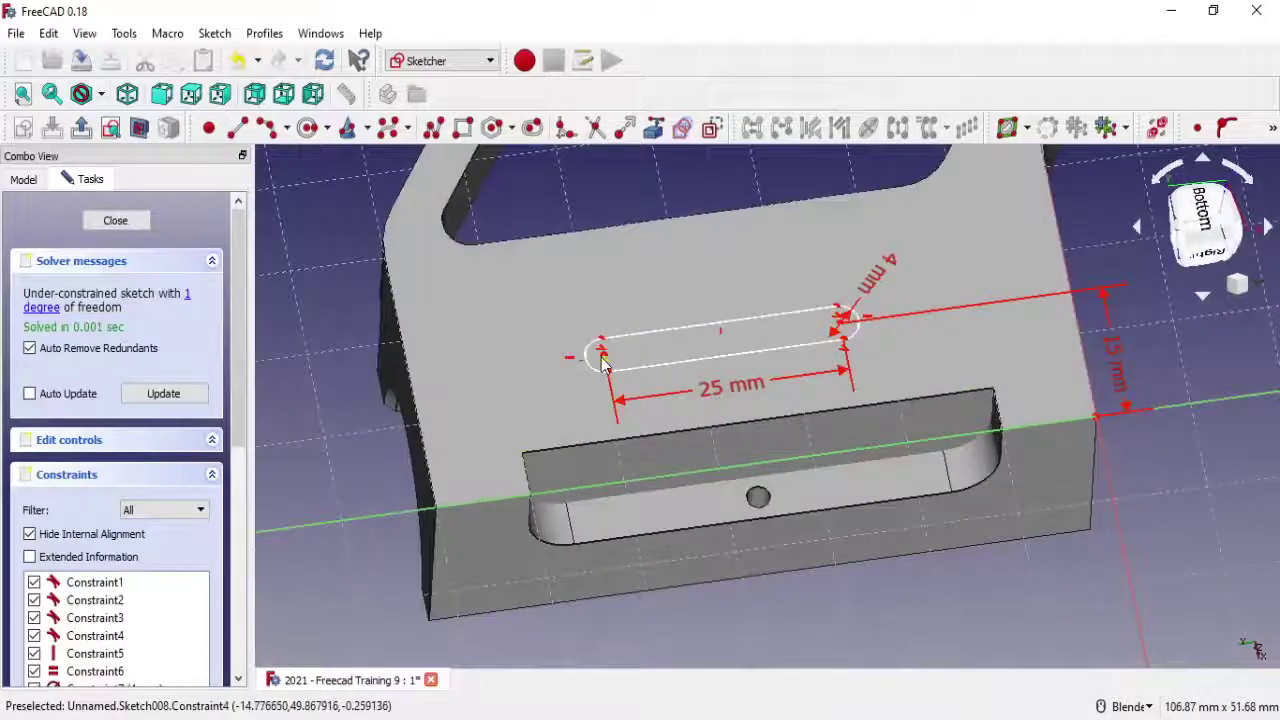
scroll(845, 337, up, 3)
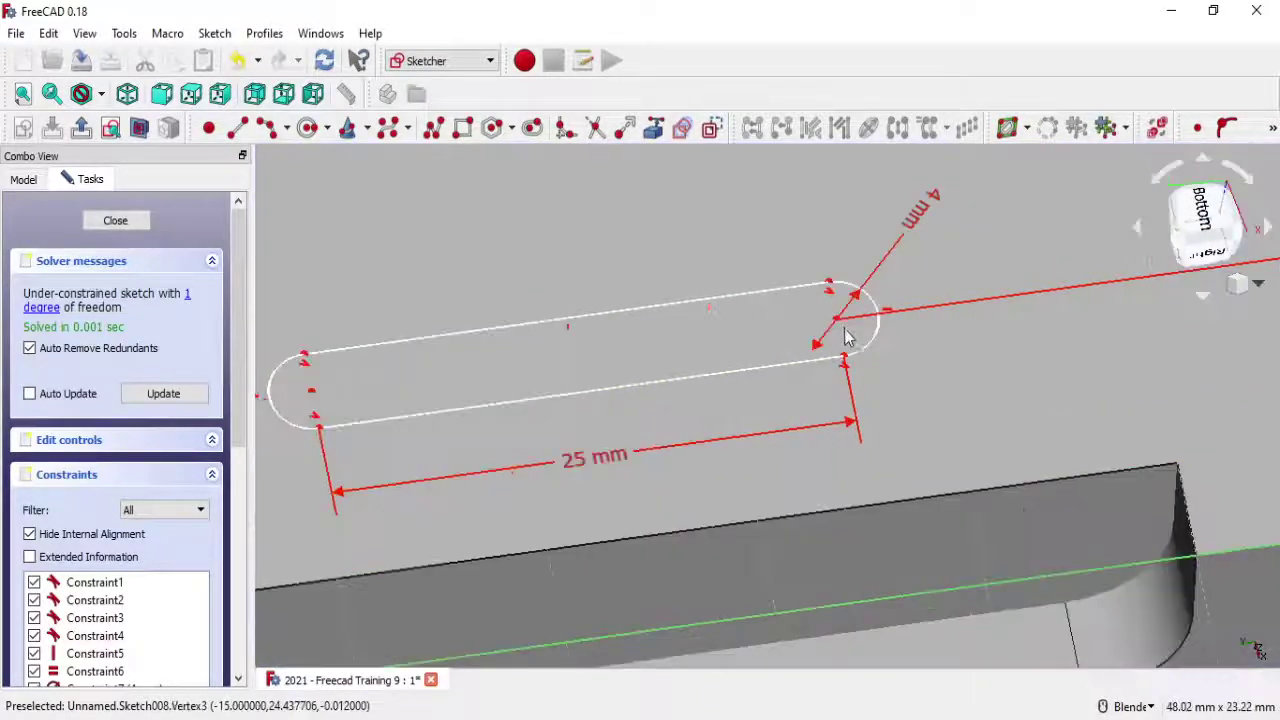
scroll(903, 343, down, 4)
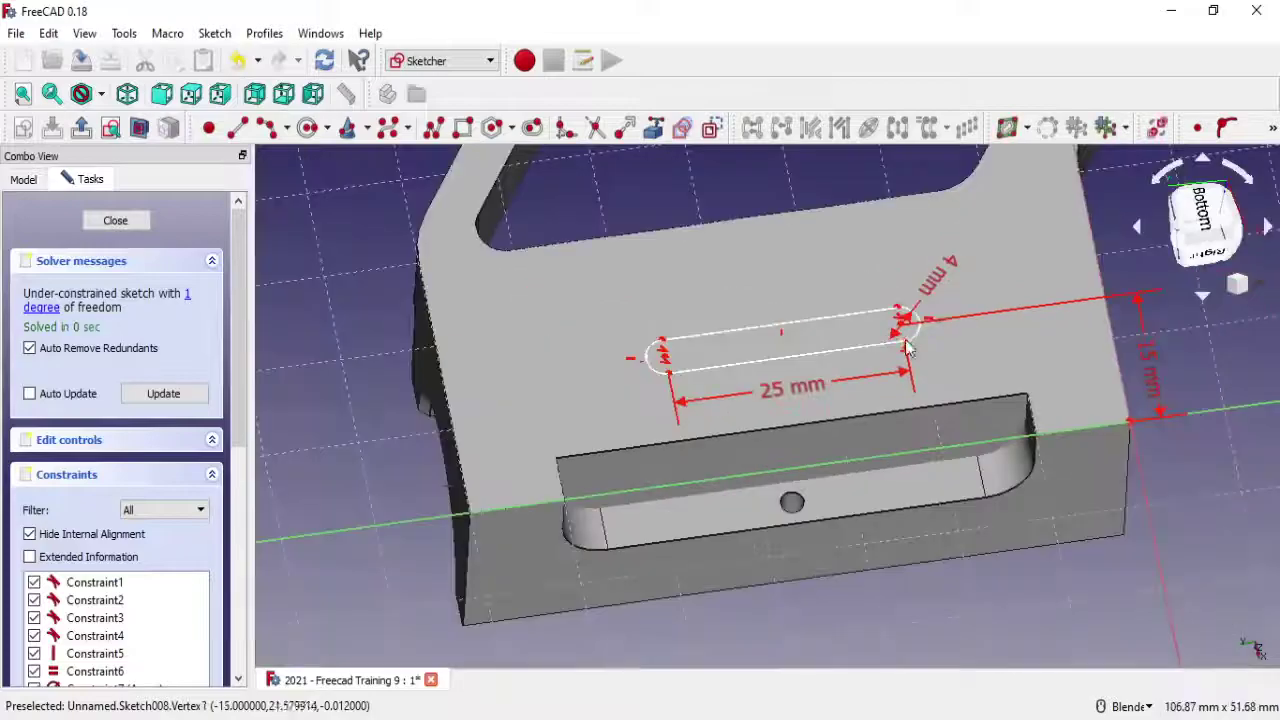
mouse_move(903, 343)
middle_down()
mouse_move(836, 452)
mouse_move(853, 458)
middle_up()
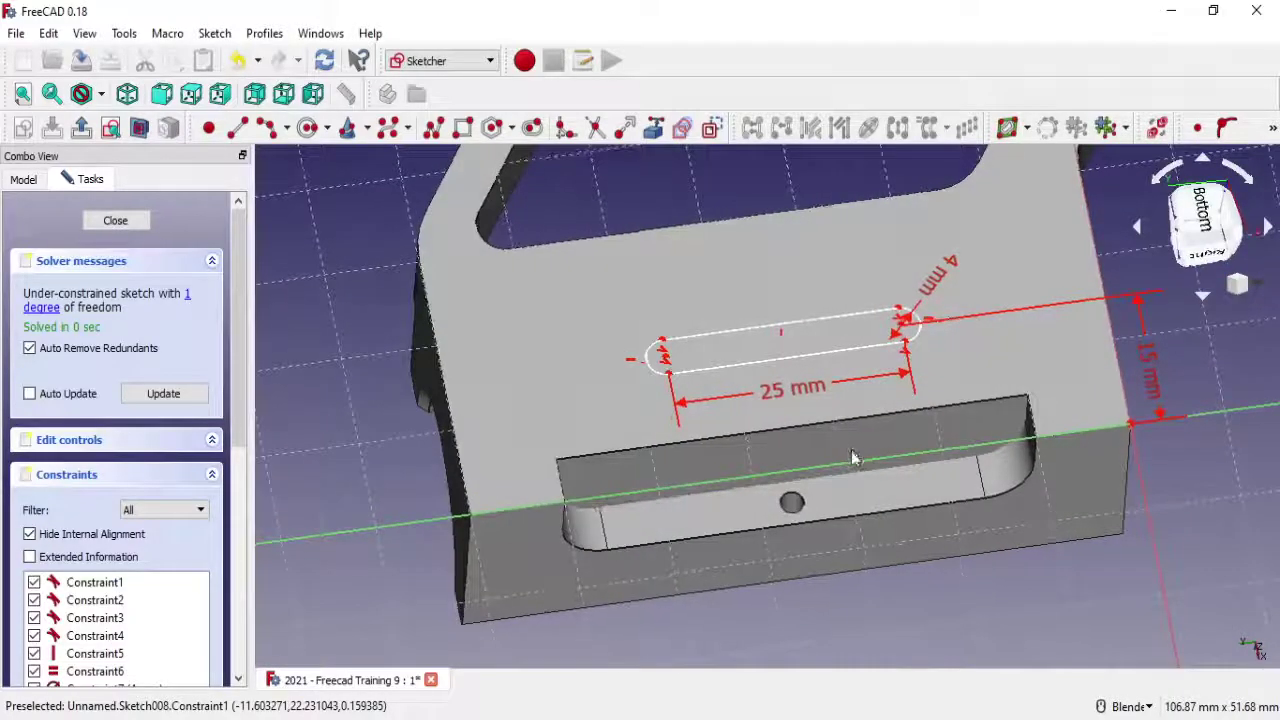
Reference the cradle edge to add rectangles left and right of the slot
click(653, 130)
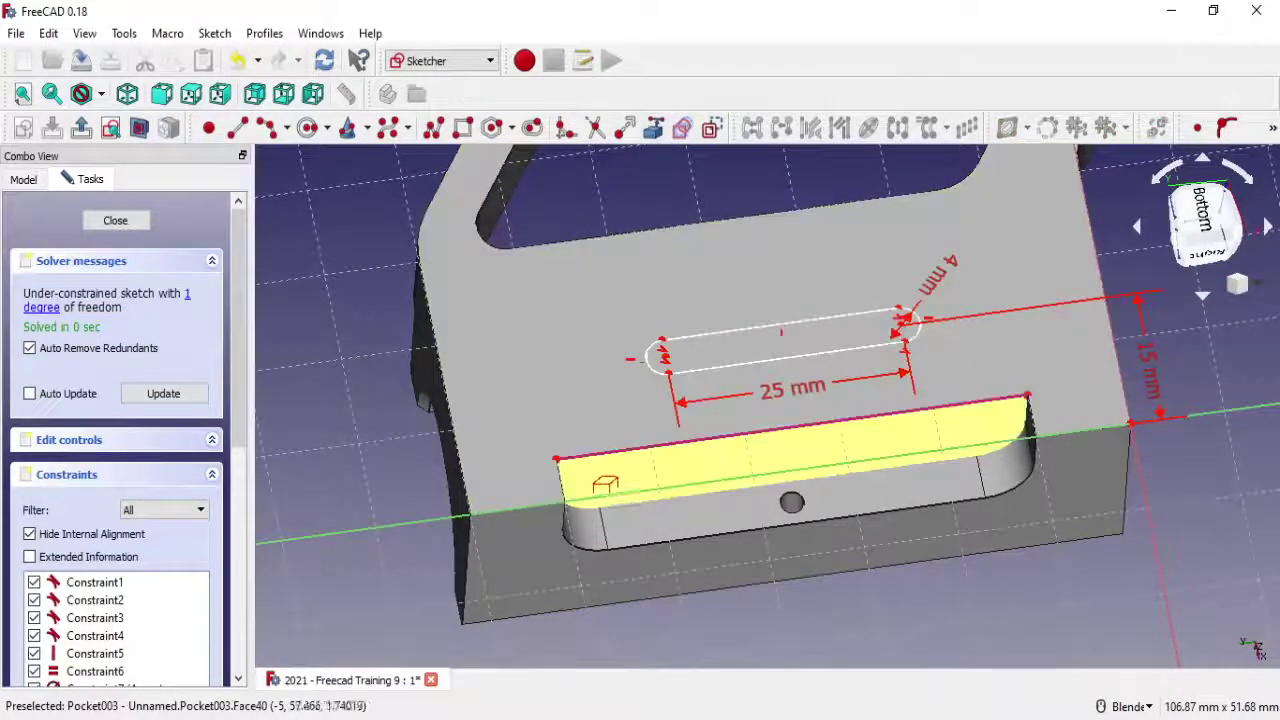
scroll(638, 438, up, 2)
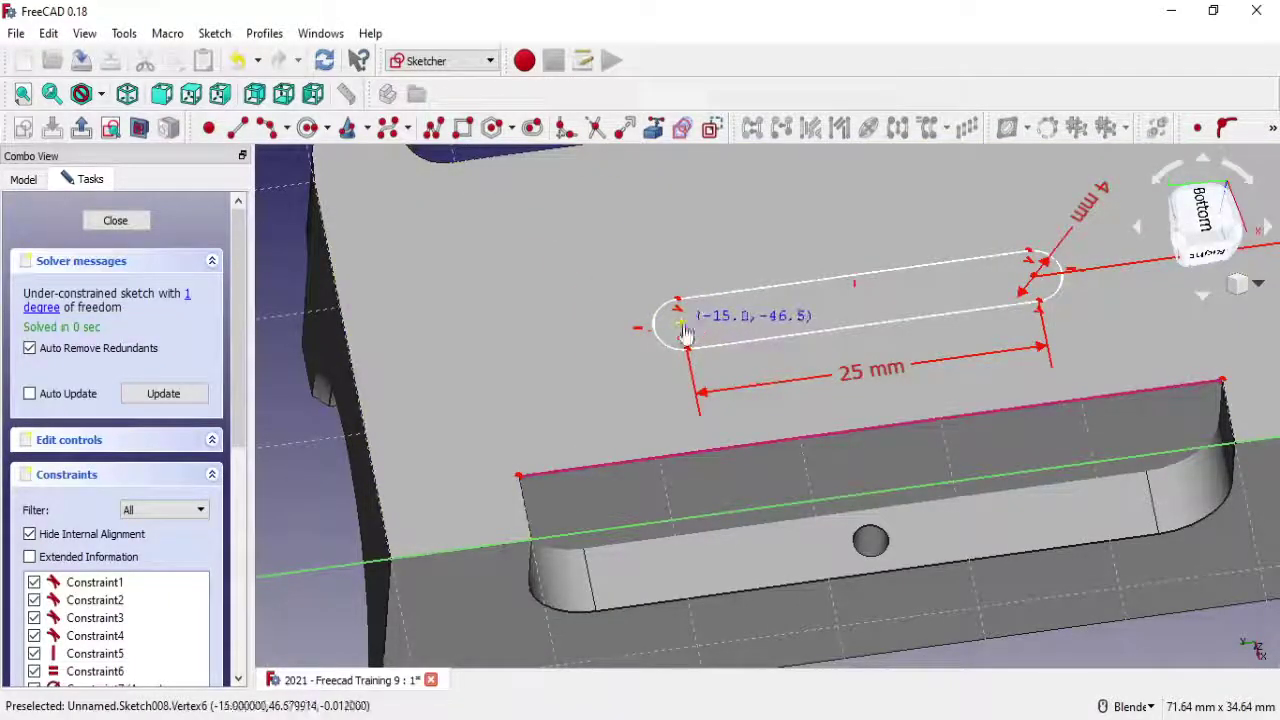
click(519, 474)
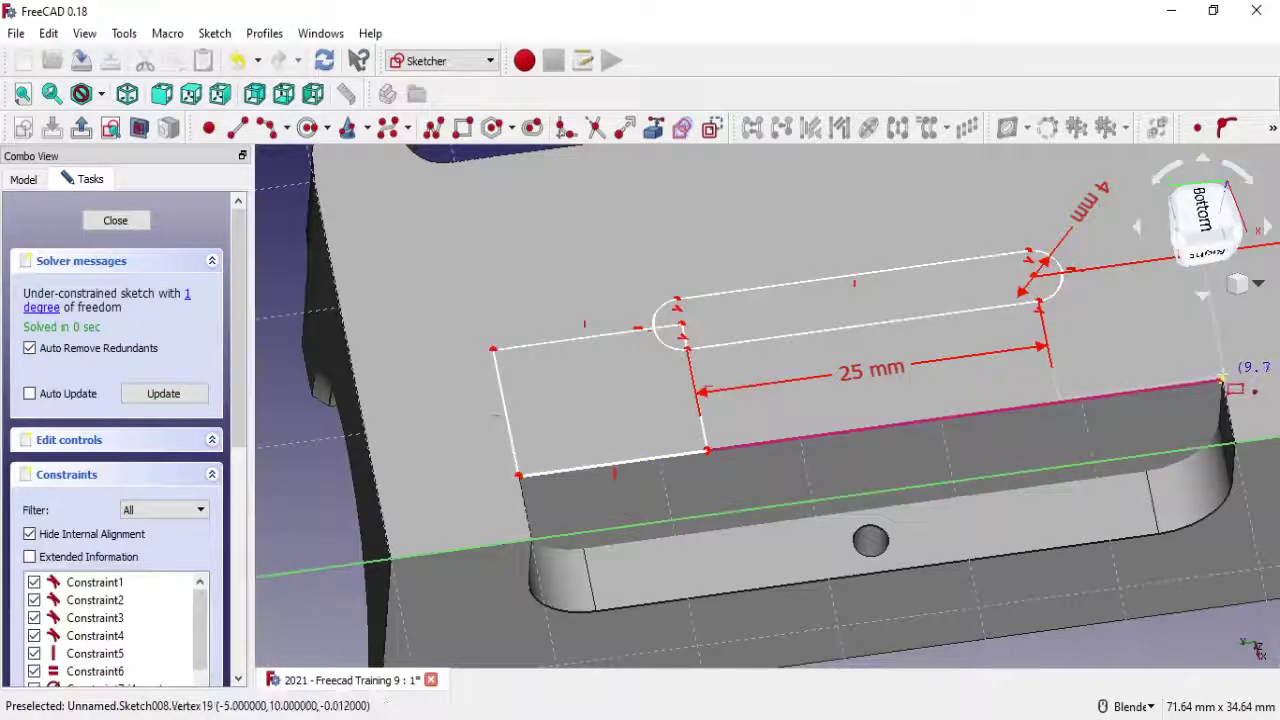
click(1222, 382)
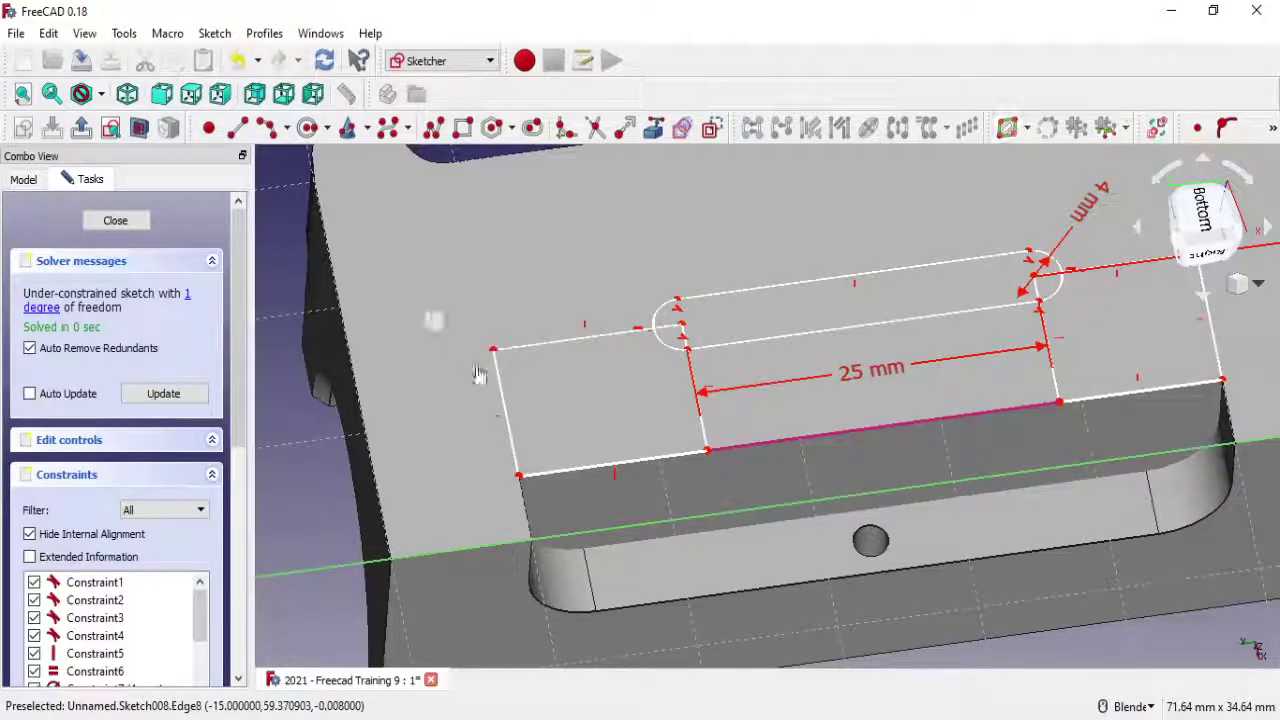
Convert the left rectangle to construction geometry and select the right rectangle
drag(424, 312, 726, 550)
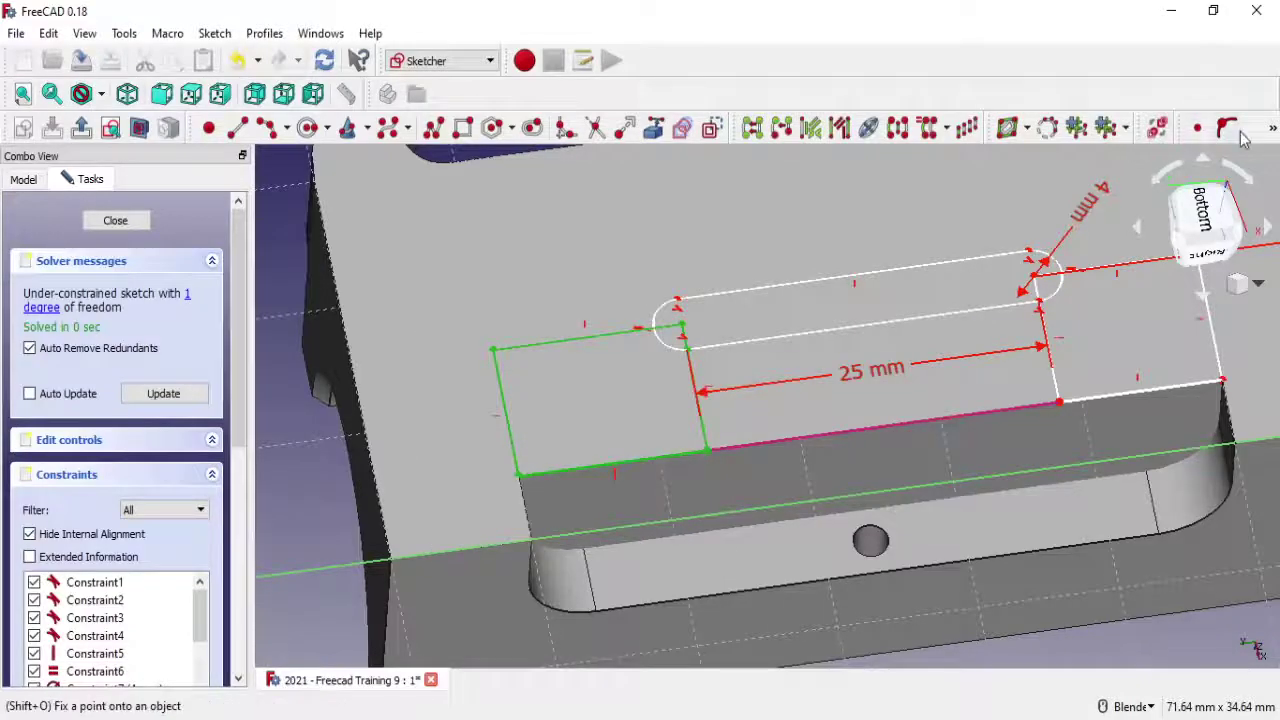
click(712, 128)
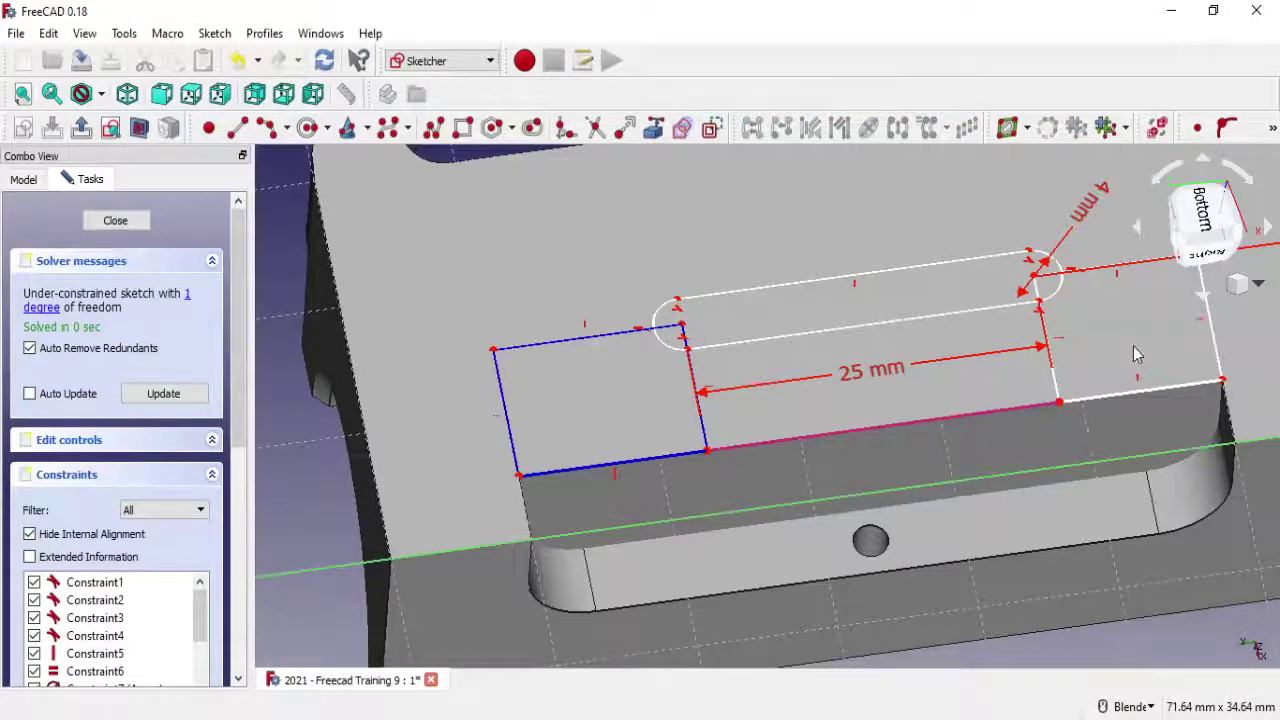
middle_drag(1133, 346, 867, 368)
drag(760, 263, 1023, 525)
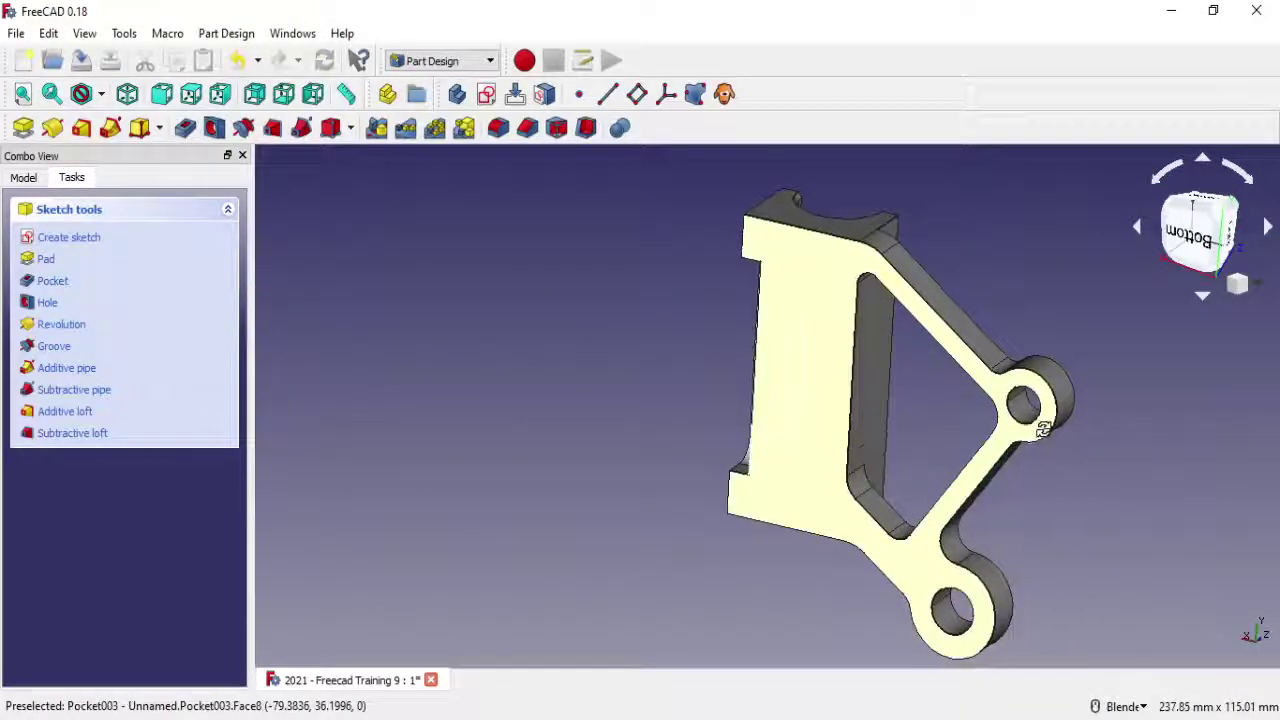
Reopen Sketch008 and convert the right rectangle to construction geometry
right_click(117, 418)
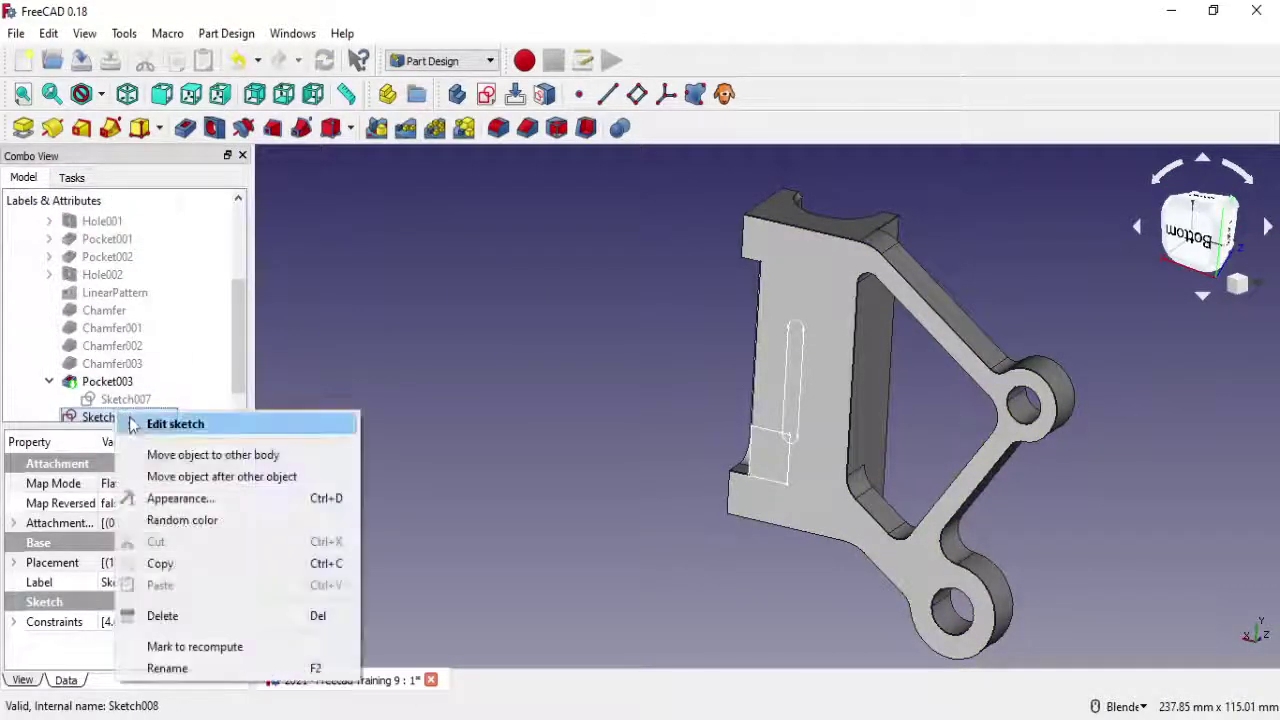
click(150, 428)
mouse_move(640, 470)
middle_down()
mouse_move(688, 532)
mouse_move(896, 396)
middle_up()
scroll(688, 532, up, 3)
scroll(896, 396, up, 4)
middle_drag(607, 520, 757, 247)
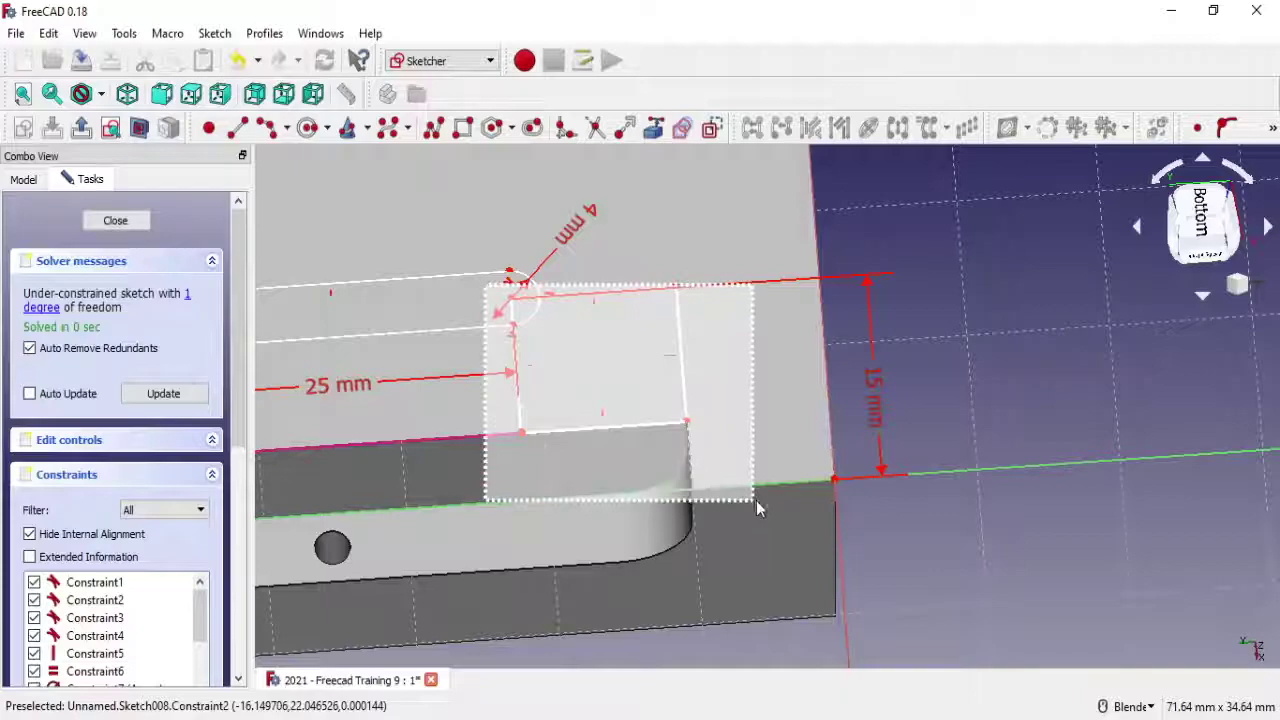
drag(737, 473, 760, 500)
click(712, 127)
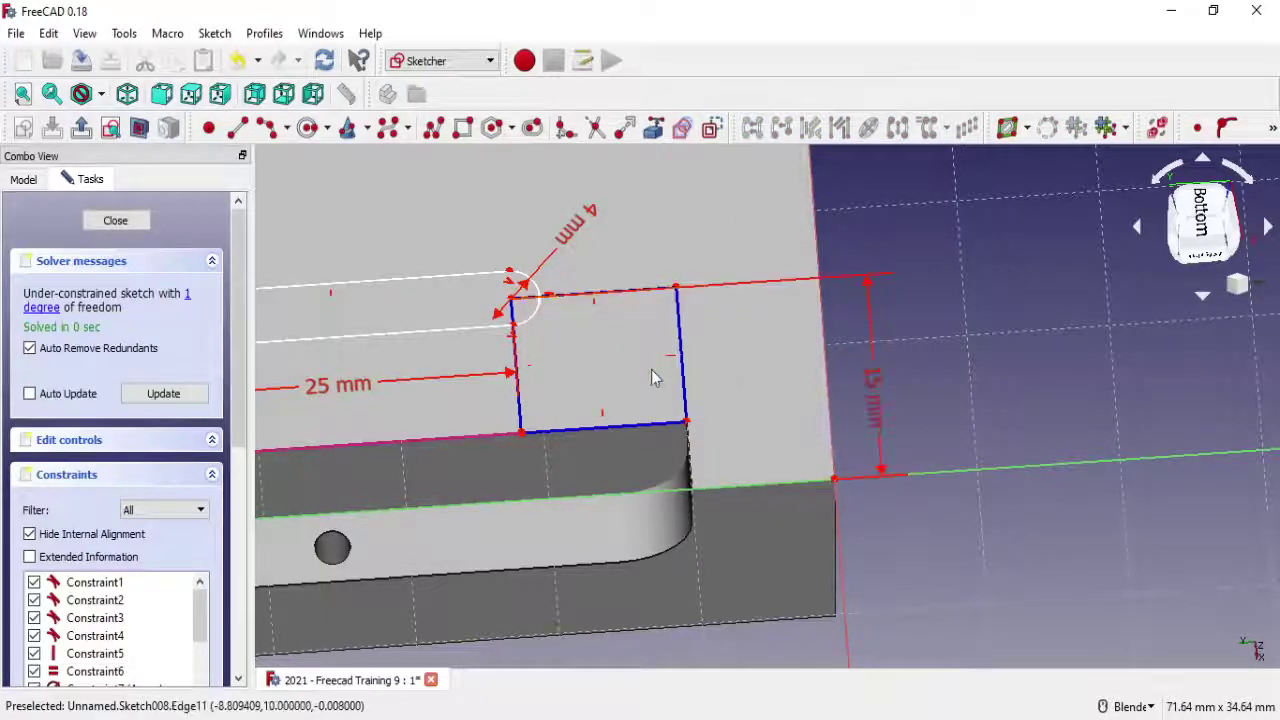
Make the side rectangles' bottom edges equal, fully constraining the sketch, and close it
shift+middle_drag(651, 369, 758, 354)
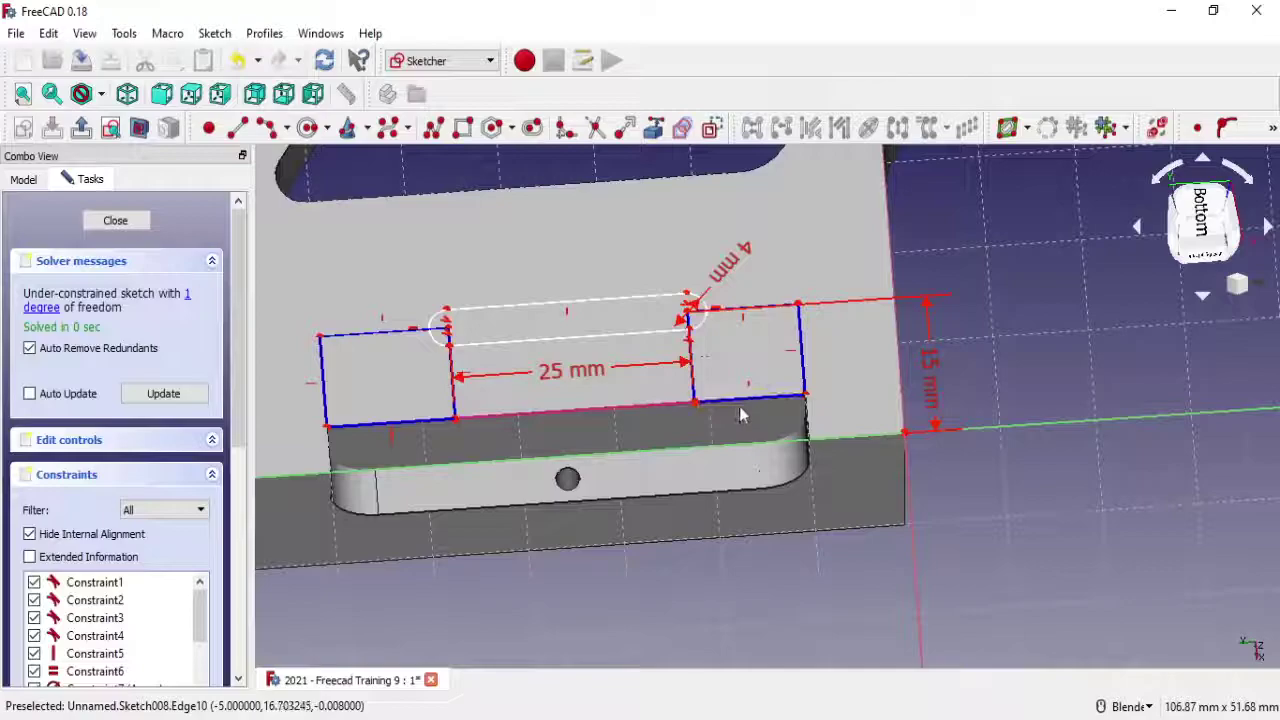
click(445, 428)
click(1272, 131)
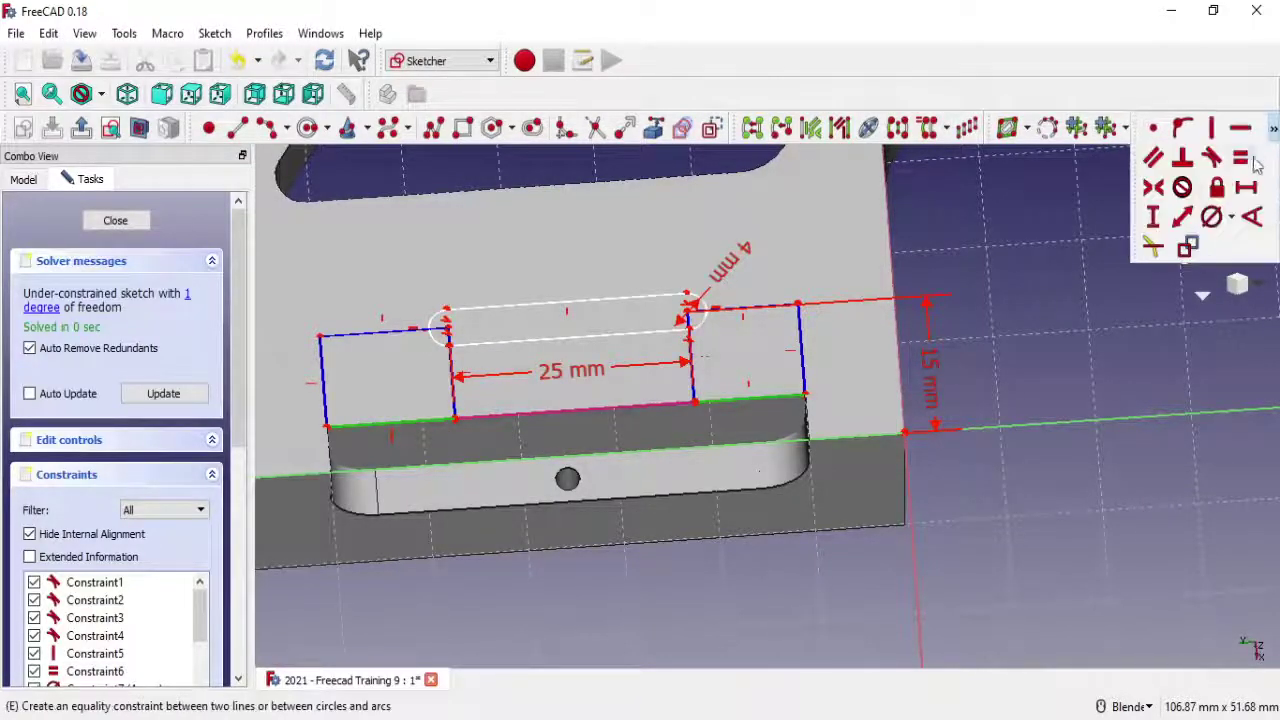
click(1246, 160)
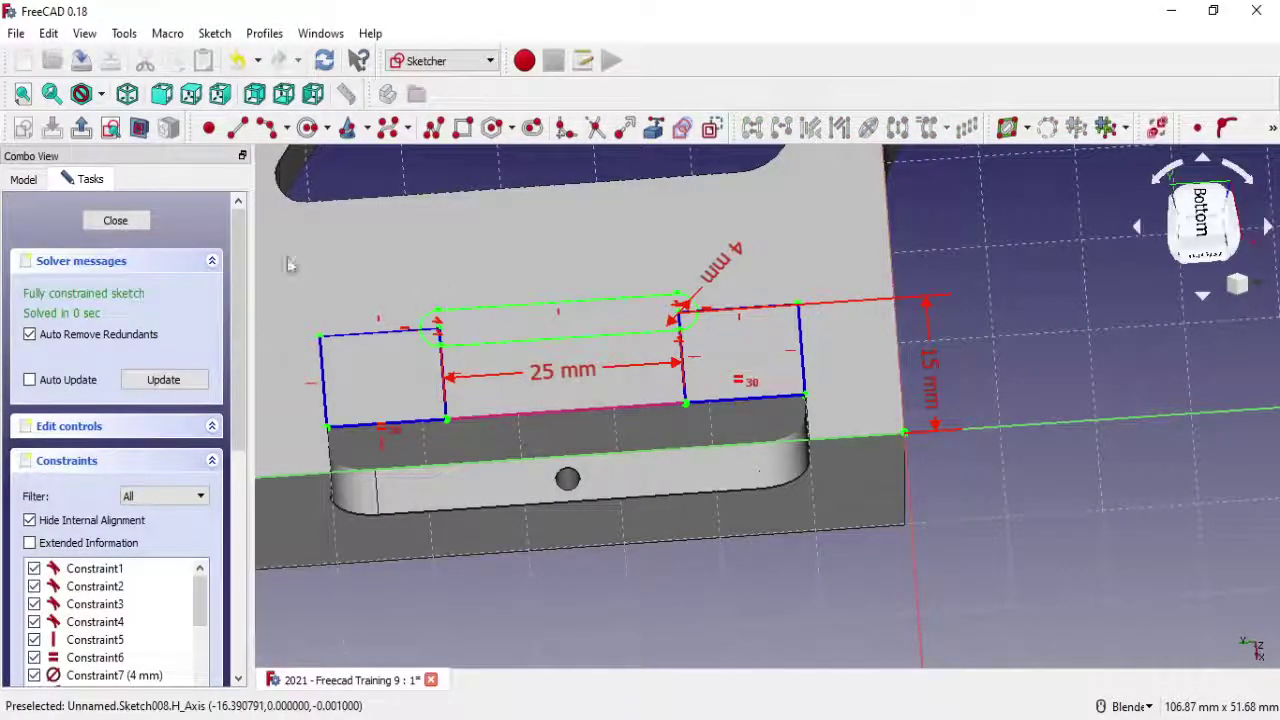
click(116, 221)
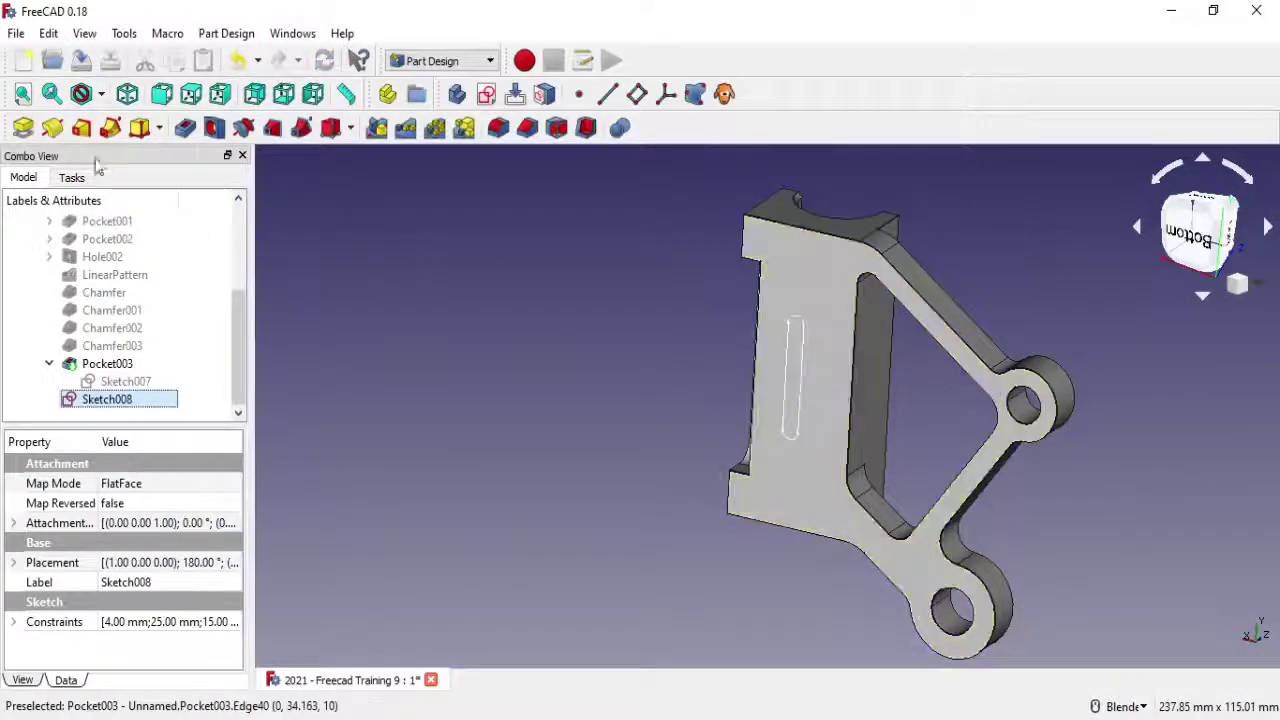
Pocket Sketch008 with type Through all to create Pocket004
scroll(820, 350, up, 3)
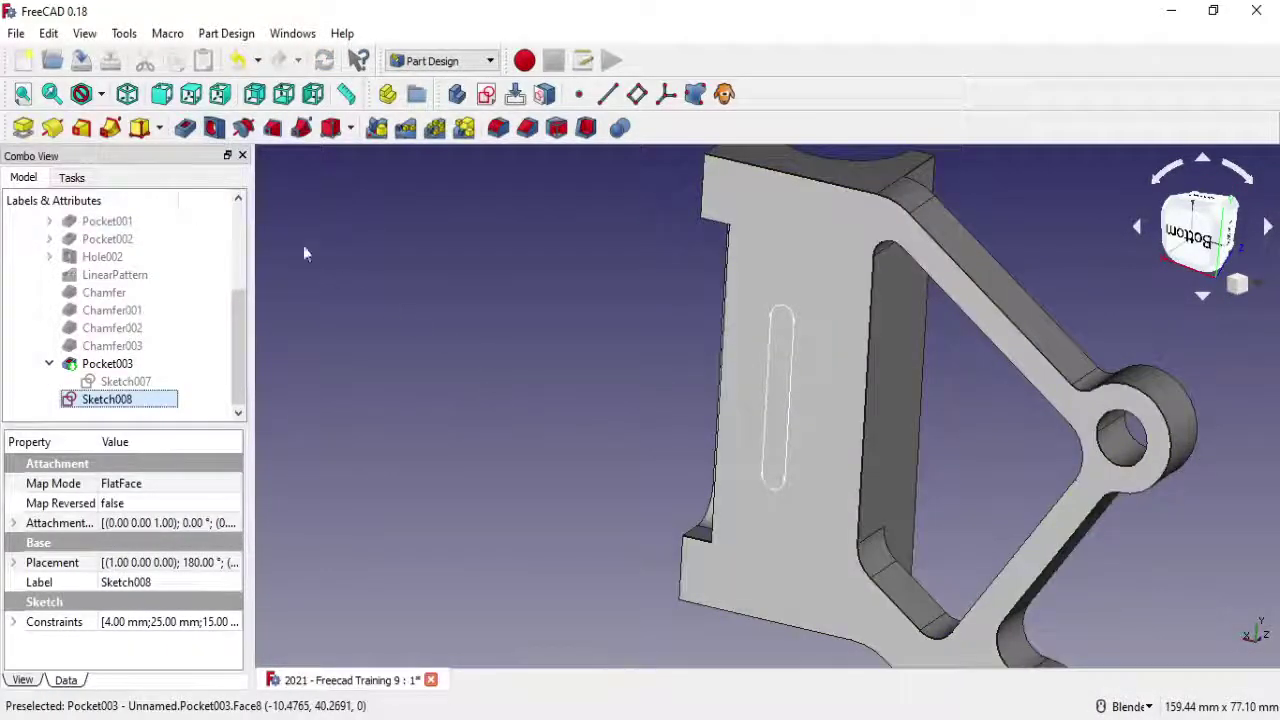
click(186, 127)
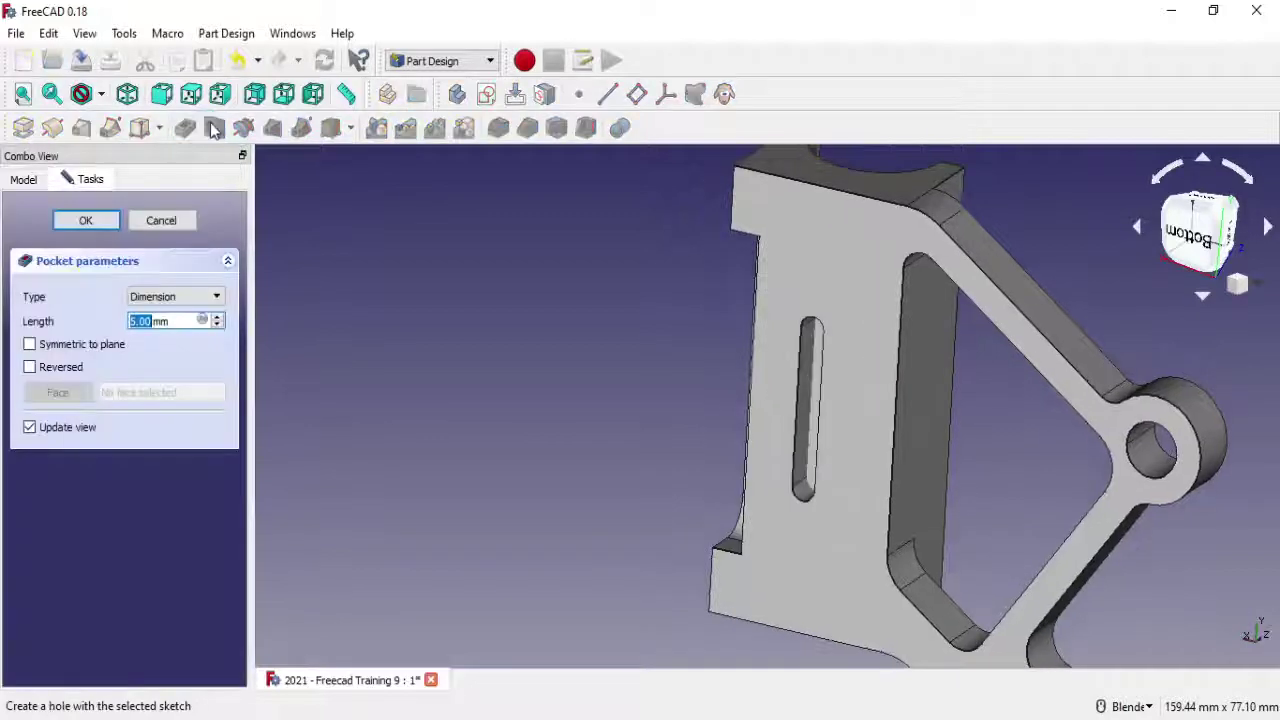
click(166, 297)
click(171, 322)
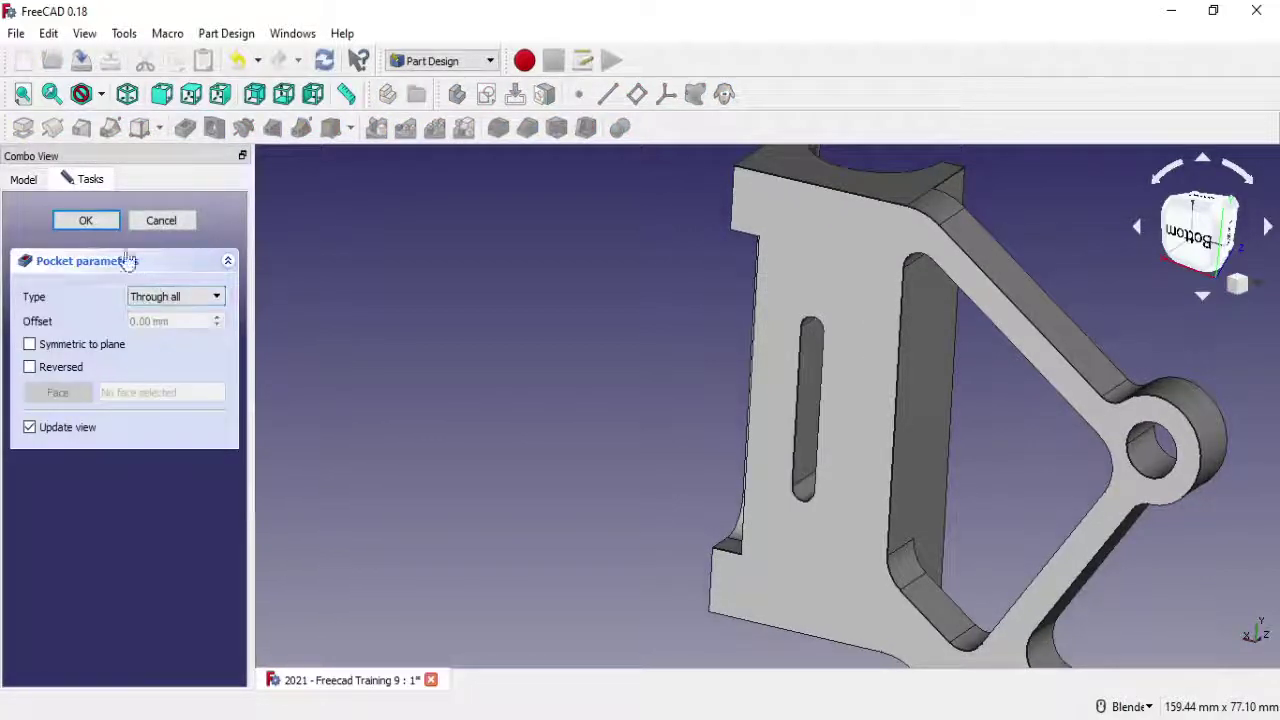
click(86, 220)
Orbit to the new slot and select its edge for chamfering
middle_drag(684, 455, 858, 429)
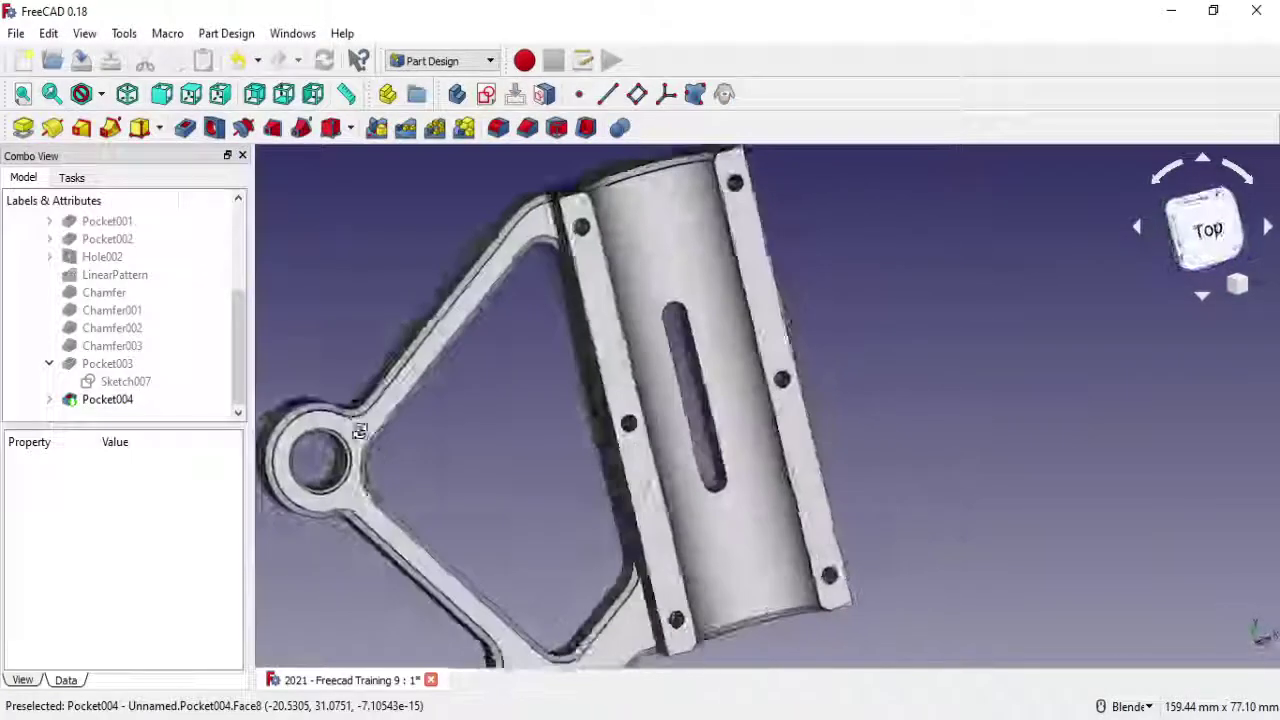
middle_drag(899, 453, 899, 460)
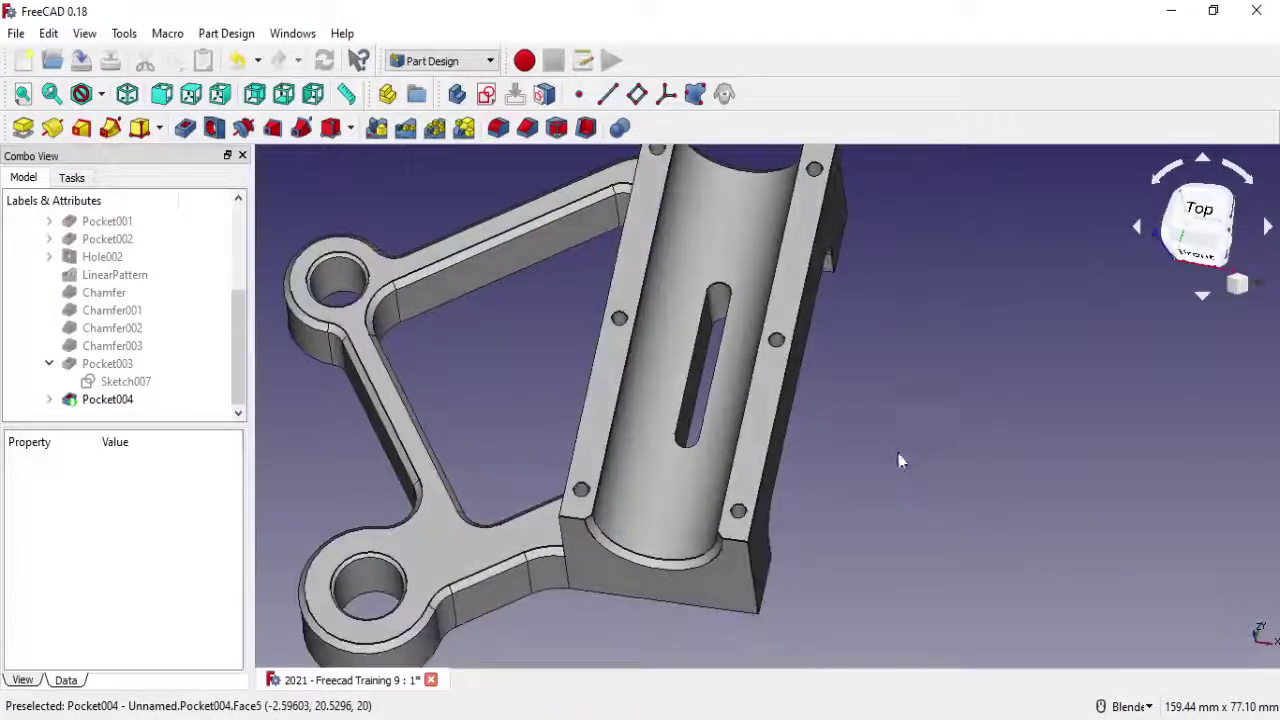
middle_drag(697, 388, 729, 449)
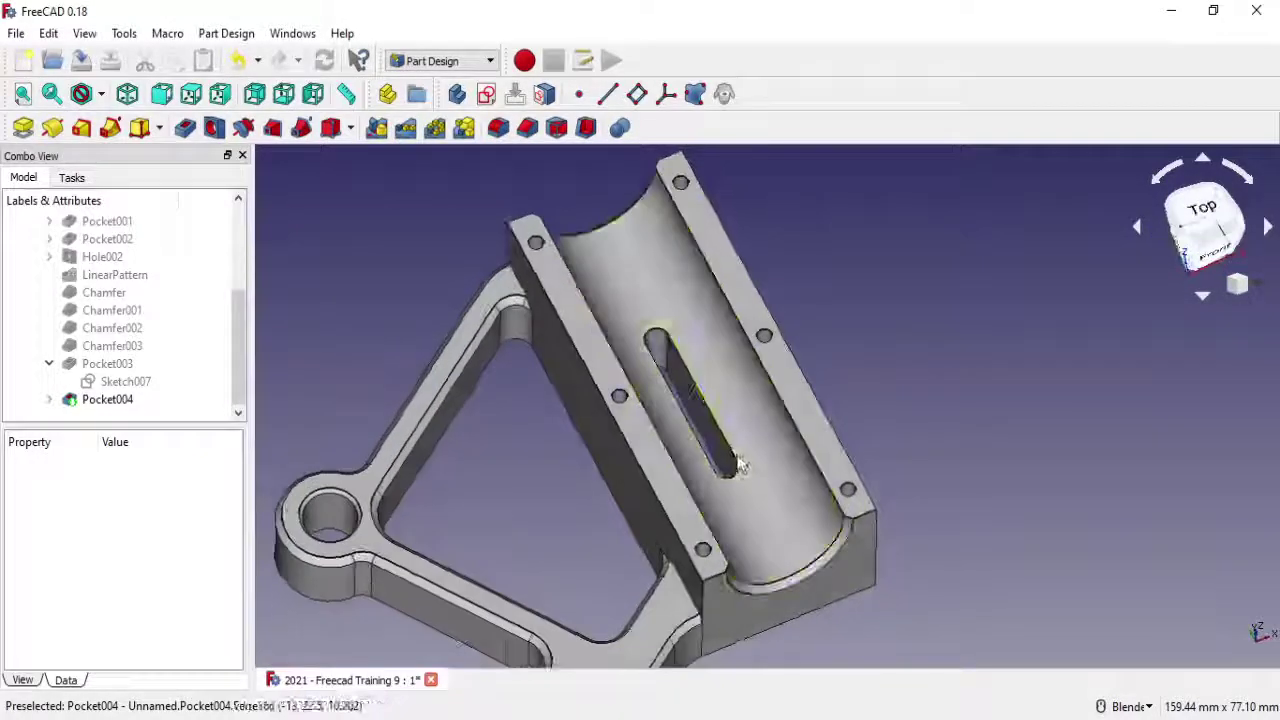
click(729, 449)
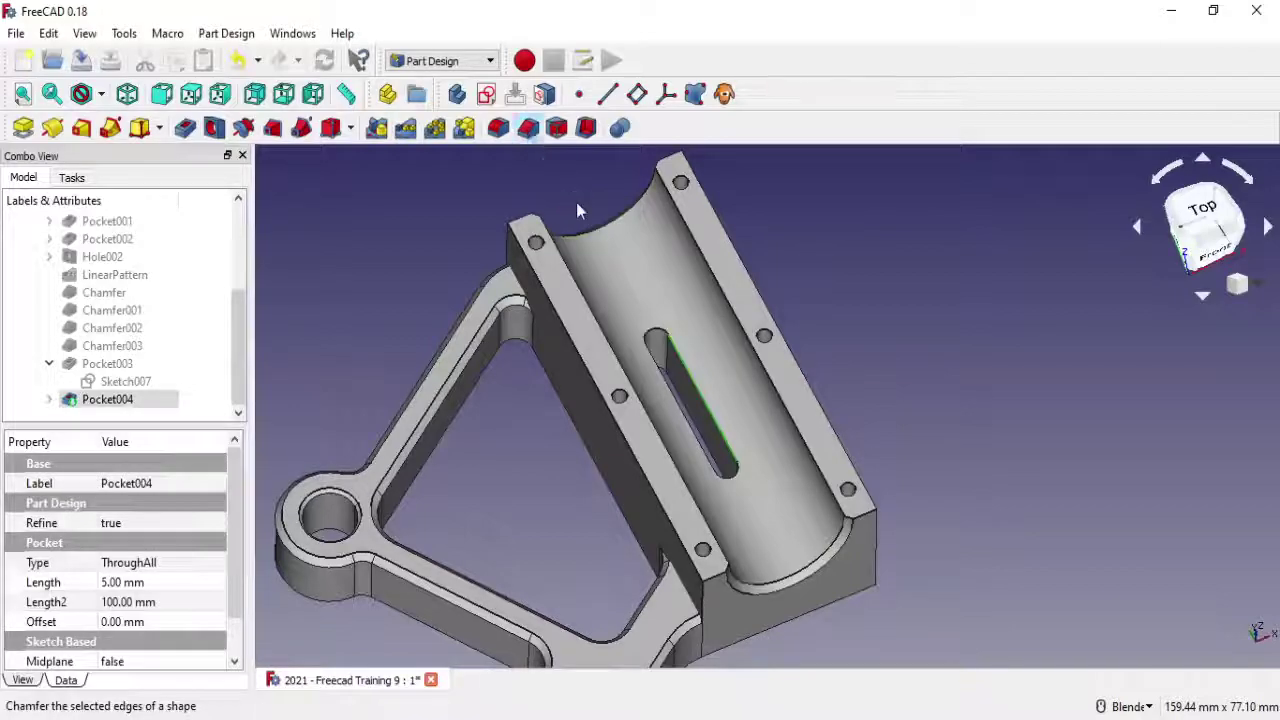
Accept Chamfer004 on the slot edge and orbit to inspect the part
click(86, 221)
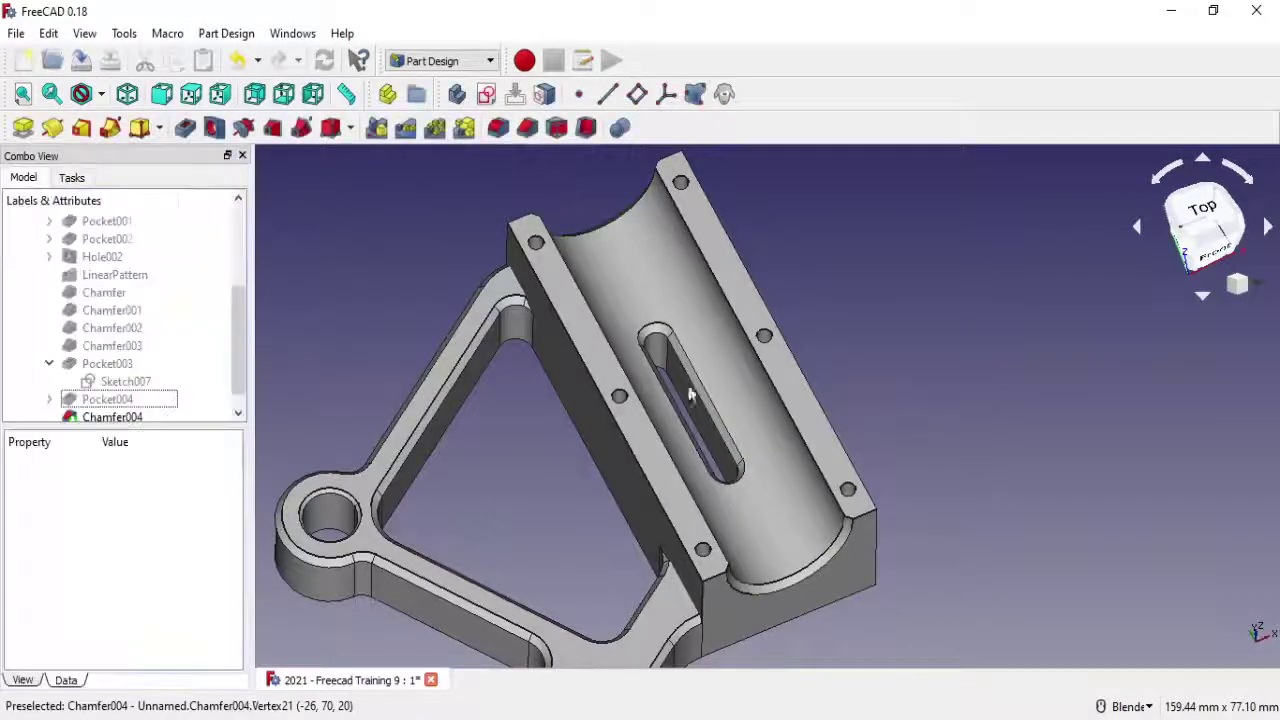
mouse_move(919, 643)
middle_down()
mouse_move(771, 600)
mouse_move(871, 591)
mouse_move(907, 565)
mouse_move(929, 437)
mouse_move(946, 517)
mouse_move(906, 449)
mouse_move(900, 360)
mouse_move(937, 429)
mouse_move(890, 428)
mouse_move(900, 443)
mouse_move(914, 426)
mouse_move(927, 360)
middle_up()
mouse_move(948, 568)
middle_down()
mouse_move(680, 557)
mouse_move(763, 594)
mouse_move(754, 589)
mouse_move(780, 570)
mouse_move(818, 559)
middle_up()
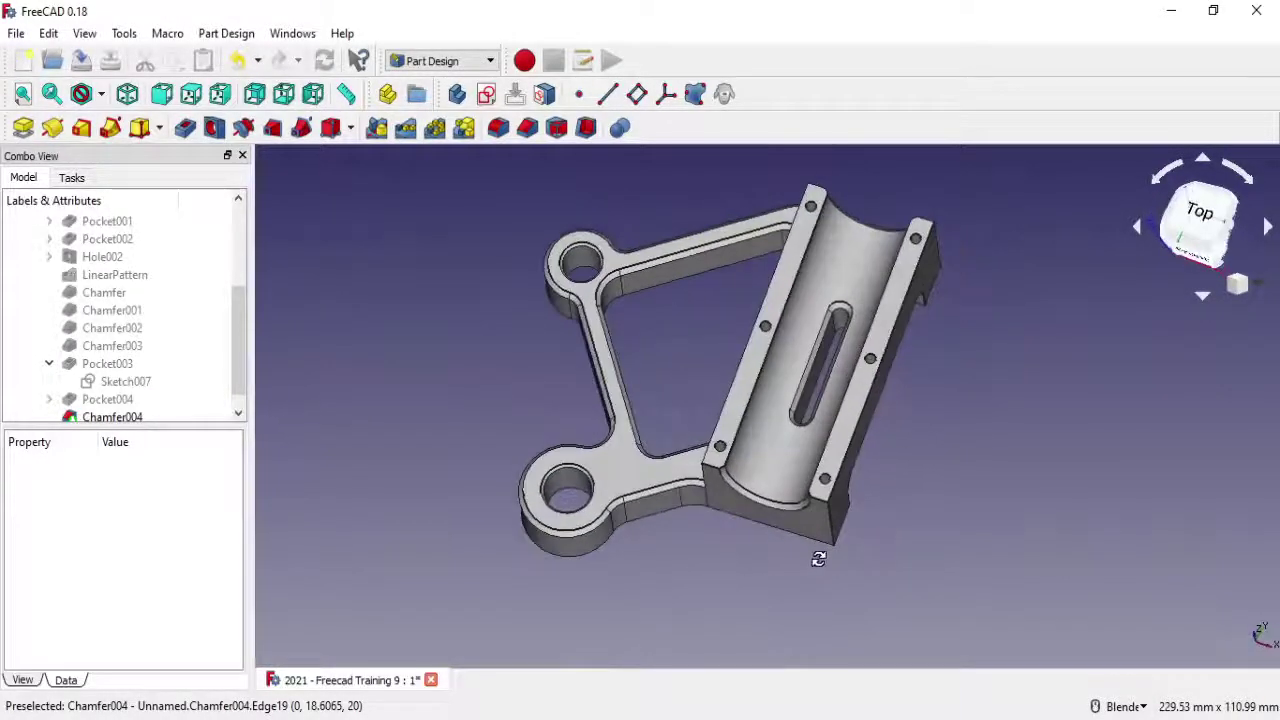
mouse_move(846, 366)
middle_down()
mouse_move(828, 402)
mouse_move(780, 428)
middle_up()
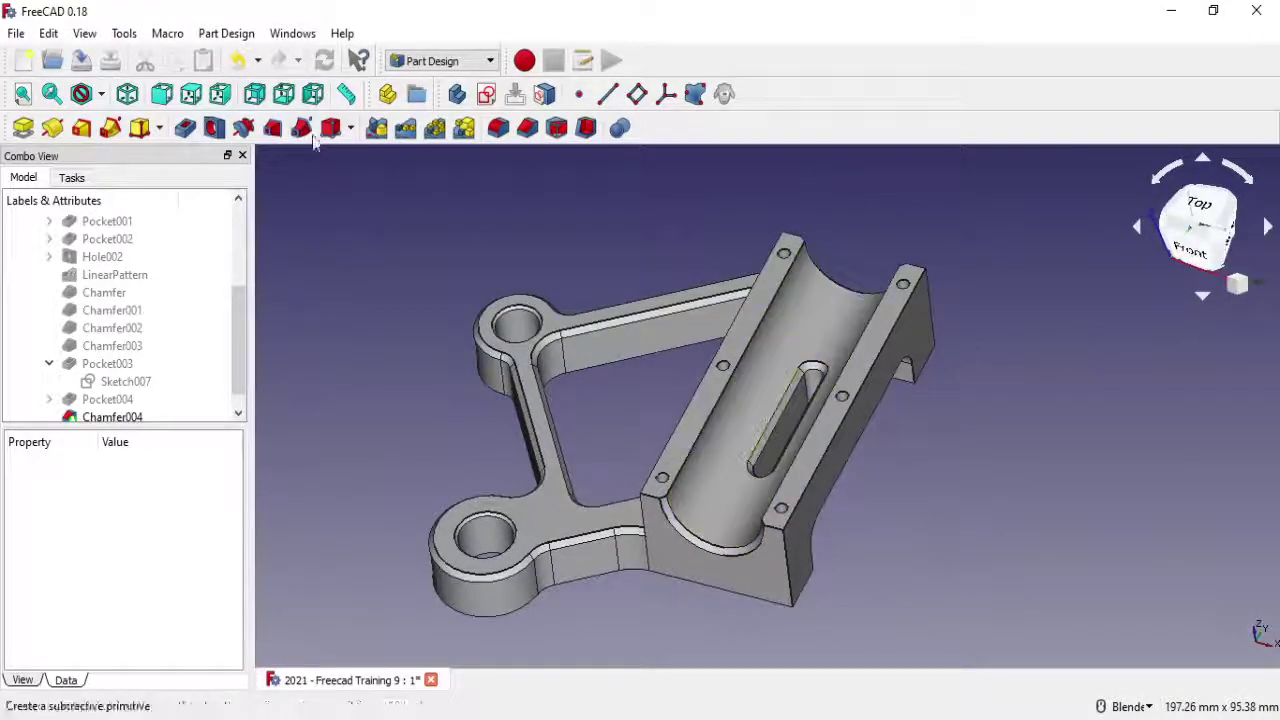
Add a 1 mm Chamfer005 on the other slot edge, Edge52
click(505, 137)
key(Return)
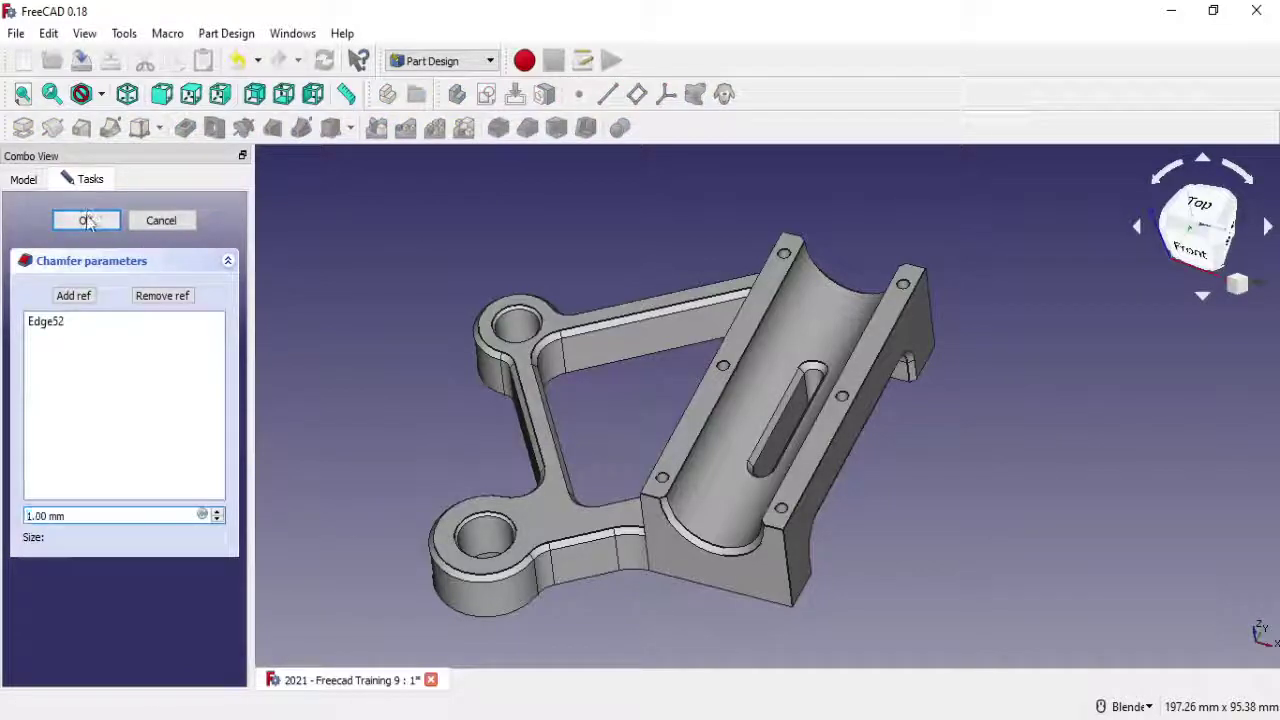
key(Return)
mouse_move(649, 600)
middle_down()
mouse_move(620, 580)
mouse_move(609, 549)
mouse_move(694, 611)
mouse_move(826, 510)
mouse_move(795, 345)
mouse_move(810, 385)
mouse_move(805, 370)
middle_up()
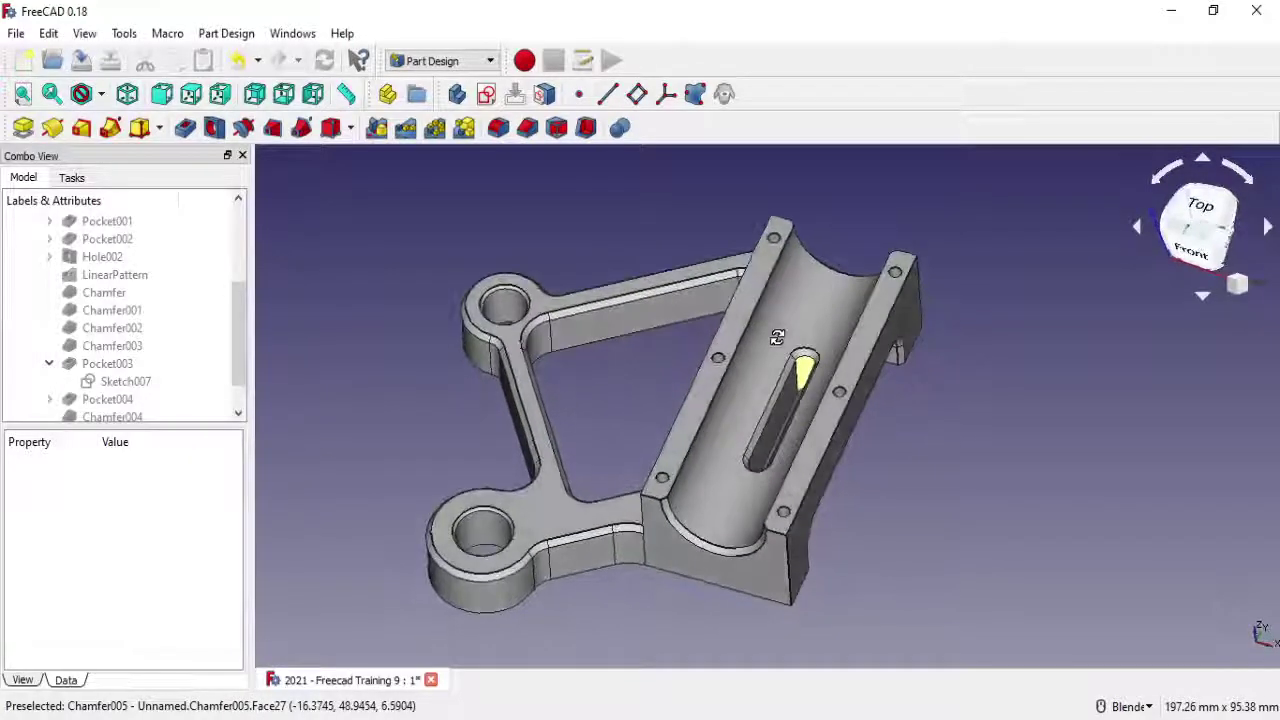
mouse_move(1003, 358)
ctrl+middle_down()
mouse_move(1000, 346)
mouse_move(997, 365)
ctrl+middle_up()
shift+middle_drag(1007, 414, 998, 399)
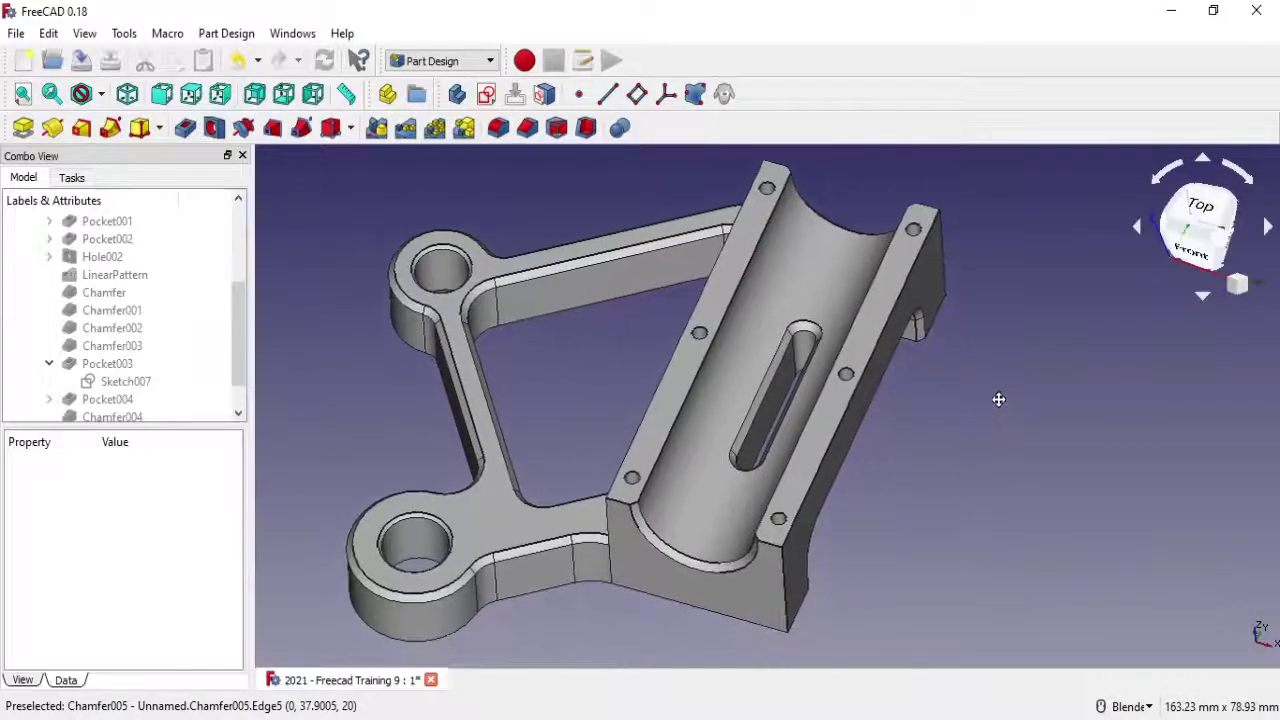